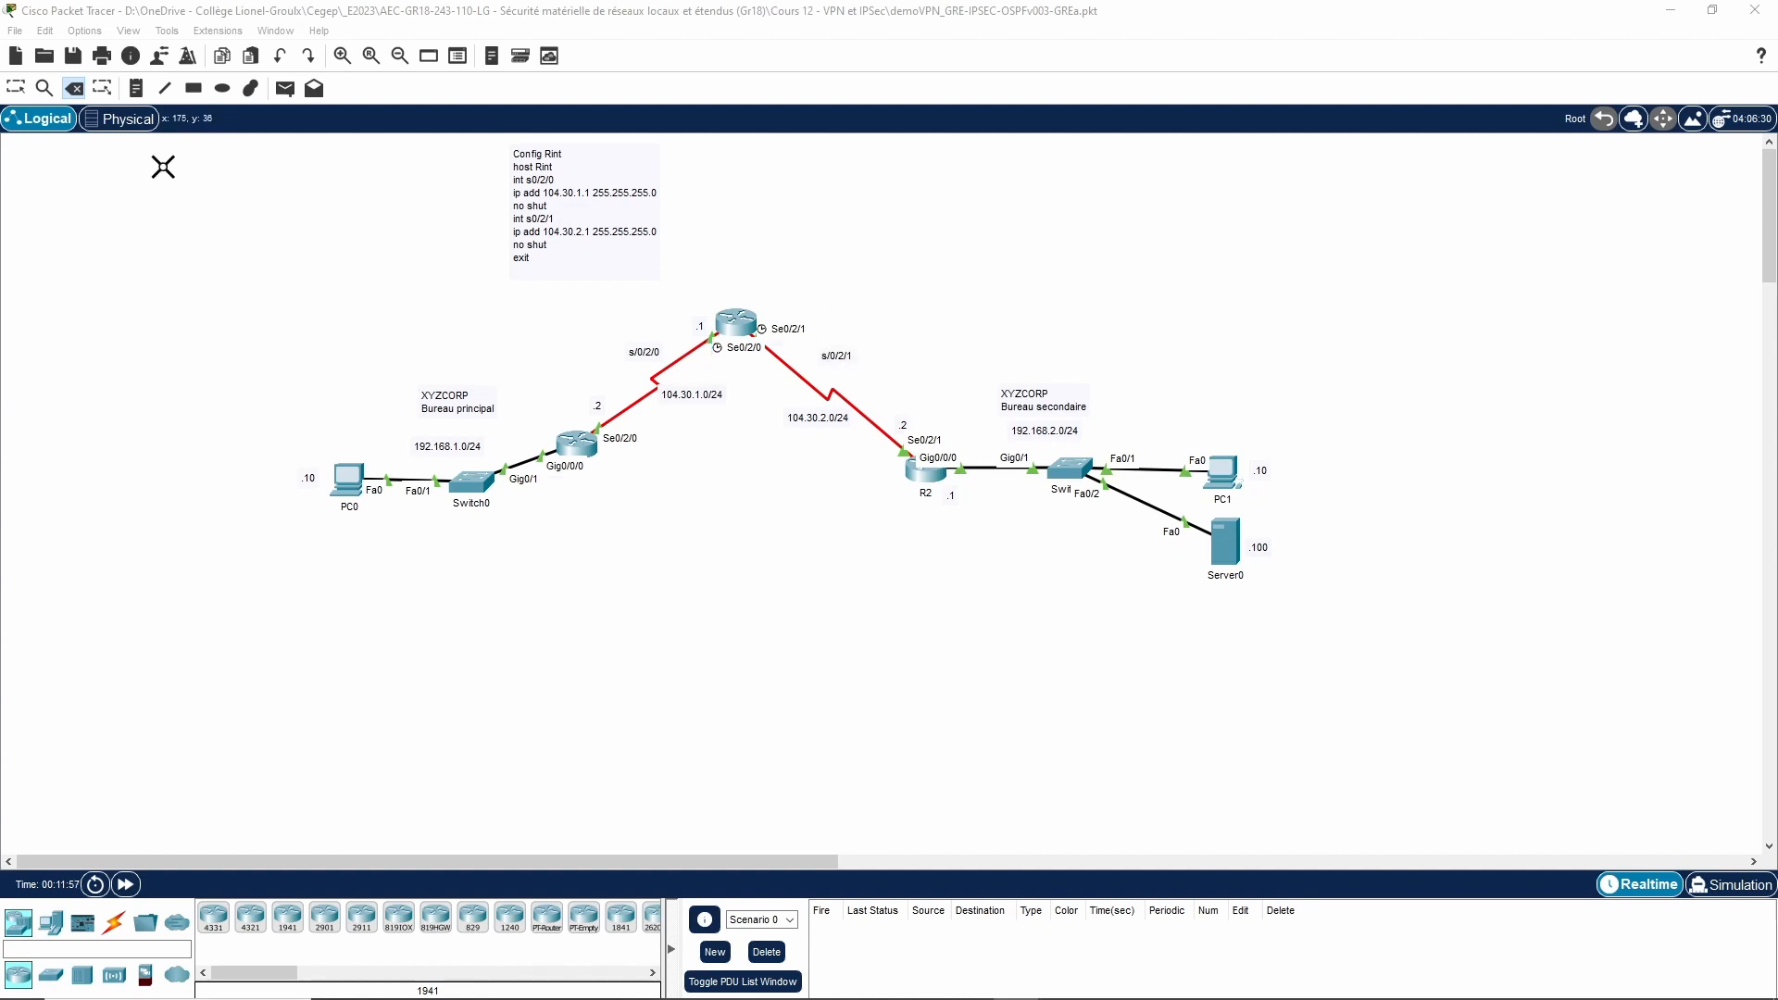
Step: Display the running configuration of the main office router R1 with sh run and find its interface section
left_click(21, 88)
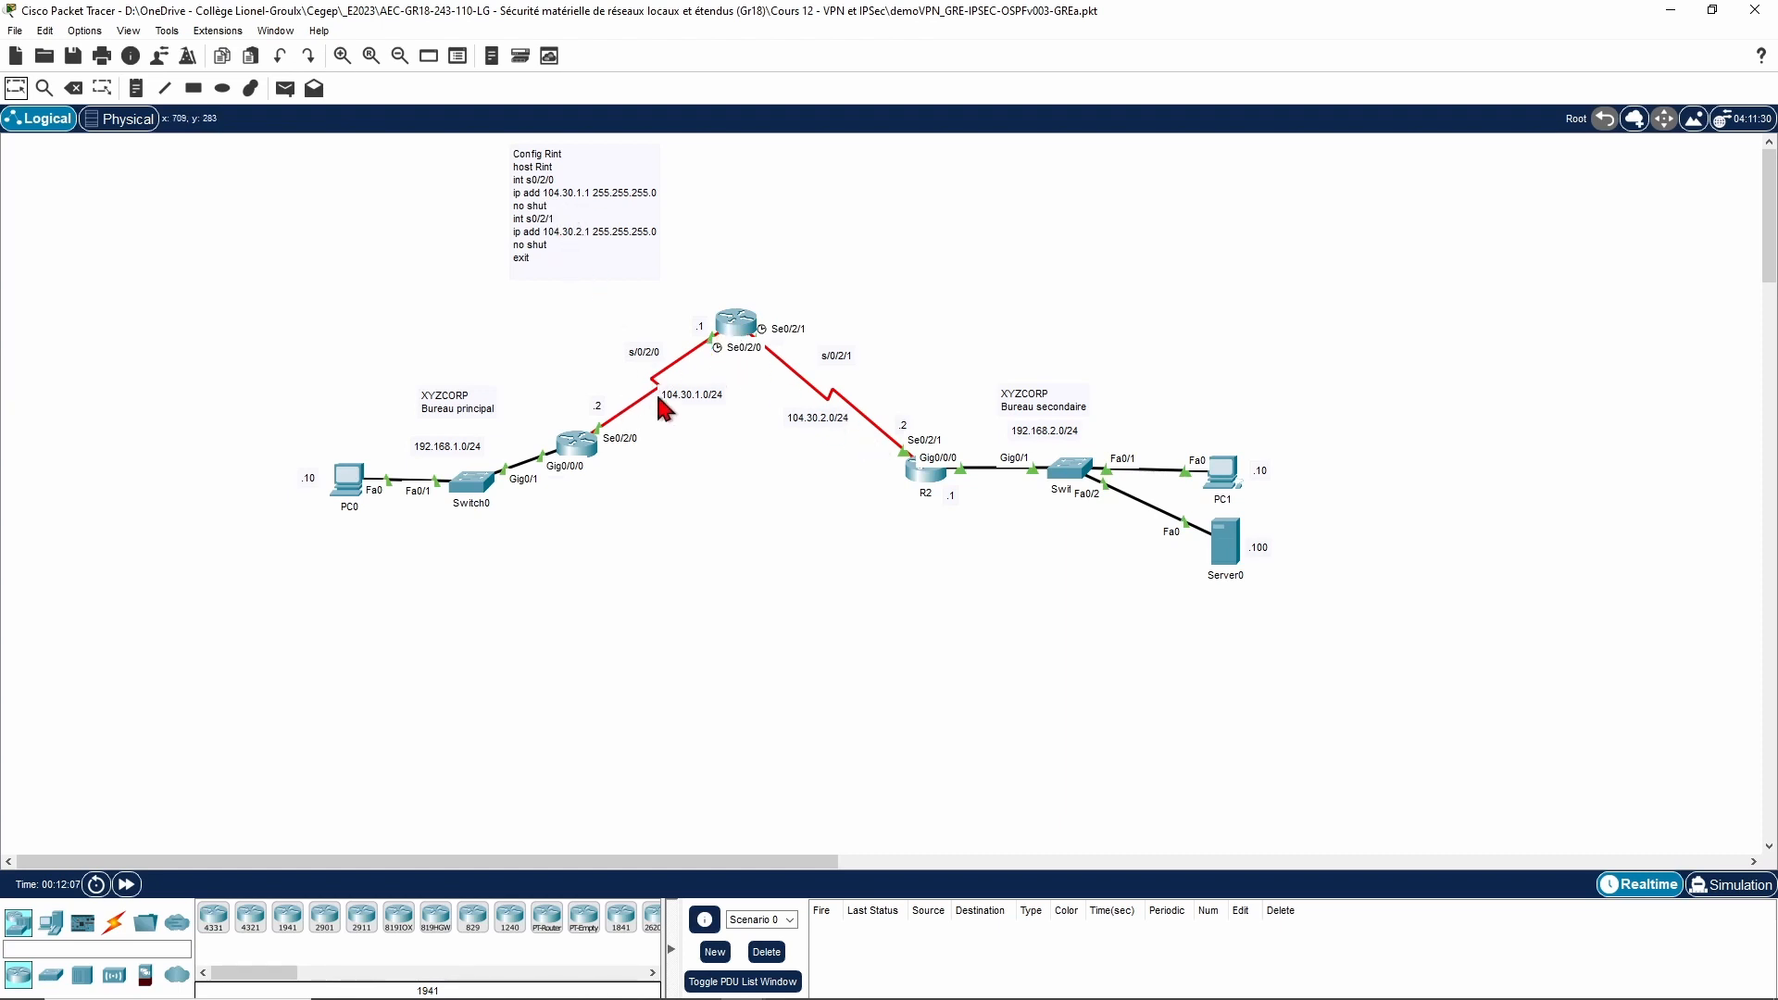
left_click(586, 453)
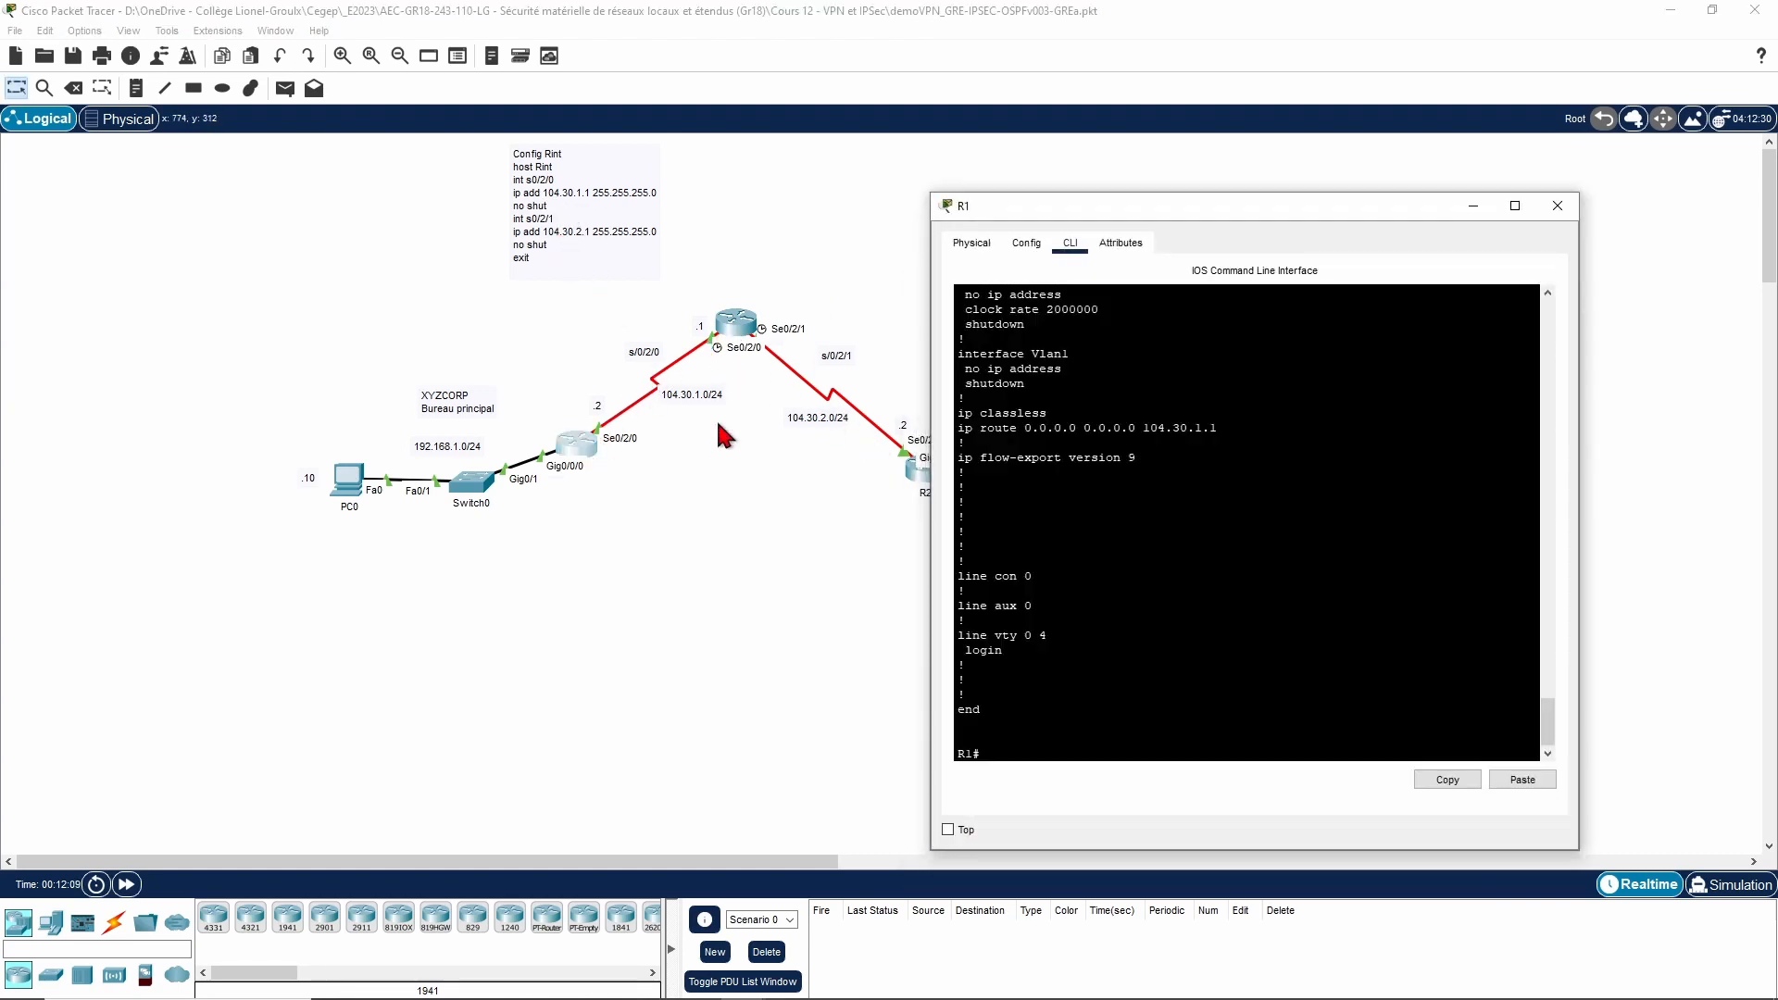
left_click(1052, 506)
type("sh run")
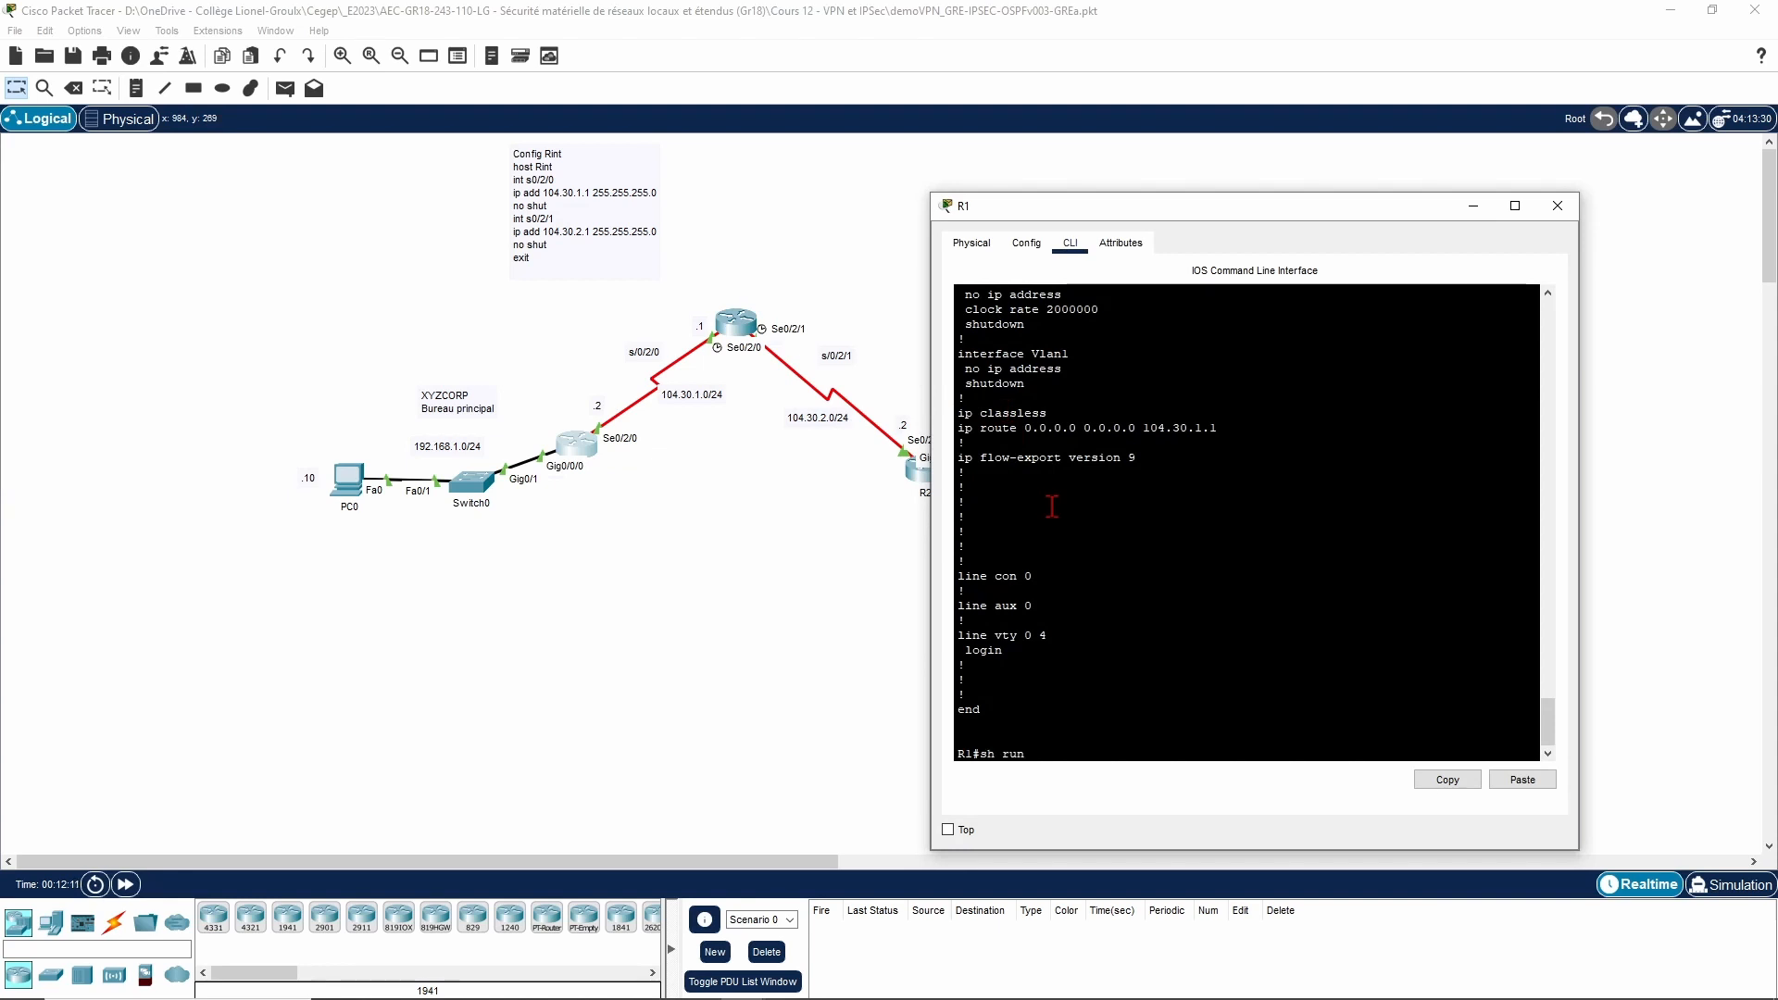
key("Return")
scroll(1052, 506, "up", 10)
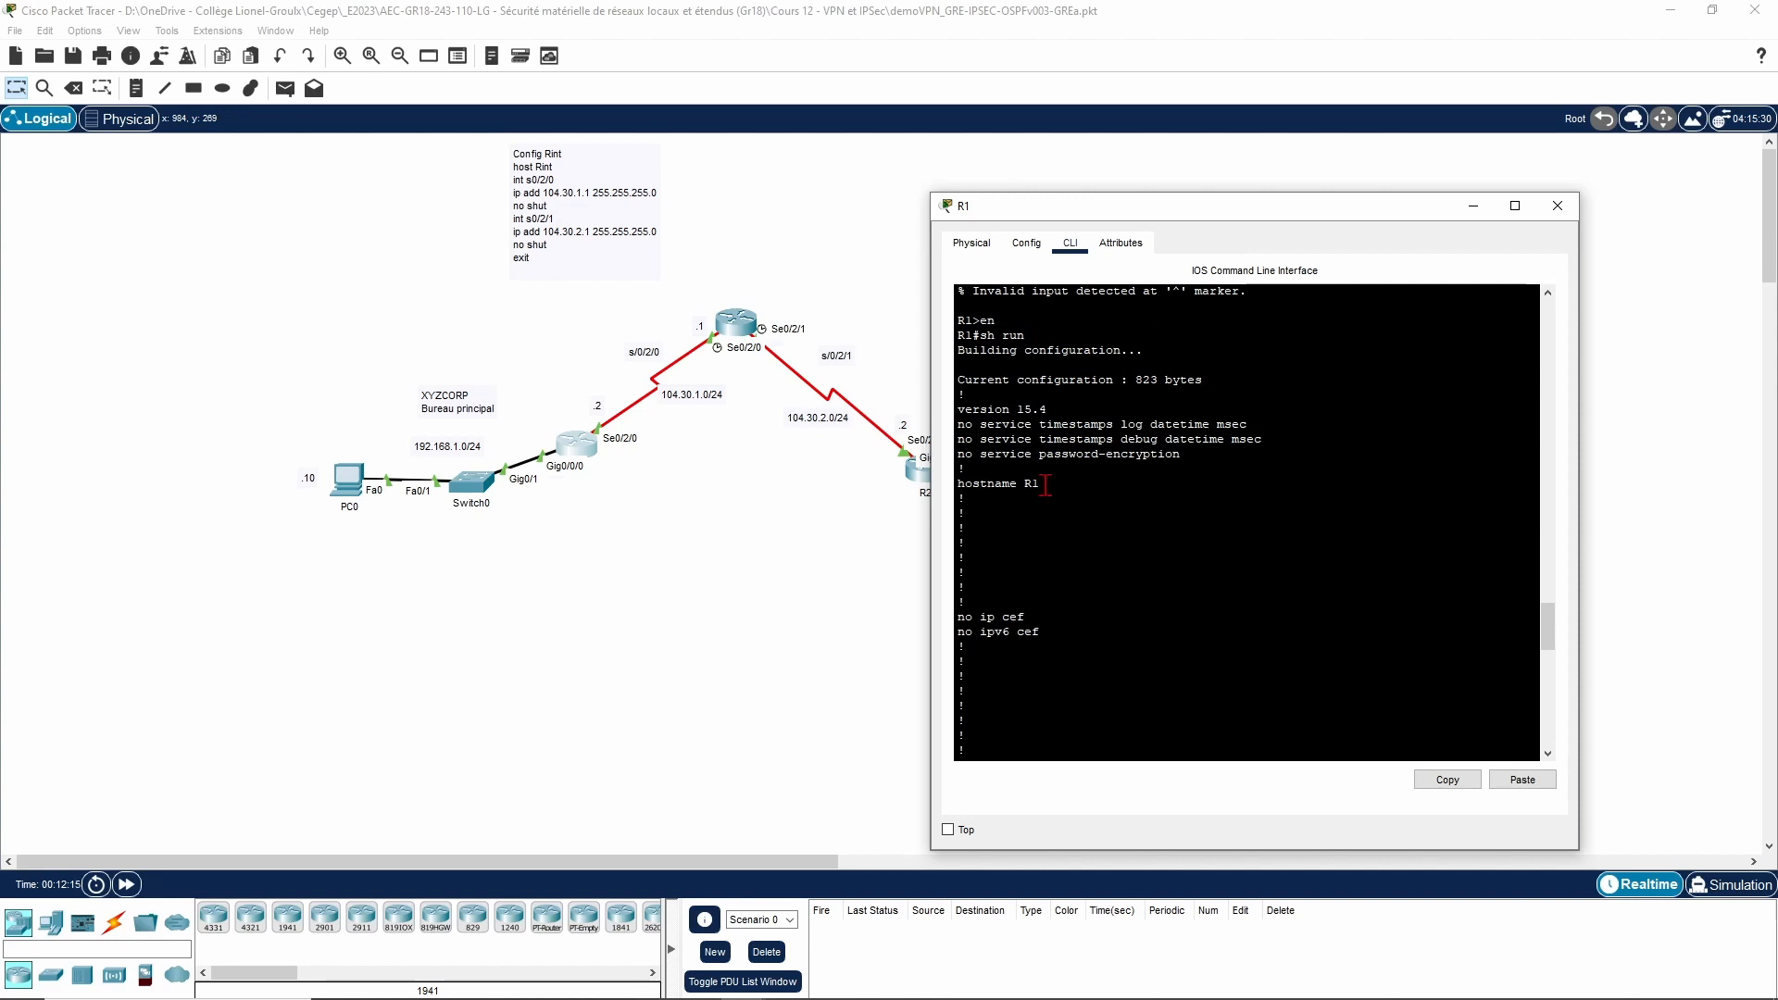
scroll(1021, 467, "down", 10)
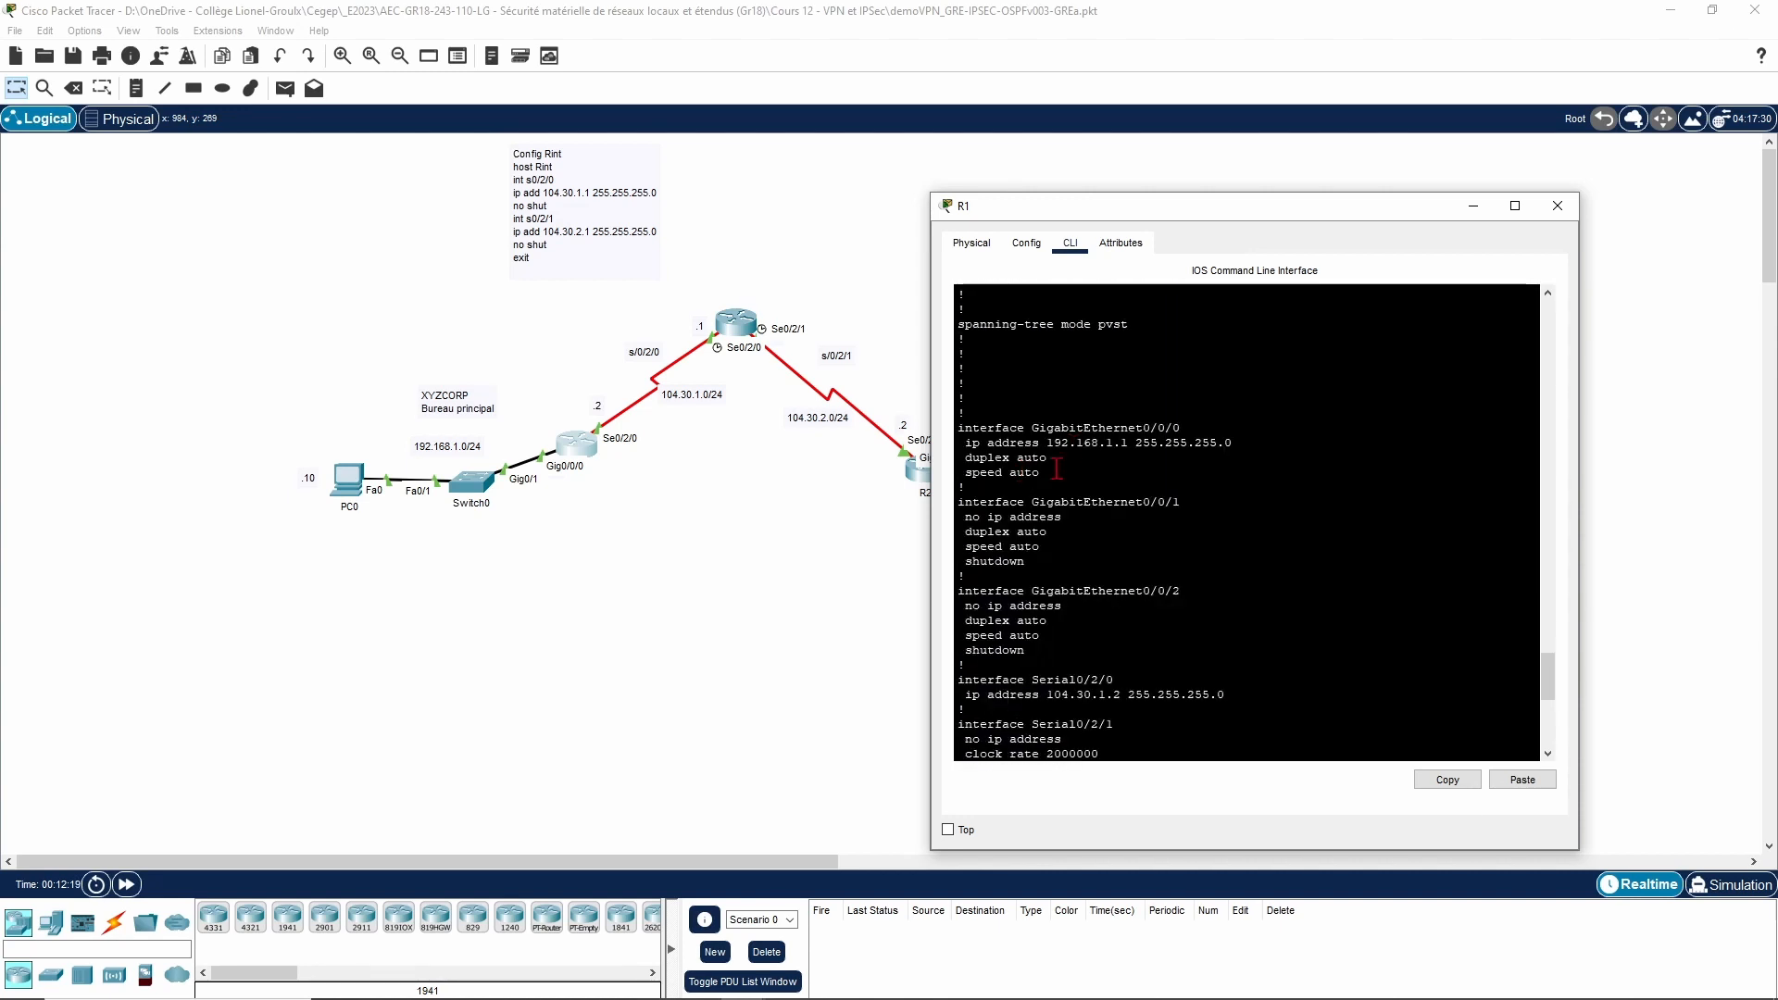
Step: Examine the IP addresses on R1's GigabitEthernet0/0/0 and Serial0/2/0 interfaces and its default route
left_click_drag(1238, 440, 1183, 428)
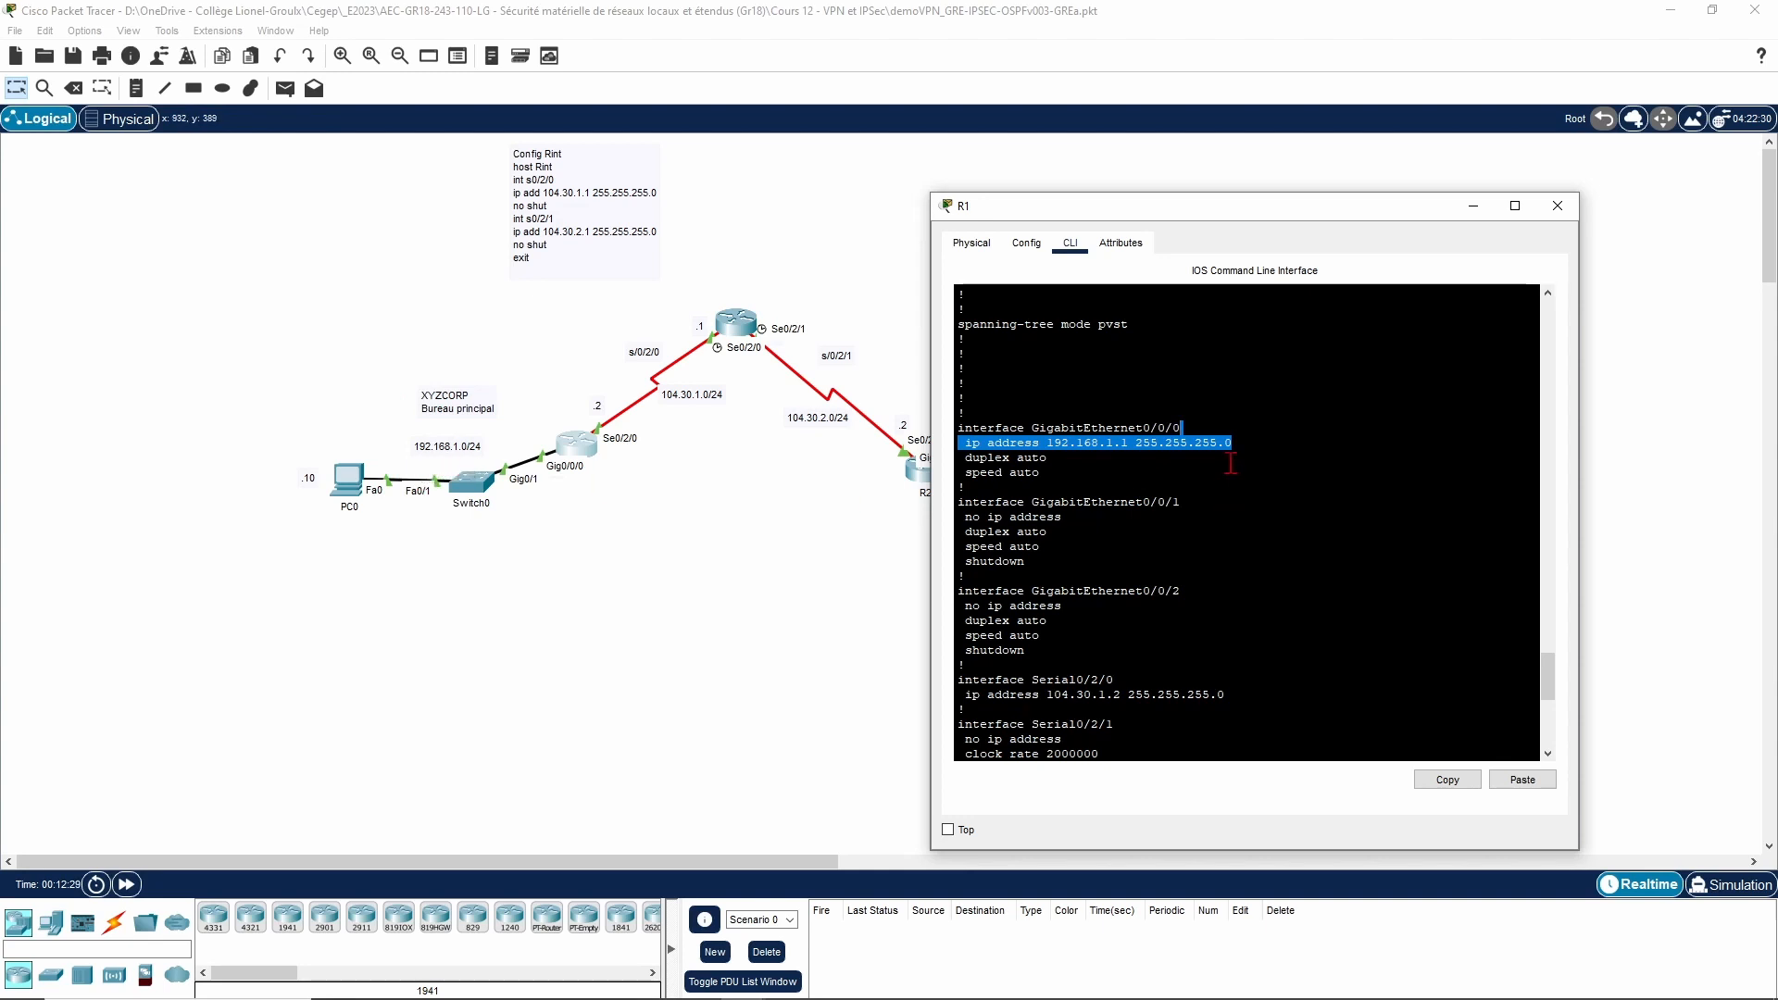
scroll(1230, 463, "down", 3)
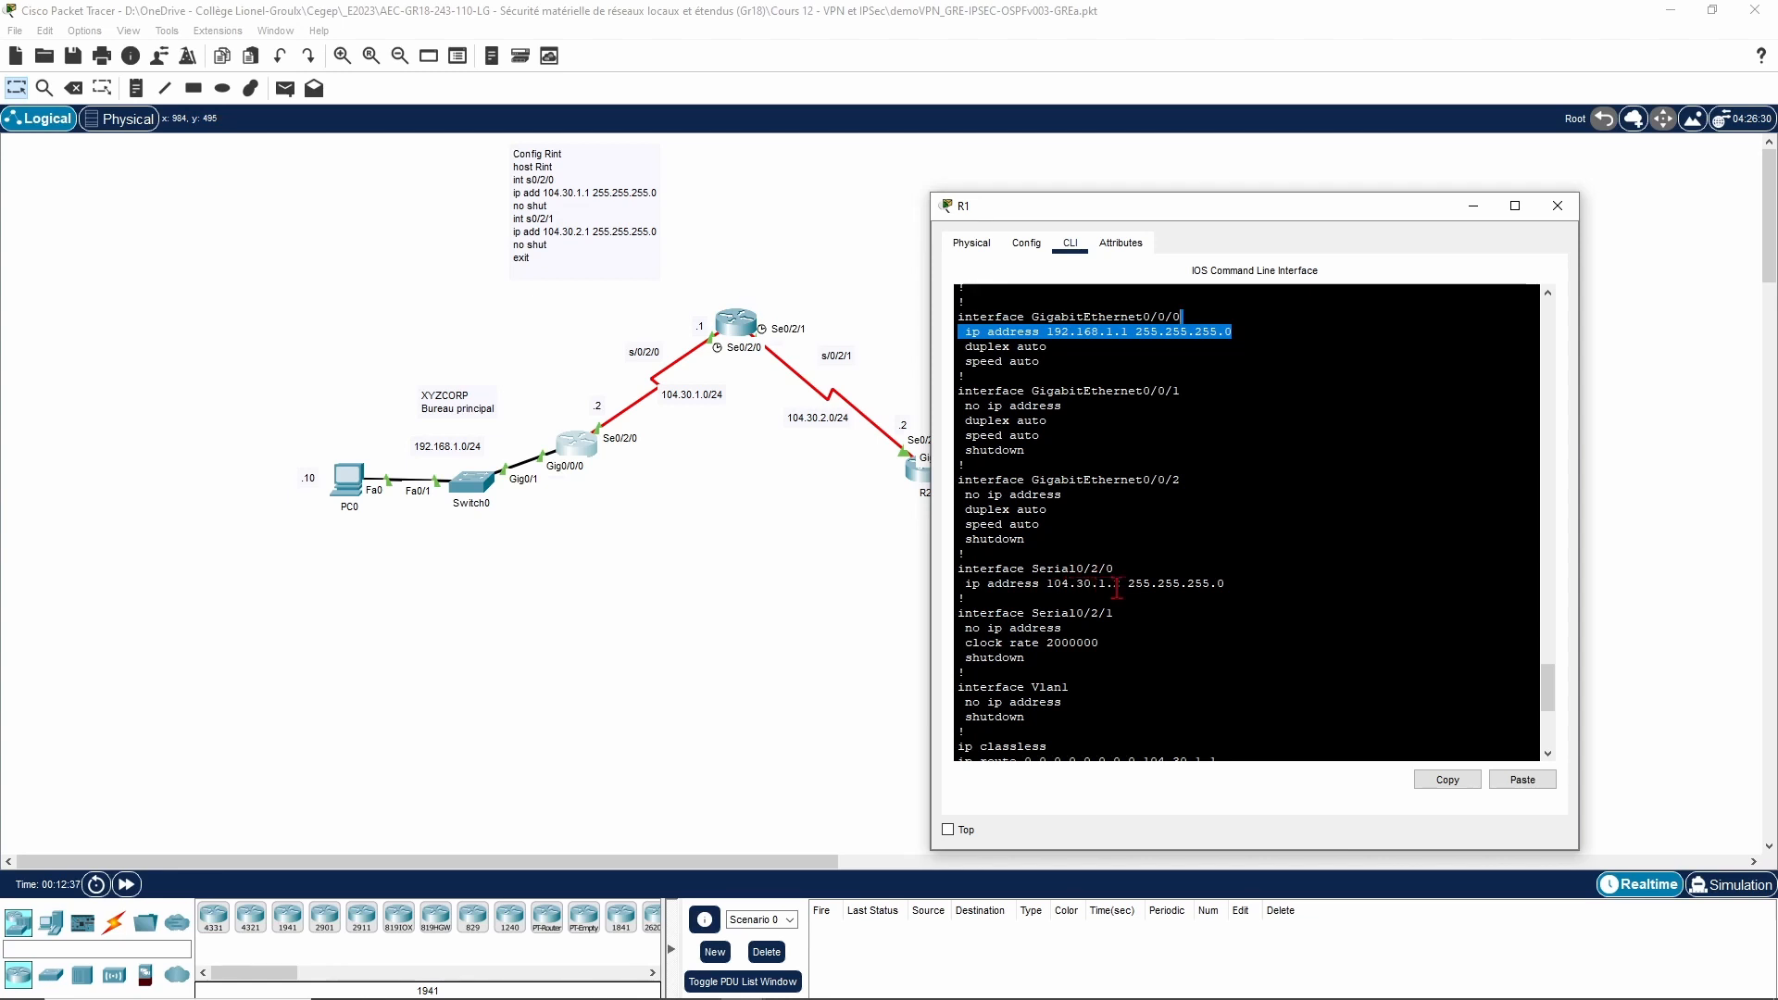
left_click_drag(1231, 583, 1128, 583)
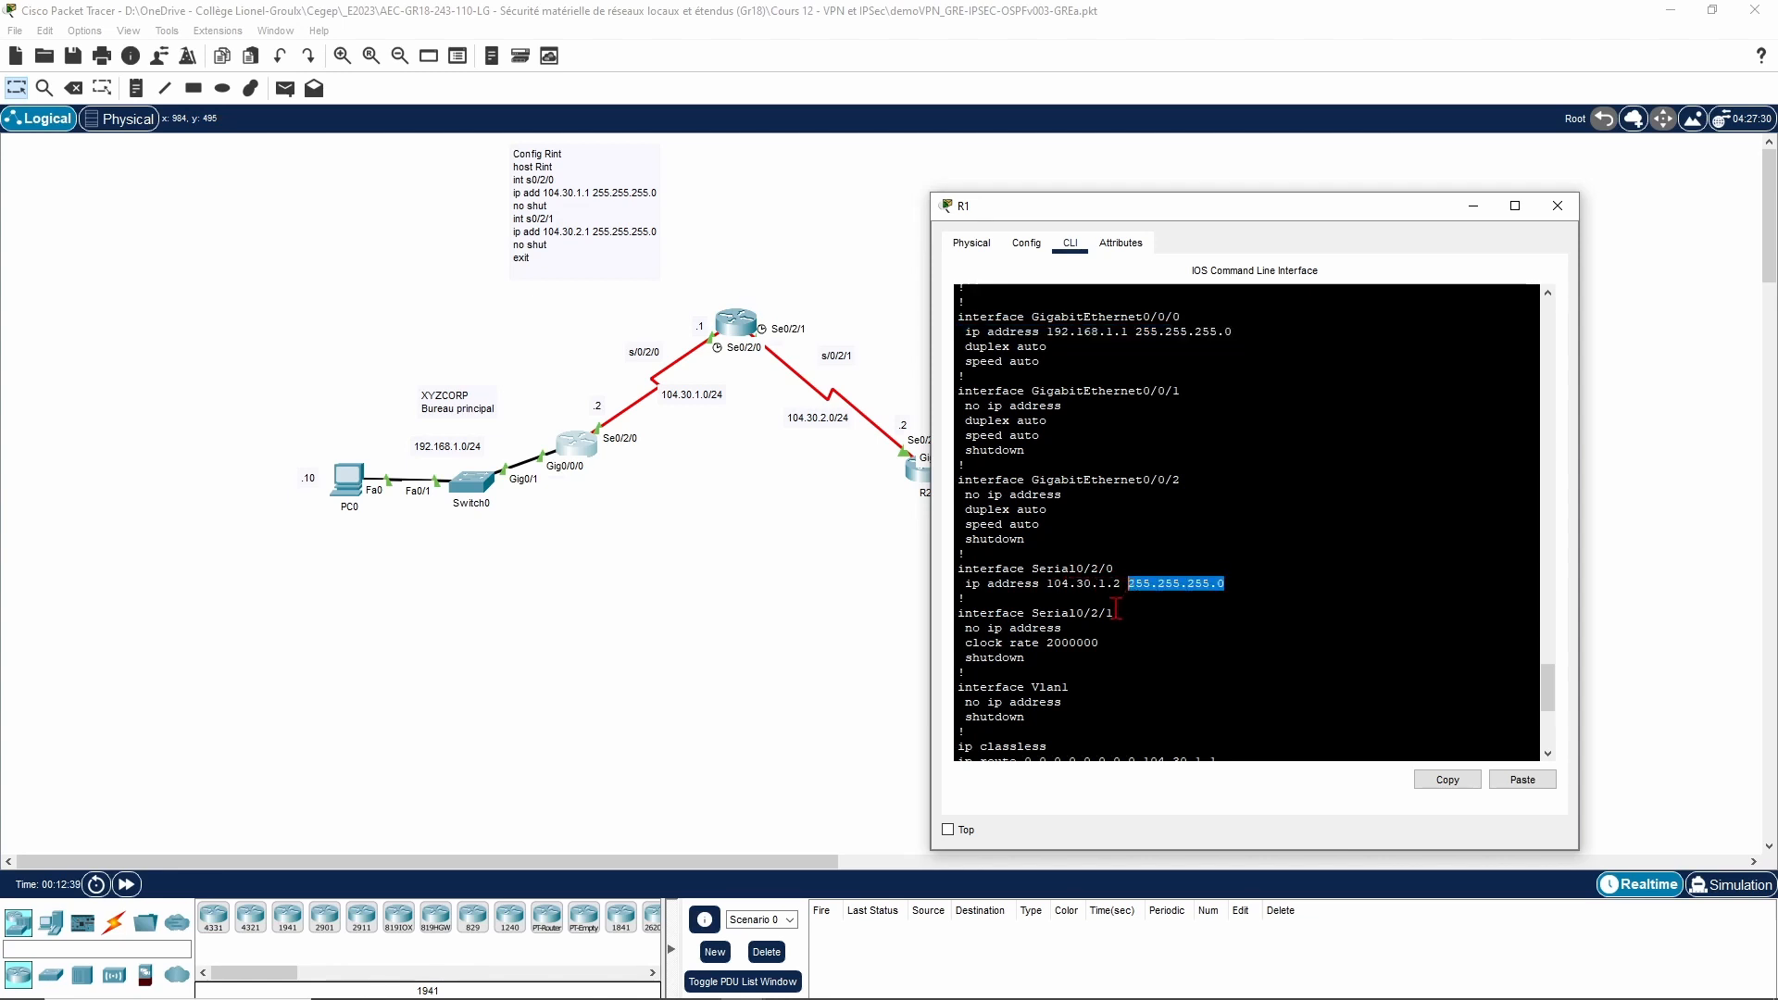
scroll(1117, 608, "down", 2)
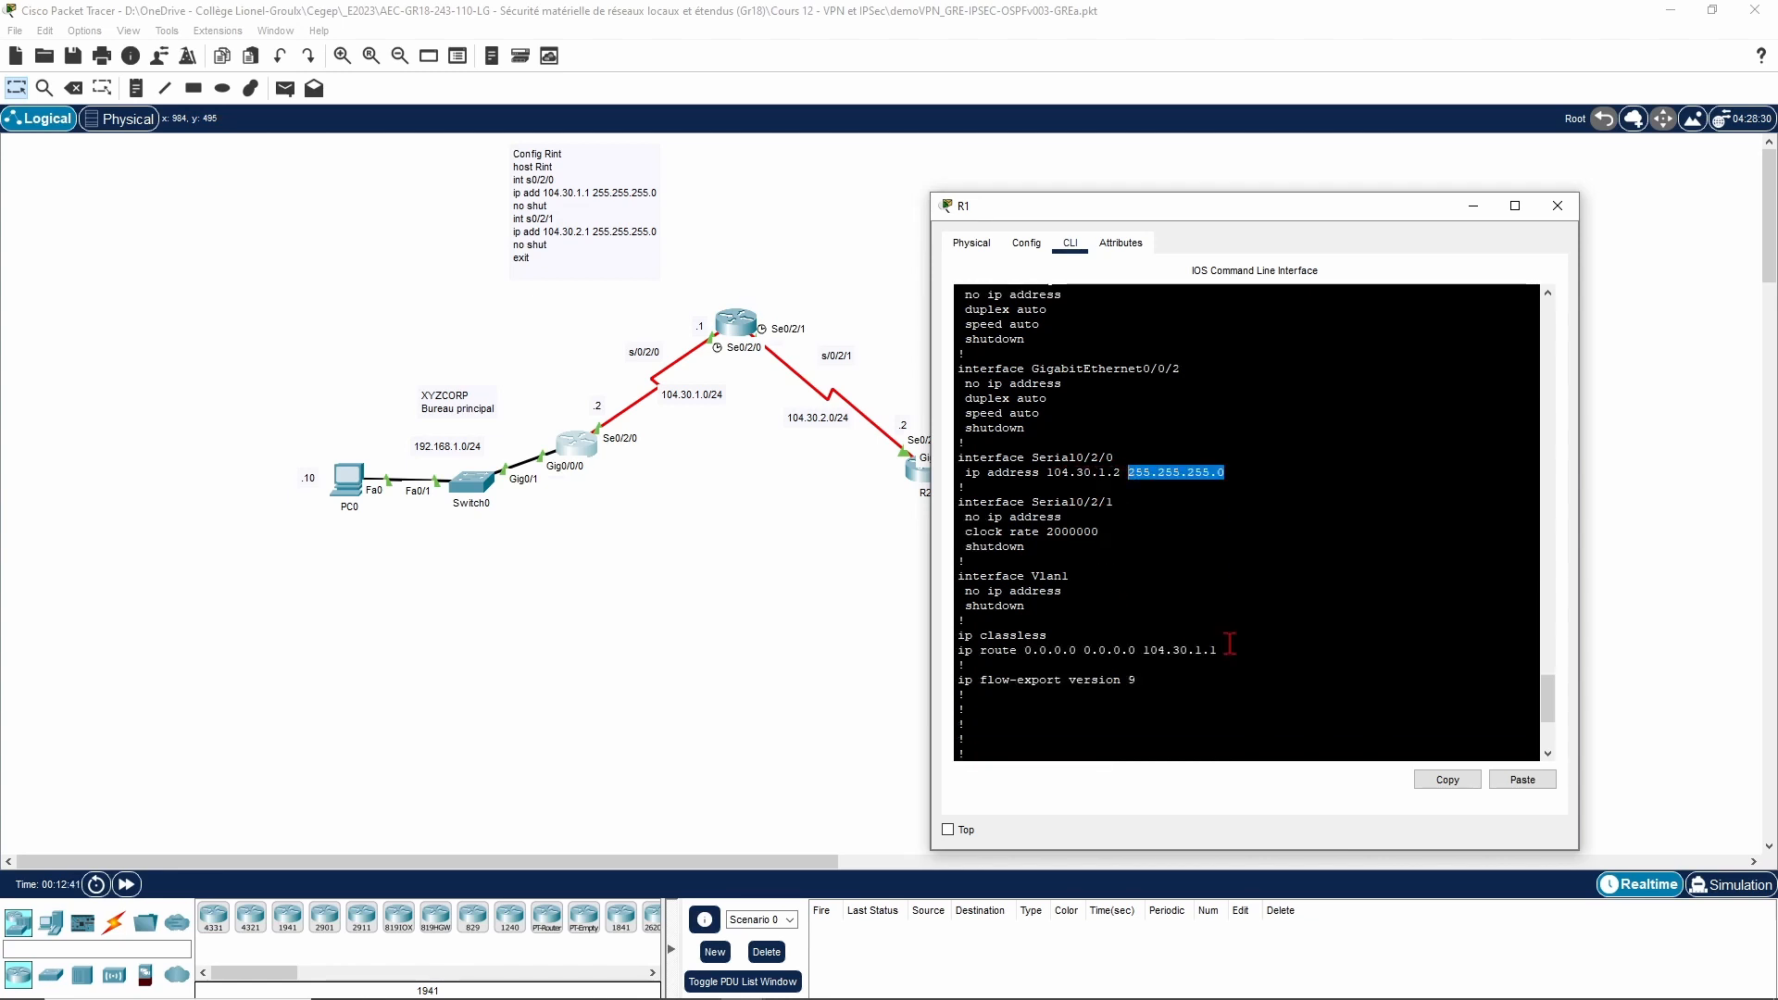
left_click_drag(1224, 650, 953, 652)
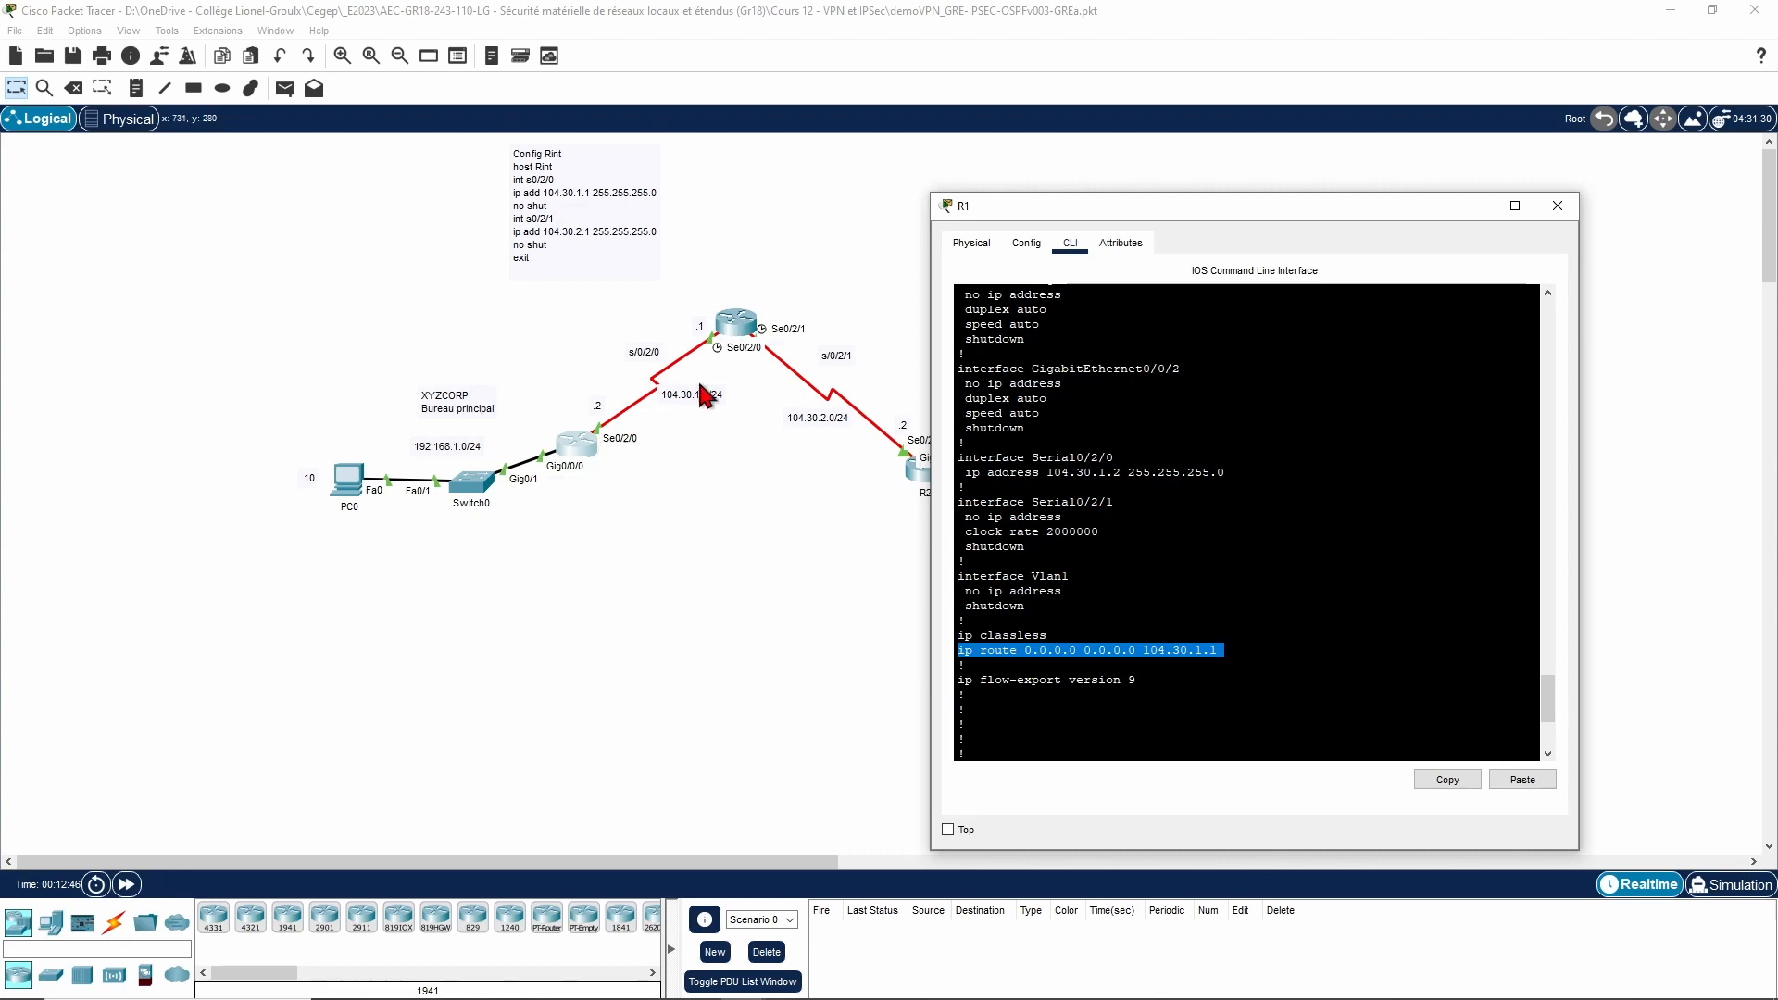
scroll(1188, 669, "down", 5)
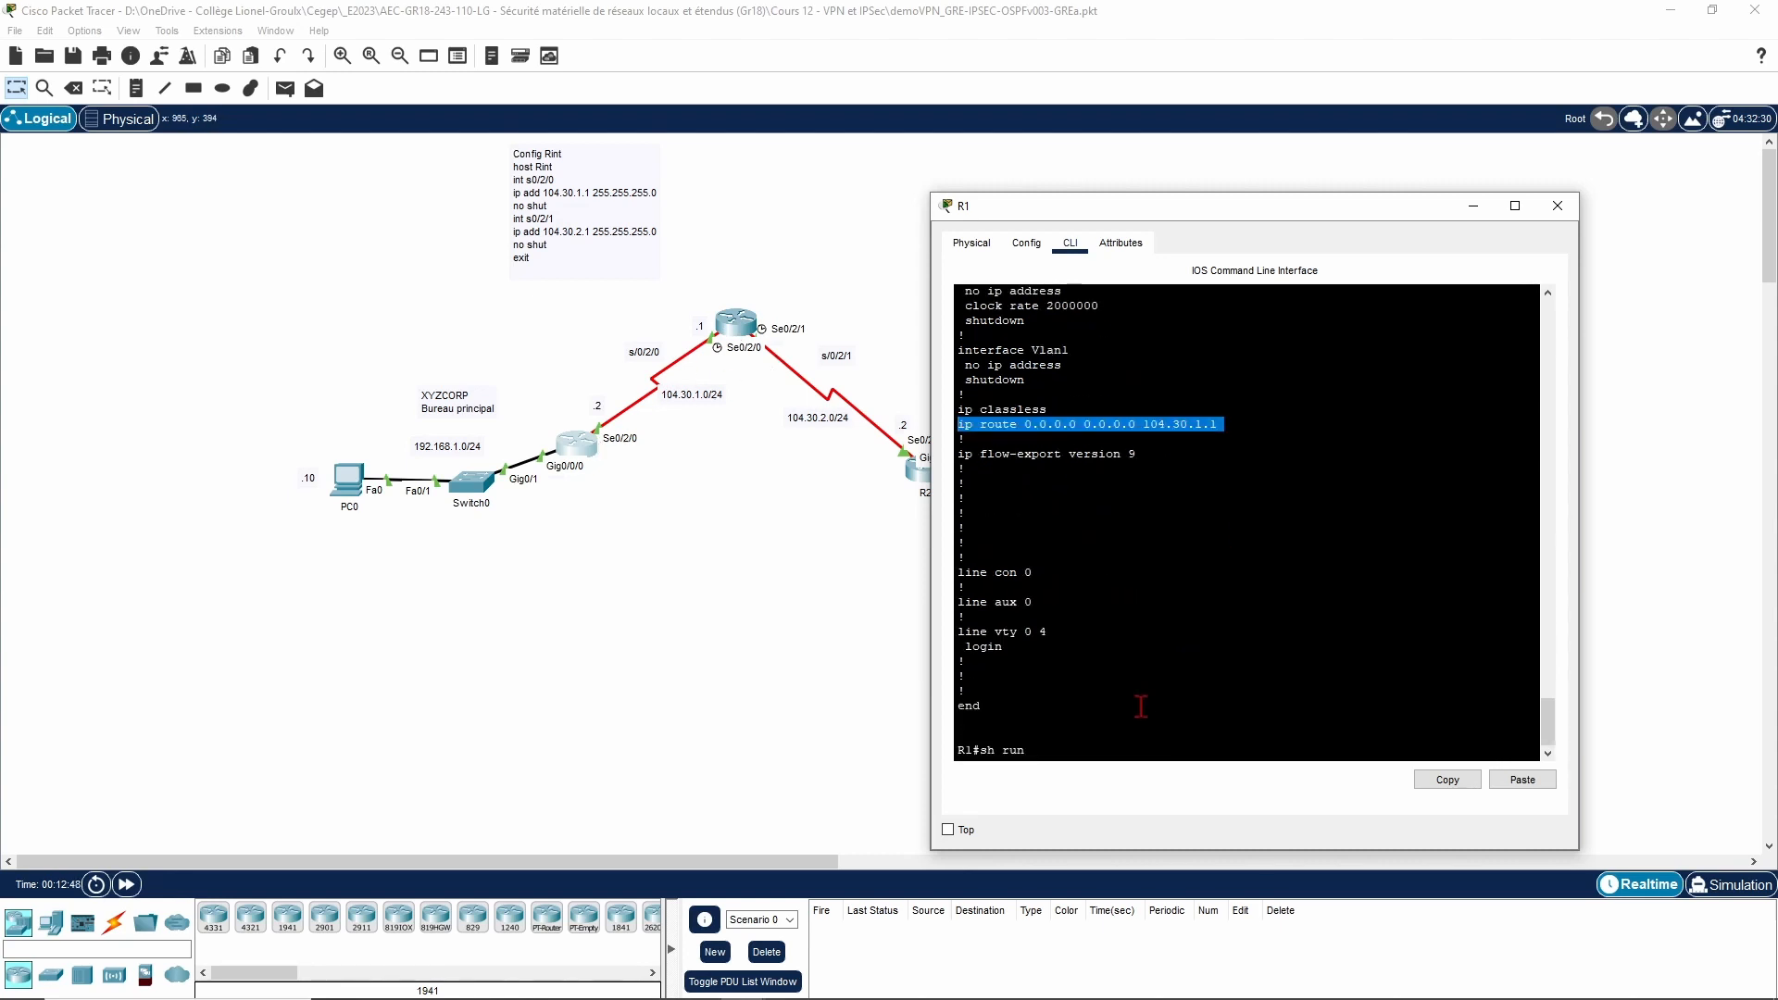
Step: Clear the pending command and ping 192.168.2.1 from R1, then minimize the router window
left_click(1102, 745)
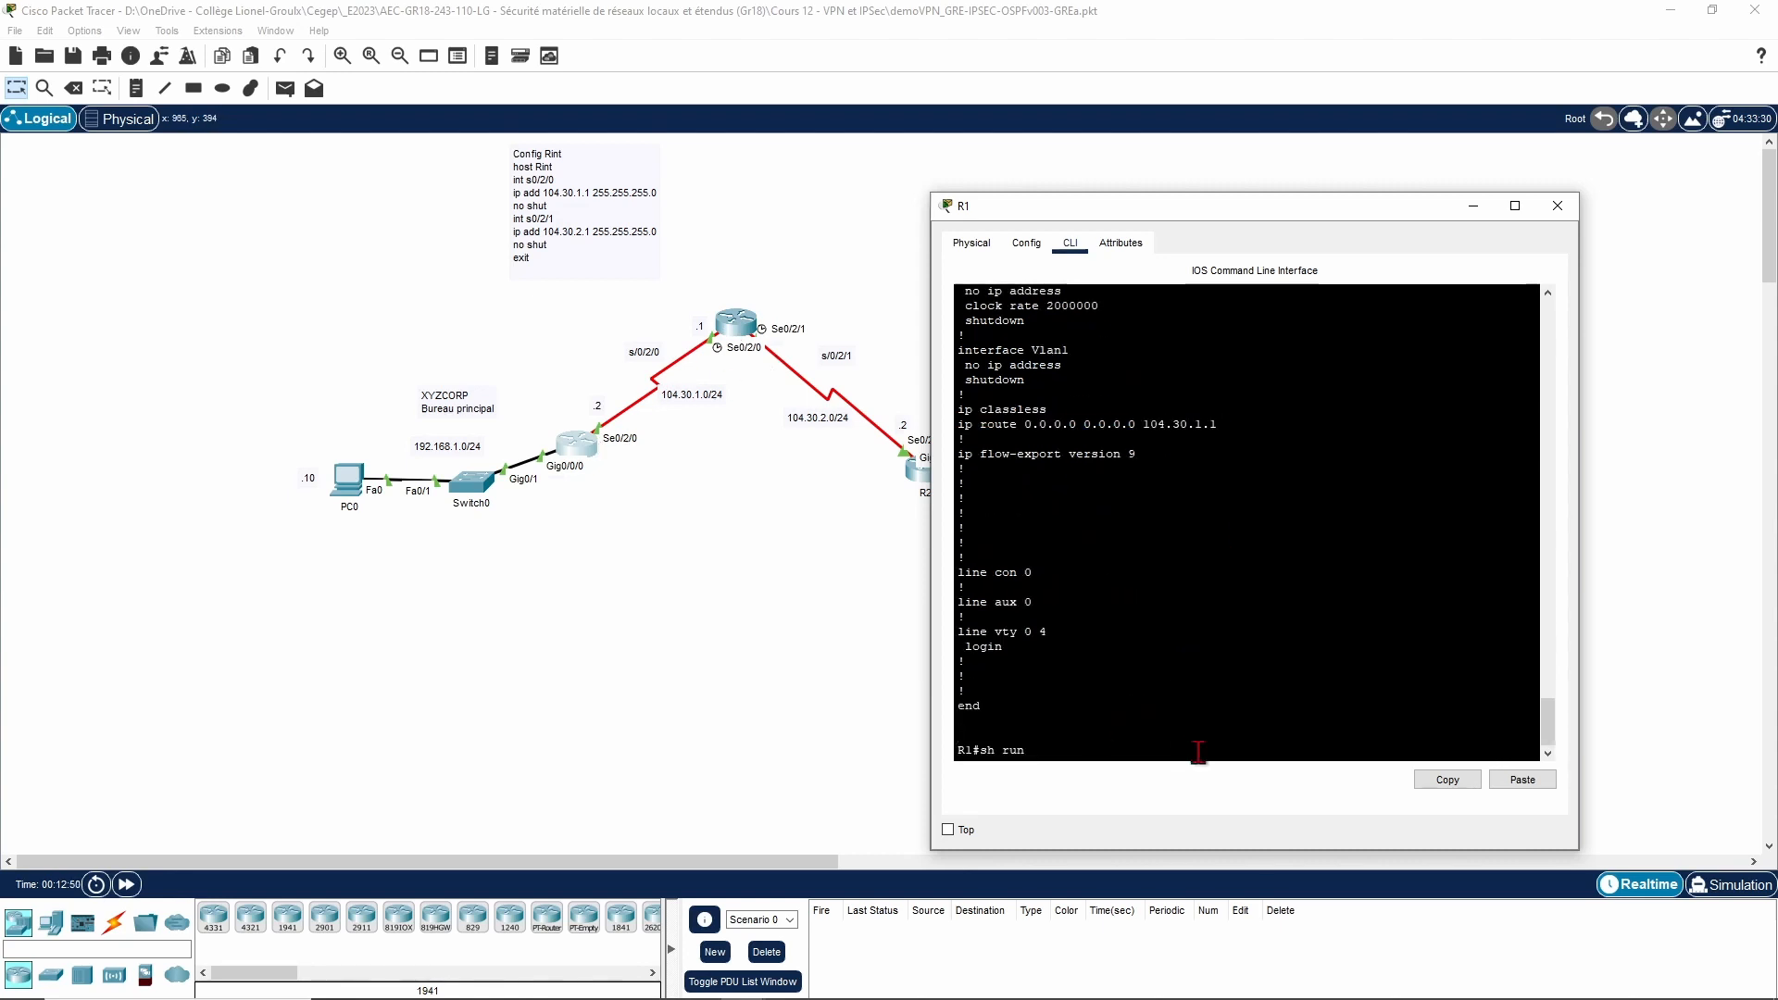
key("BackSpace")
key("BackSpace")
key("BackSpace")
key("BackSpace")
key("BackSpace")
key("BackSpace")
left_click_drag(1136, 204, 1219, 130)
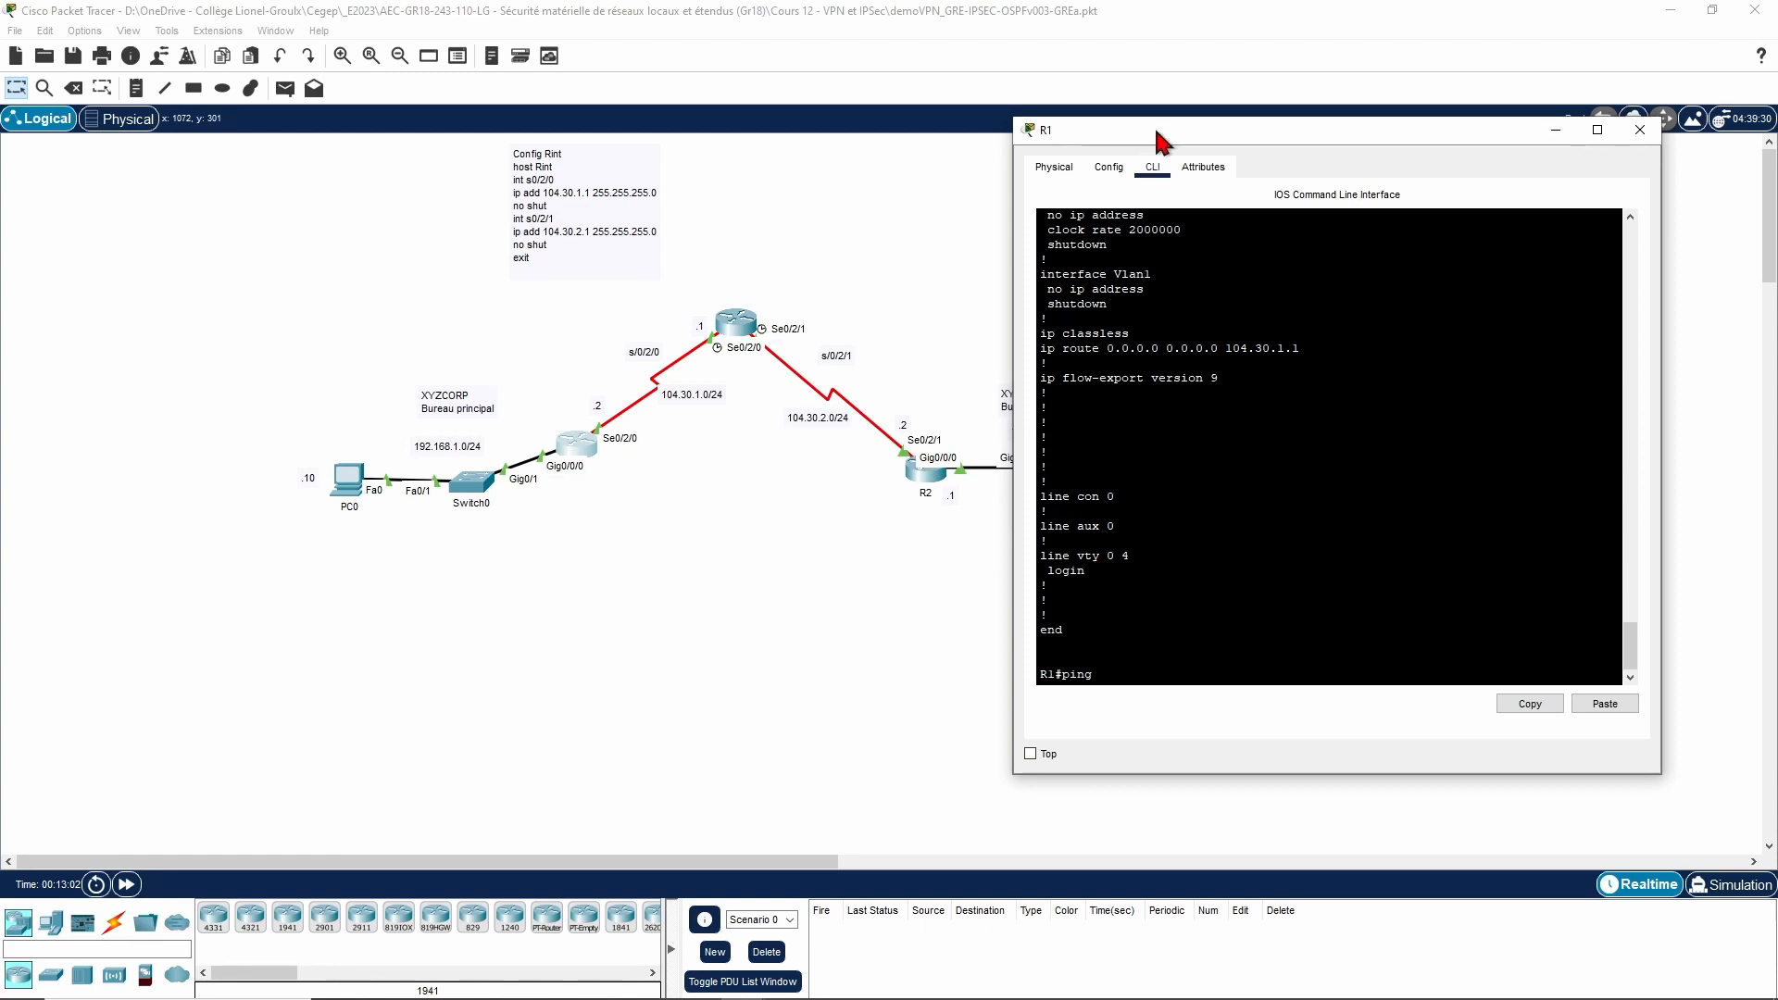
left_click_drag(1157, 132, 537, 592)
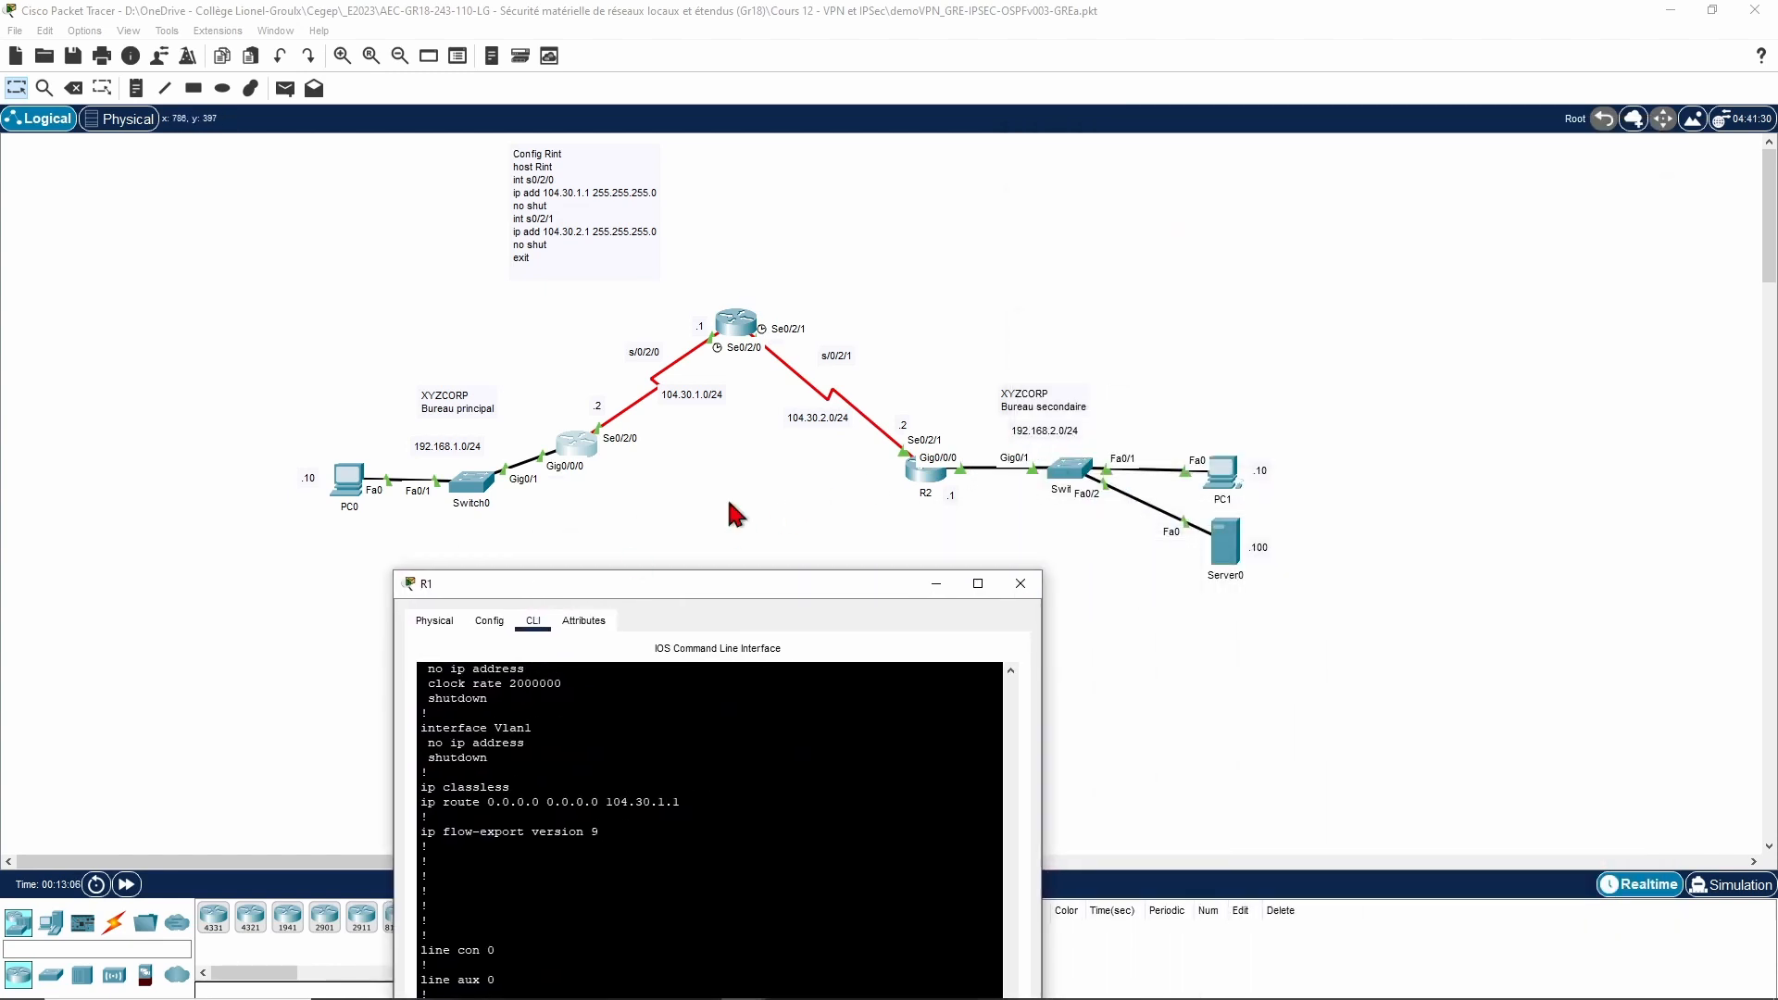
left_click_drag(646, 589, 886, 549)
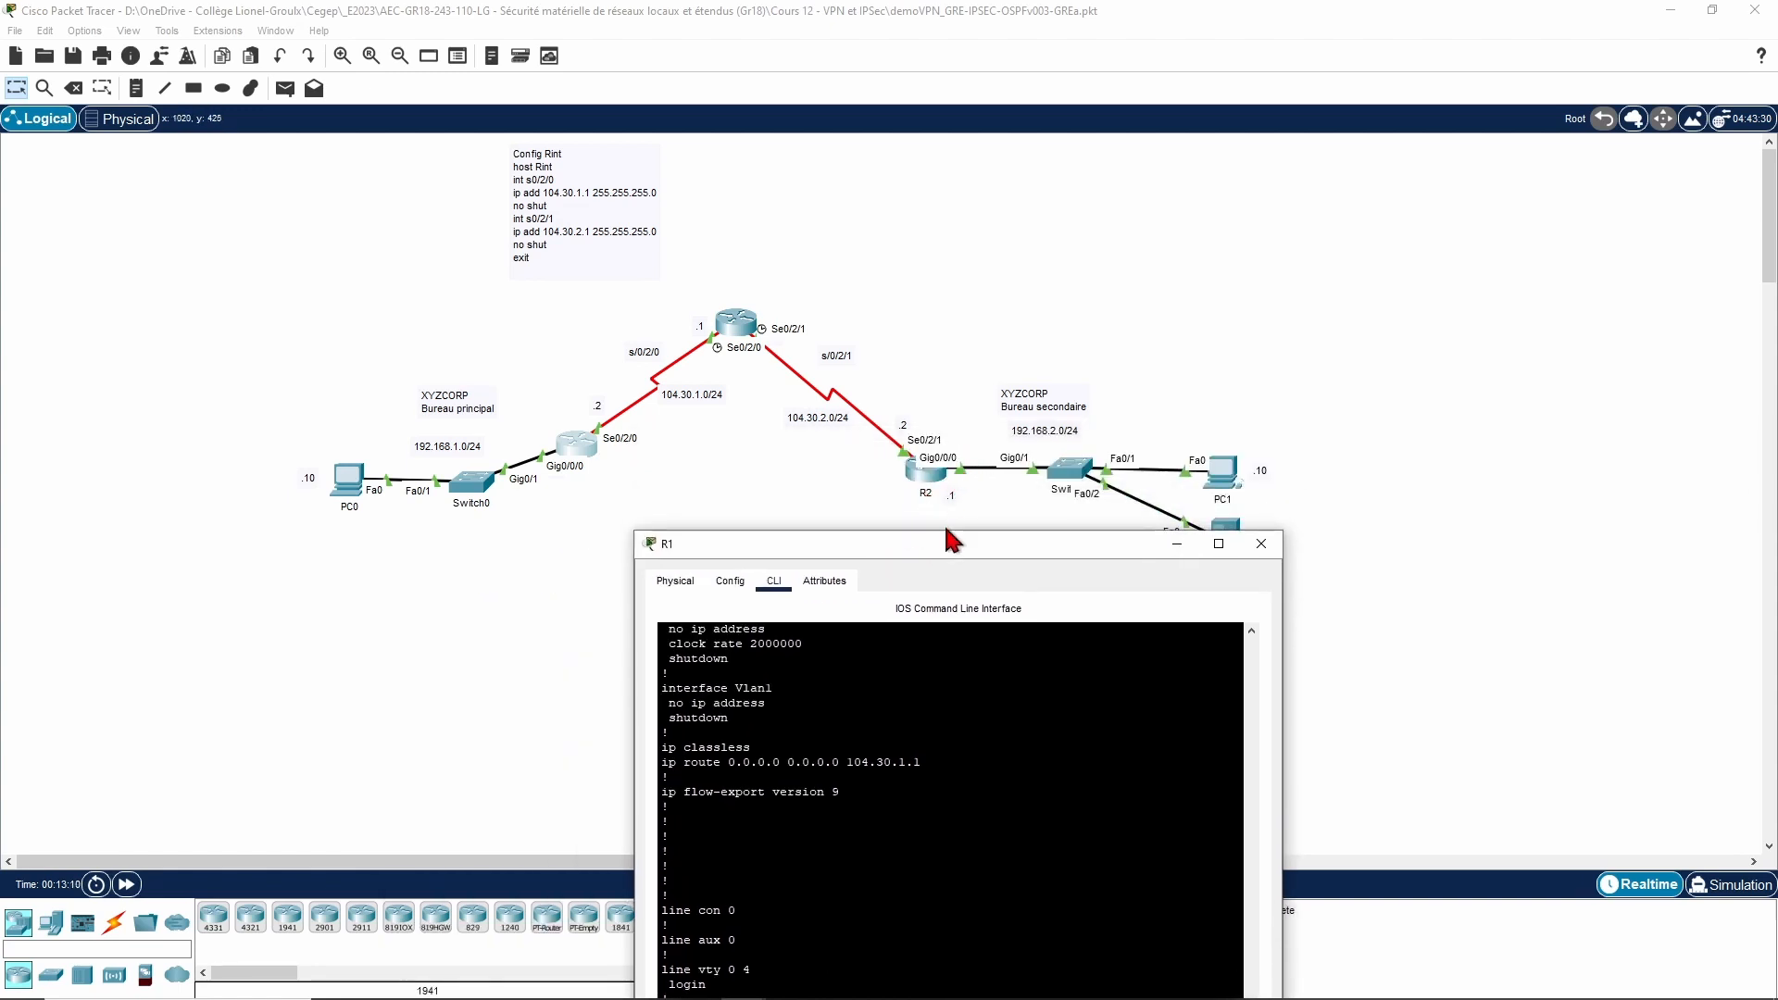
left_click_drag(949, 555, 1122, 161)
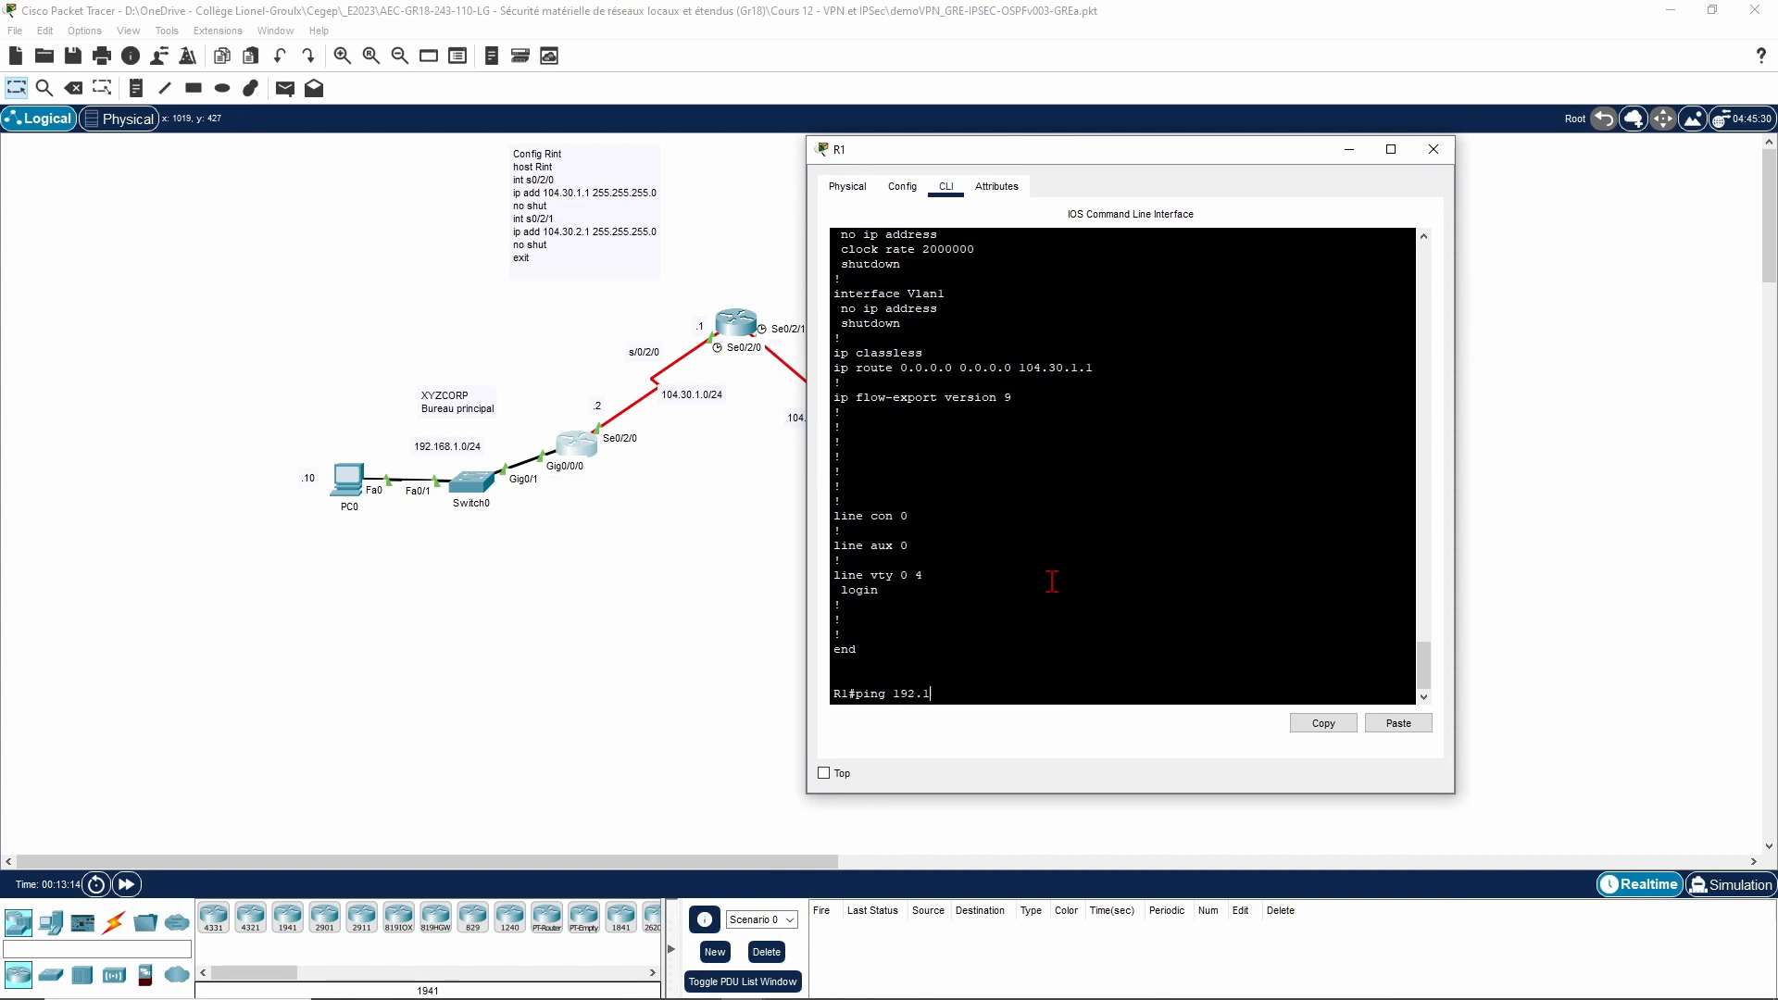
type("68.2.1")
key("Return")
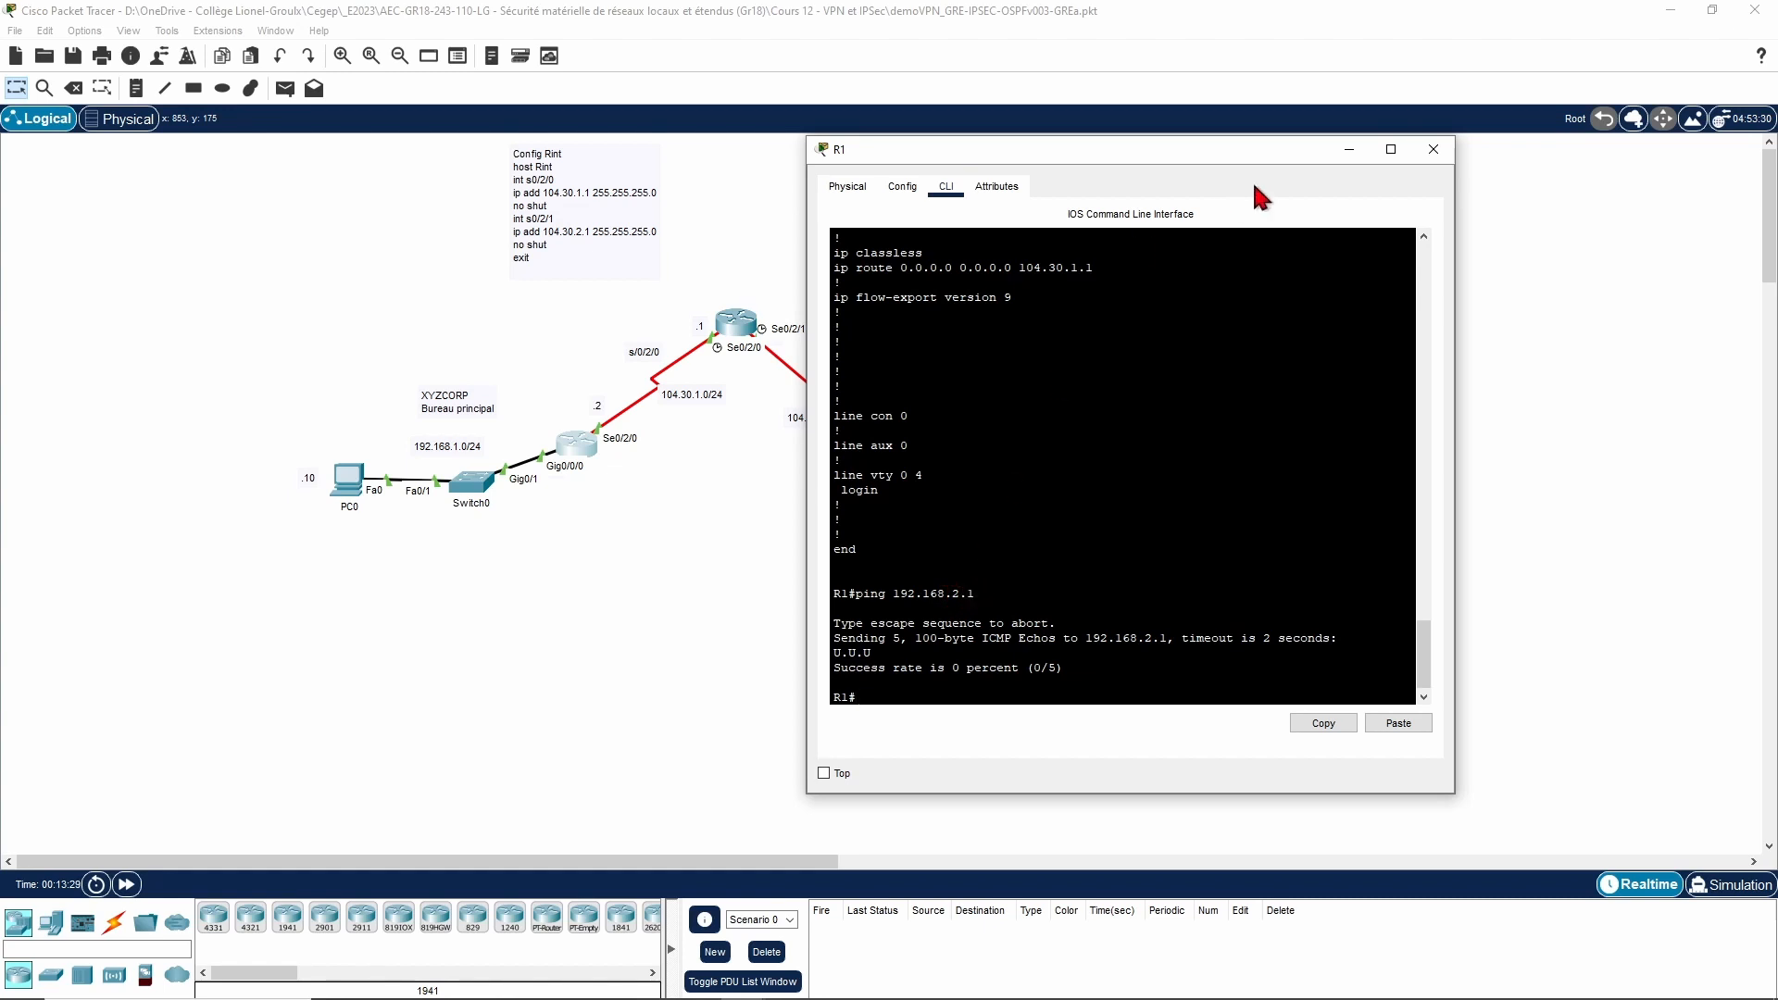
left_click(1341, 153)
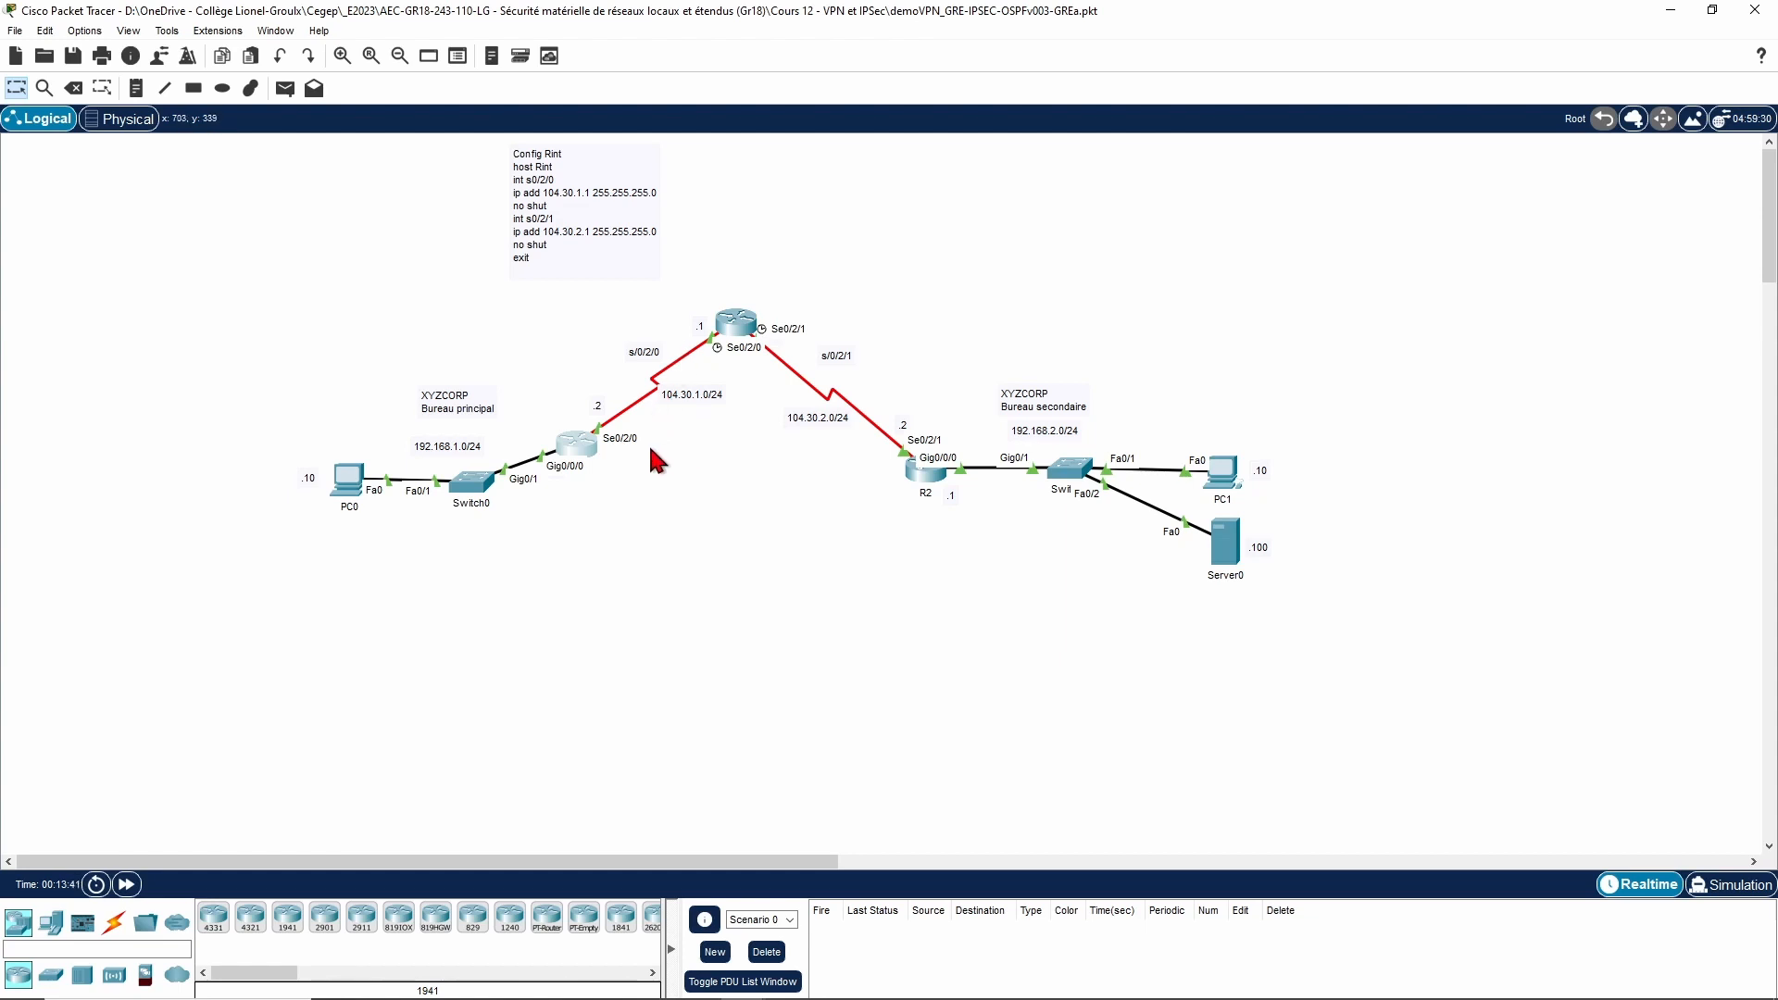
Step: Draw a blue filled rectangle between R1 and R2 as the tunnel and label it 172.20.0.0 /30
left_click(194, 93)
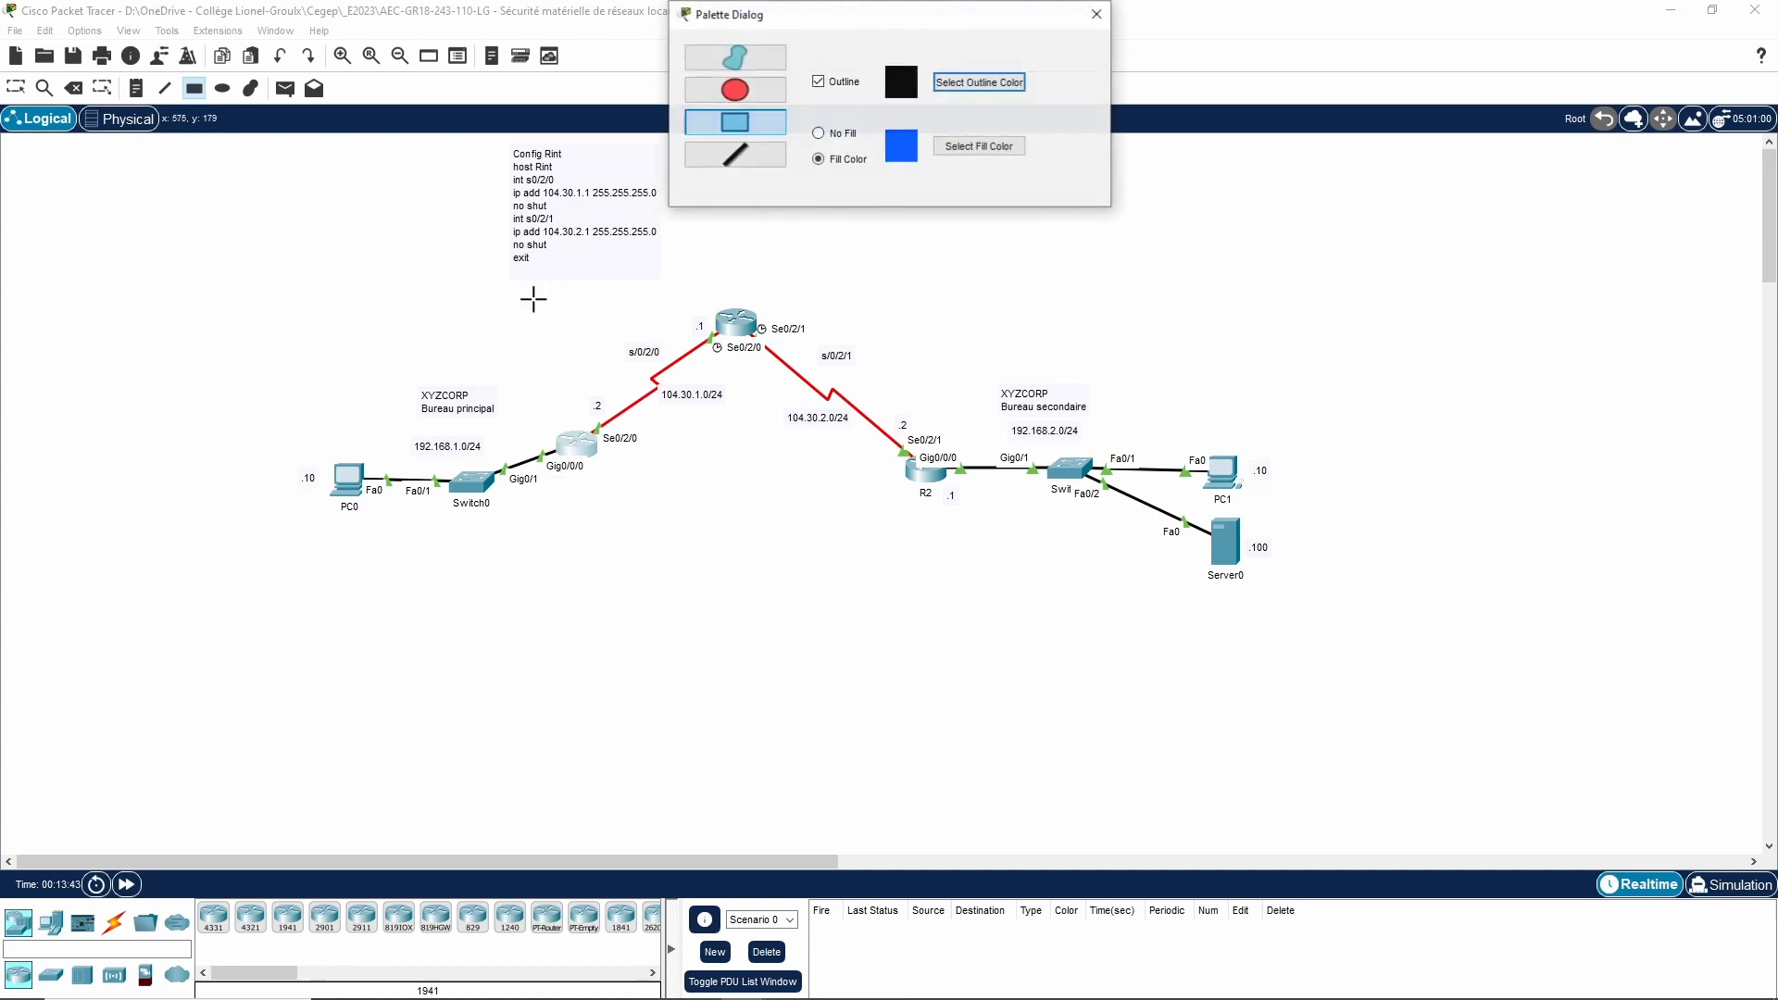
left_click(1096, 14)
left_click_drag(649, 432, 877, 478)
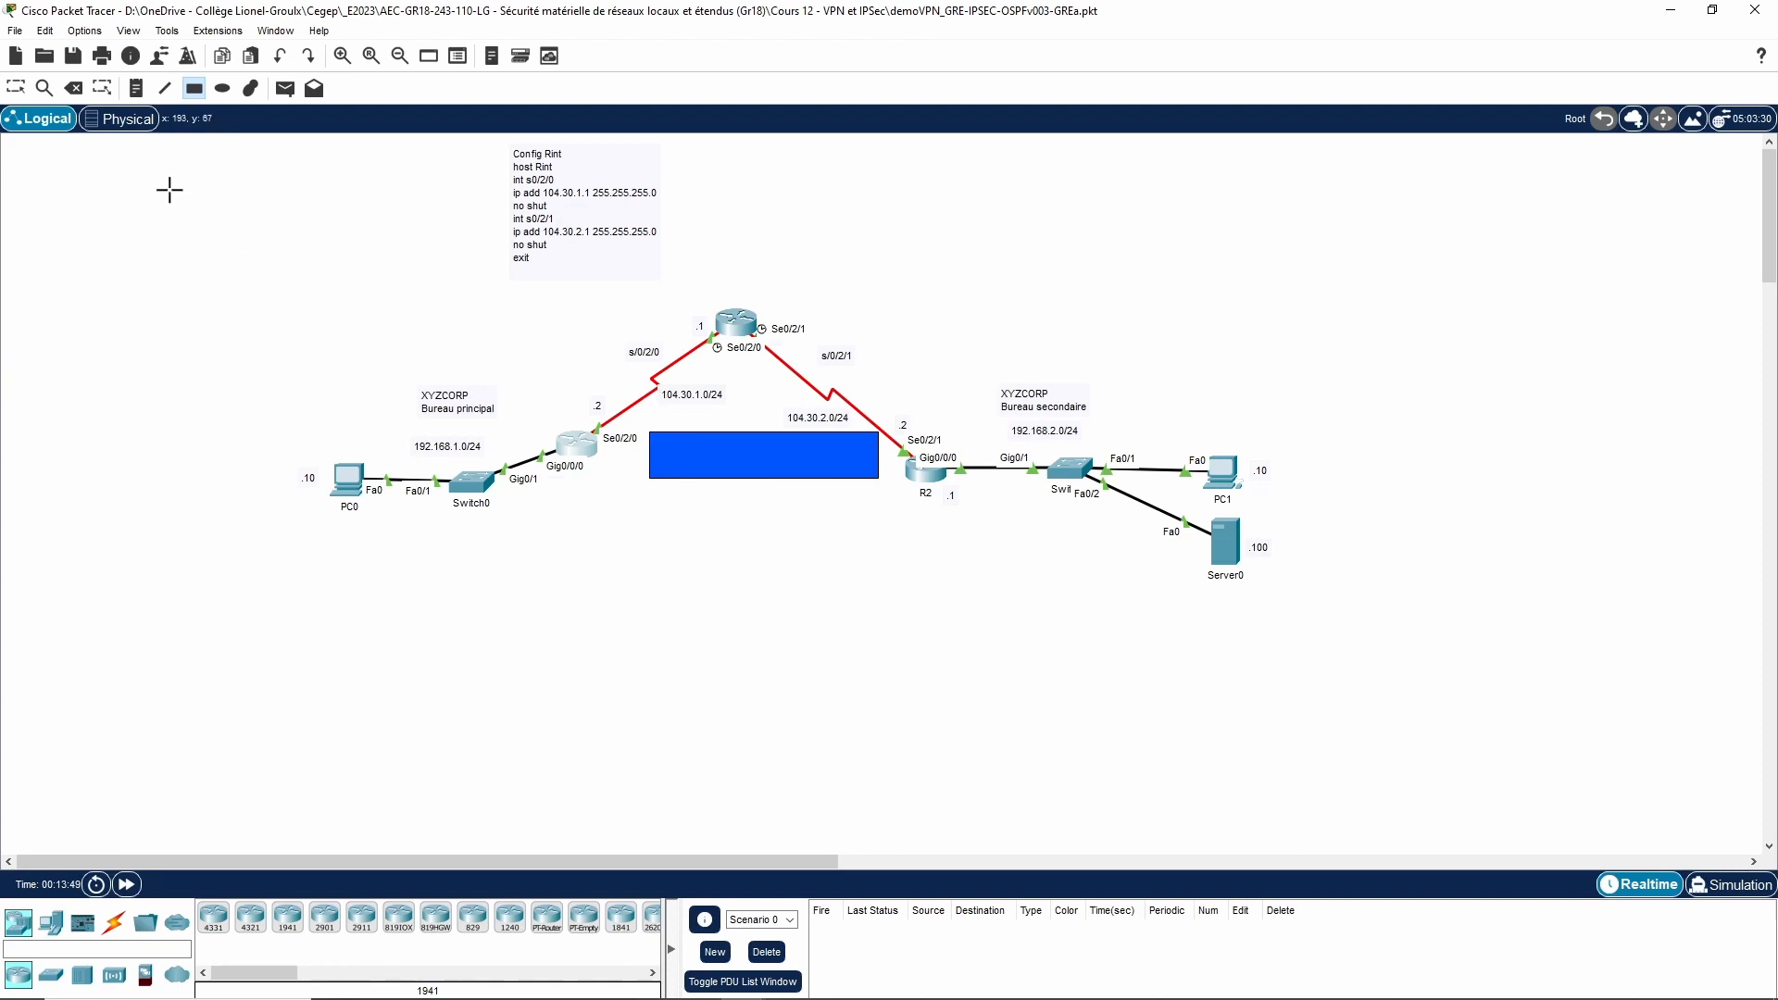
left_click(141, 96)
left_click(764, 461)
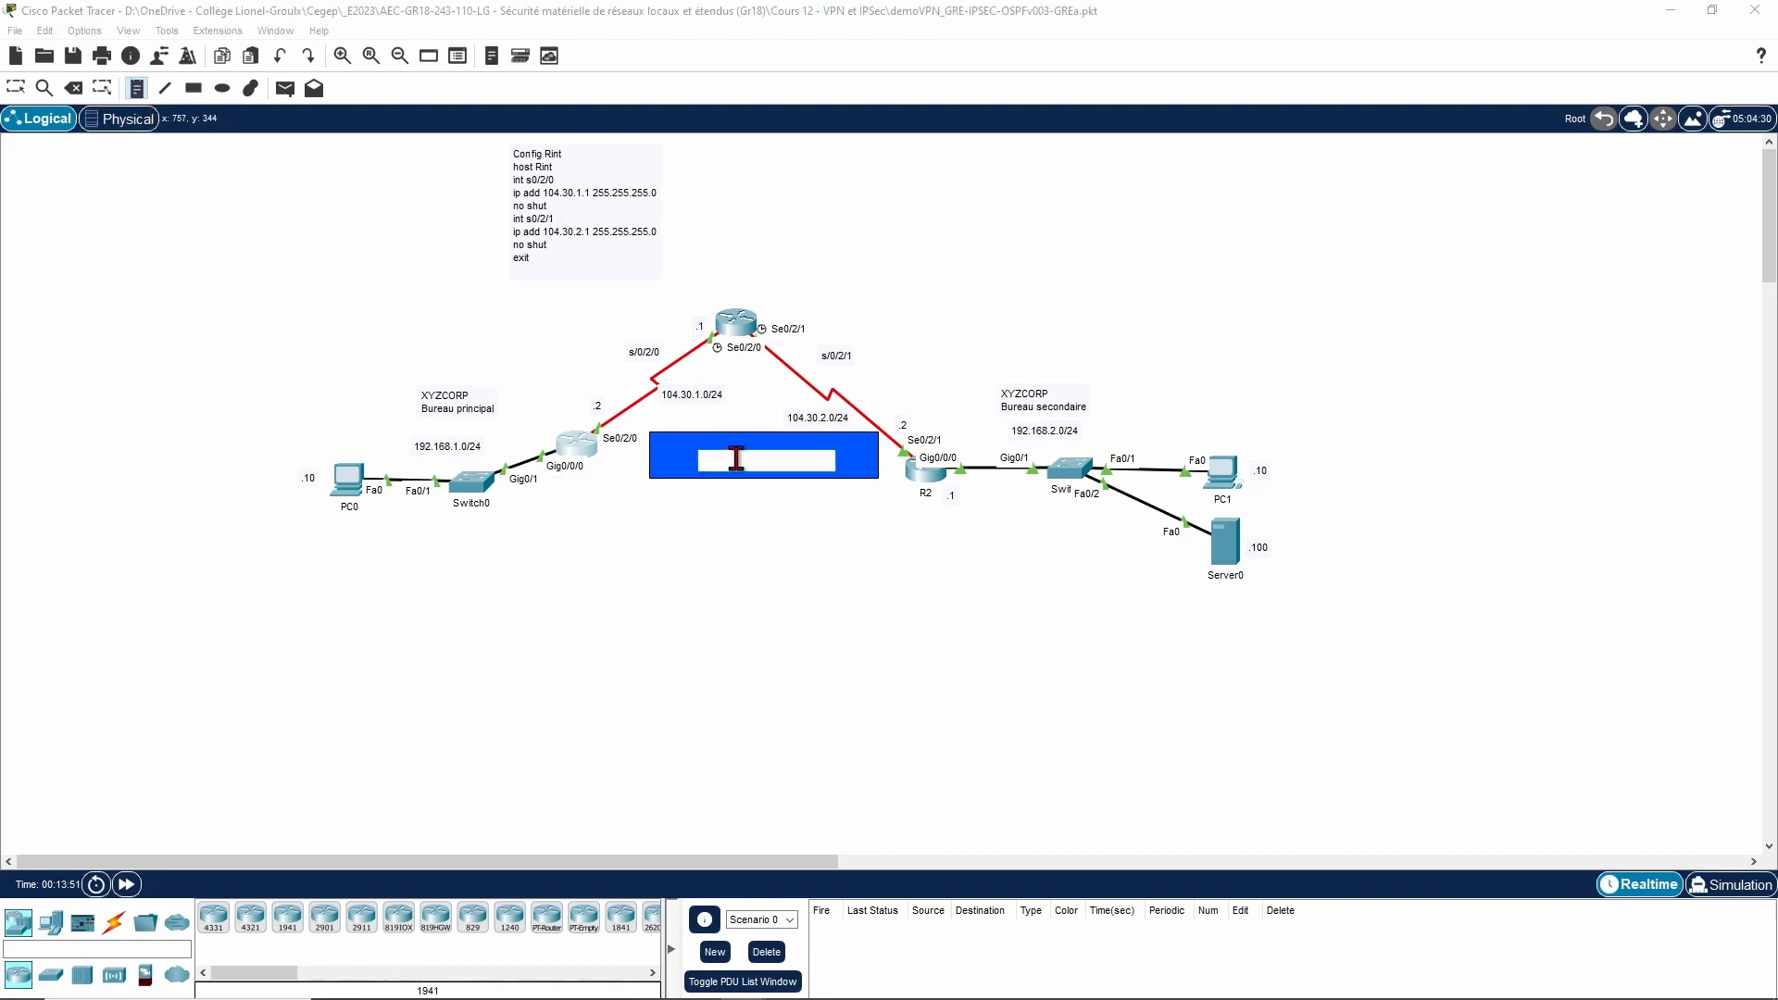
type("172.20.0.0 /30")
key("Escape")
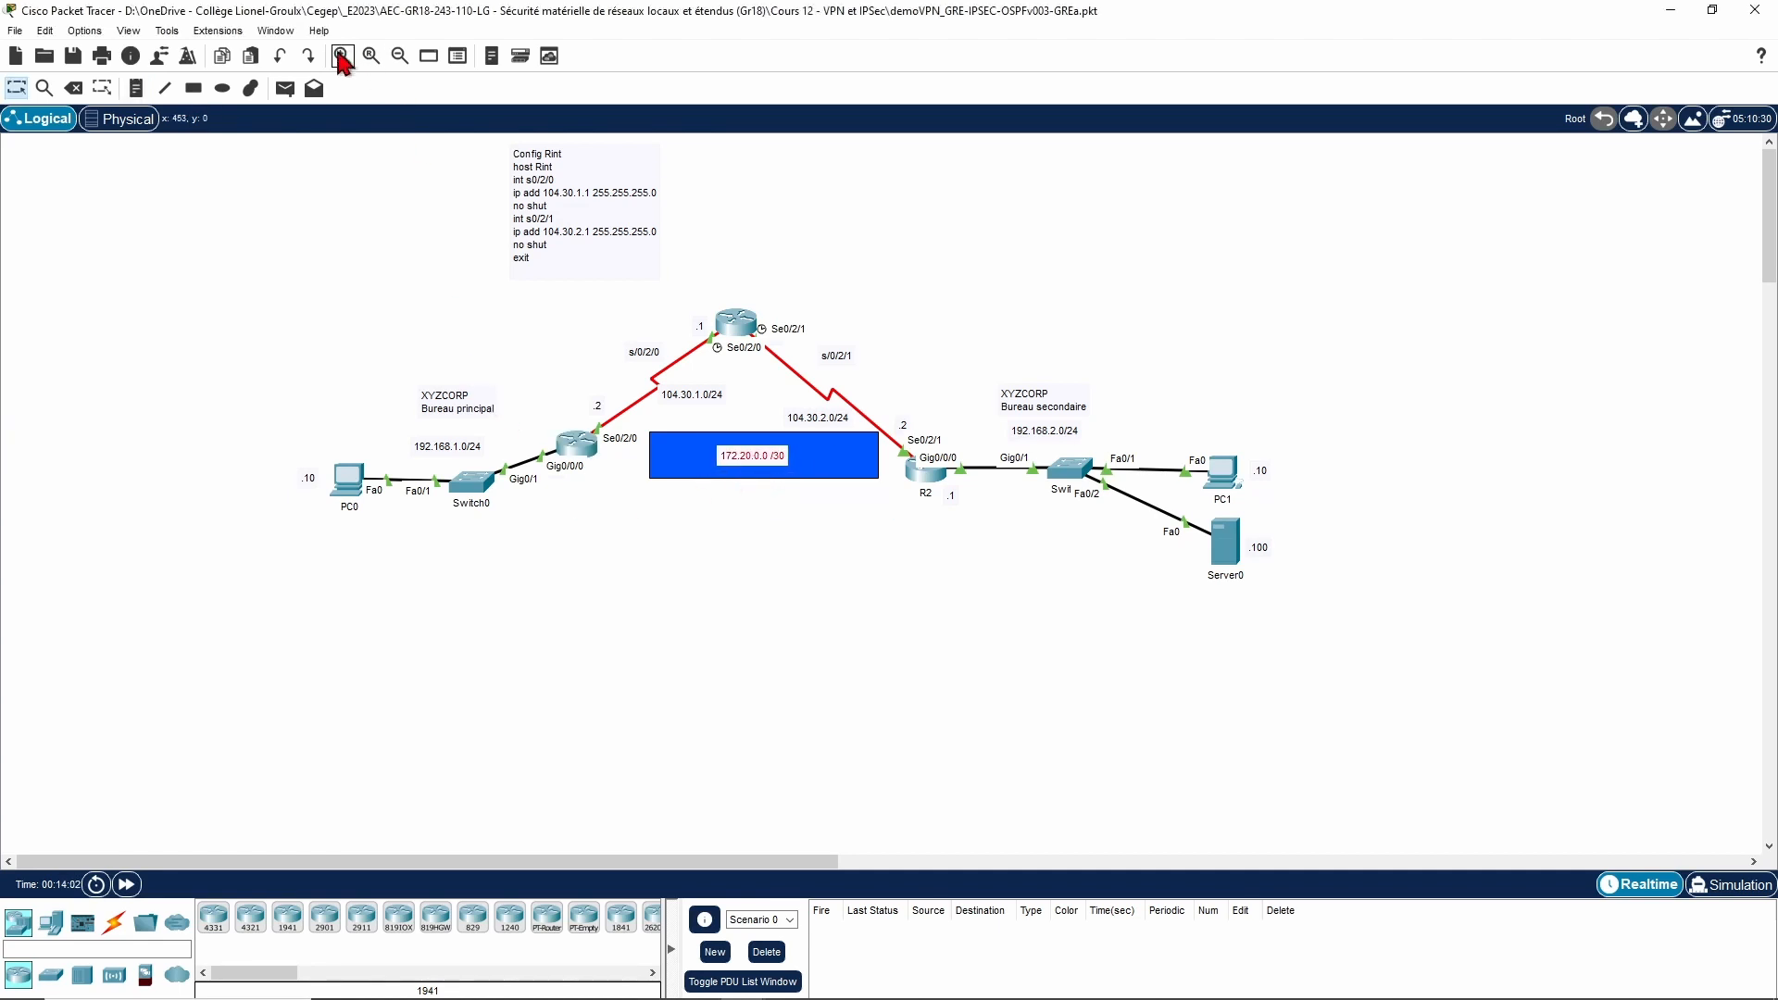
Step: Add the tunnel address labels .1 beside R1 and .2 beside R2, placing them next to the rectangle's ends
left_click(136, 88)
left_click(602, 475)
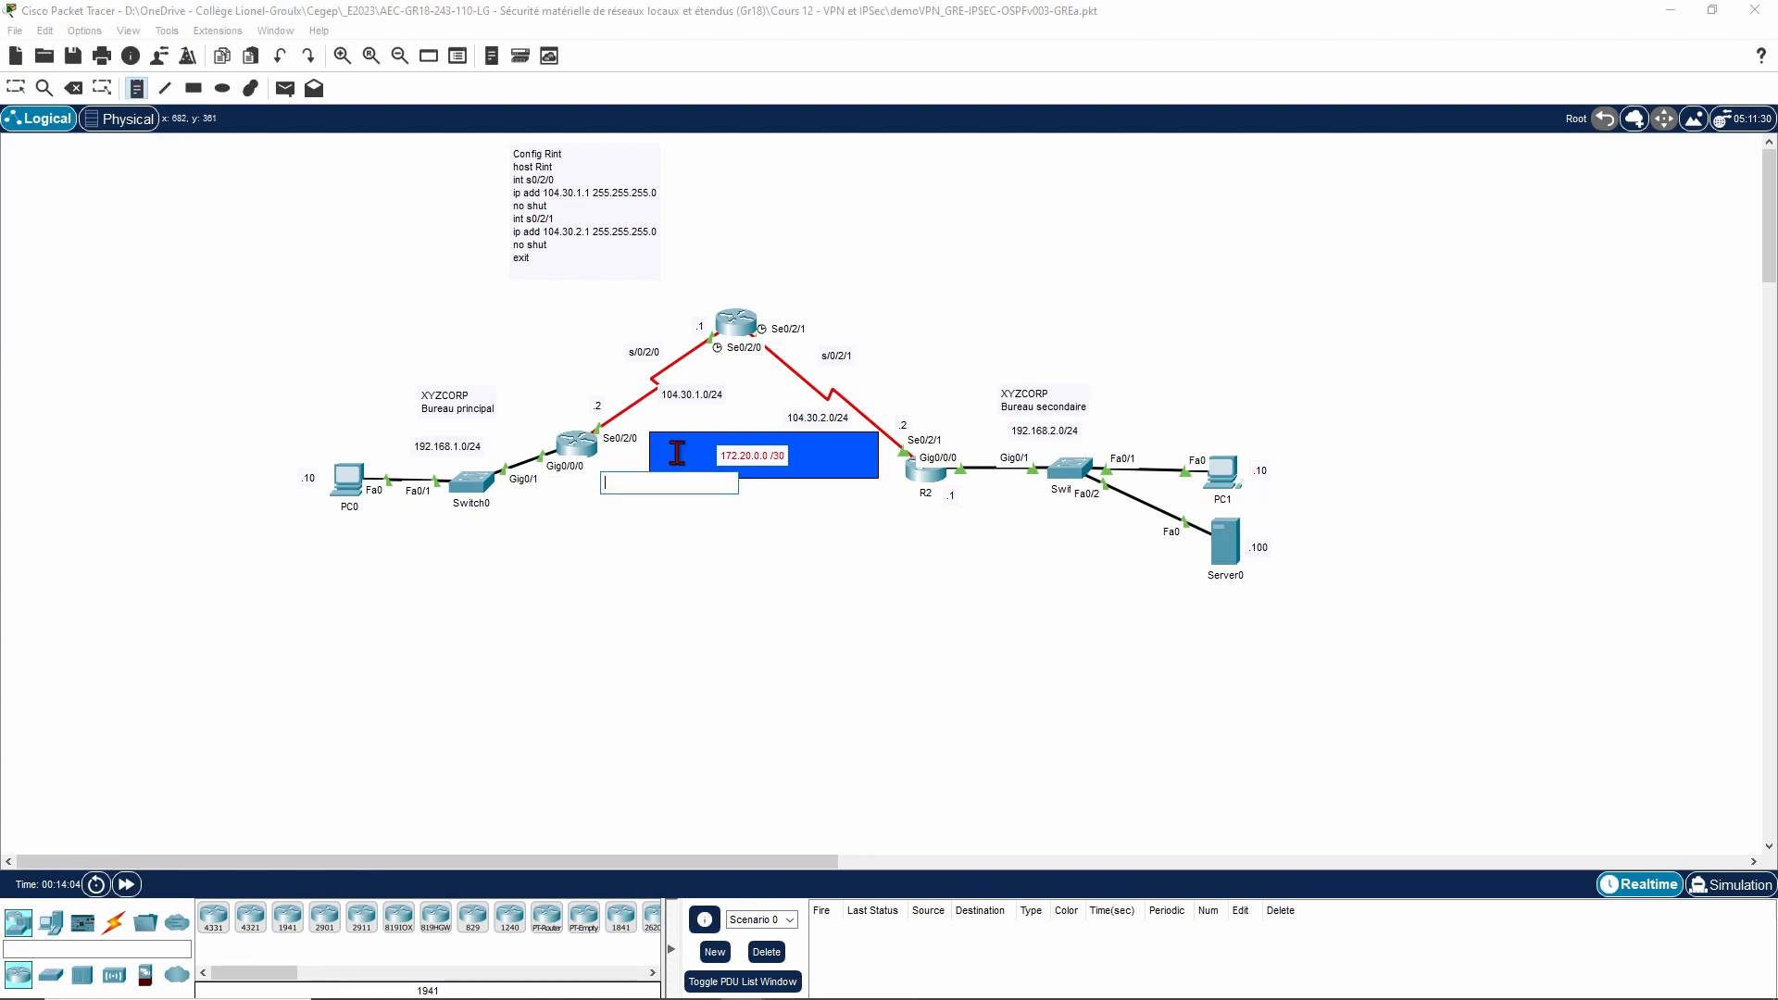
type(".1")
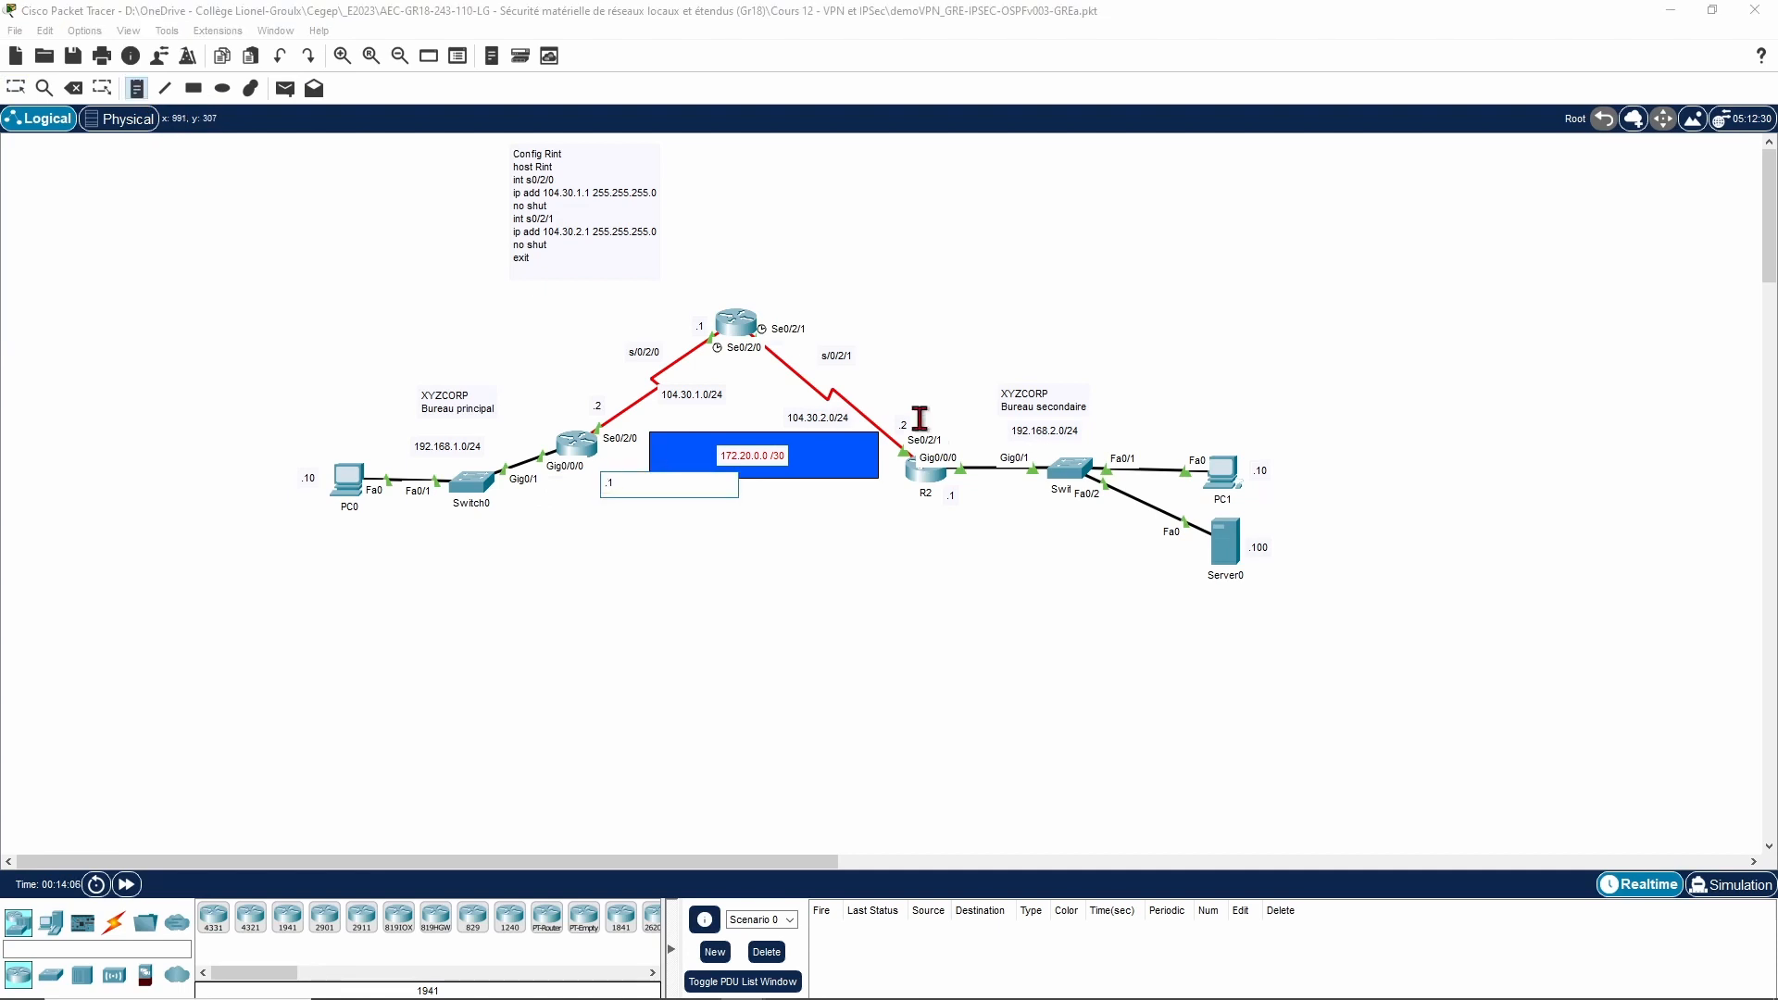
left_click(889, 530)
key("Escape")
left_click(884, 494)
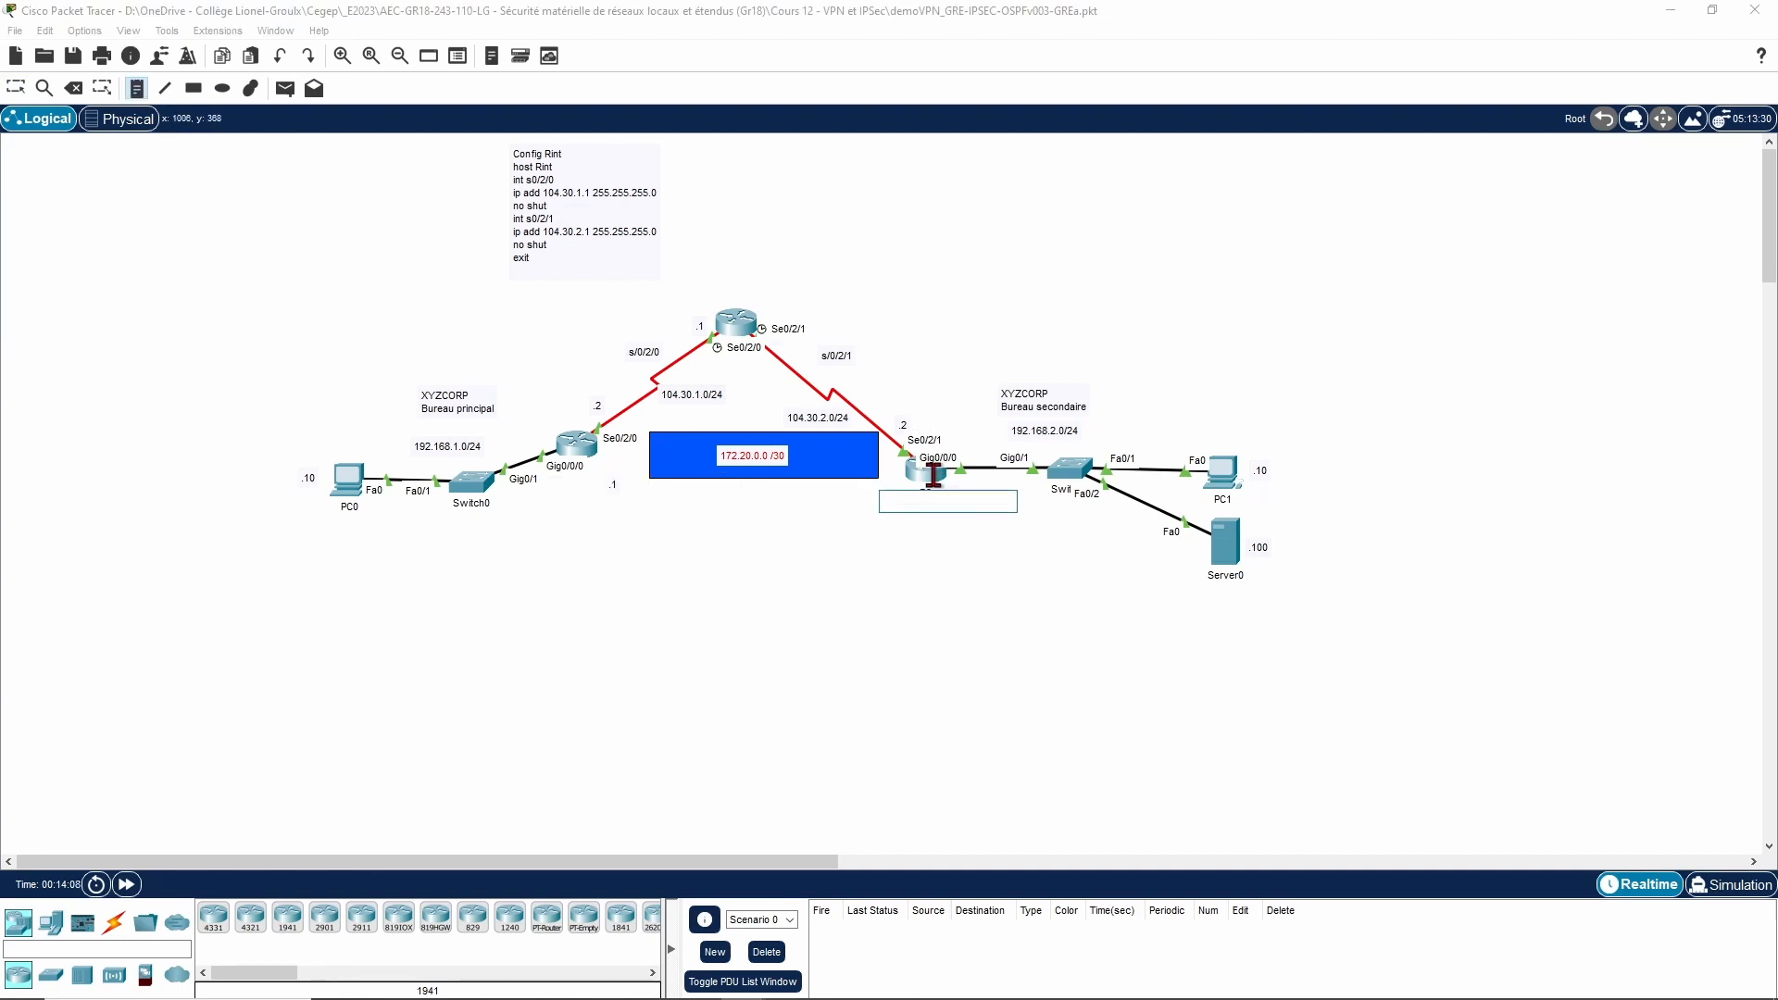
type(".2")
key("Escape")
left_click_drag(893, 509, 891, 479)
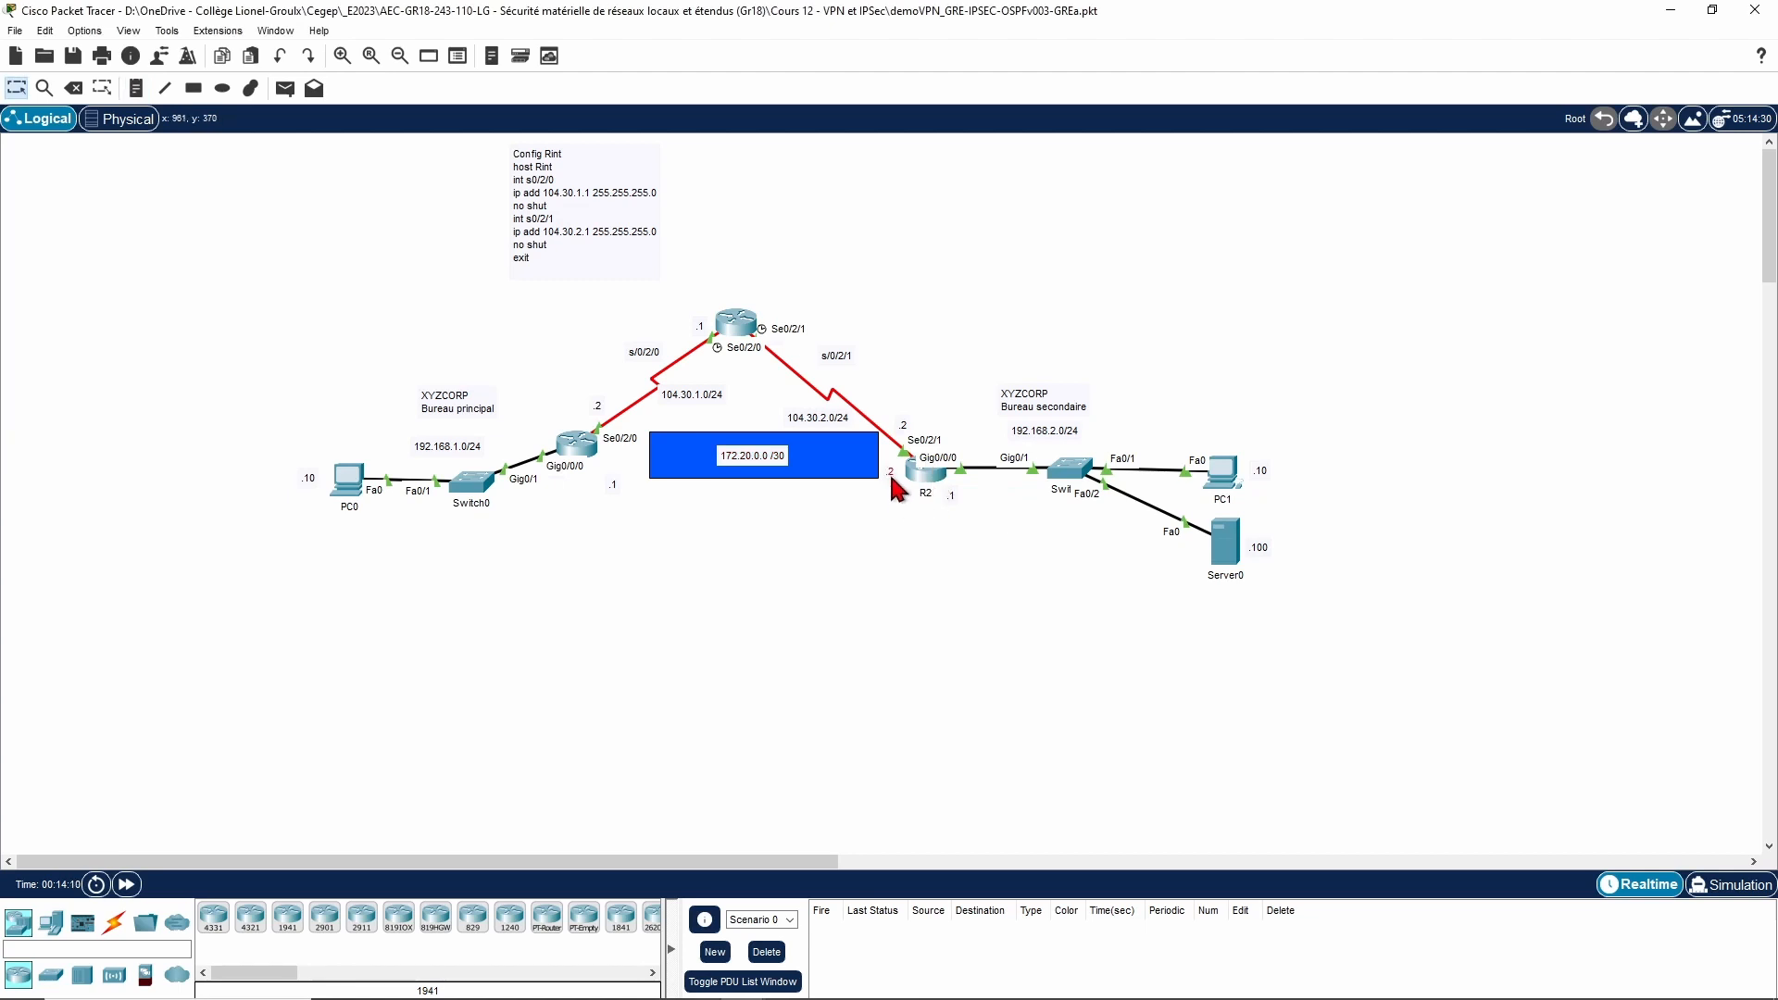
left_click_drag(615, 488, 613, 468)
Step: Reopen R1's command line and enter global configuration mode with conf t
left_click(576, 446)
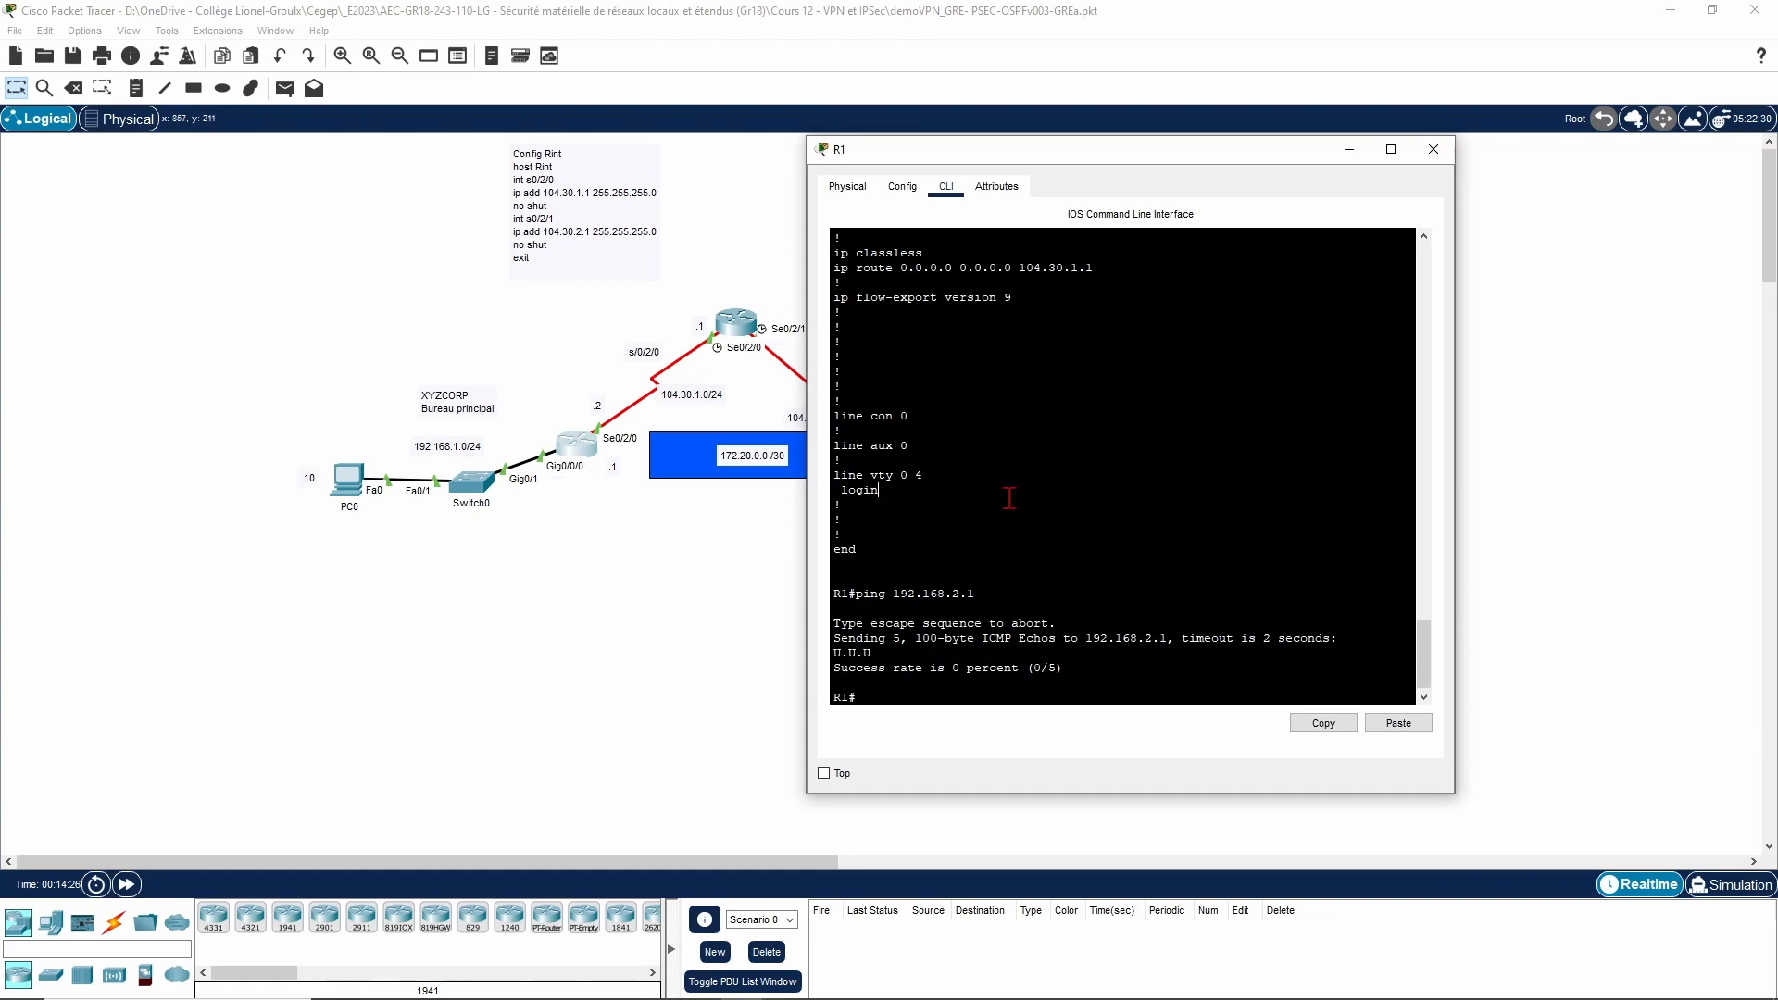
key("Return")
key("Return")
key("Return")
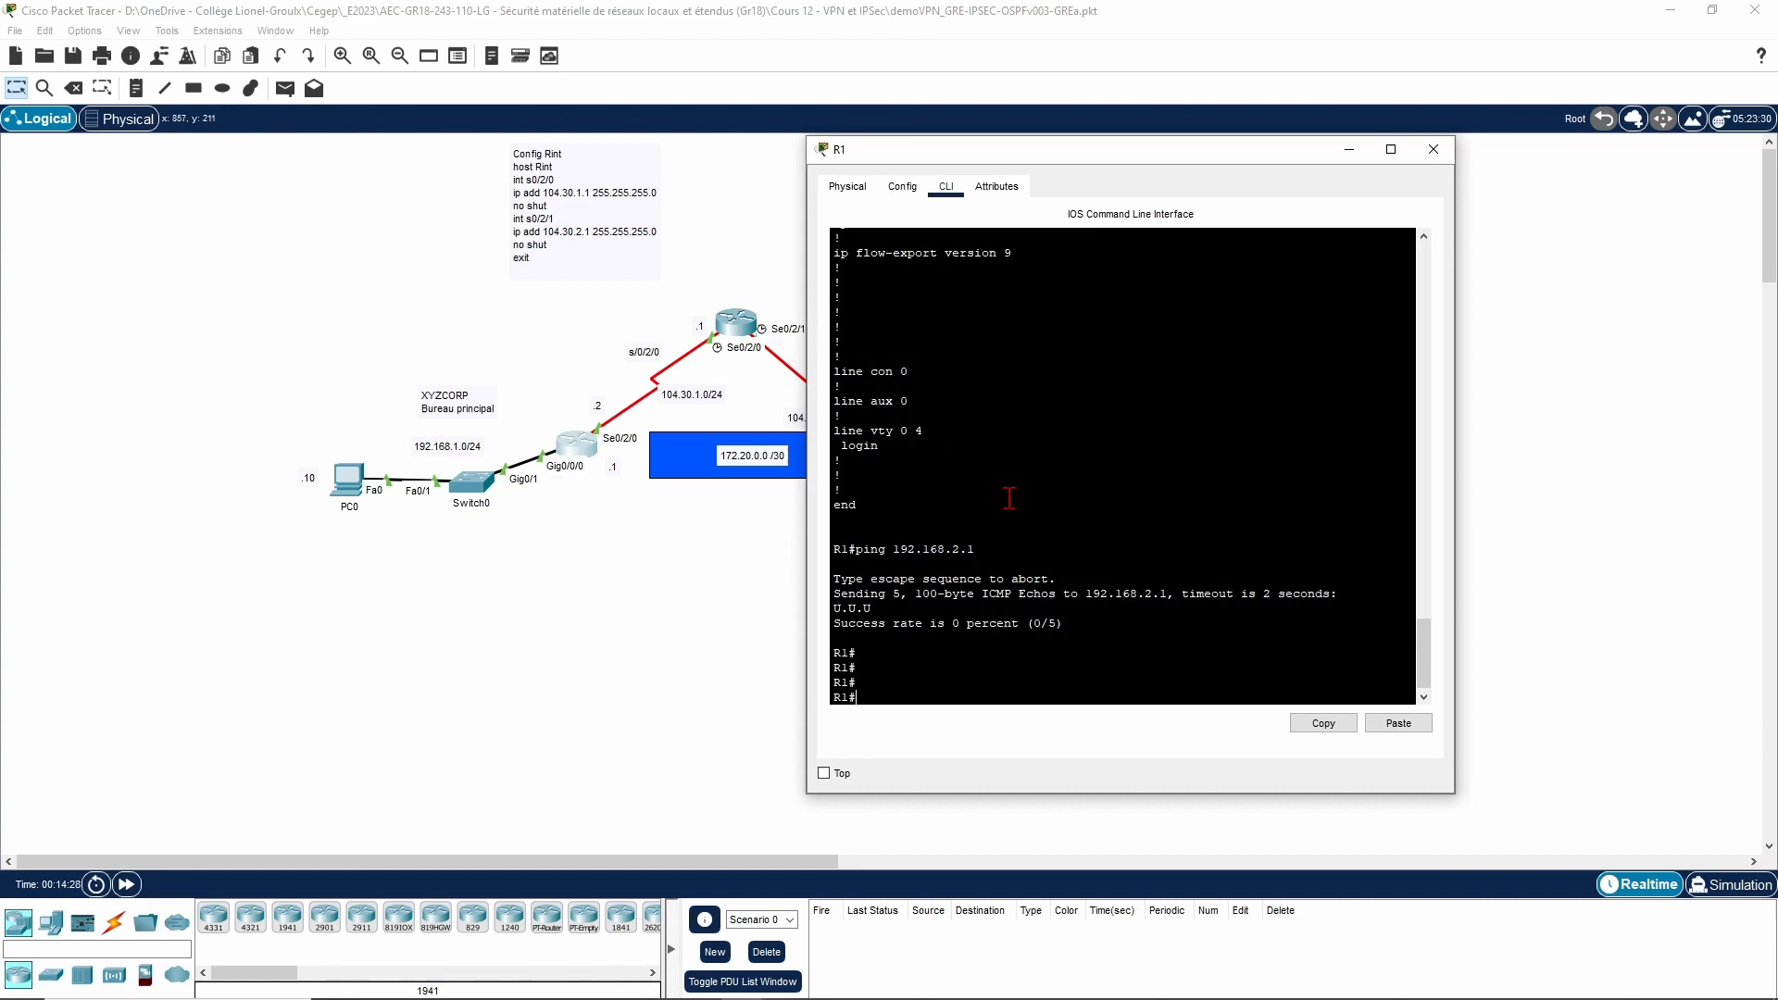
type("confi")
type("g")
key("BackSpace")
type("f t")
key("Return")
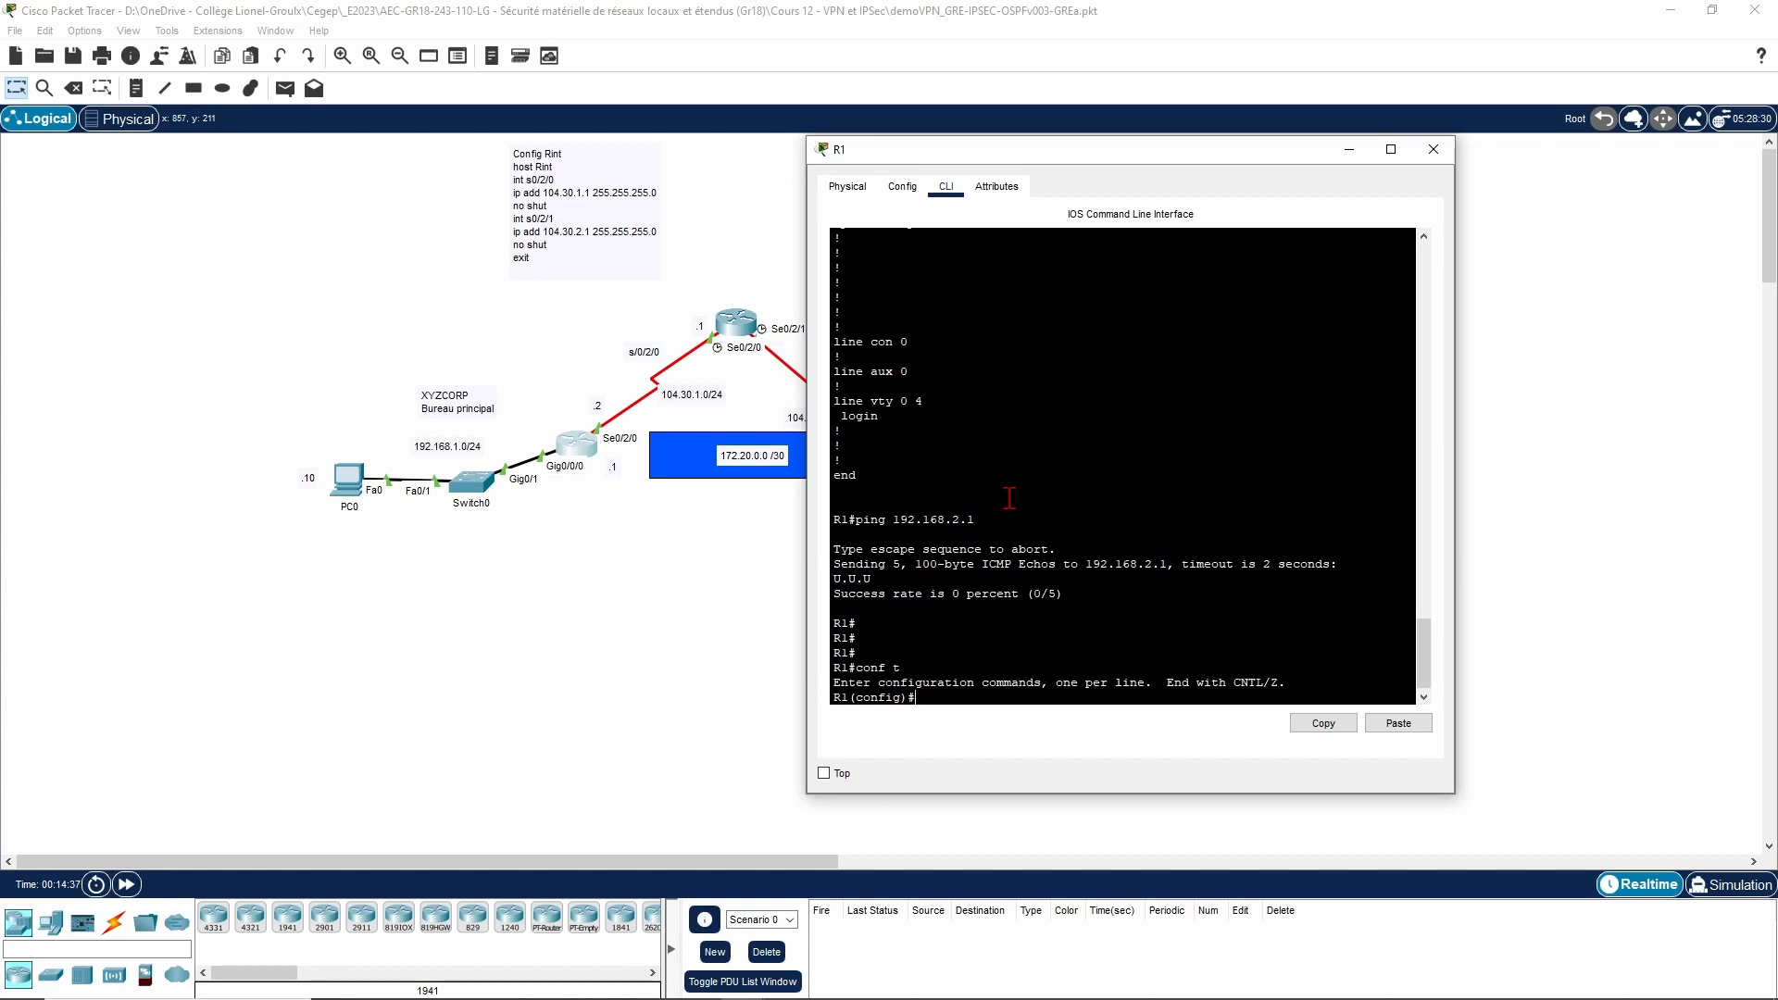
Step: Create interface tunnel 1 on R1 and assign it the address 172.20.0.1 with mask 255.255.255.252
type("int tunnel 1")
key("Return")
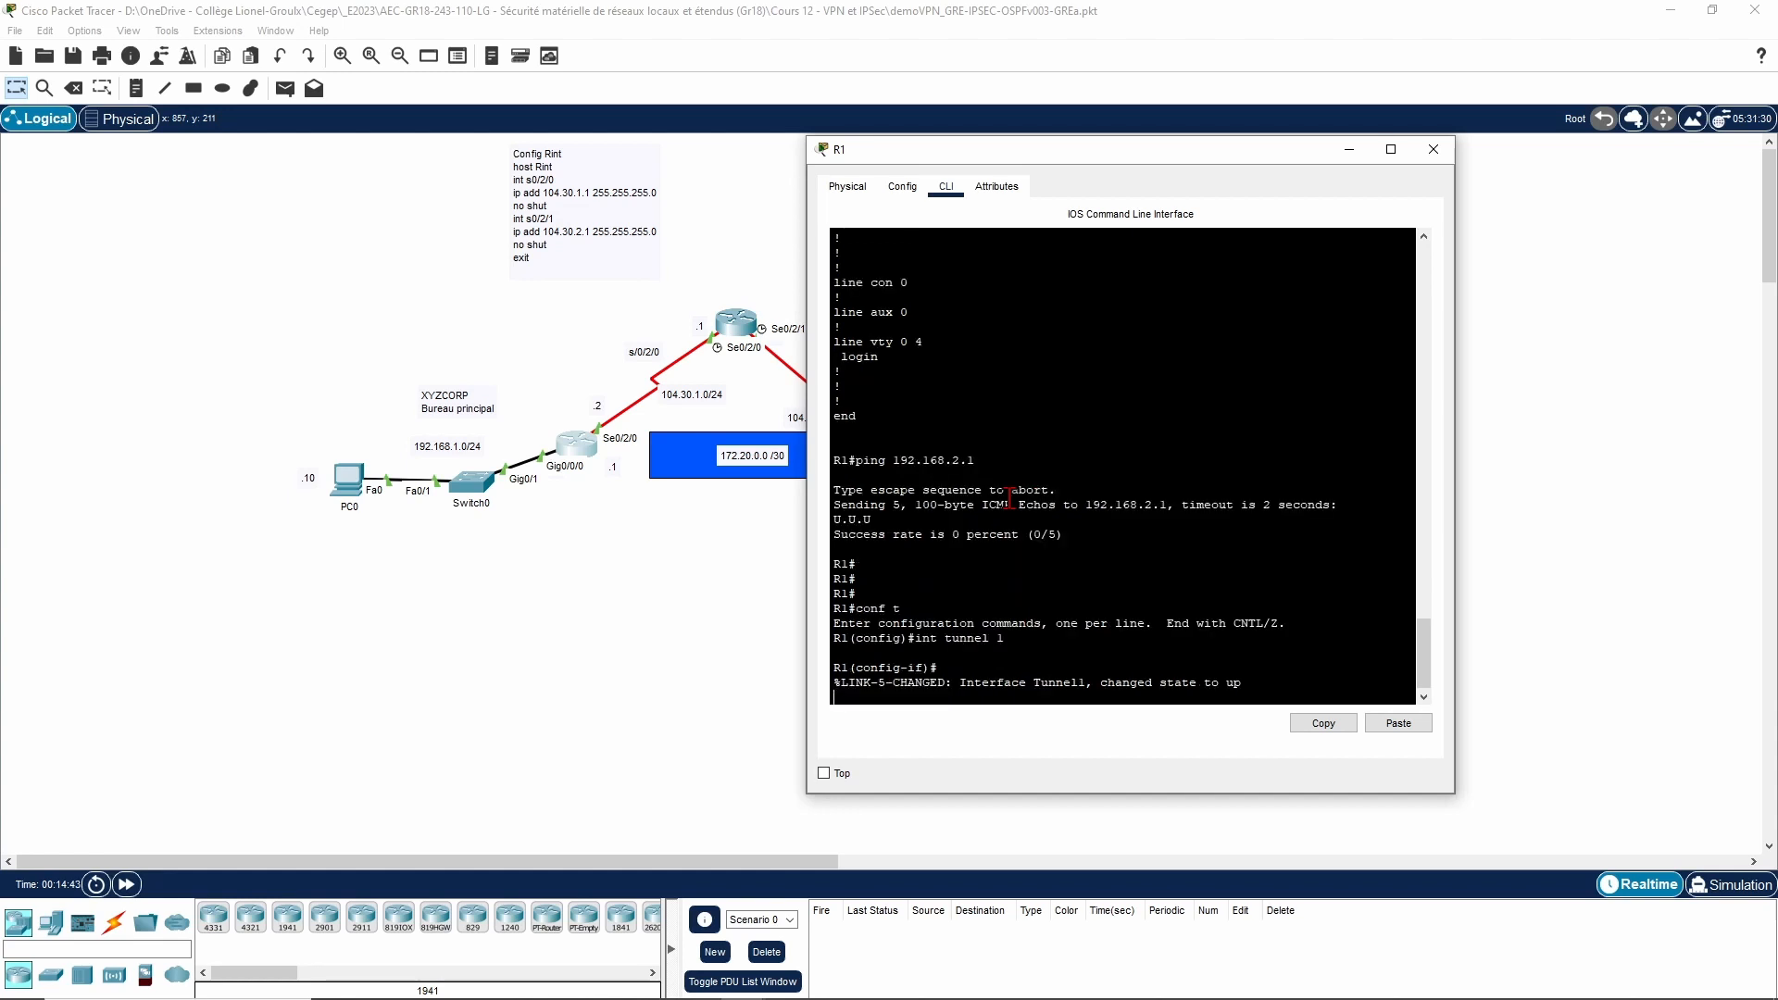
type("ip add 172.20.0.1 255.255.2")
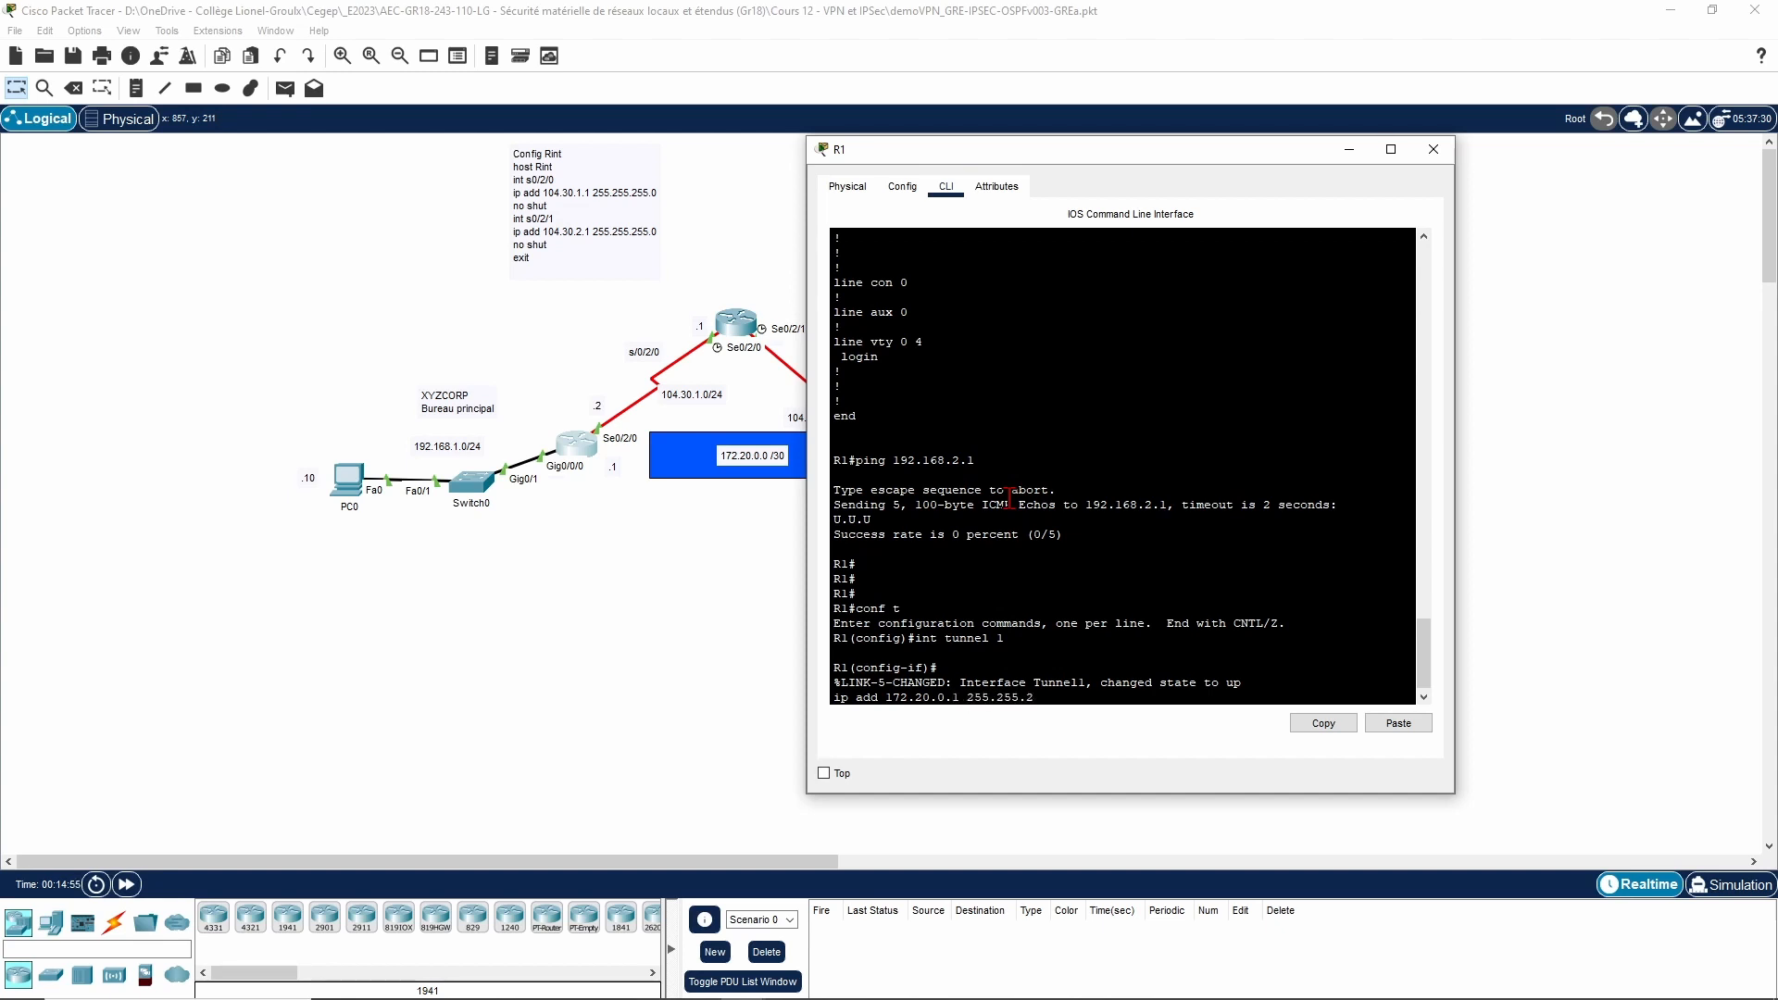
type("55.252")
key("Return")
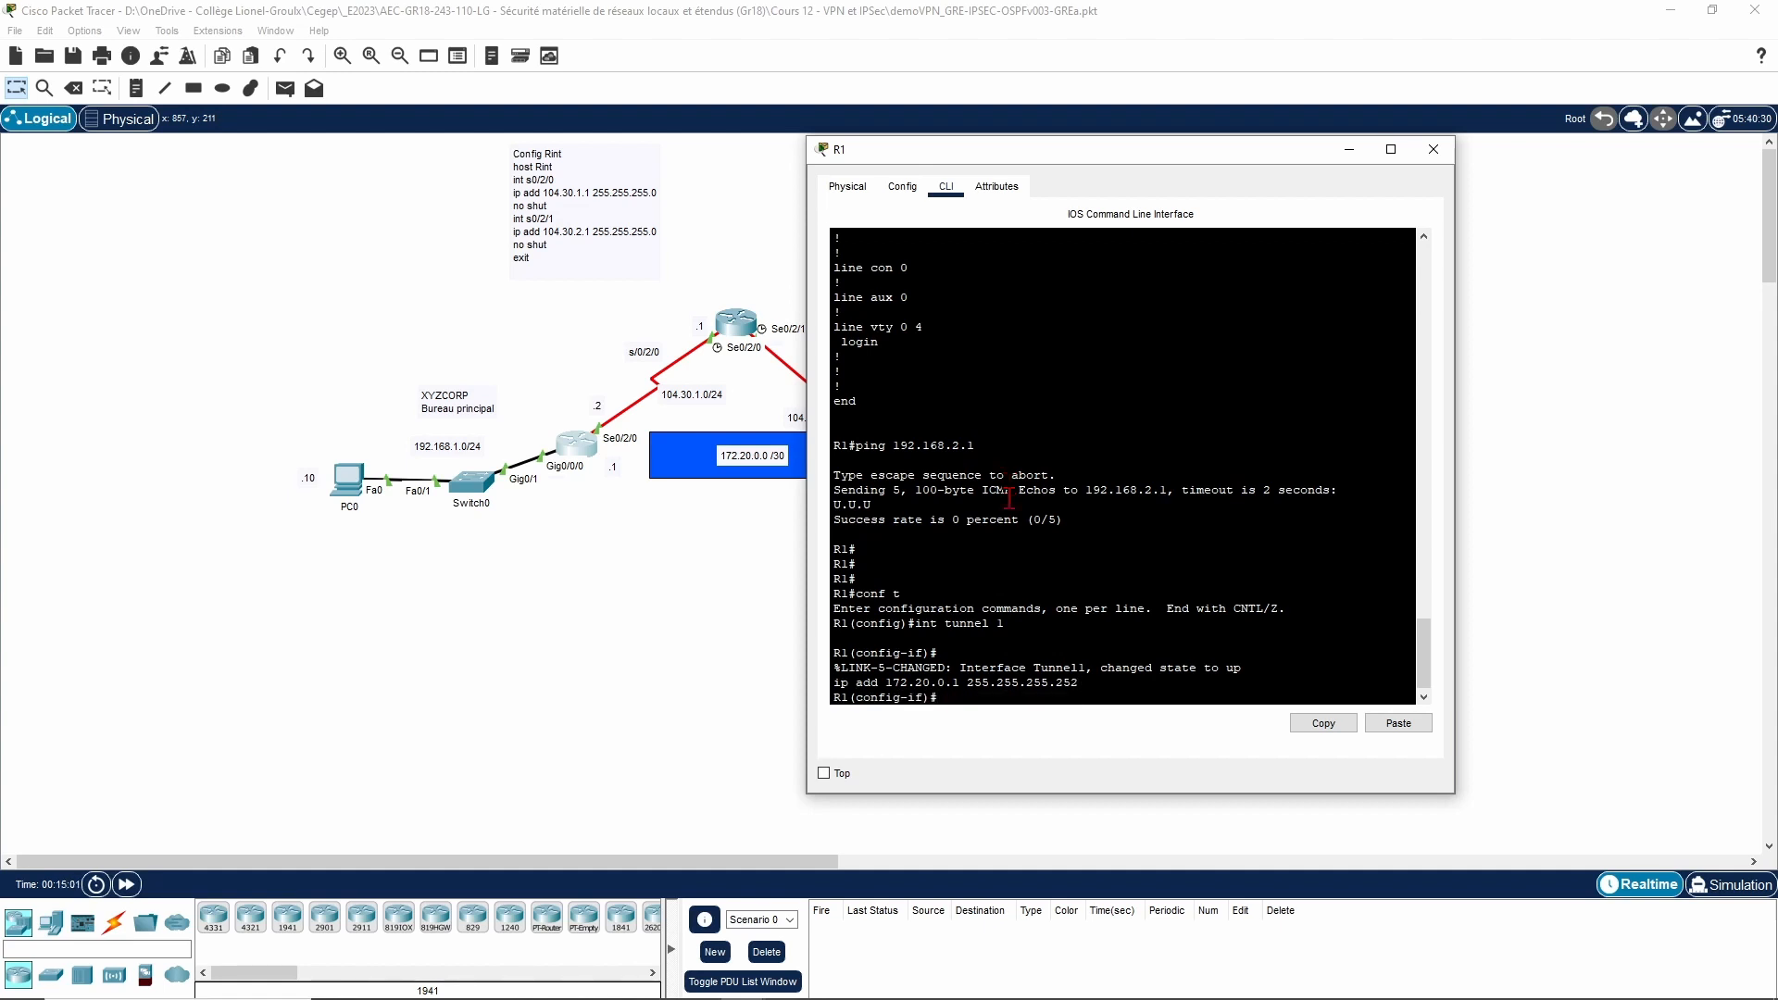
Step: List the available tunnel source interface types and set R1's tunnel source to s0/2/0
type("tunne")
key("Tab")
type("u")
key("Tab")
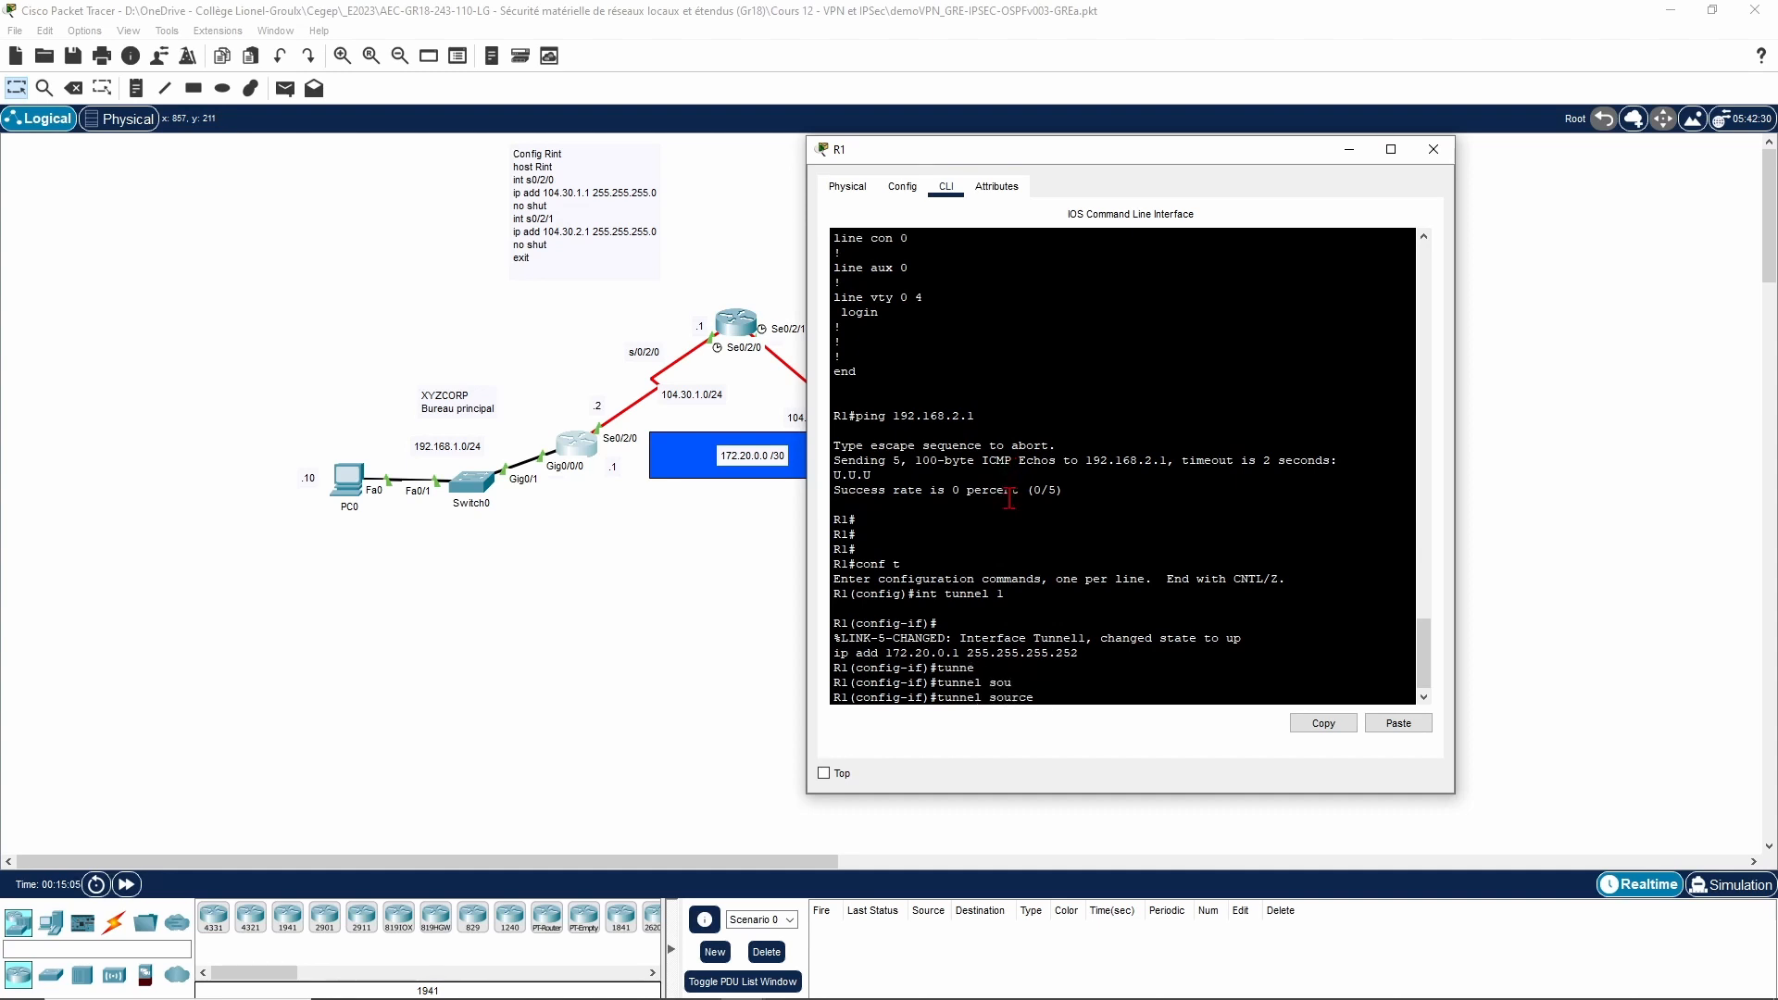
type("?")
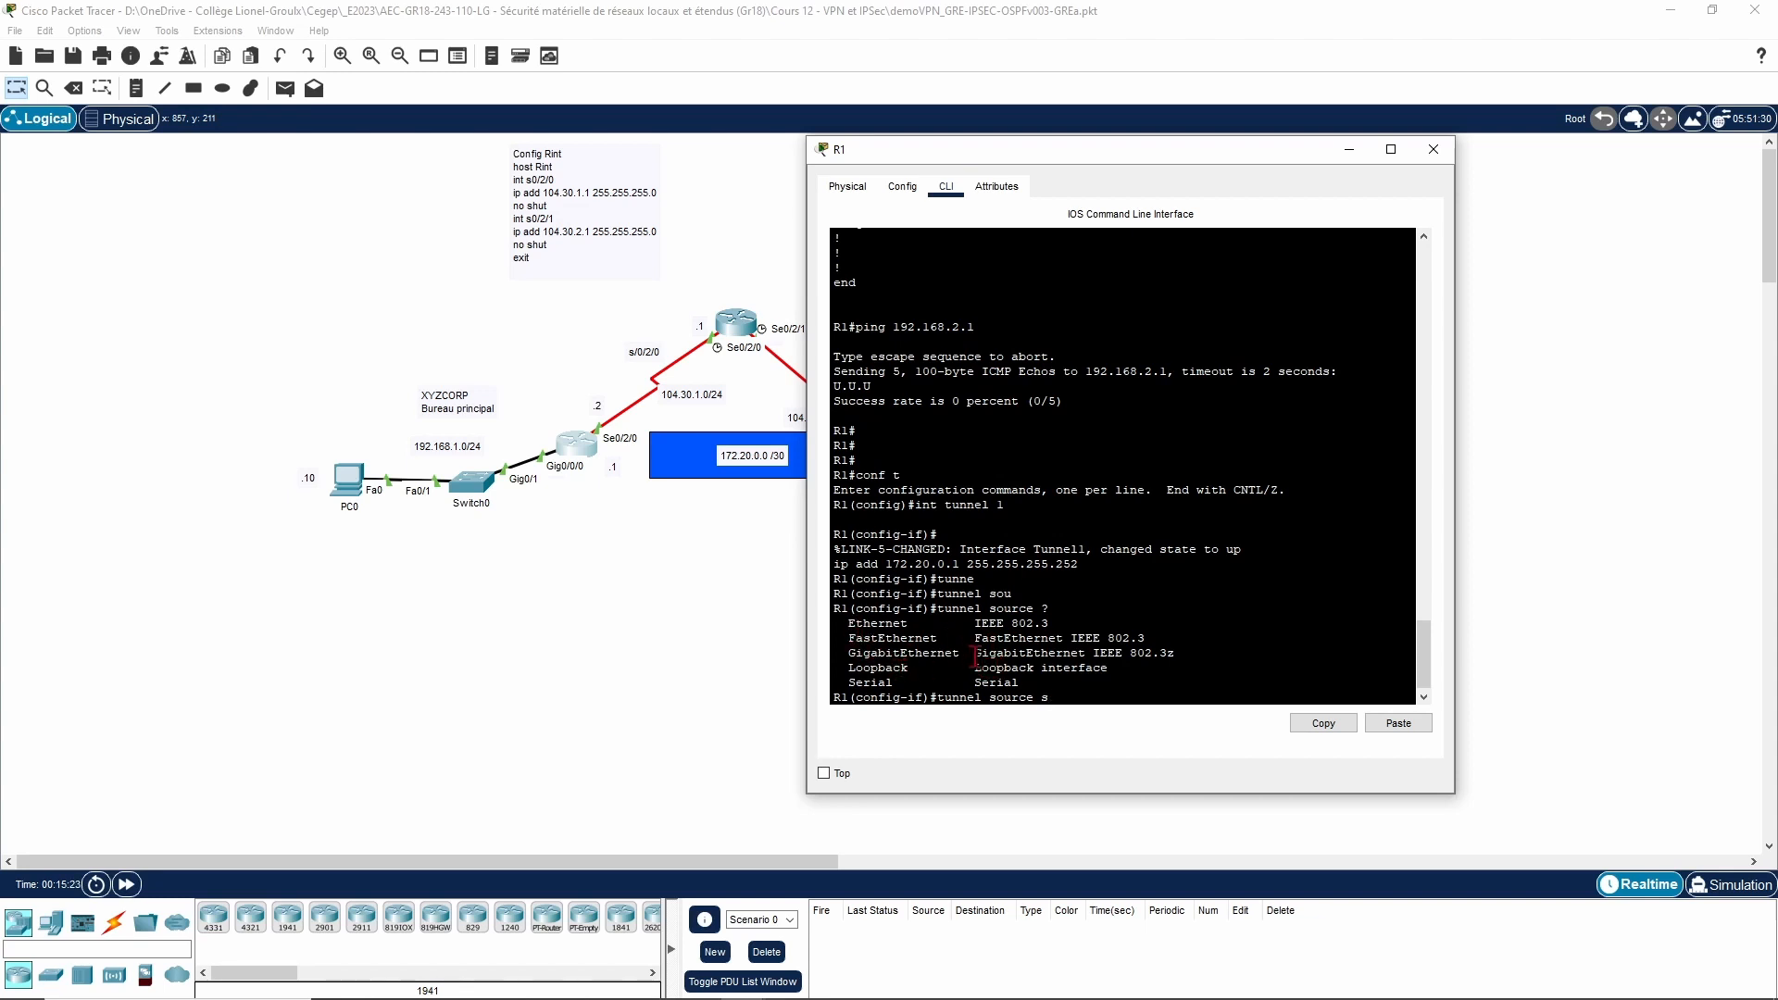
type("0/2/0")
key("Return")
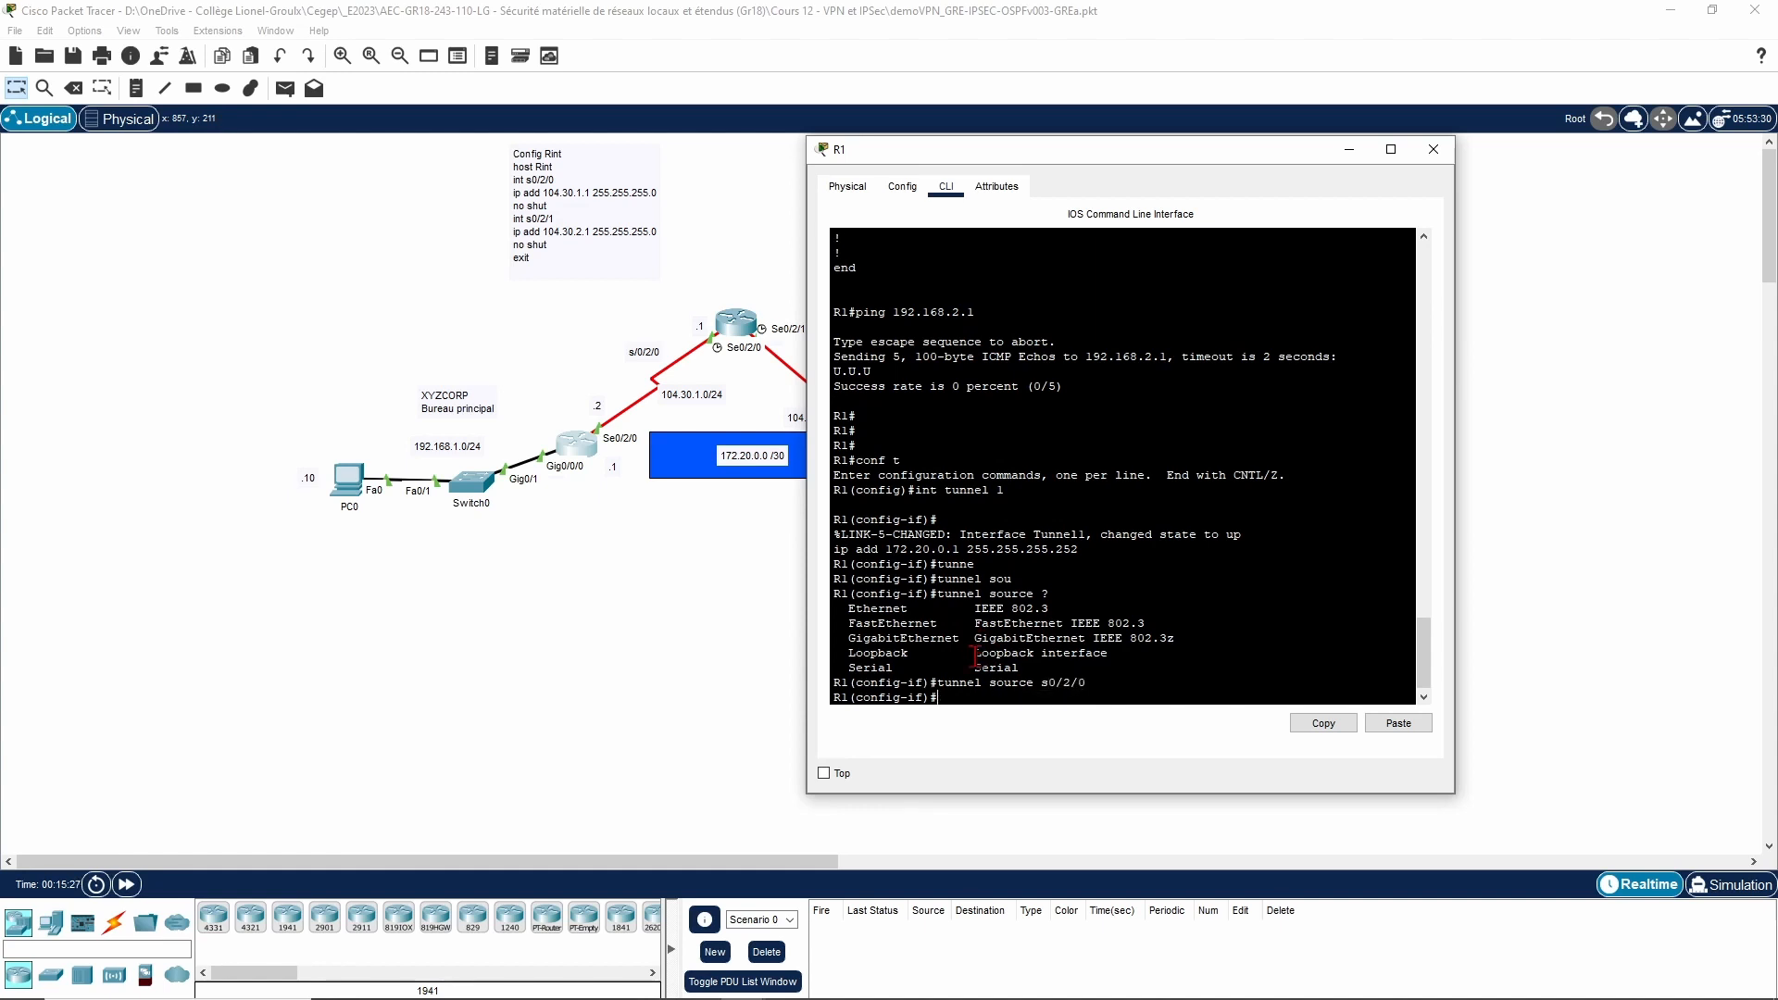
Step: Set the tunnel destination on R1's tunnel interface to 104.30.2.2
type("tu")
key("Tab")
type("det")
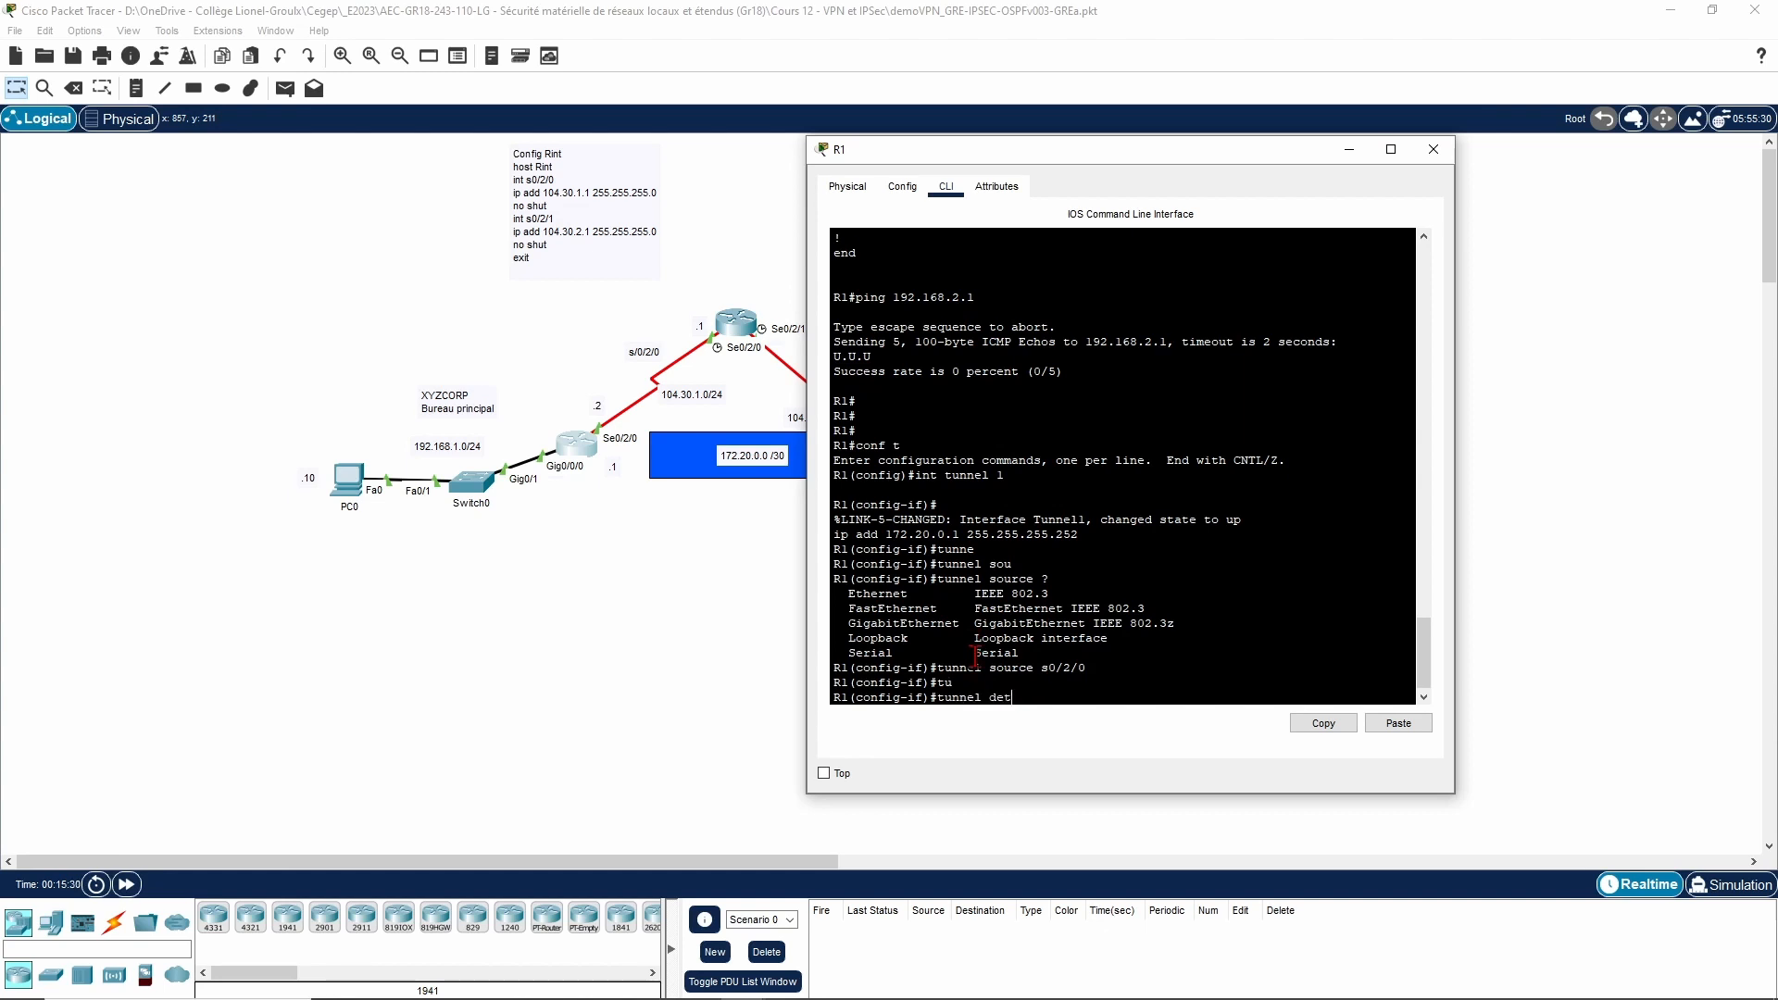
key("Tab")
key("BackSpace")
type("s")
key("Tab")
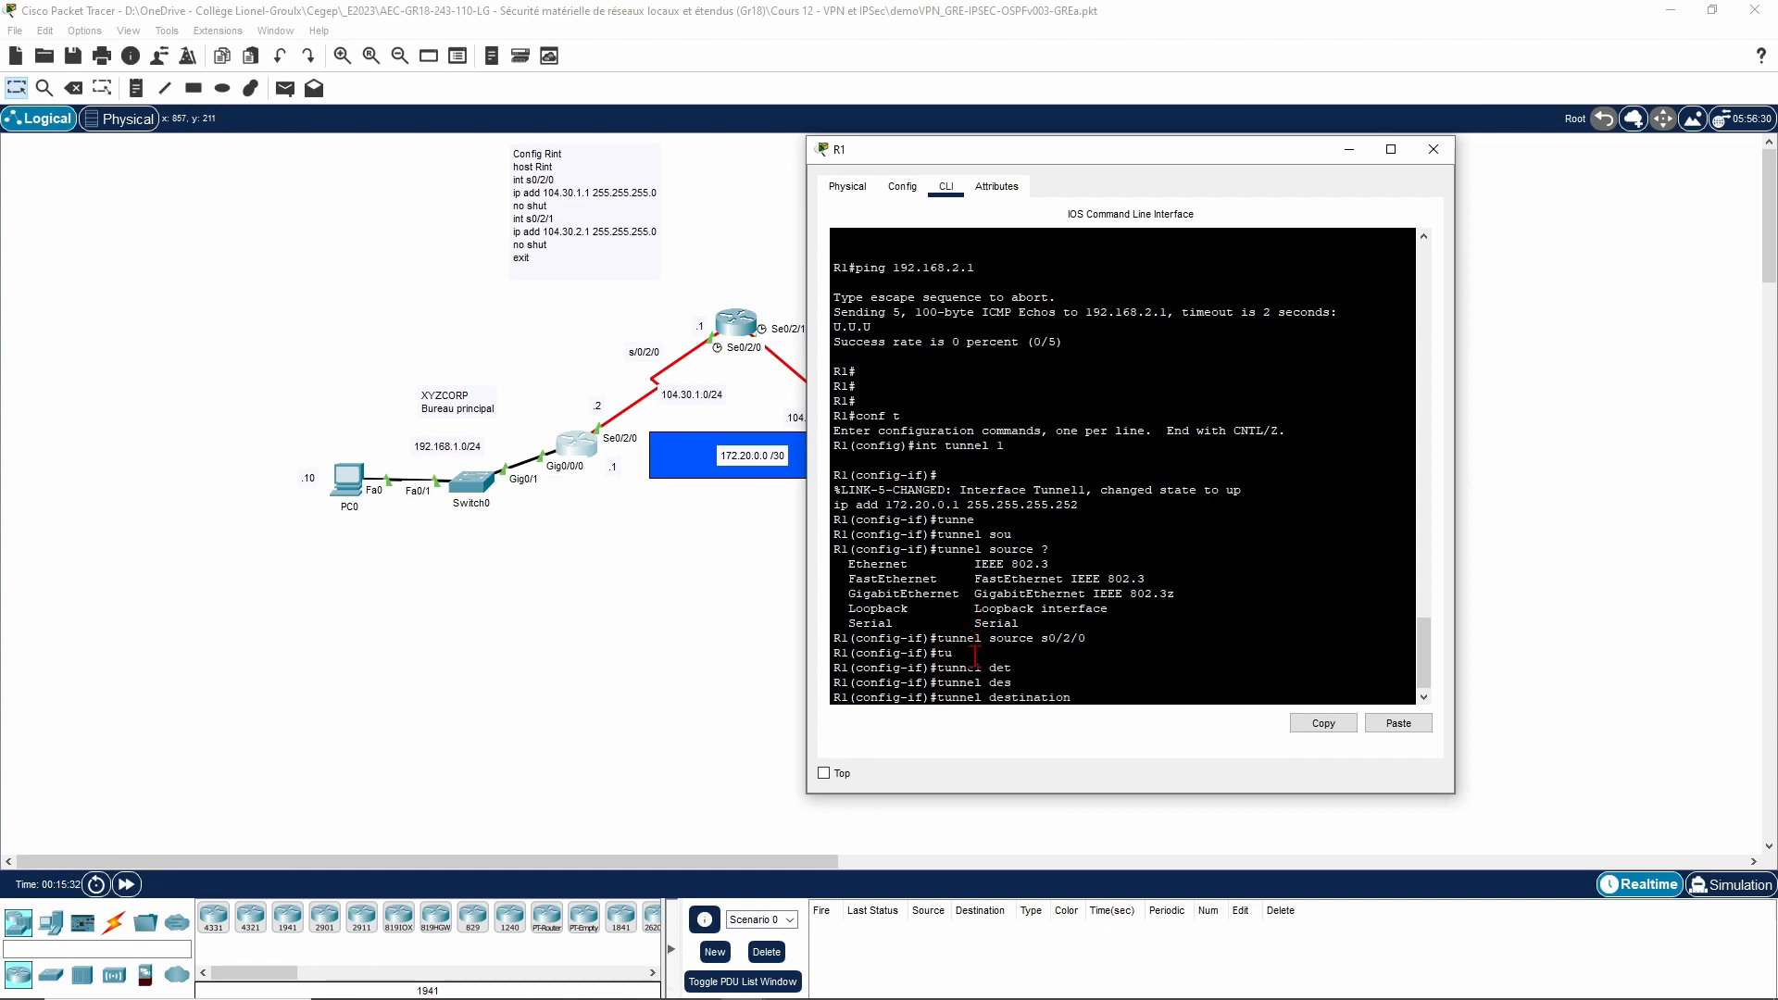
left_click_drag(879, 148, 990, 149)
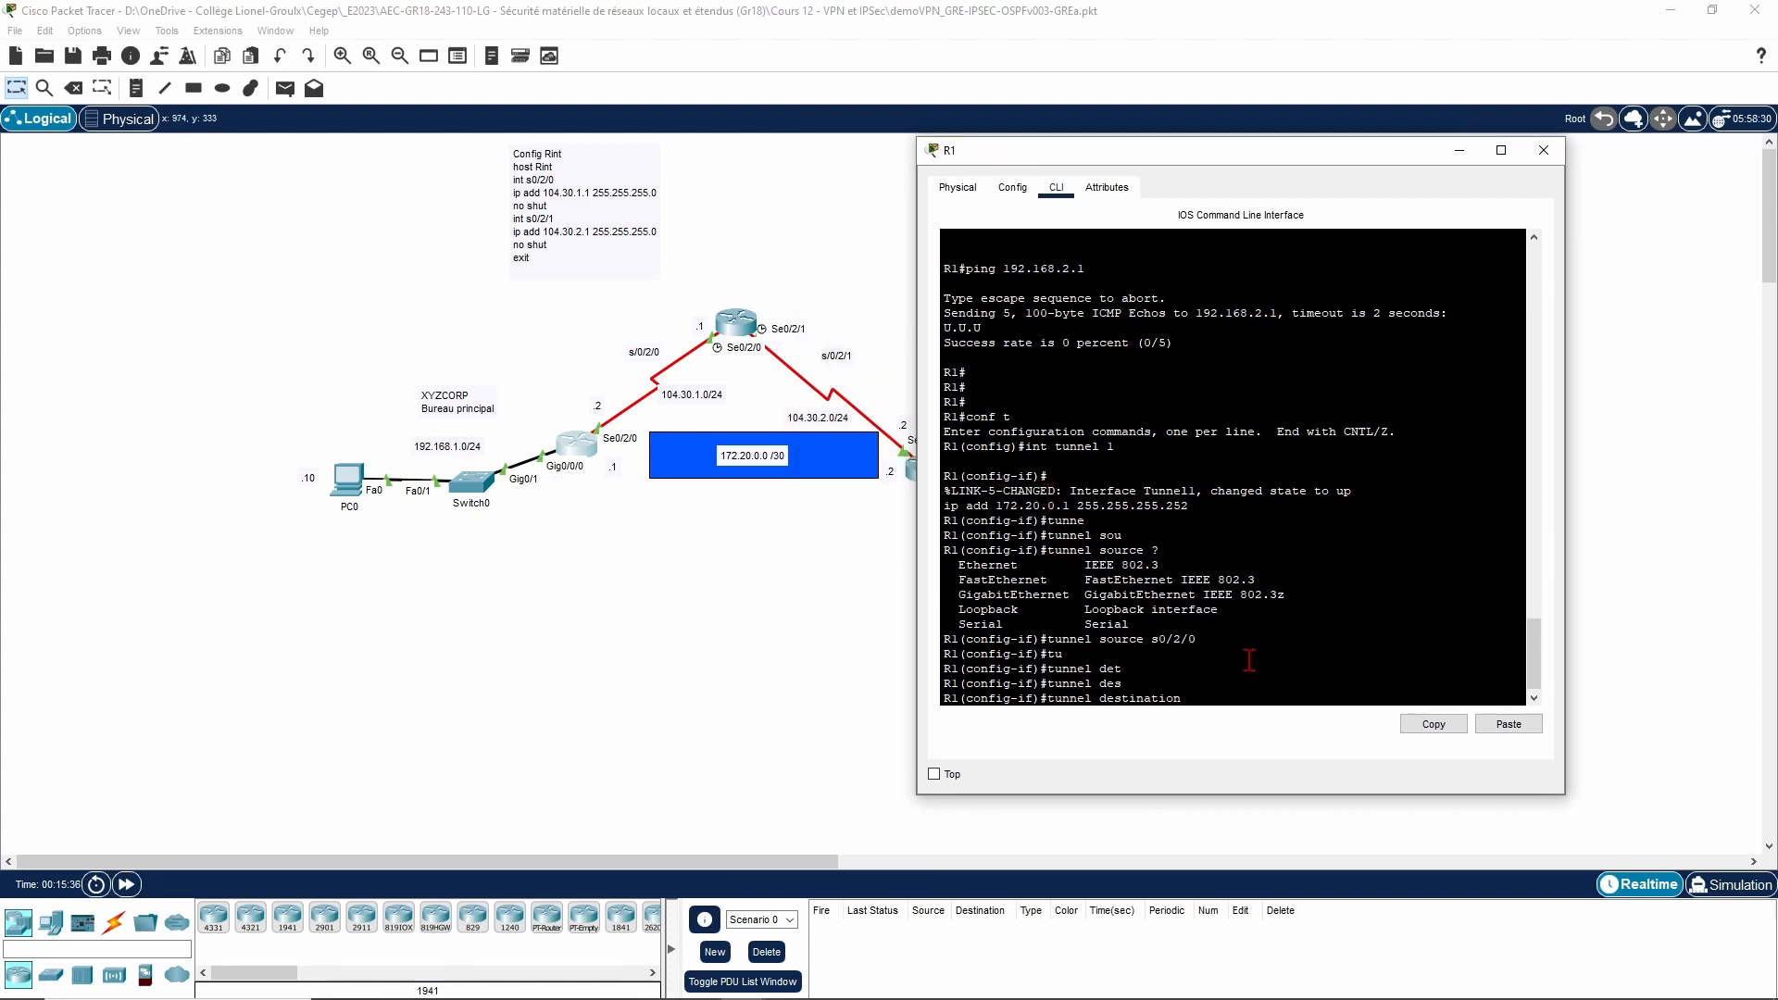
type("104.30.2.2")
key("Return")
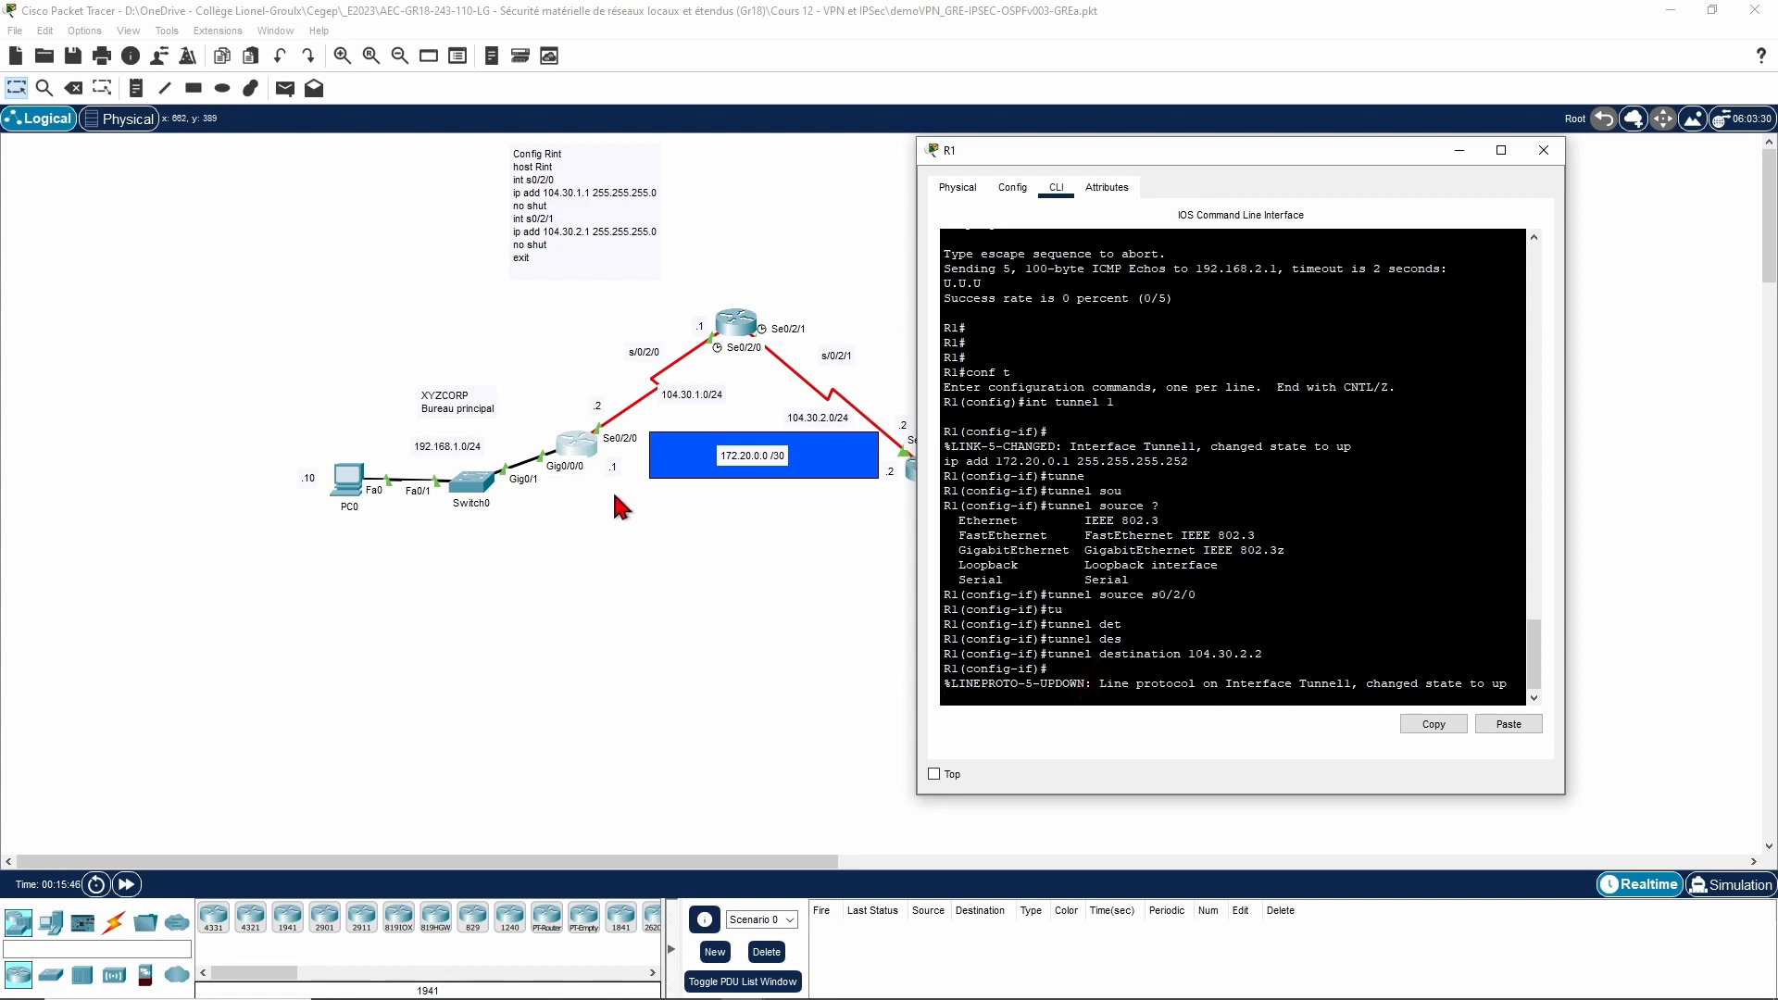
Step: Minimize R1's window, open R2's command line and enter global configuration mode with en and conf t
left_click(1459, 151)
left_click(914, 484)
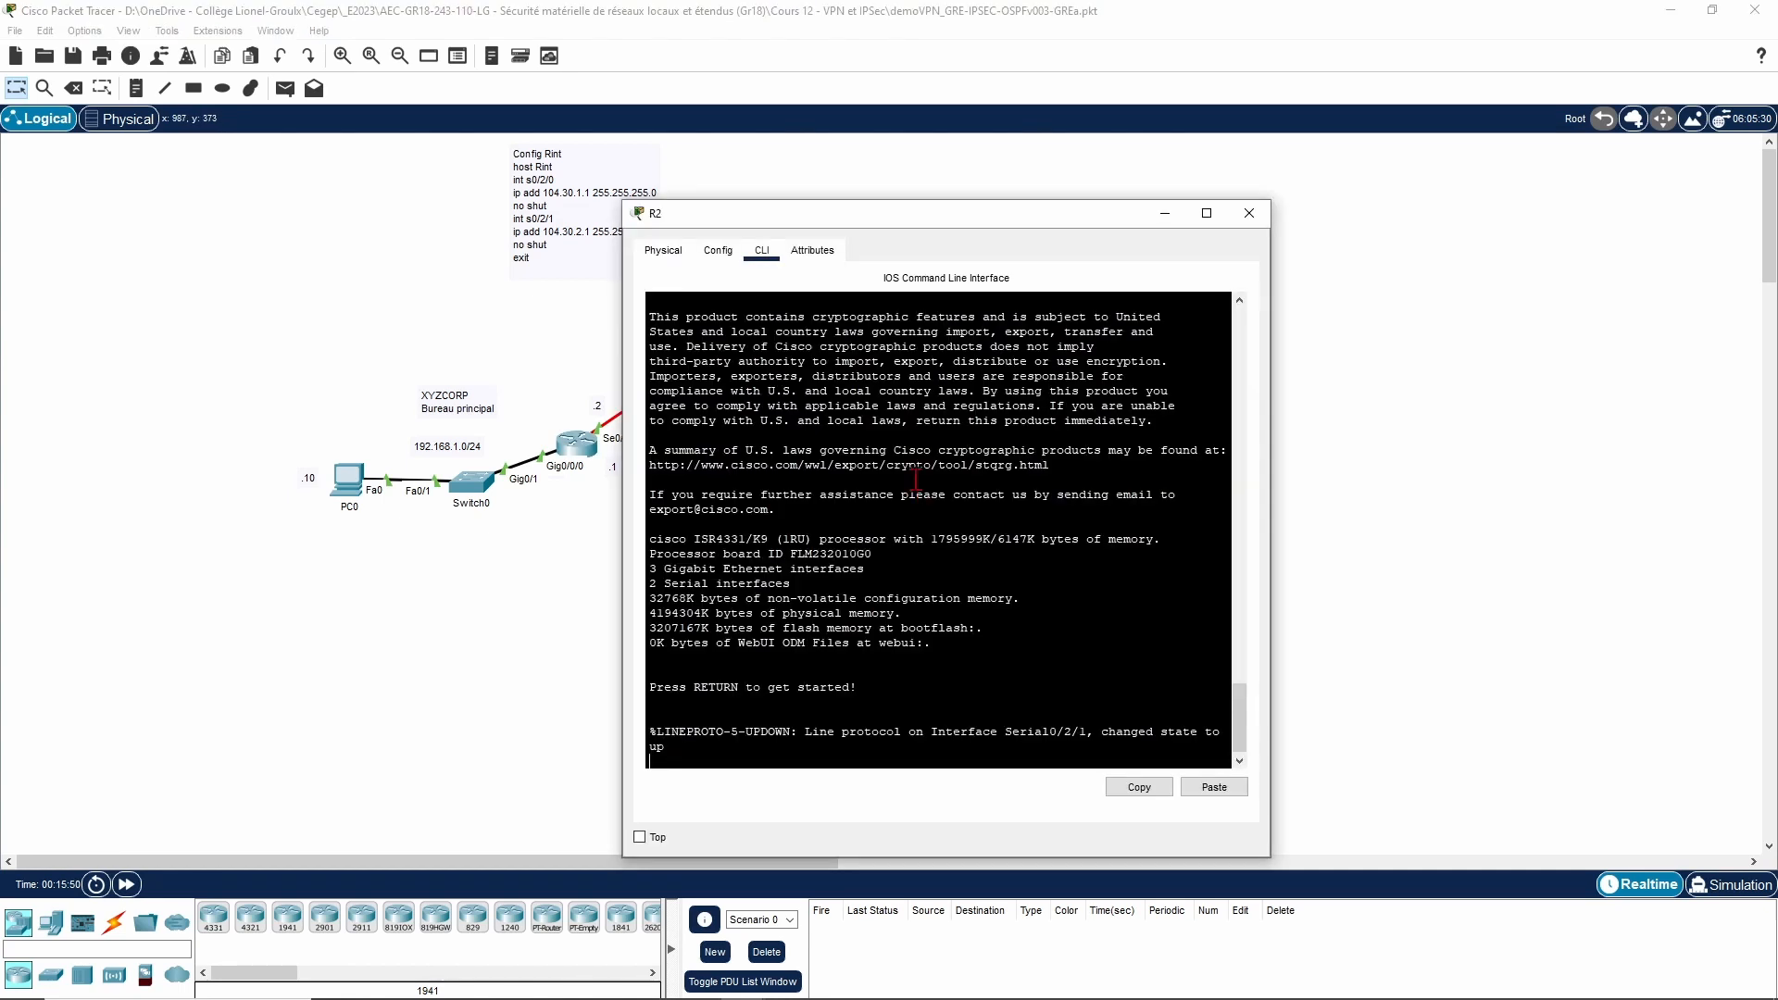
left_click_drag(796, 212, 1077, 161)
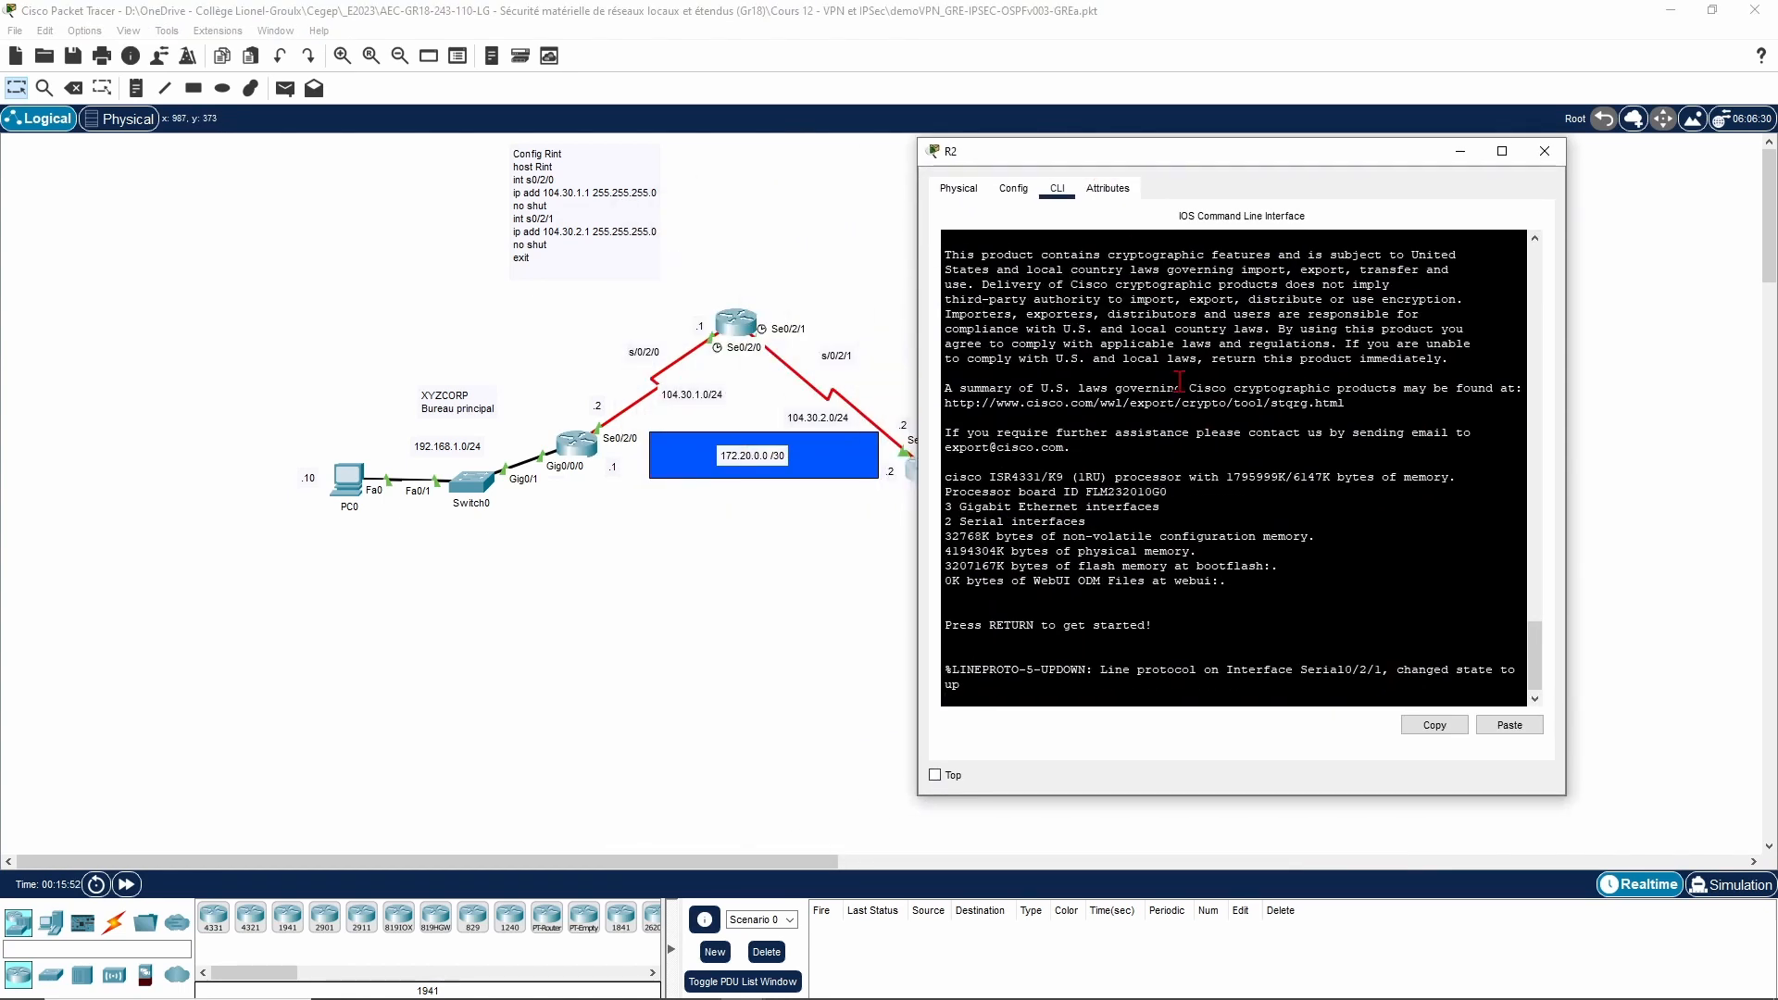
key("Return")
type("en")
key("Return")
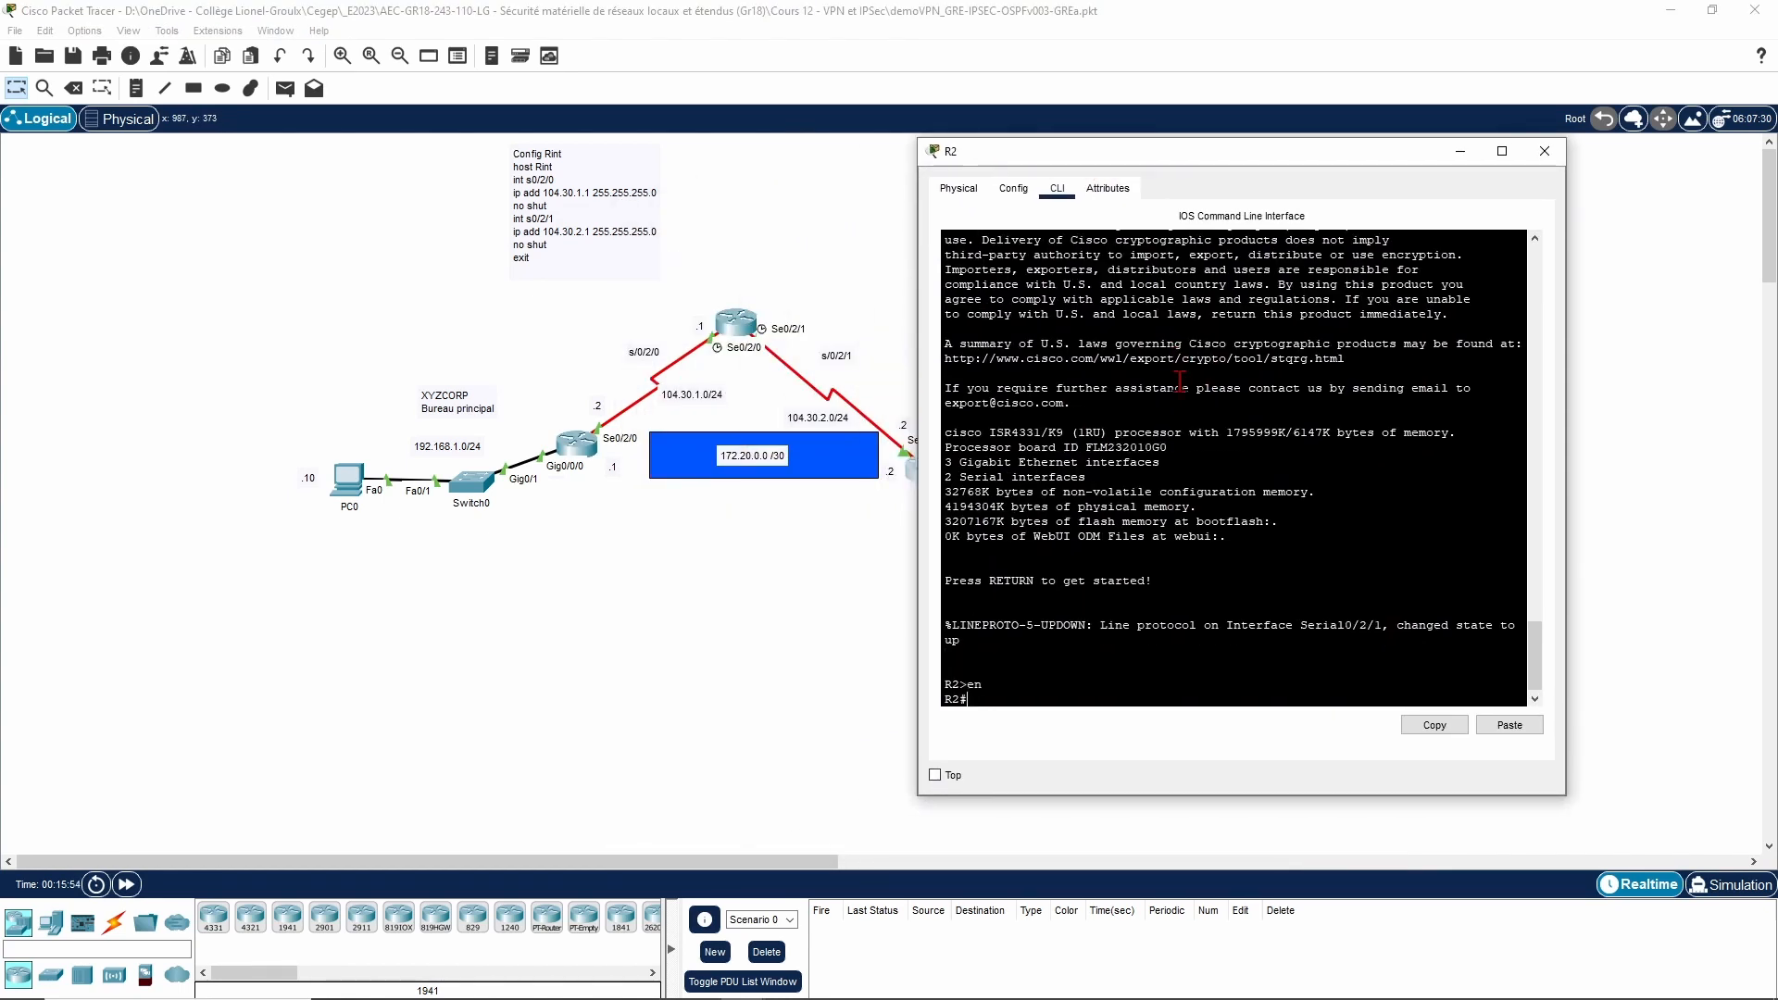
type("conf t")
key("Return")
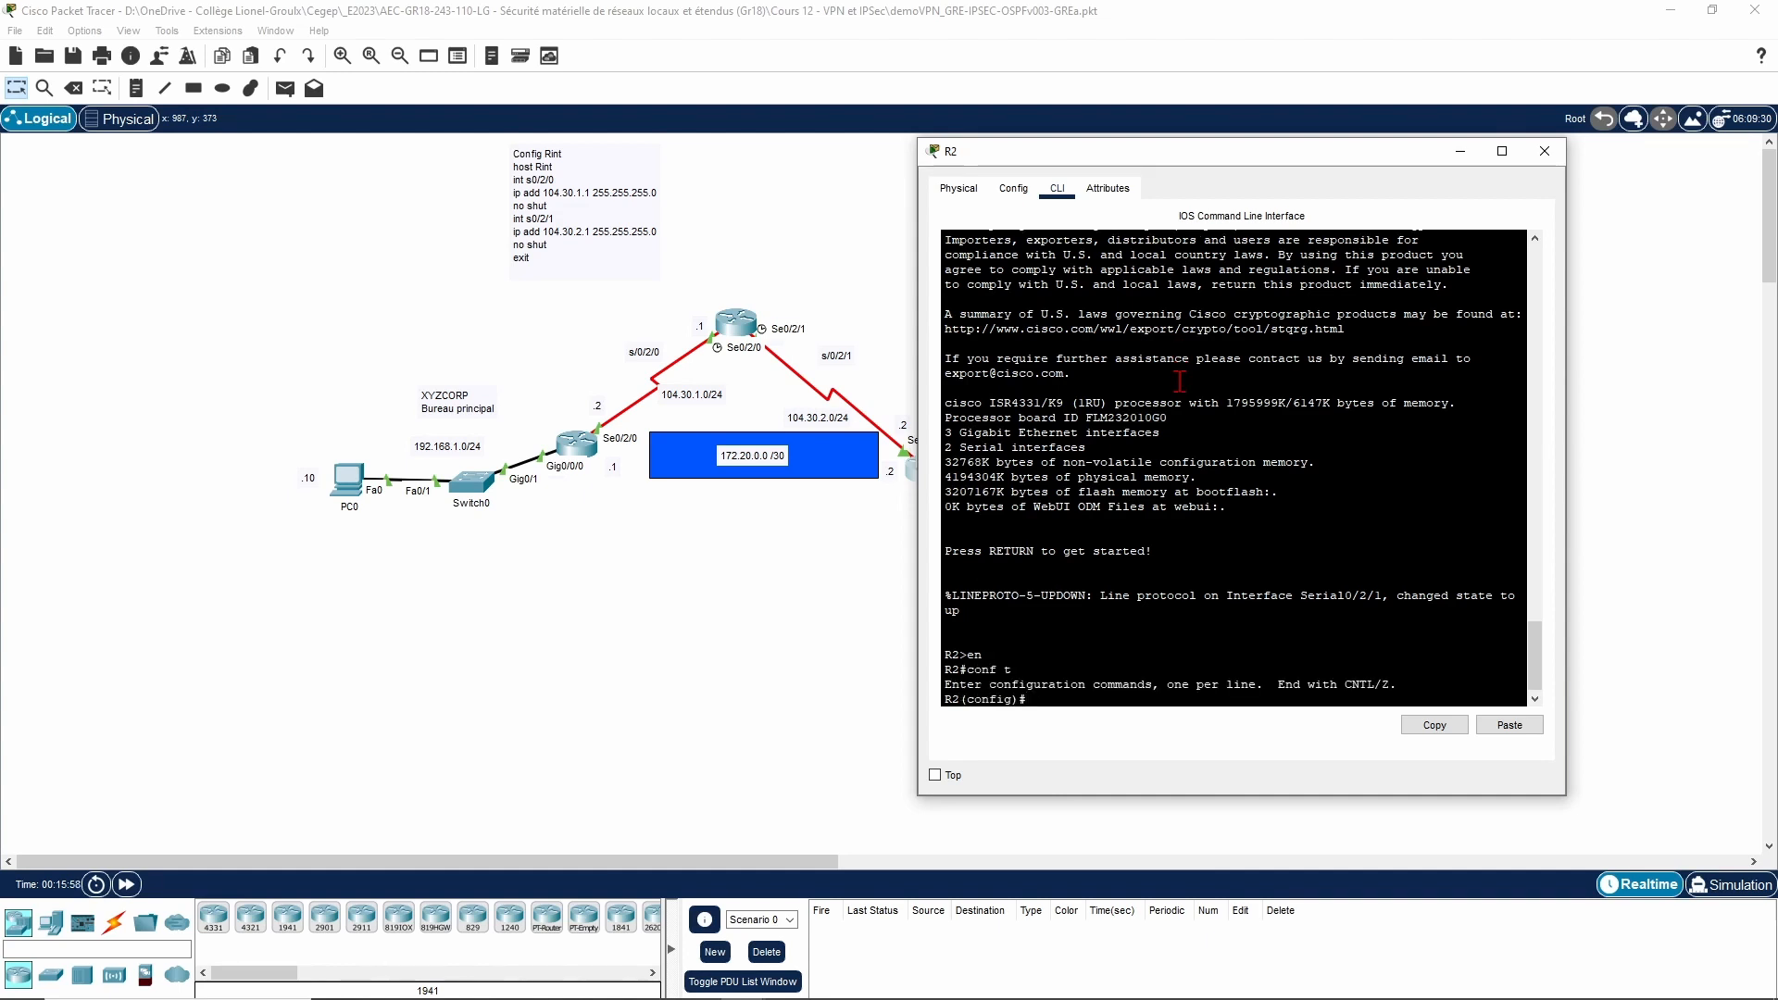
Step: Create interface tunnel 1 on R2 and assign it the address 172.20.0.2 with mask 255.255.255.252
type("int tunnel 1")
key("Return")
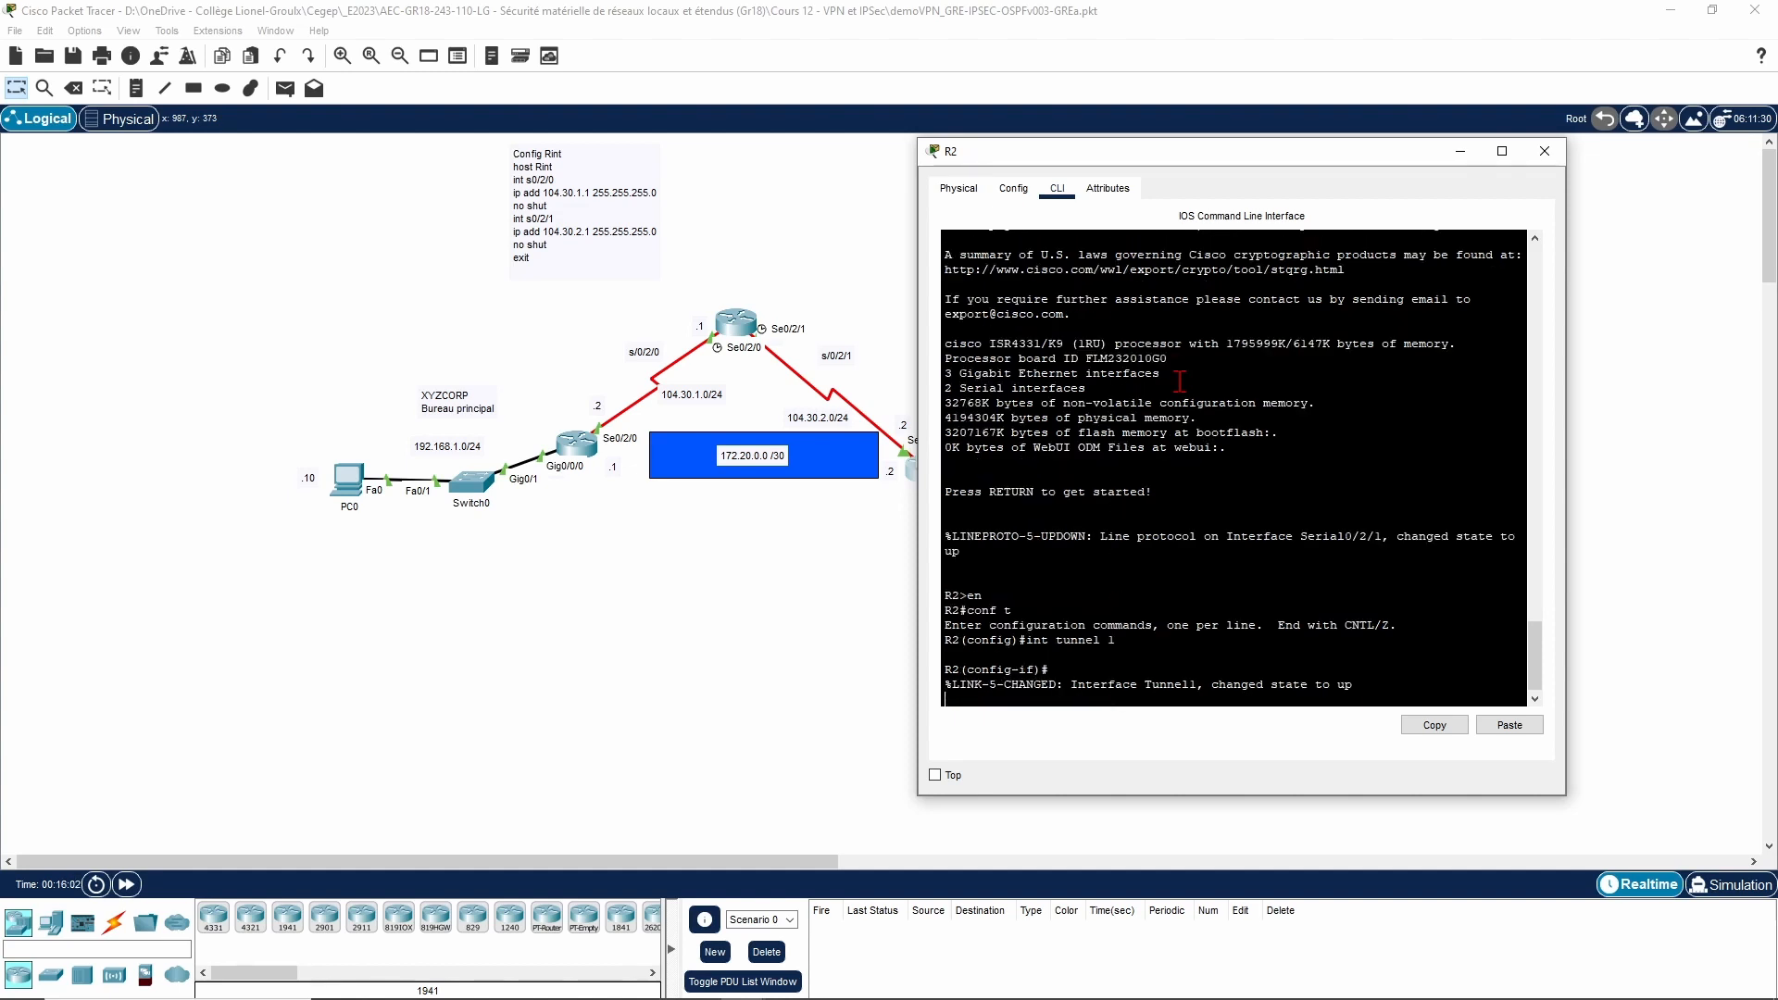
key("Return")
type("ip ad")
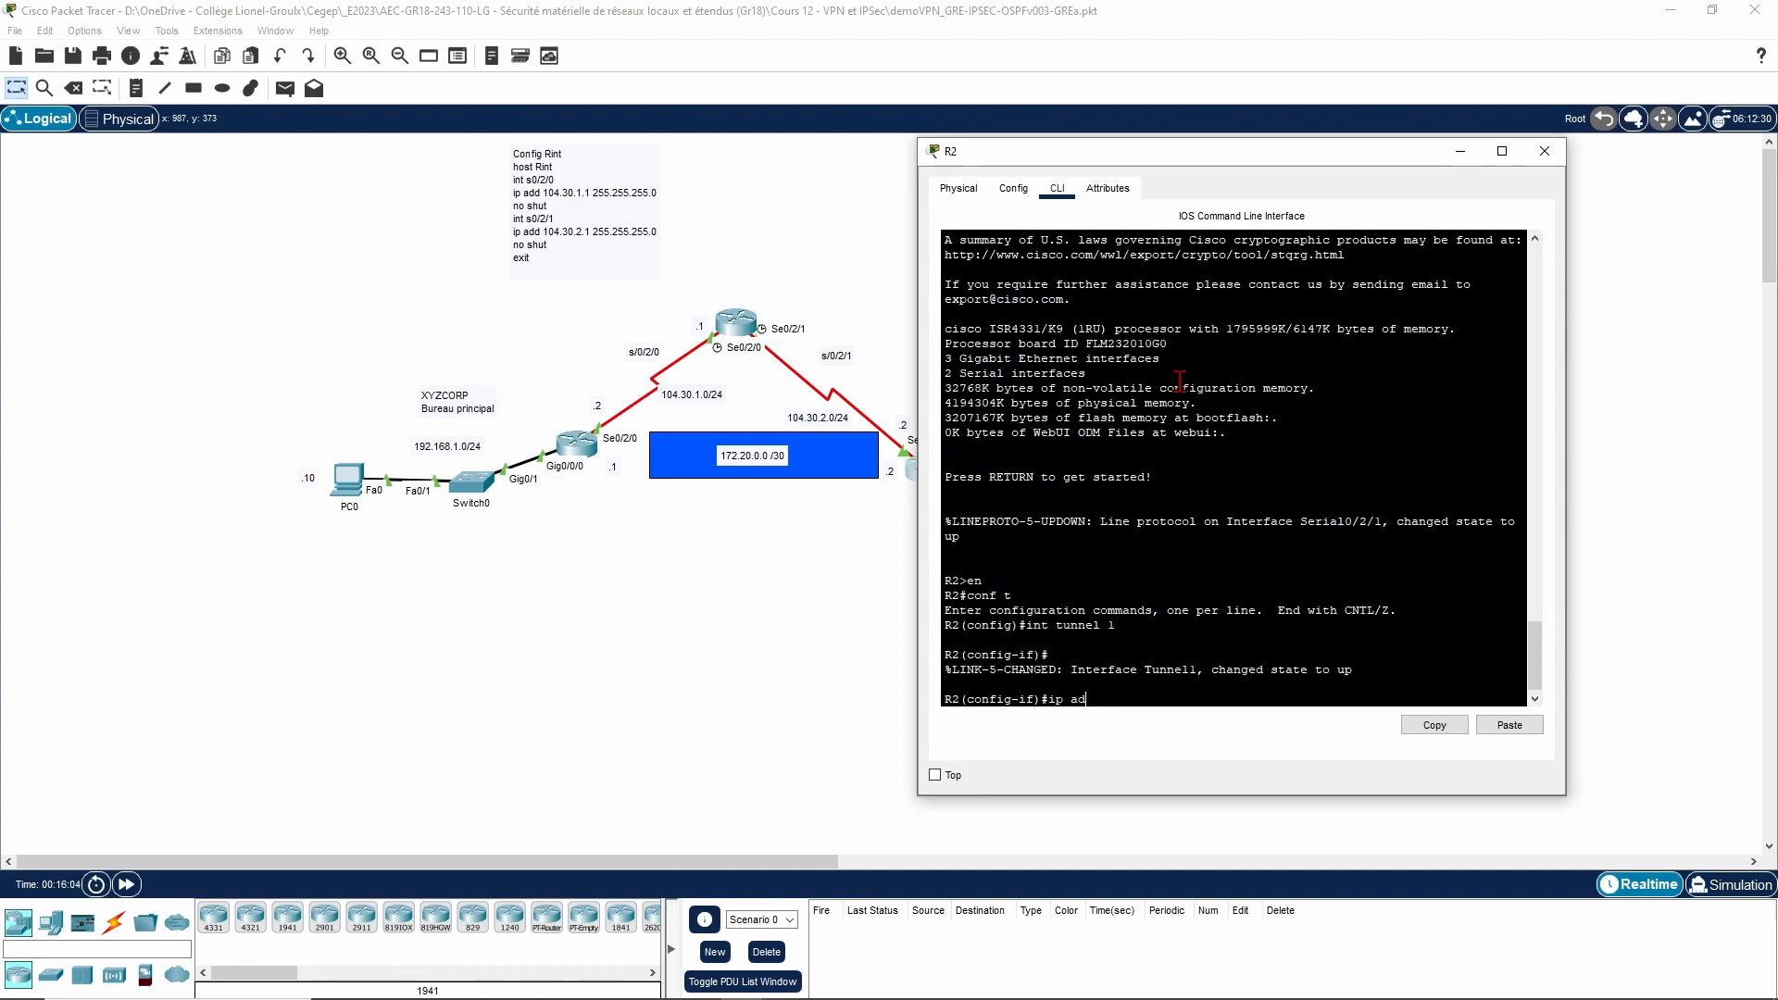
type("d 172.20.0.2 255.")
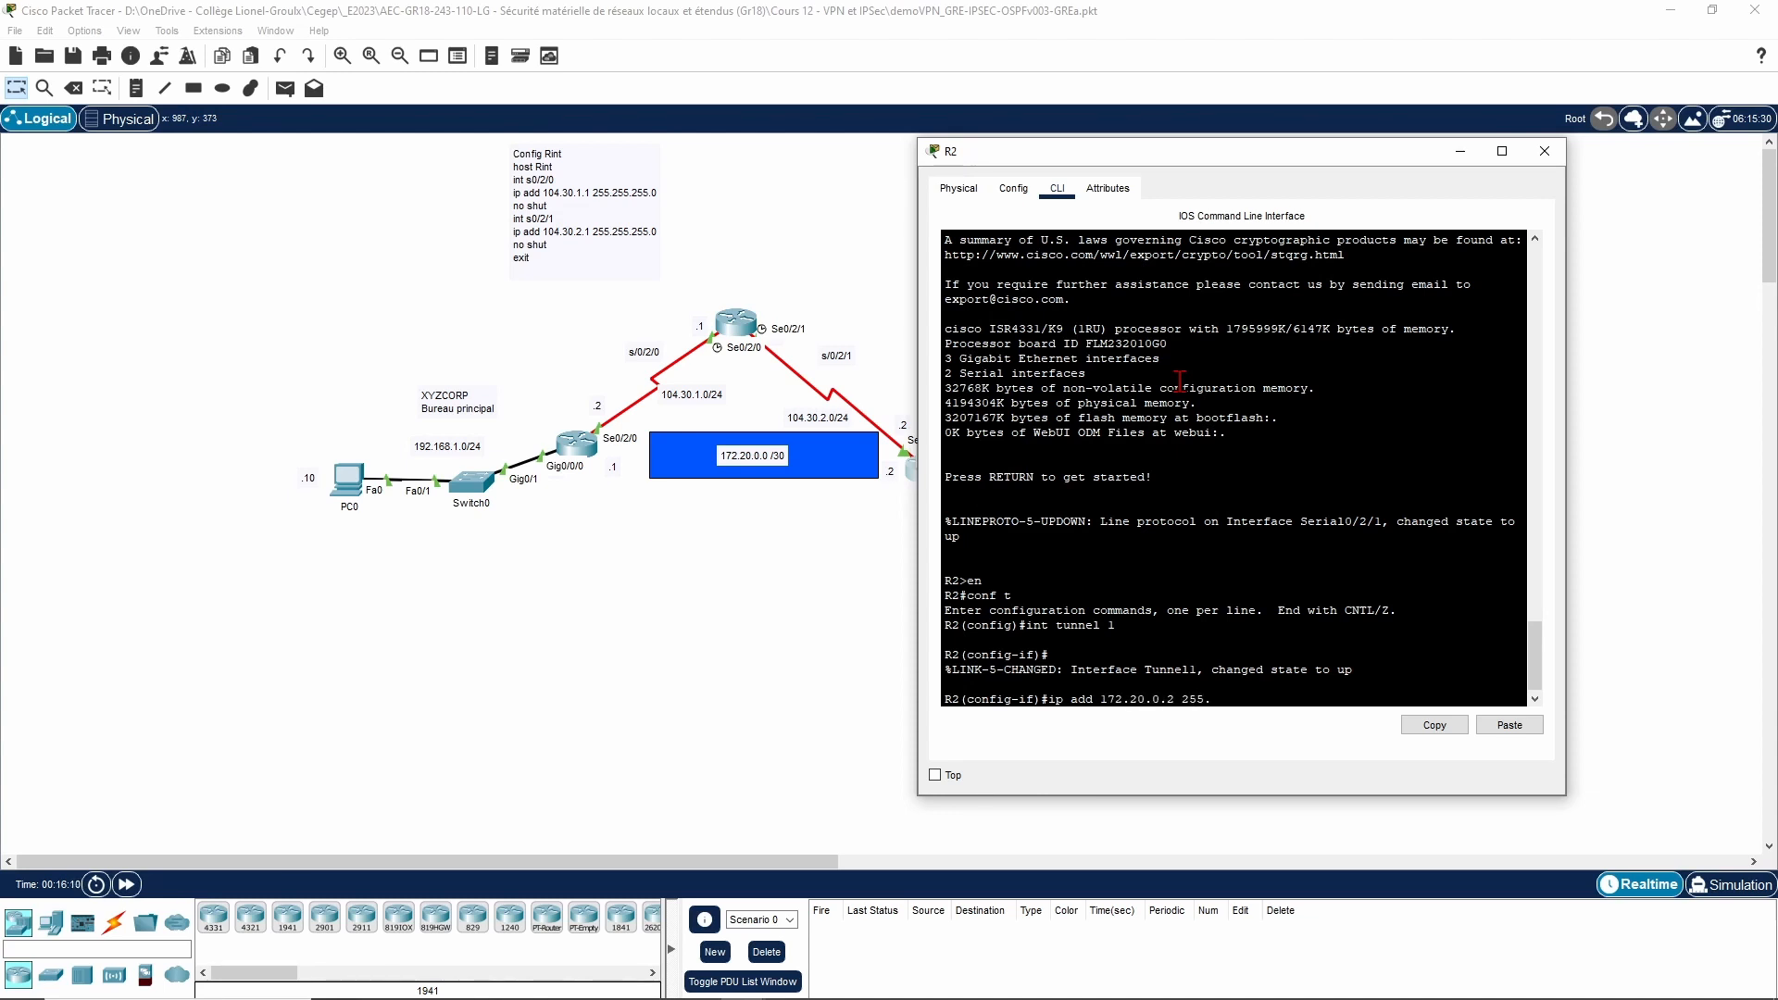
type("255.255.25")
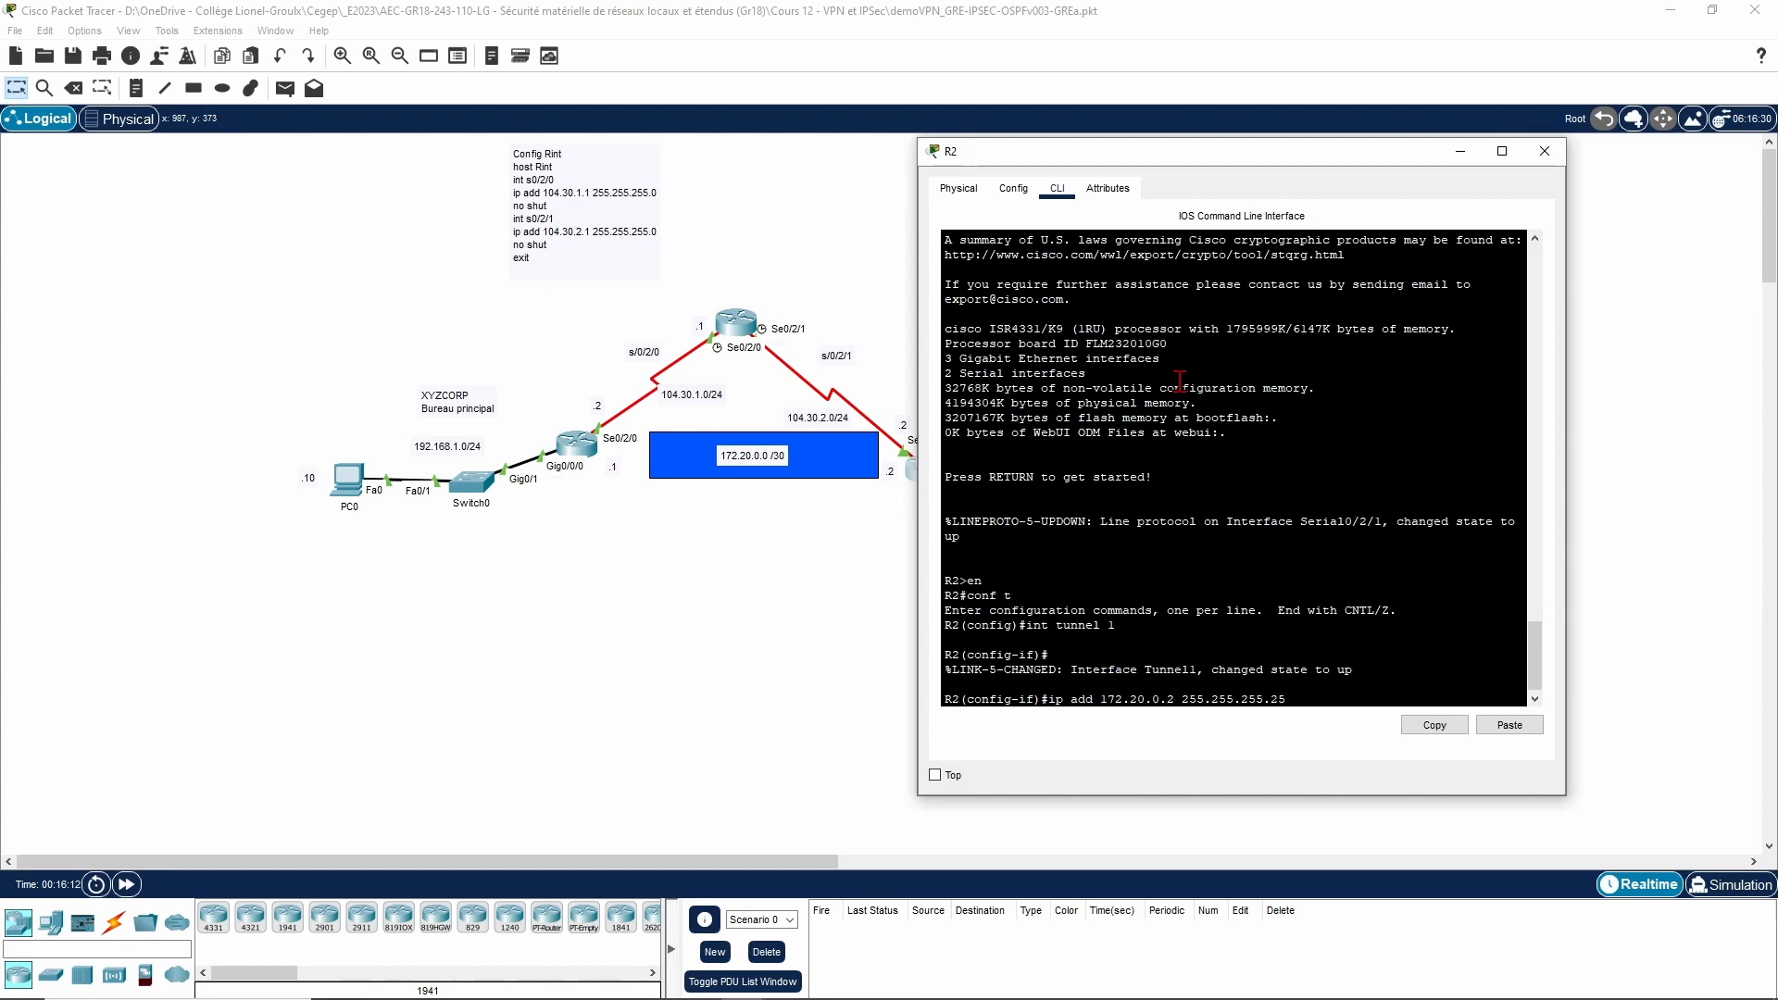
type("2")
key("Return")
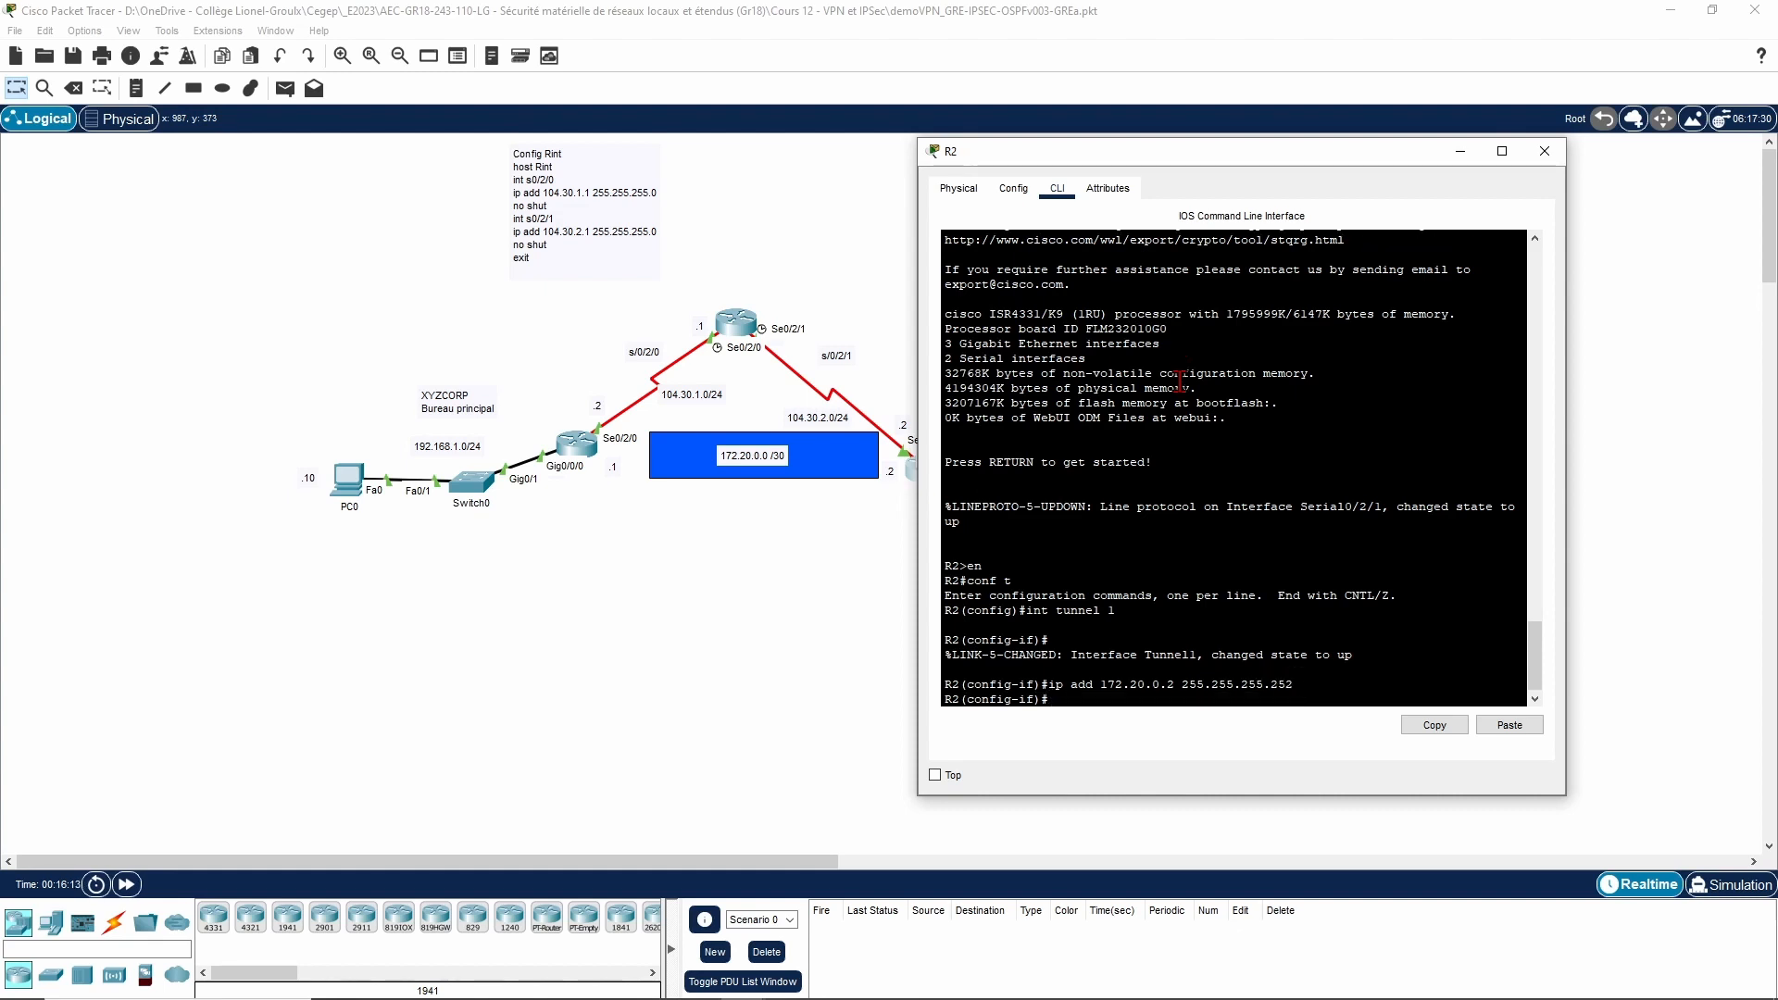
Step: Set R2's tunnel source to s0/2/1 and its tunnel destination to 104.30.1.2
type("tun sou s0/")
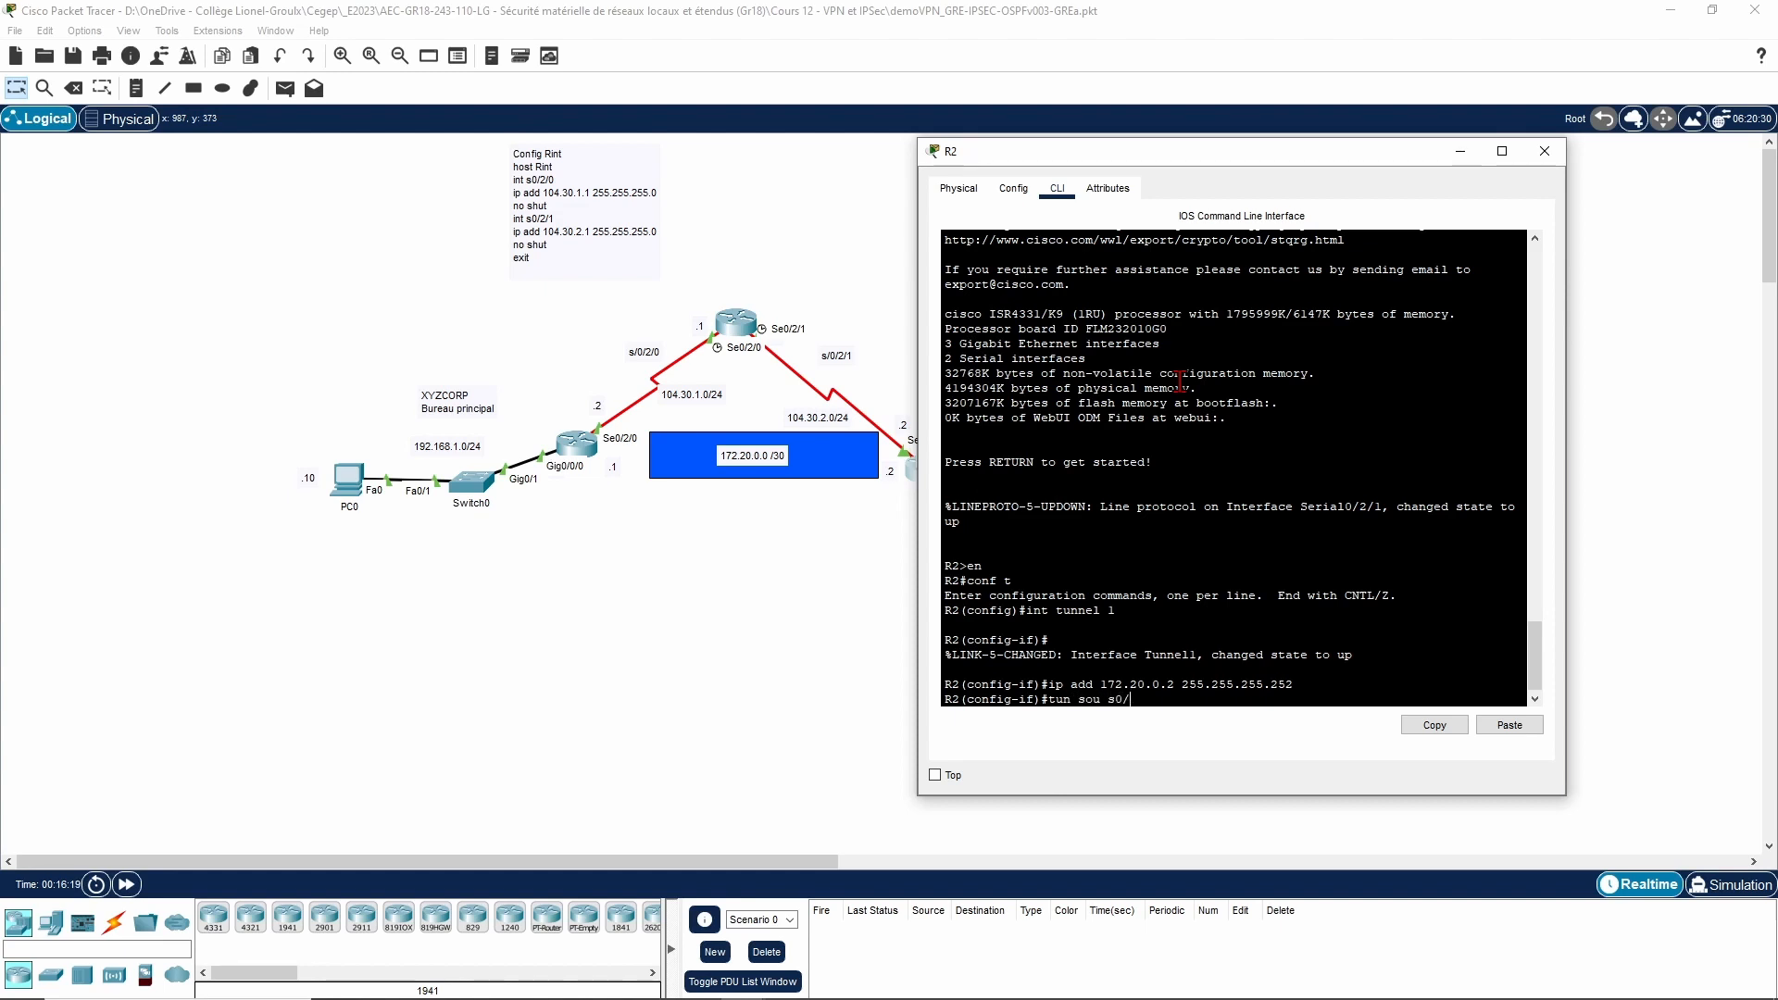
type("2/1")
left_click_drag(1008, 148, 1126, 146)
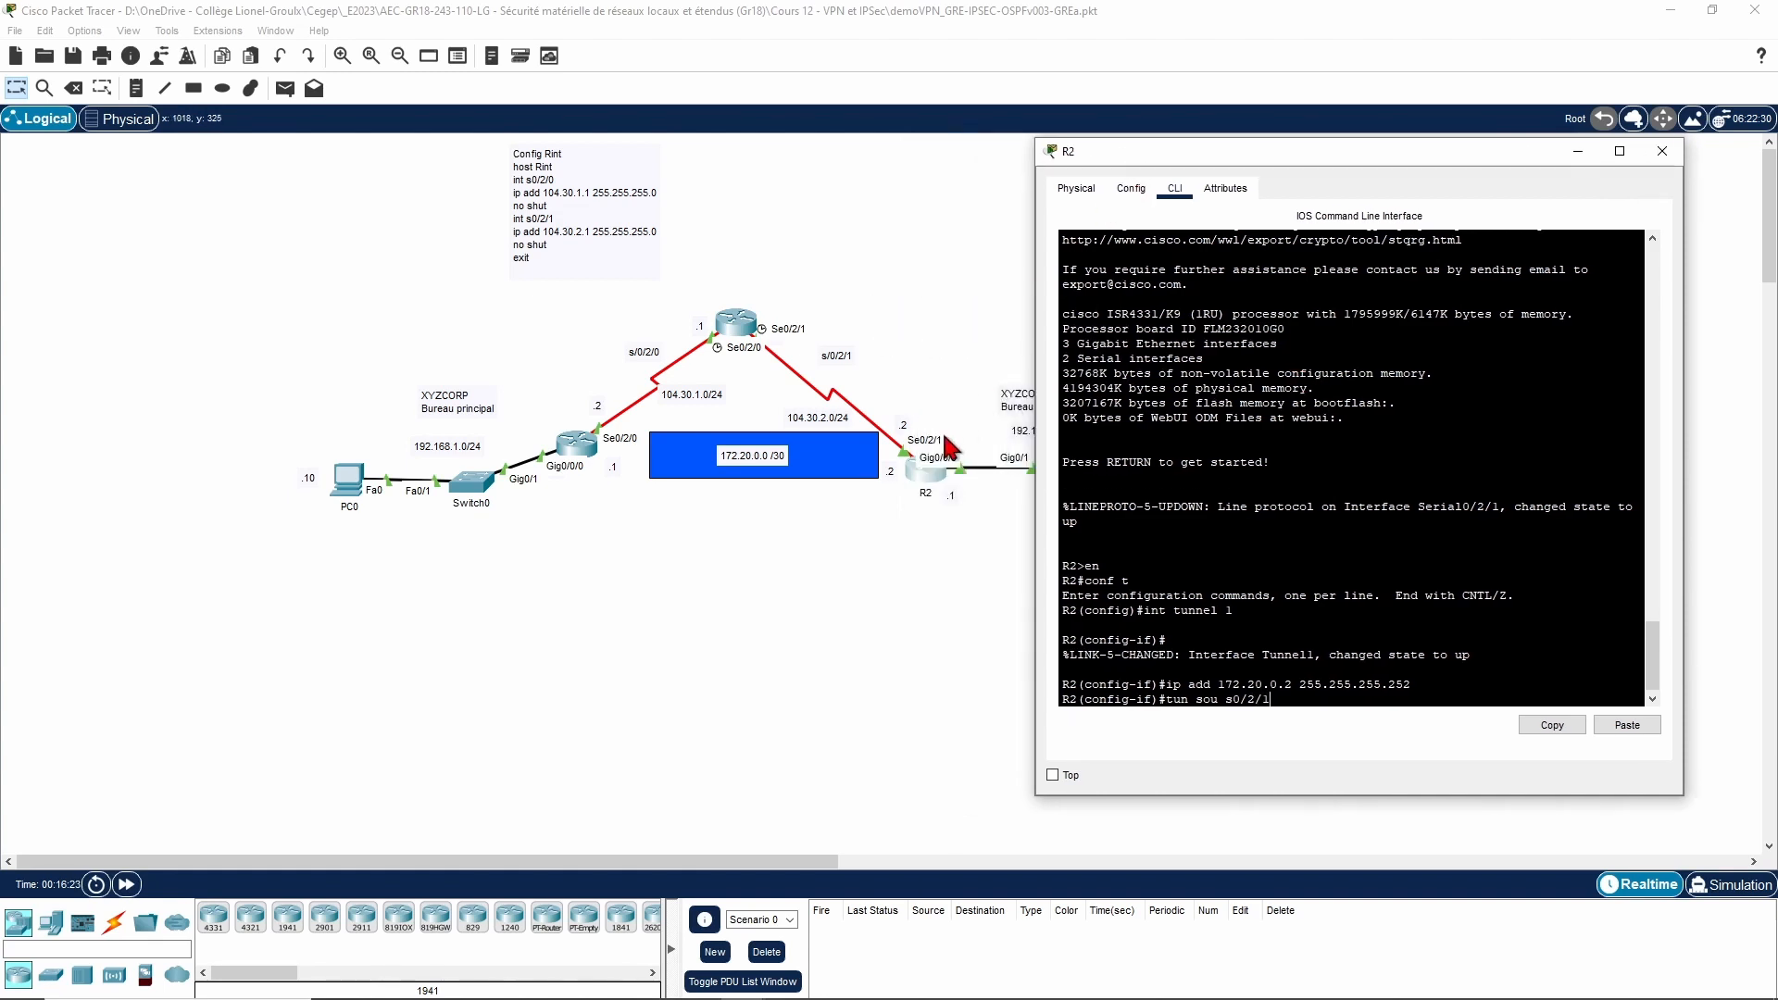
key("Return")
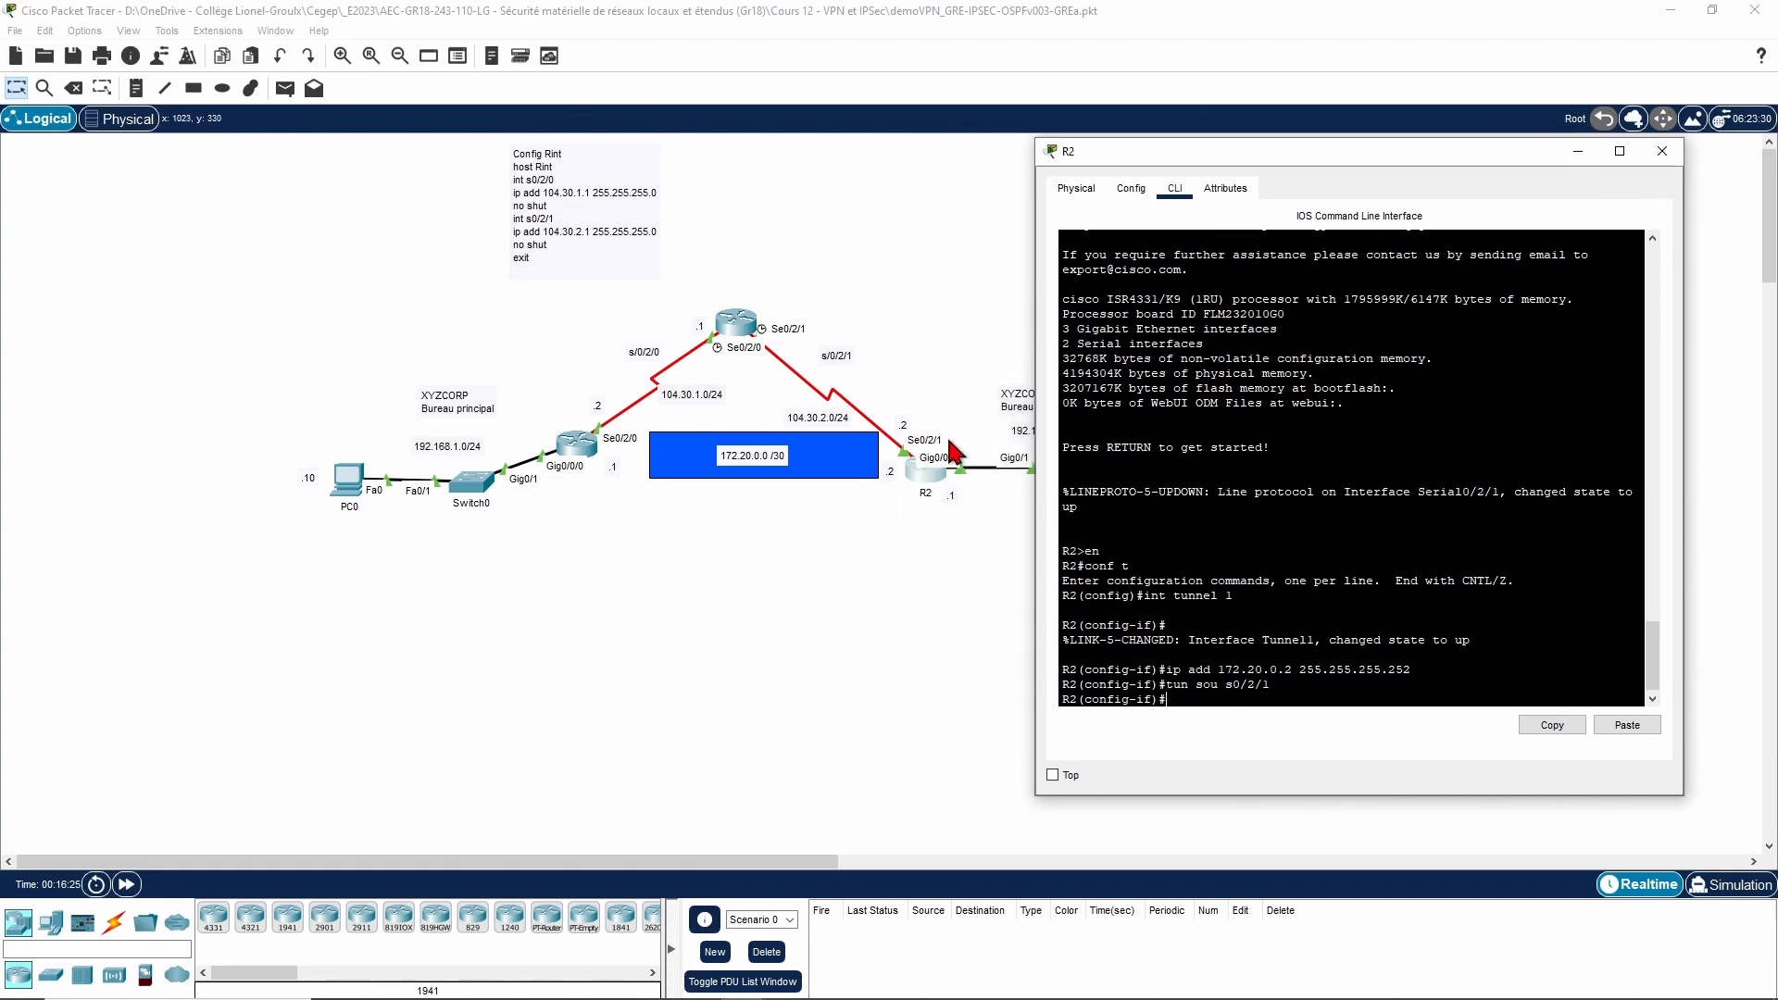
type("tun dest 104.30.1.2")
key("Return")
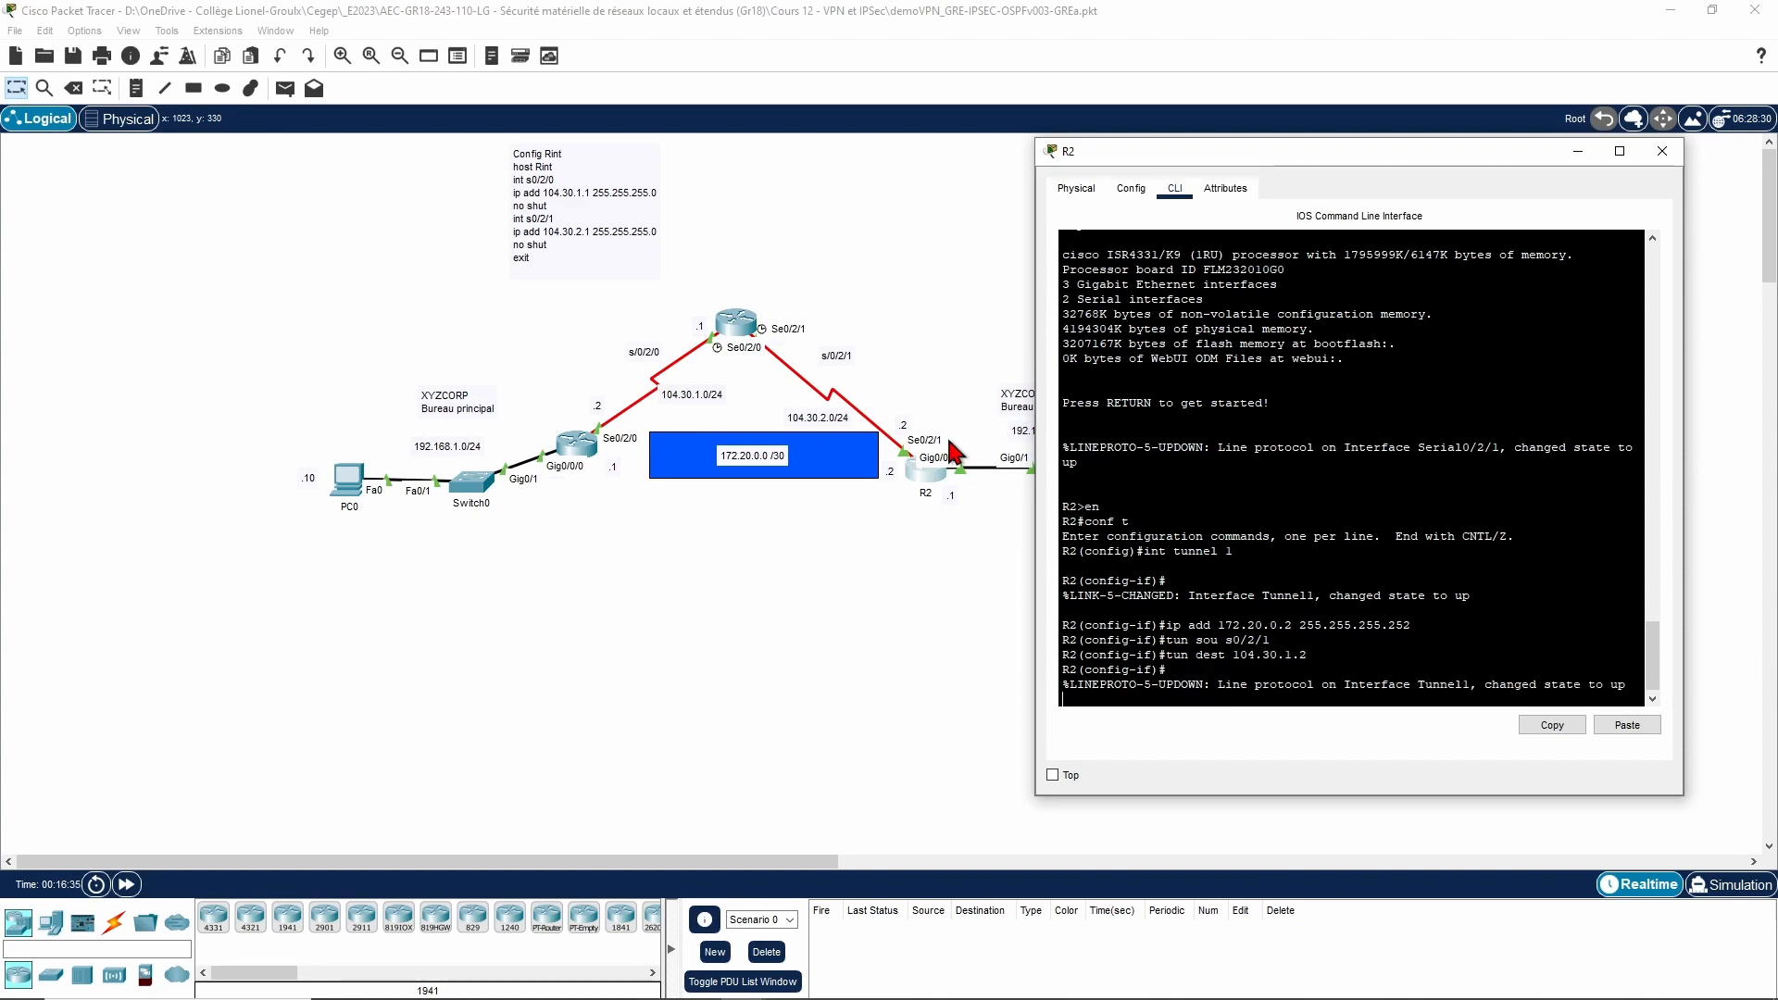
key("Return")
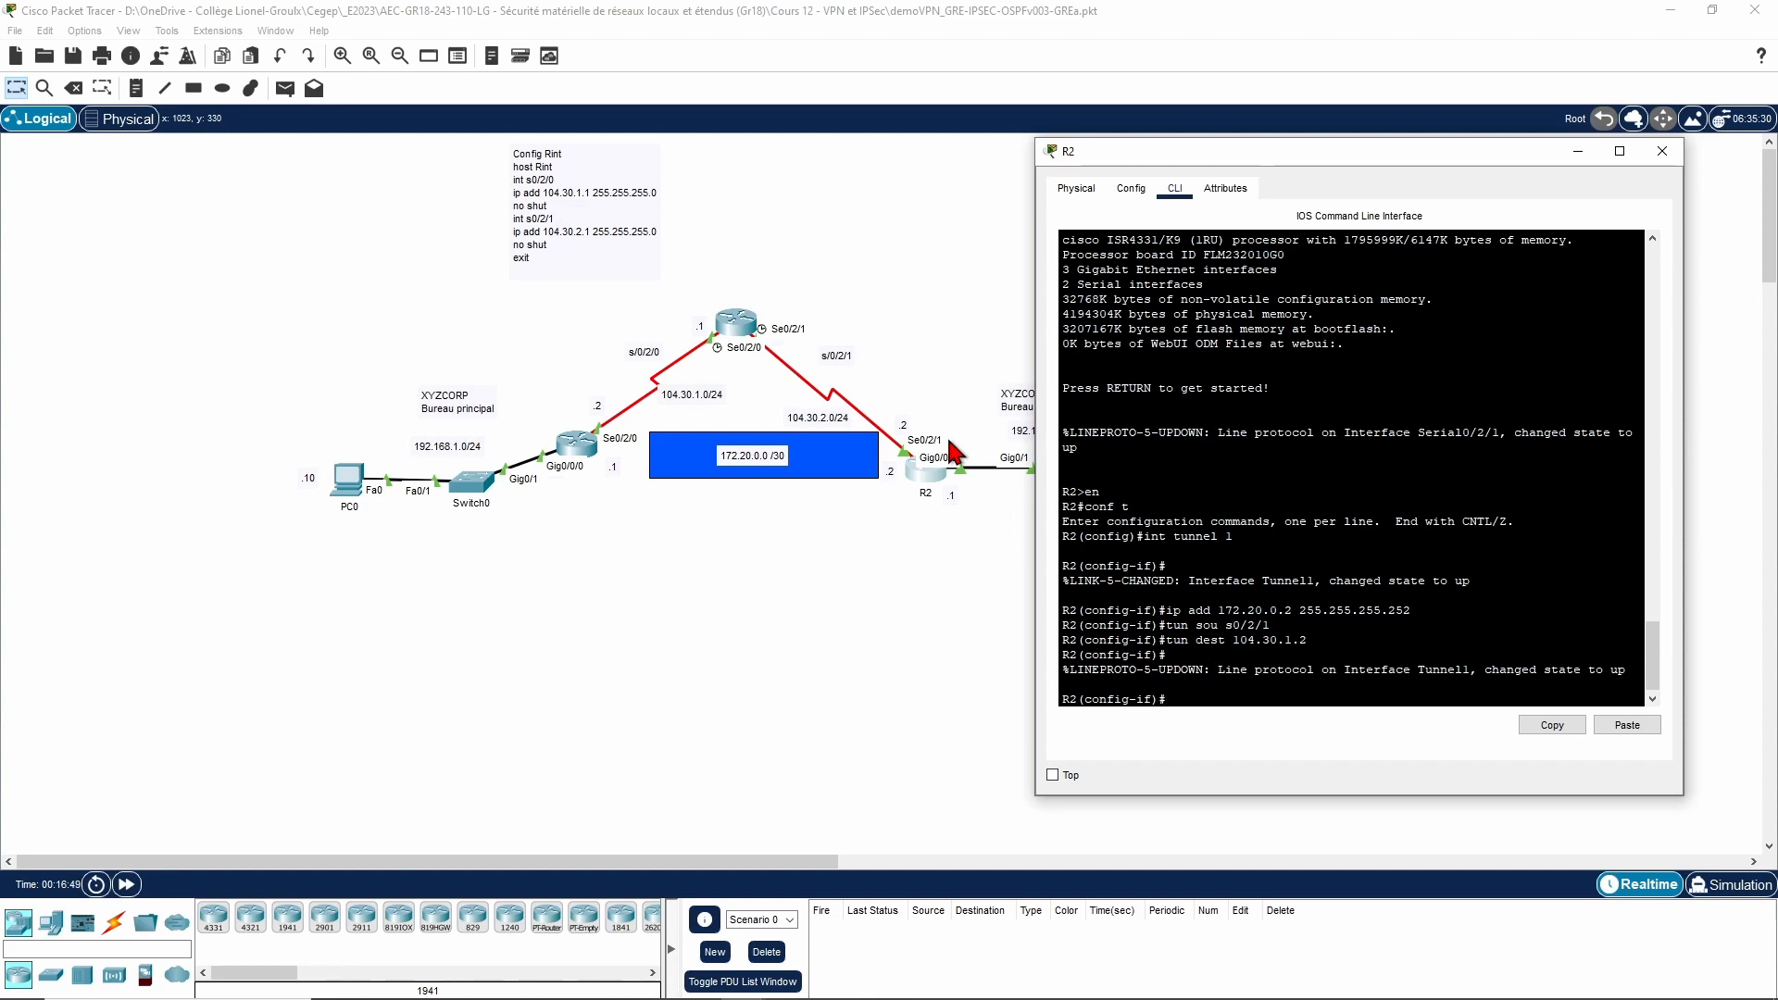
key("Return")
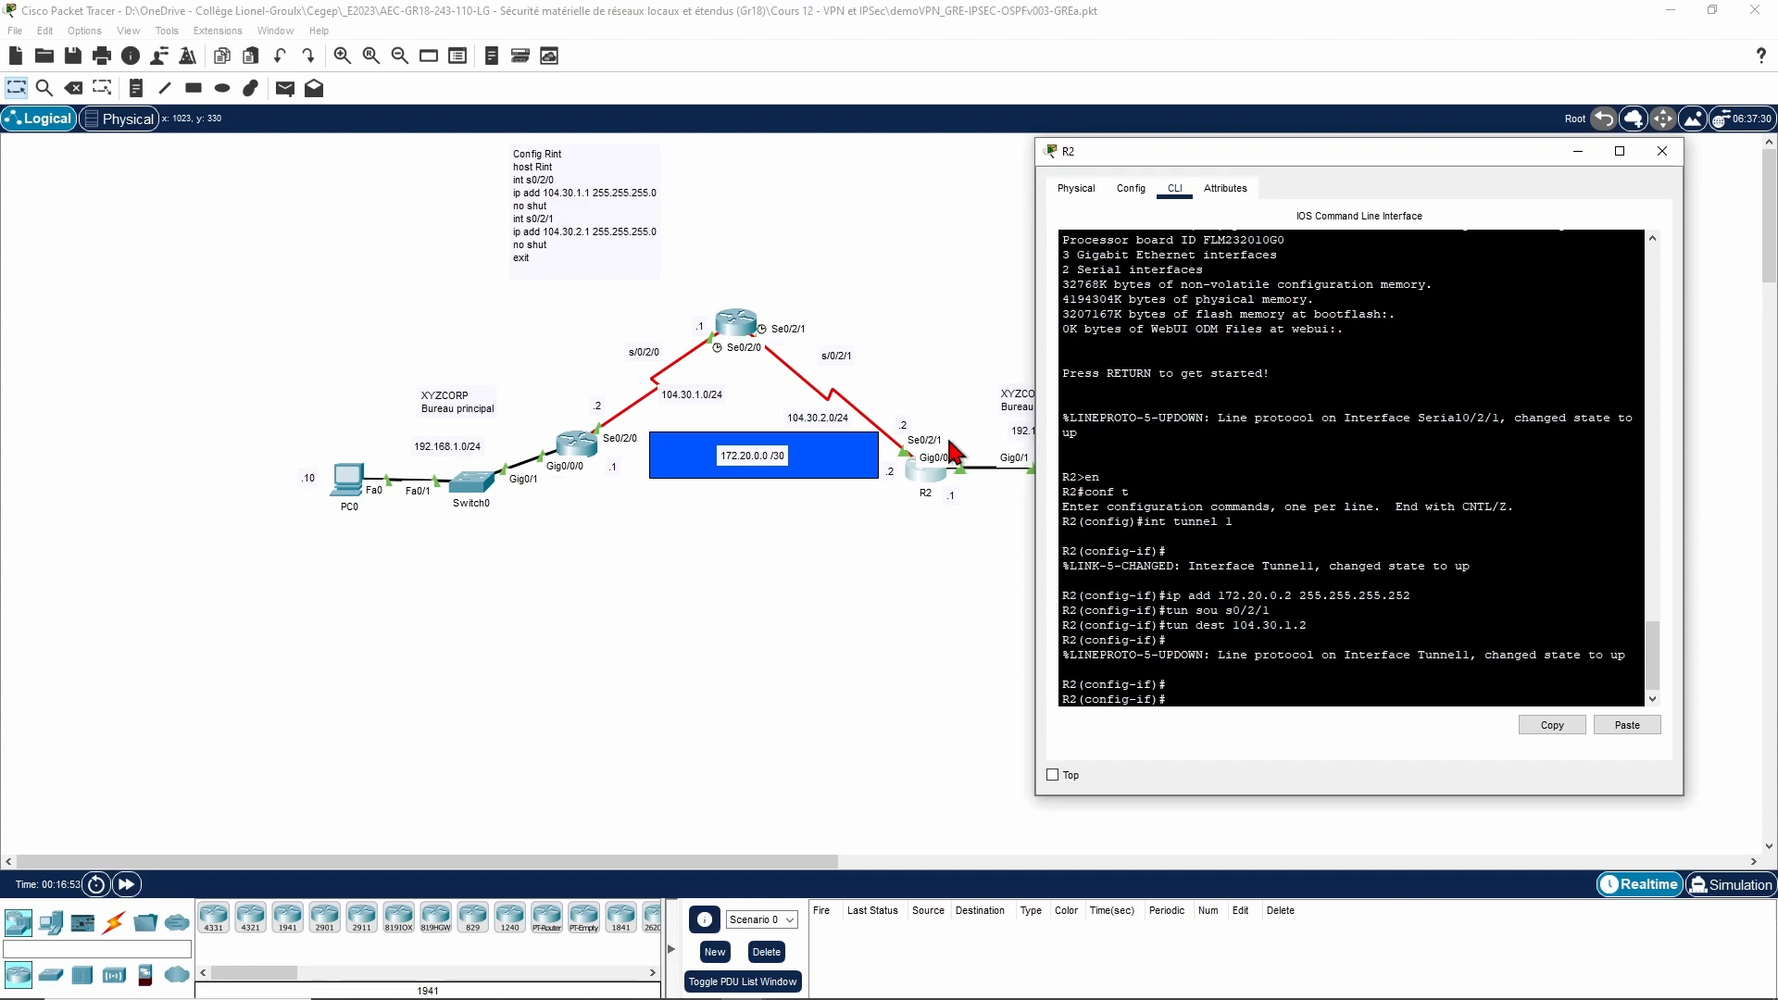
Step: Exit the tunnel interface and global configuration modes on R2 to return to the privileged prompt
type("exit")
key("Return")
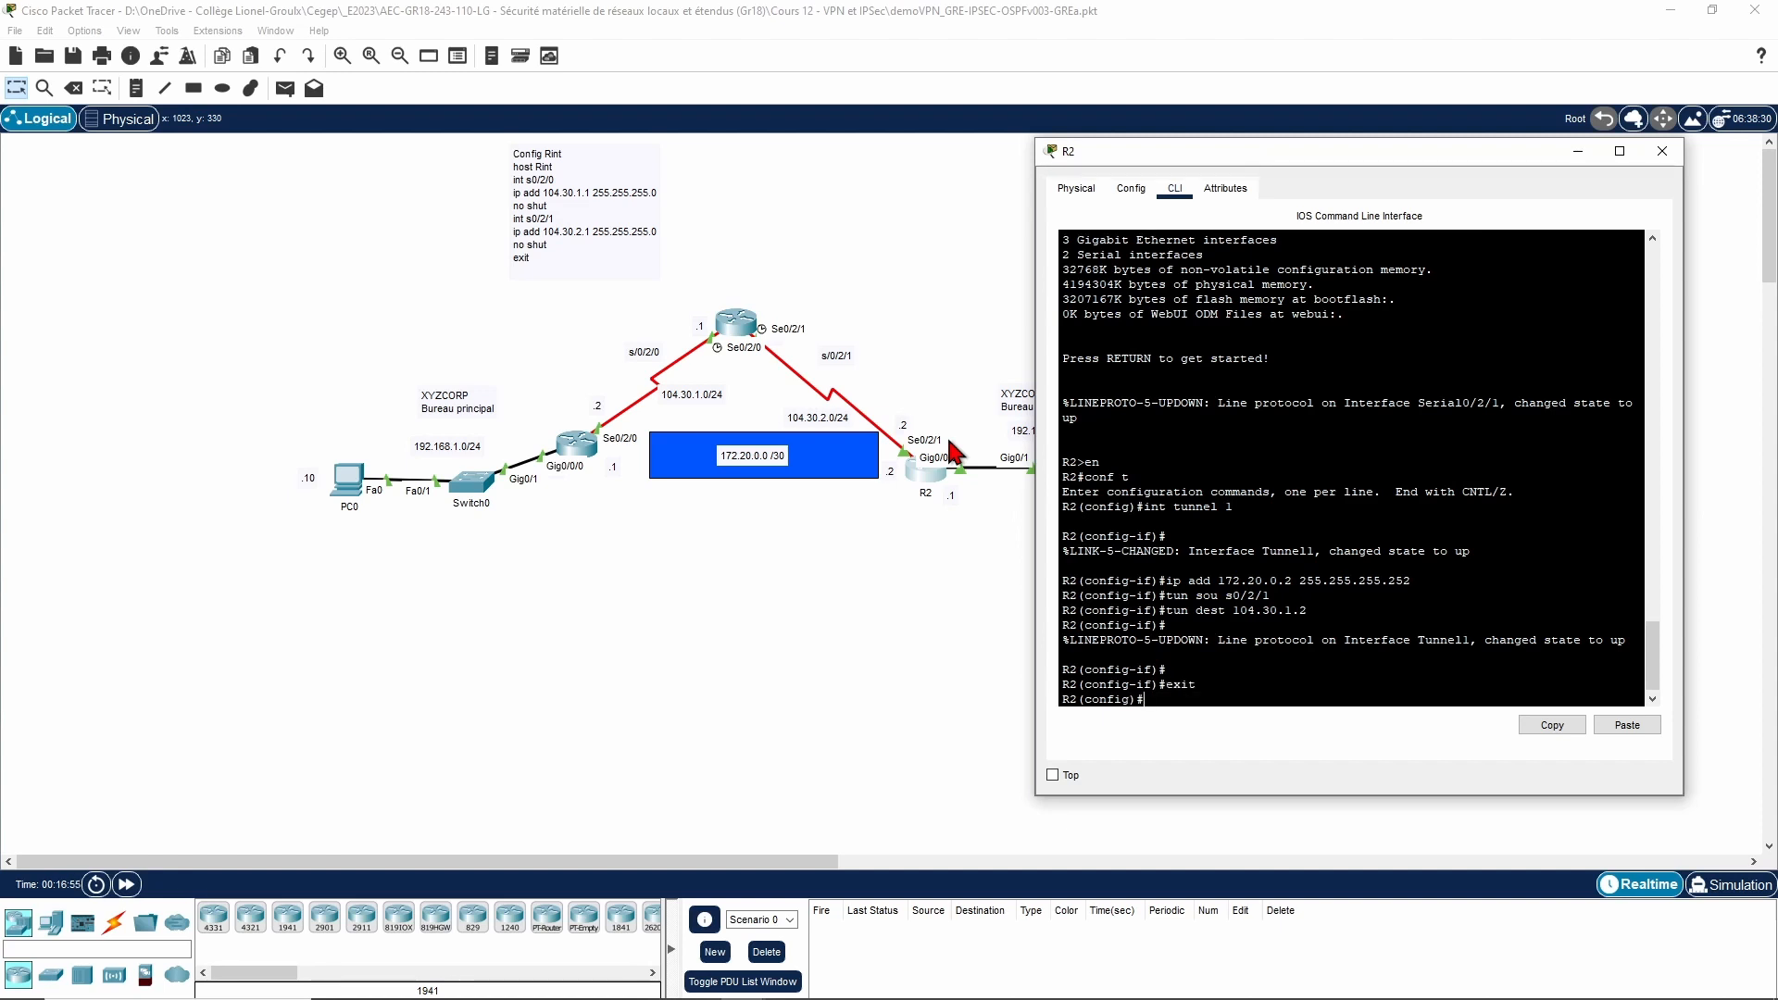
type("exit")
key("Return")
key("Return")
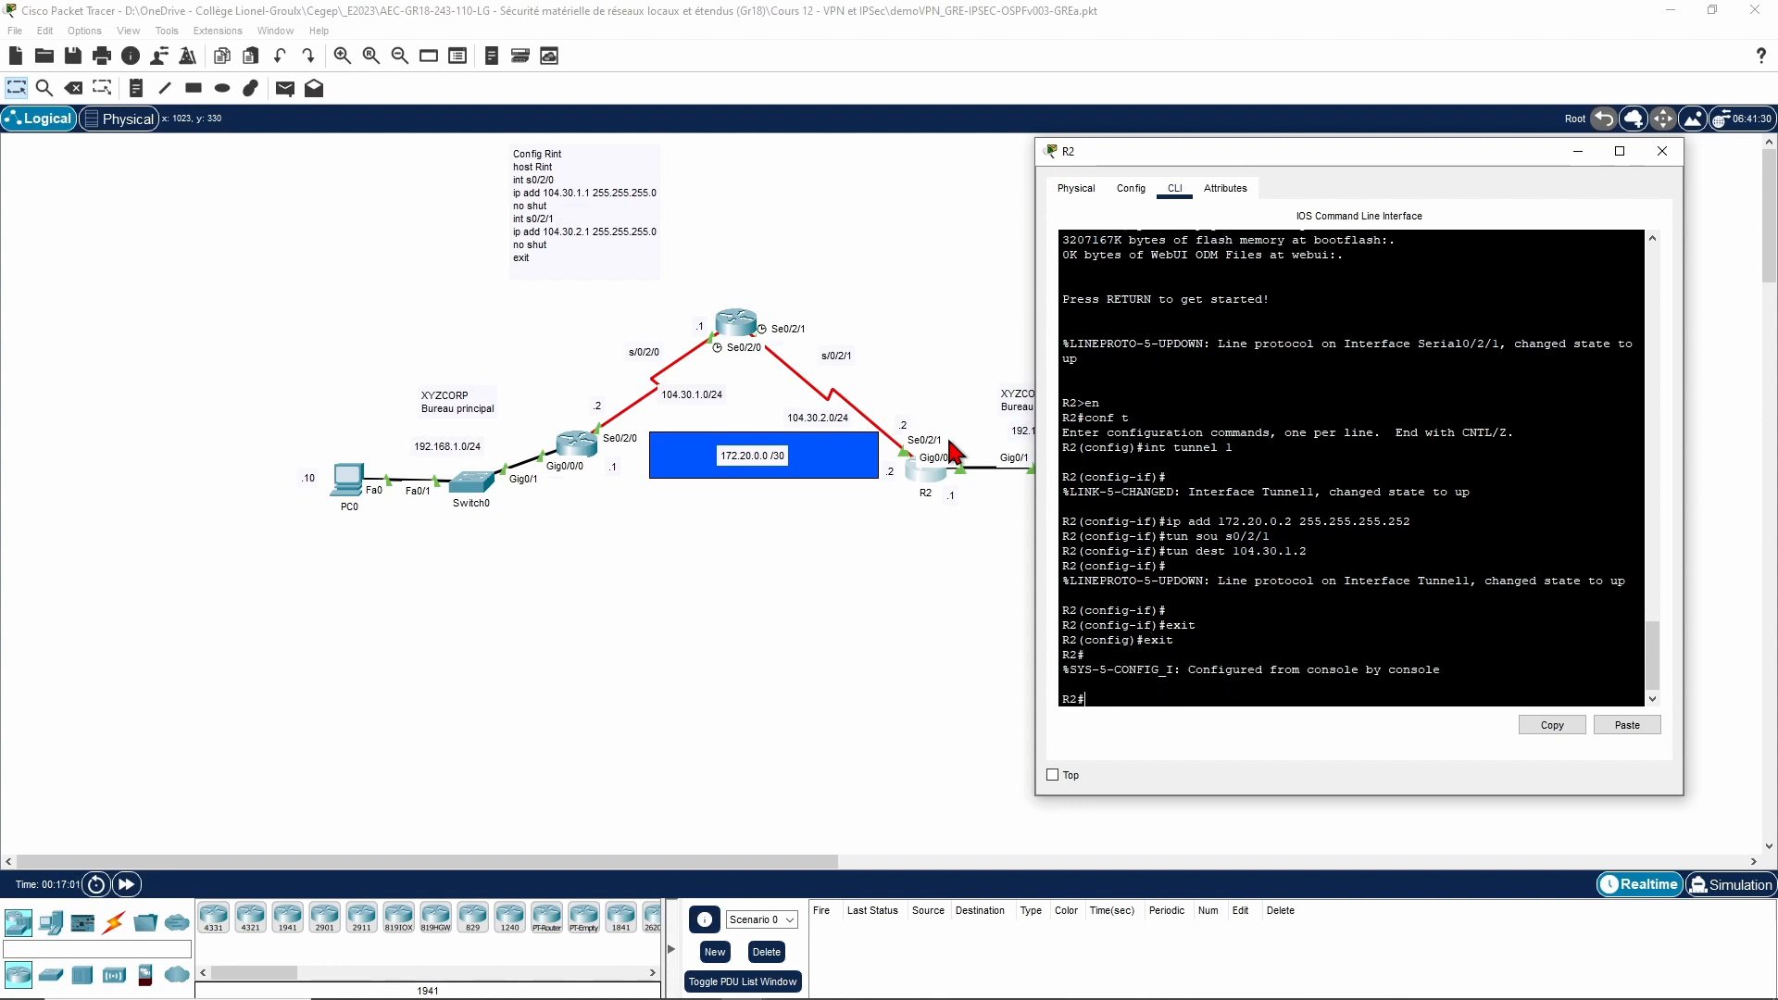
Step: Display R2's routing table with sh ip route and ping 192.168.1.1 to test reachability of the main office
type("sh ip route")
key("Return")
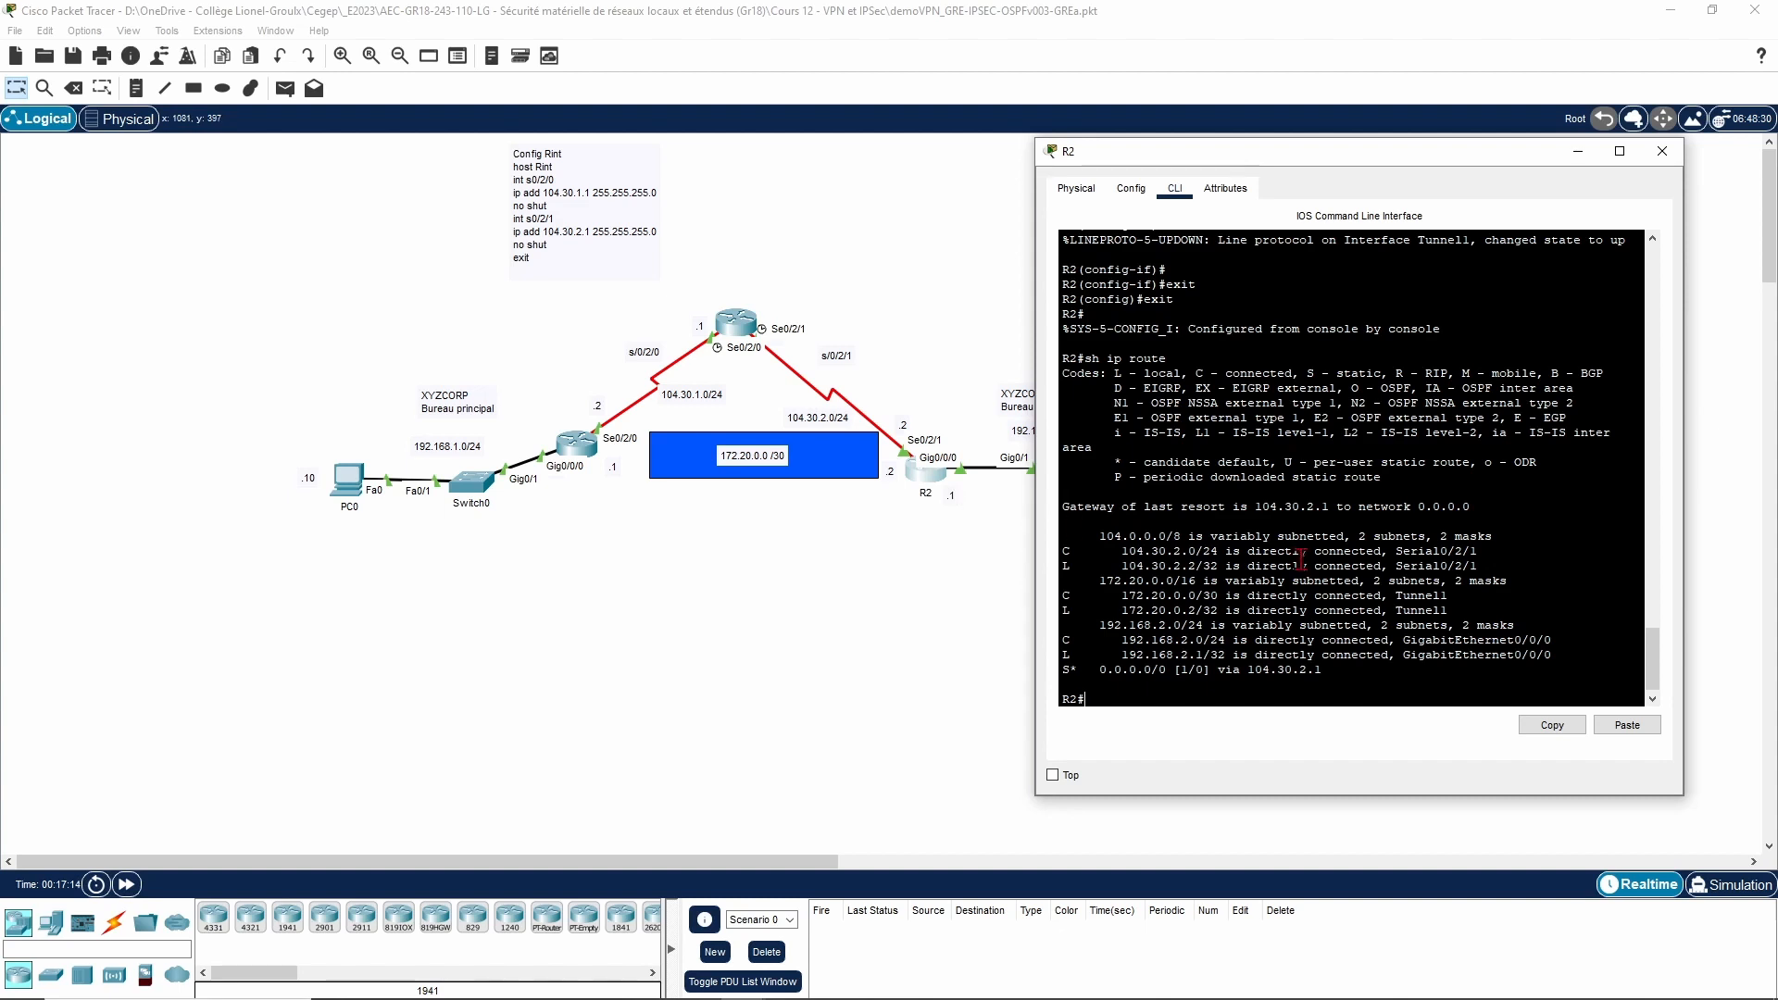
type("ping 192.168.1.1")
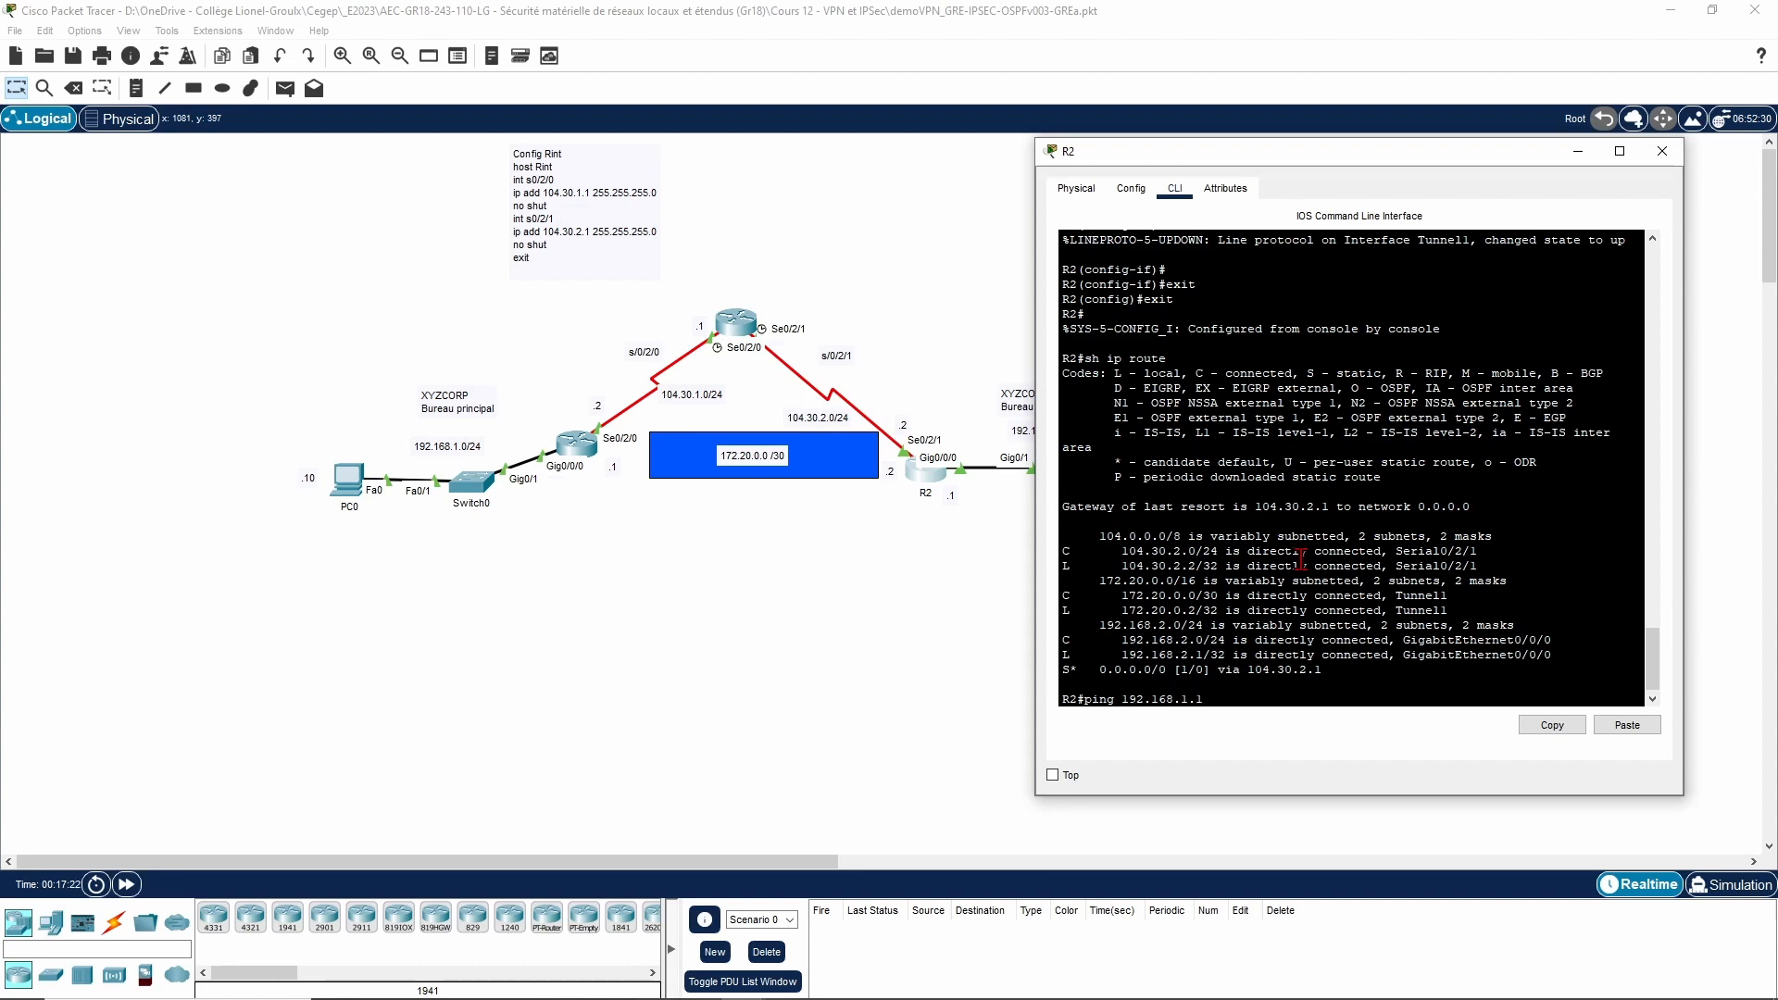
key("Return")
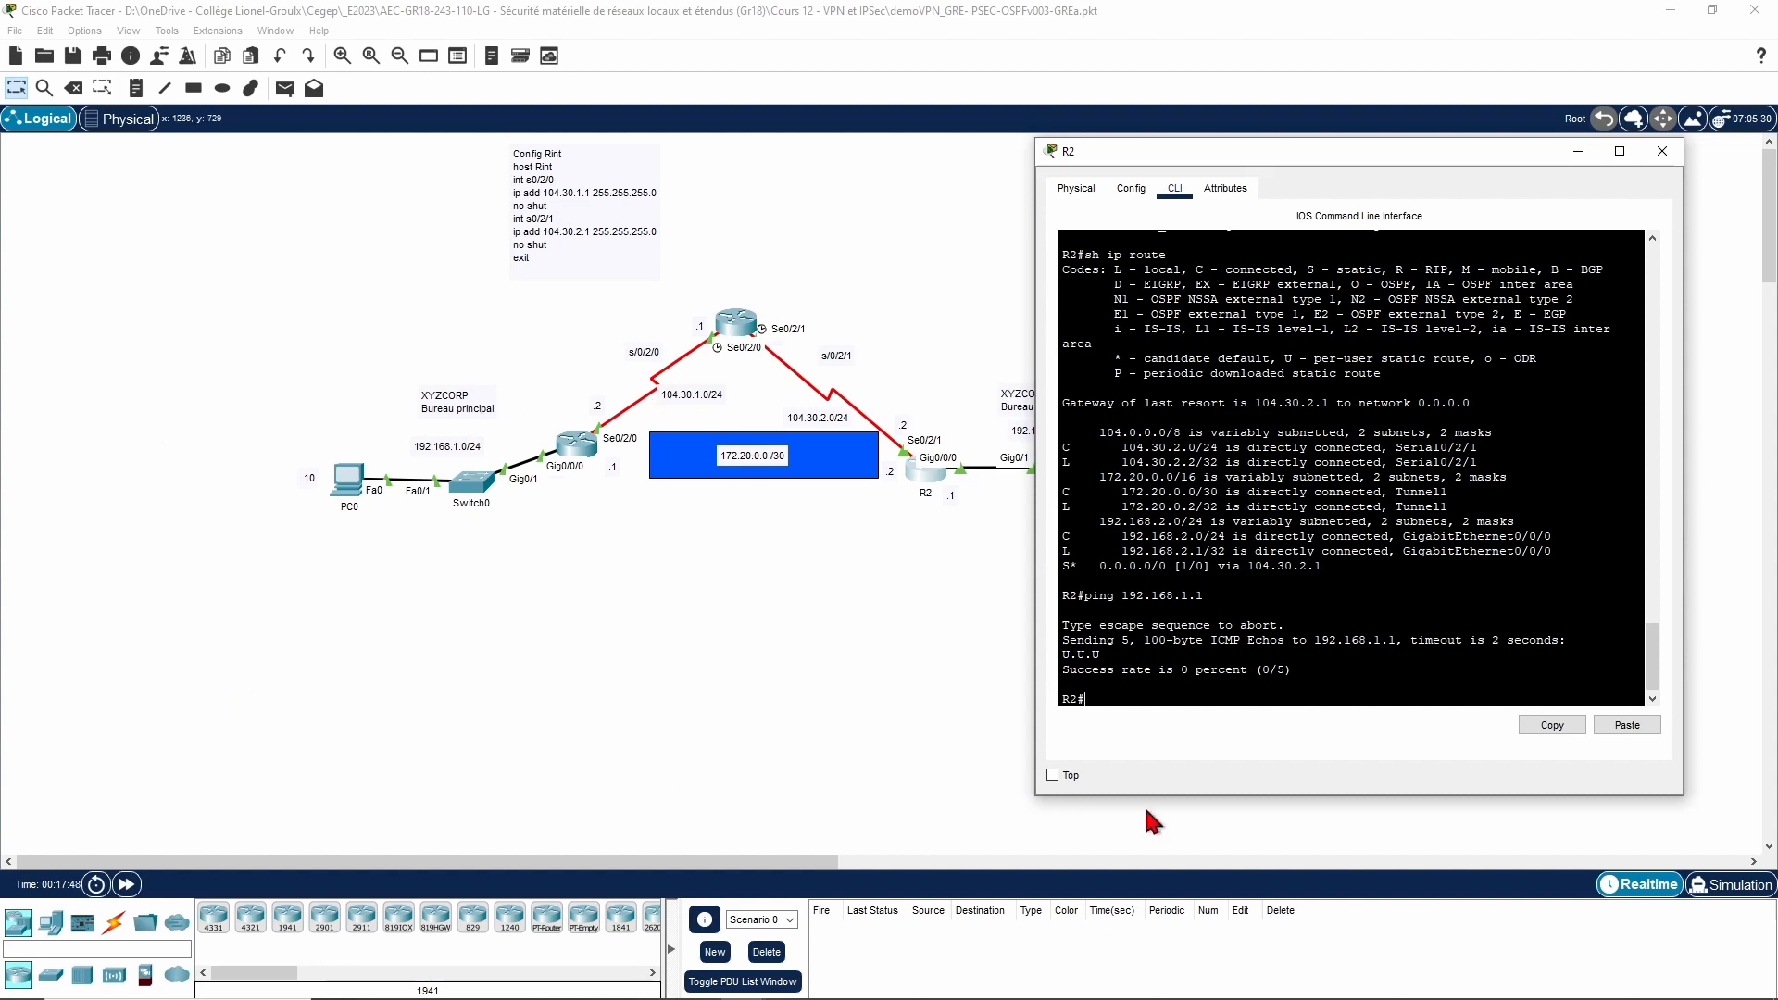
Step: Enter global configuration mode on R2 and start OSPF process 10 with router ID 2.2.2.2
type("conf")
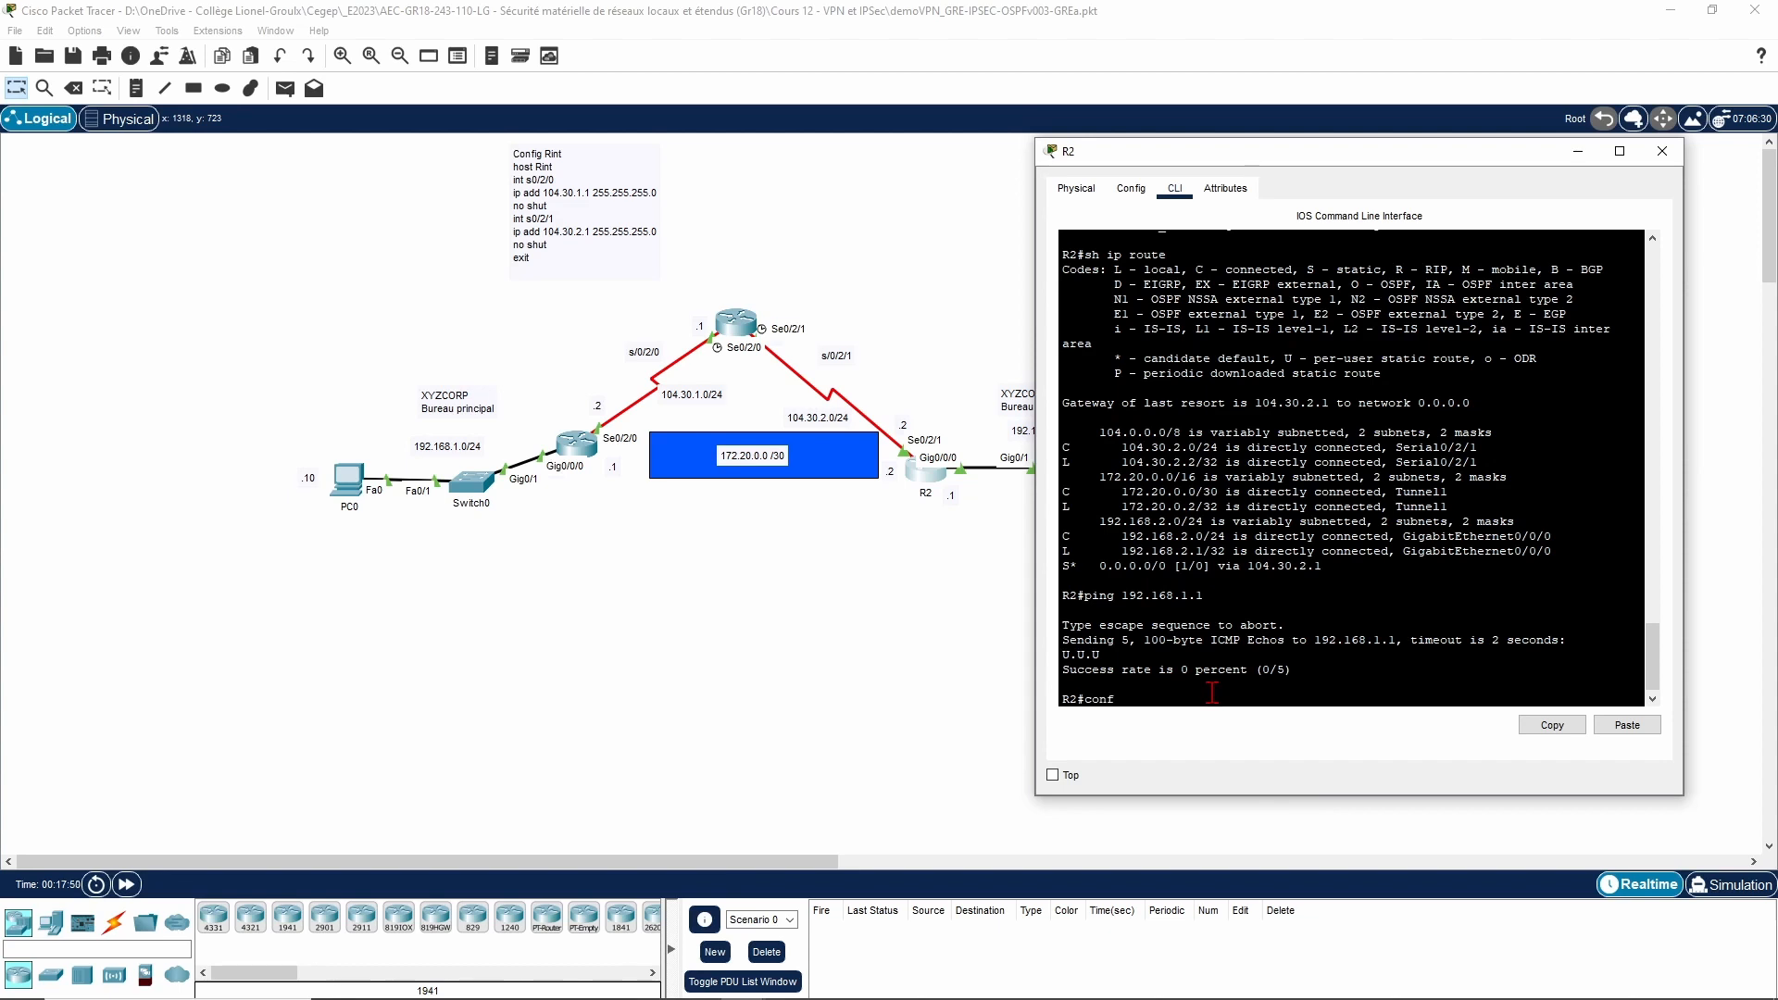
type(" t")
key("Return")
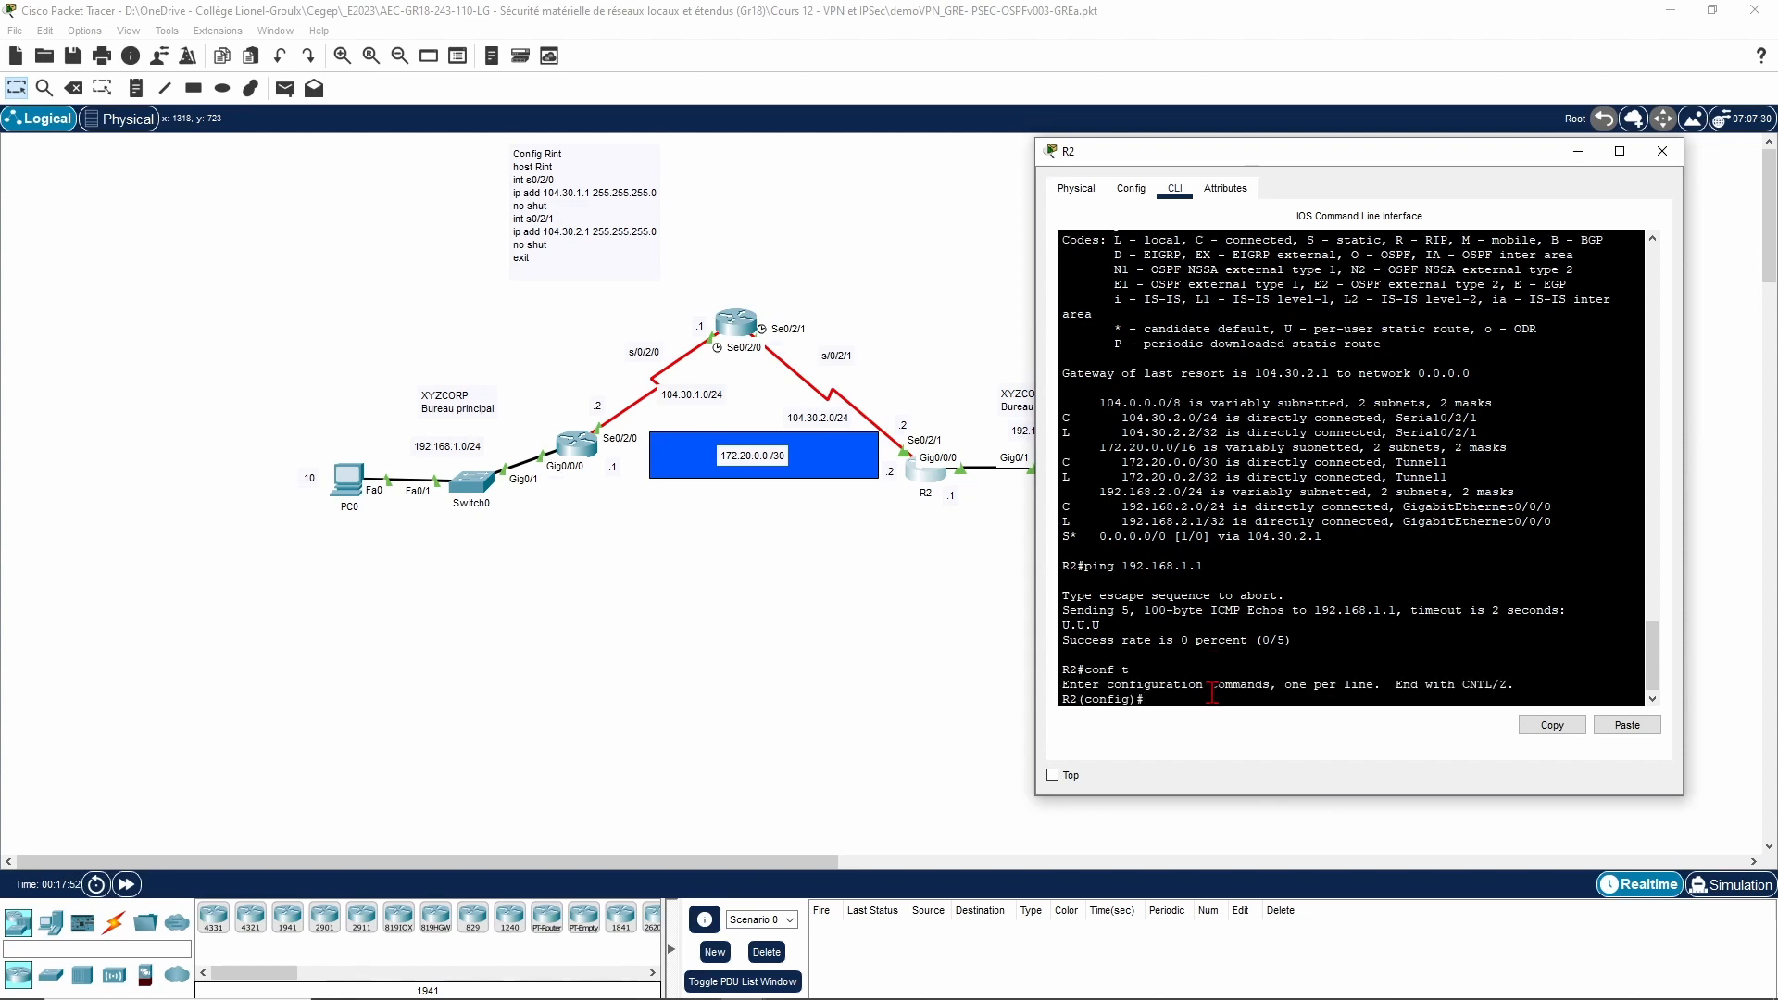
type("router ospf 10")
key("Return")
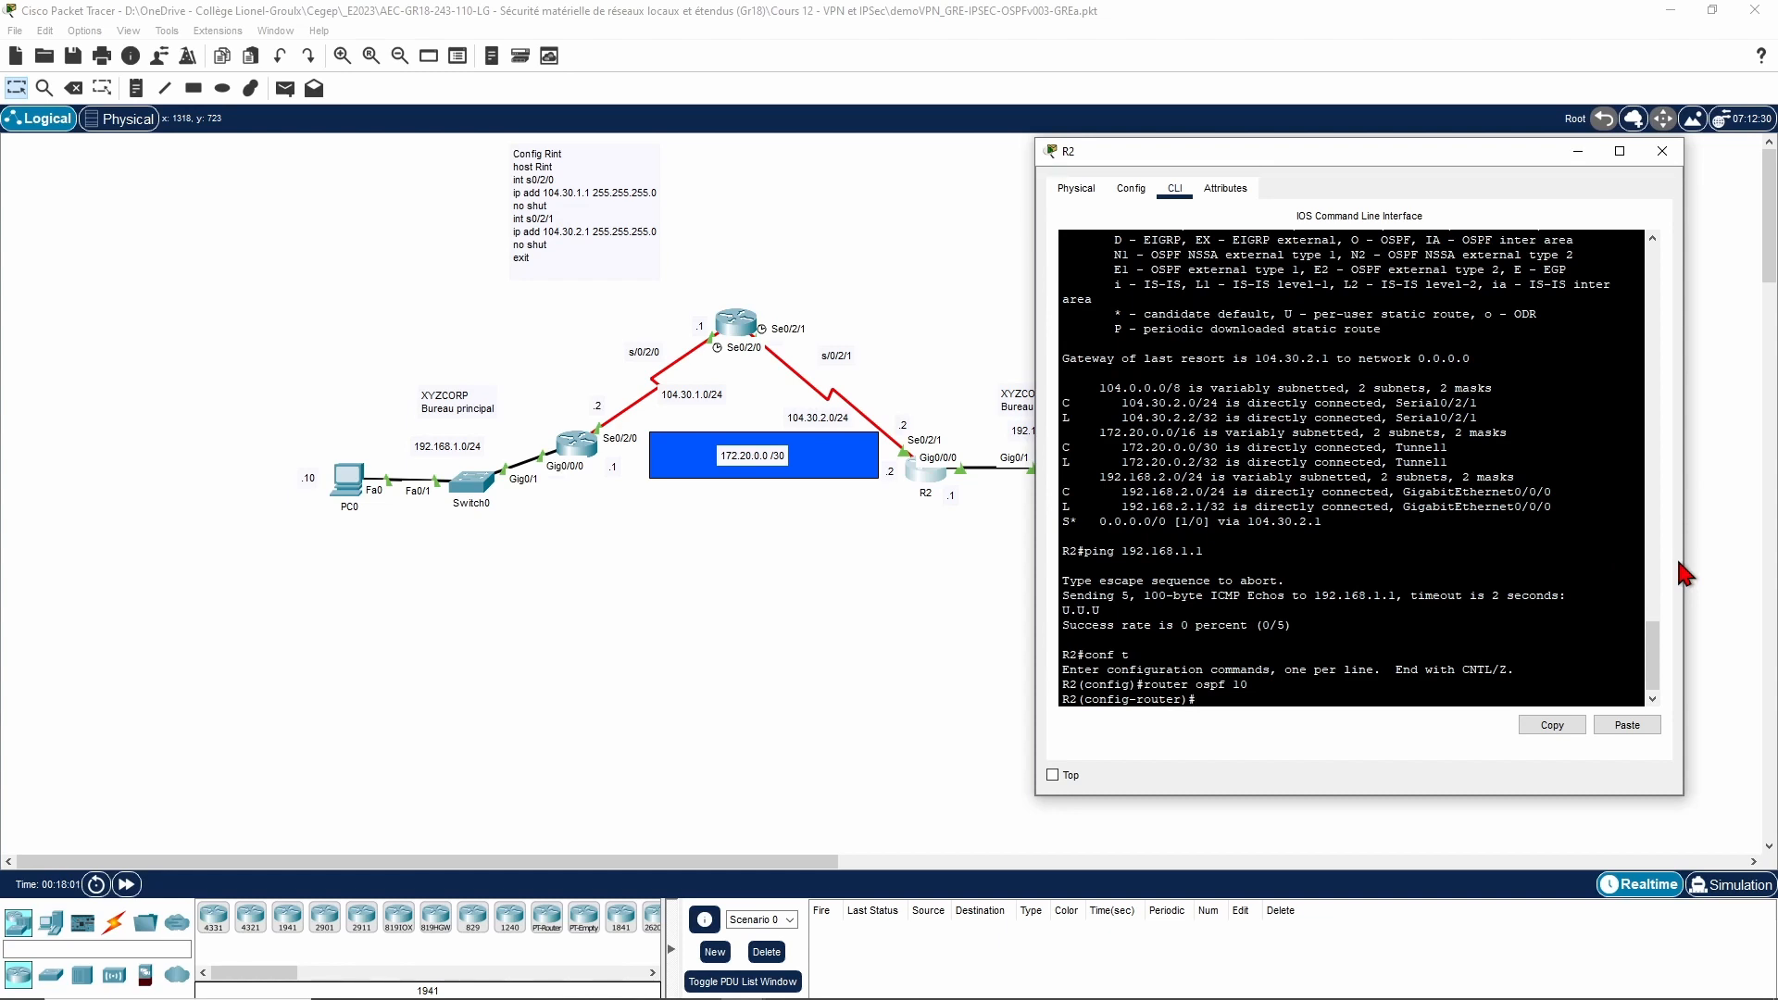
type("router-id 2.2.2.2")
key("Return")
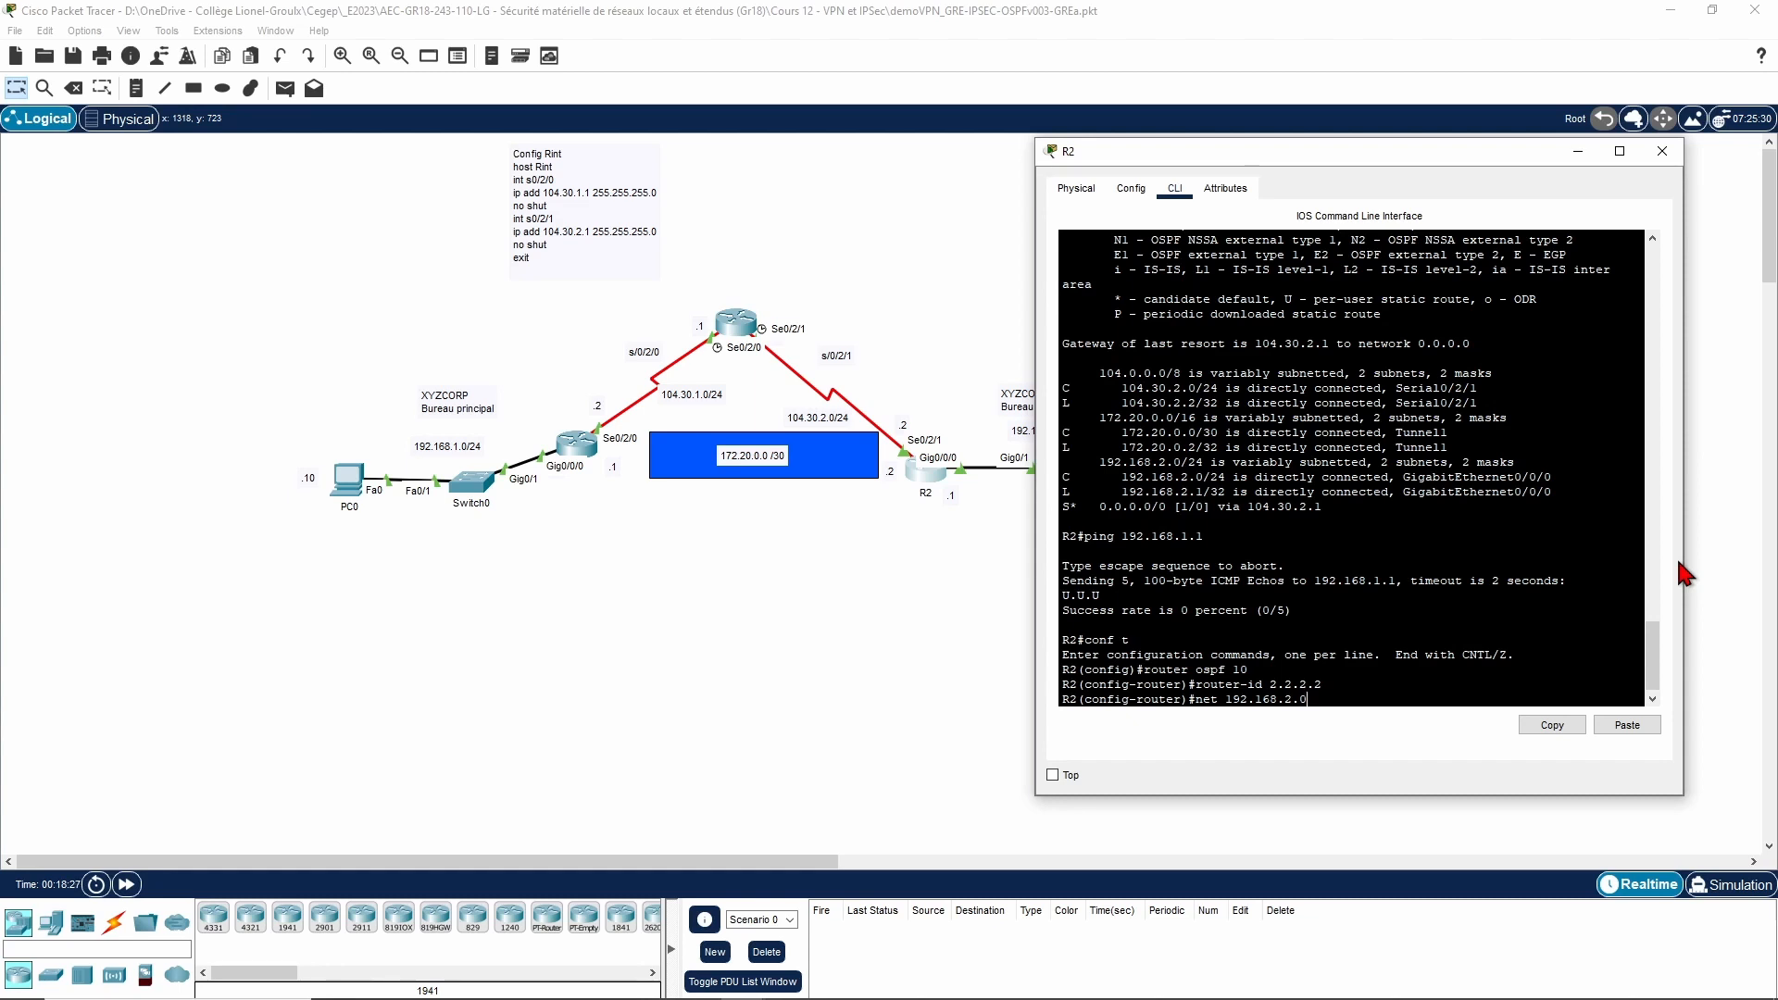
Step: Advertise networks 192.168.2.0 with wildcard 0.0.0.255 and 172.20.0.0 with wildcard 0.0.0.3 in OSPF area 0 on R2
type("0.0.0.255 ar")
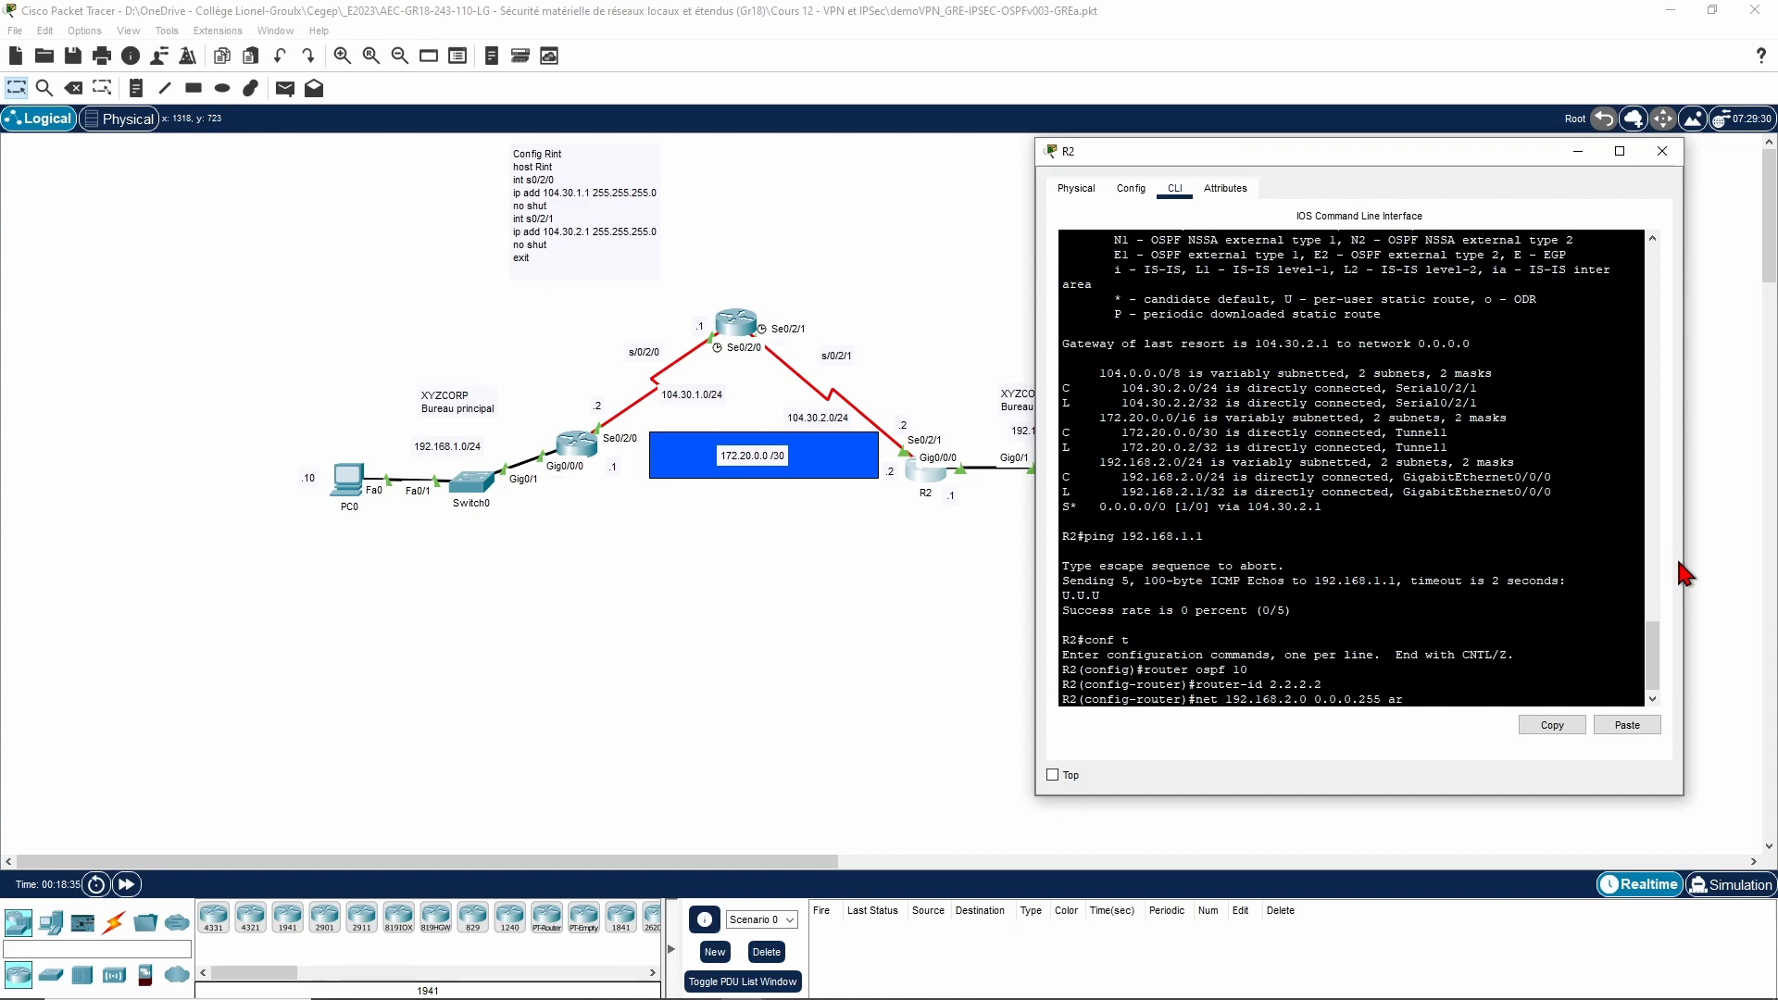
type("ea 0")
key("Return")
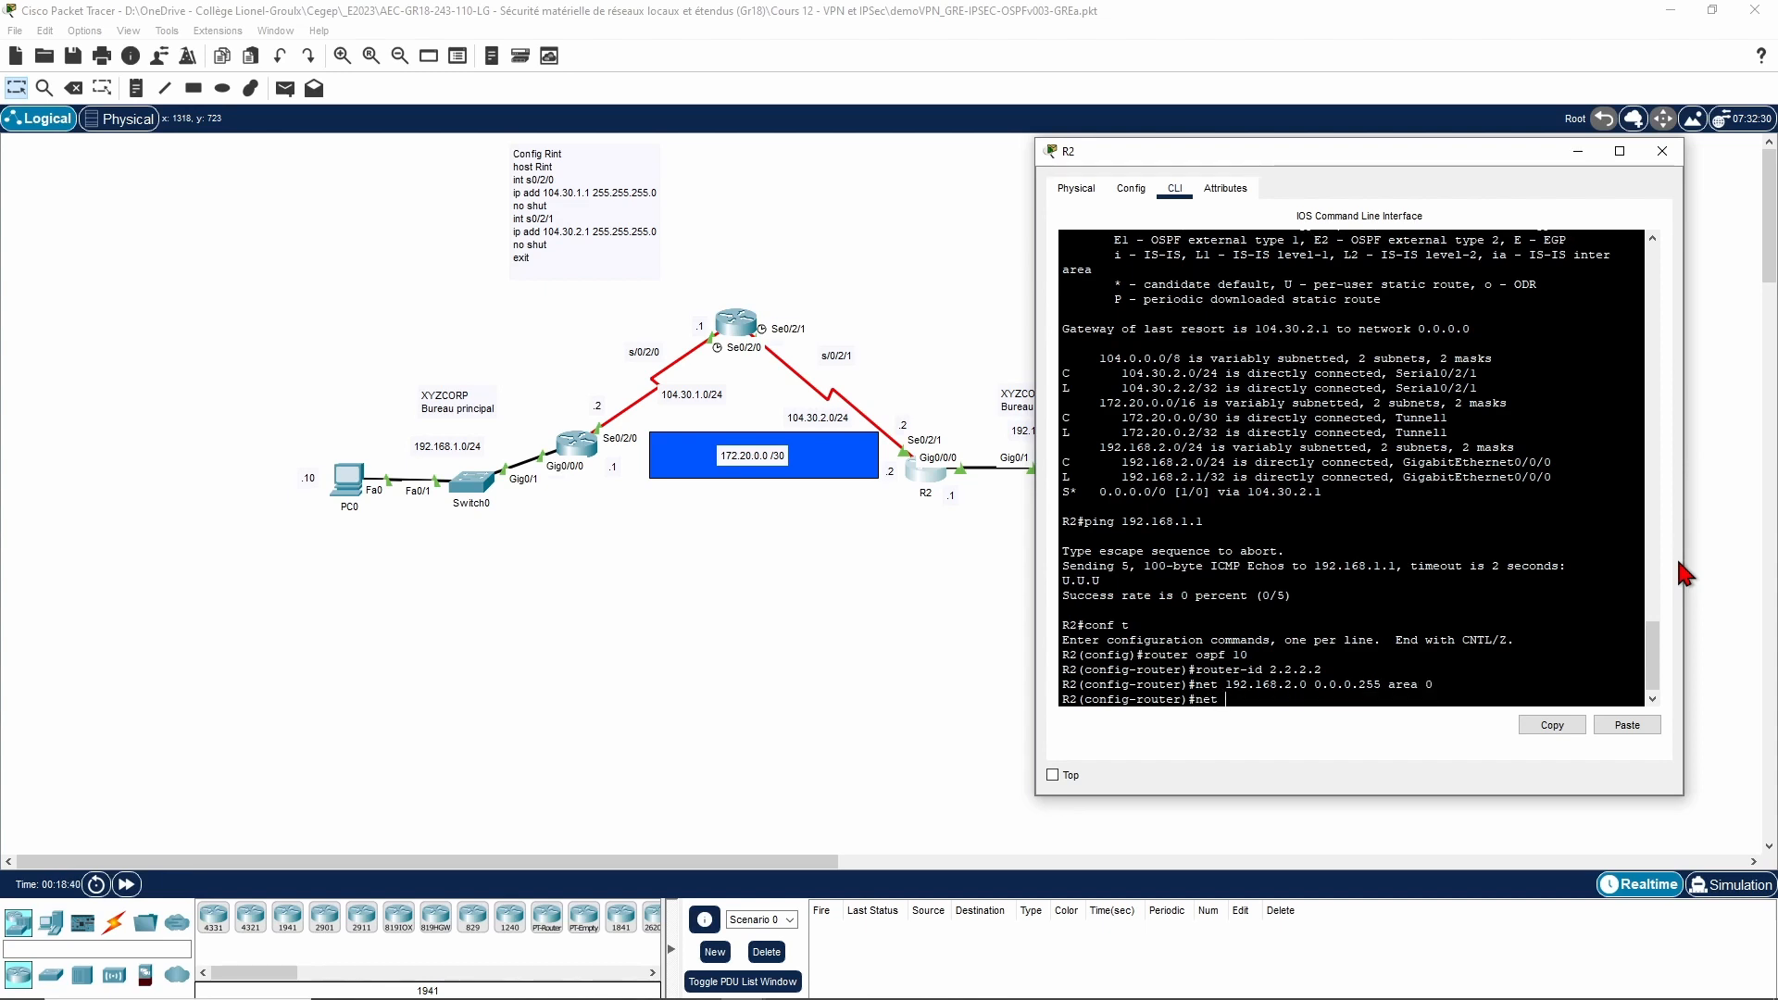
type("net 172.")
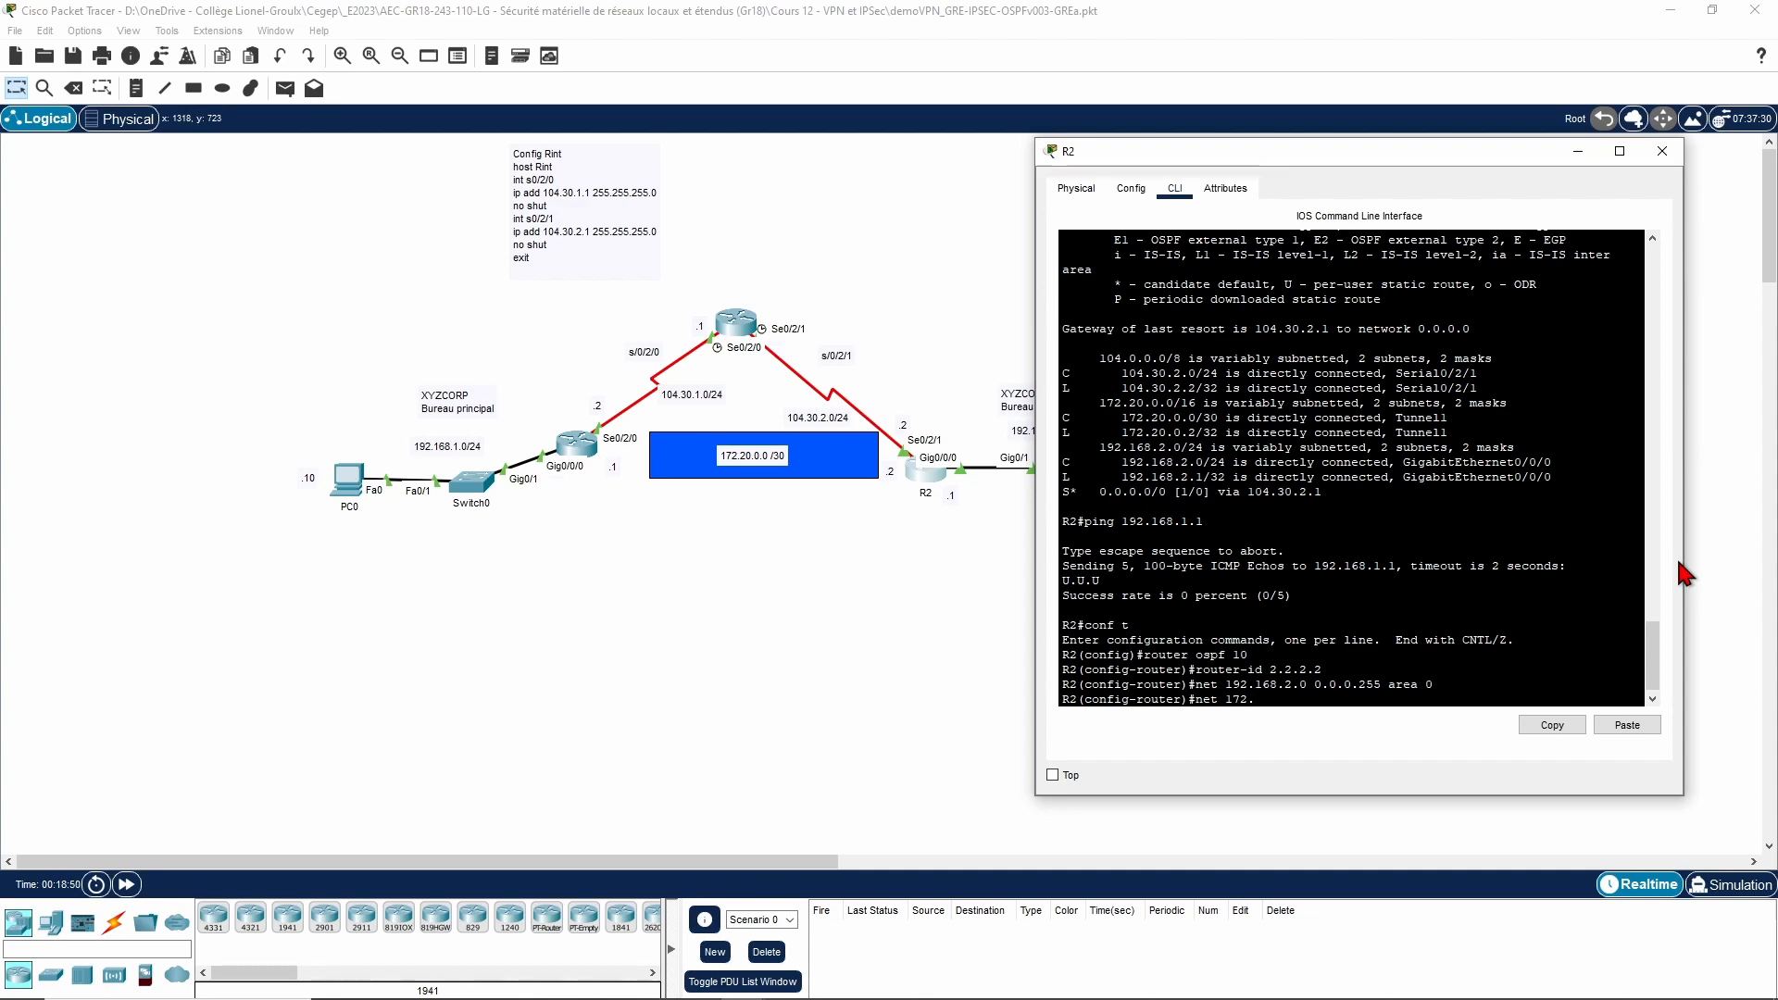
type("20.0.0 0.0.0.3 area 0")
key("Return")
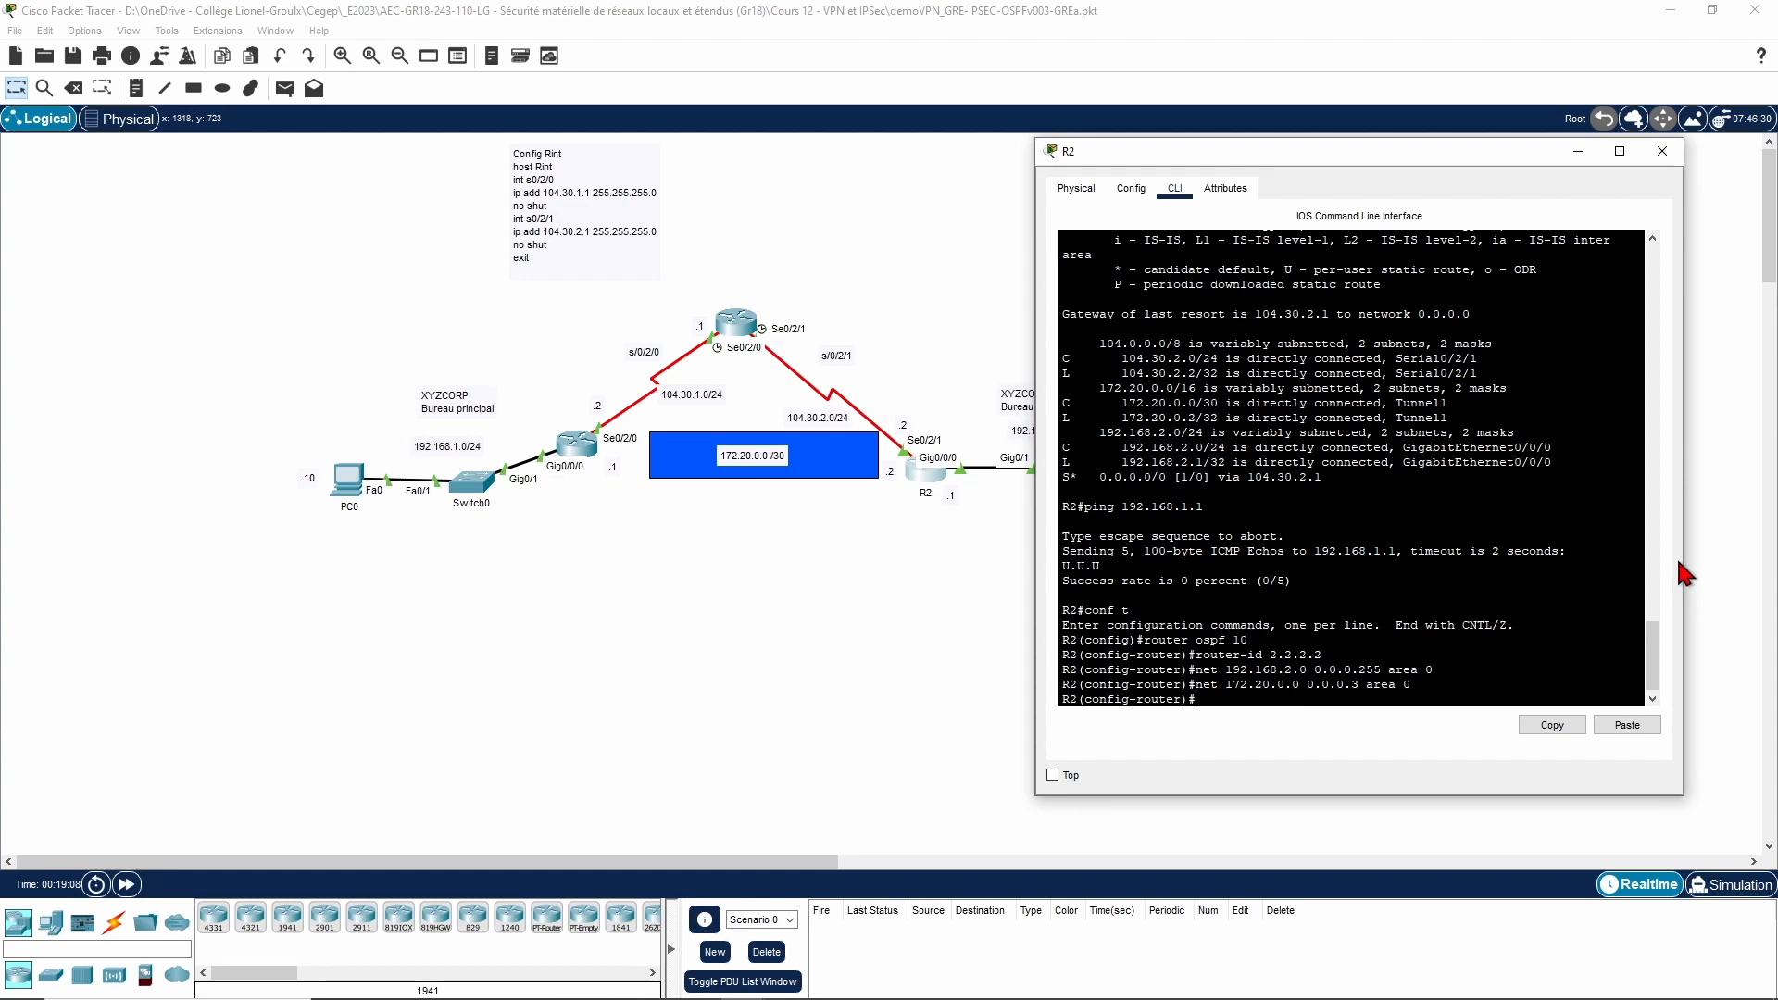
Step: Open R1's command line beside the secondary office topology and exit tunnel interface configuration mode
left_click(560, 449)
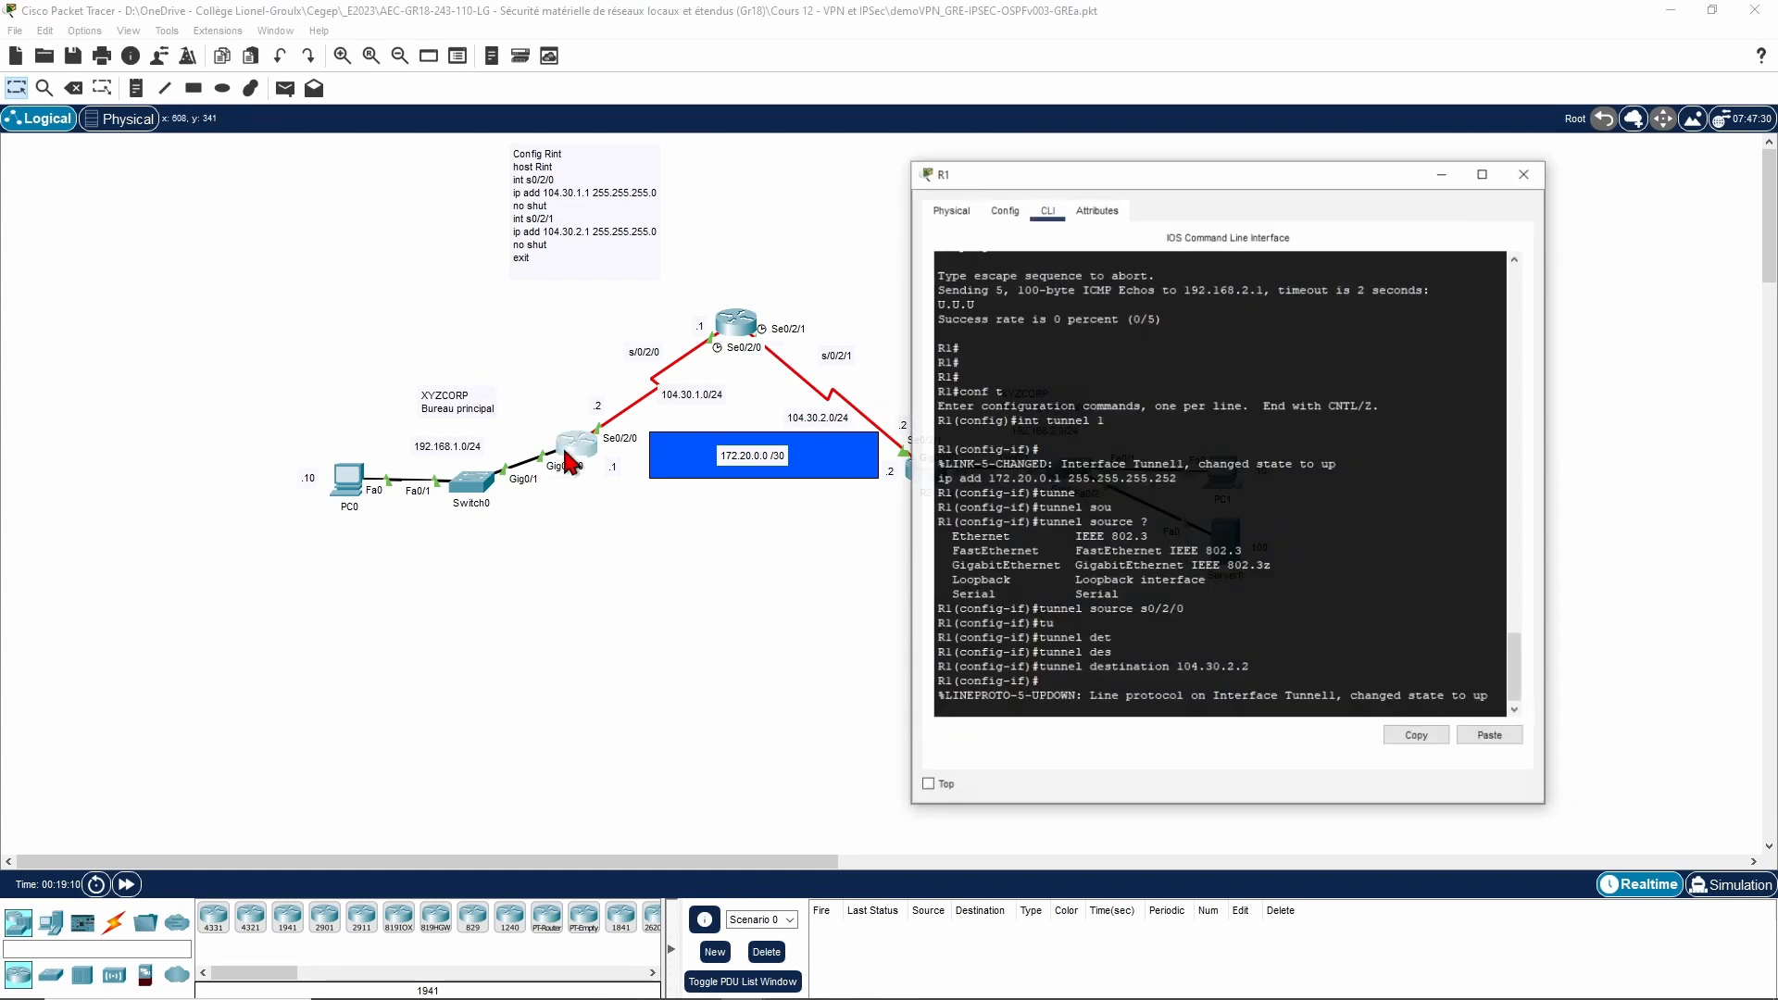
left_click_drag(1064, 159, 483, 172)
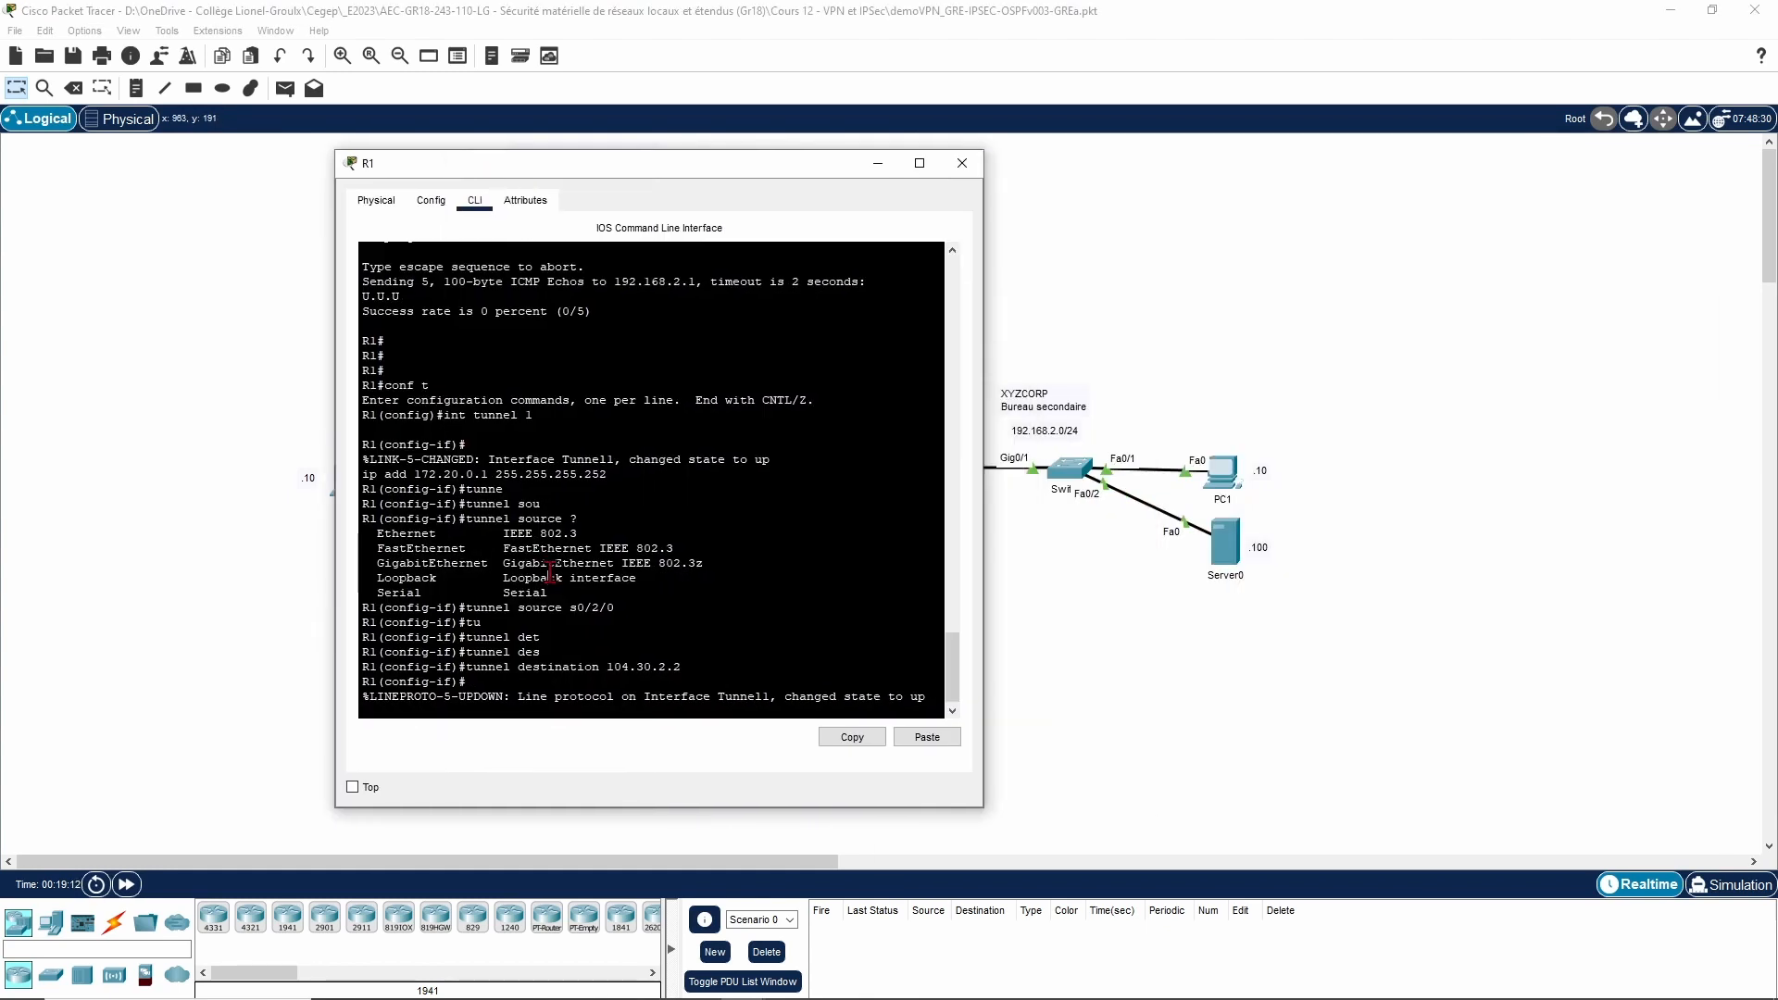
key("Return")
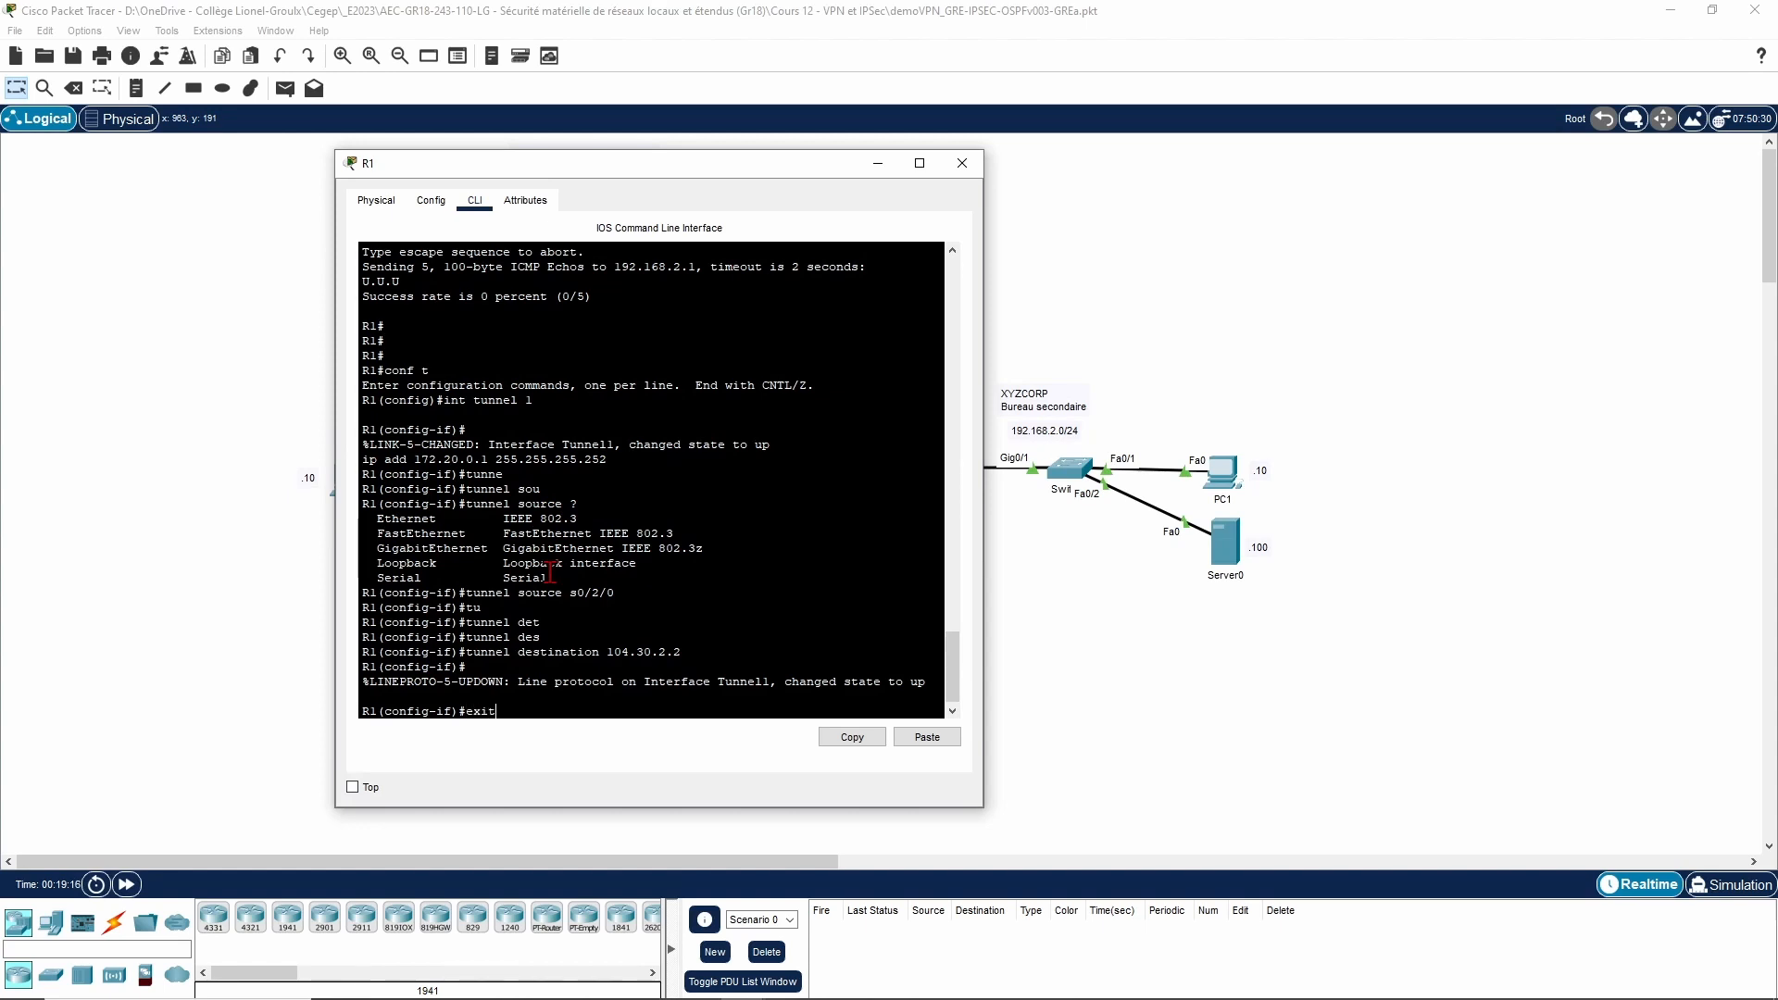
type("exit")
key("Return")
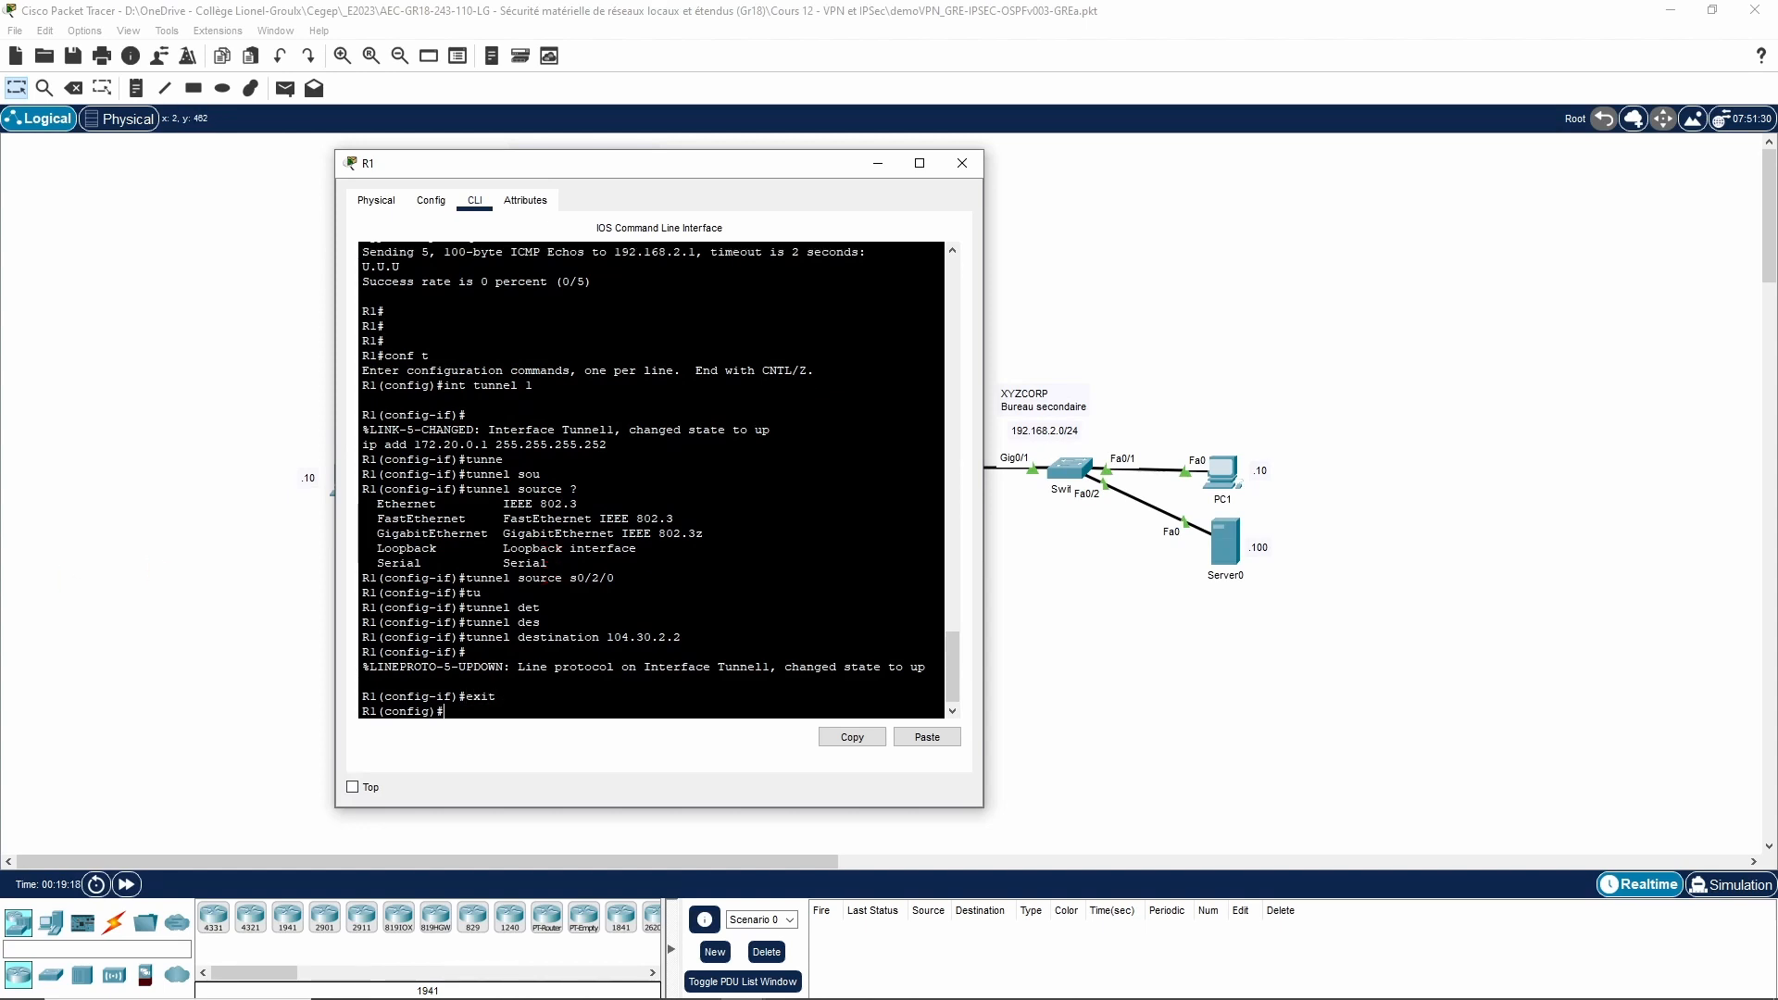
Step: Paste the OSPF process 10 configuration into R1: router ID 1.1.1.1, networks 192.168.1.0 0.0.0.255 and 172.20.0.0 0.0.0.3 in area 0
key("alt+Tab")
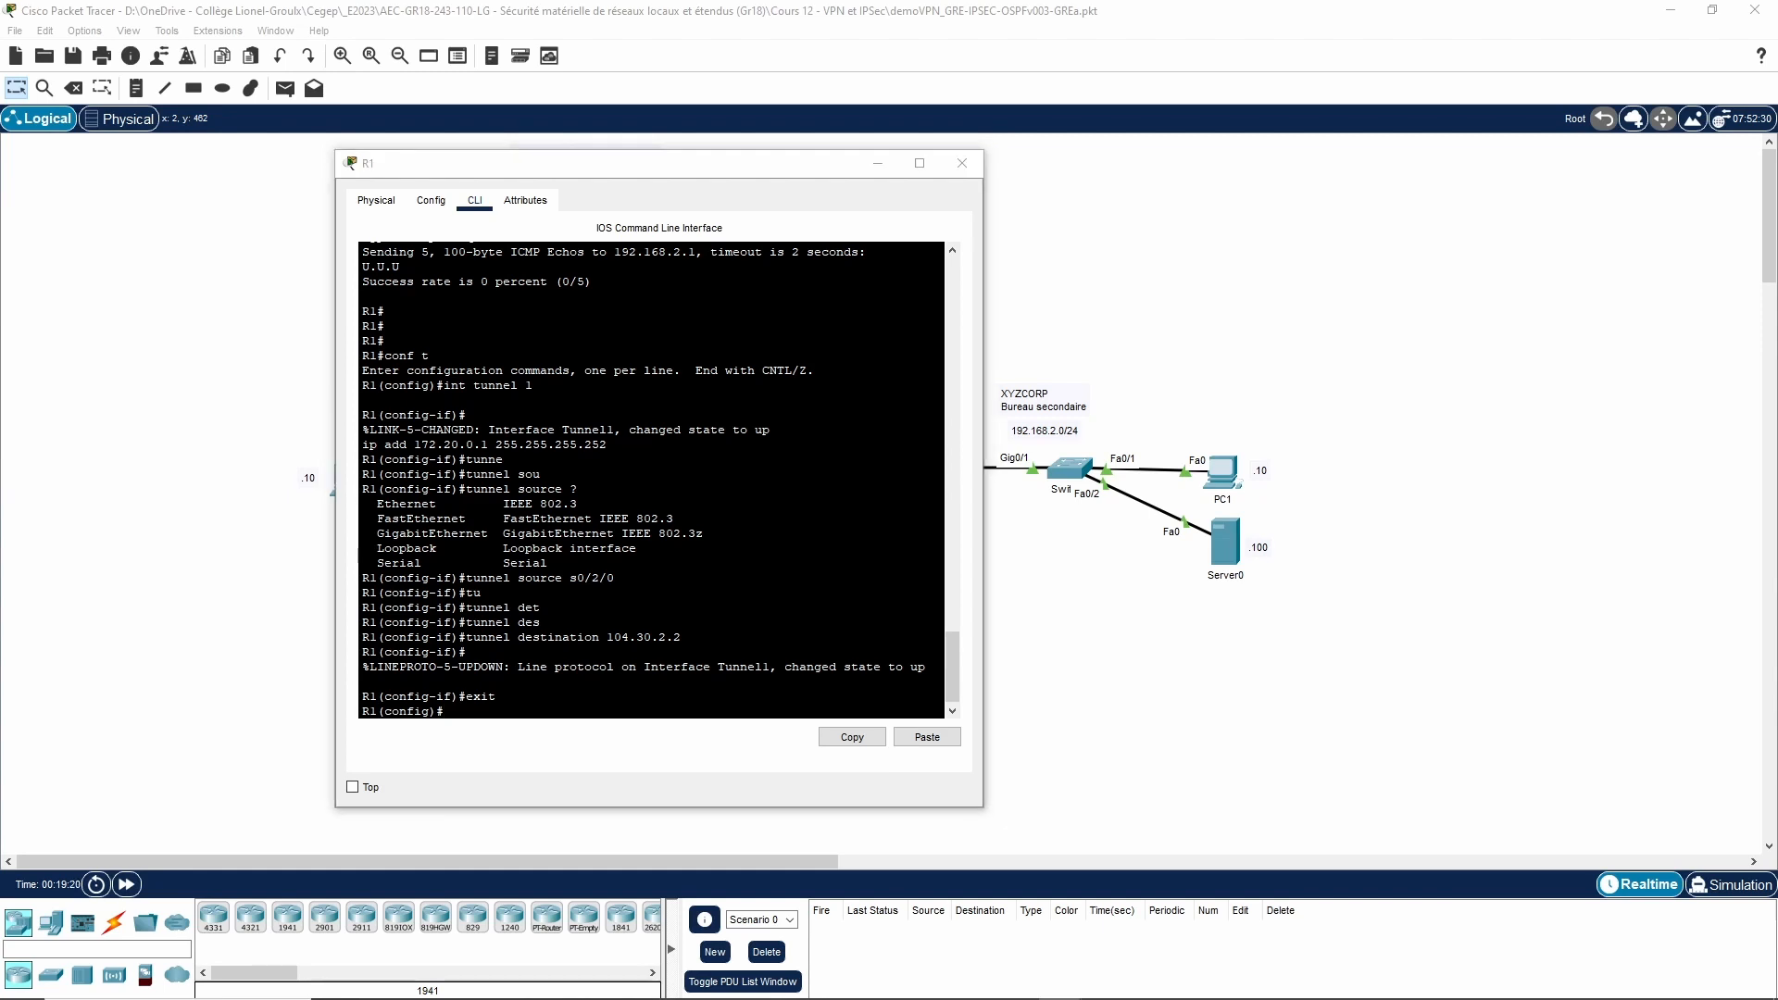
left_click(350, 630)
right_click(639, 613)
left_click(652, 643)
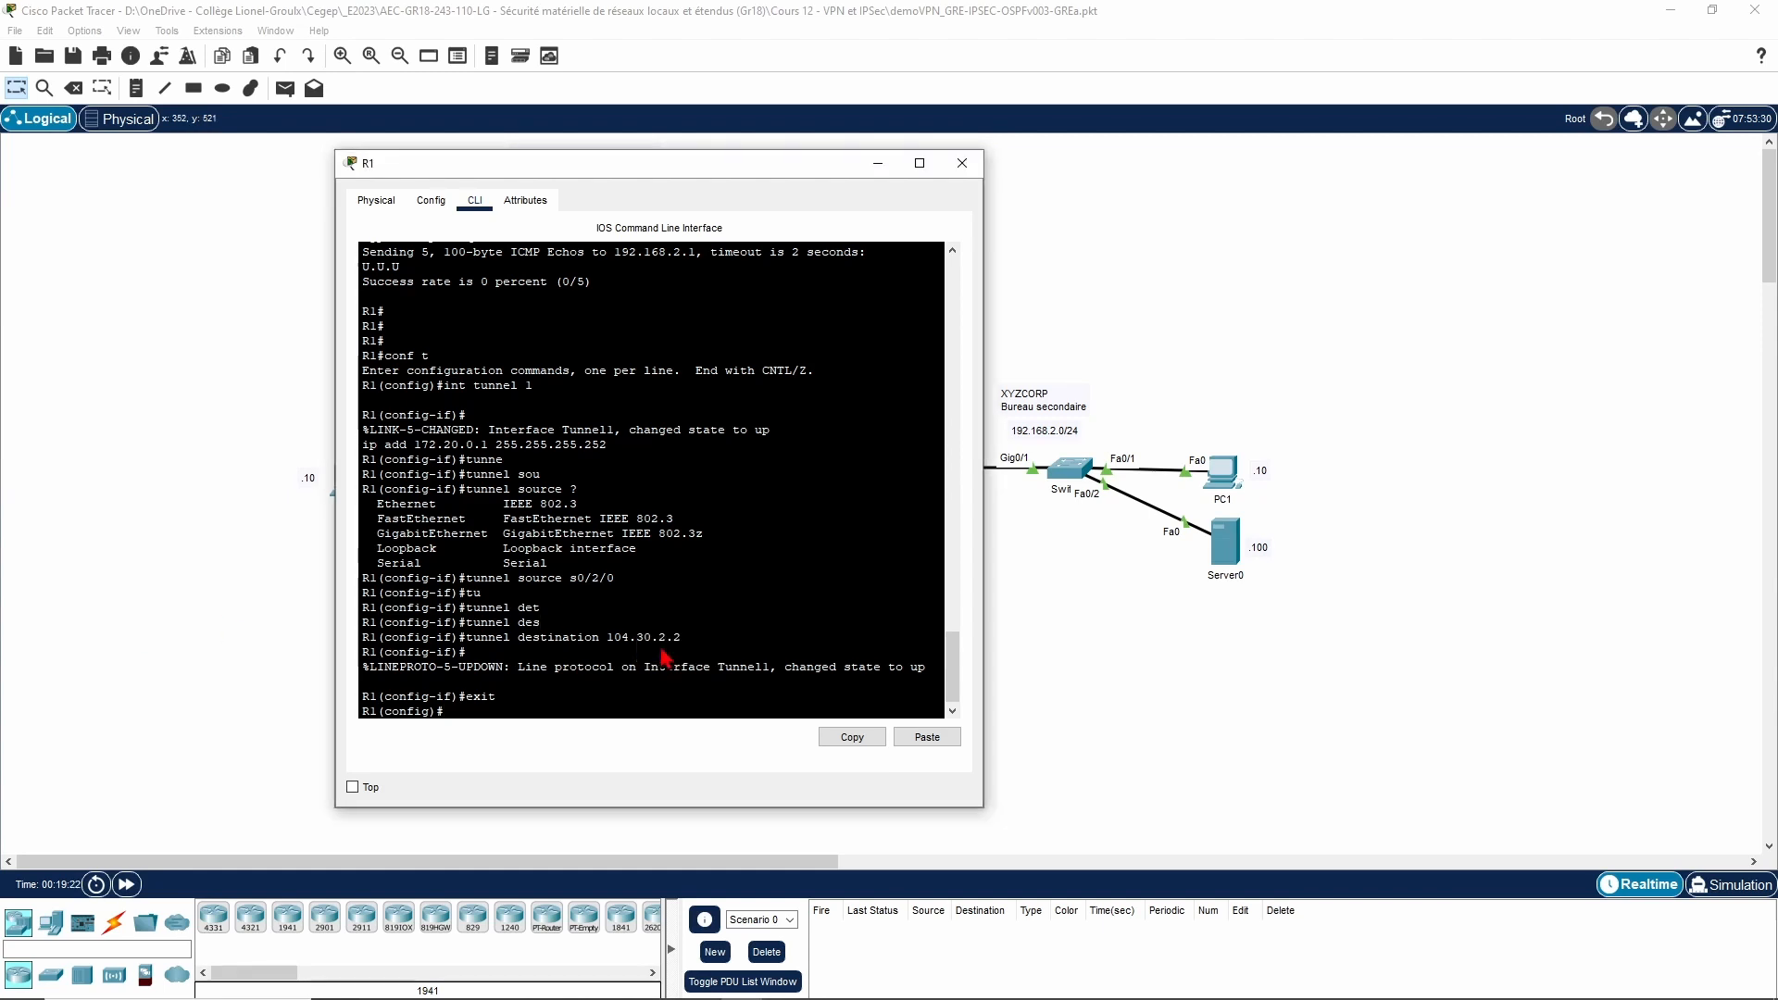
key("Return")
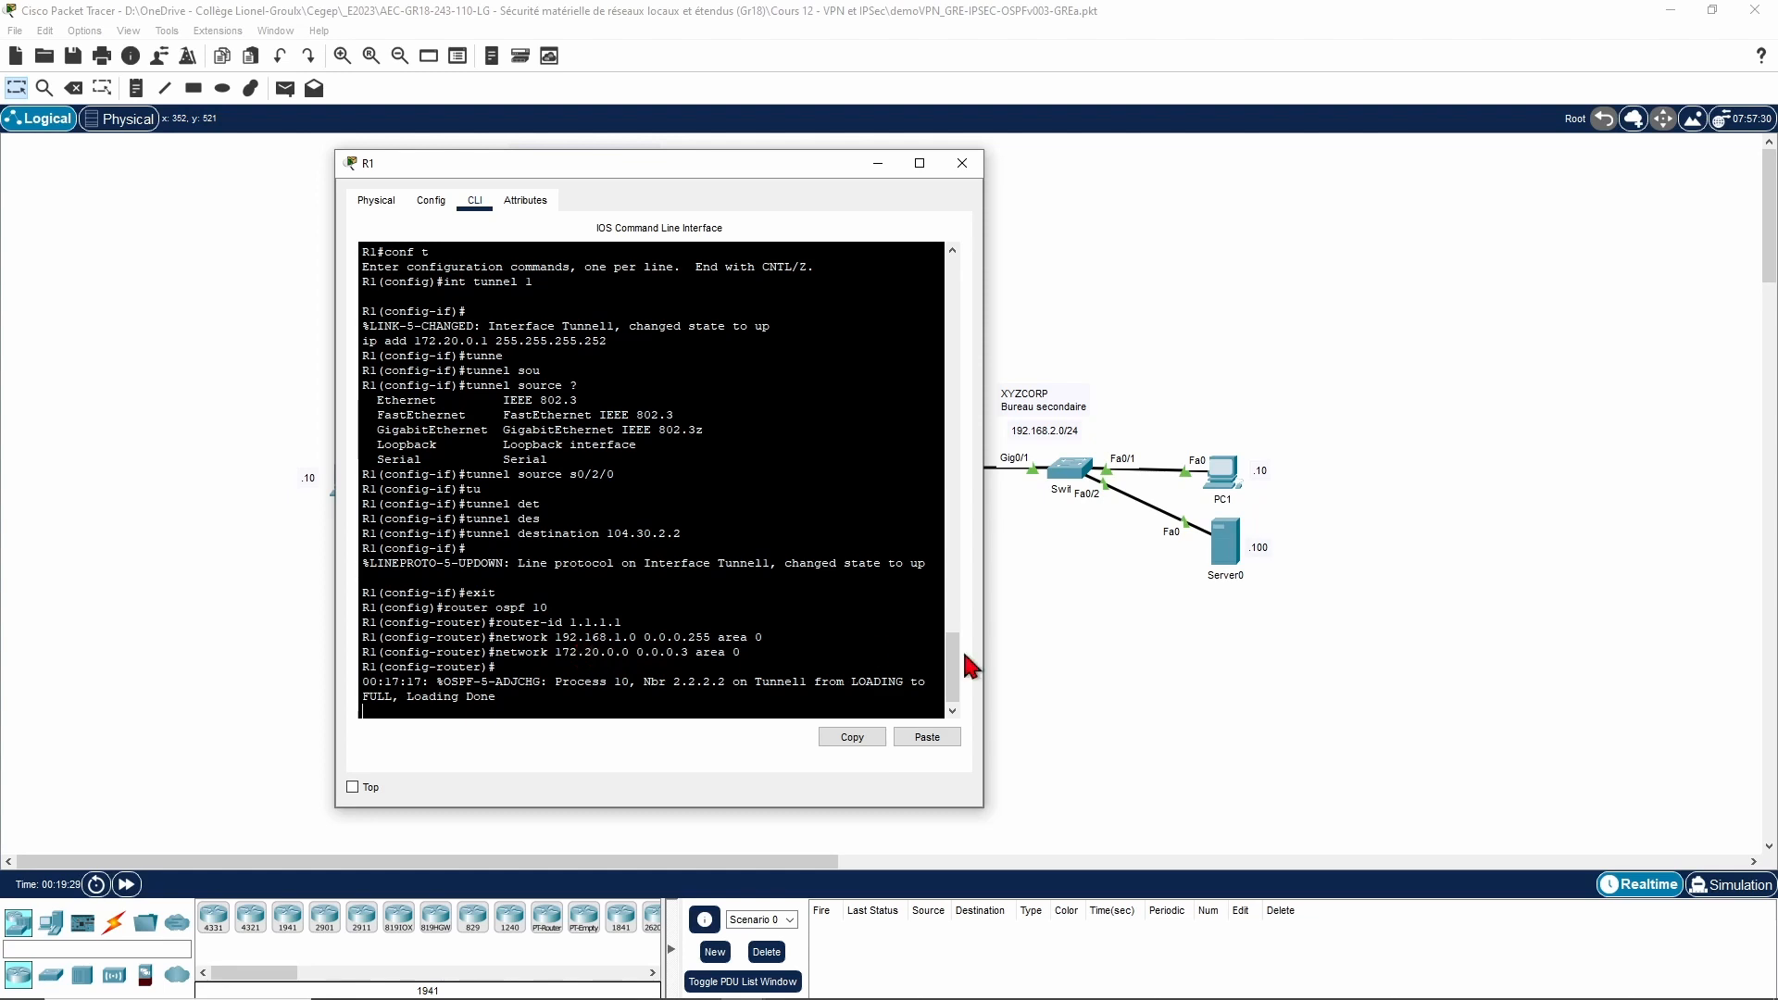
key("Return")
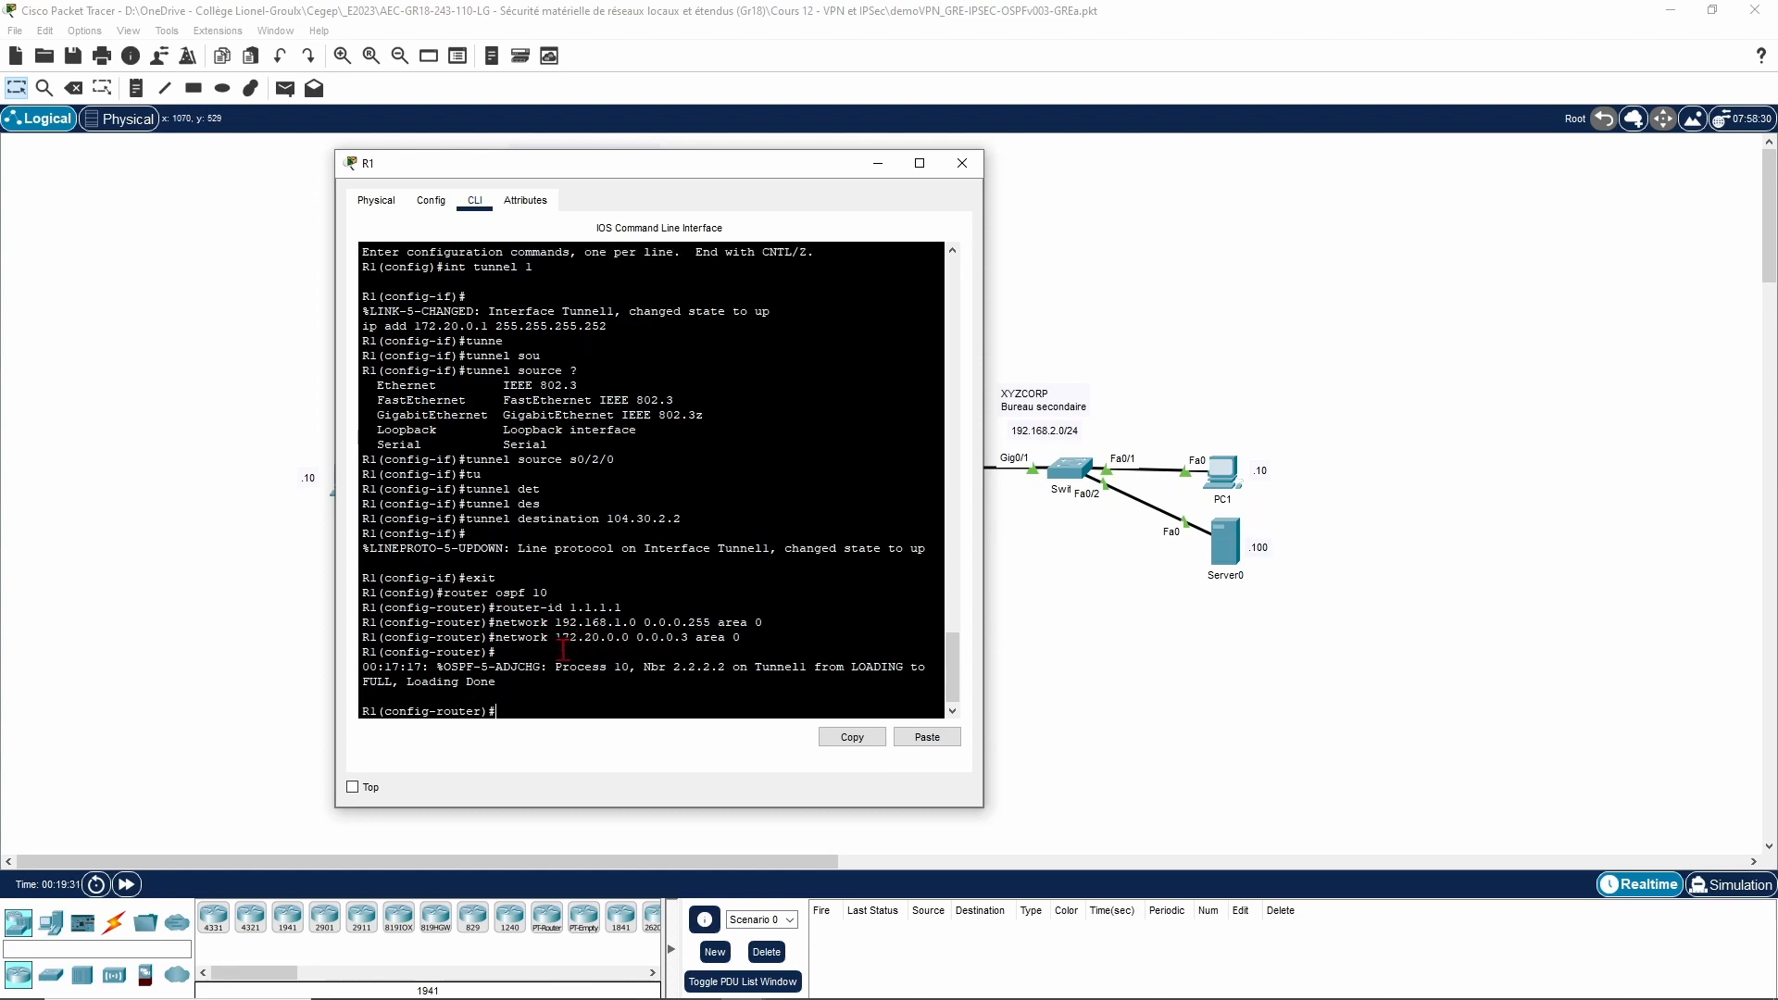
Step: Exit the OSPF router and global configuration modes on R1 to return to the privileged prompt
type("exit")
key("Return")
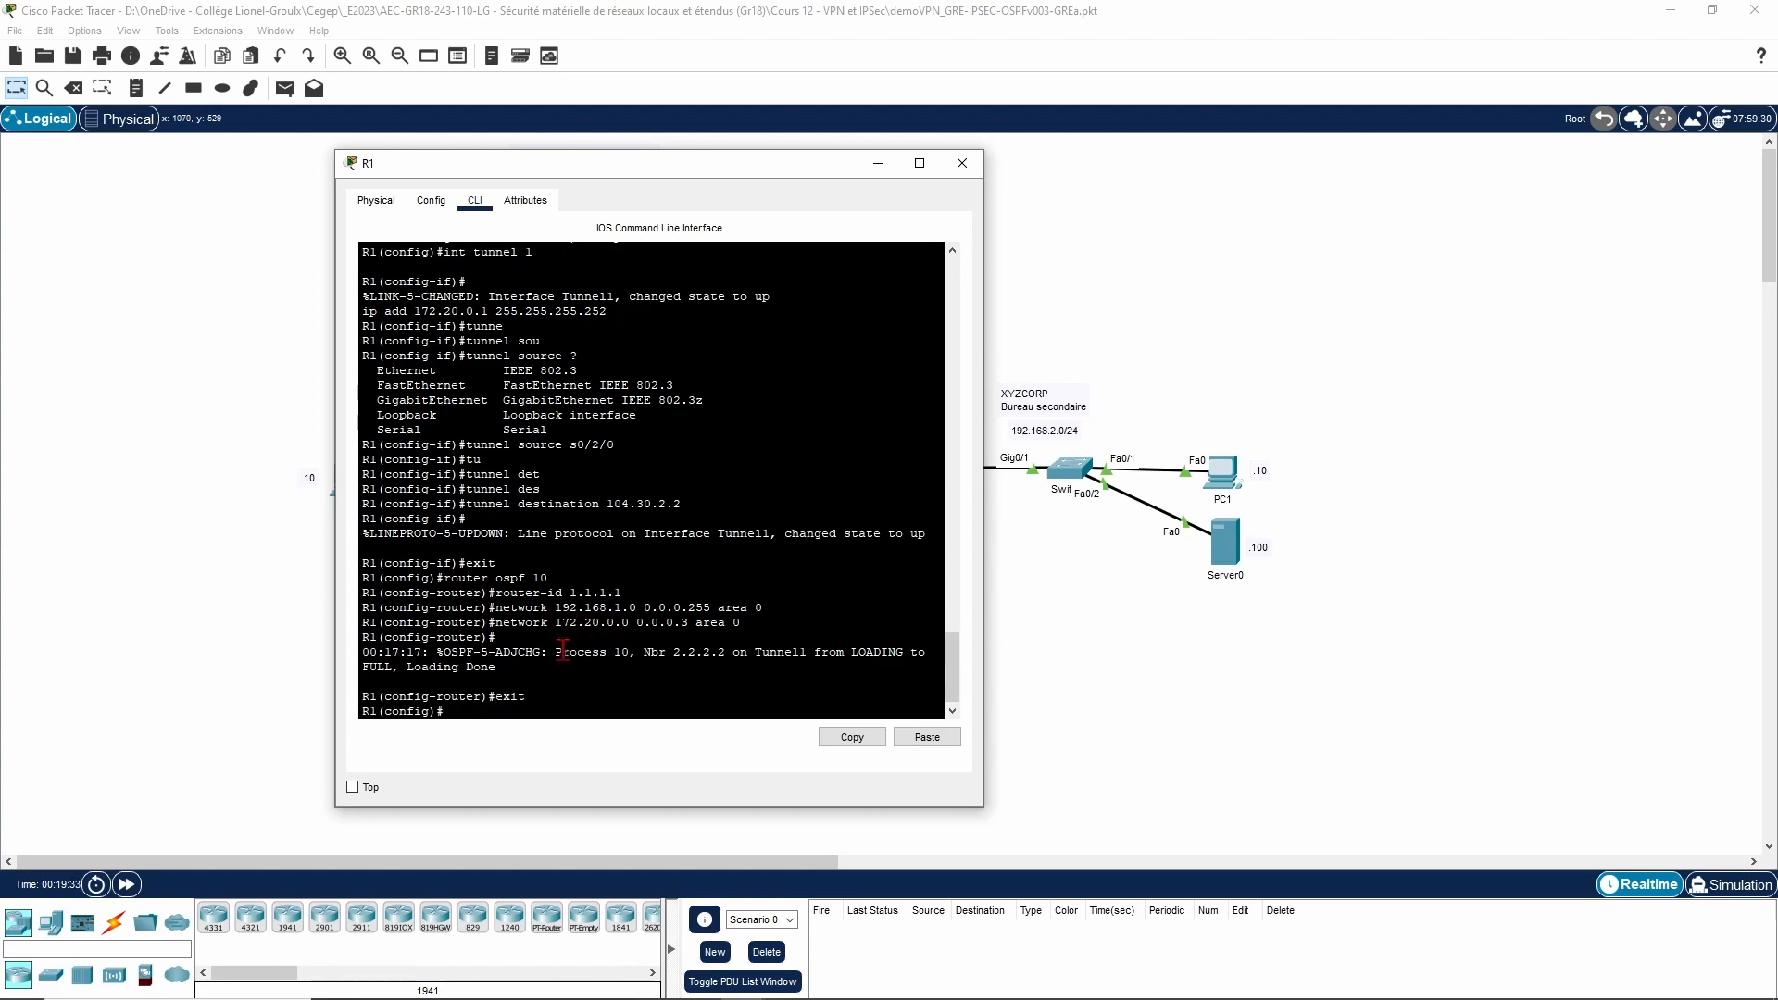
type("exit")
key("Return")
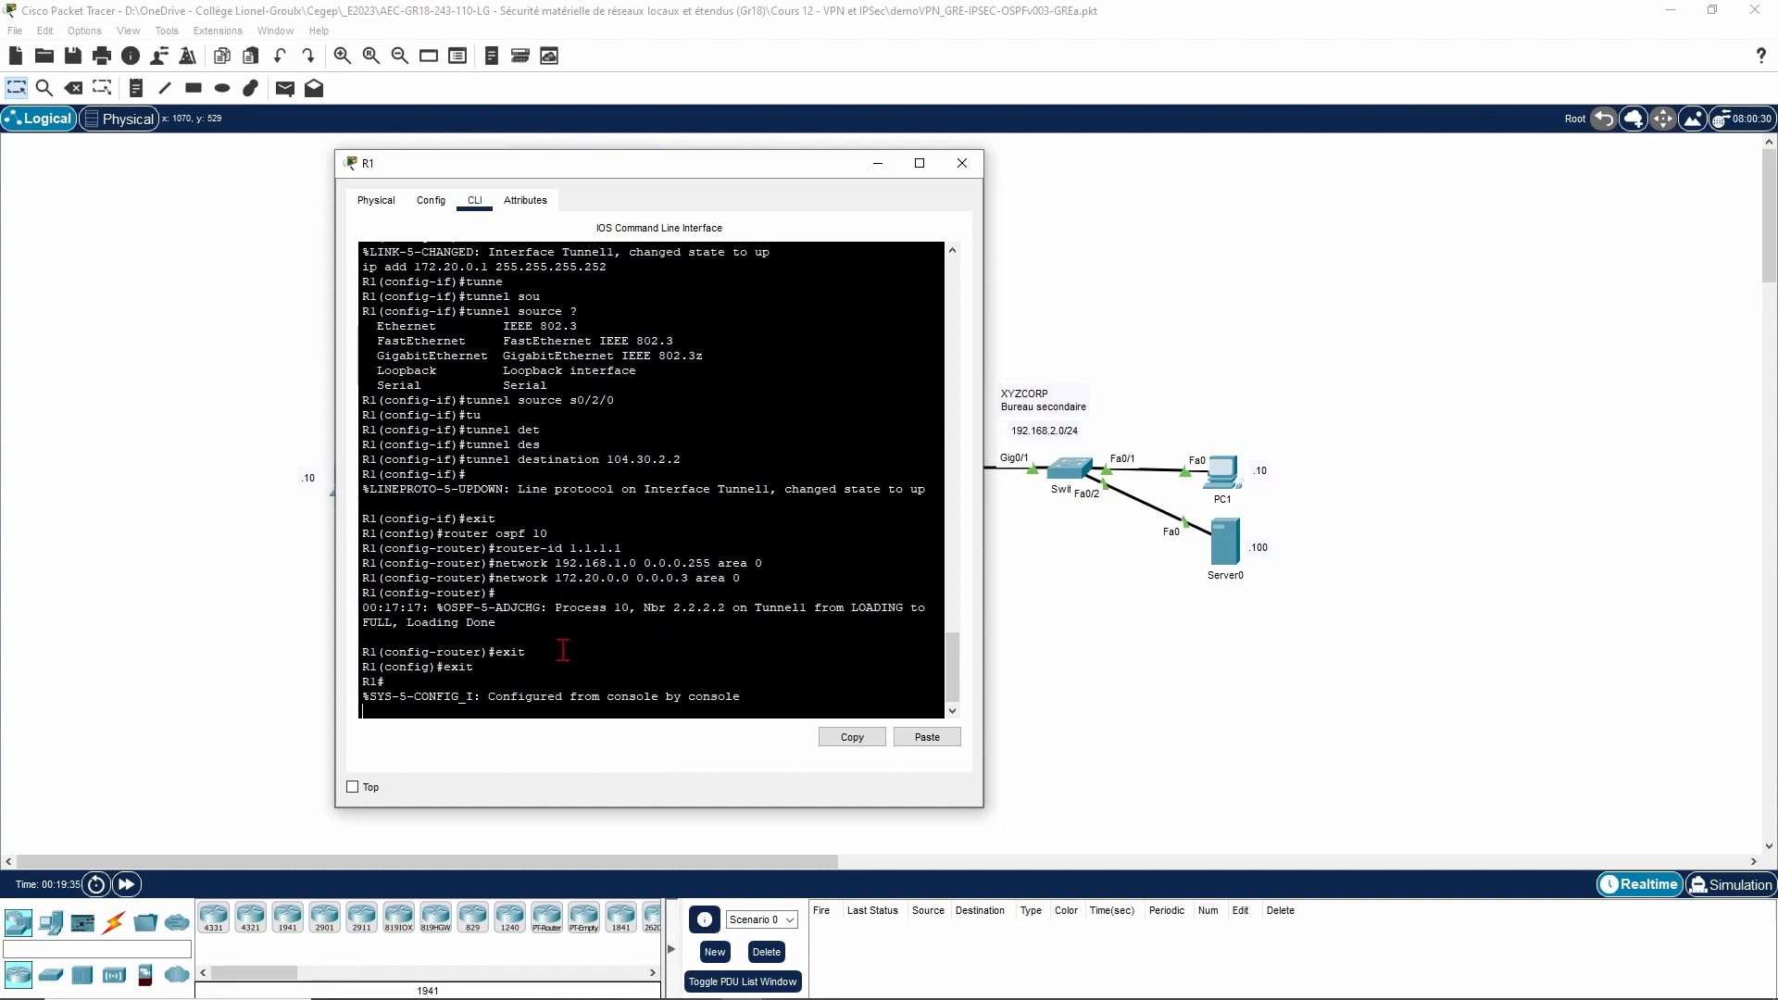
Step: Display R1's routing table with sh ip route and examine the OSPF entry for 192.168.2.0/24
type("sh ip route")
key("Return")
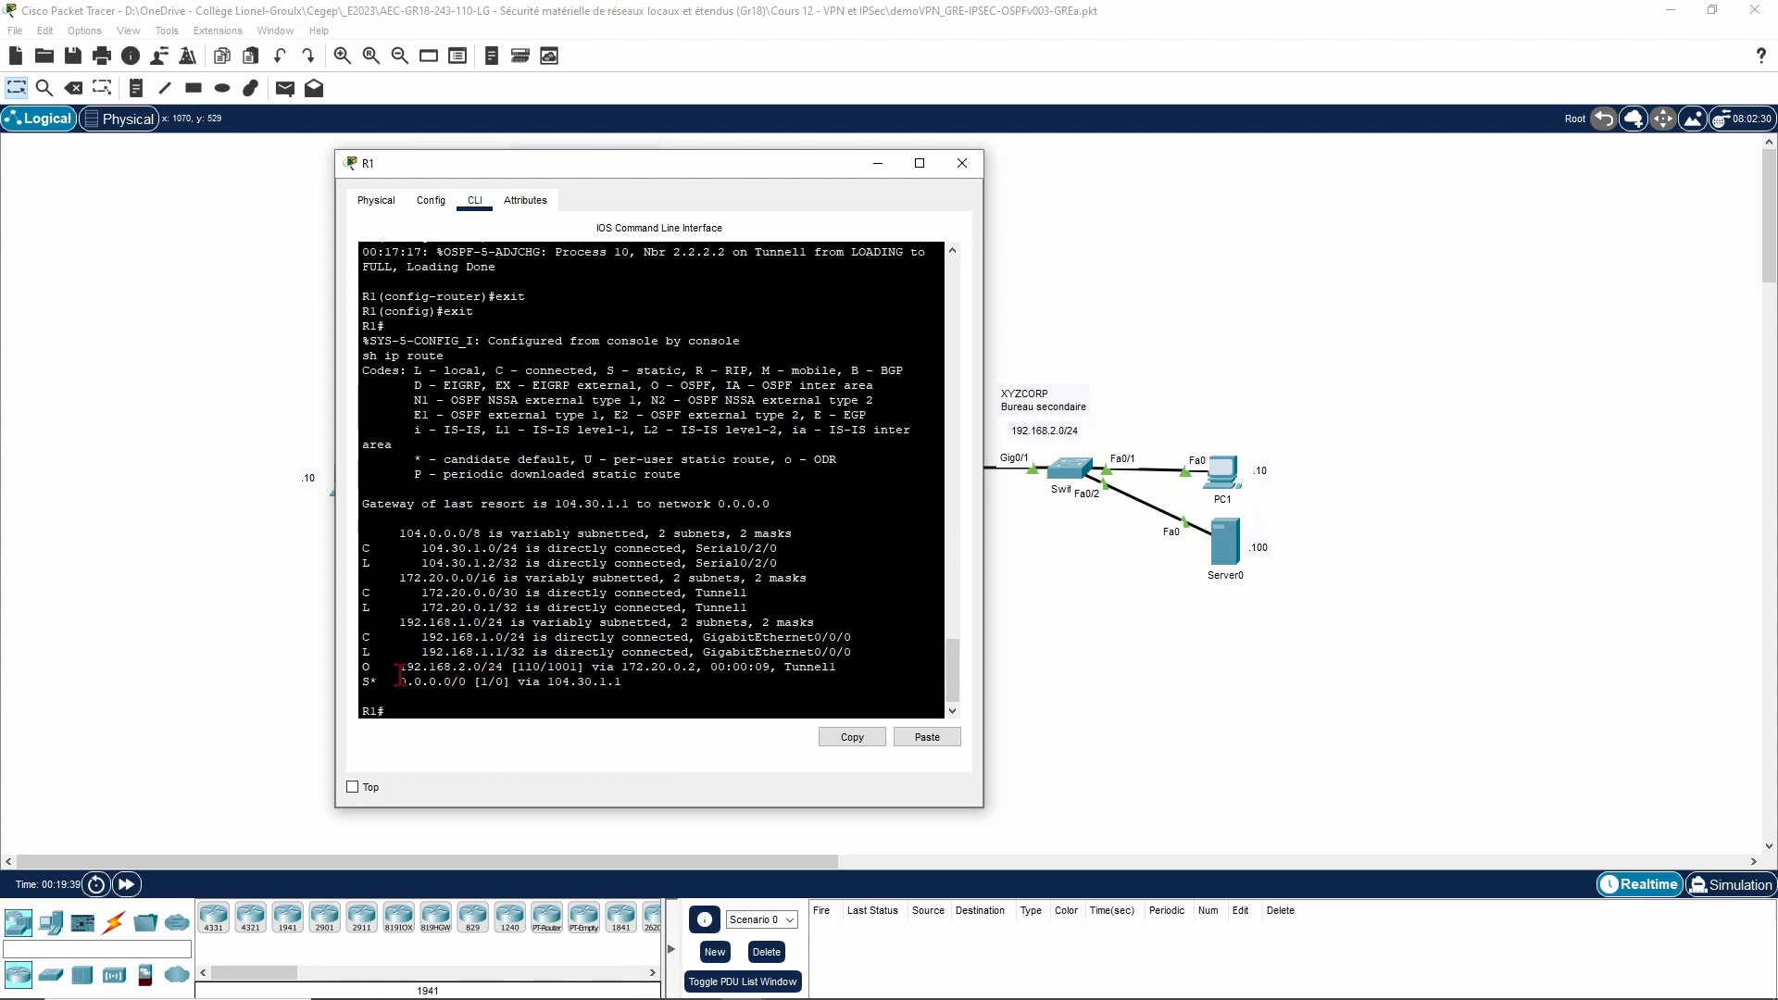
left_click_drag(363, 665, 838, 667)
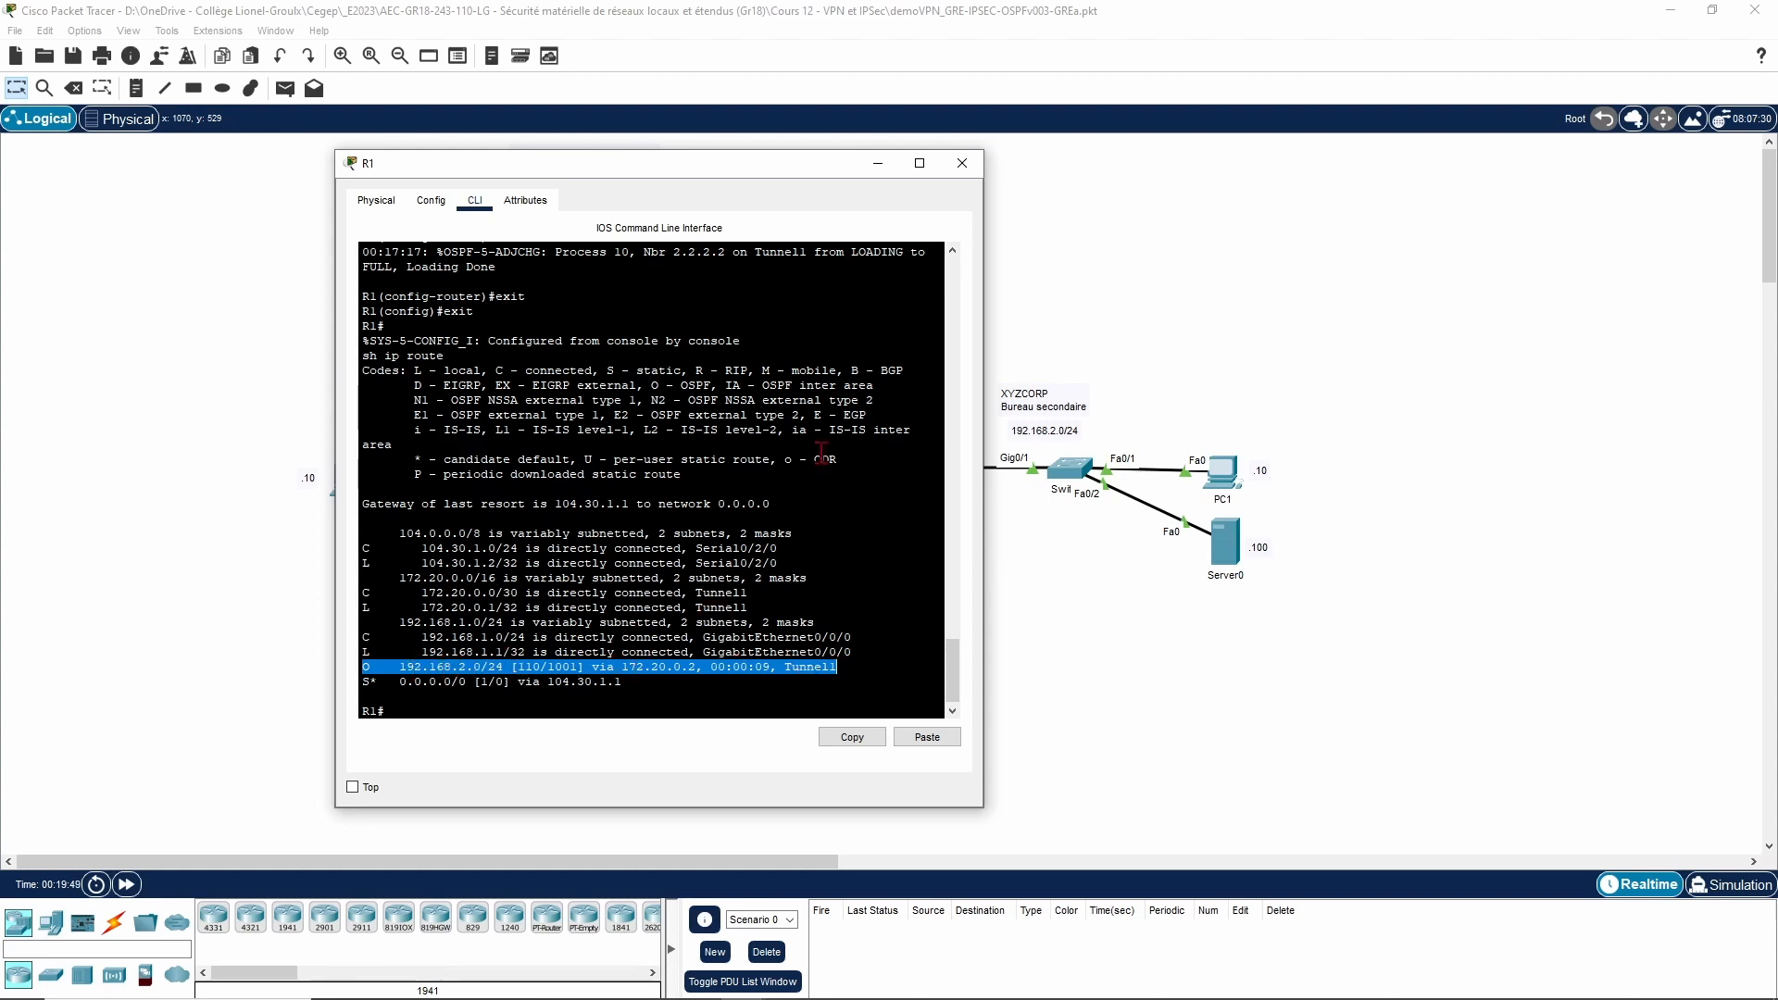
left_click(604, 692)
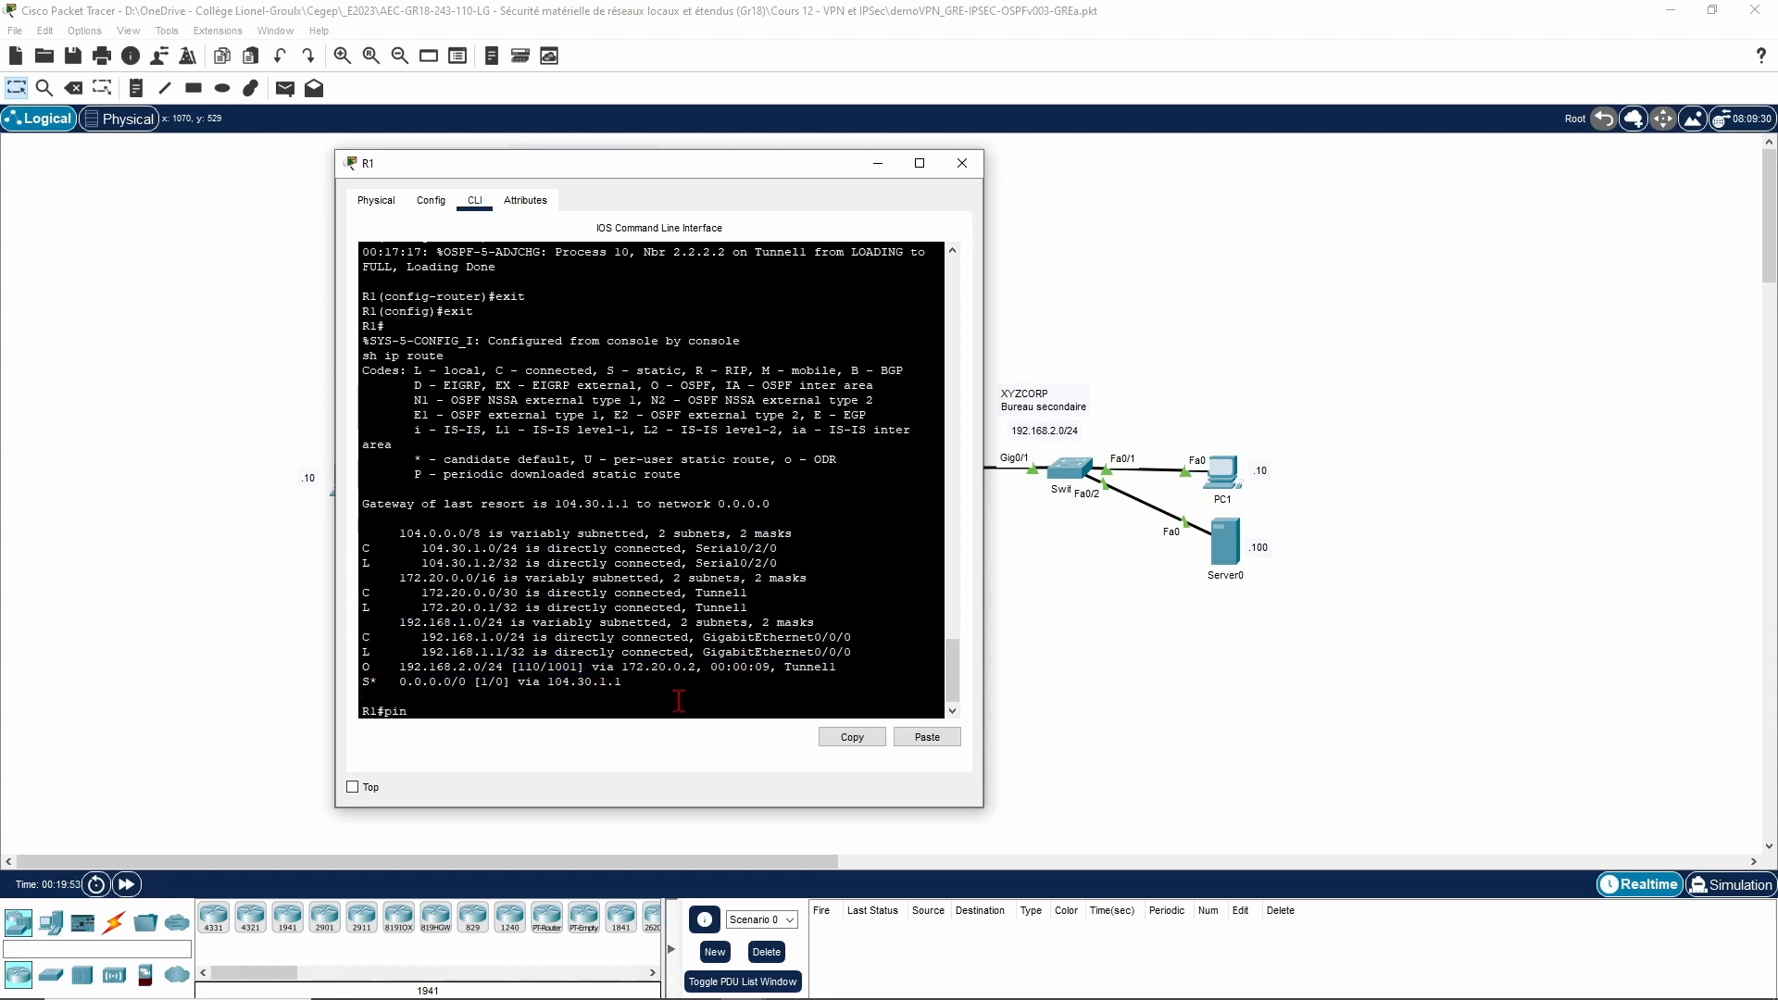
Step: Ping 192.168.2.1 from R1 to test reachability of the secondary office, and minimize R1's window
type("ping 1")
key("BackSpace")
key("BackSpace")
key("BackSpace")
type("192.168.2.1")
key("Return")
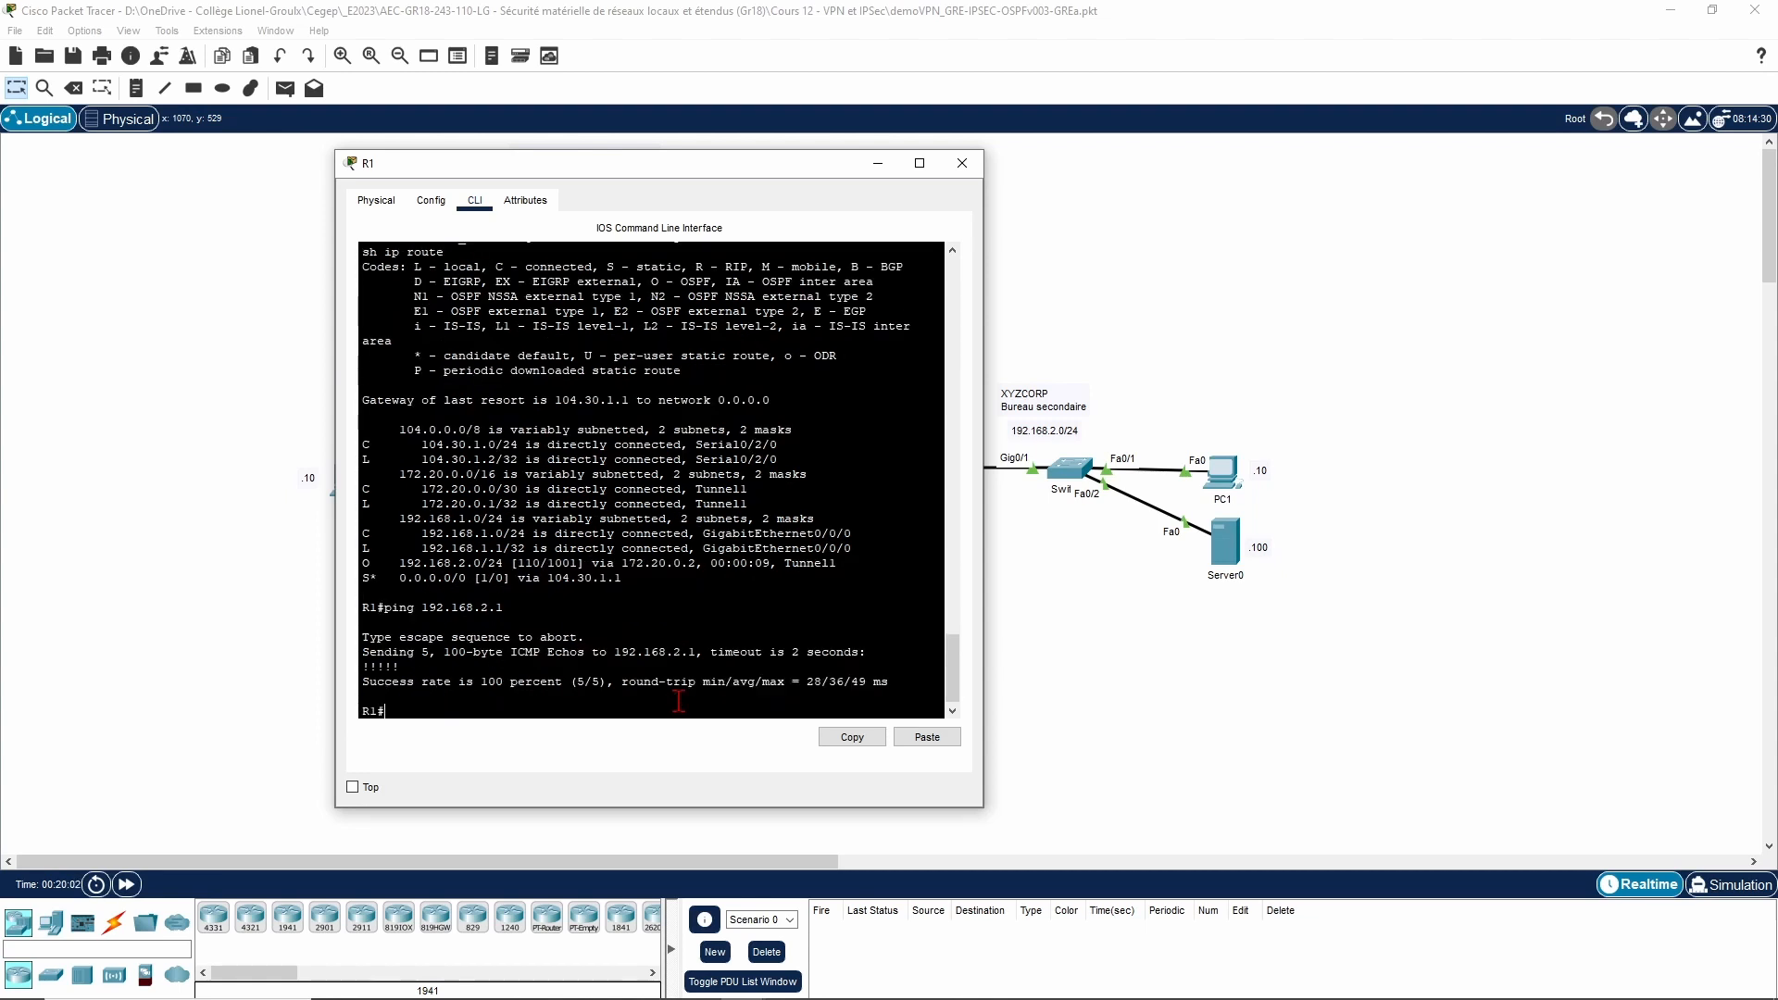
left_click(878, 163)
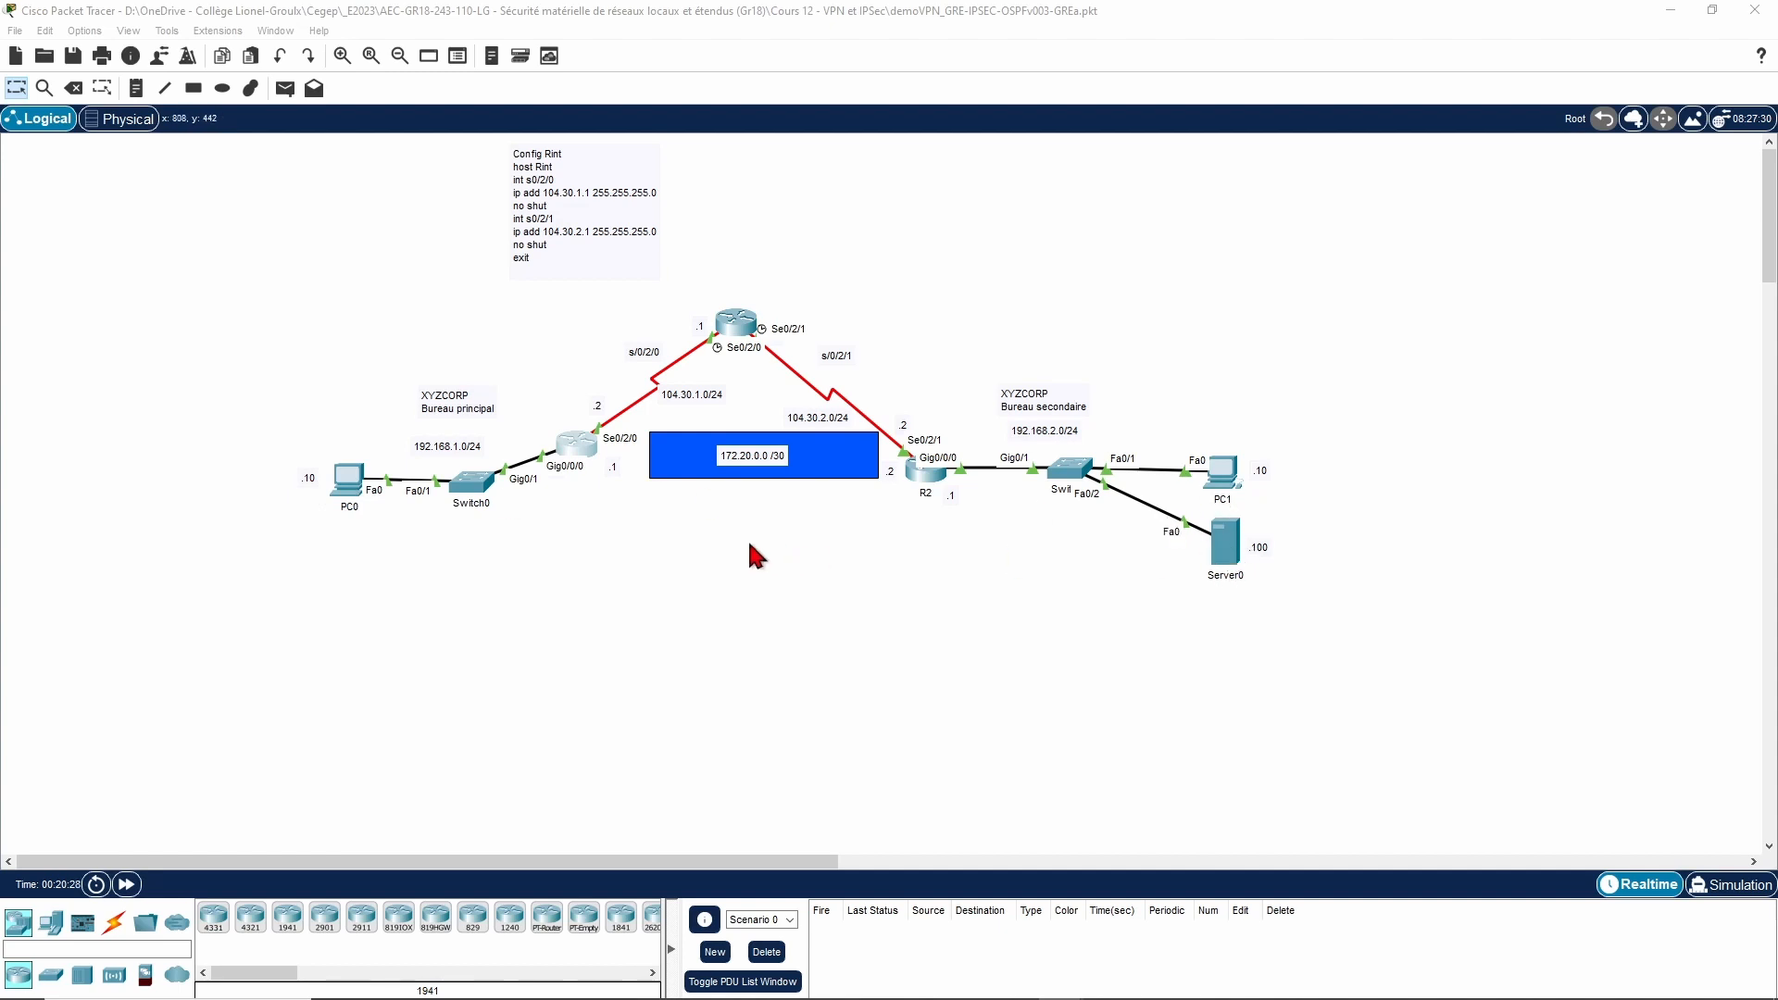
Step: Check the IPv4 address in PC0's IP configuration and close that configuration view
left_click(351, 480)
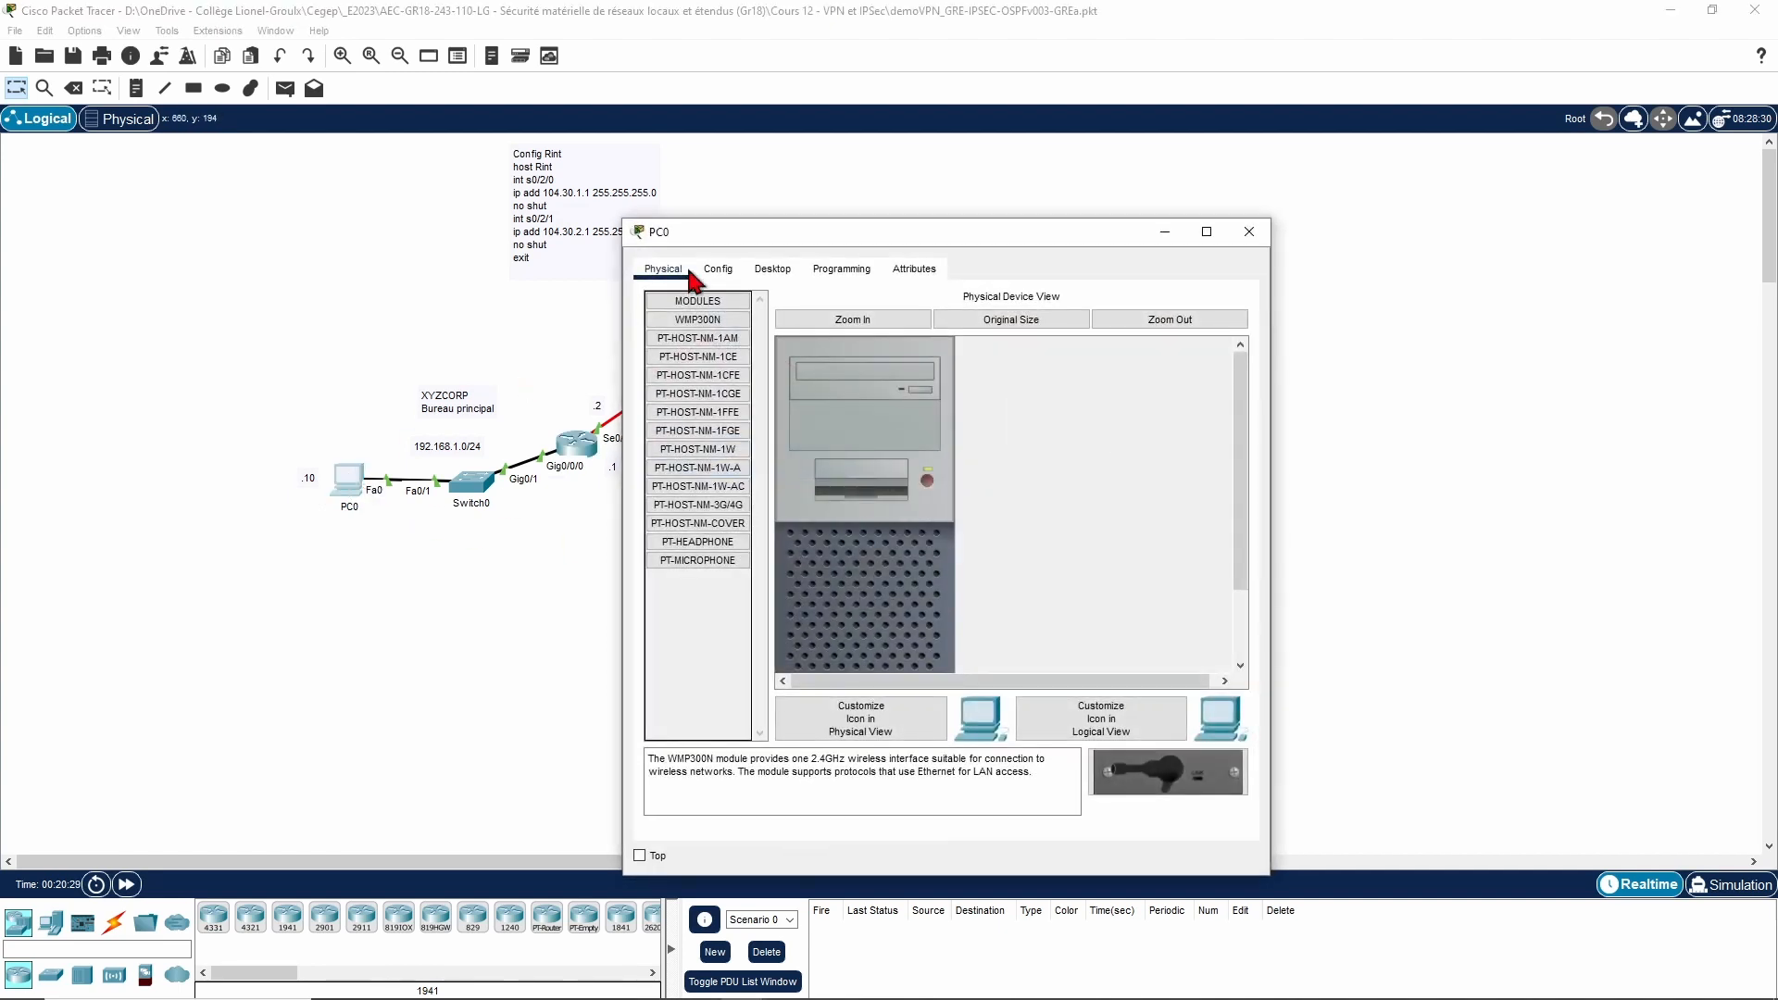
left_click_drag(701, 226, 625, 191)
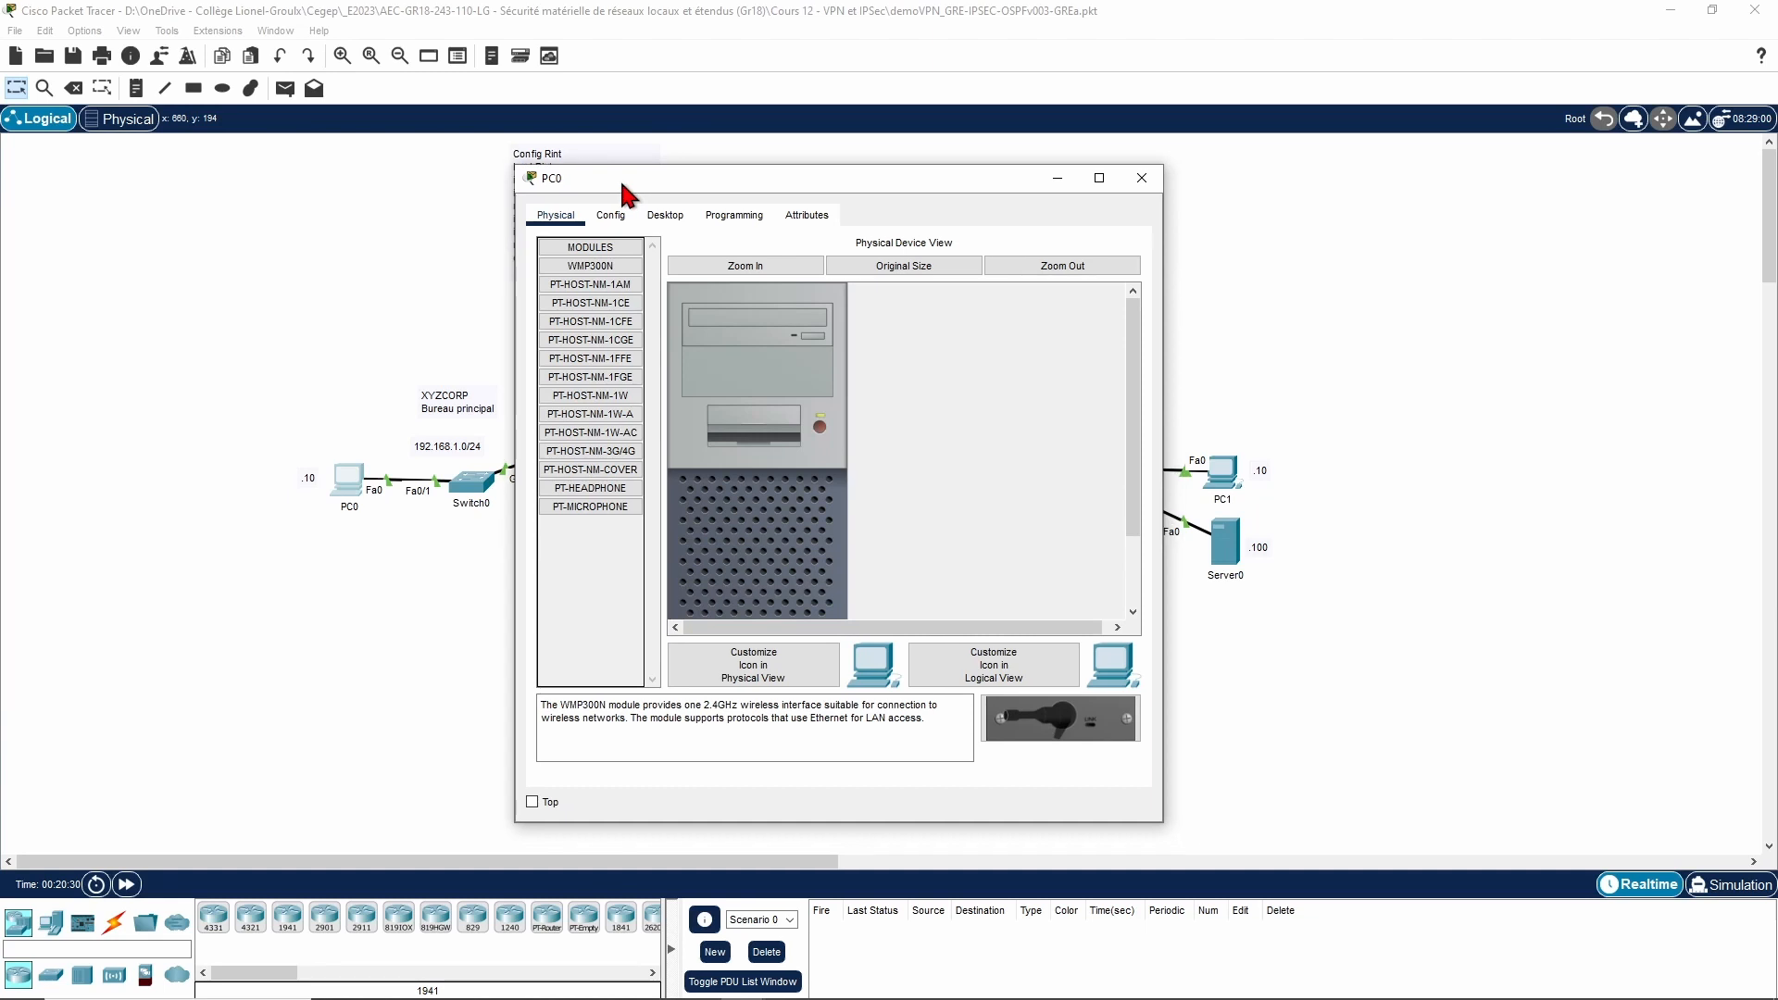
left_click(665, 215)
left_click(595, 315)
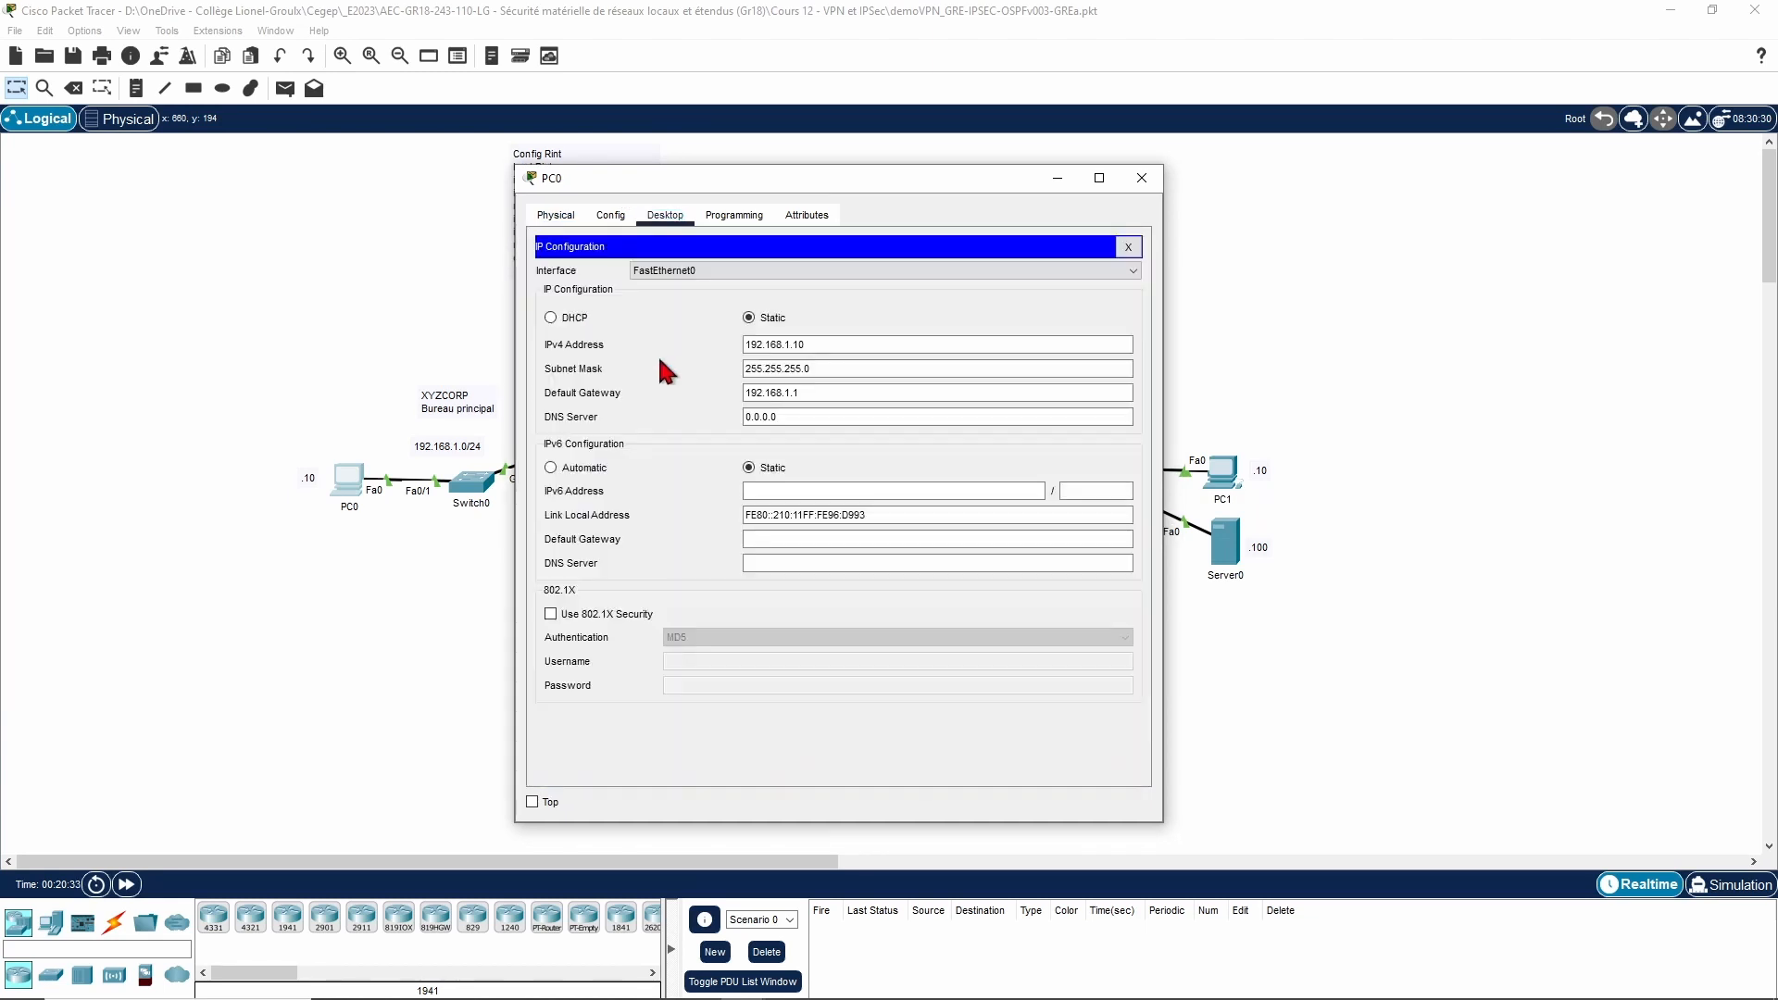
left_click_drag(936, 347, 662, 366)
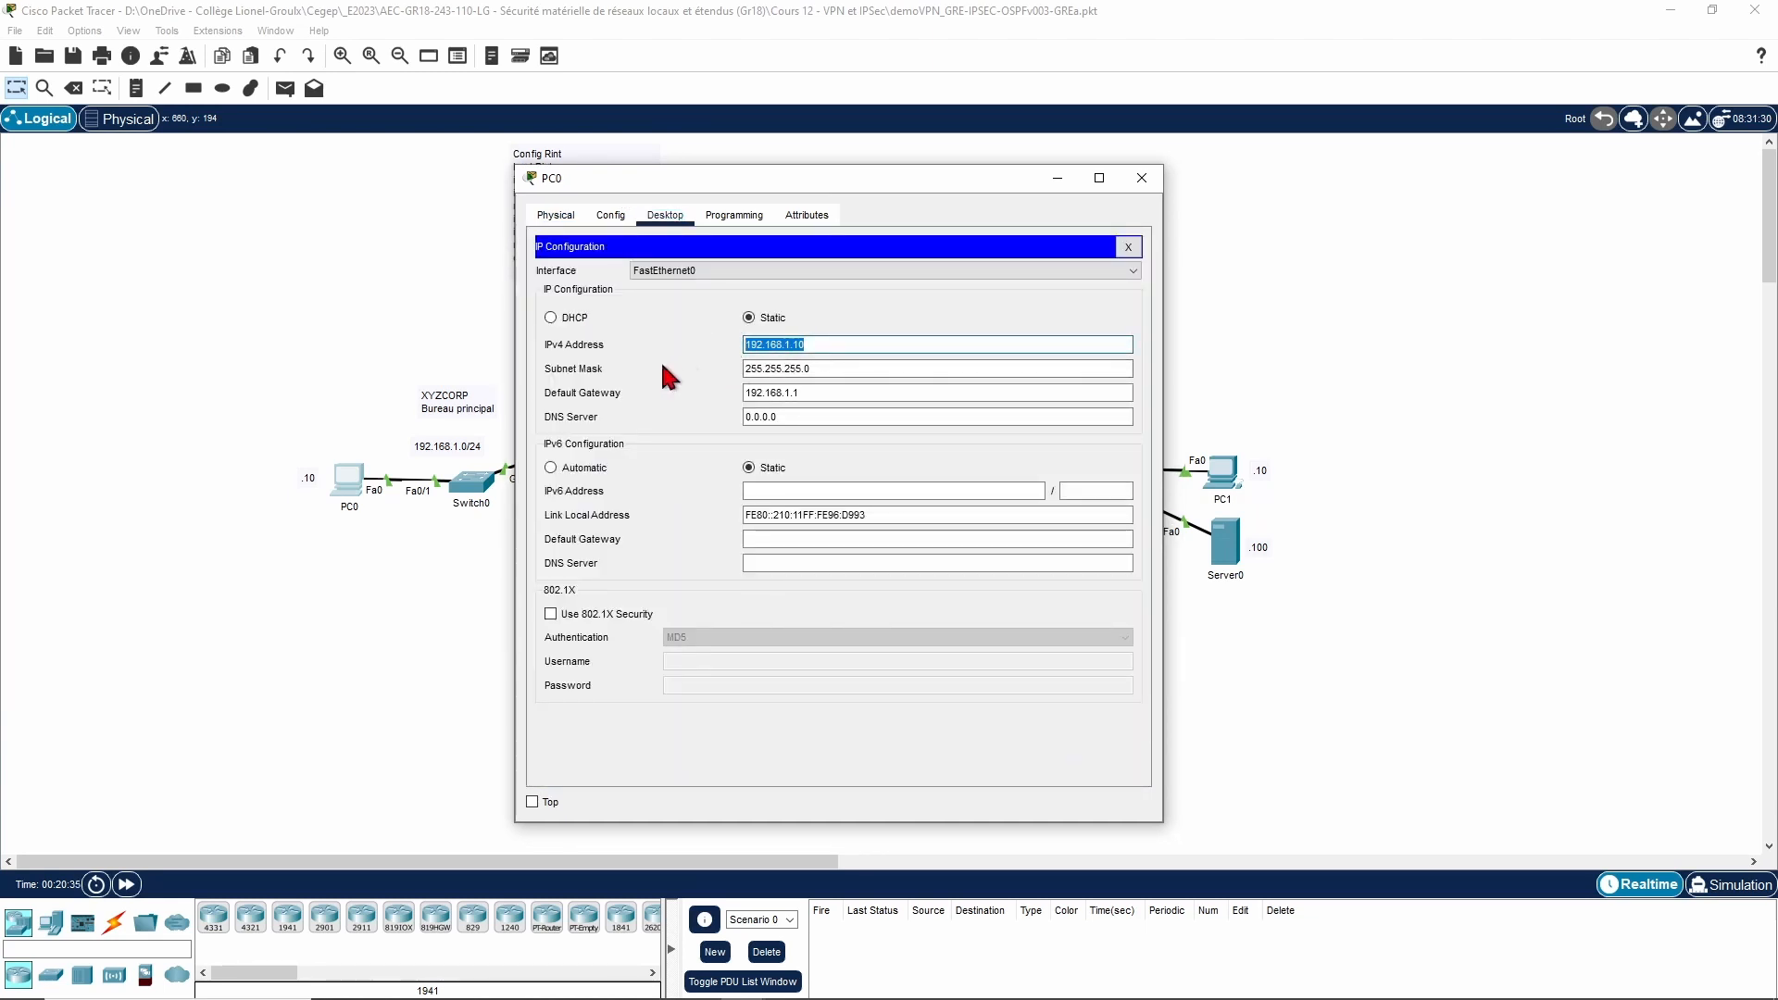
left_click(1127, 247)
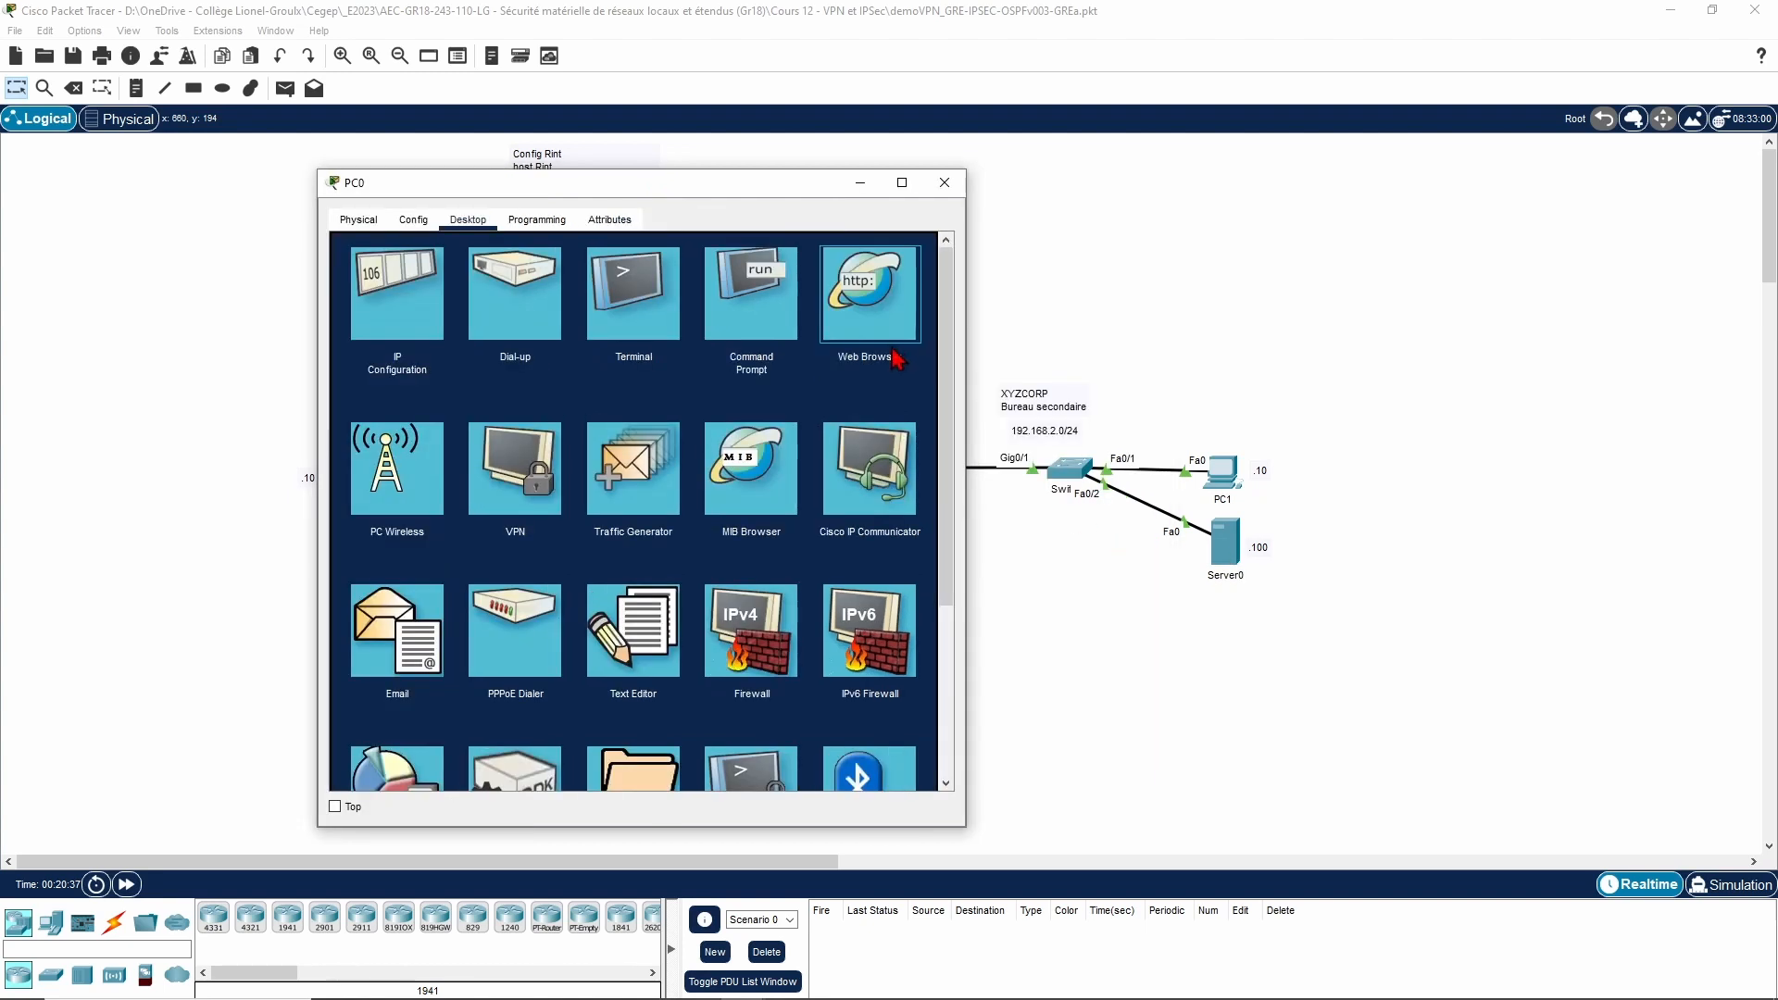
Step: Open the web browser on PC0 and enter 192.168.2.100 as the URL
left_click(892, 343)
left_click(595, 273)
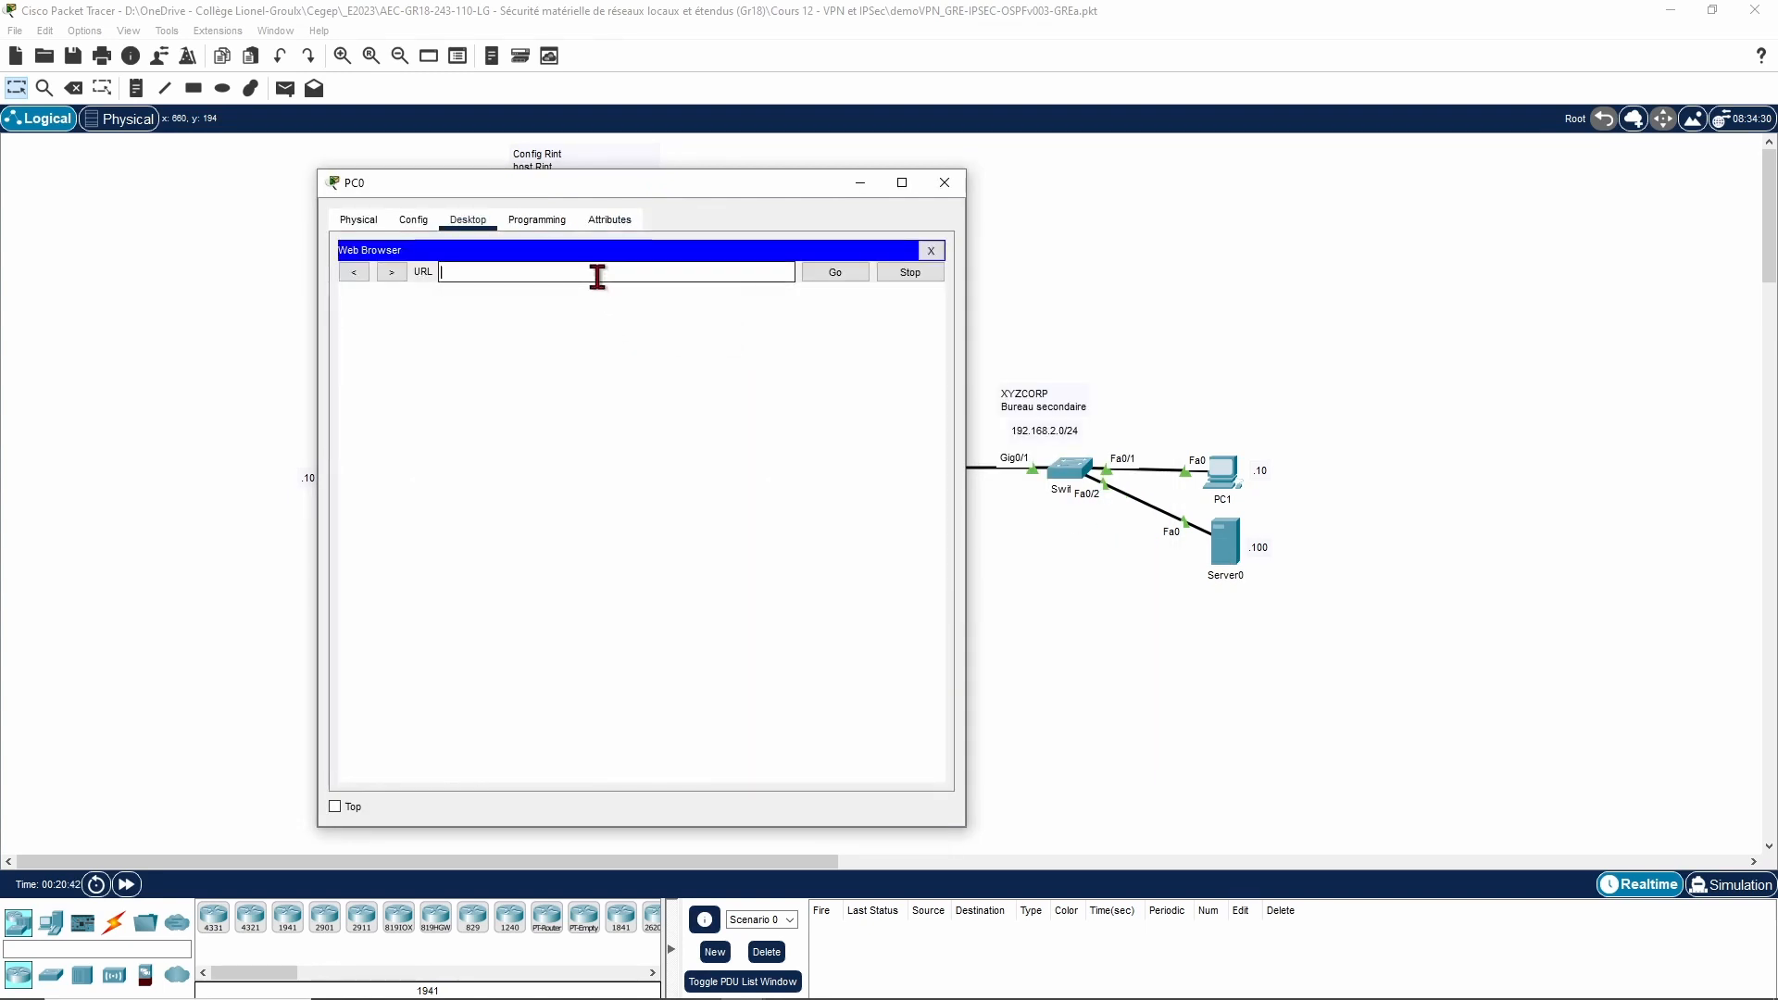
type("192")
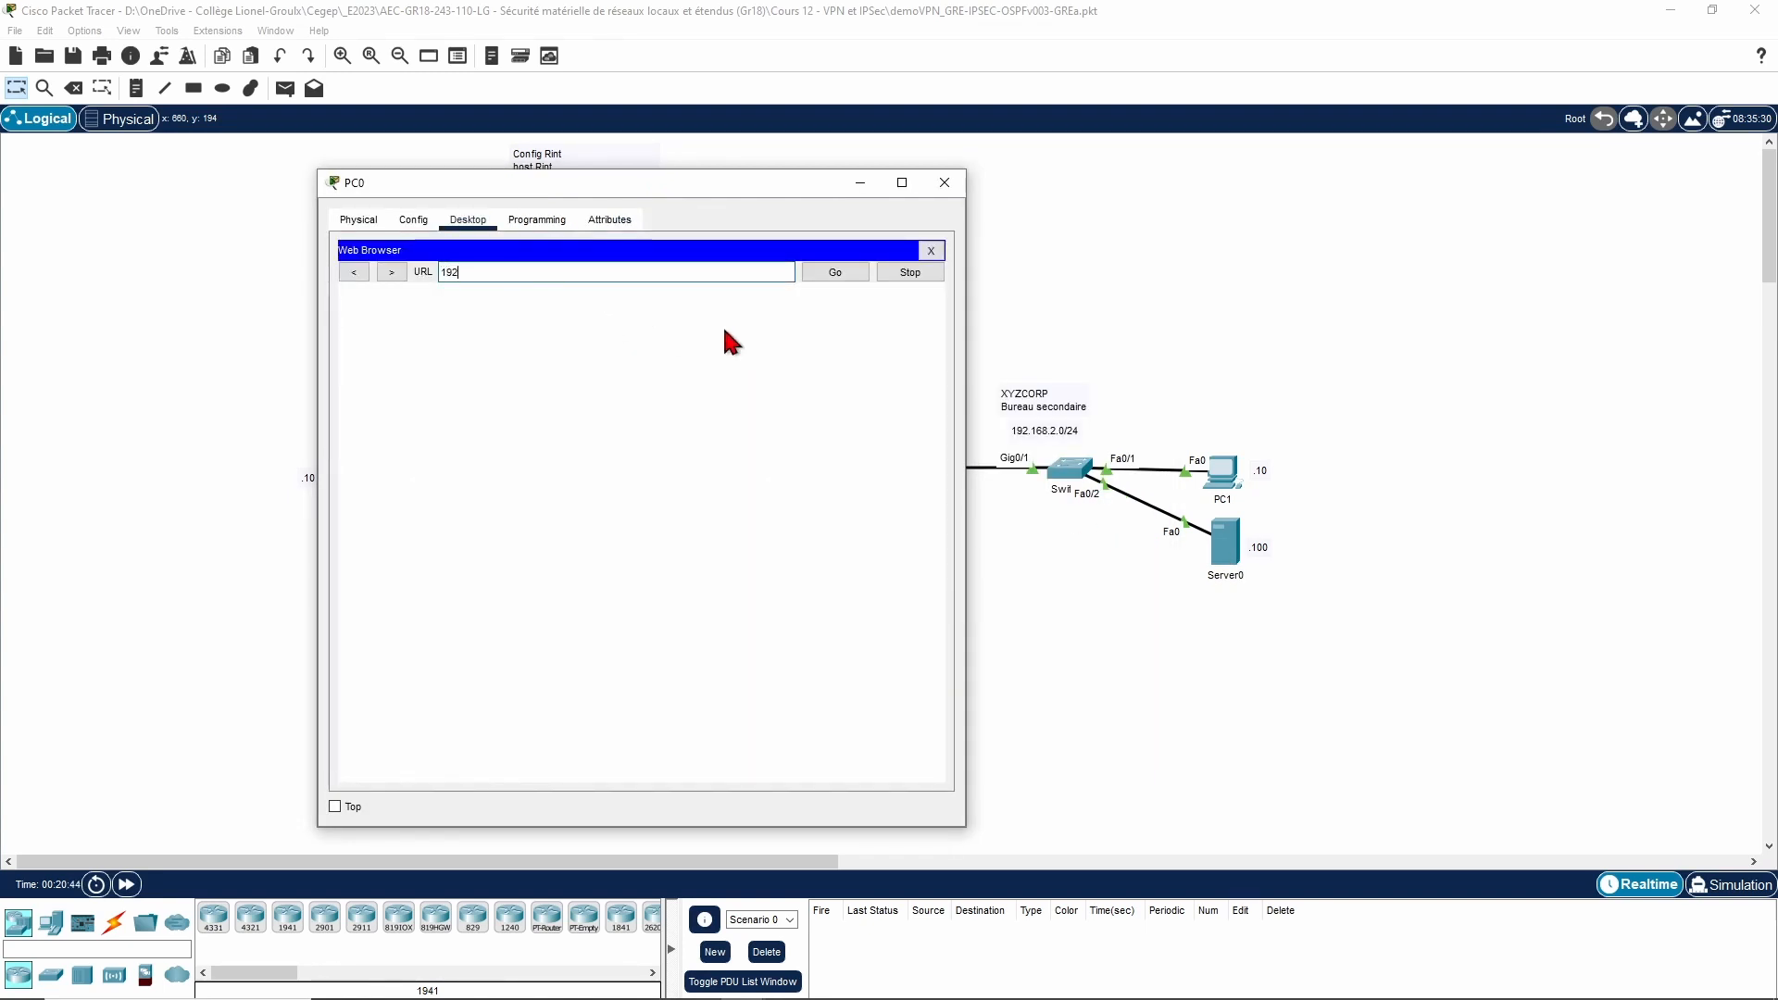
type(".168.2.100")
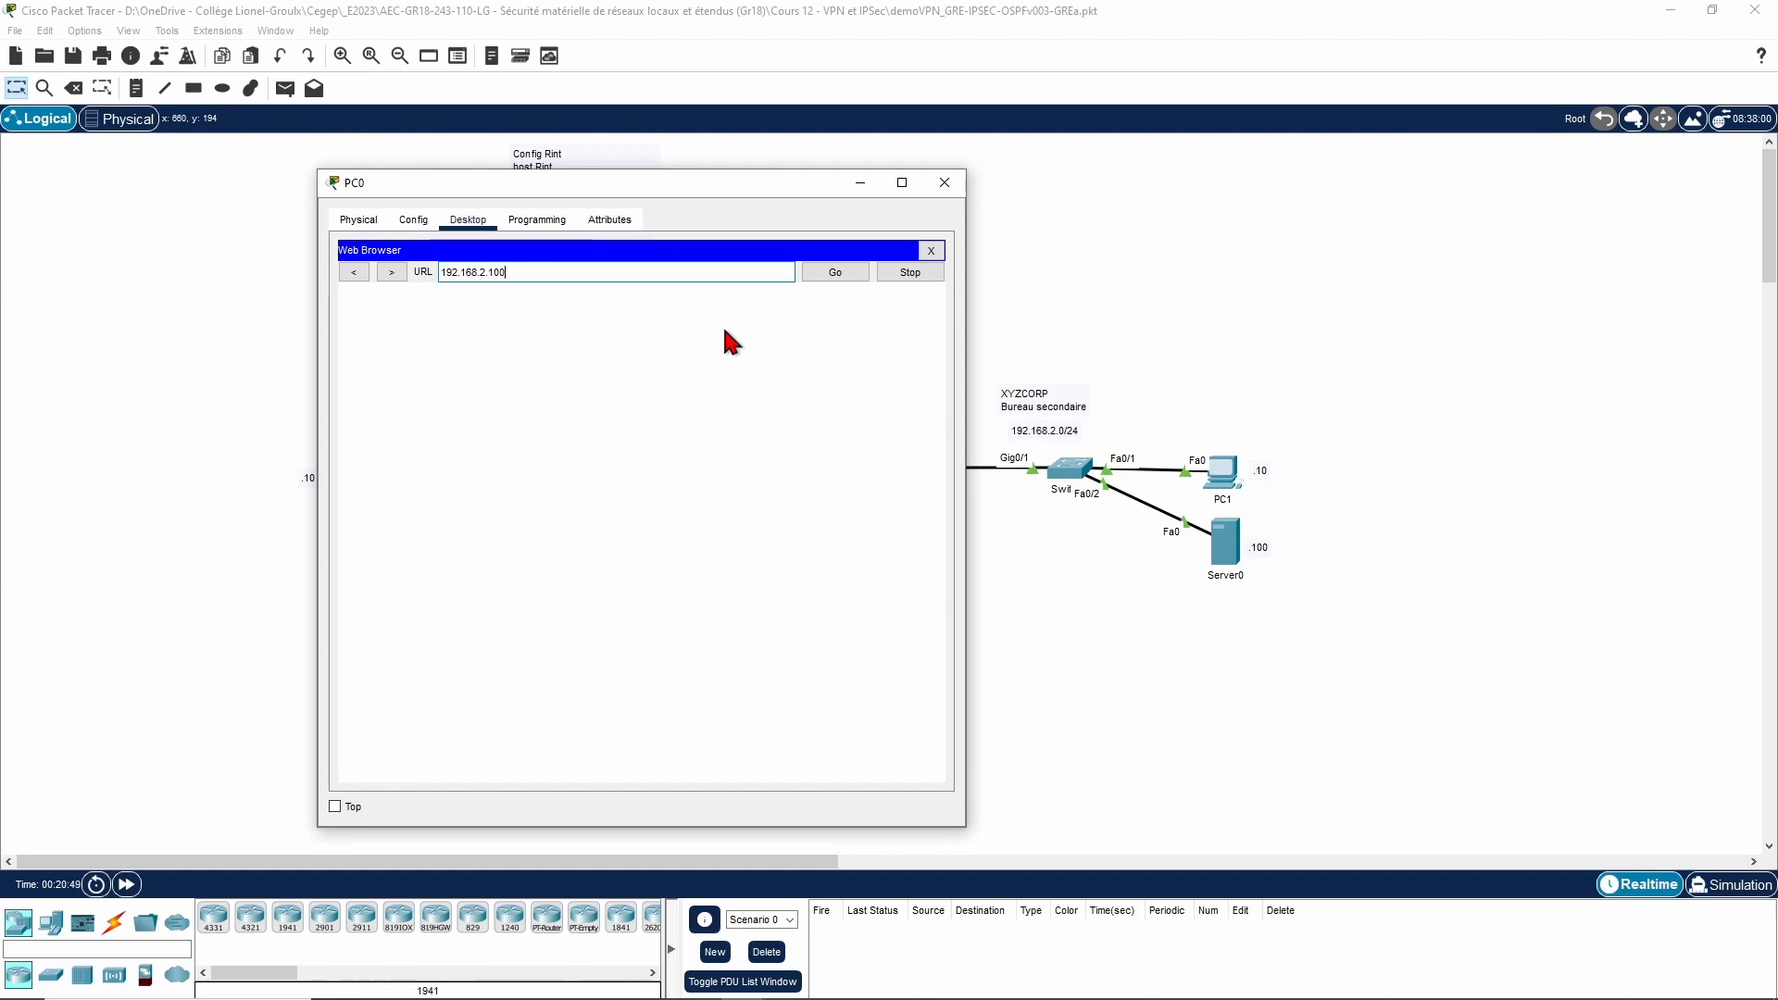
Step: Switch to simulation mode and filter the visible events to HTTP only
left_click(1750, 890)
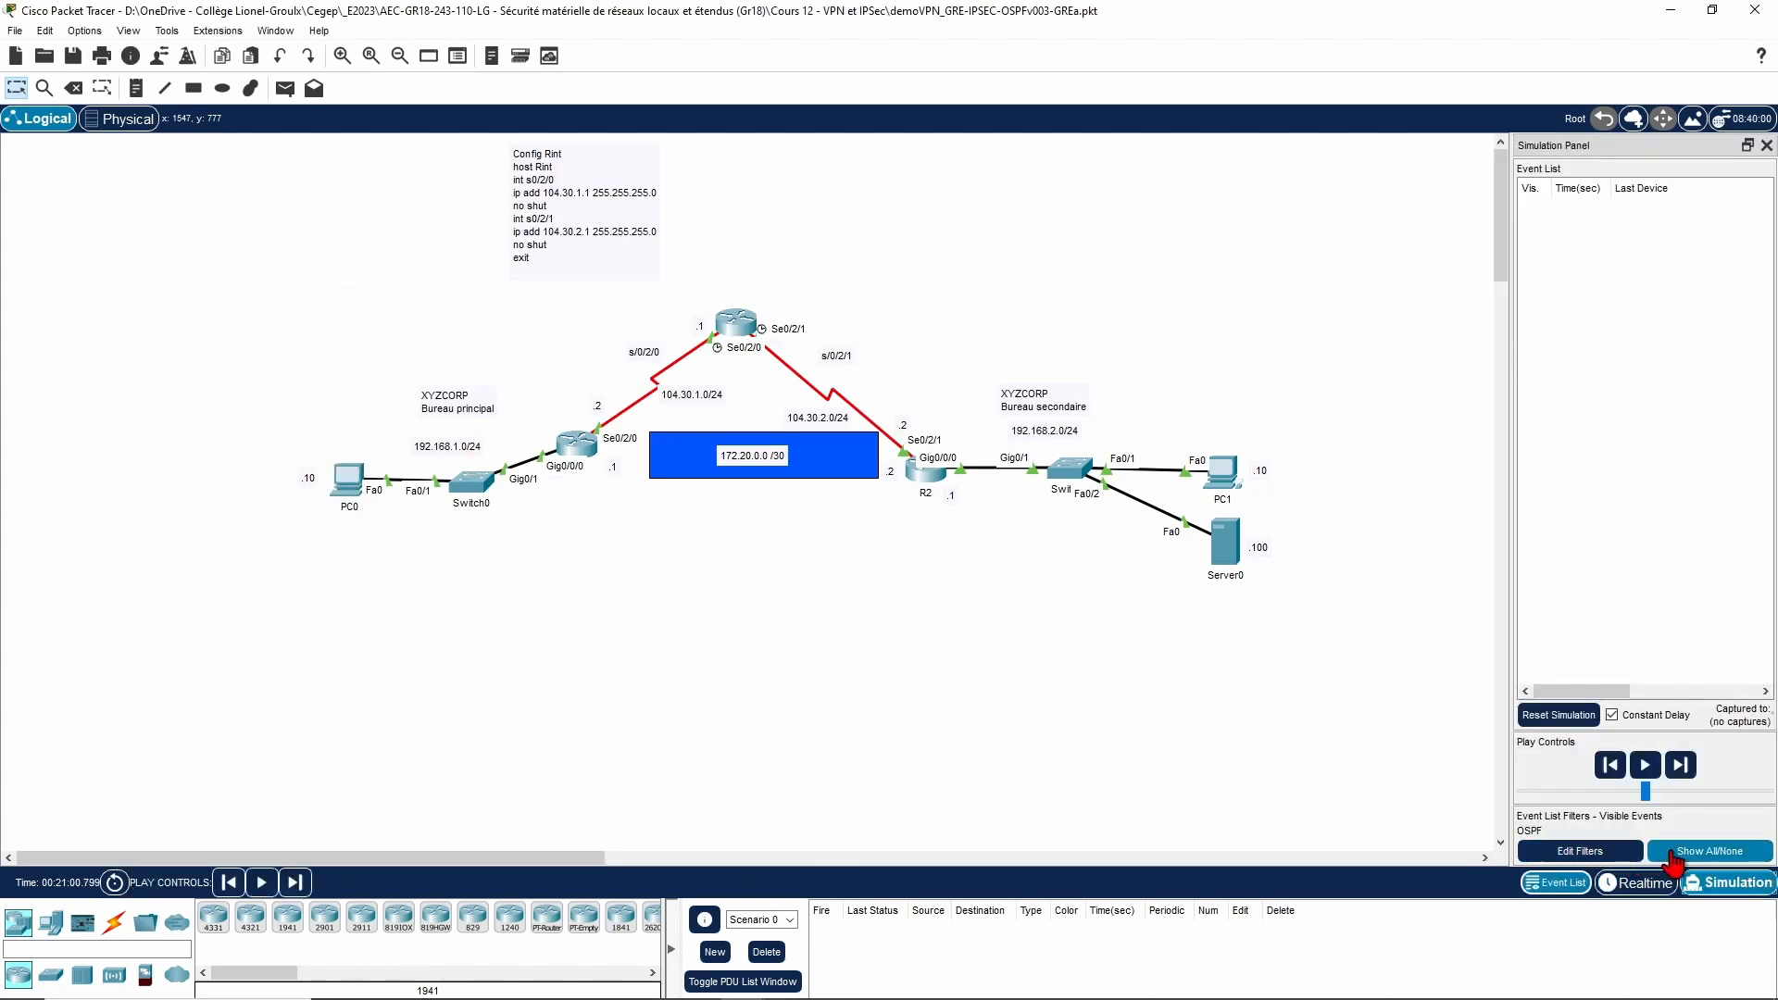
left_click(1625, 852)
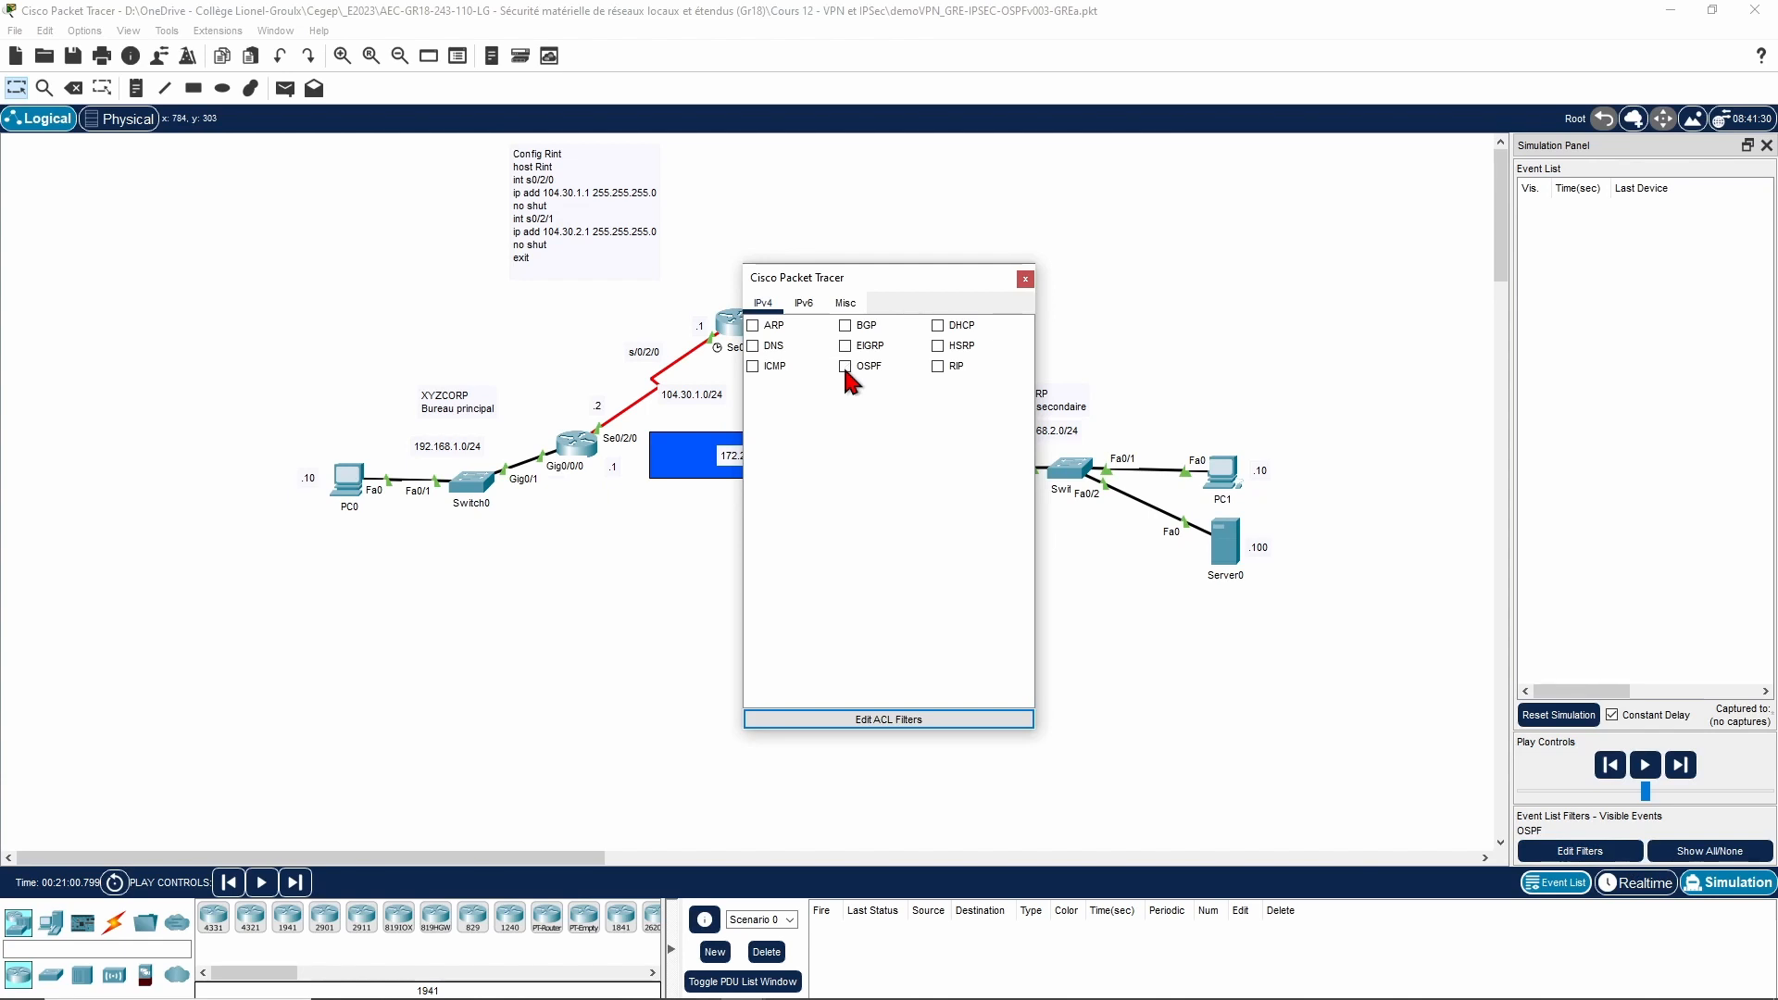
left_click(845, 303)
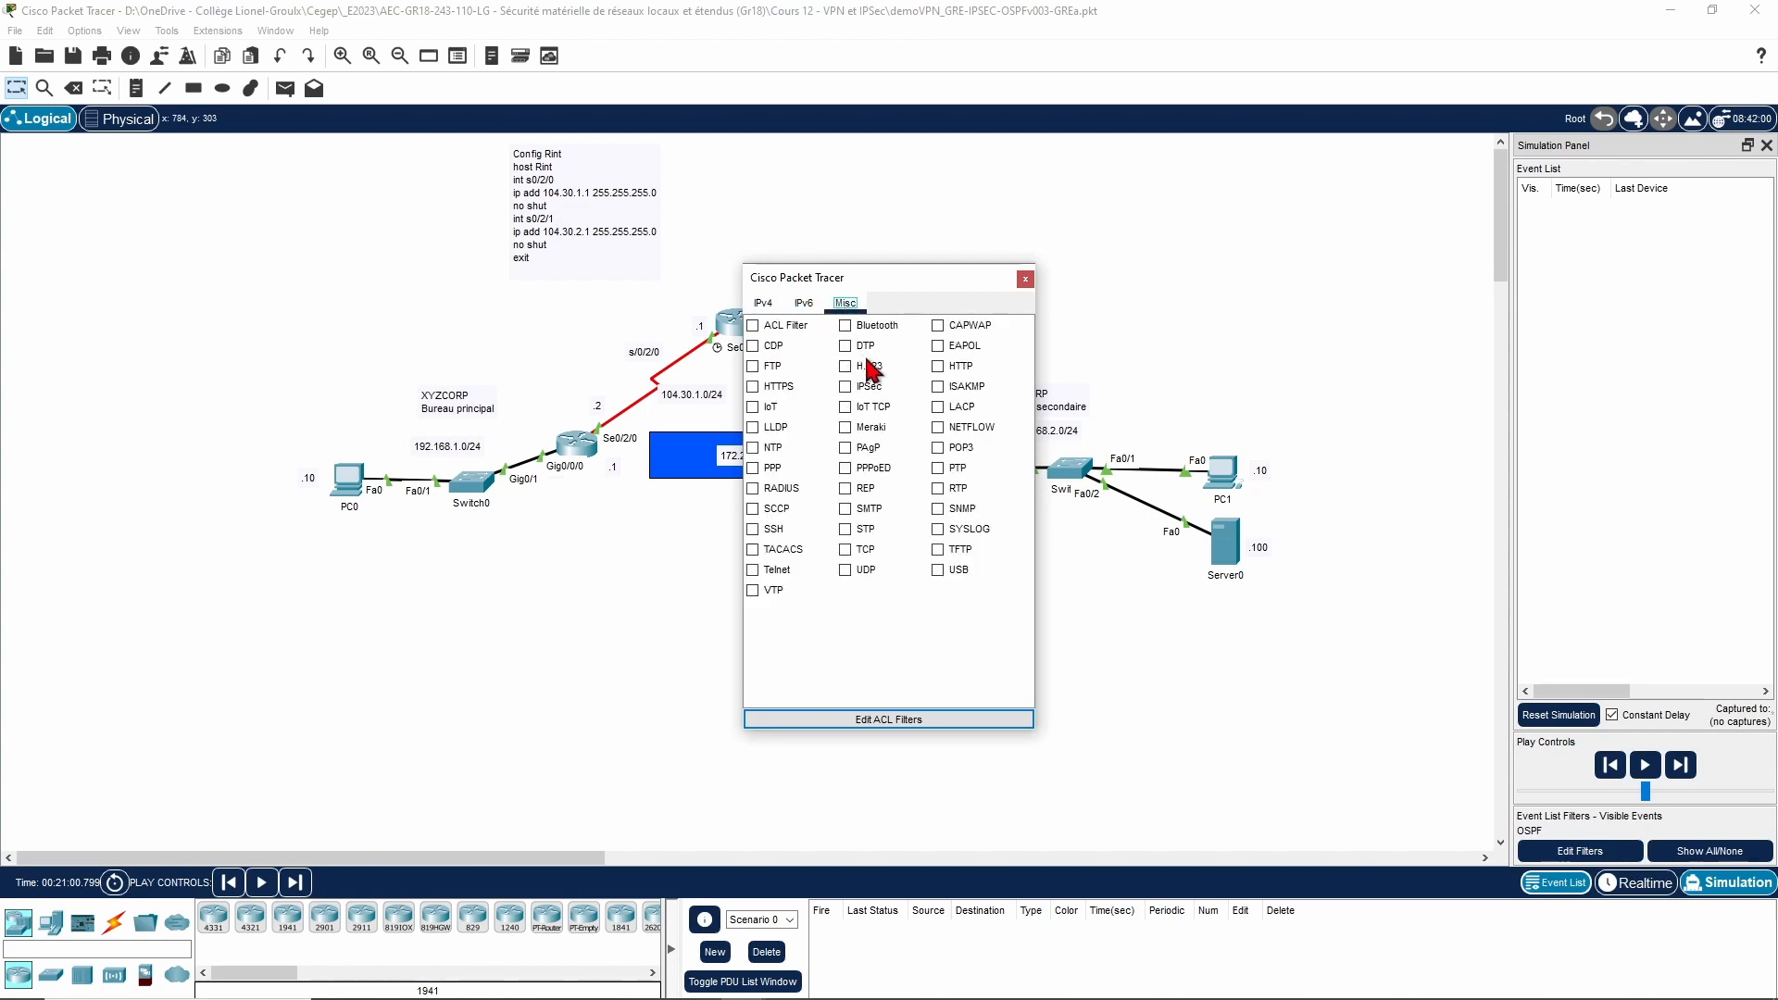
left_click(940, 368)
left_click(1025, 279)
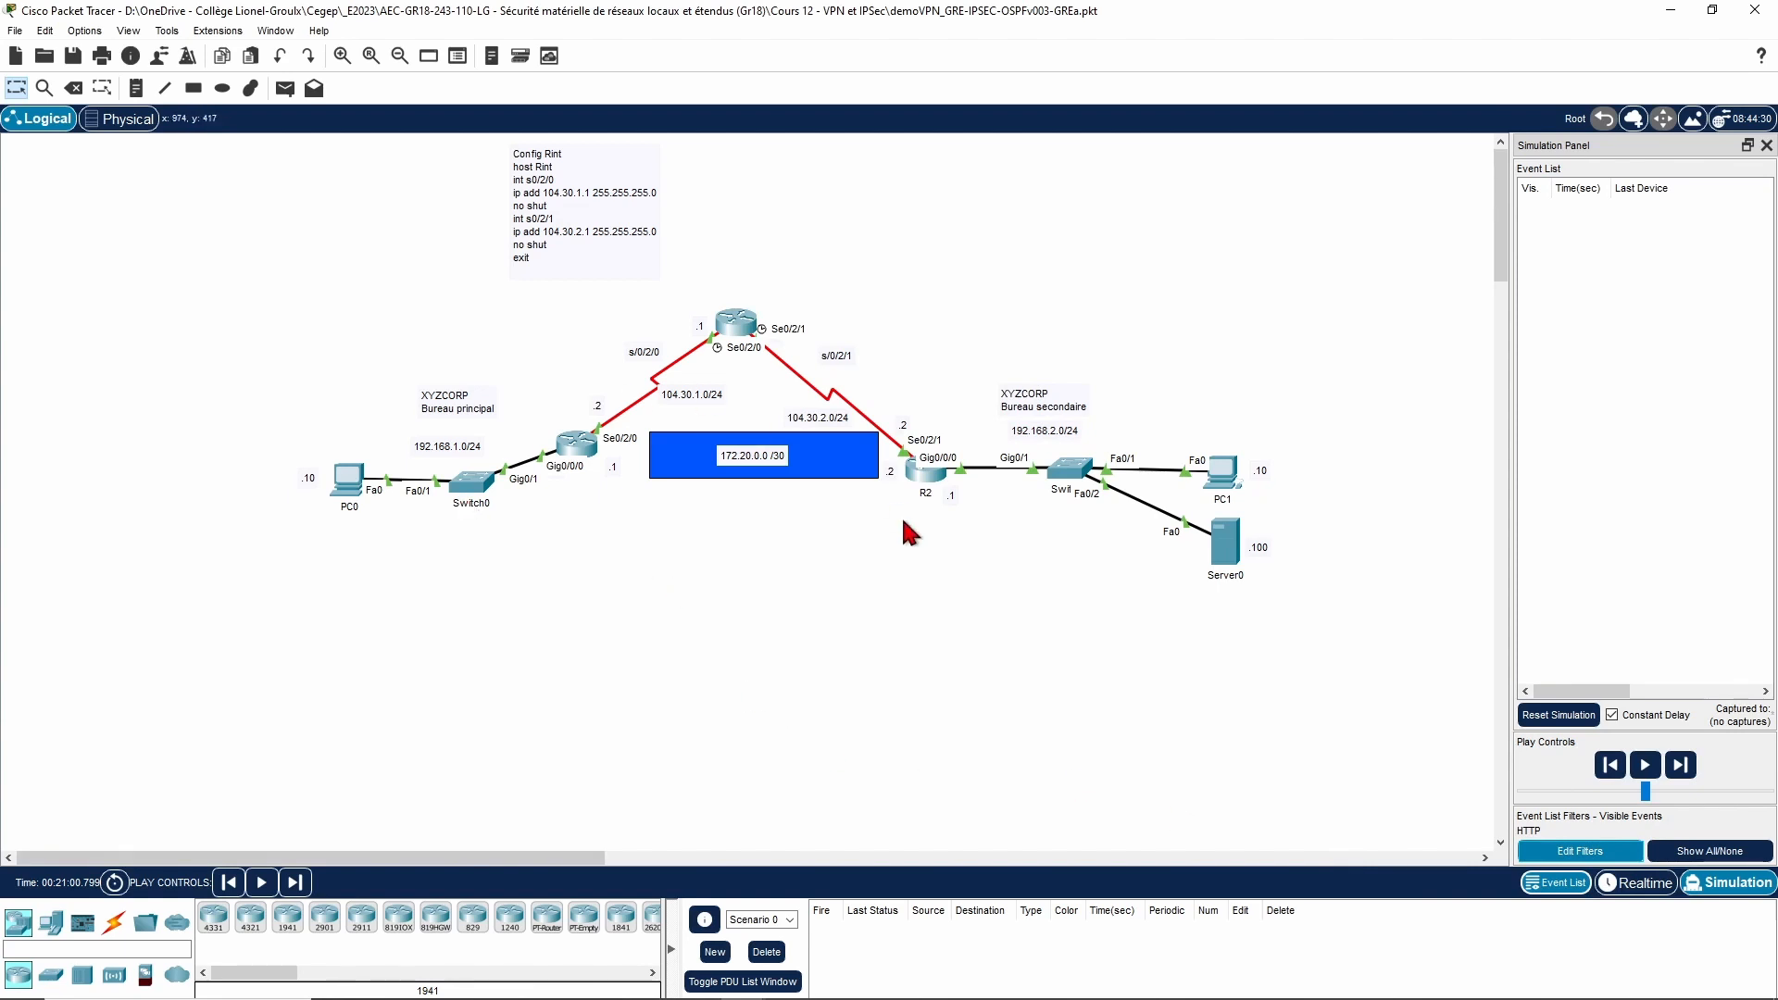
Step: Request the page from PC0's web browser and advance the HTTP simulation event by event until the packet reaches Server0
left_click(348, 477)
left_click(830, 274)
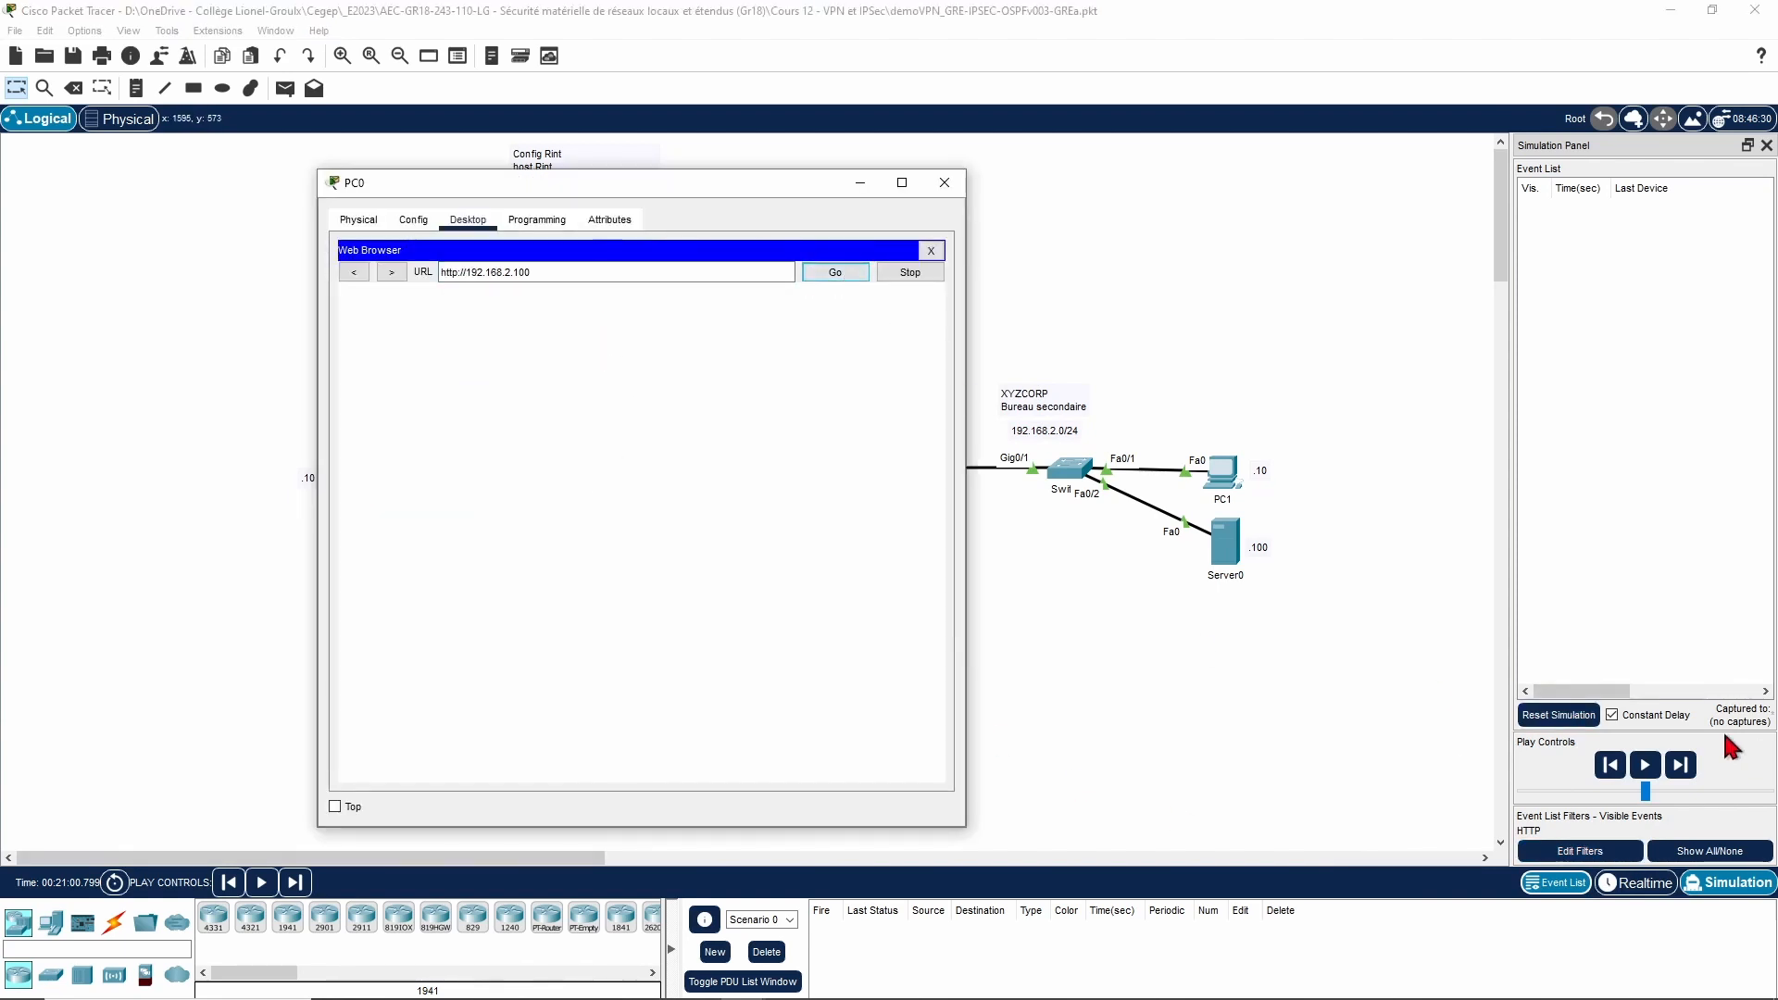
left_click(1685, 769)
left_click(1686, 768)
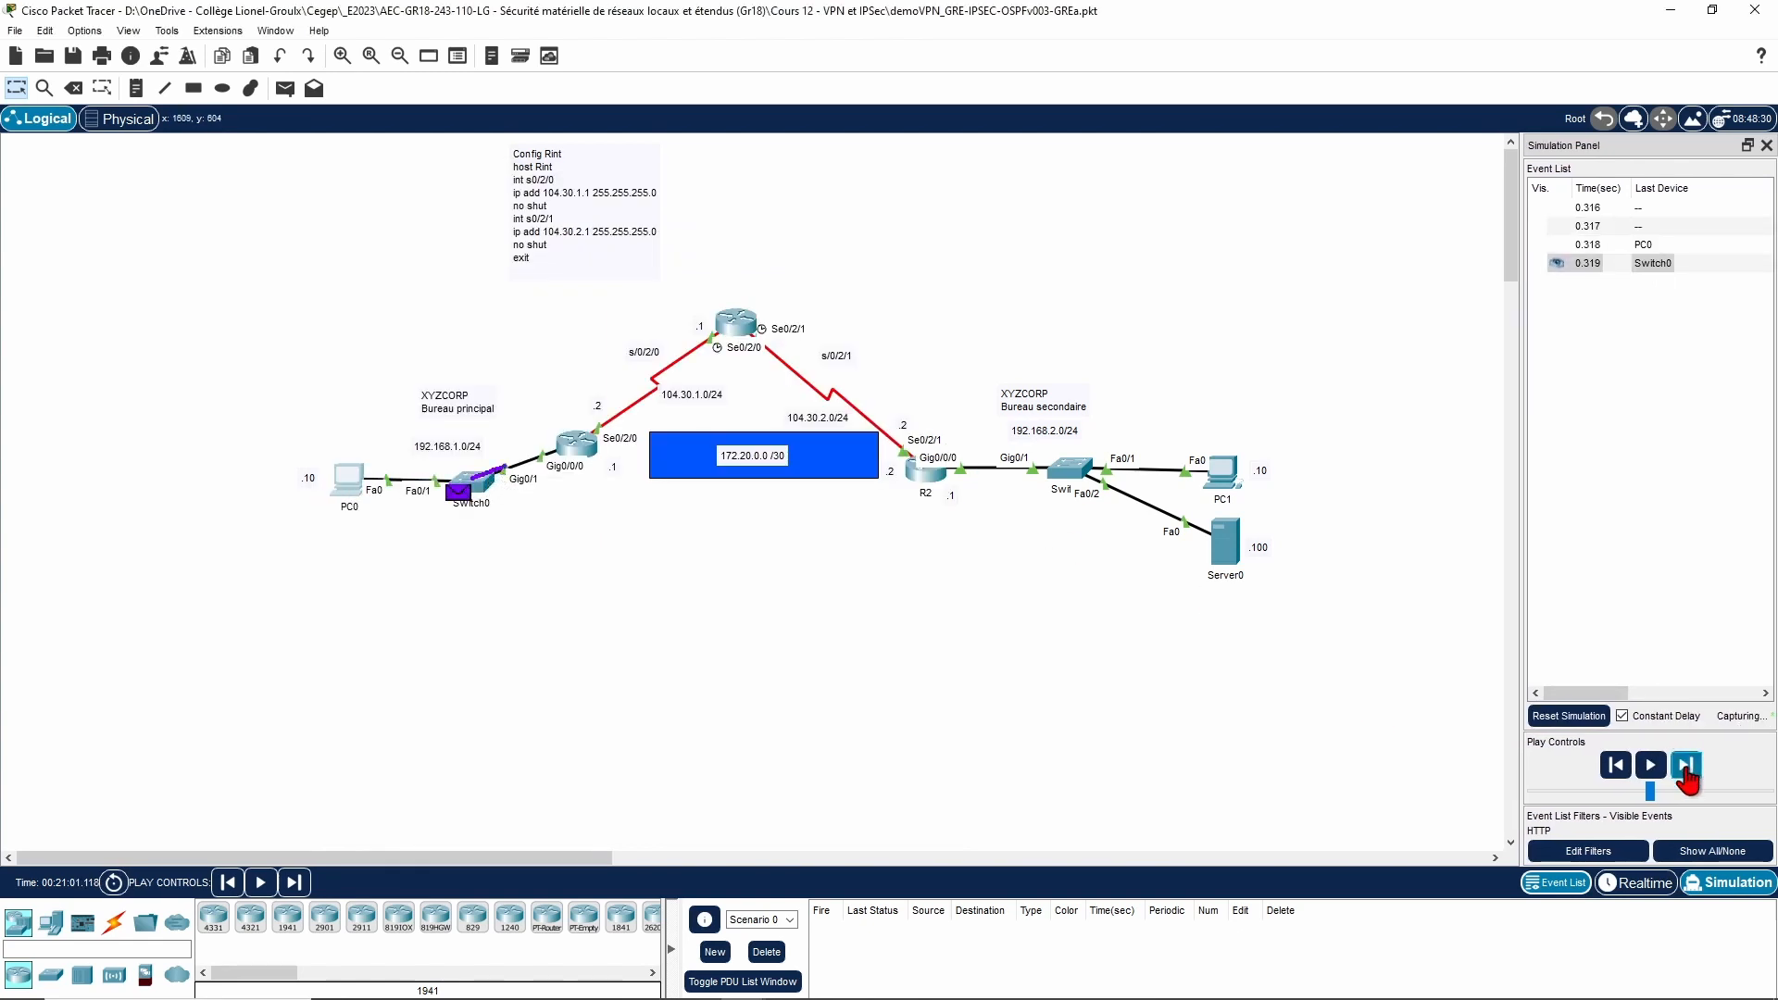
left_click(1685, 768)
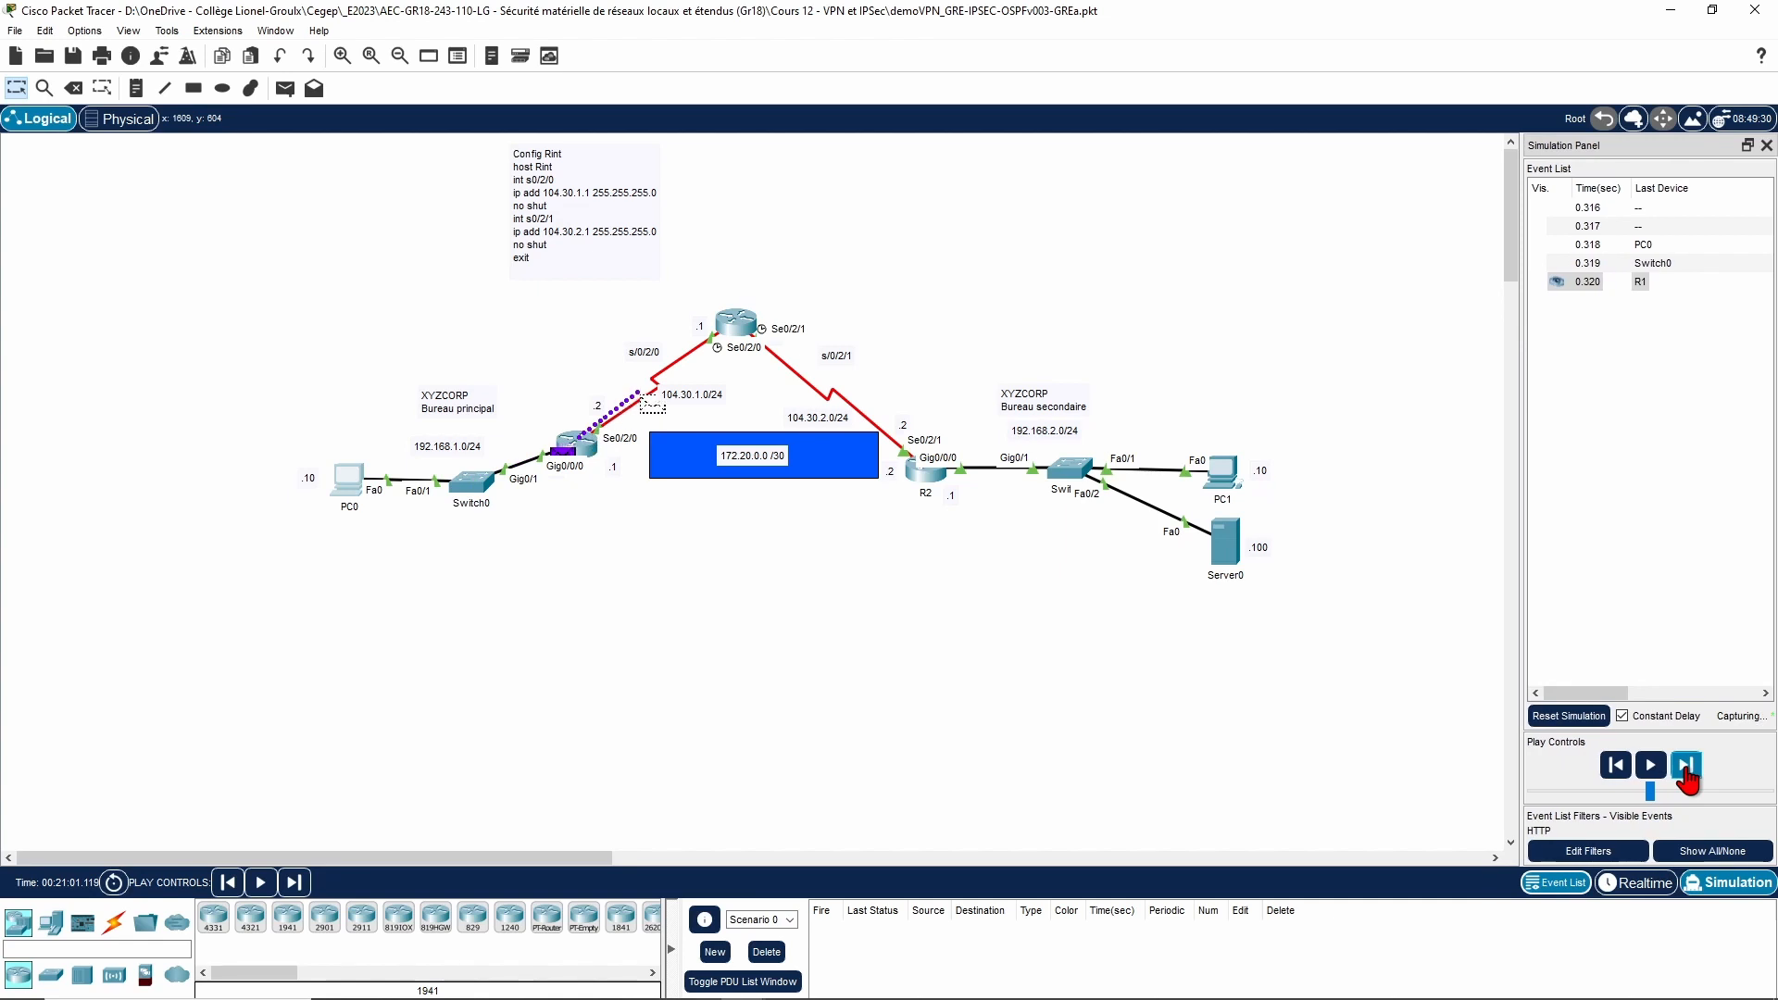
left_click(1685, 769)
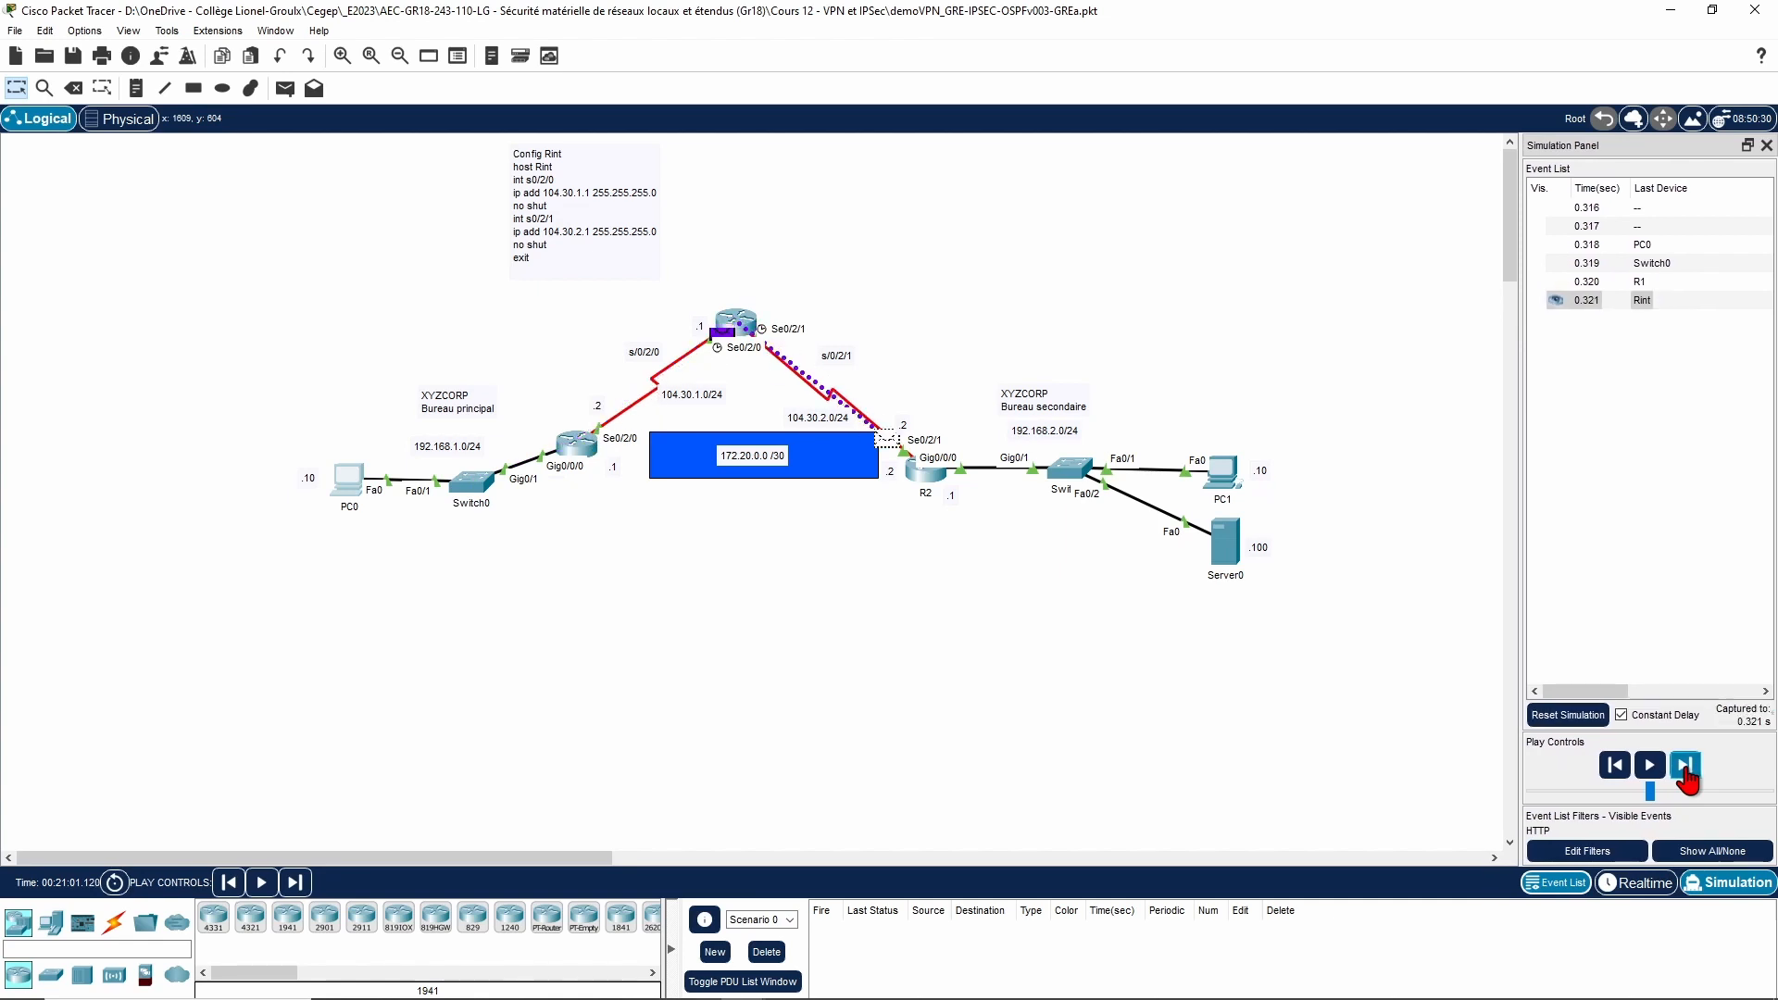
left_click(1685, 768)
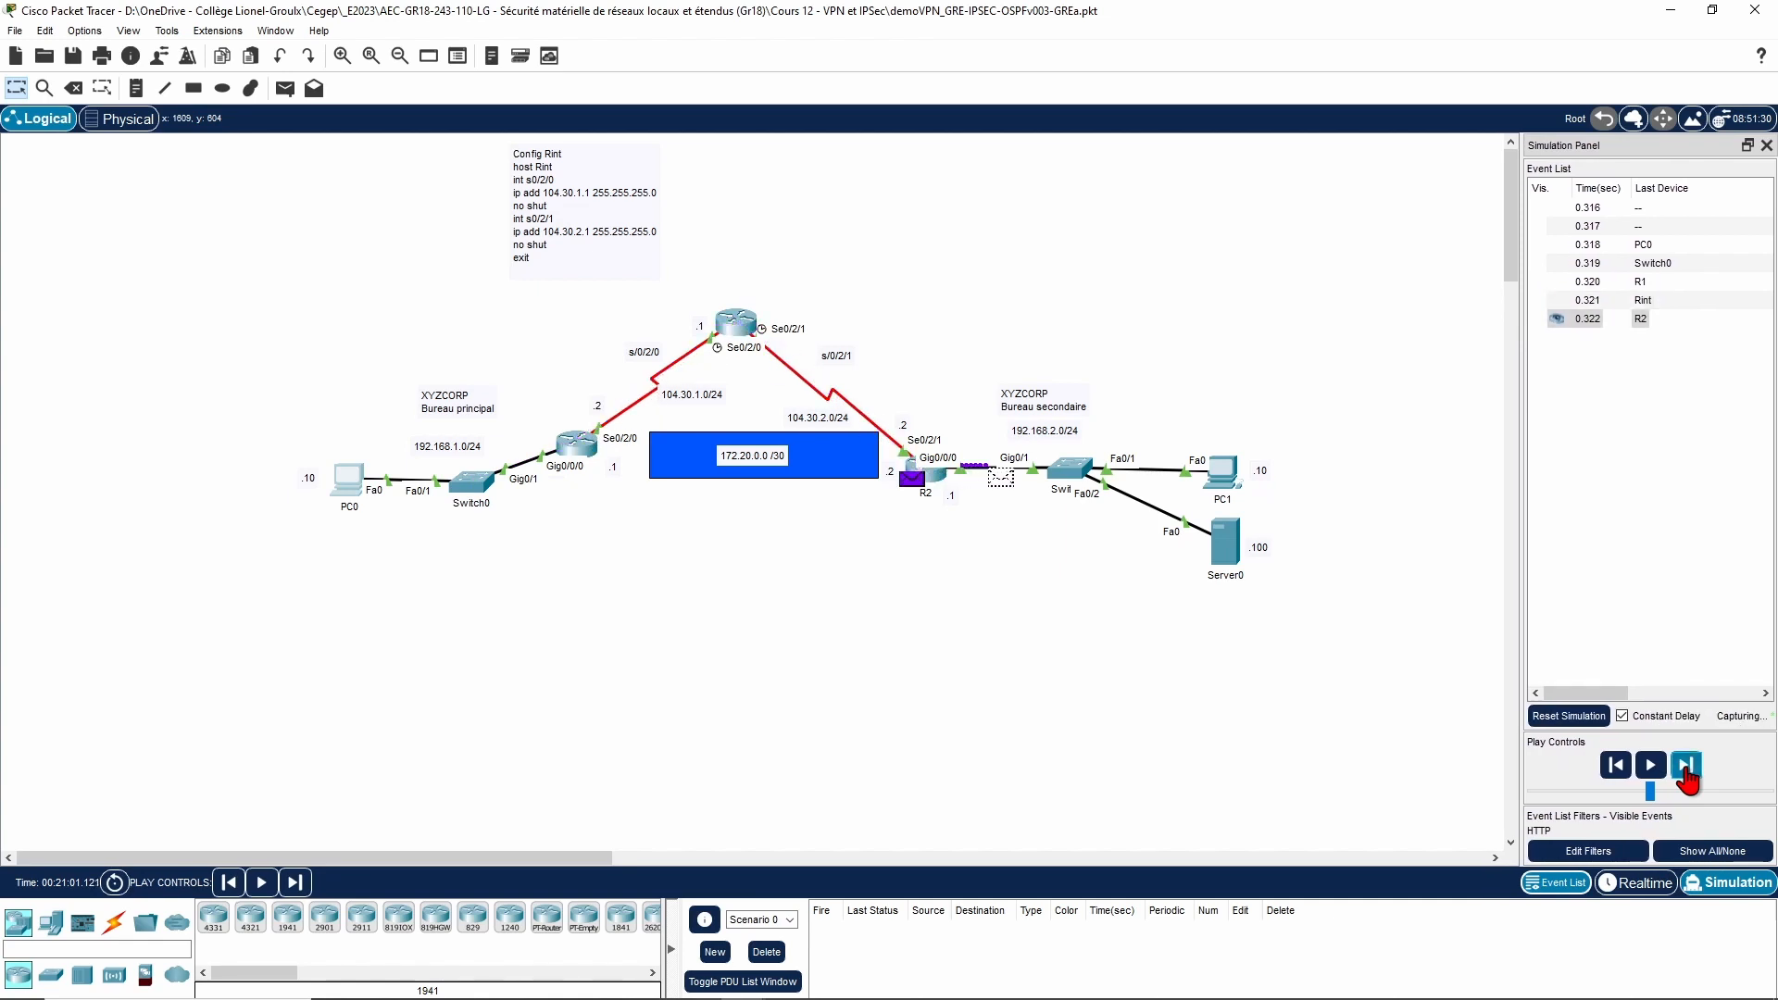
left_click(1685, 768)
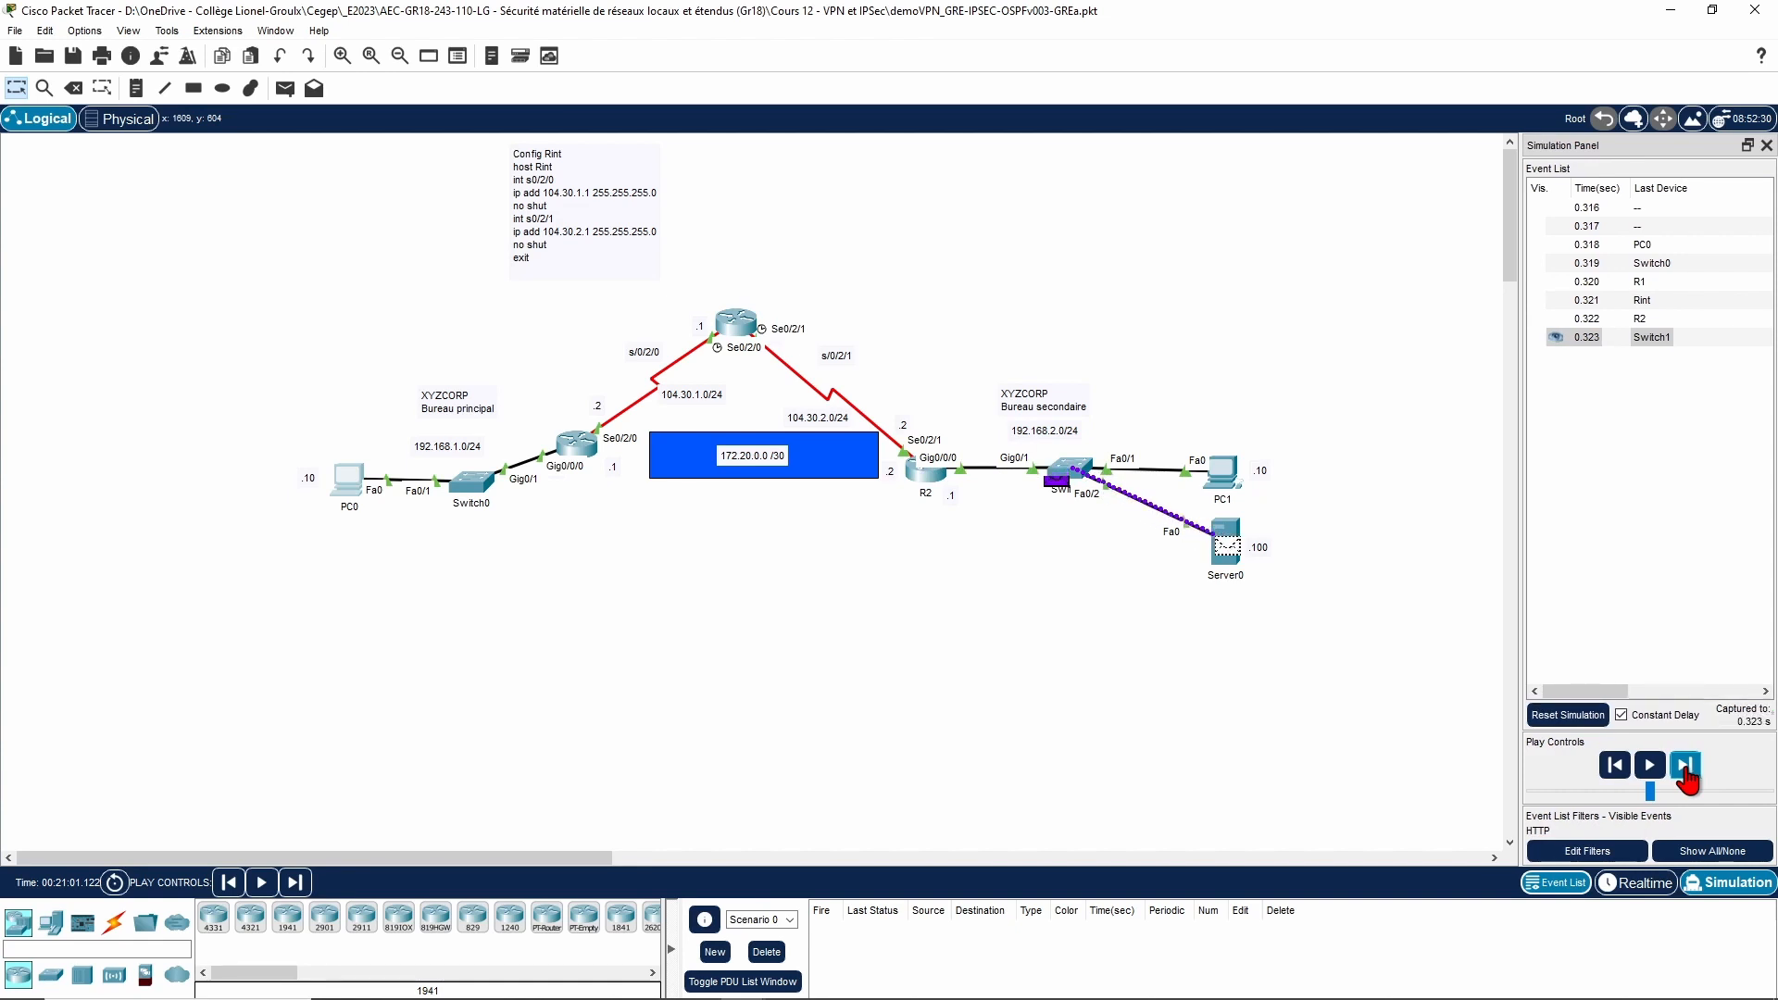
Step: Advance the HTTP reply from Server0 back to PC0, then check the page in PC0's browser and close its window
left_click(1685, 769)
left_click(1686, 768)
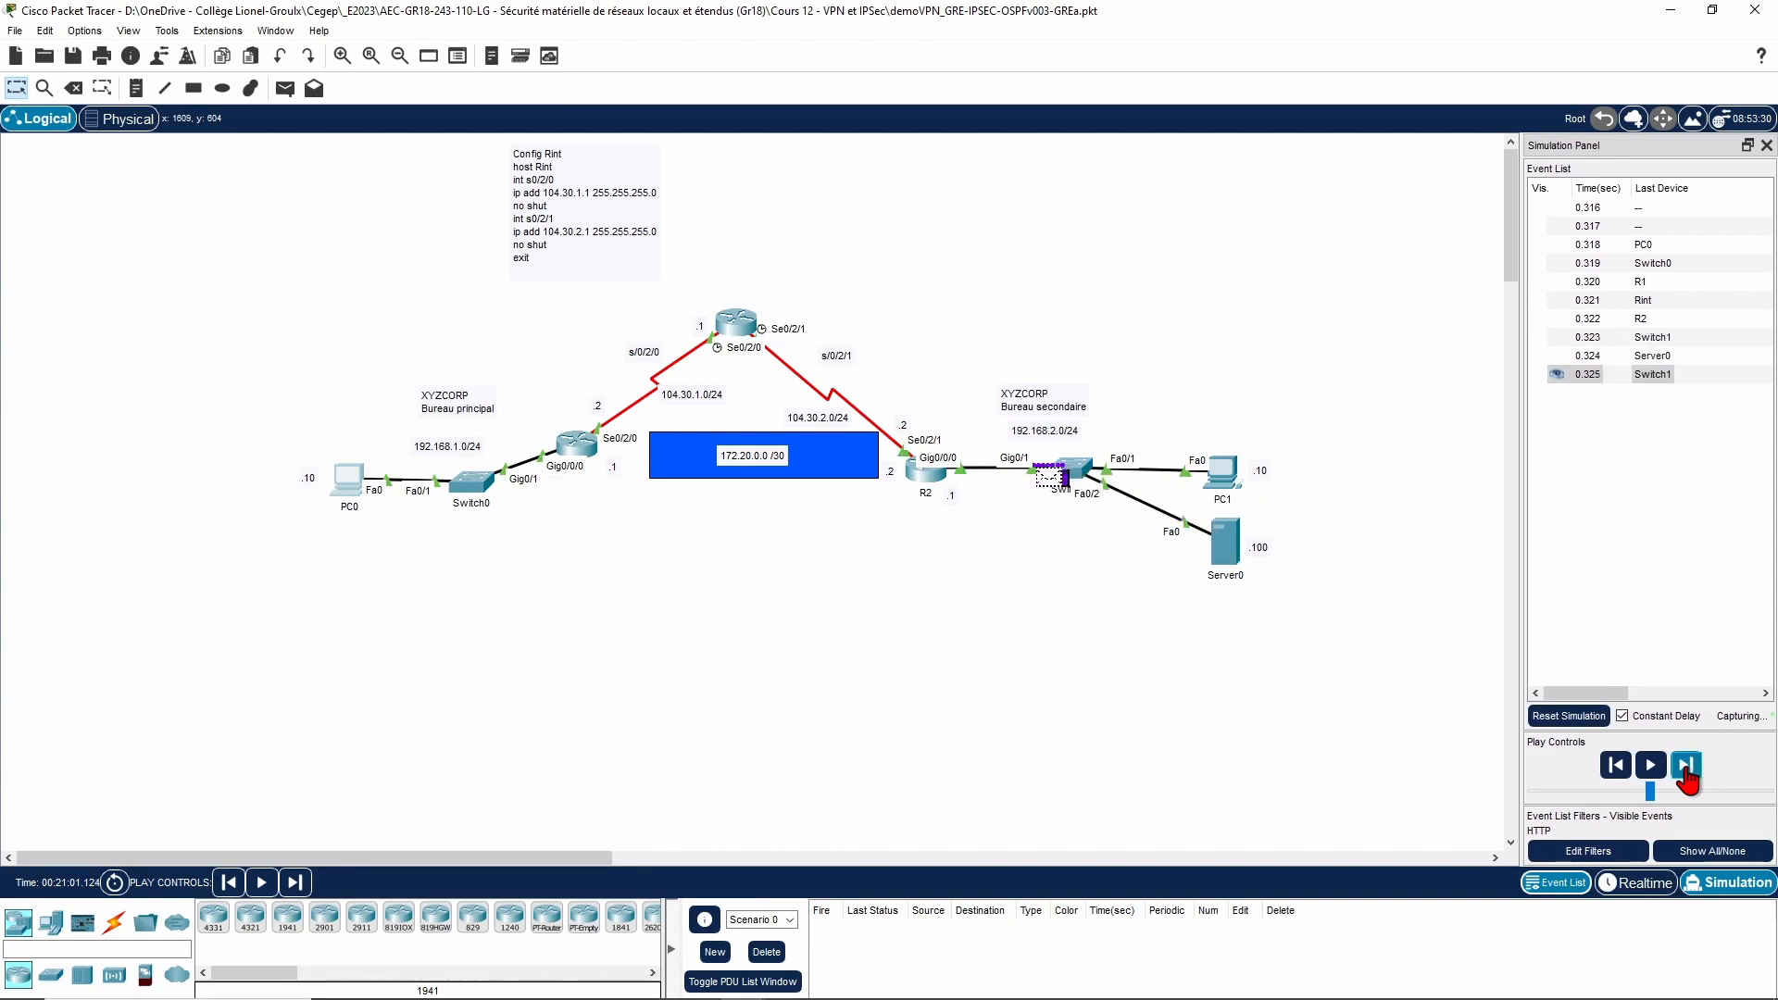
left_click(1685, 767)
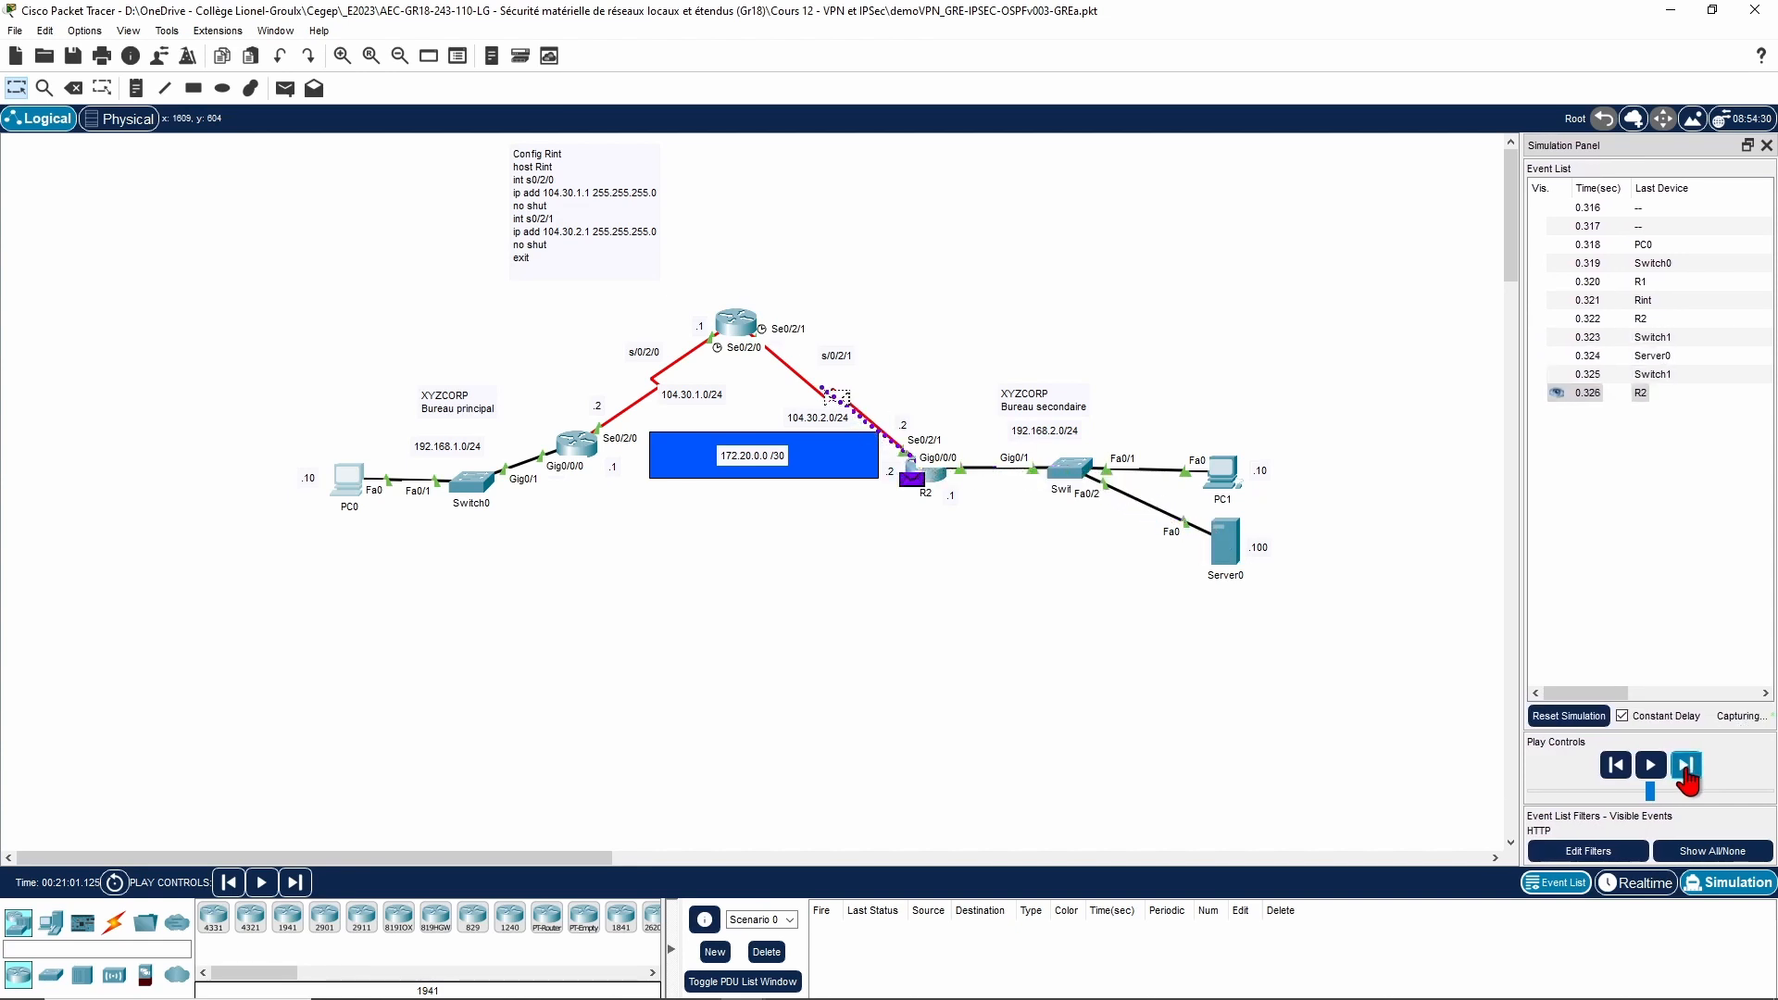
left_click(1685, 767)
left_click(1685, 767)
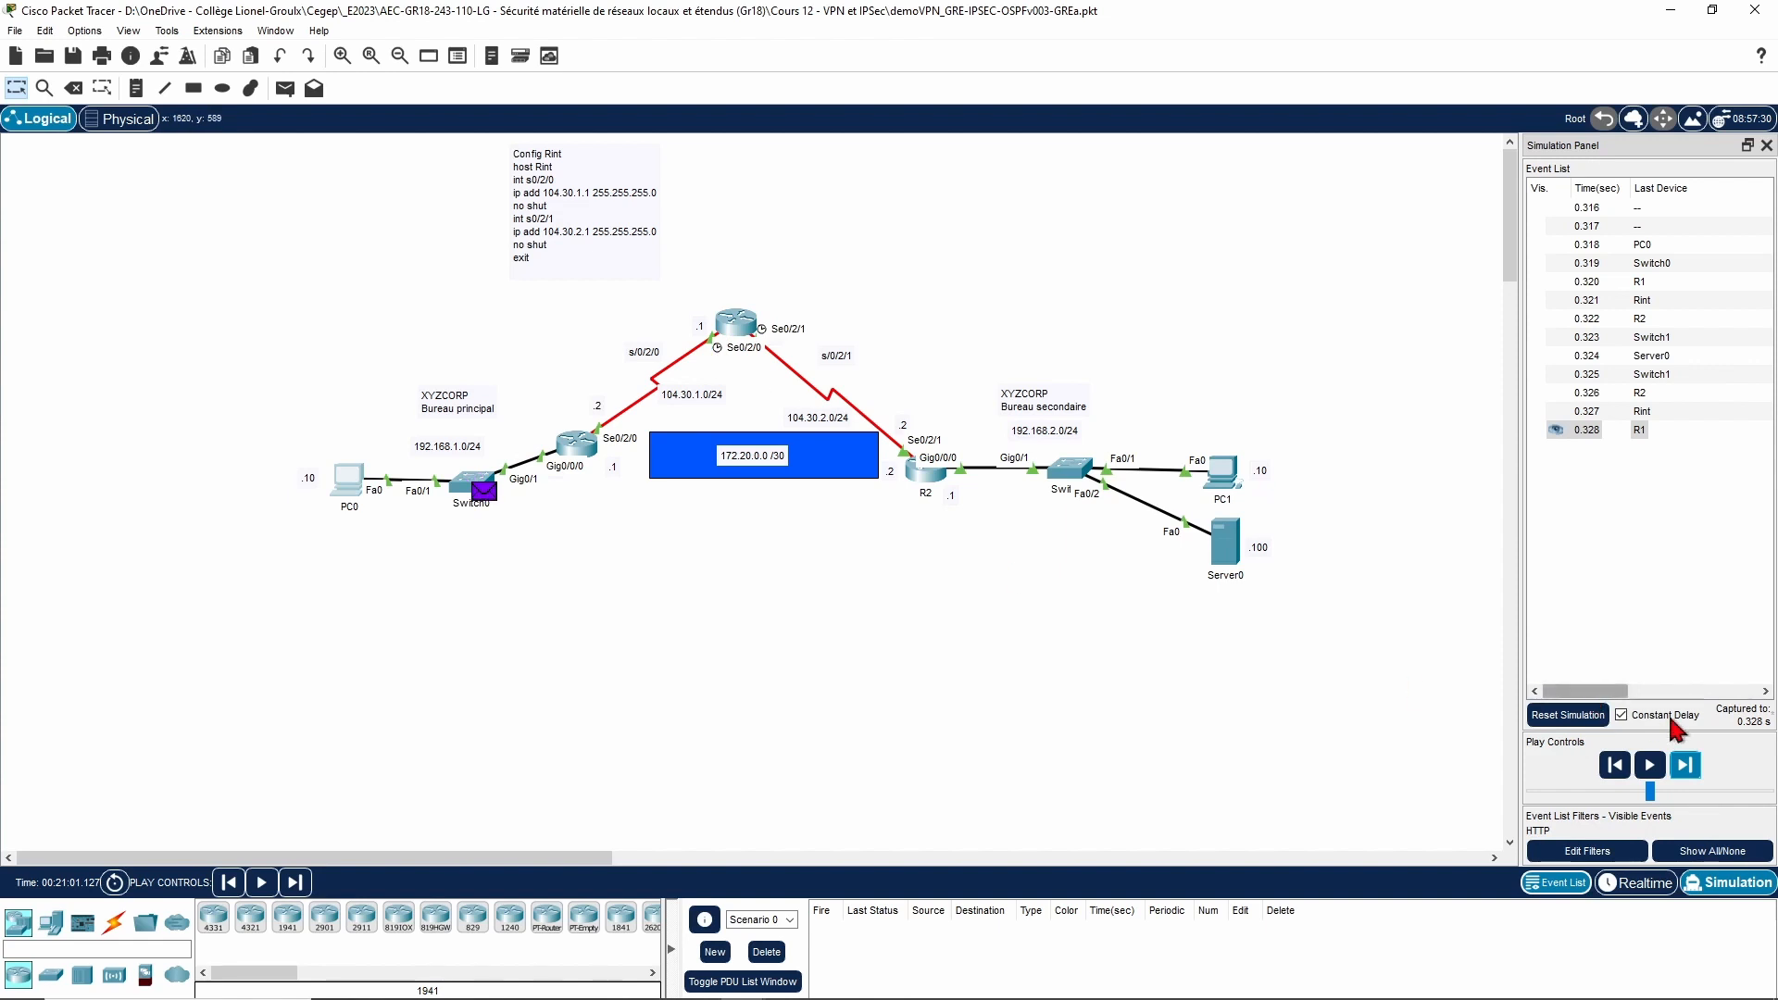
left_click(1685, 765)
left_click(347, 479)
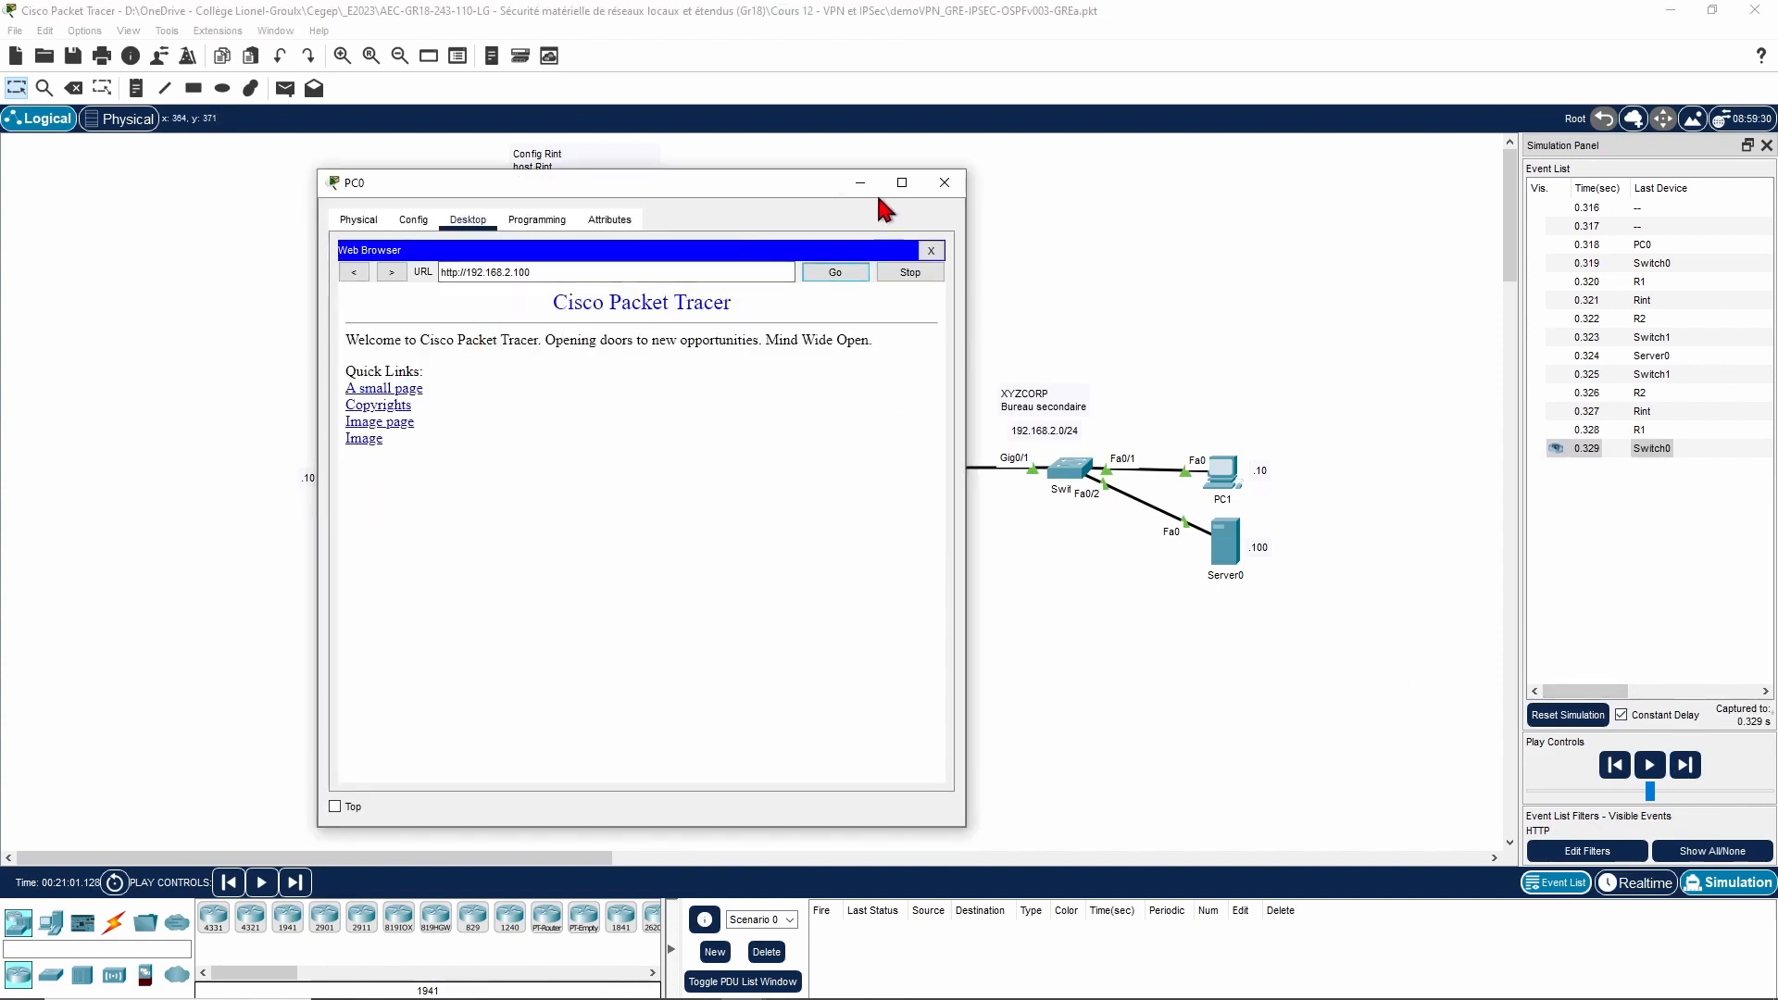
left_click(944, 183)
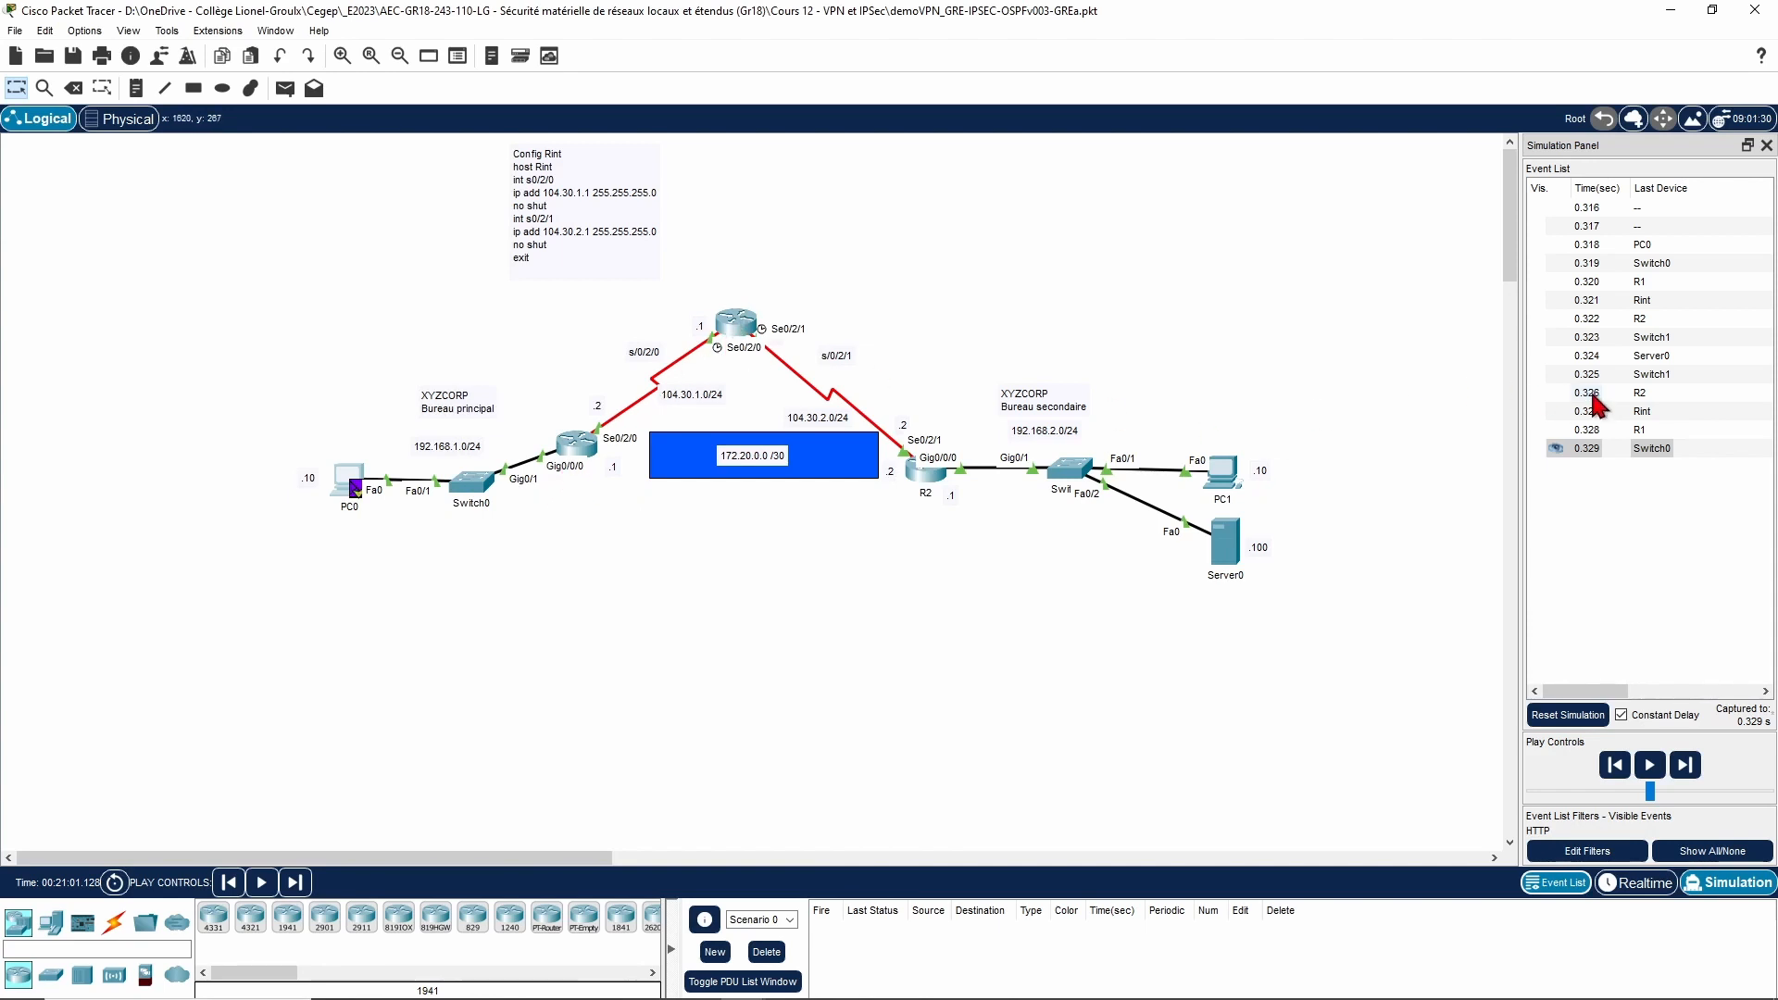
Step: Open the inbound PDU details of the 0.327 event from Rint to R1 and examine the outer IP, GRE and inner IP headers
left_click(1640, 412)
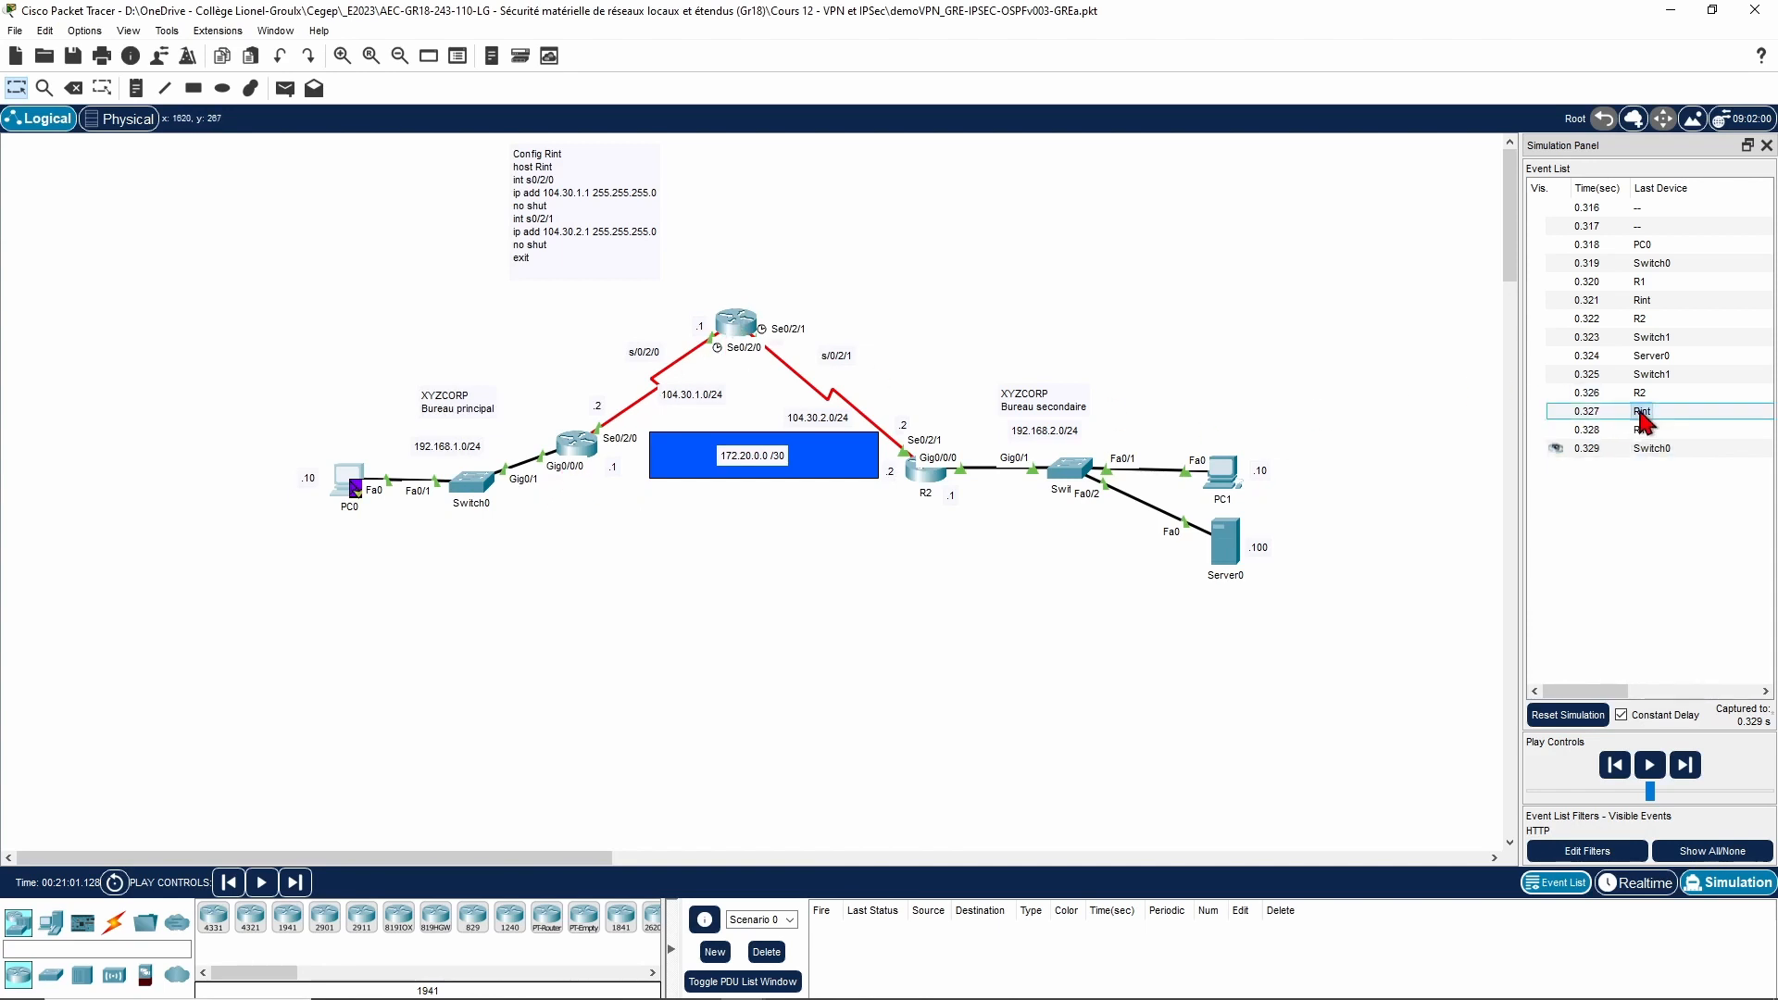
left_click(1639, 412)
left_click(774, 268)
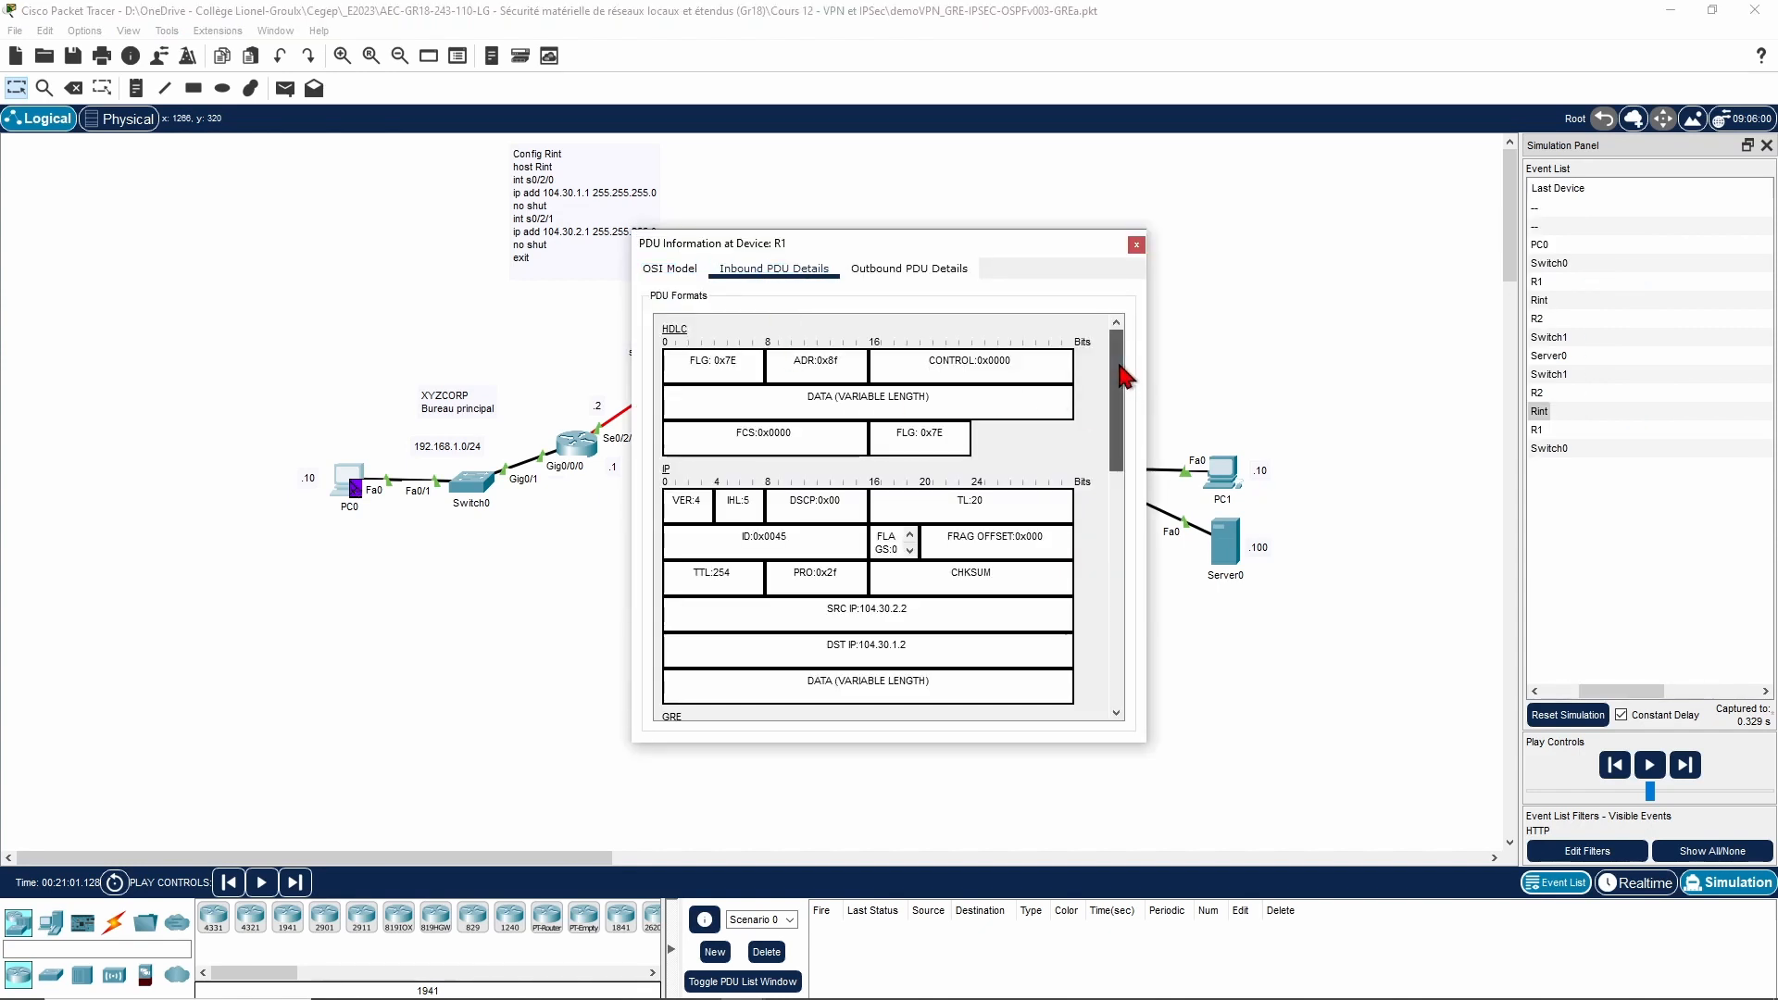
left_click_drag(1122, 377, 1123, 393)
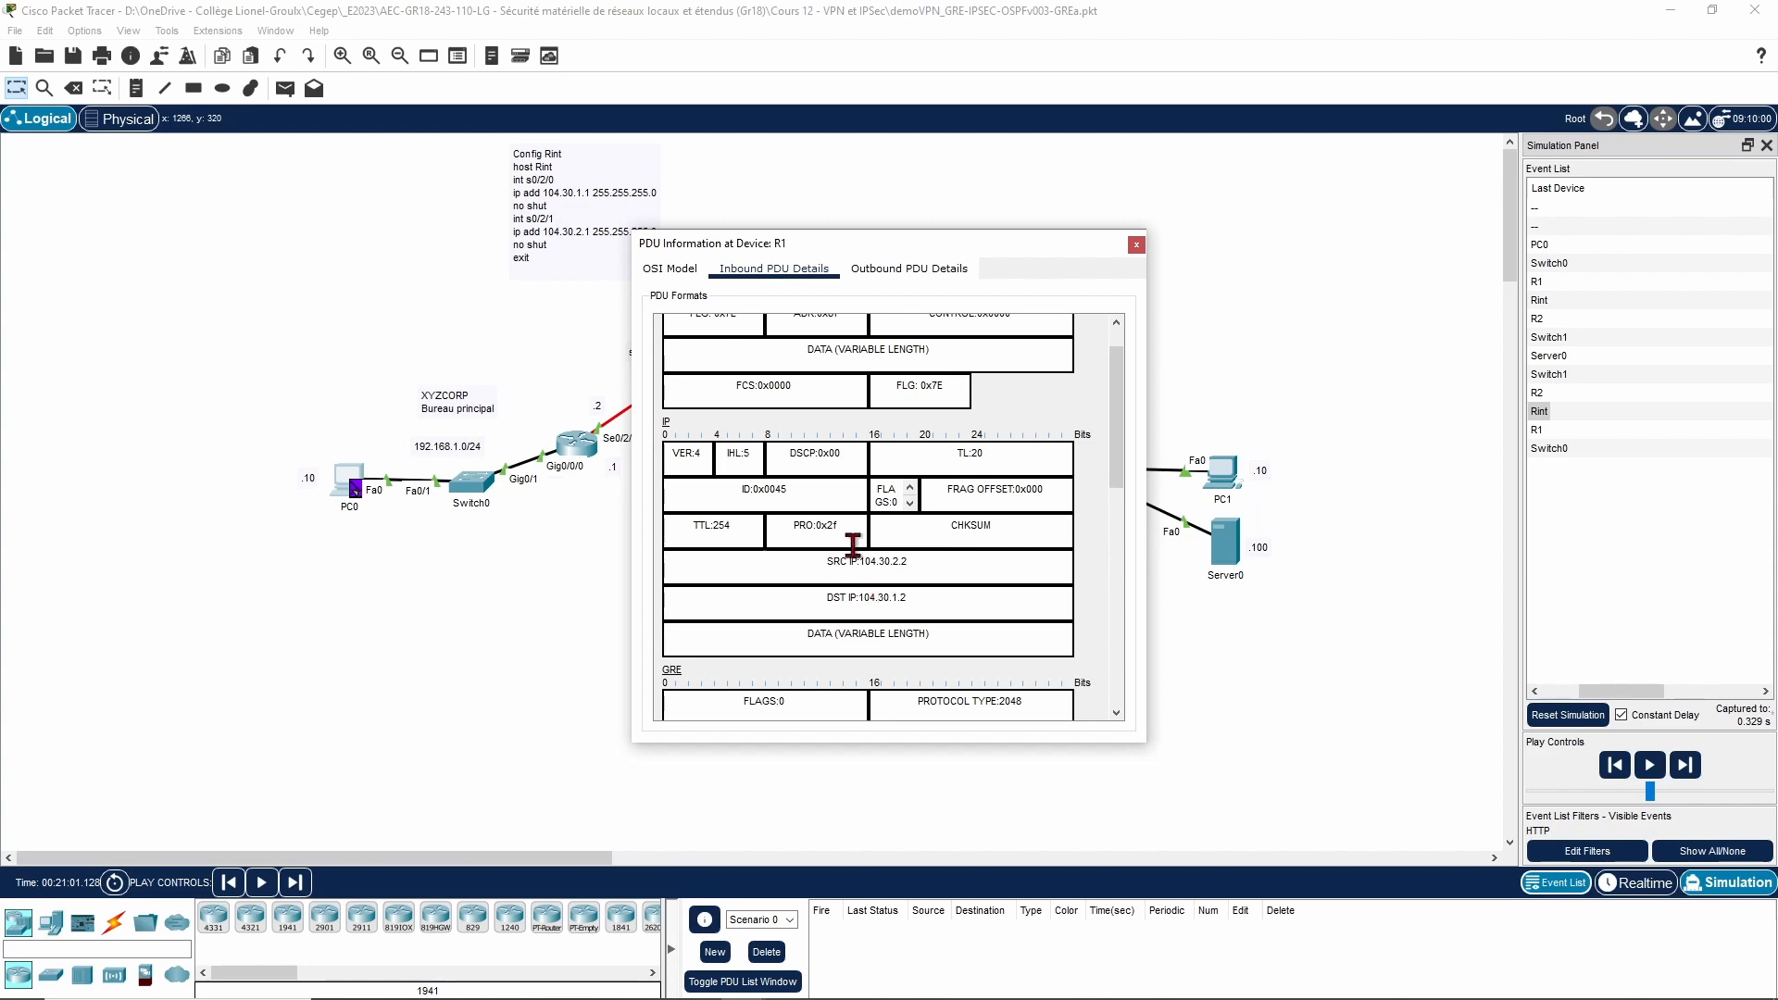
scroll(1120, 424, "down", 1)
left_click_drag(1118, 418, 1112, 518)
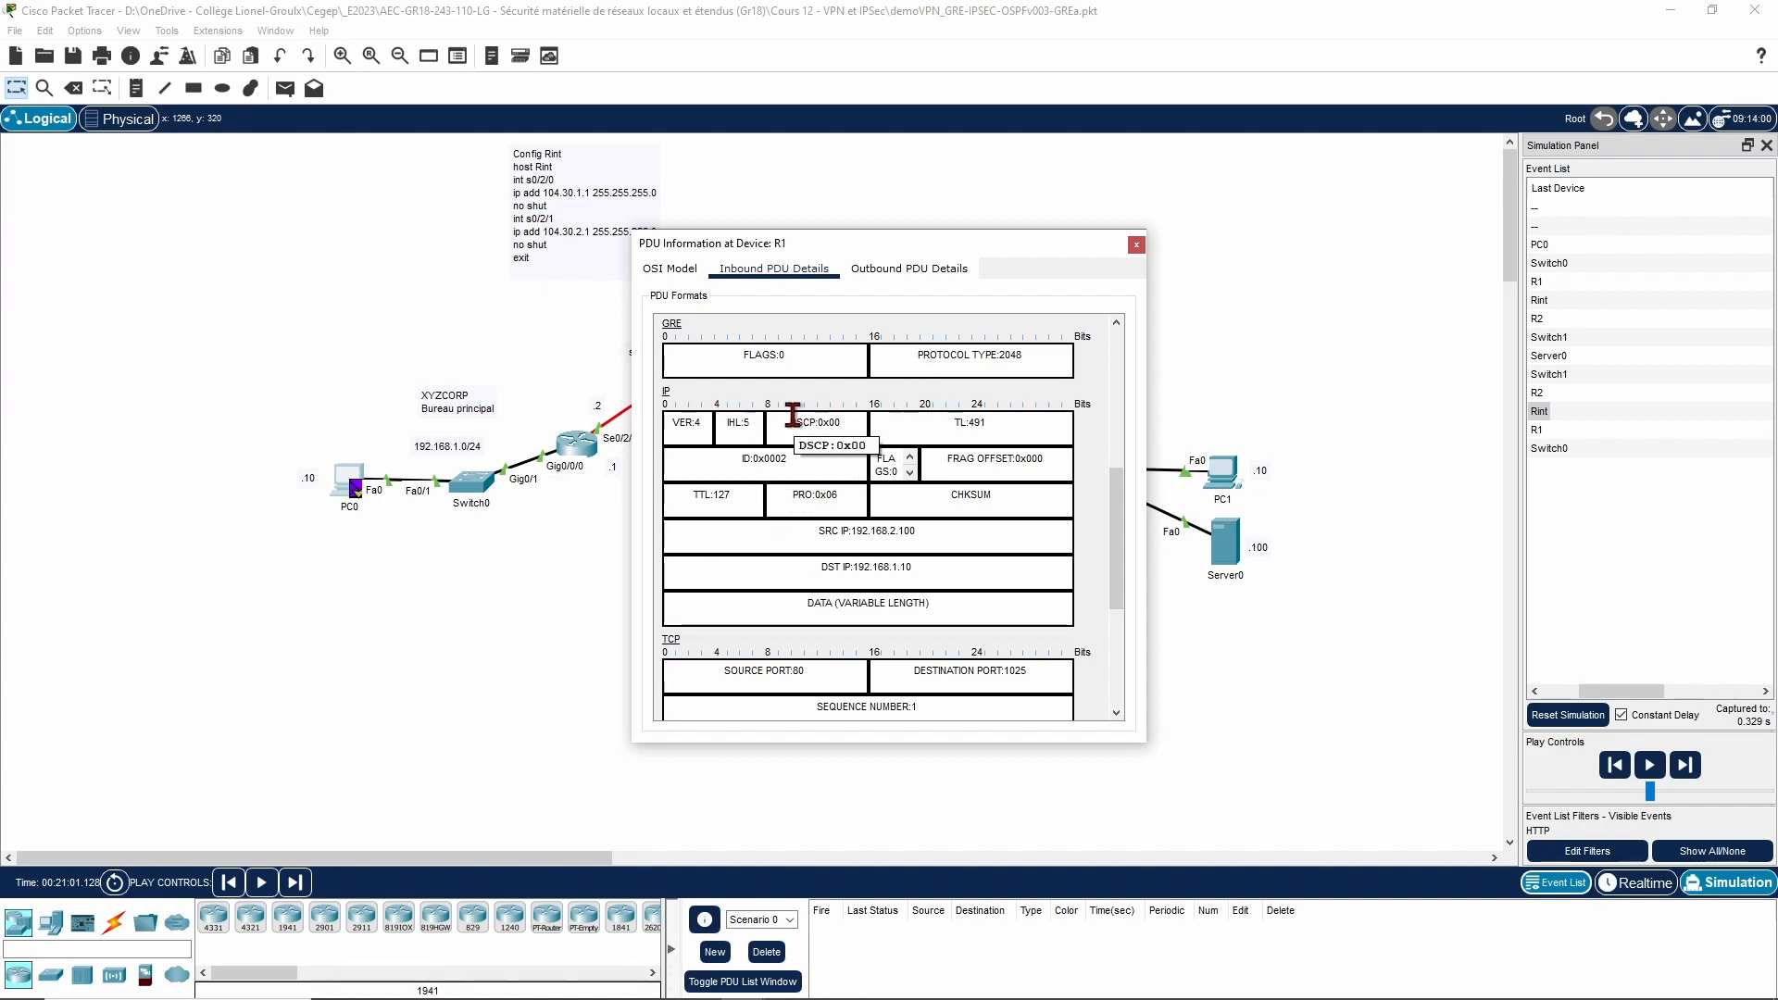
mouse_move(818, 533)
left_mouse_down()
mouse_move(919, 535)
mouse_move(821, 564)
left_mouse_up()
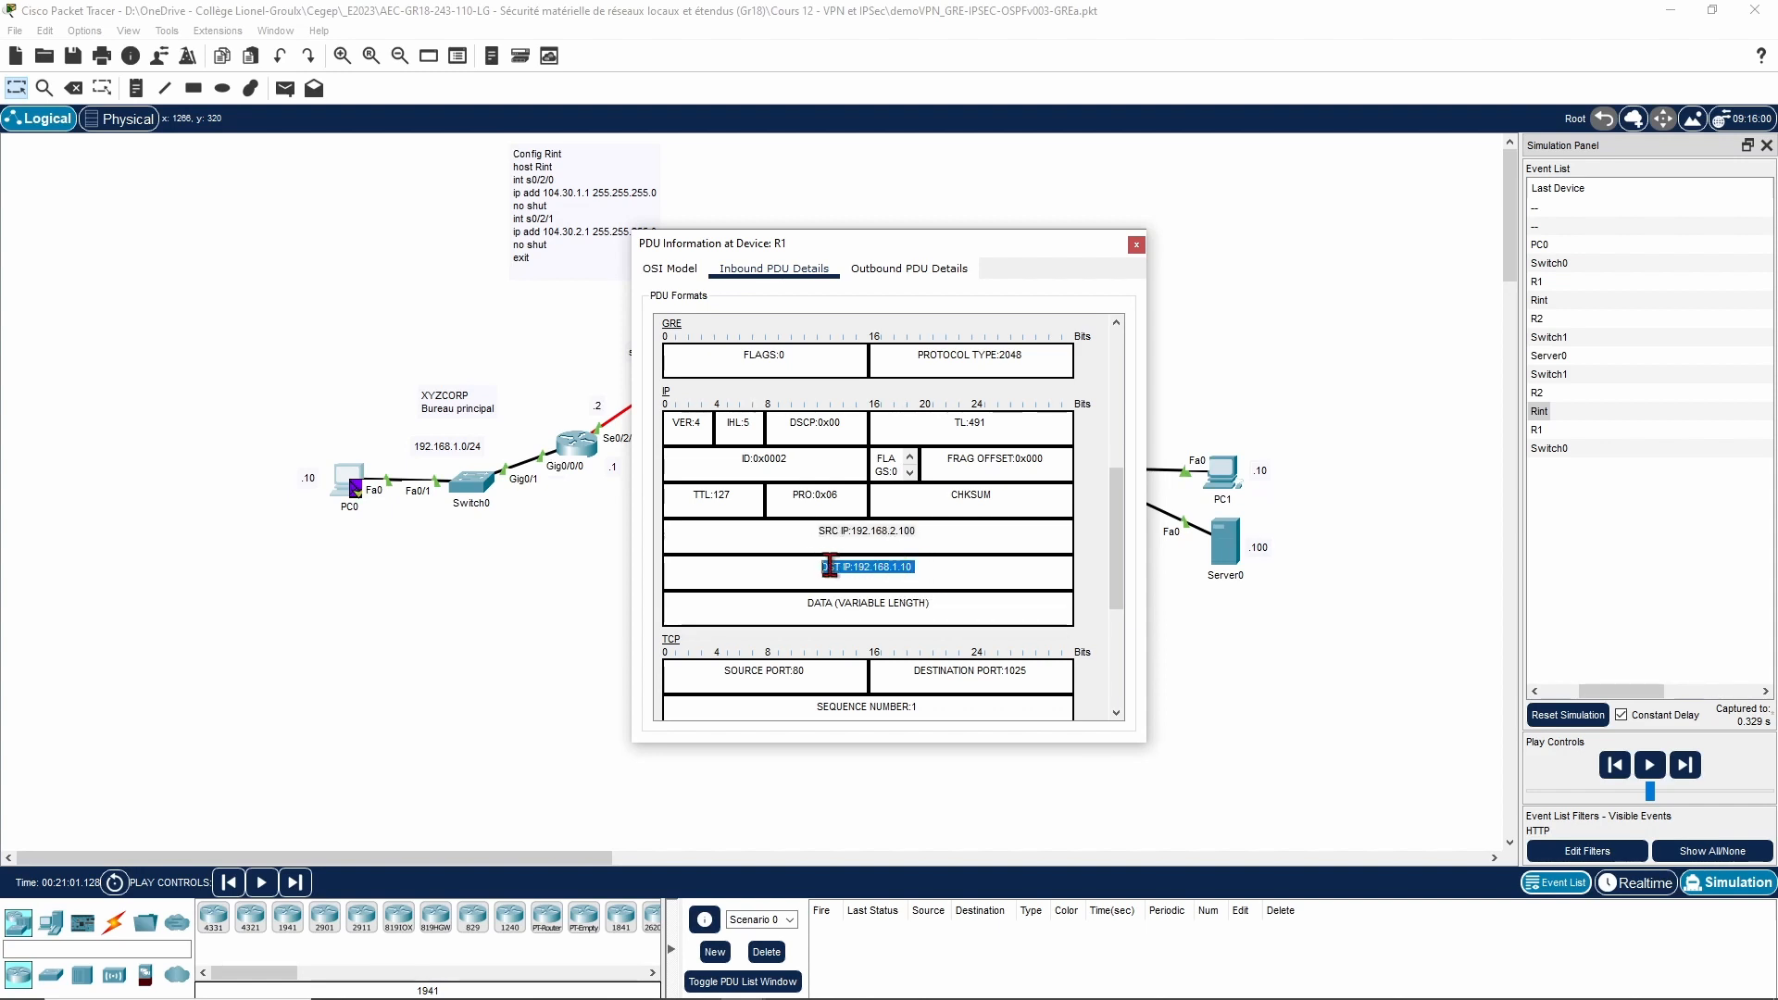
Step: Examine the TCP header and HTTP response data, including the content length, in R1's inbound PDU details, and close the PDU window
scroll(821, 565, "down", 3)
scroll(837, 565, "down", 3)
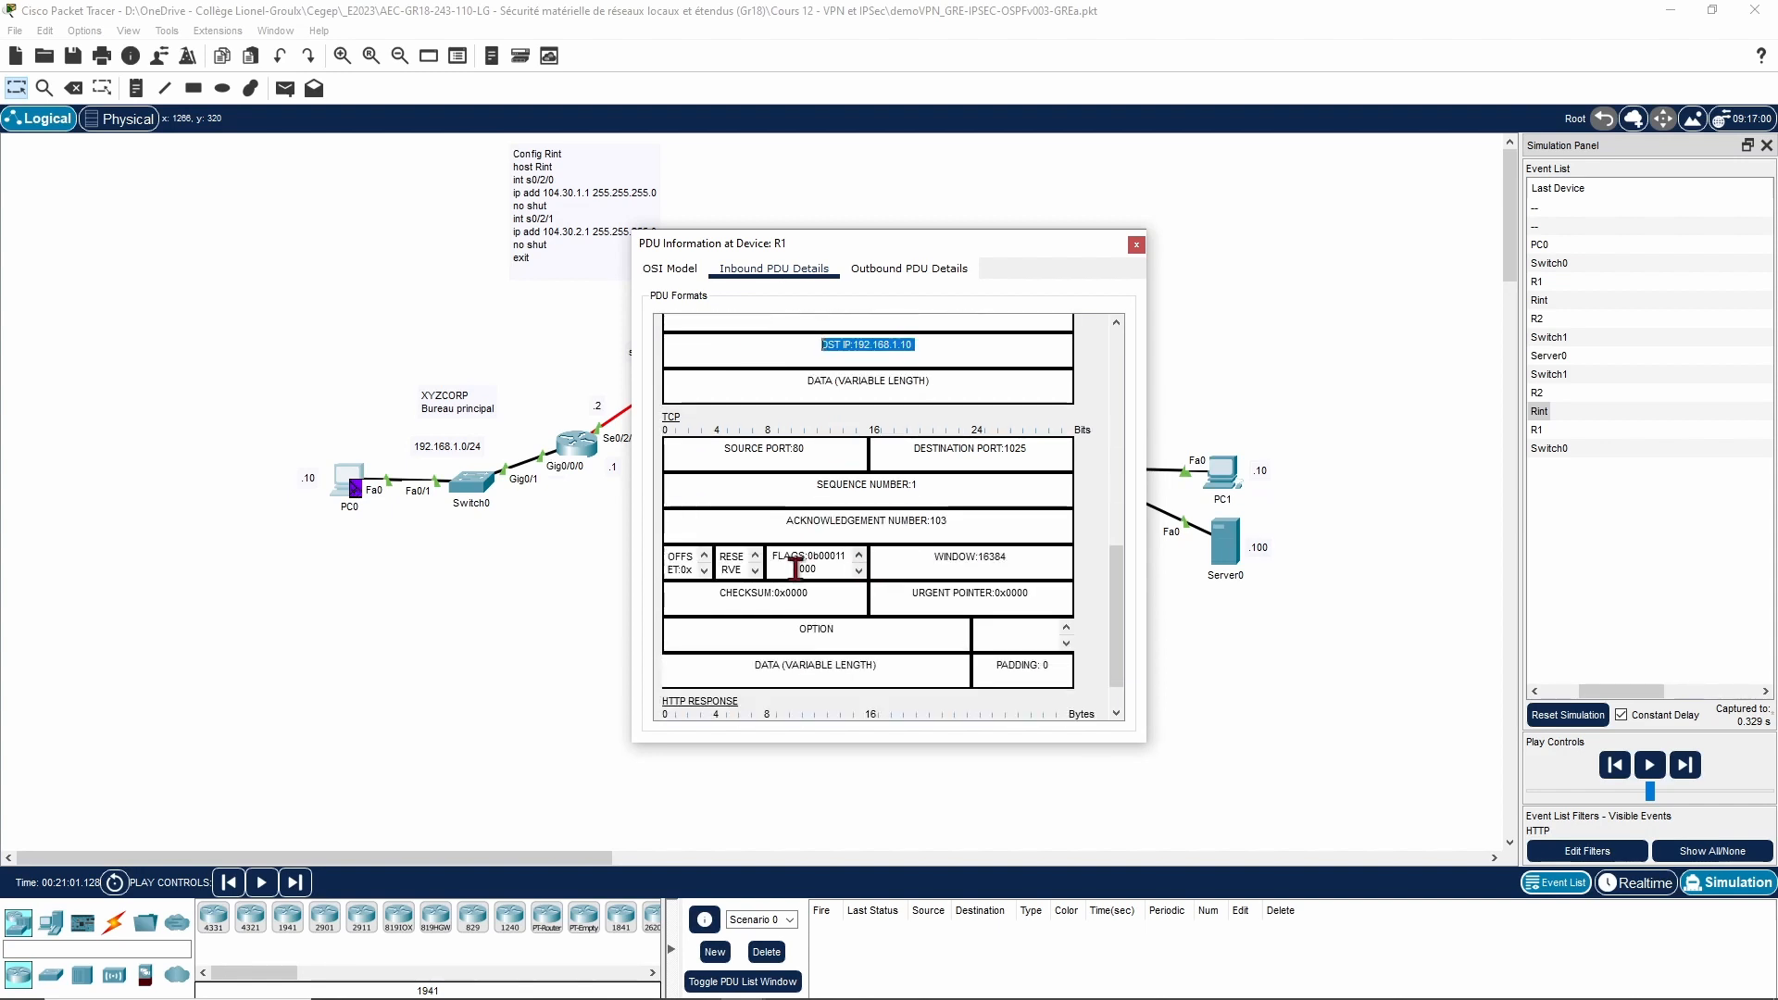
scroll(1114, 593, "down", 2)
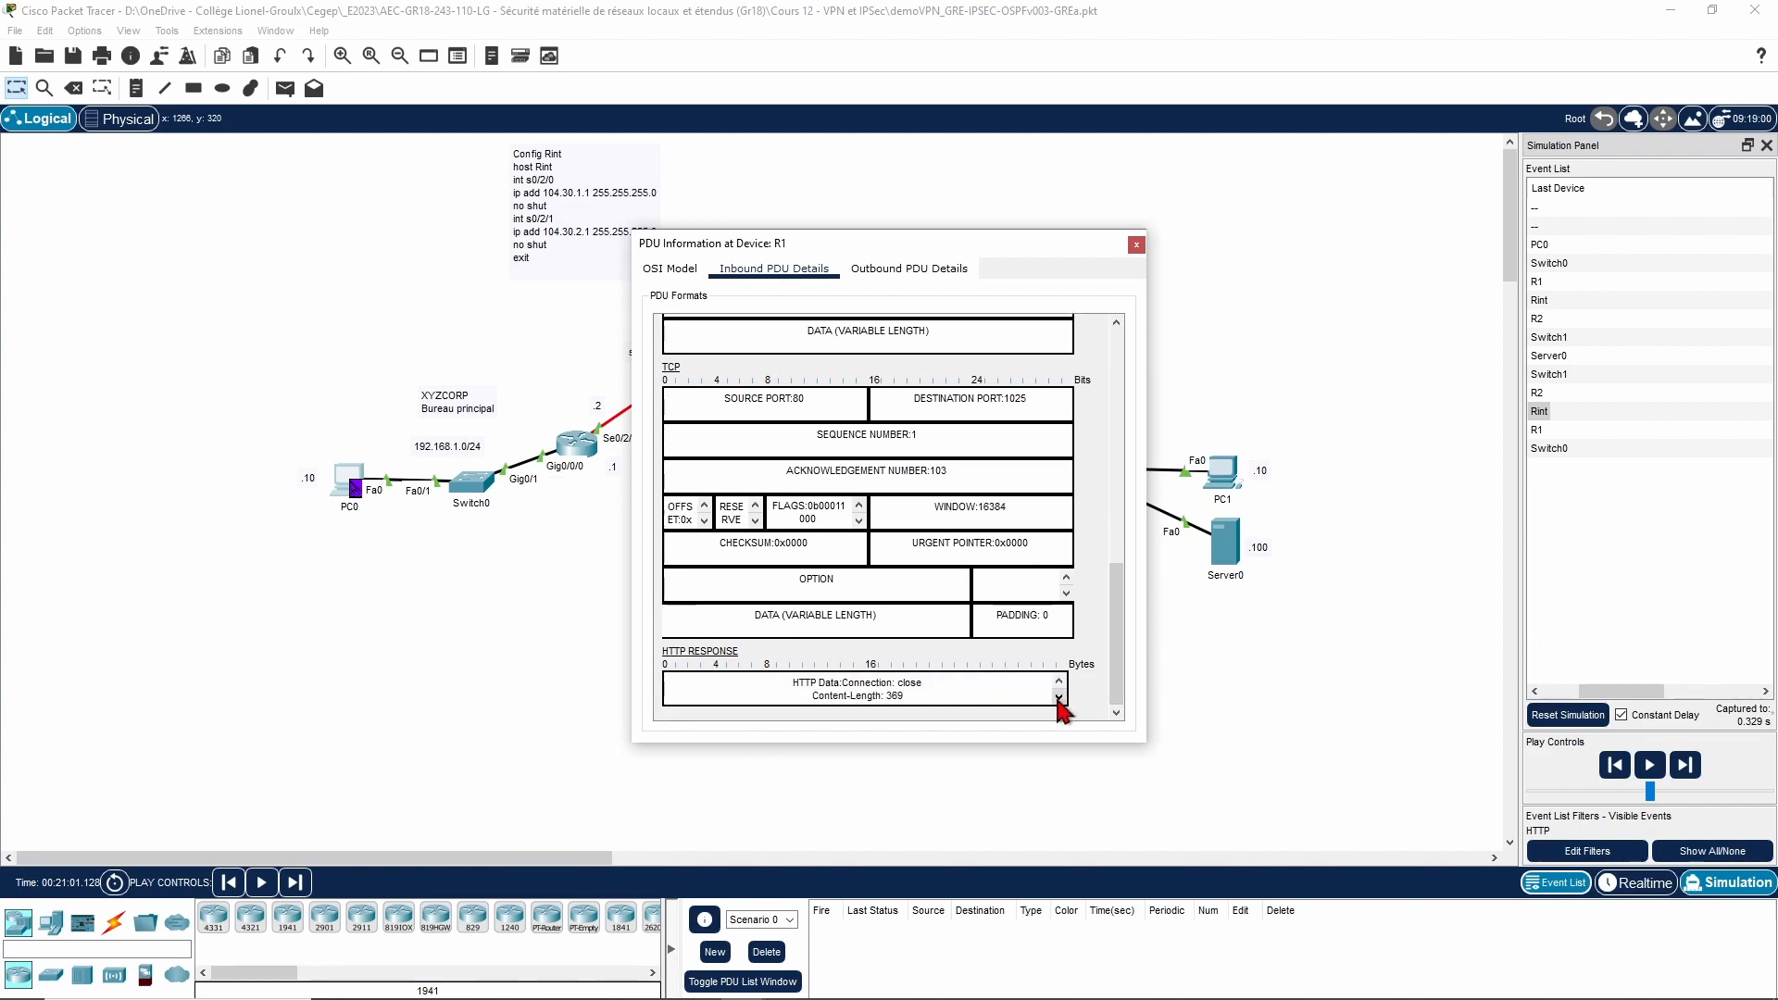
left_click(1058, 697)
left_click(1058, 697)
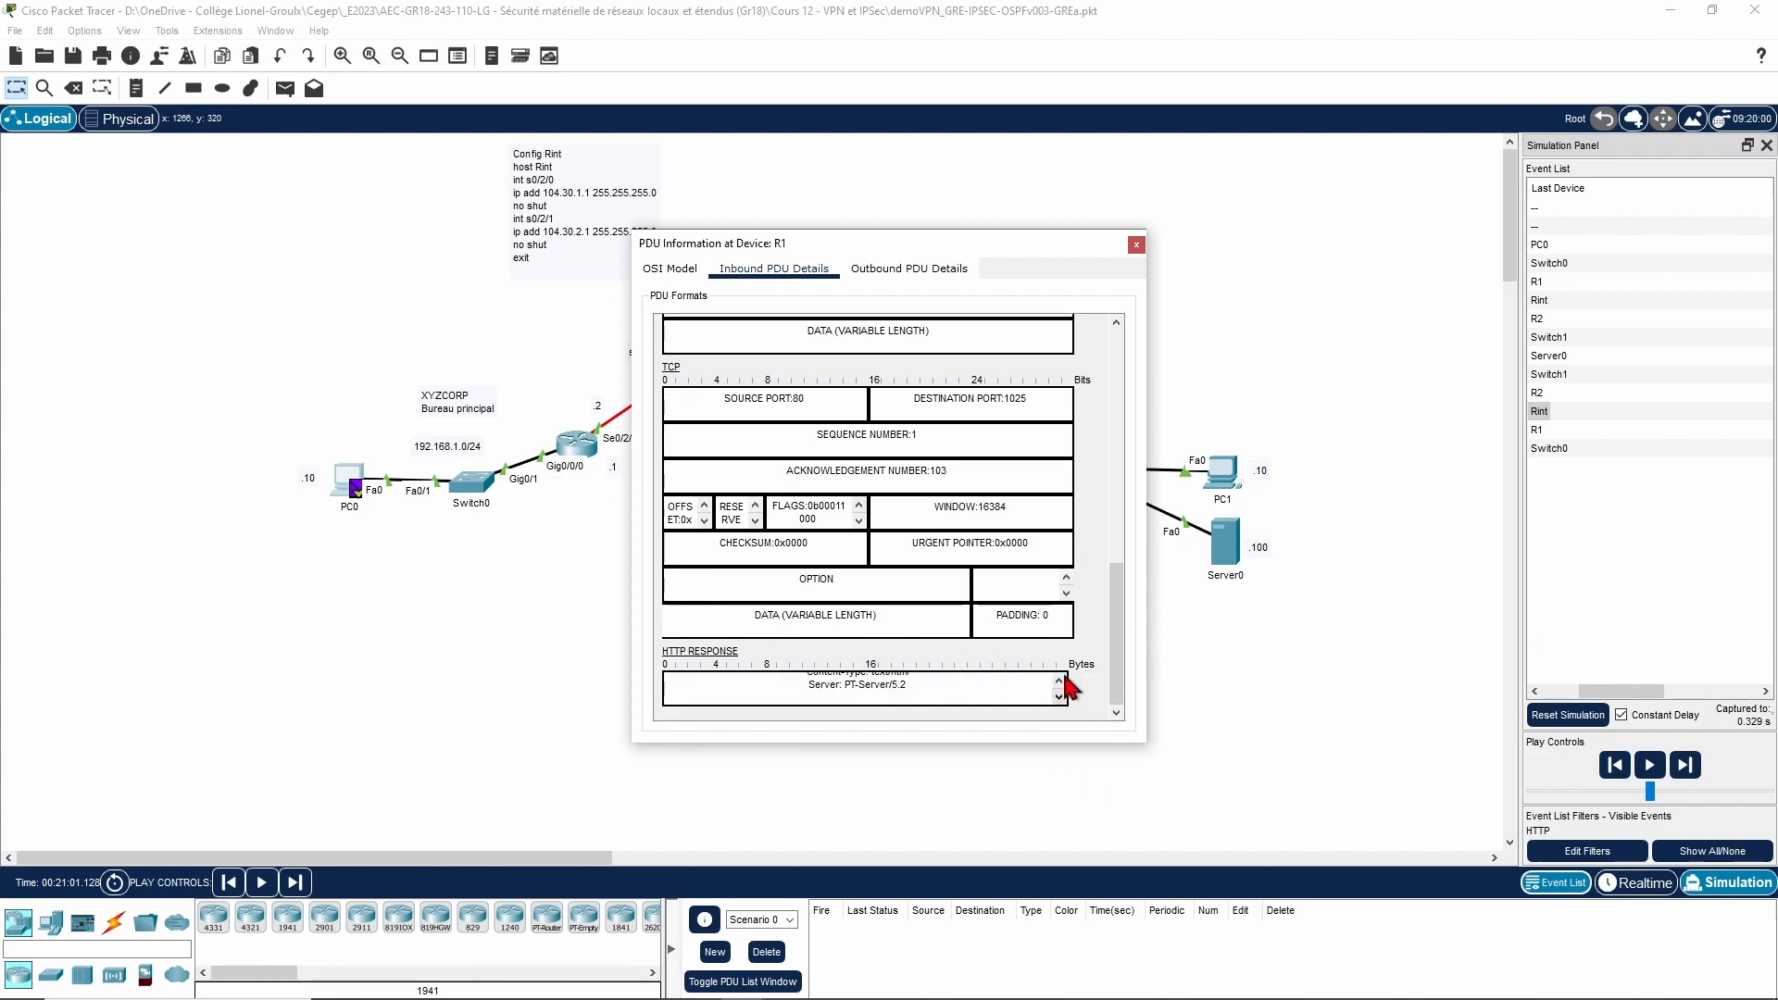
left_click(1058, 681)
left_click_drag(907, 678, 815, 683)
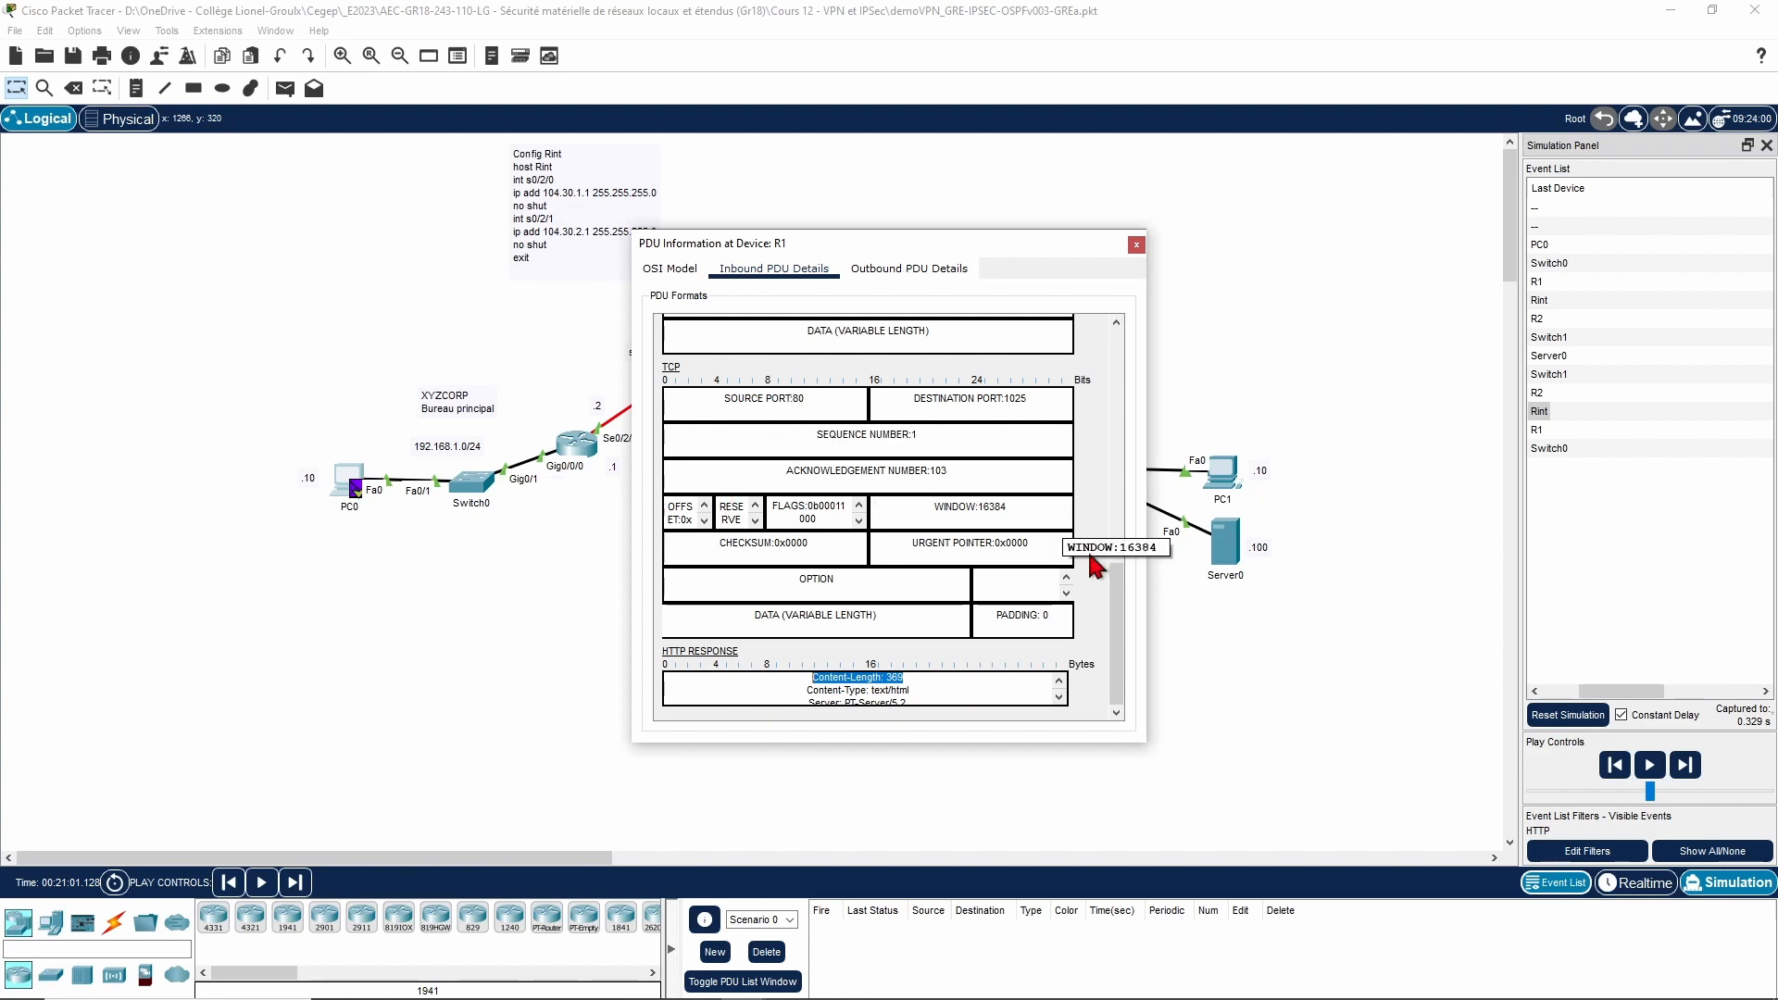
scroll(1123, 595, "up", 4)
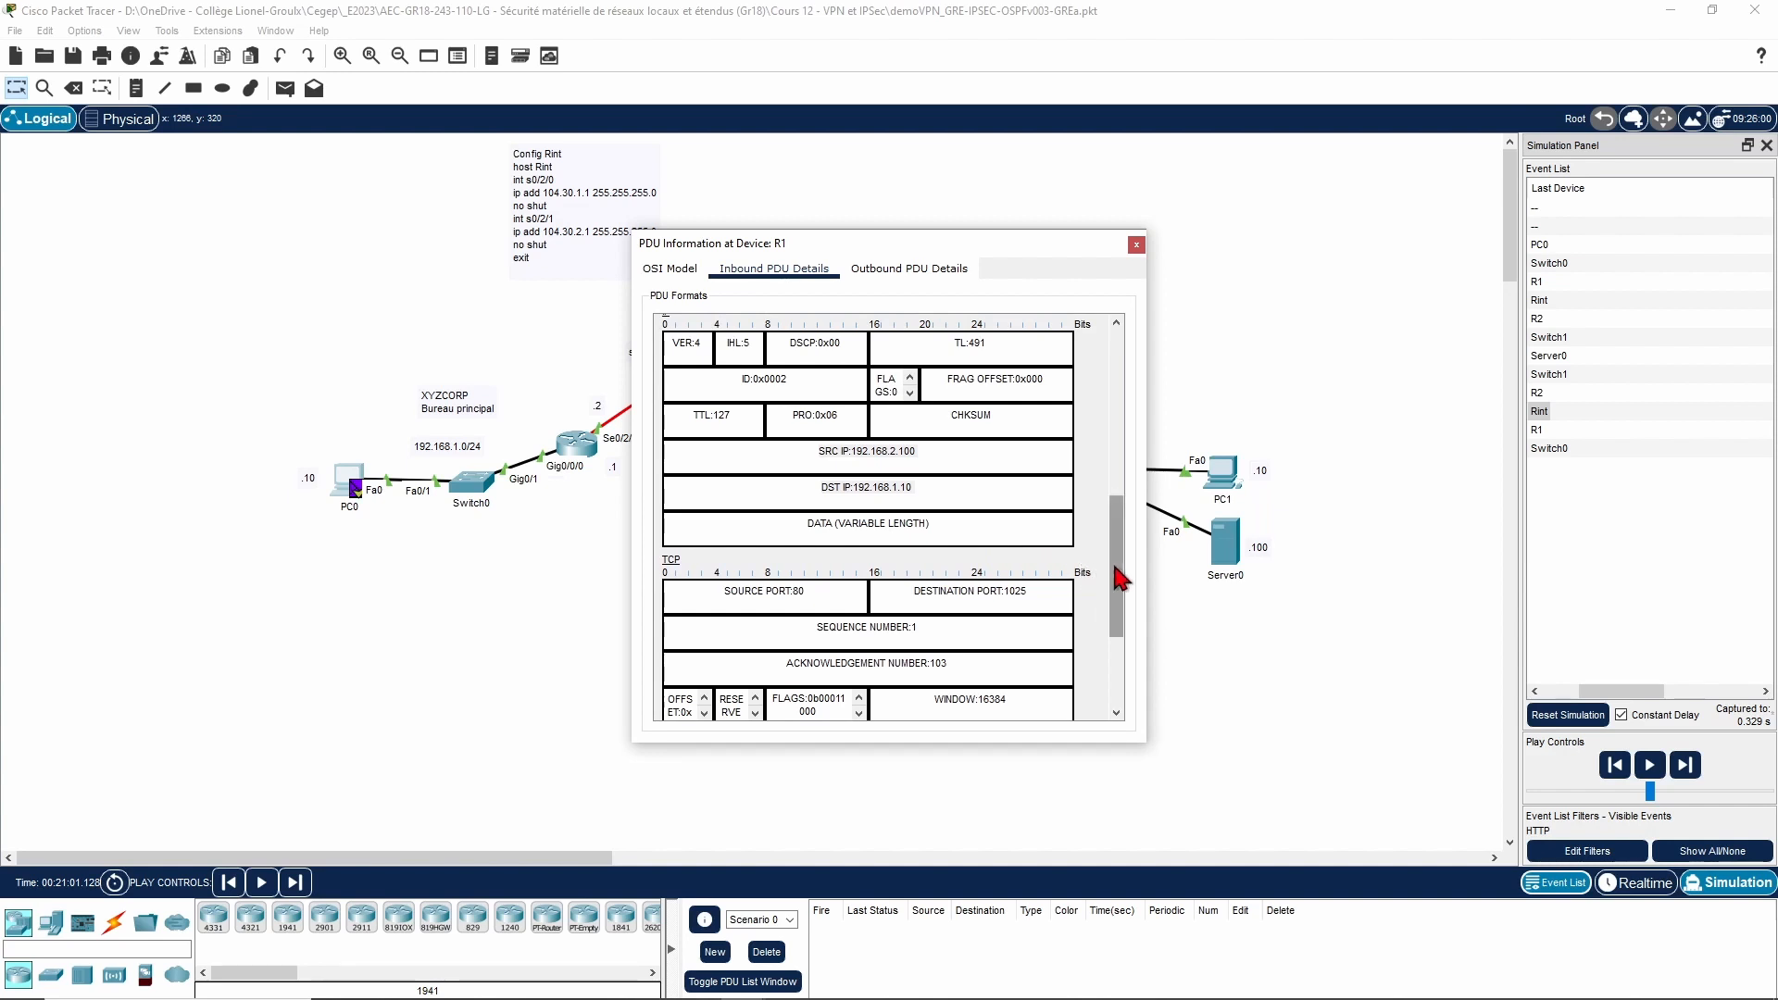
scroll(1121, 579, "down", 4)
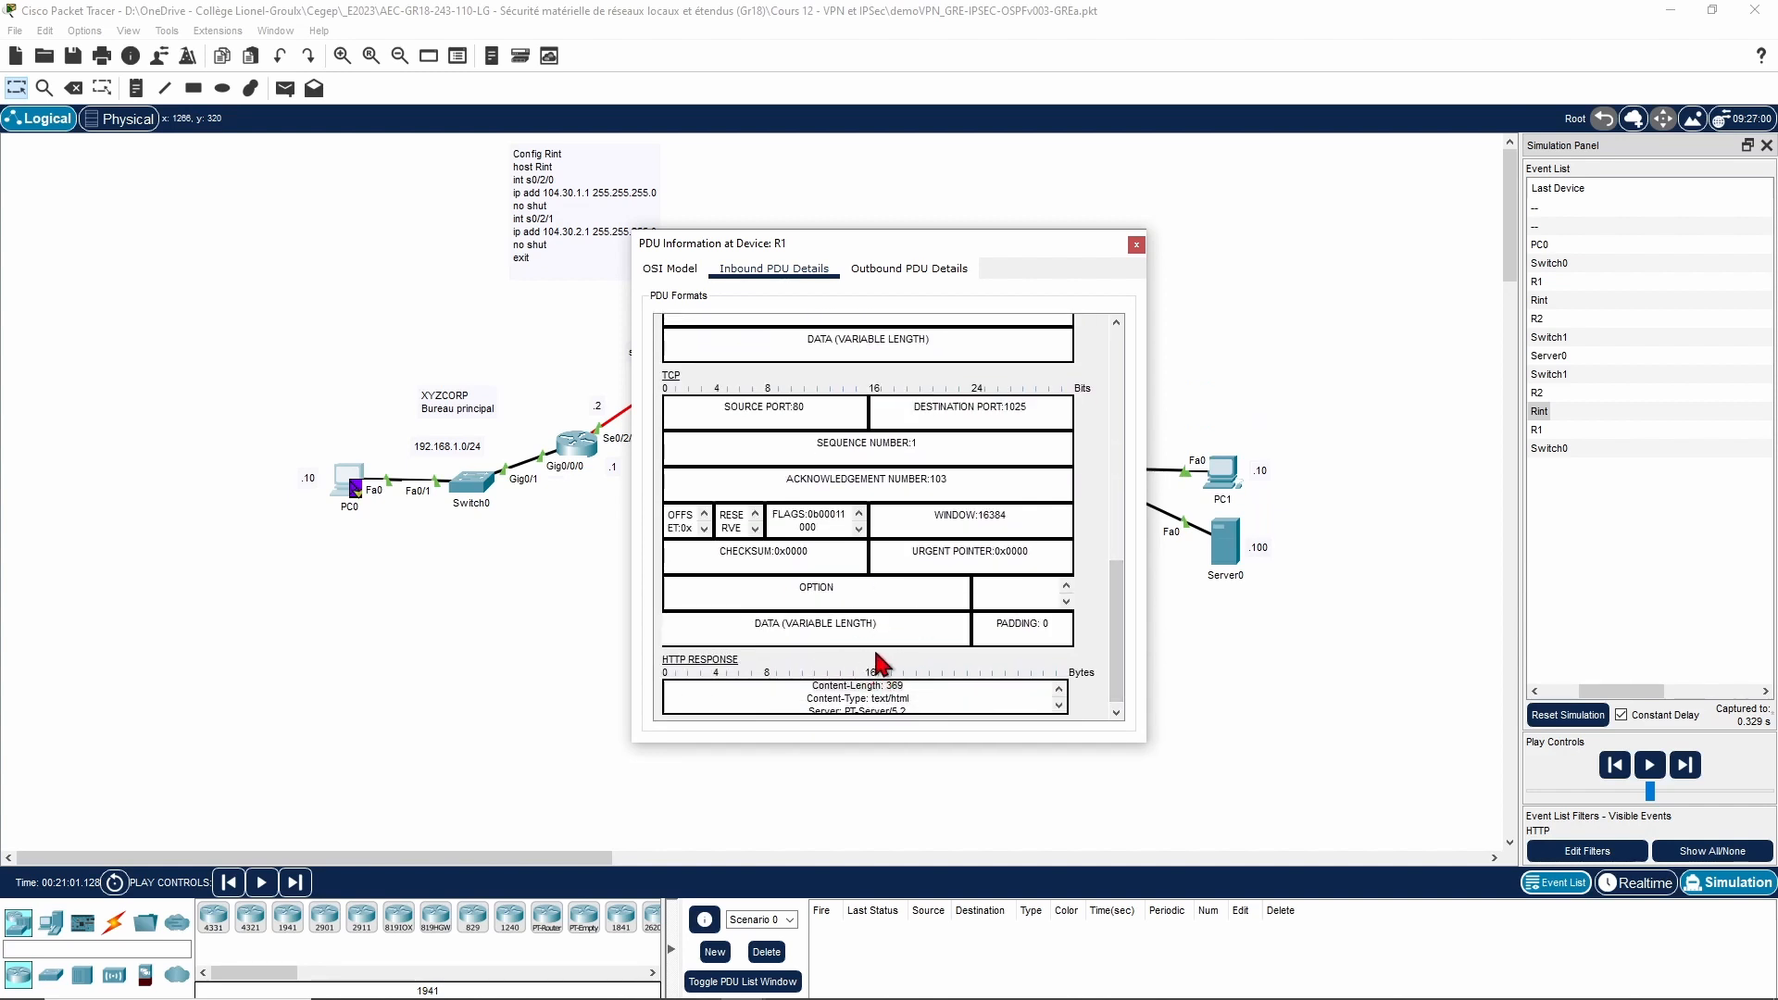
scroll(1123, 595, "up", 4)
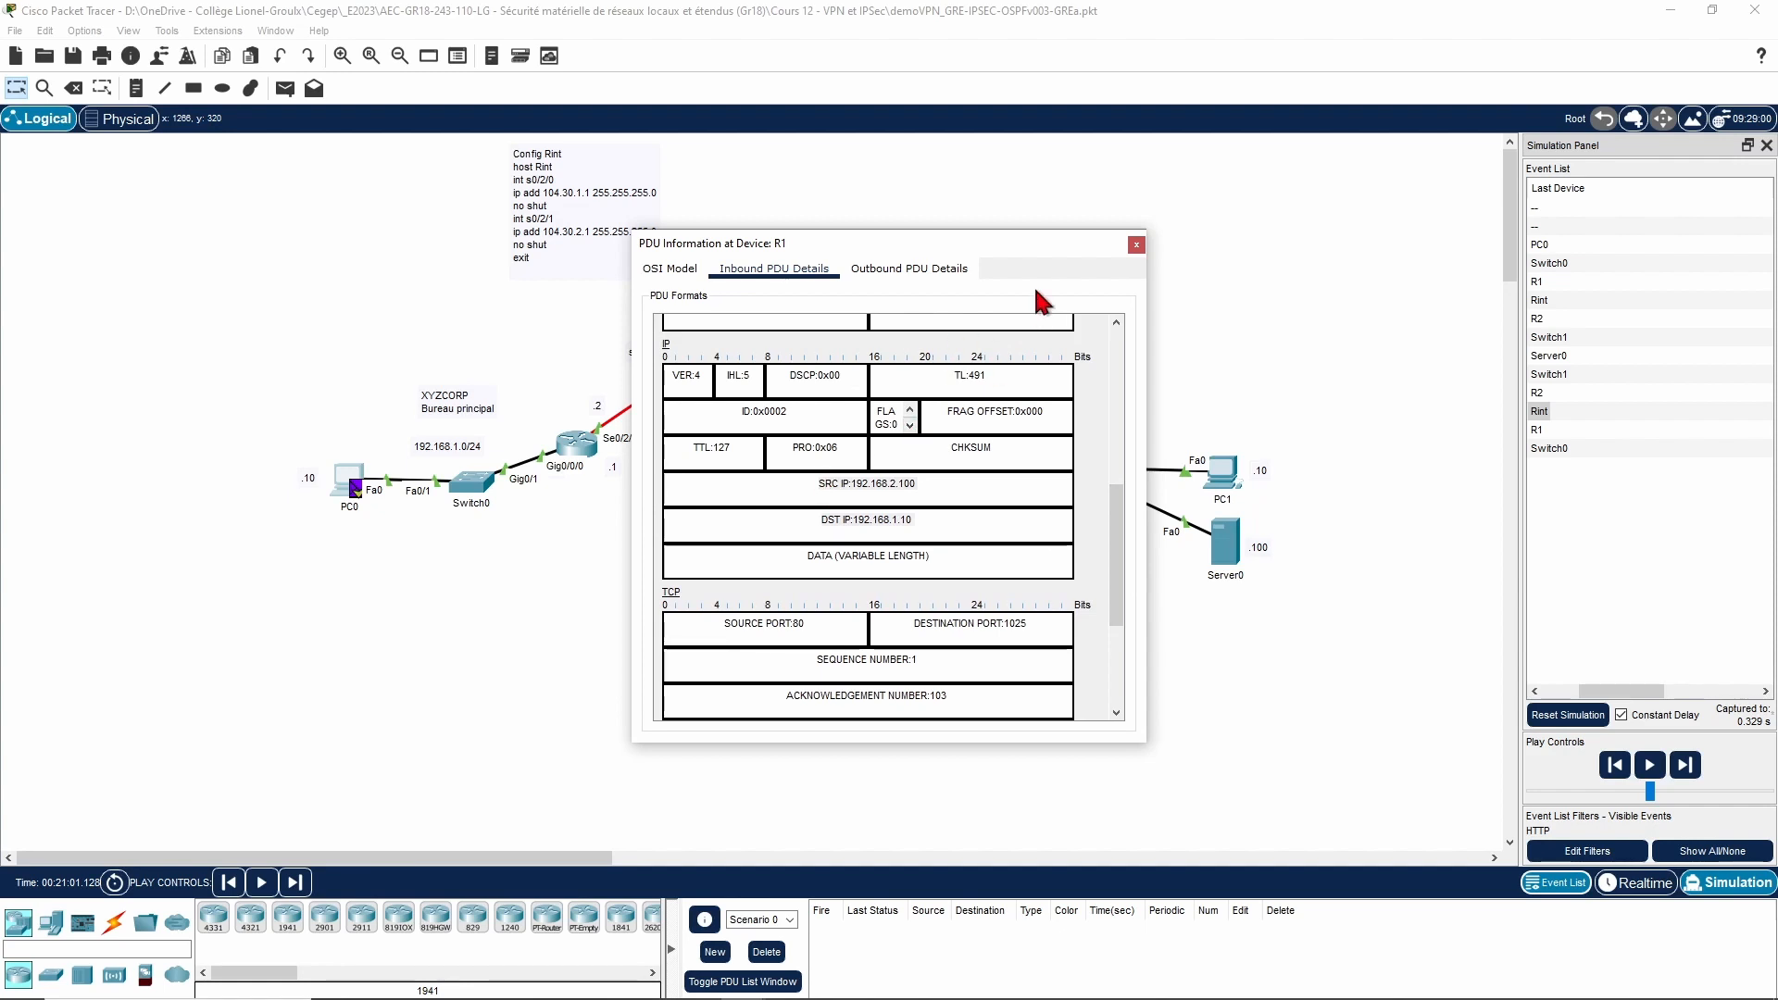
left_click(1136, 245)
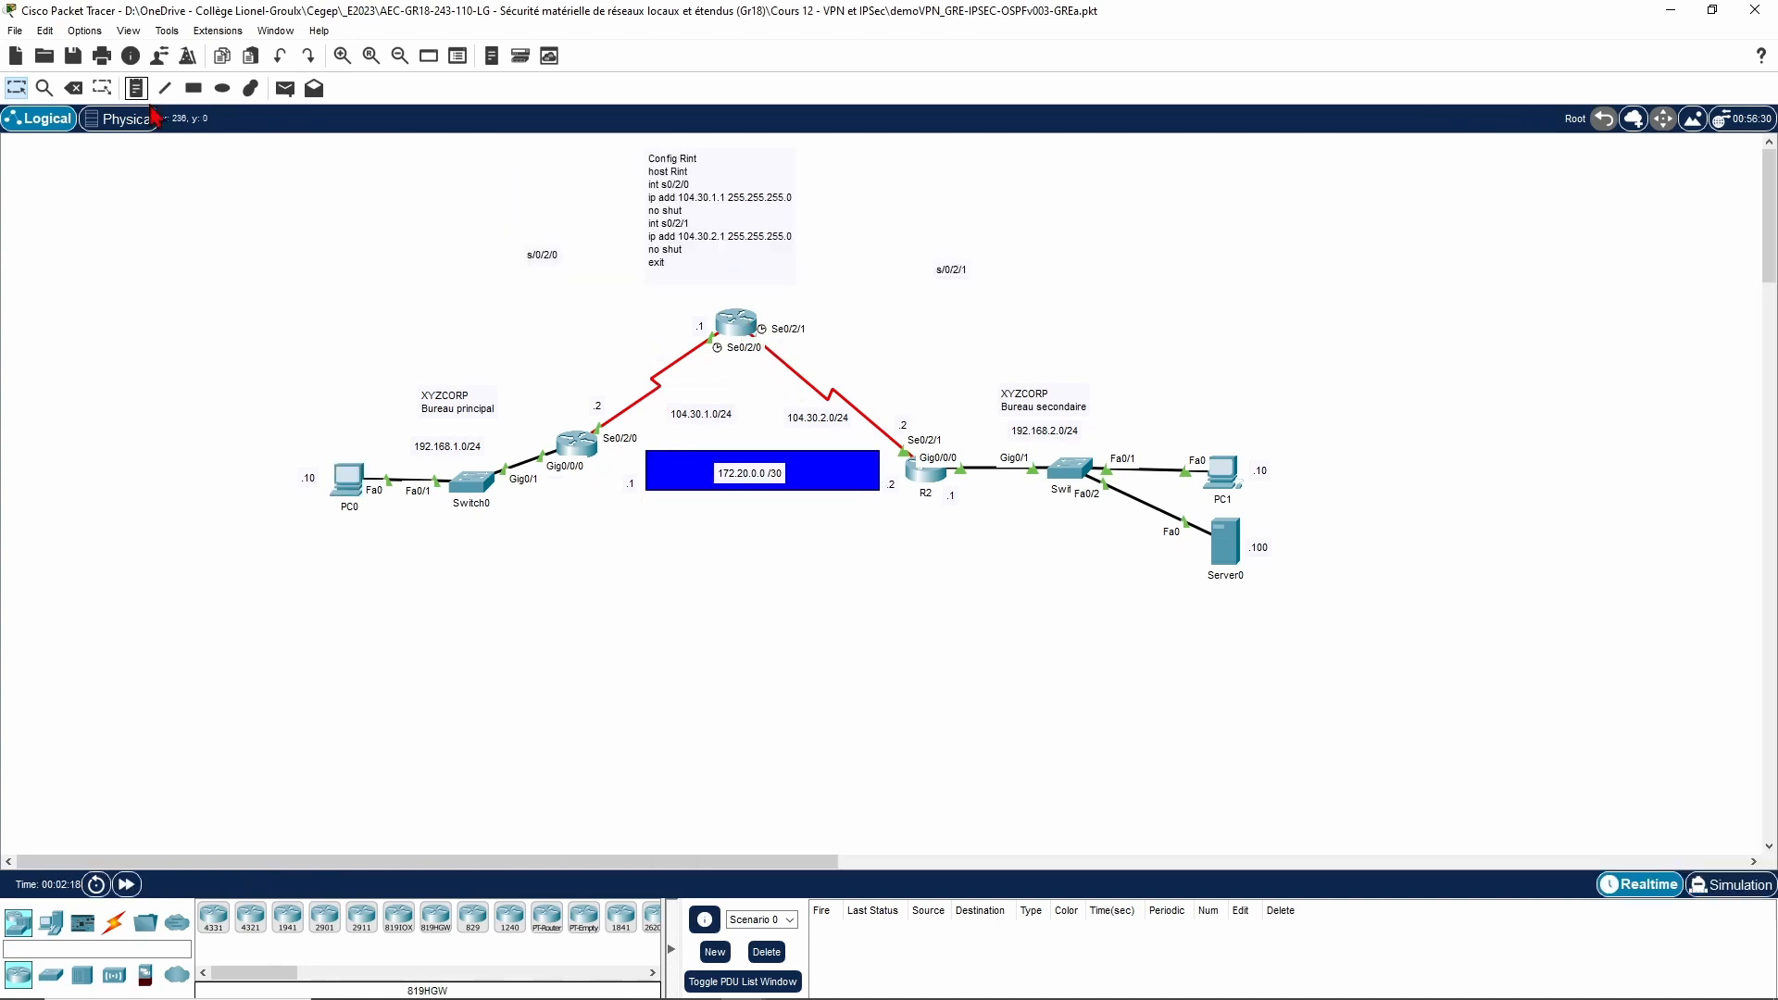
Step: Display the tunnel 1 interface status from R1's command line with sh int tunnel 1
left_click(584, 453)
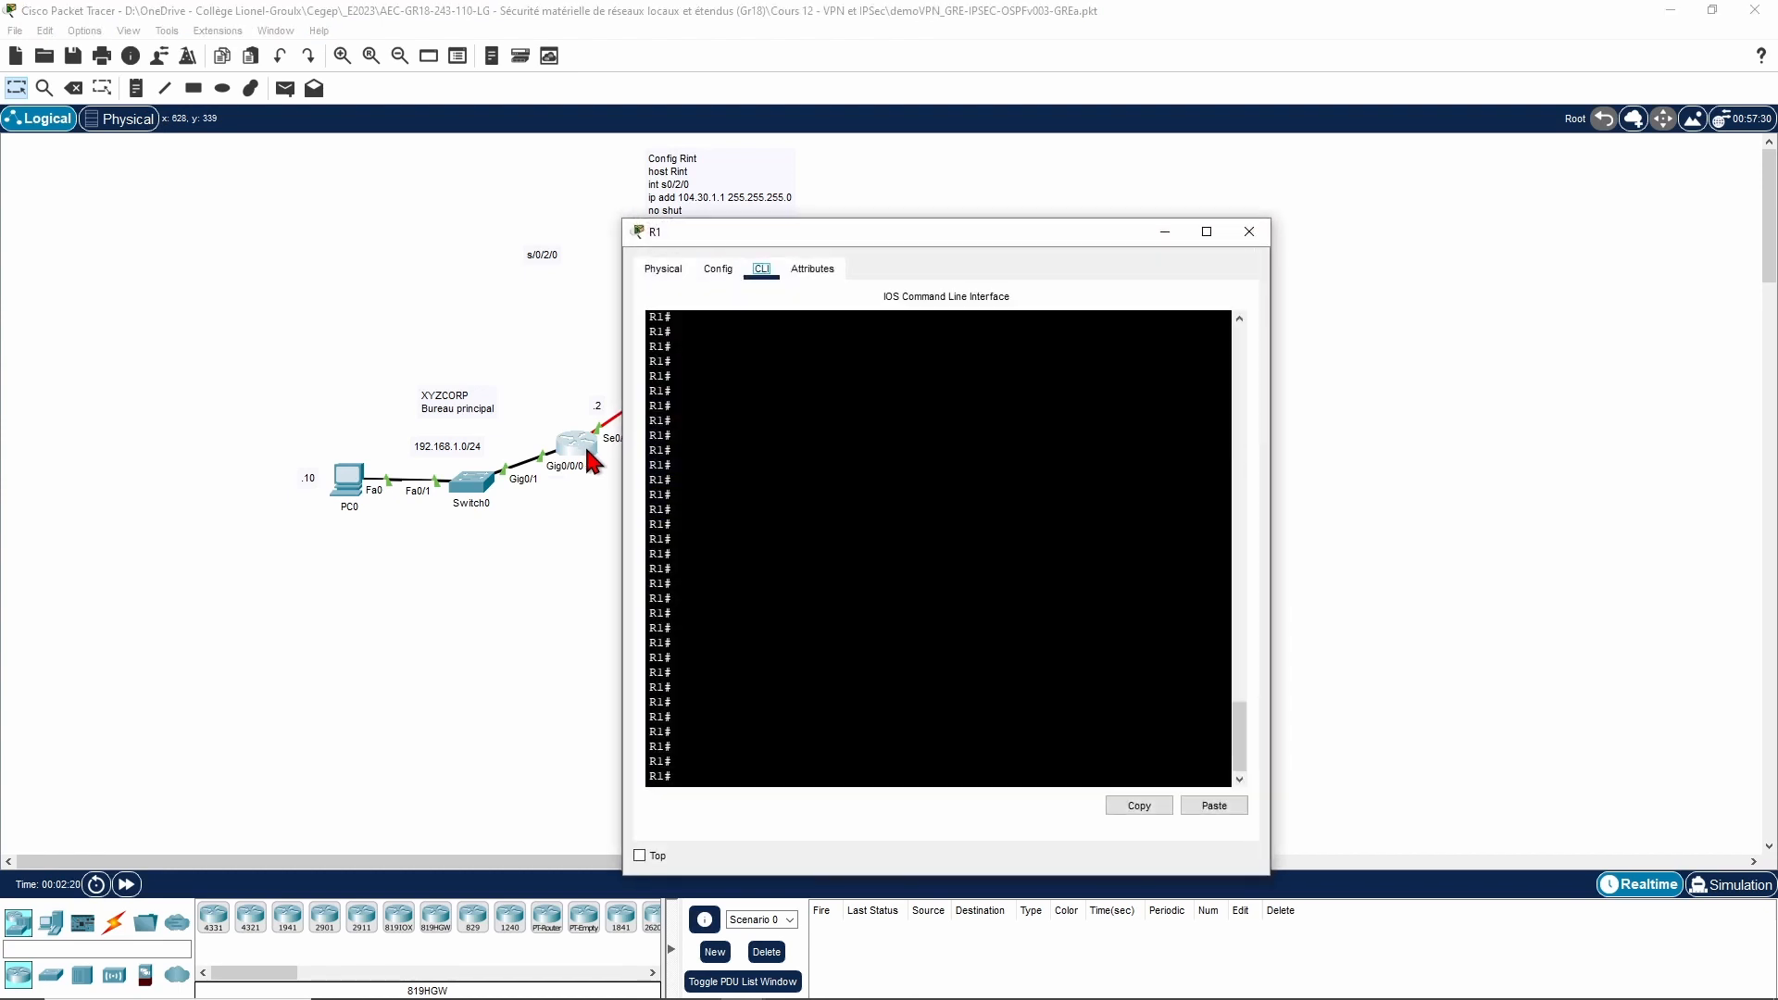
key("Return")
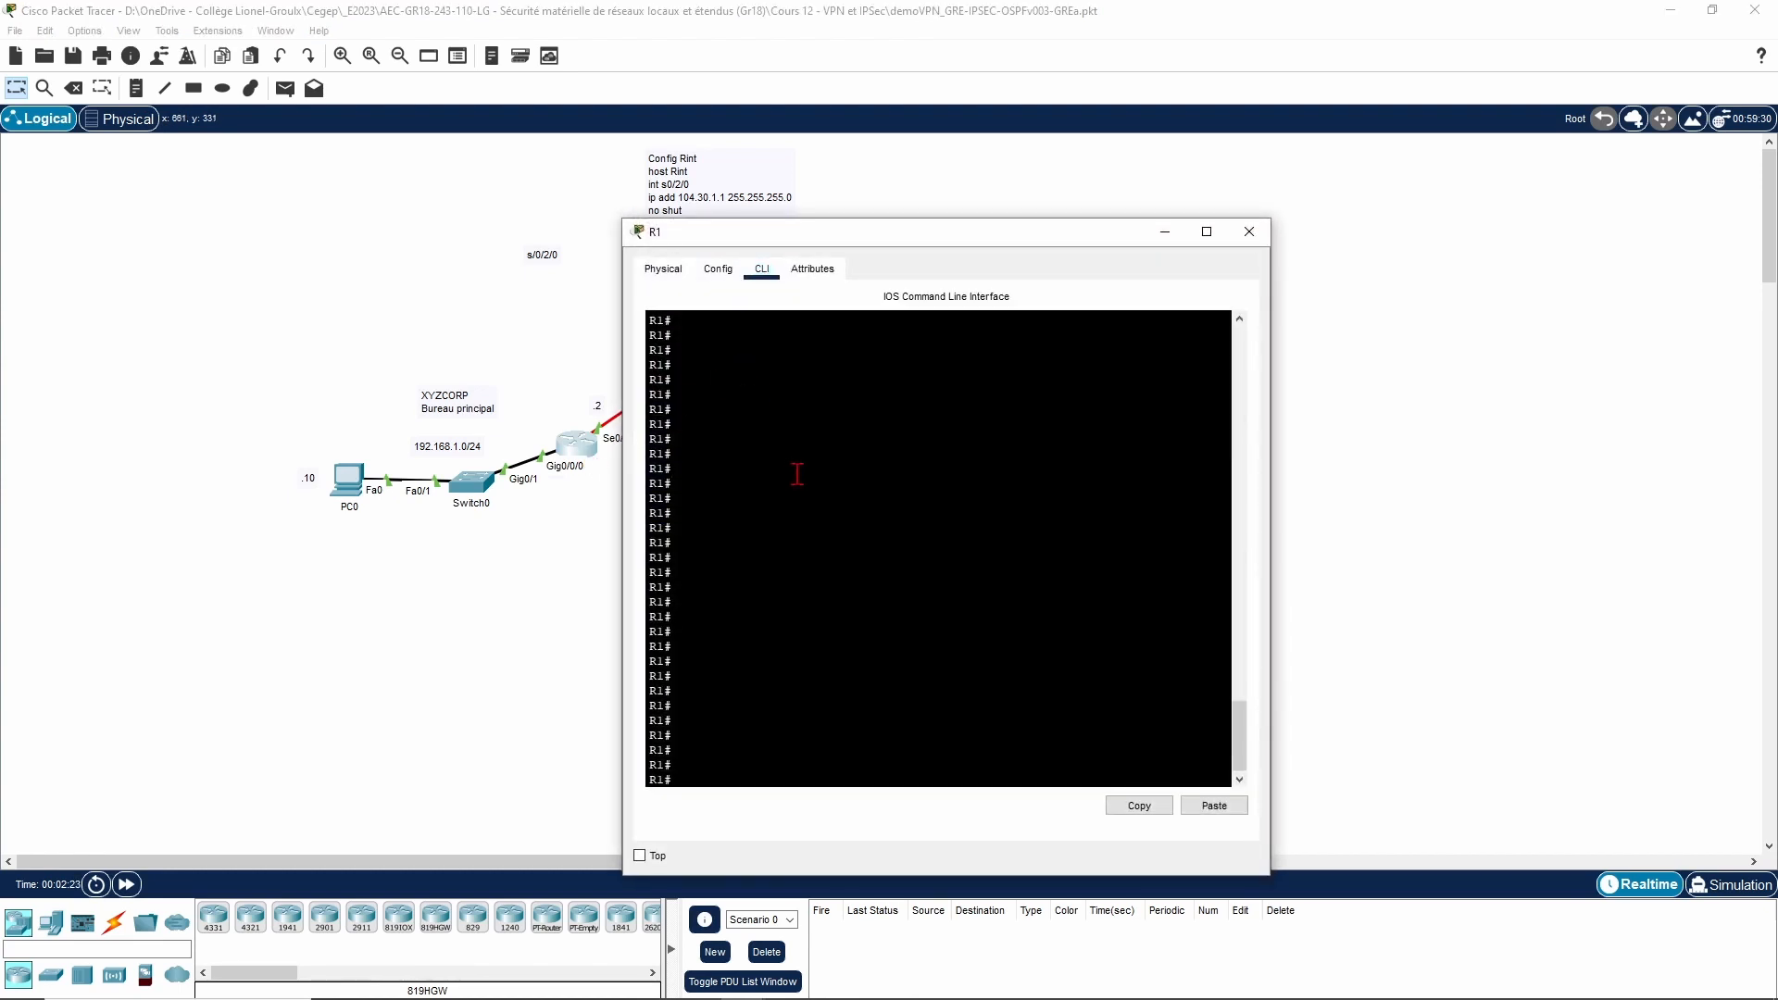
type("sh int tu")
key("Tab")
type("1")
key("Return")
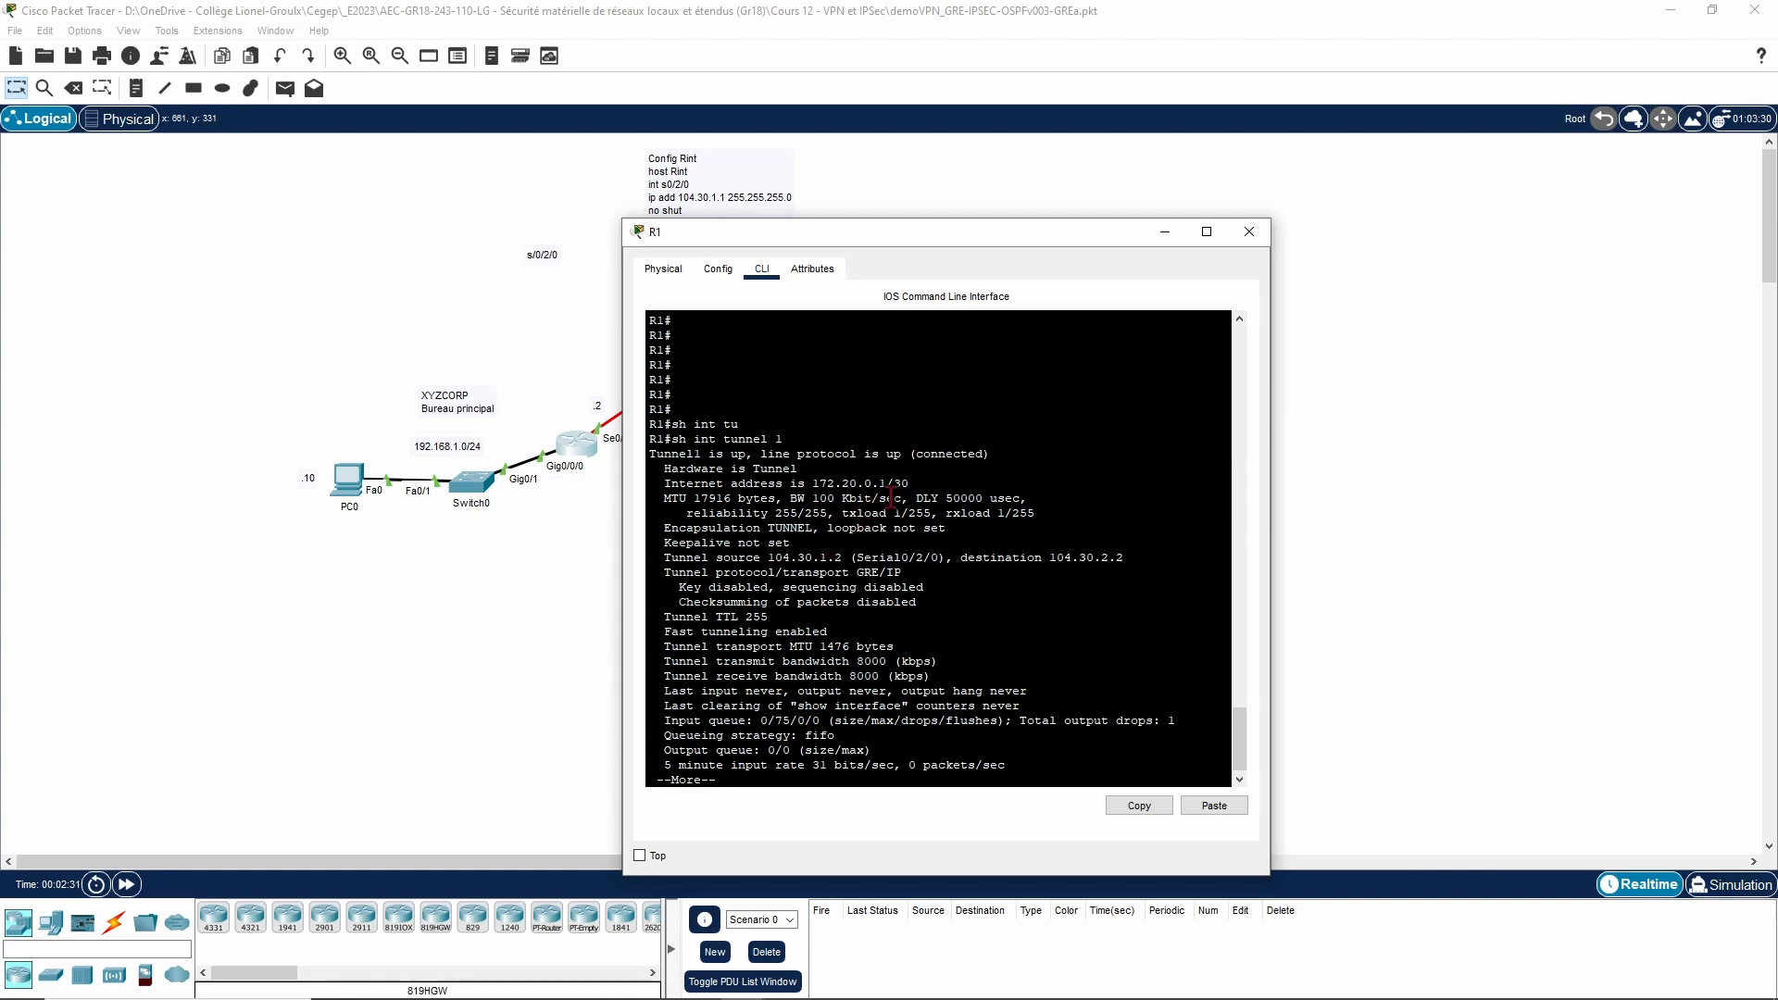
Step: Review the tunnel's internet address and the rest of the interface output, and minimize R1's window
left_click_drag(911, 484, 664, 483)
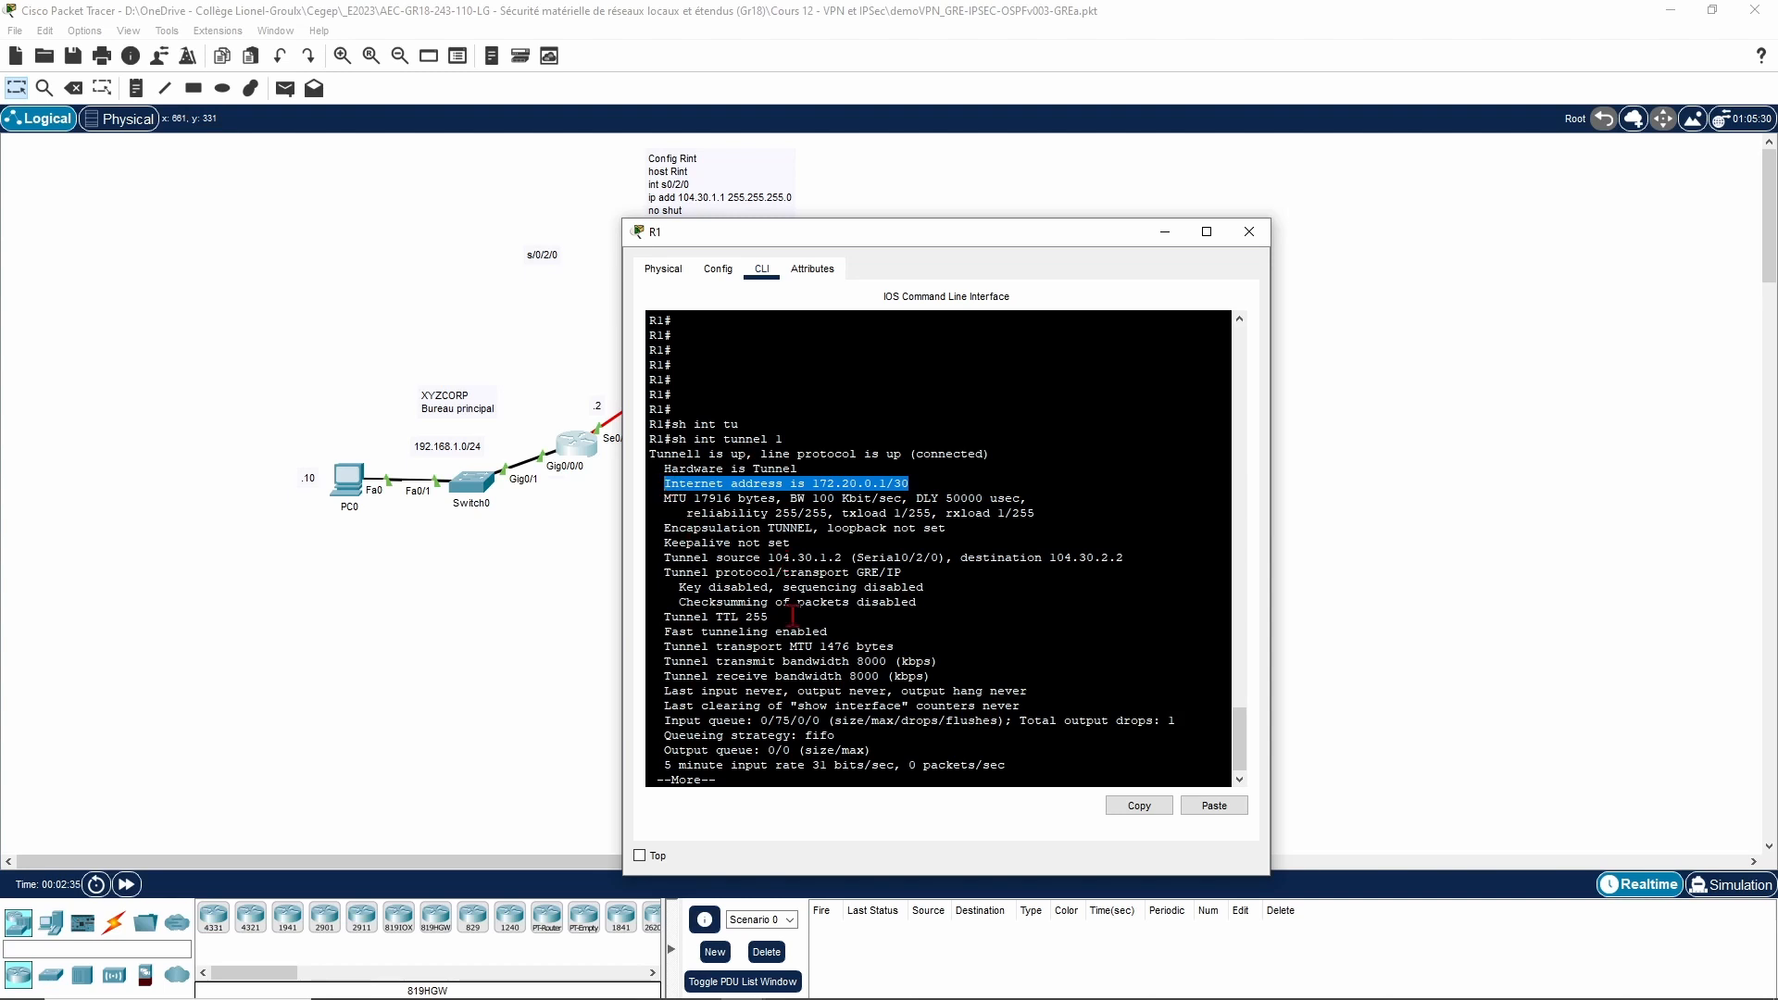
key("space")
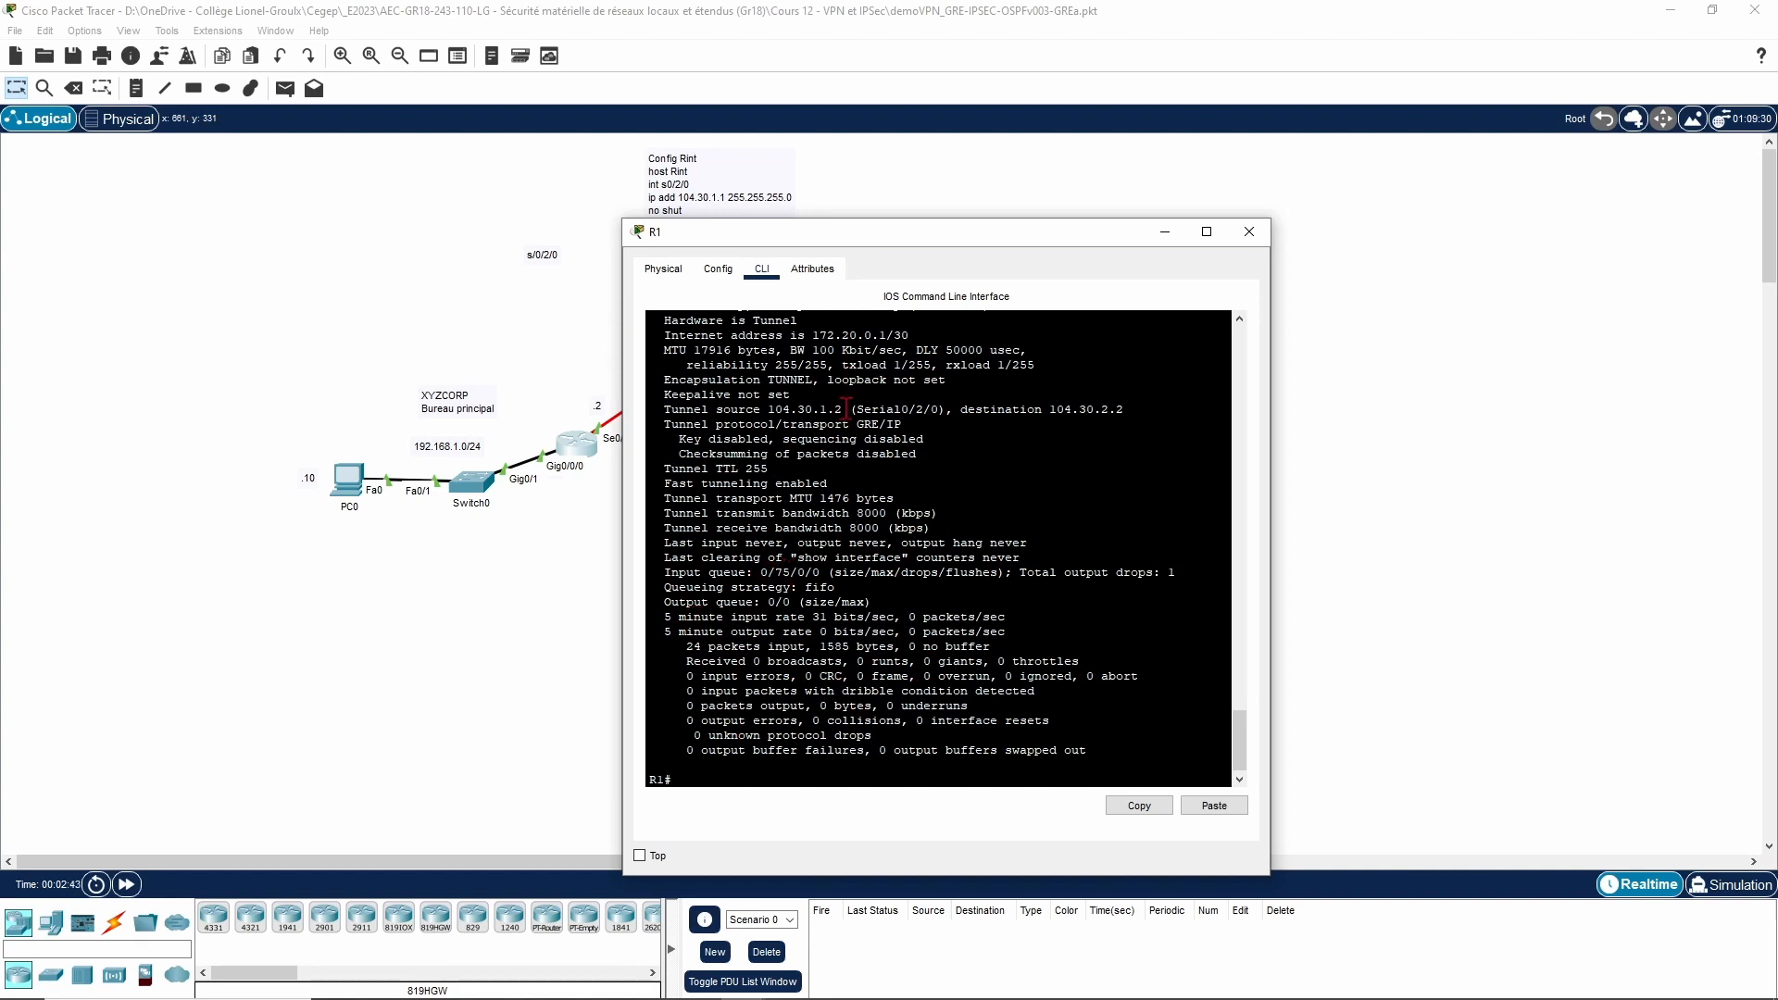
scroll(827, 490, "up", 1)
scroll(827, 491, "down", 1)
left_click(1156, 230)
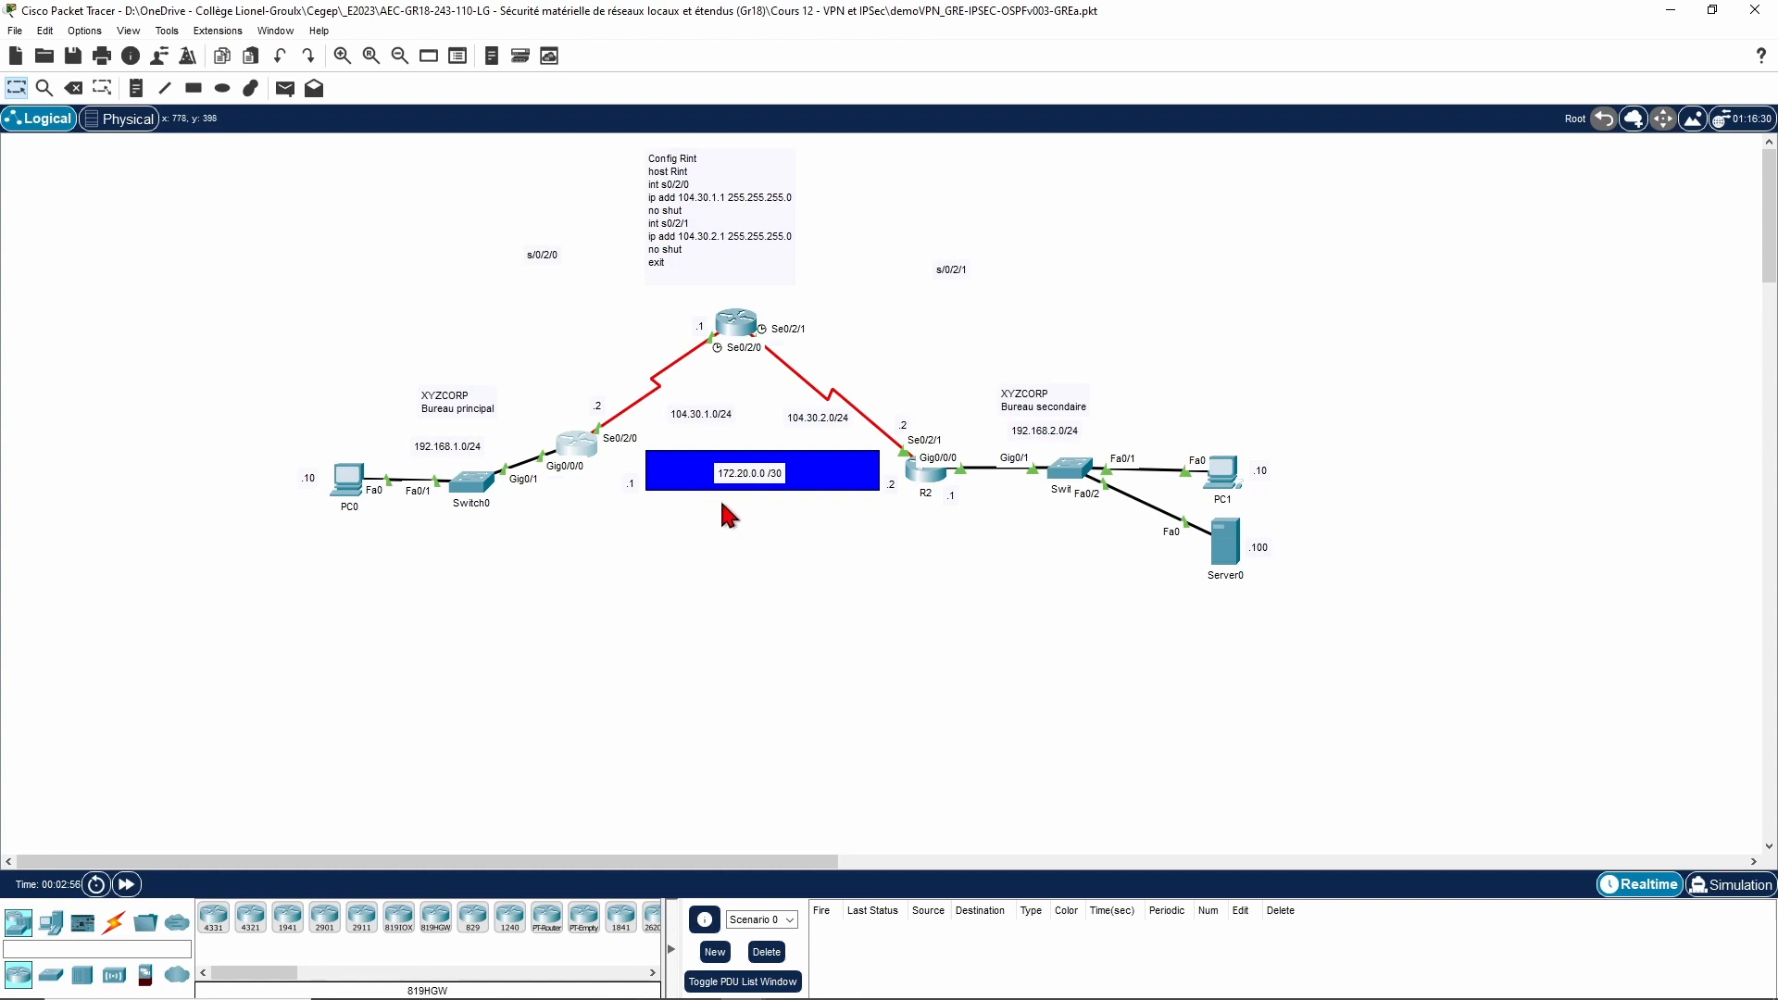
Step: Draw a thin rectangle with an orange #ffaa00 fill along the upper edge of the blue tunnel rectangle
left_click(194, 88)
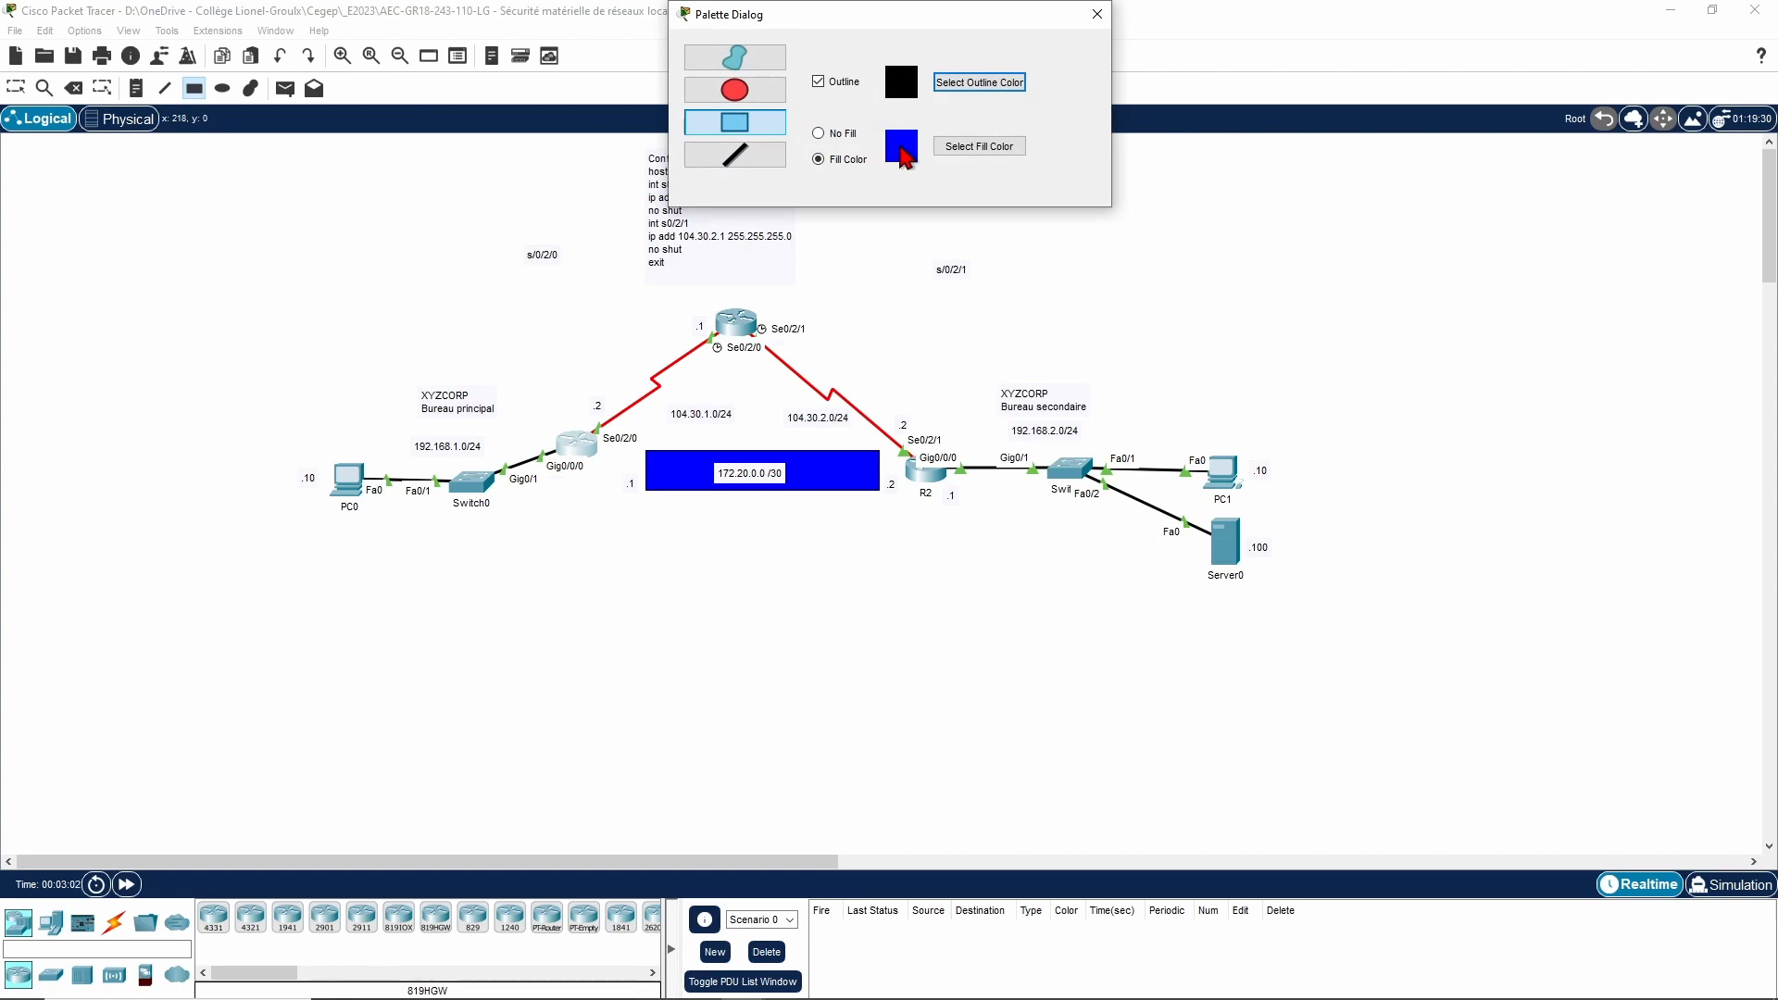
left_click(939, 148)
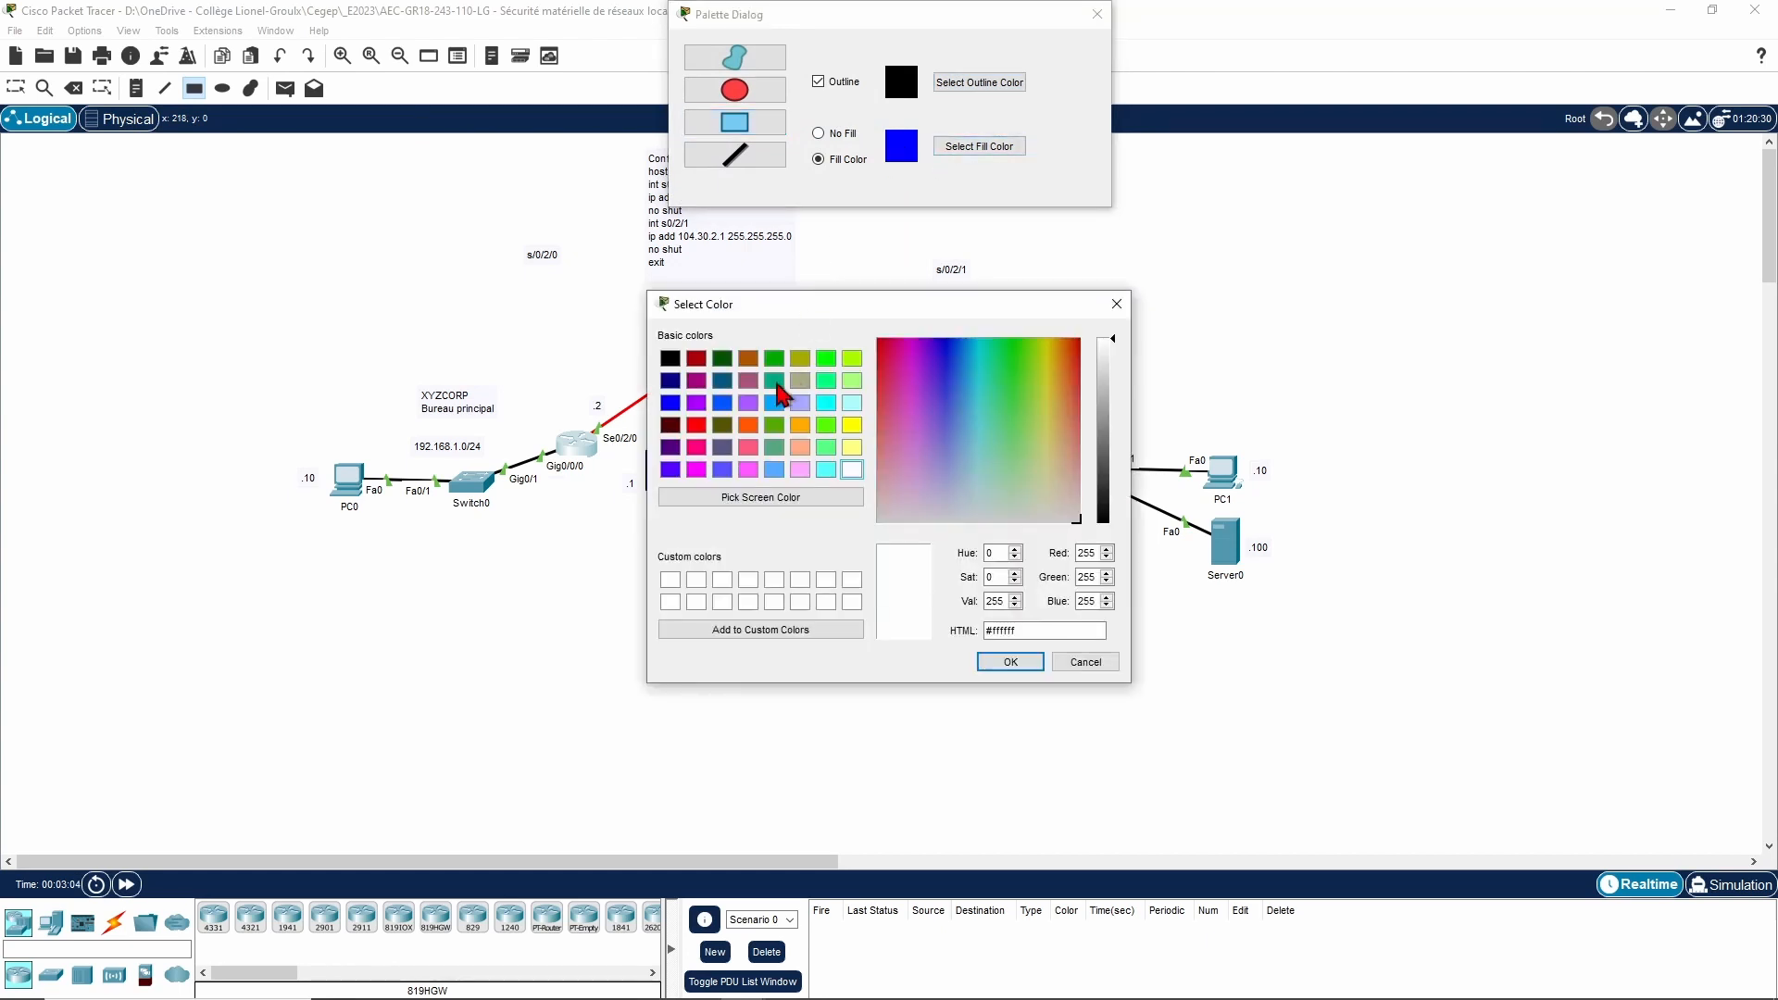
left_click(800, 425)
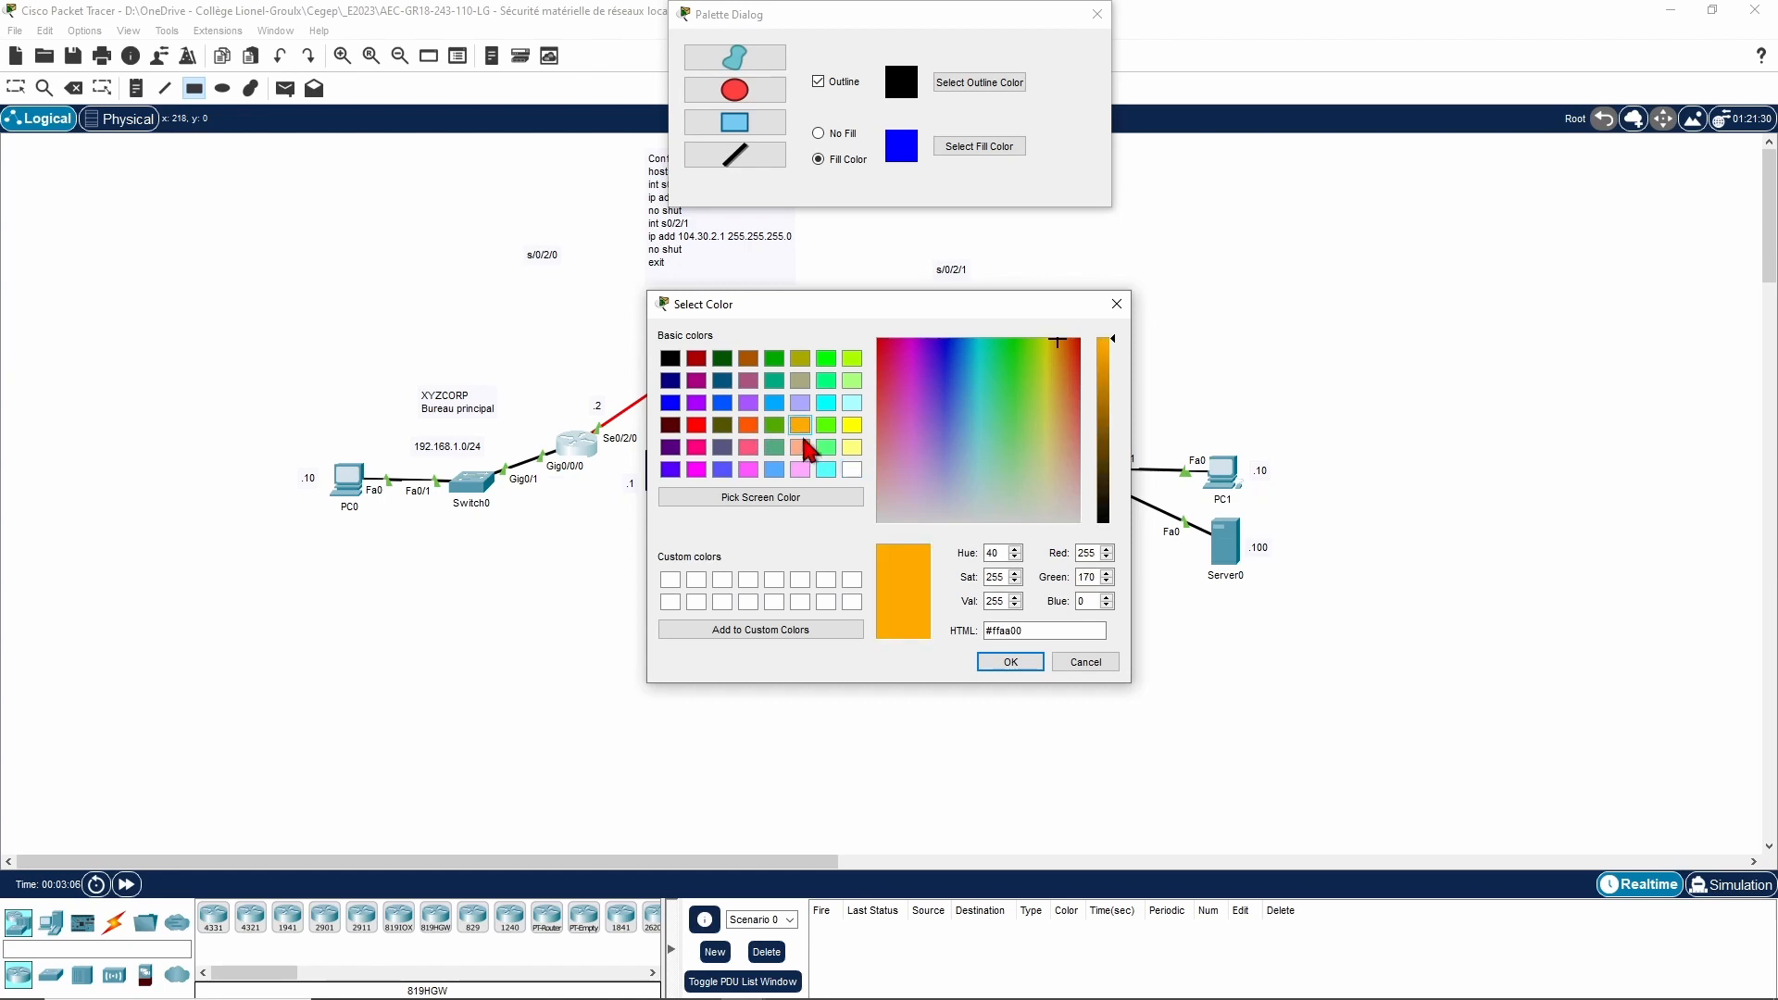
left_click(1002, 663)
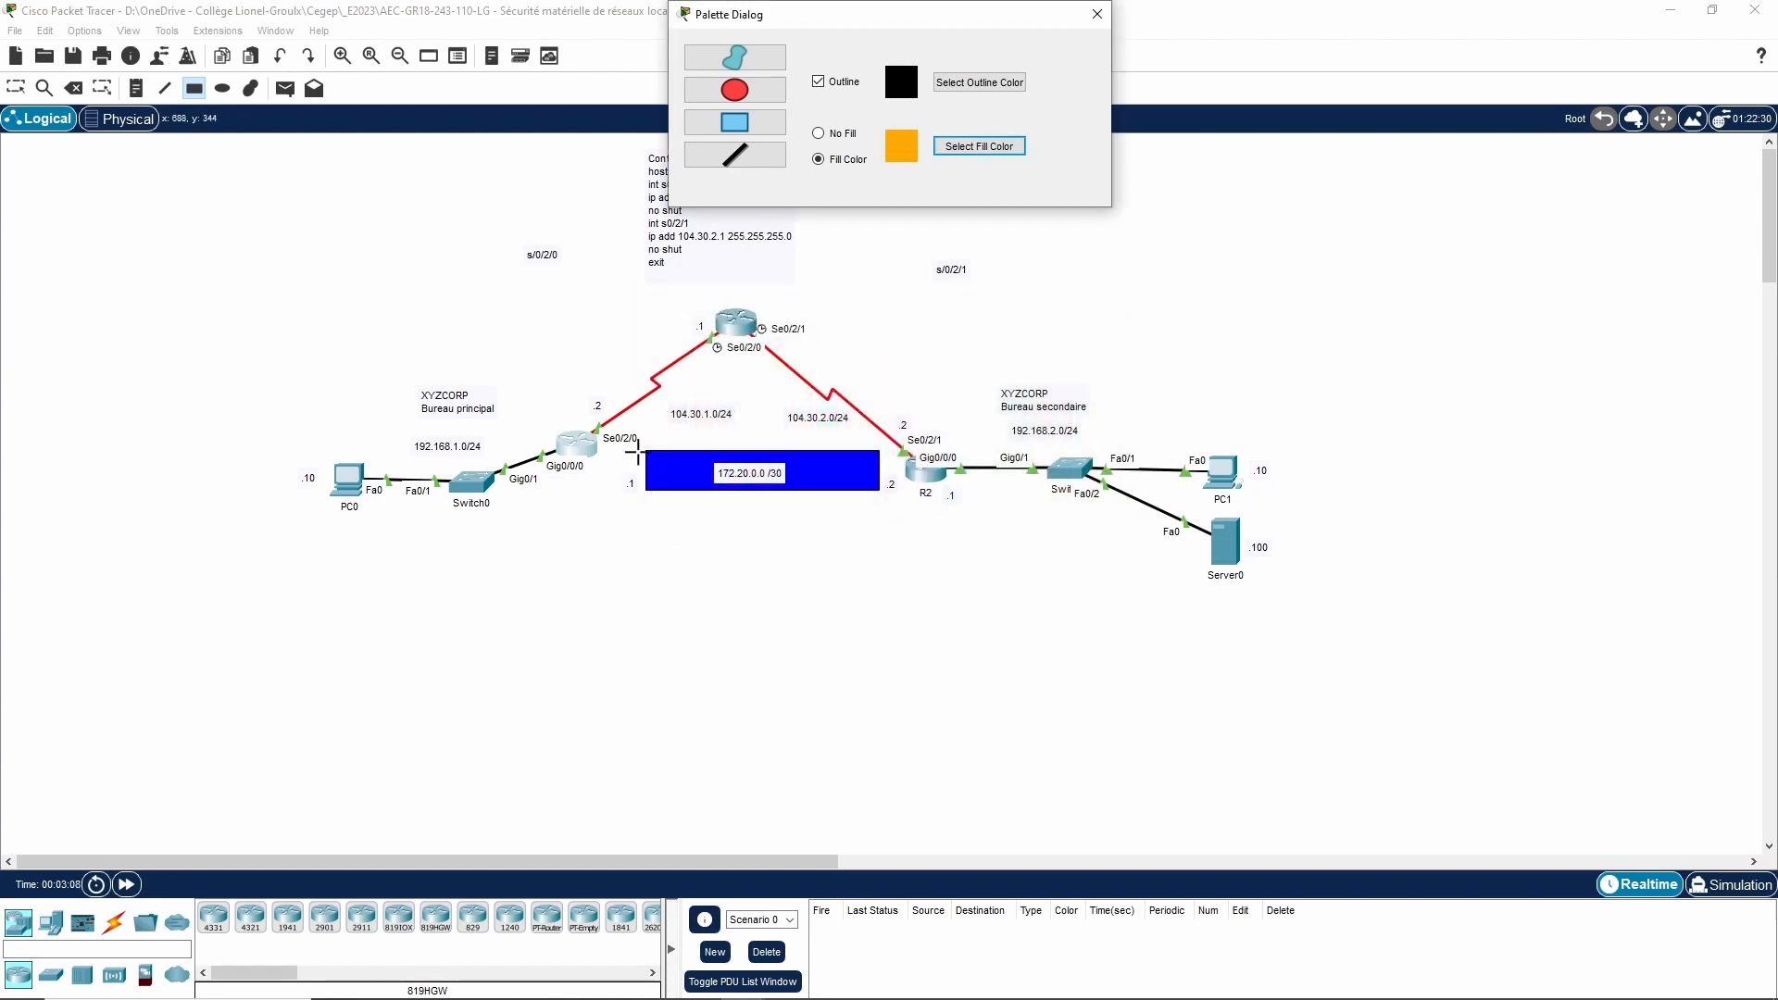
left_click_drag(643, 450, 886, 459)
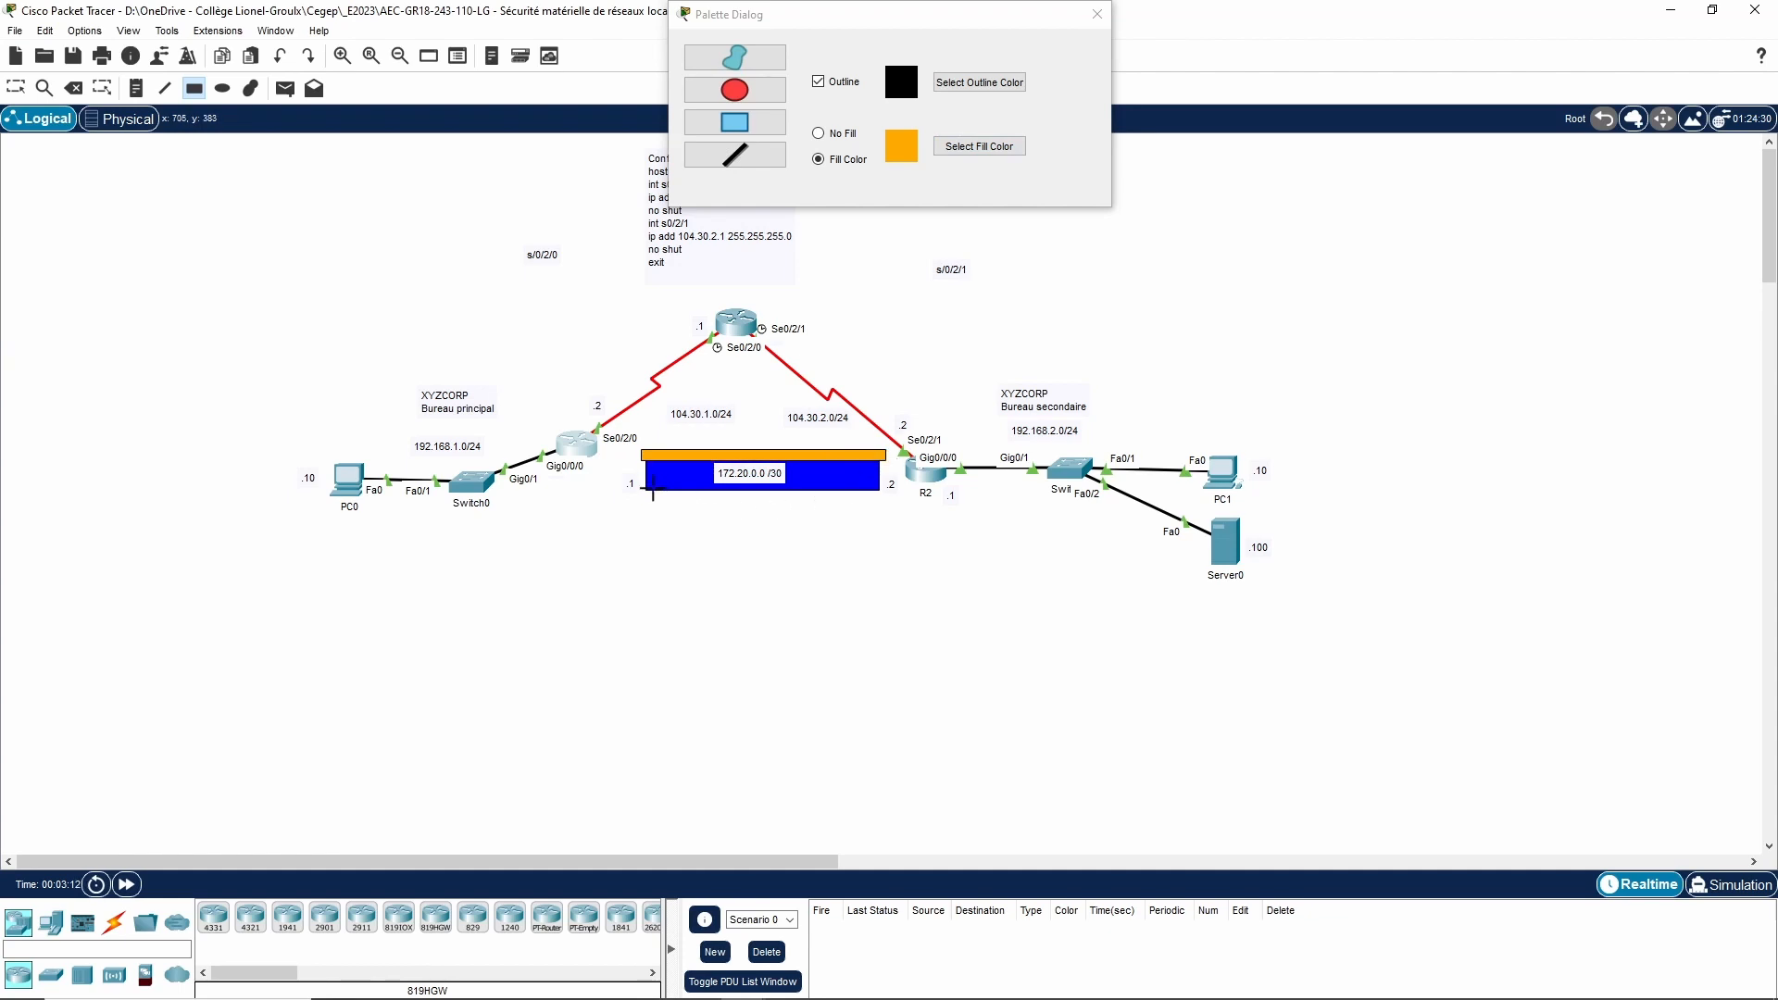
Step: Draw a matching thin orange rectangle along the lower edge of the blue tunnel rectangle and close the drawing palette
left_click_drag(646, 487, 890, 501)
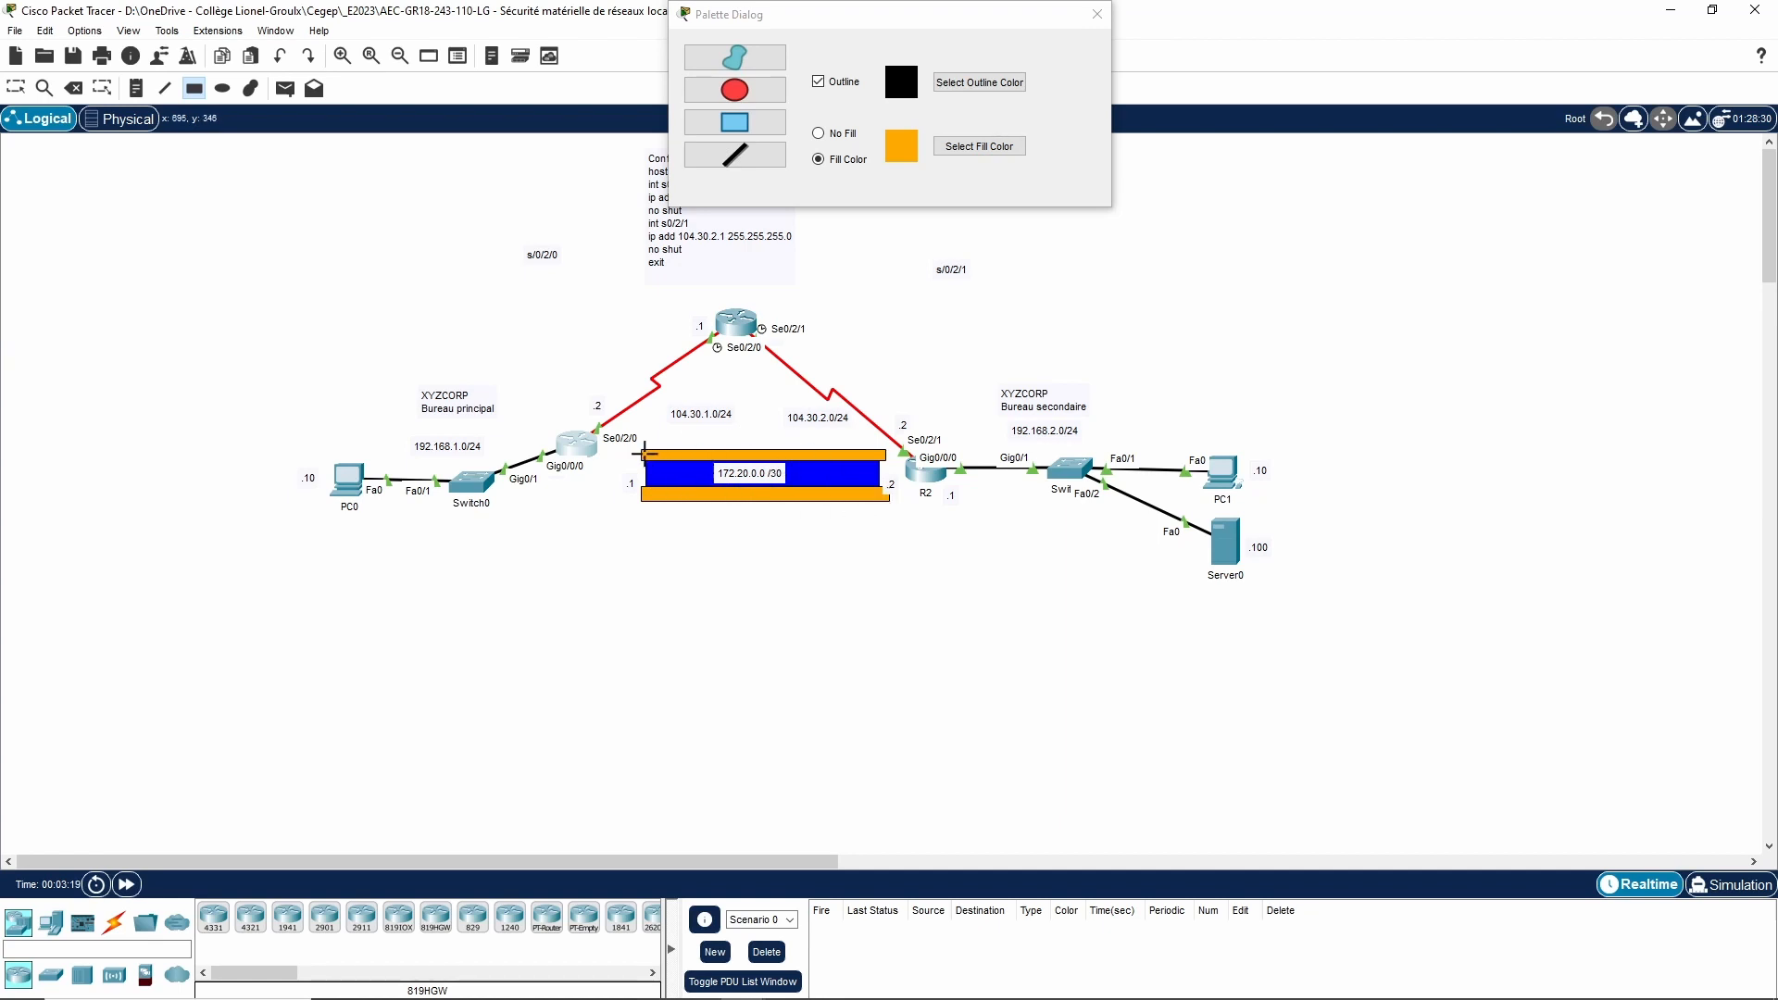
left_click(1096, 14)
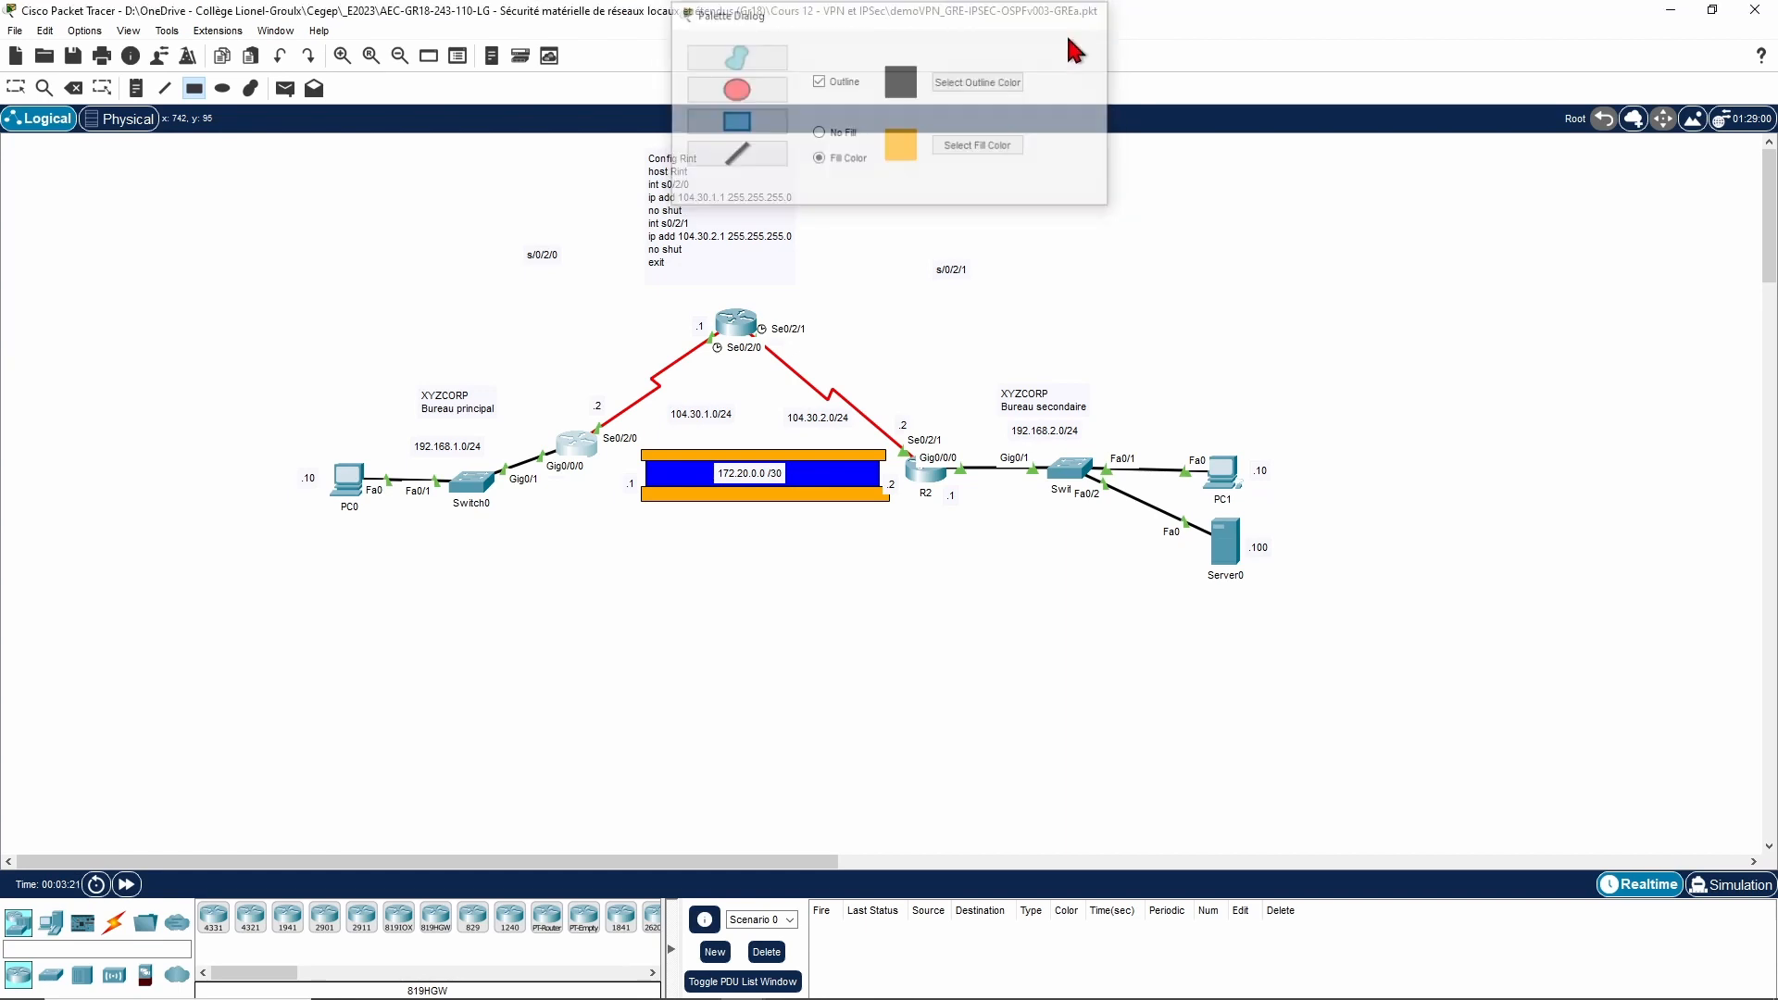
key("Escape")
Step: Reopen R1's command line, enter global configuration mode and create ISAKMP policy 10
left_click(575, 443)
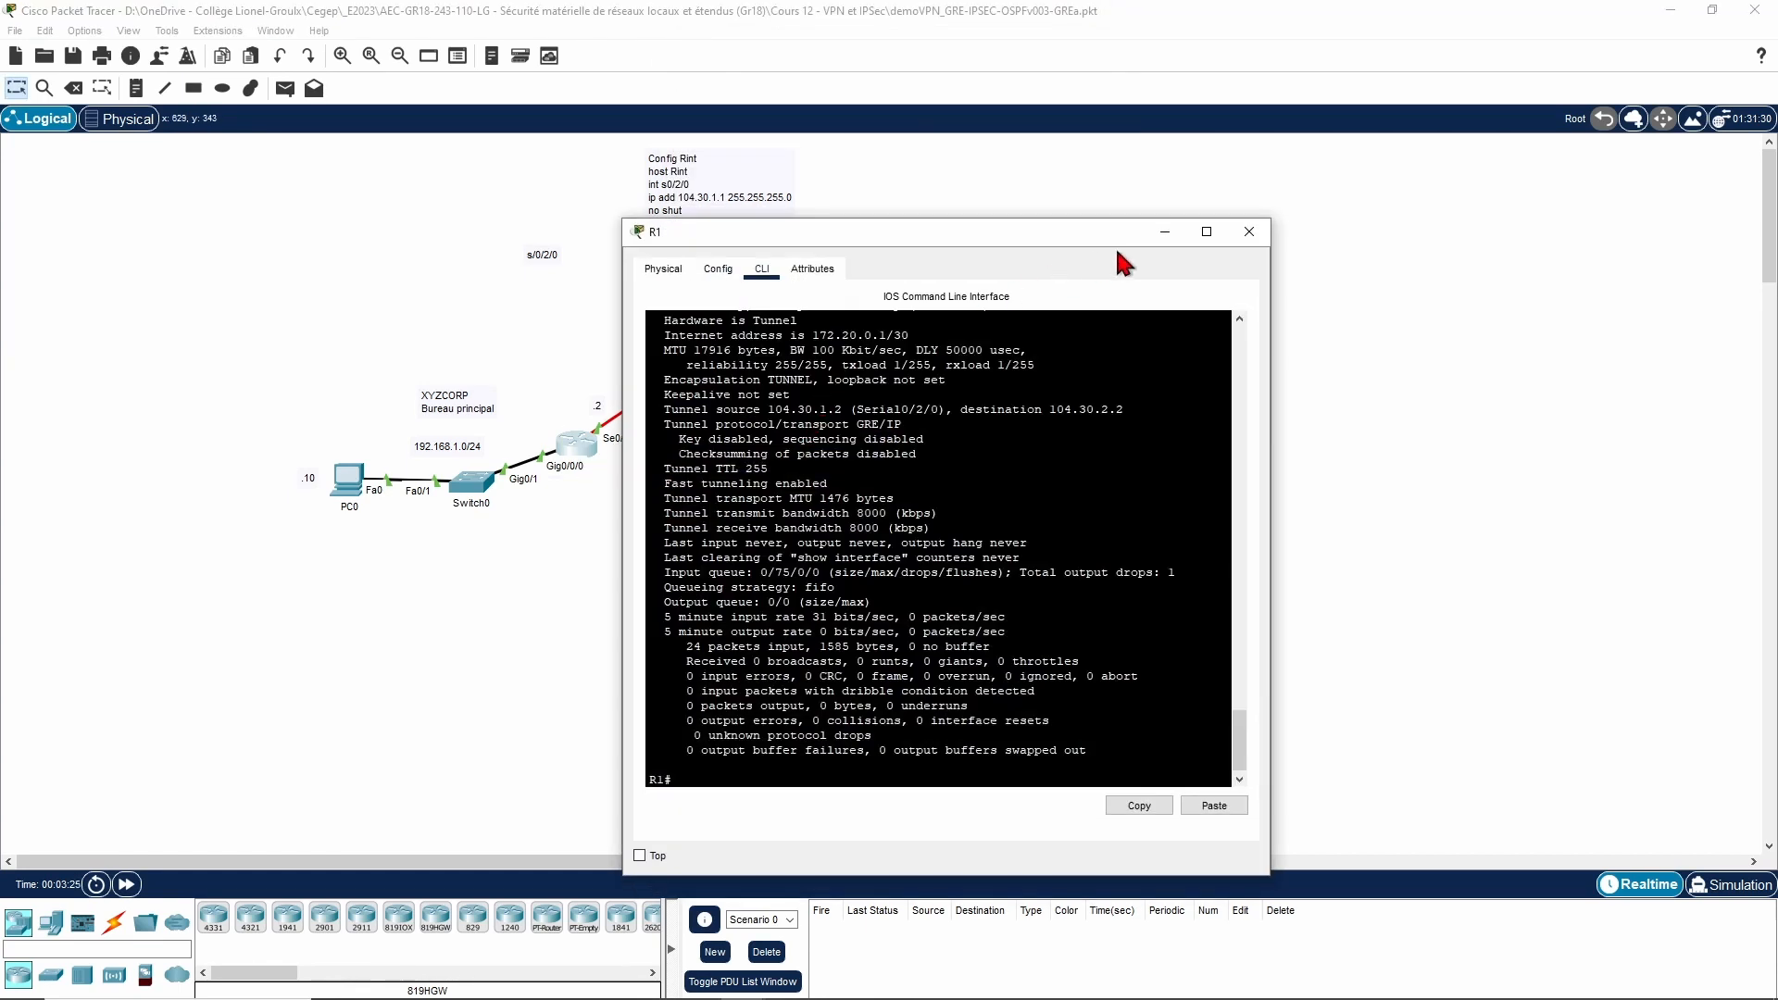
left_click_drag(1026, 242, 913, 168)
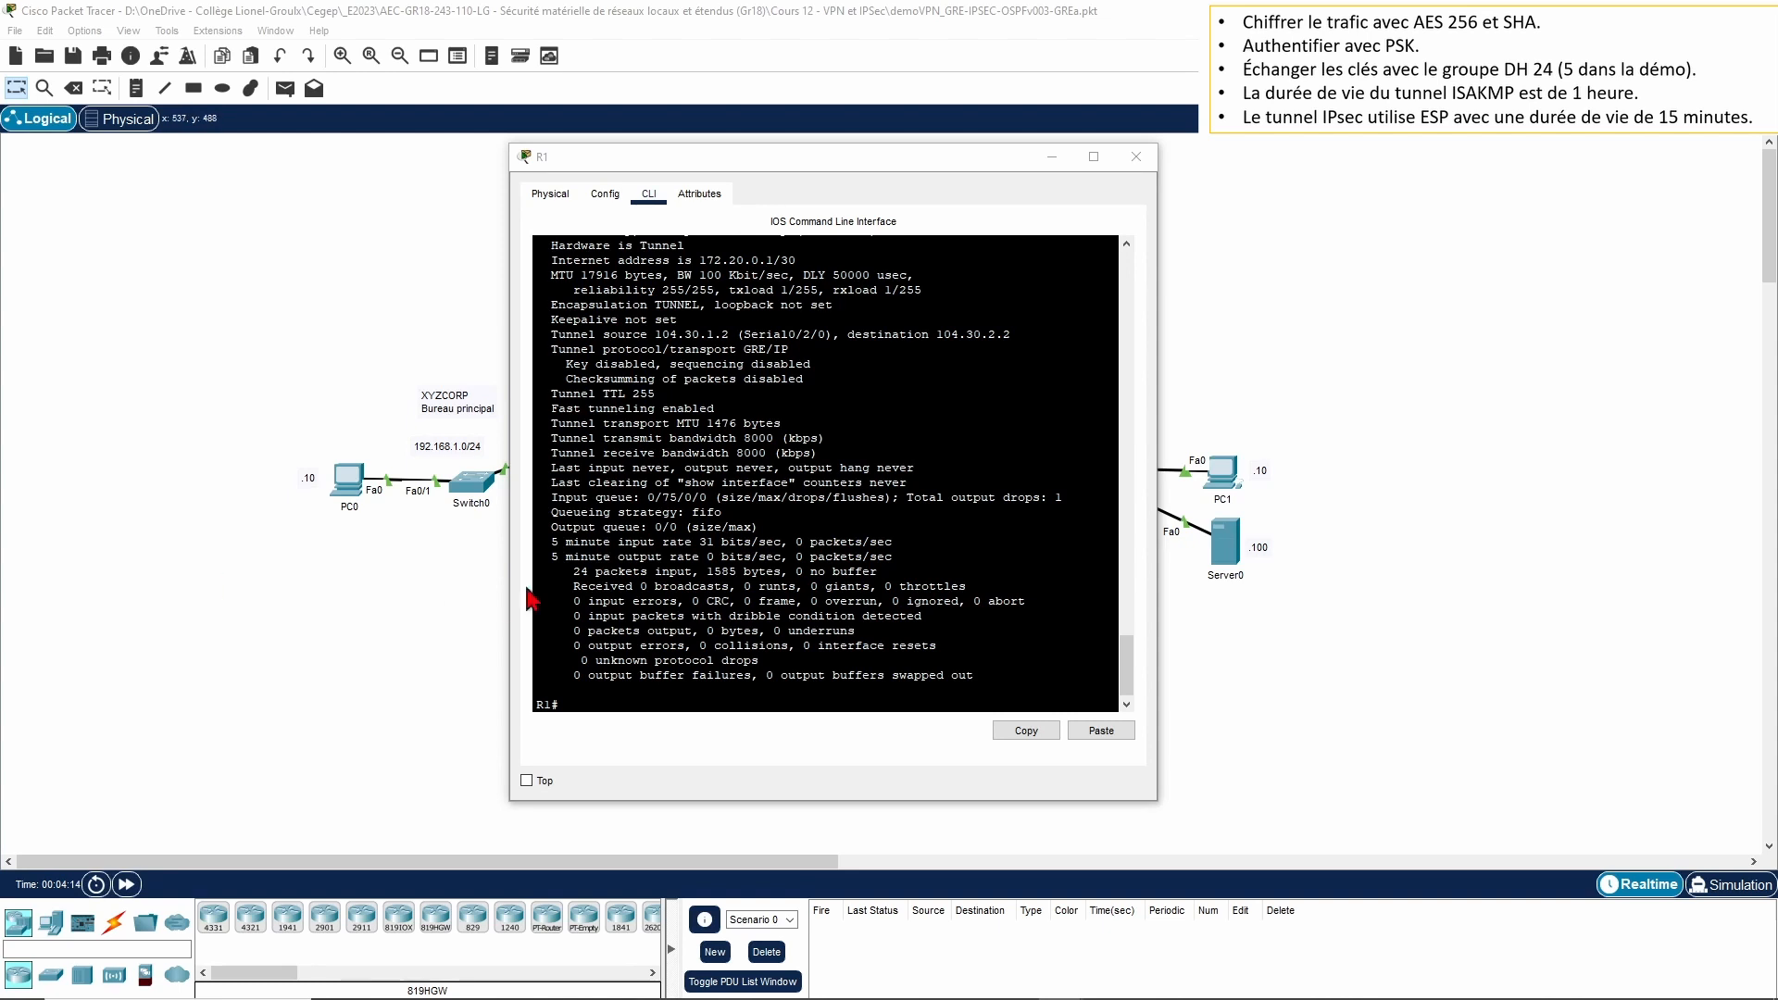
left_click(673, 601)
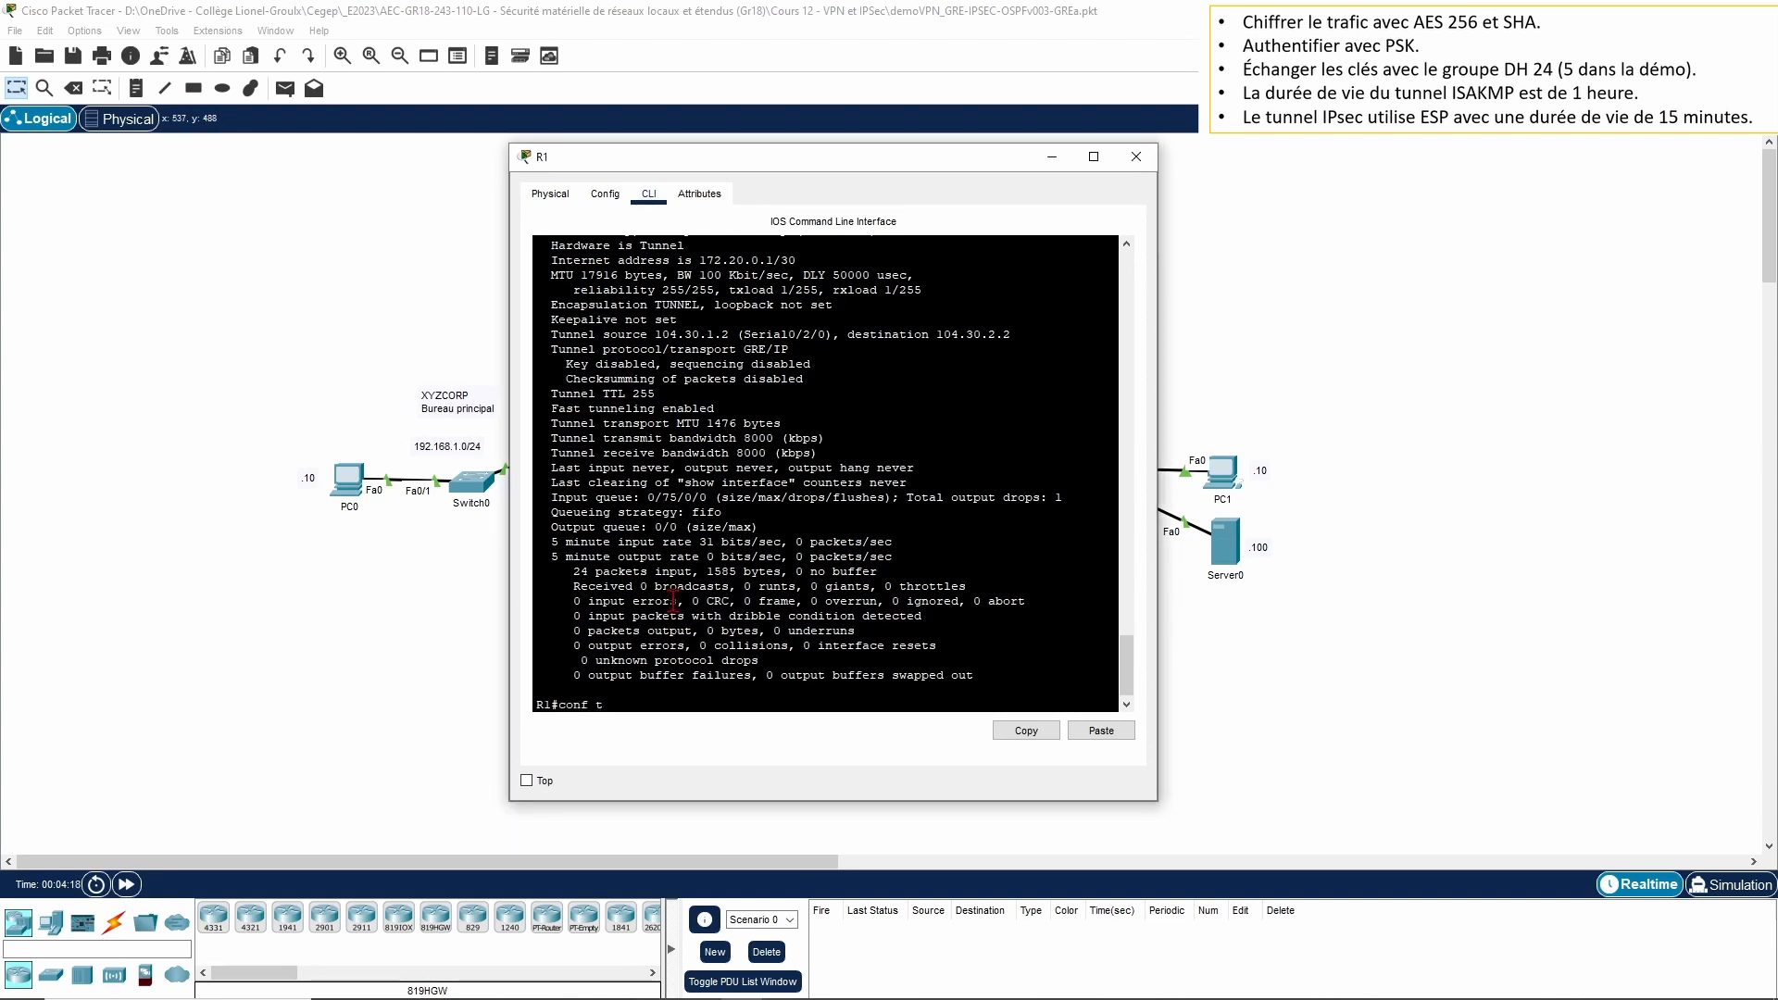
type("conf t")
key("Return")
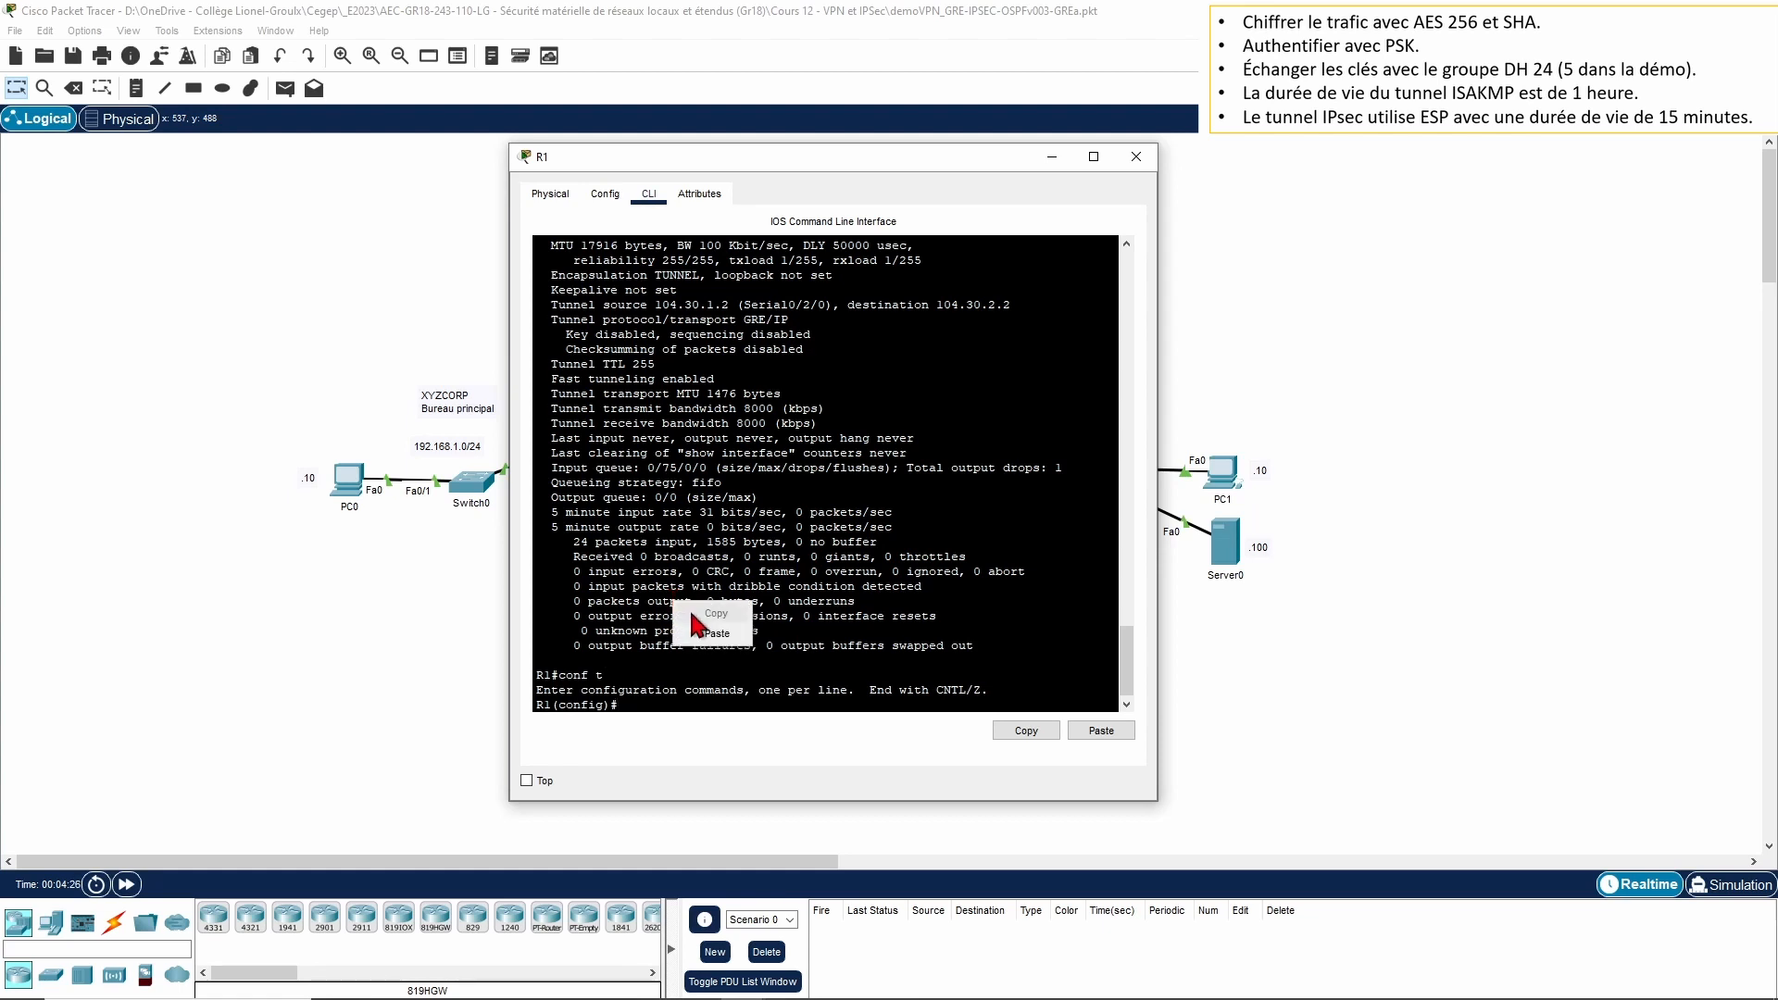
type("crypto isakmp policy 10")
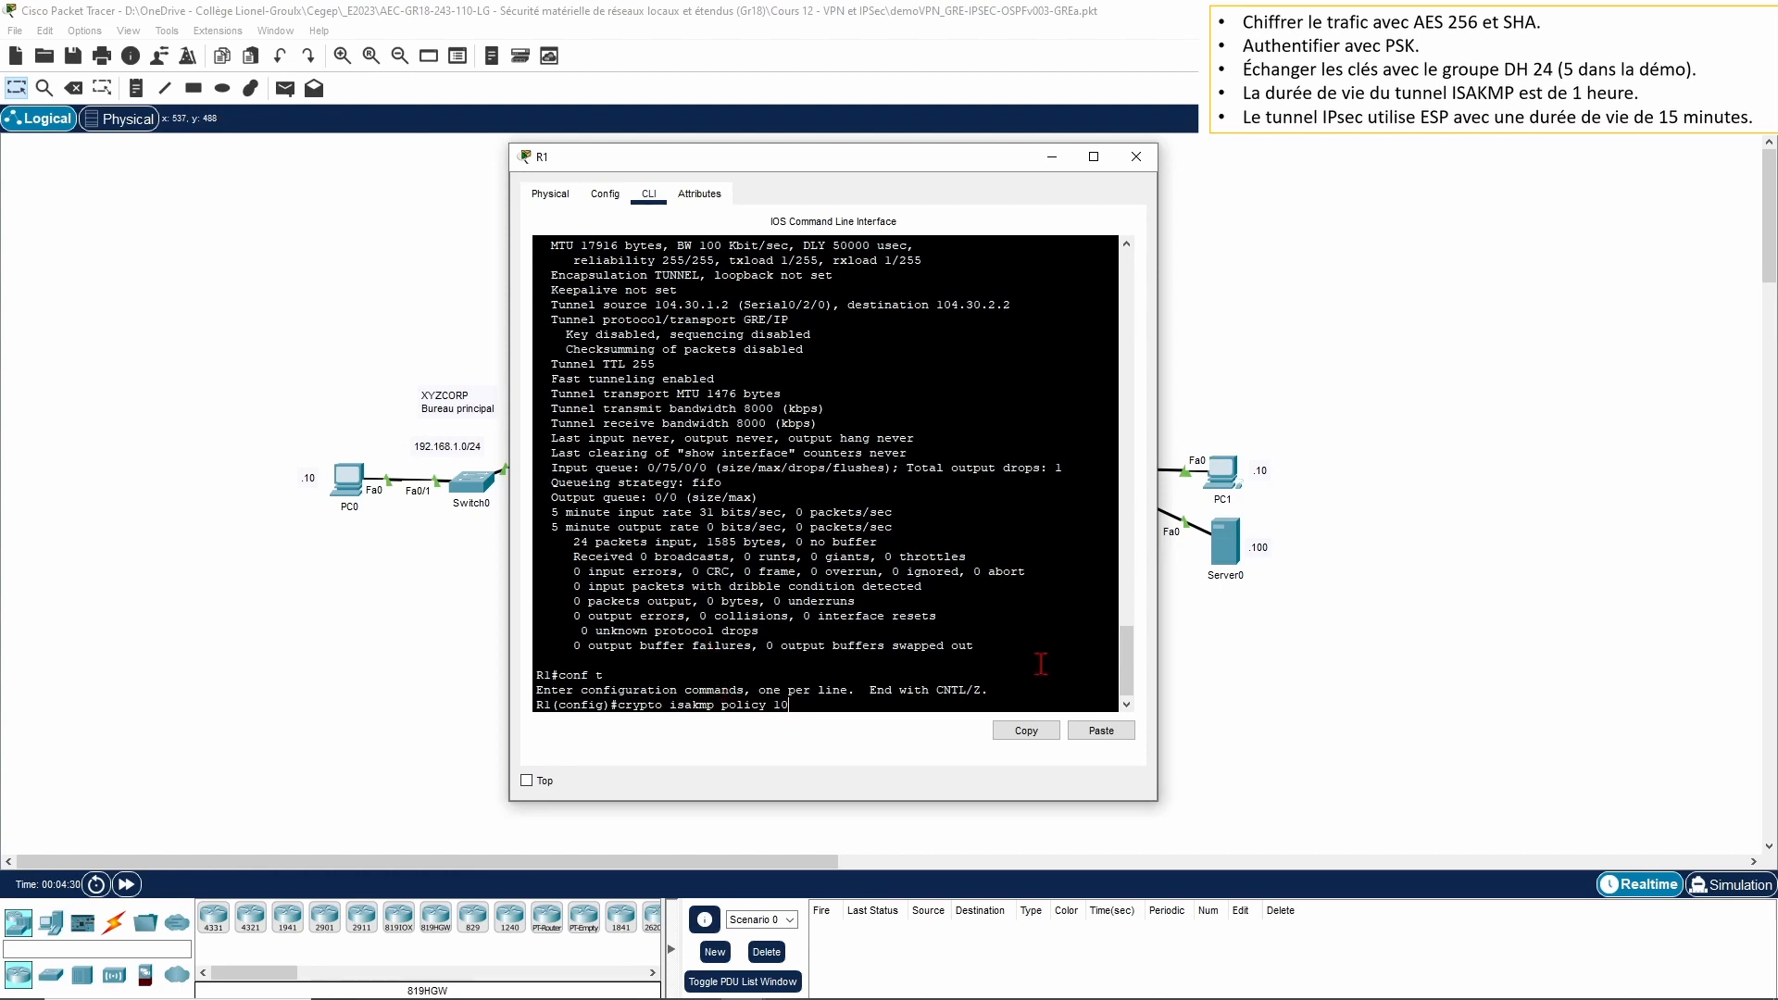
key("Return")
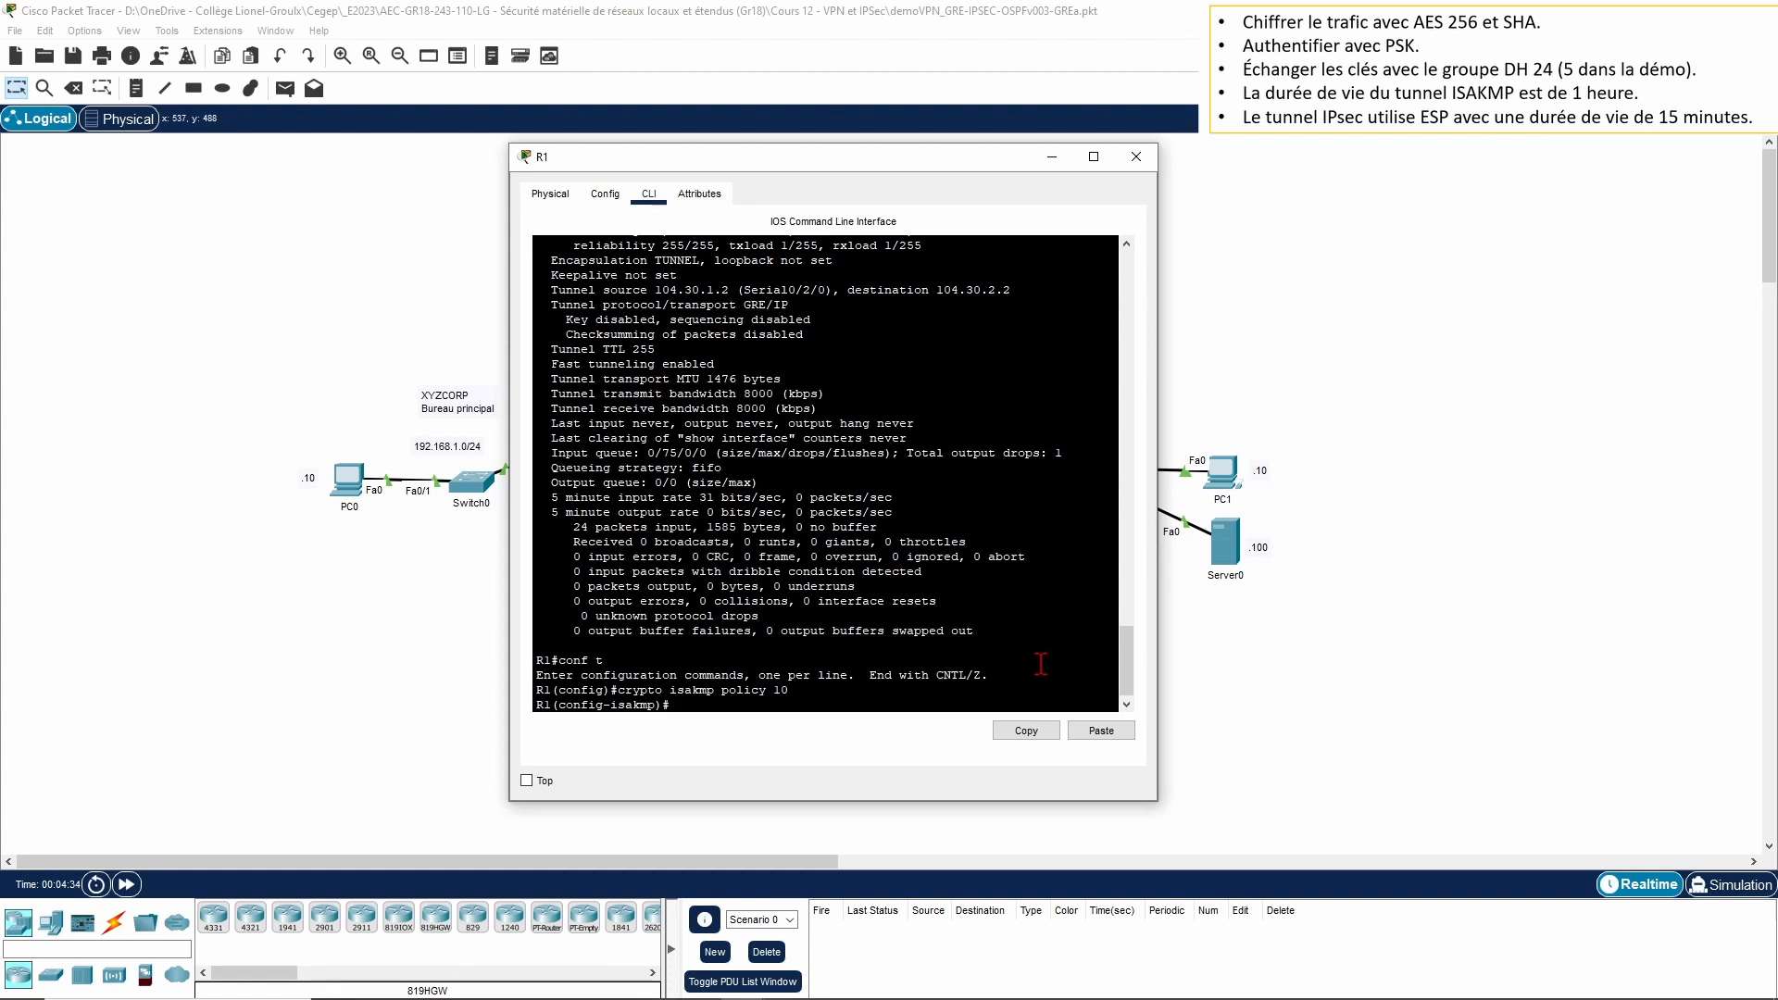
Step: Set the ISAKMP policy's encryption to aes 256 and its hash to sha
type("enc")
key("Tab")
type("a")
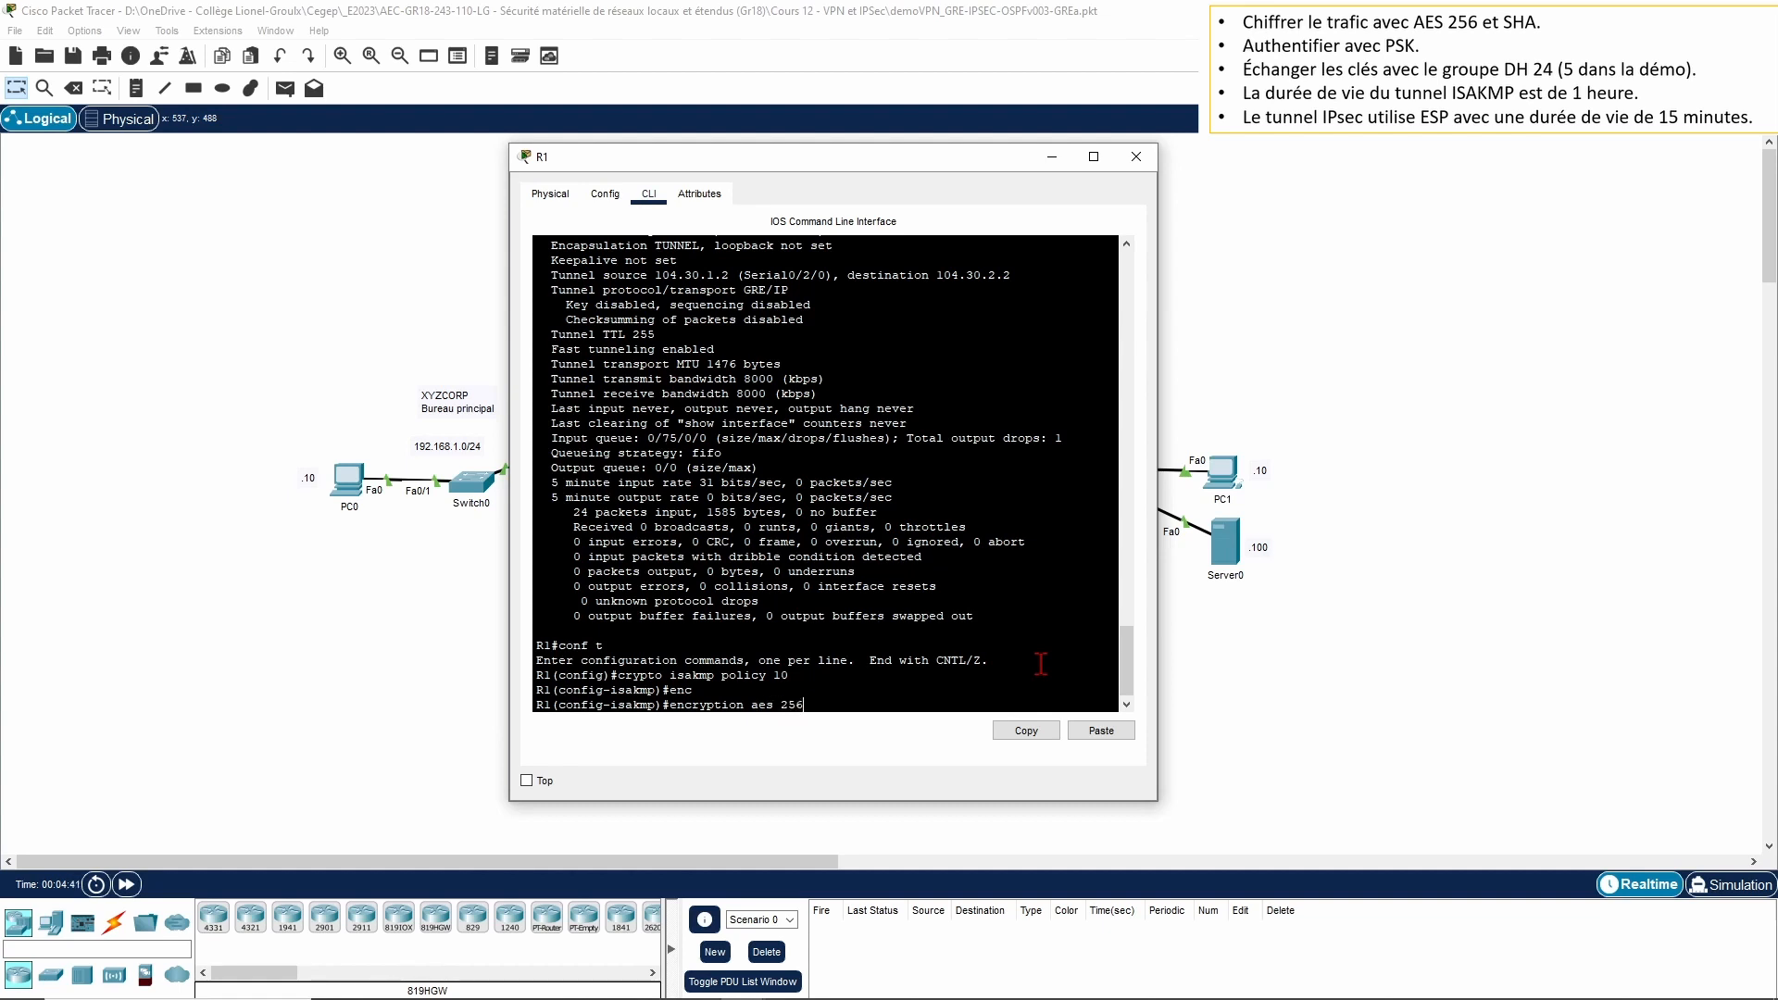
key("Return")
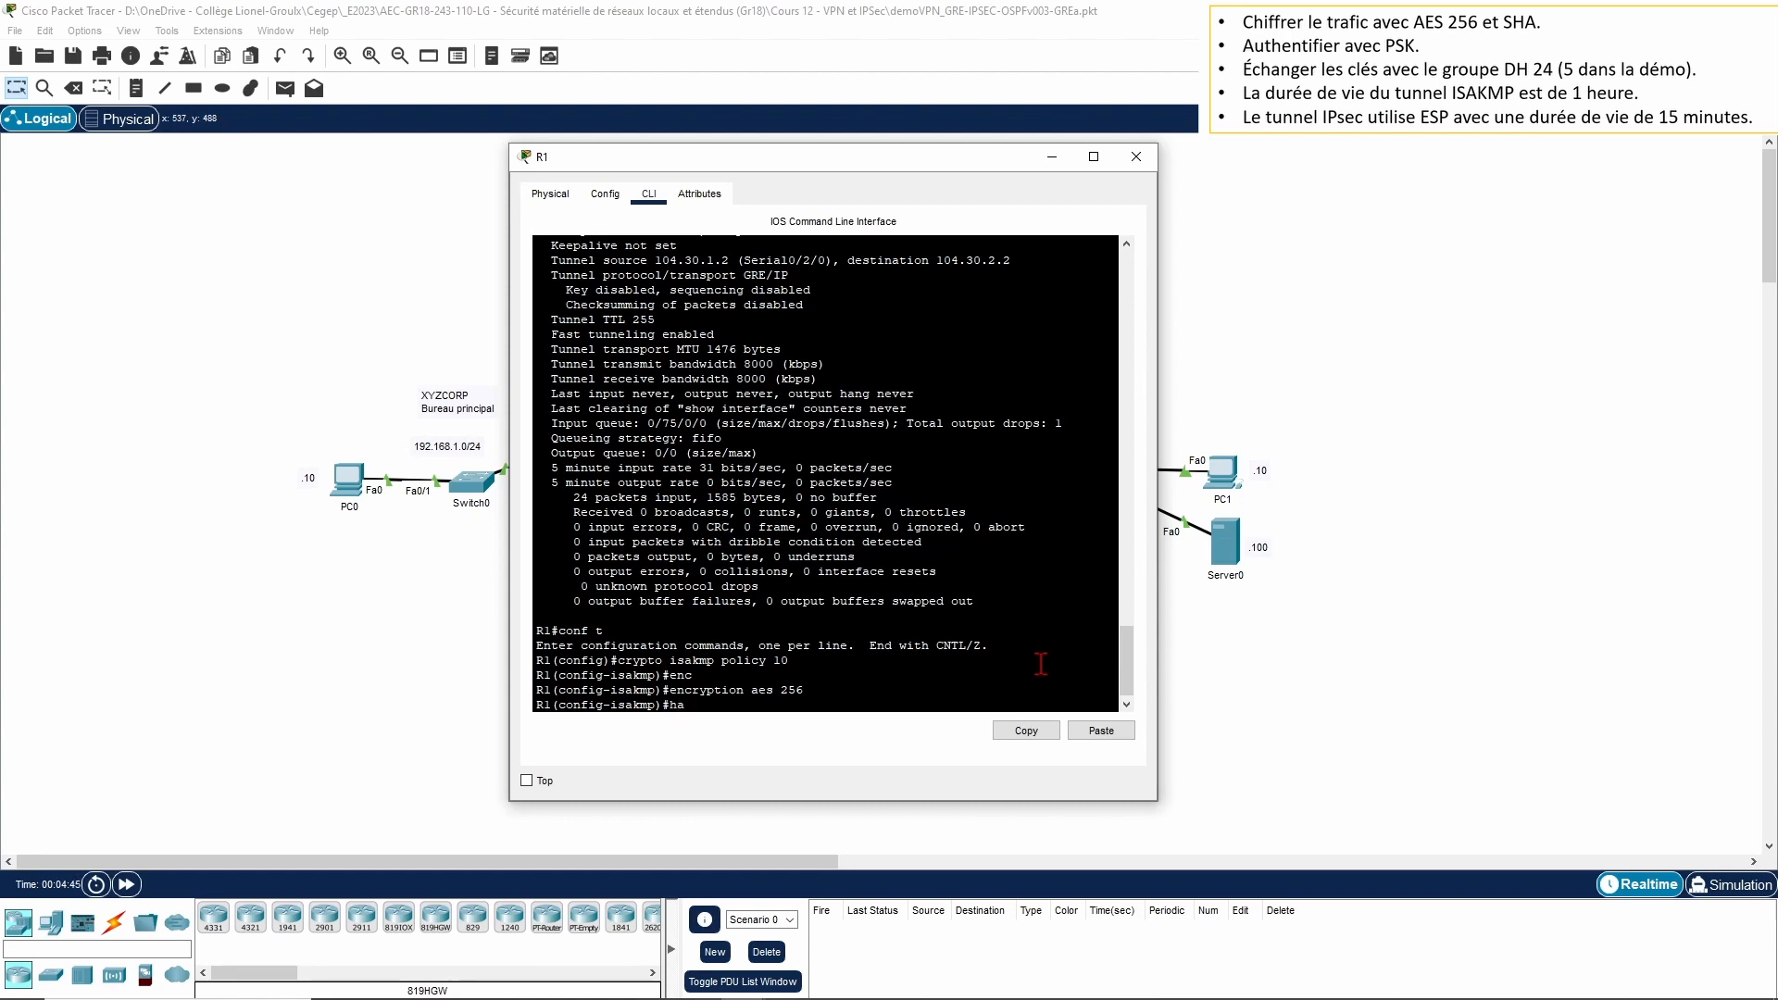
type("?")
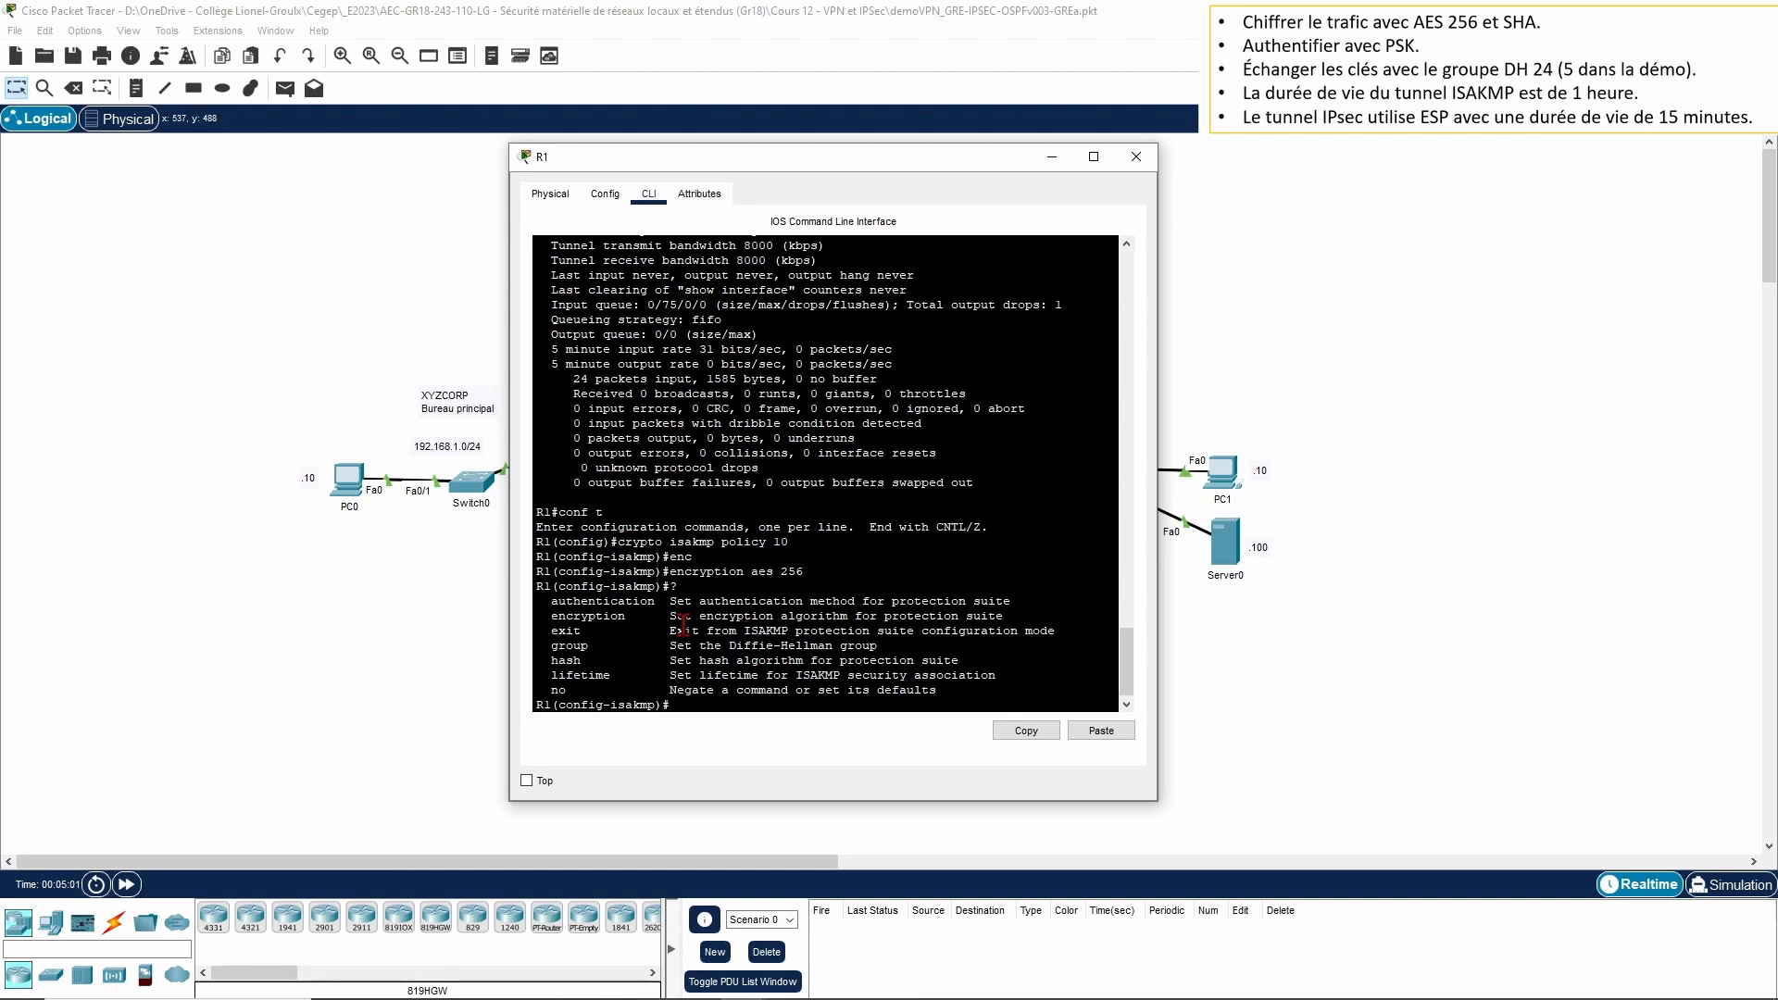
key("Tab")
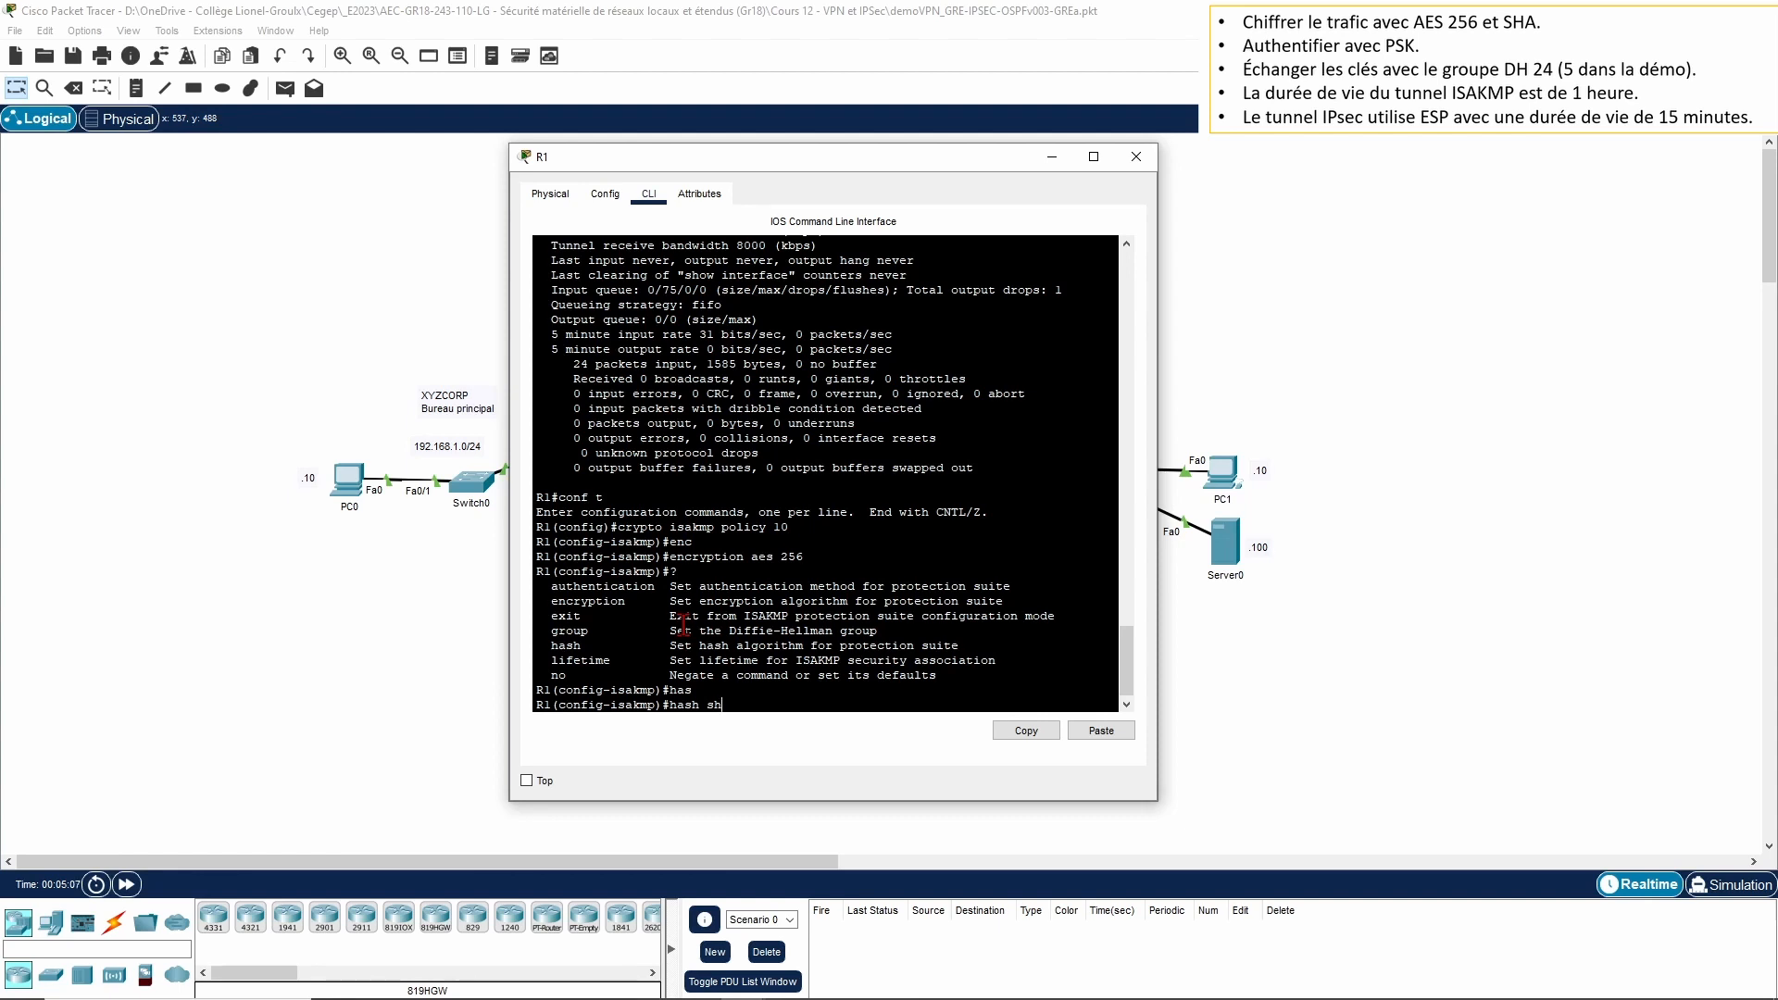
key("Return")
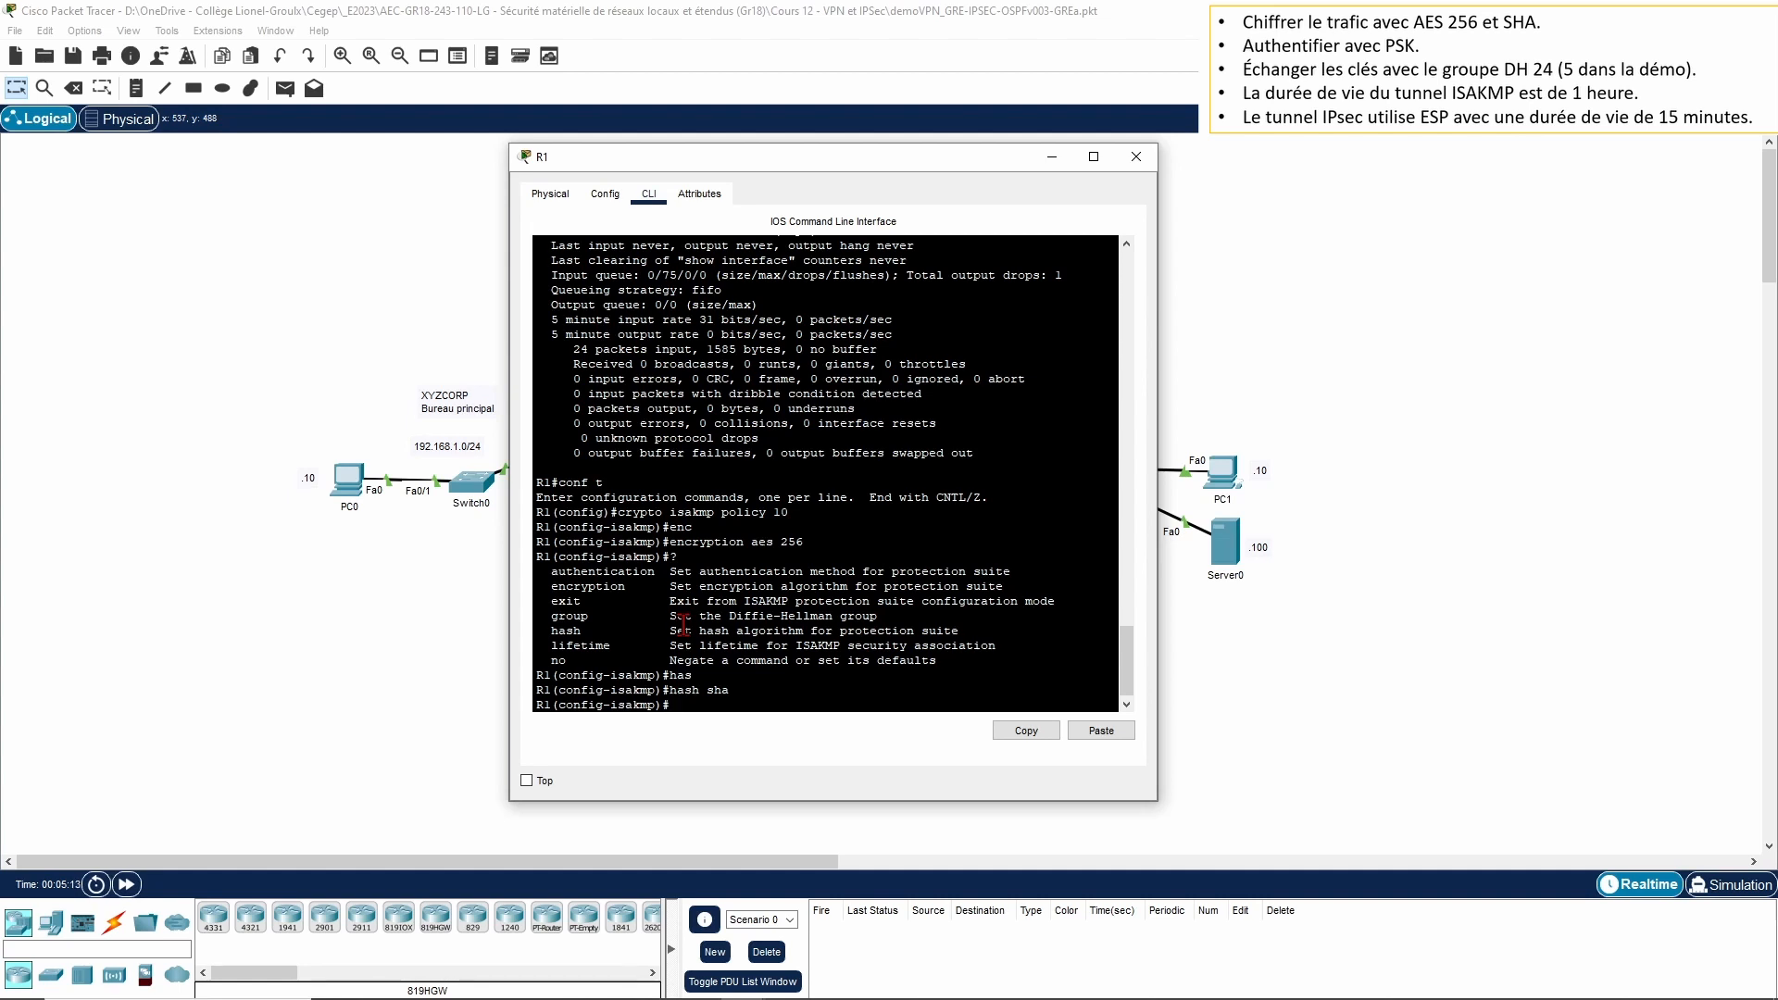
Step: Set the ISAKMP policy's authentication to pre-share and its Diffie-Hellman group to 5
type("au")
key("Tab")
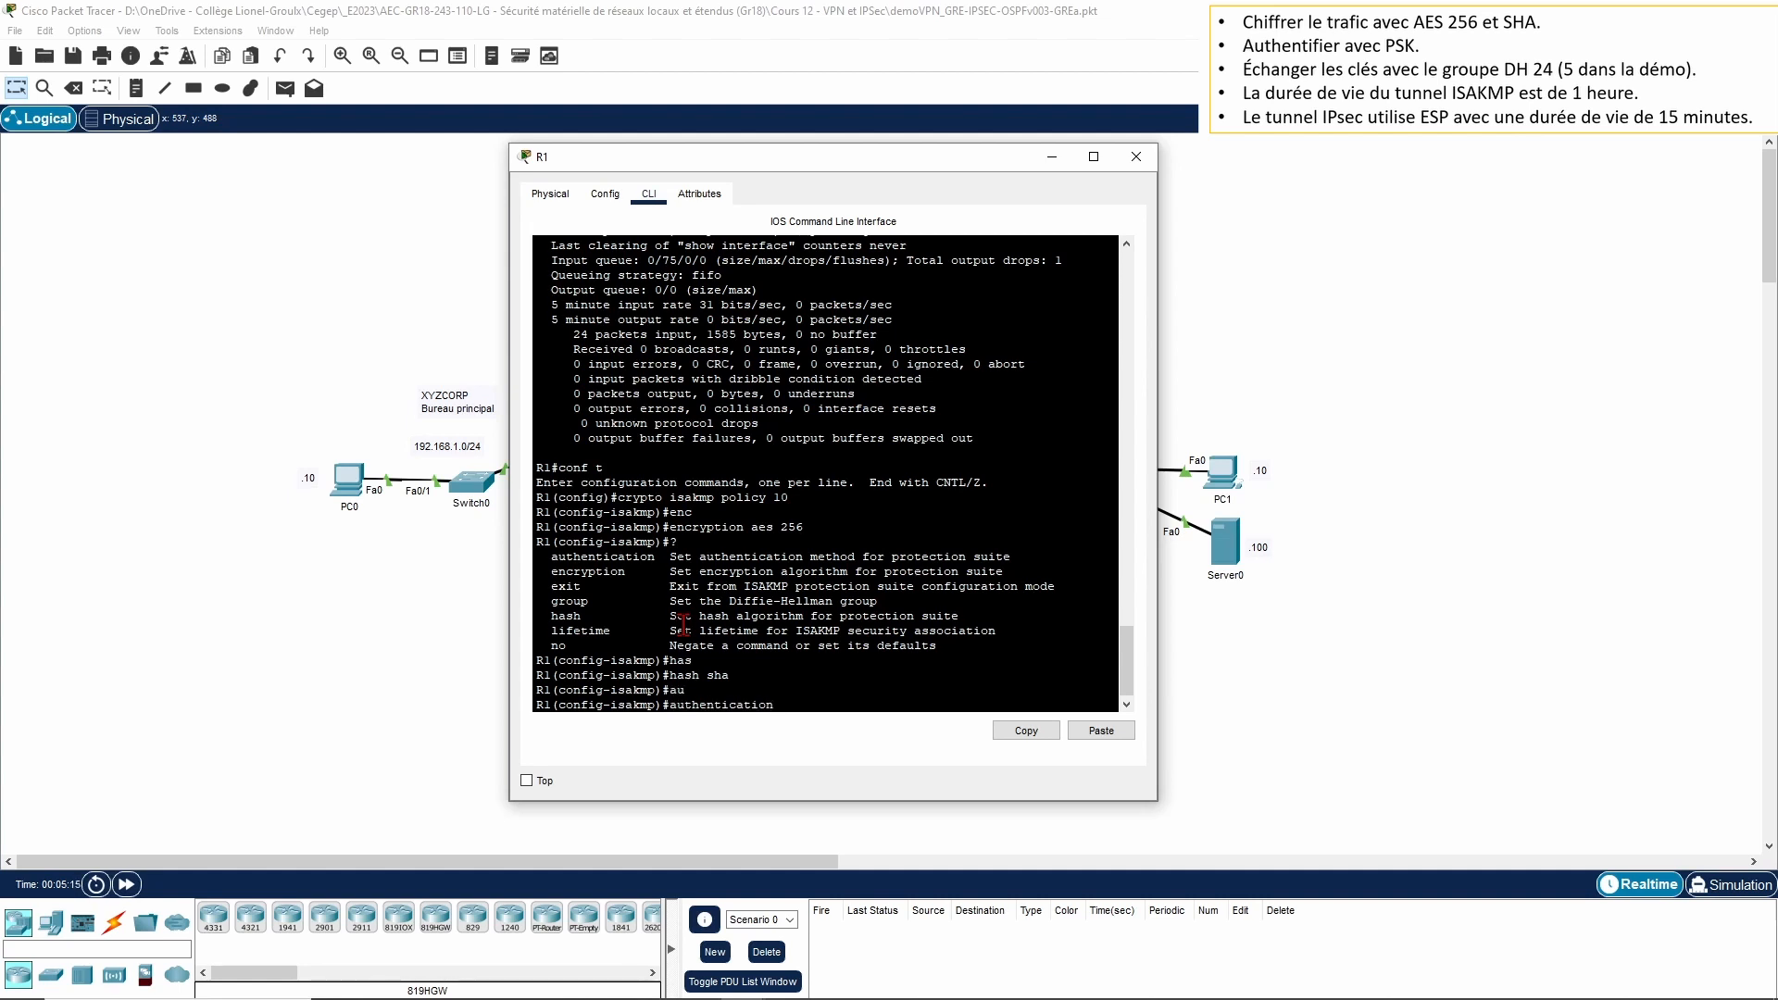
type("pr")
key("Tab")
key("Return")
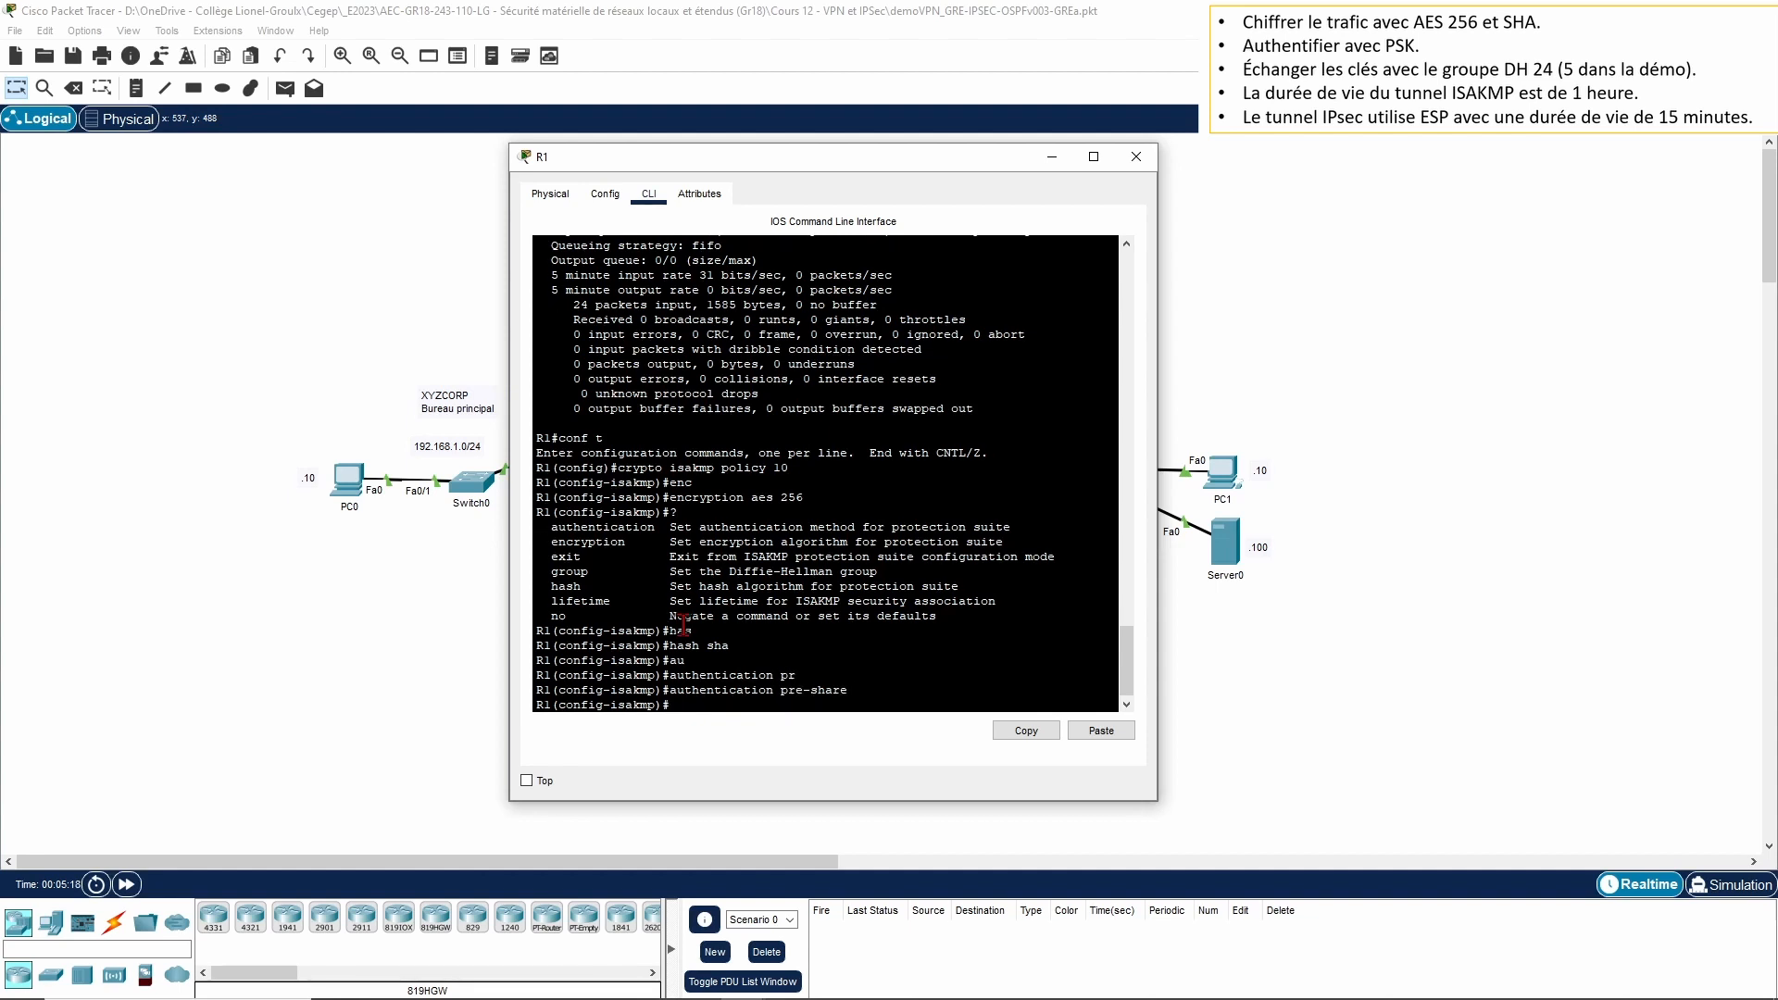
type("grou")
key("Tab")
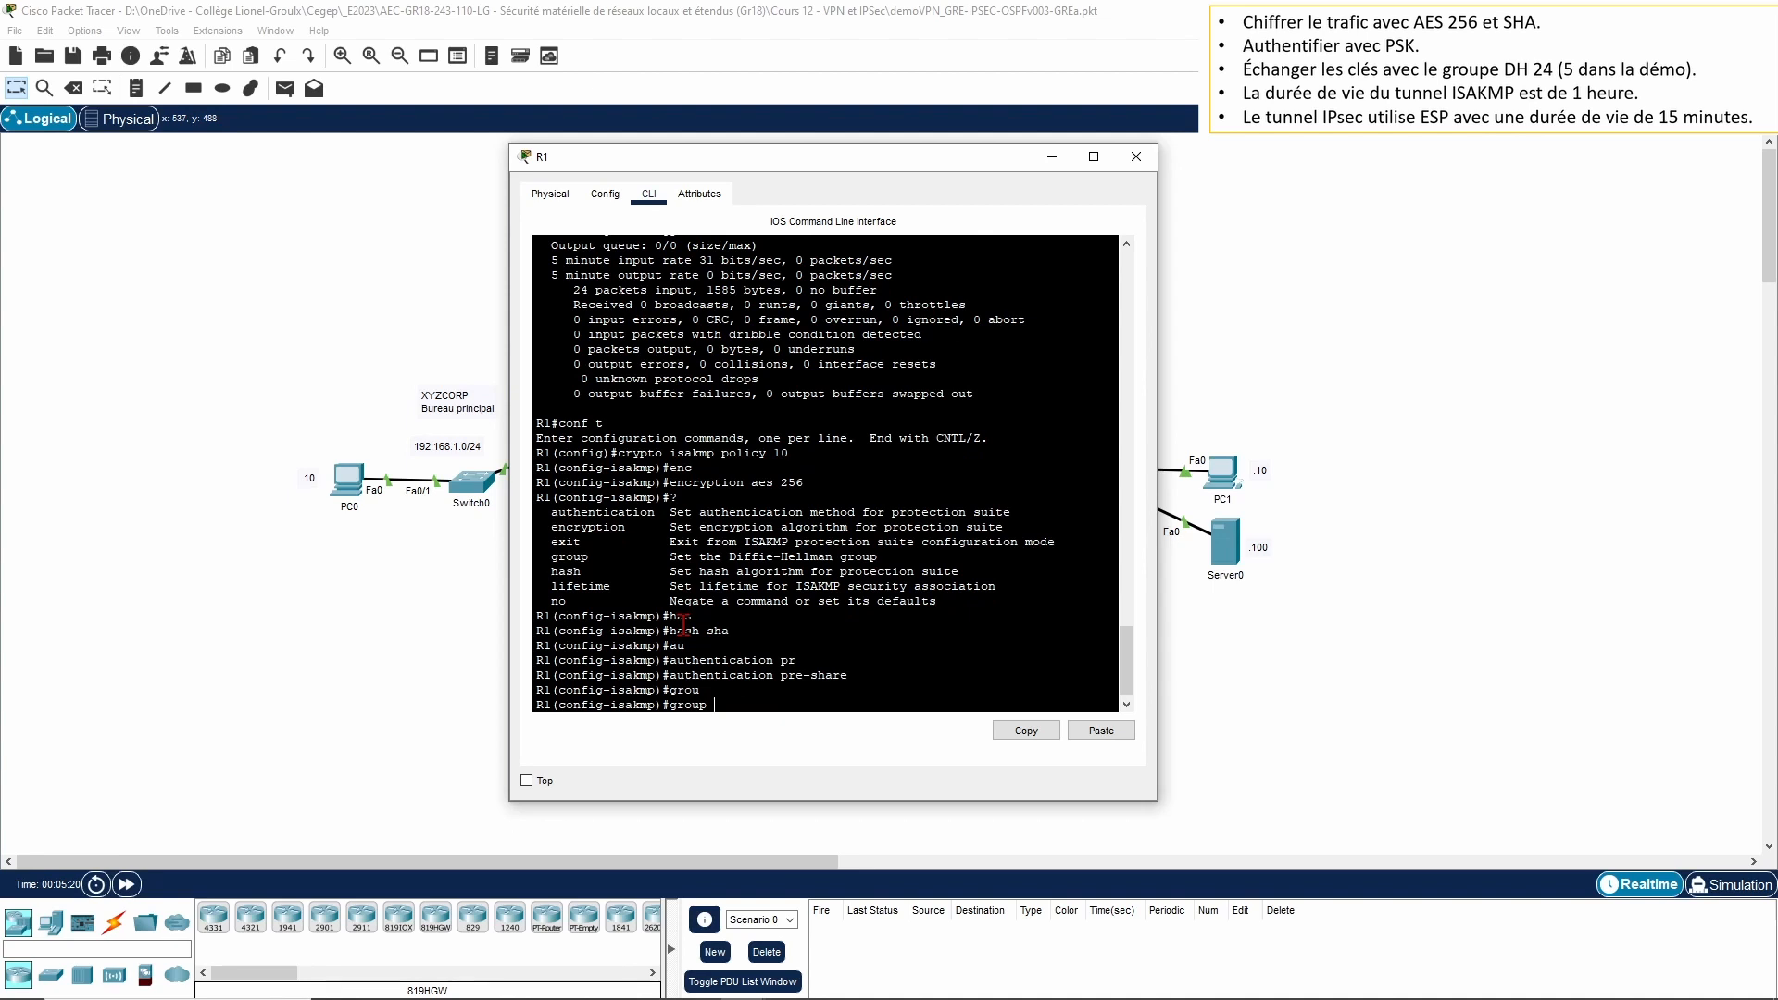
type("5")
key("Return")
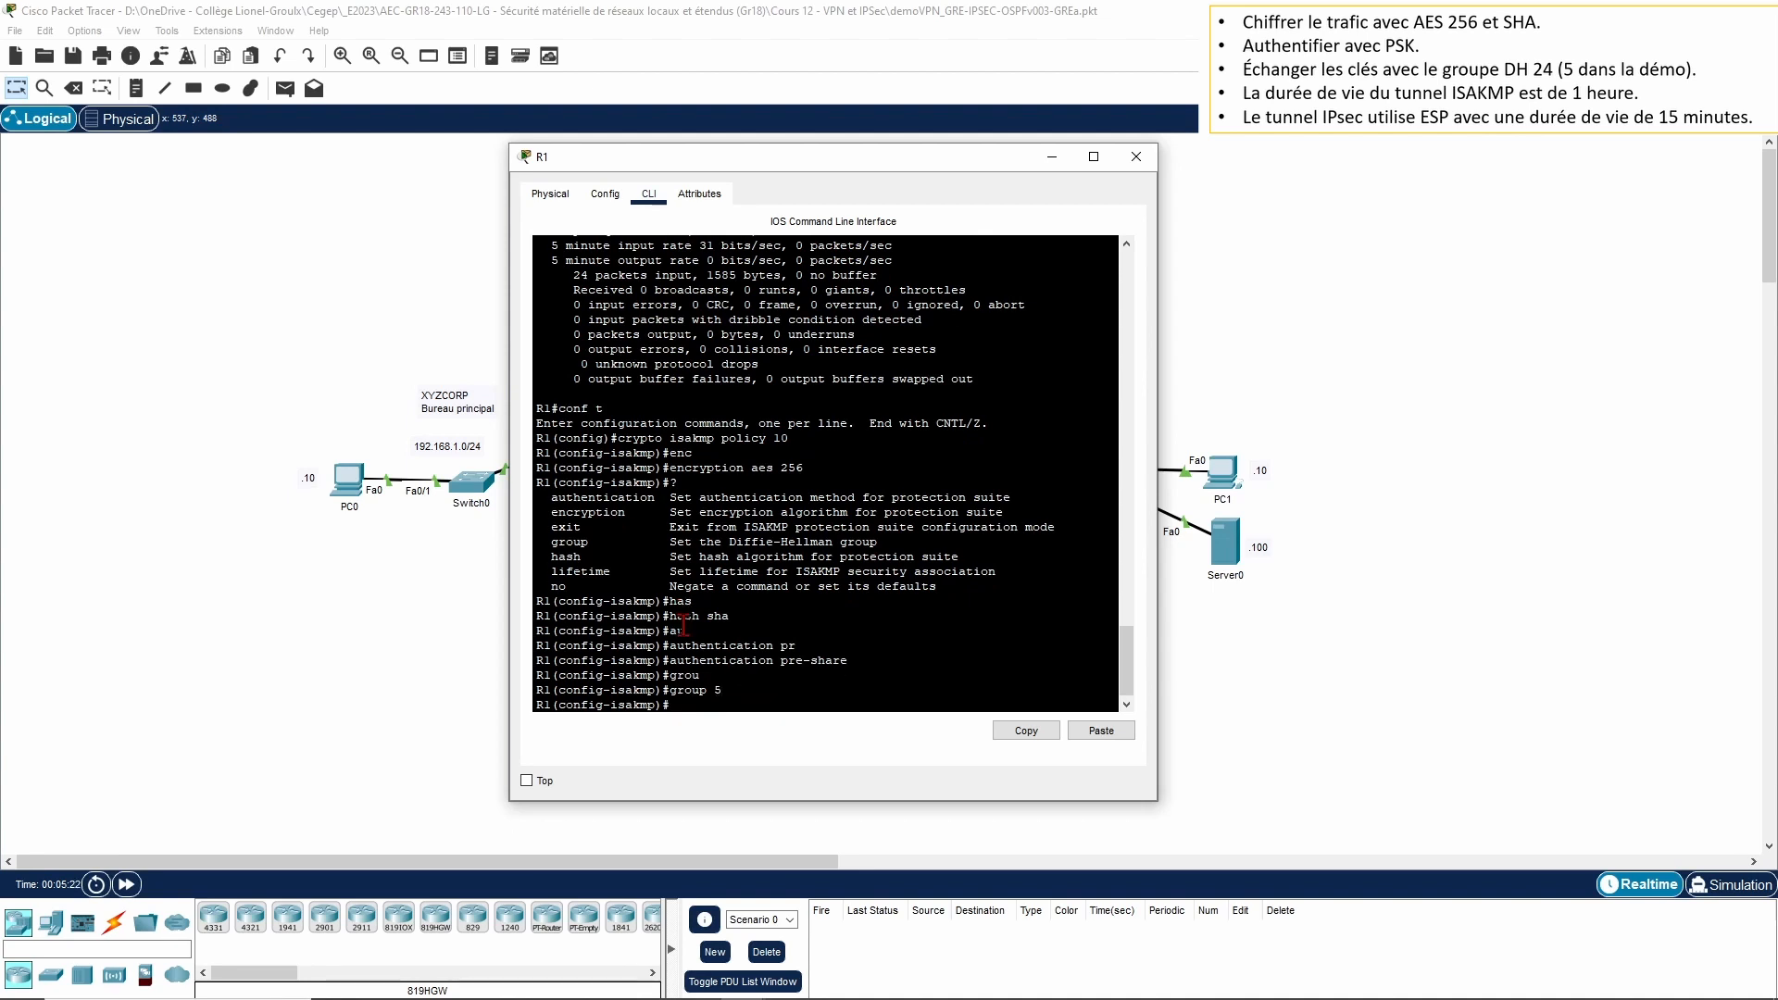
Step: Set the ISAKMP policy's lifetime to 3600 seconds and return to global configuration mode
type("li")
key("Tab")
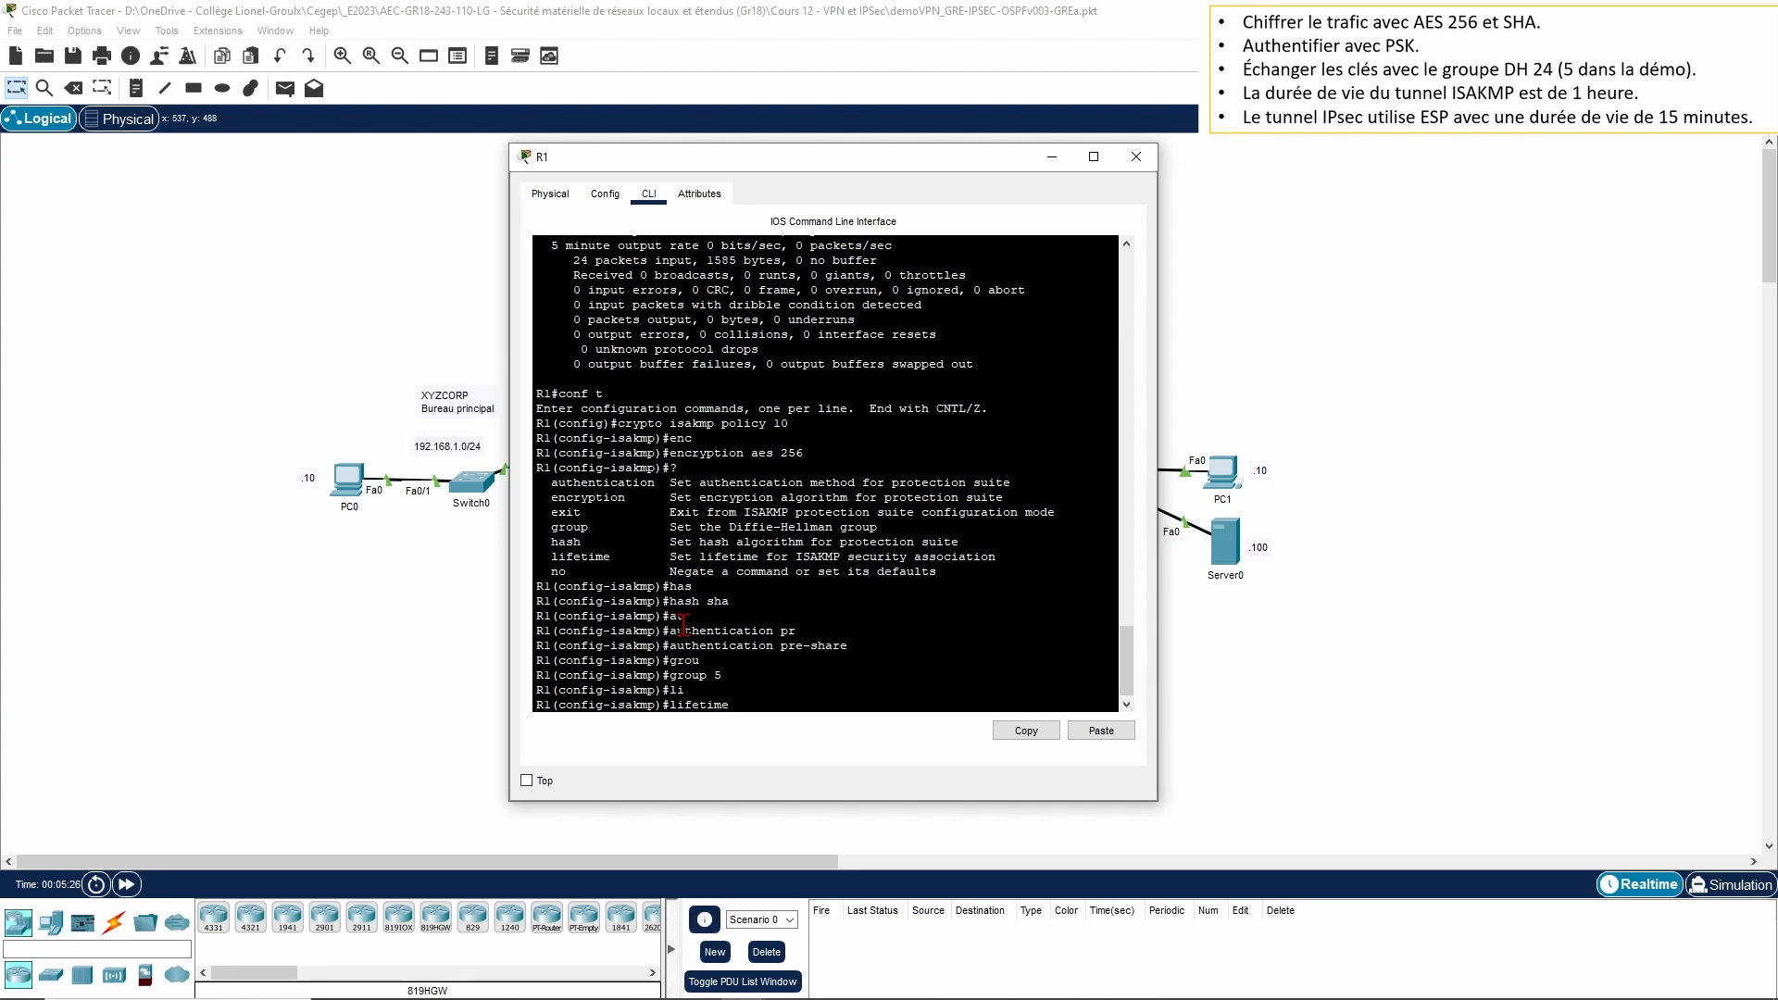
type("3600")
key("Return")
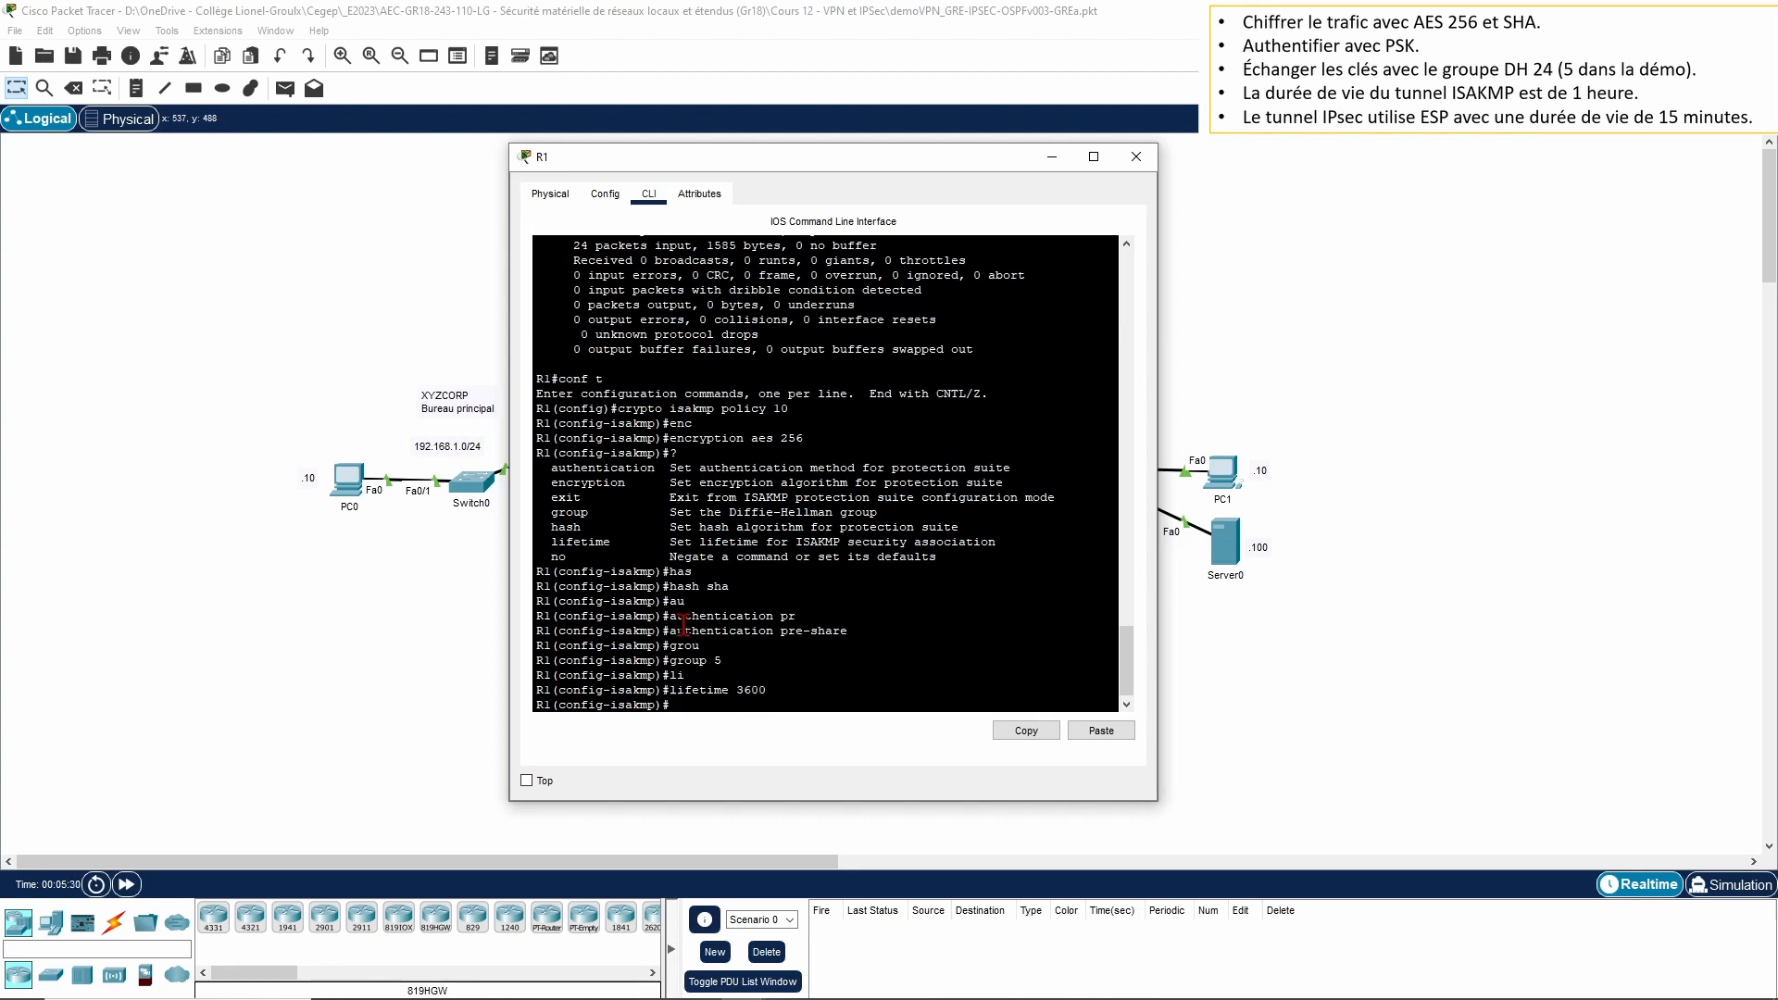
type("exit")
key("Return")
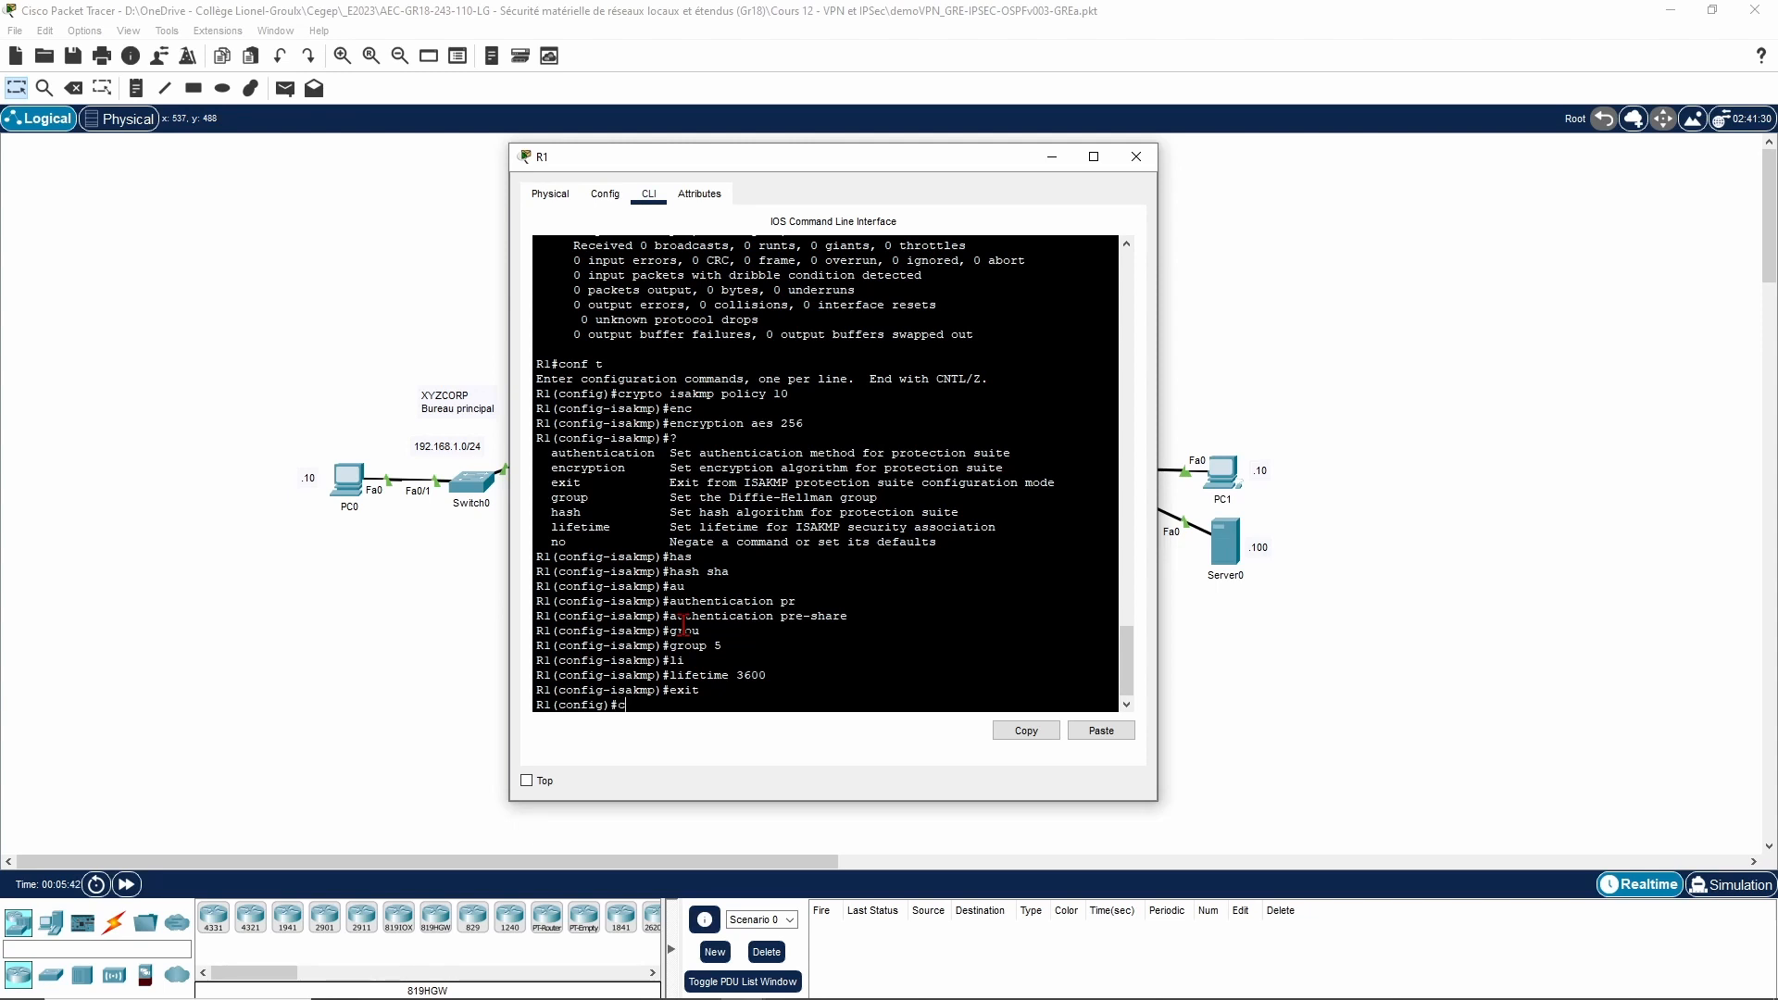
Step: Define the ISAKMP pre-shared key on R1 for the peer address 104.30.2.2
key("Tab")
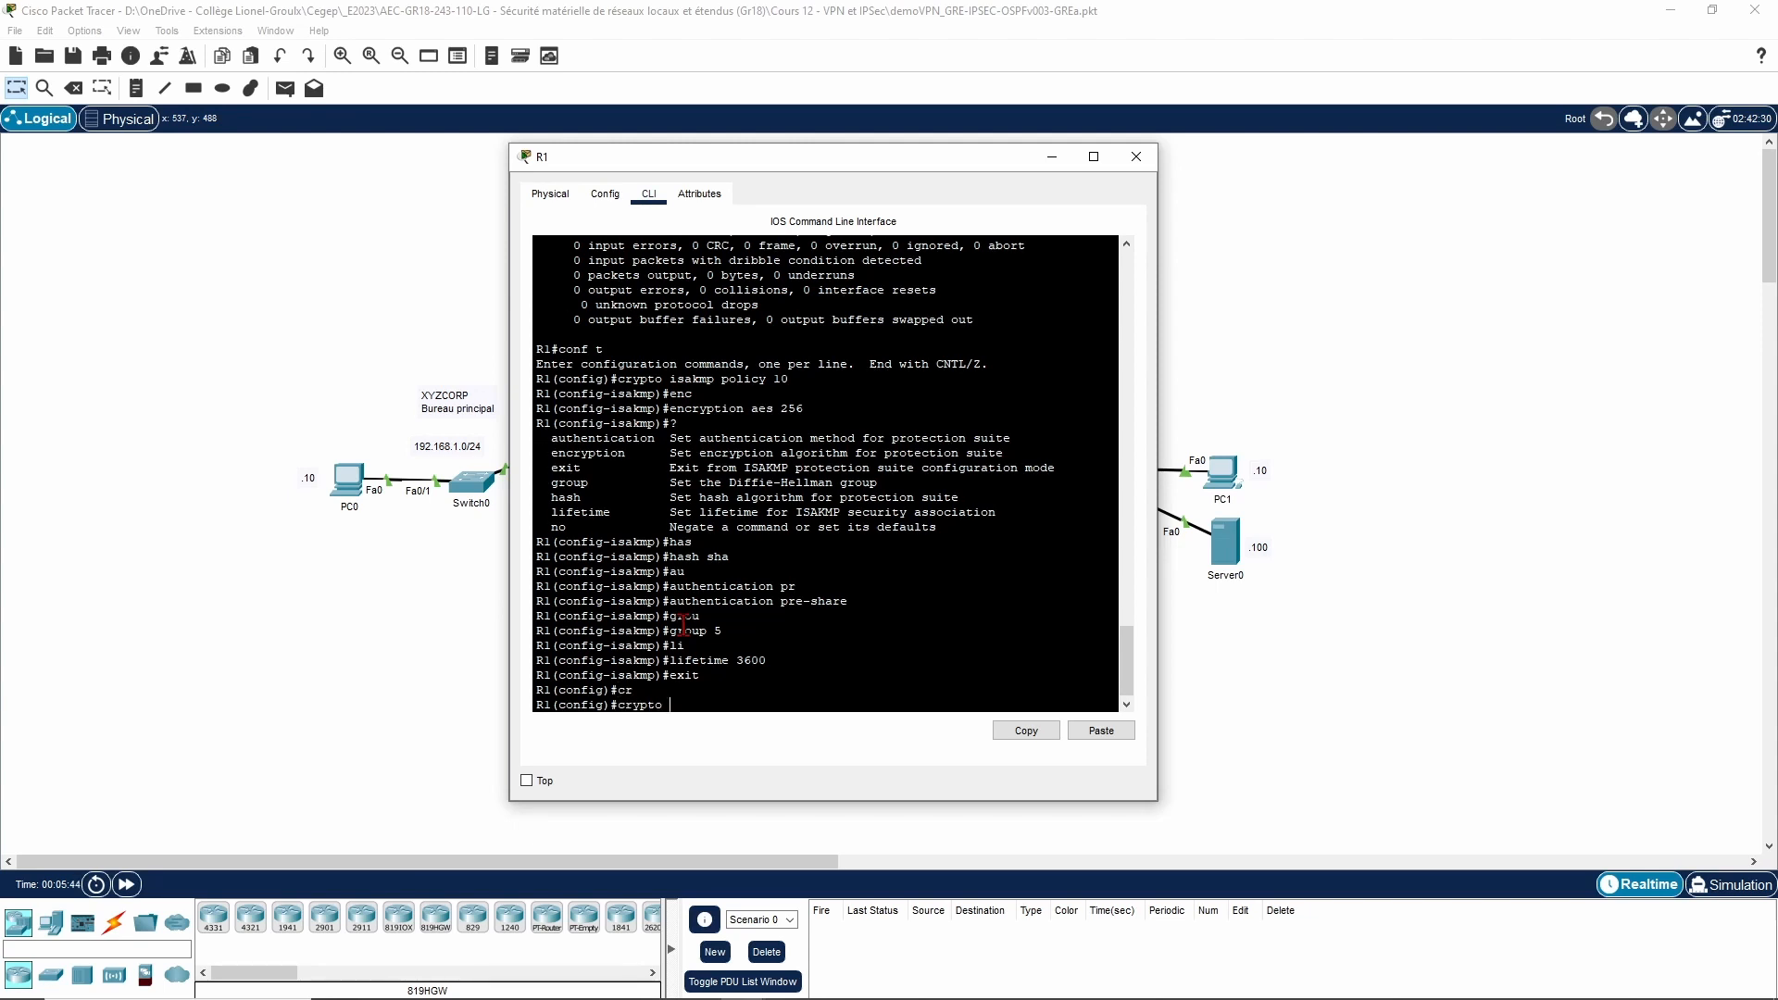
type("is")
key("Tab")
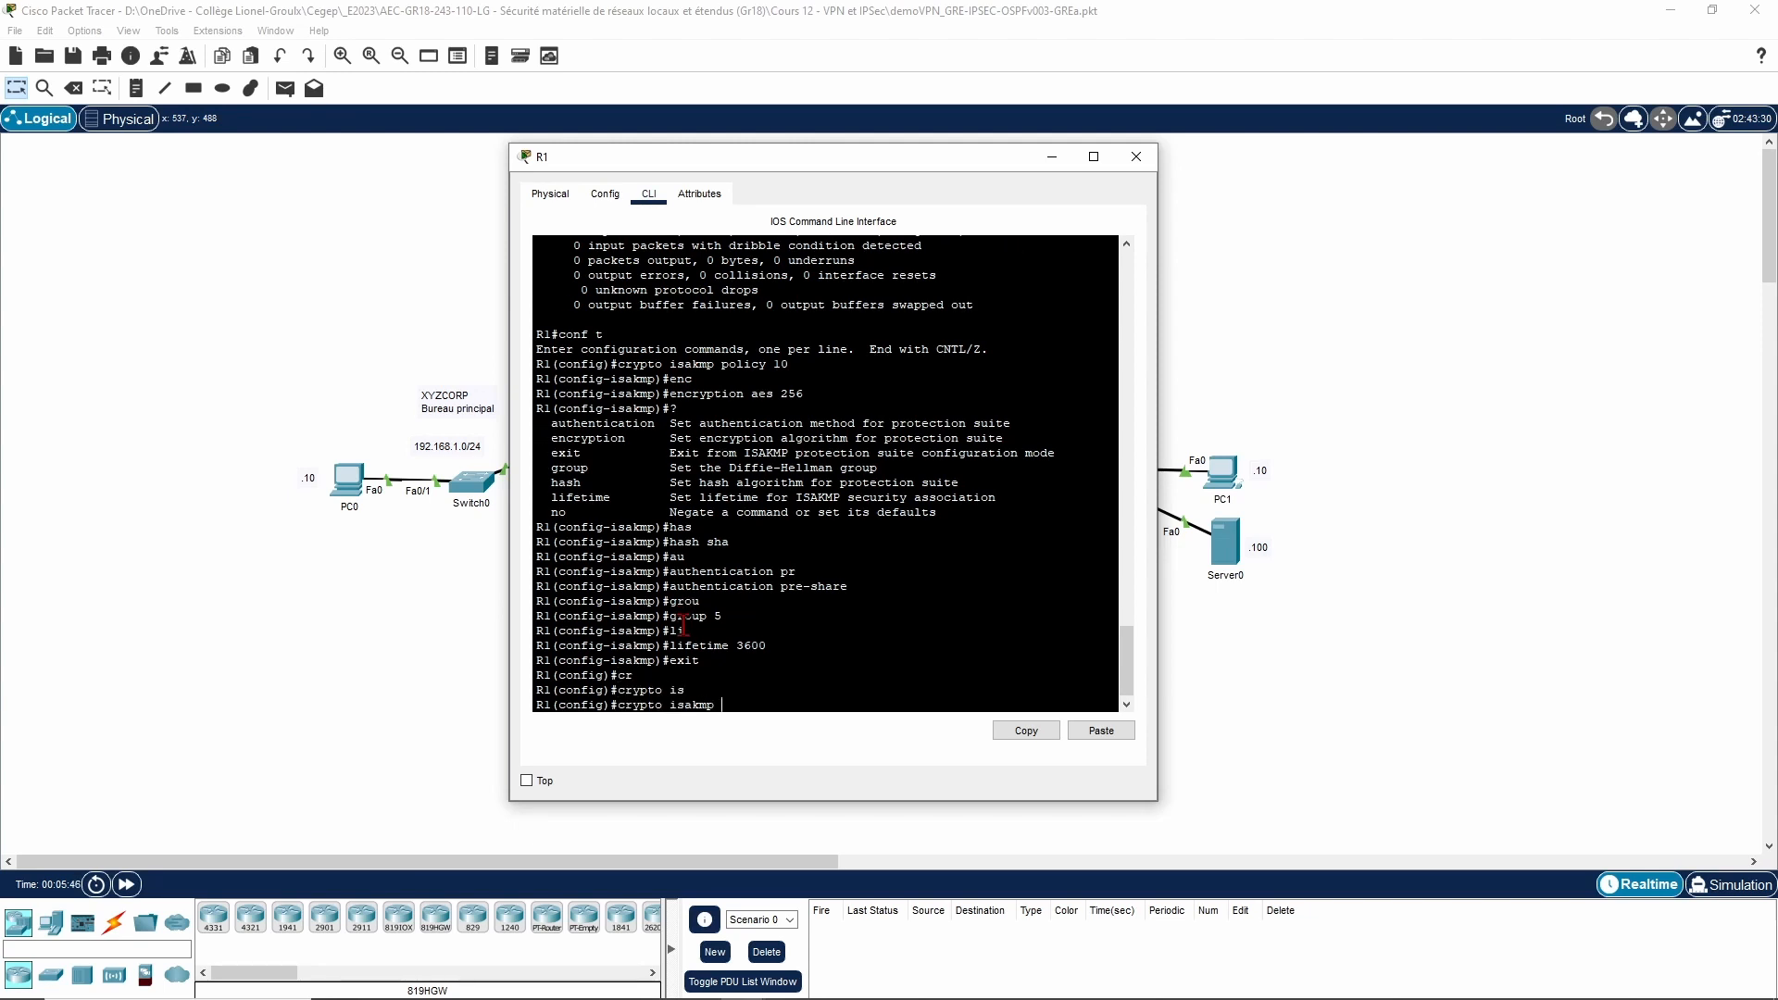
type("key")
key("Tab")
type("cisco")
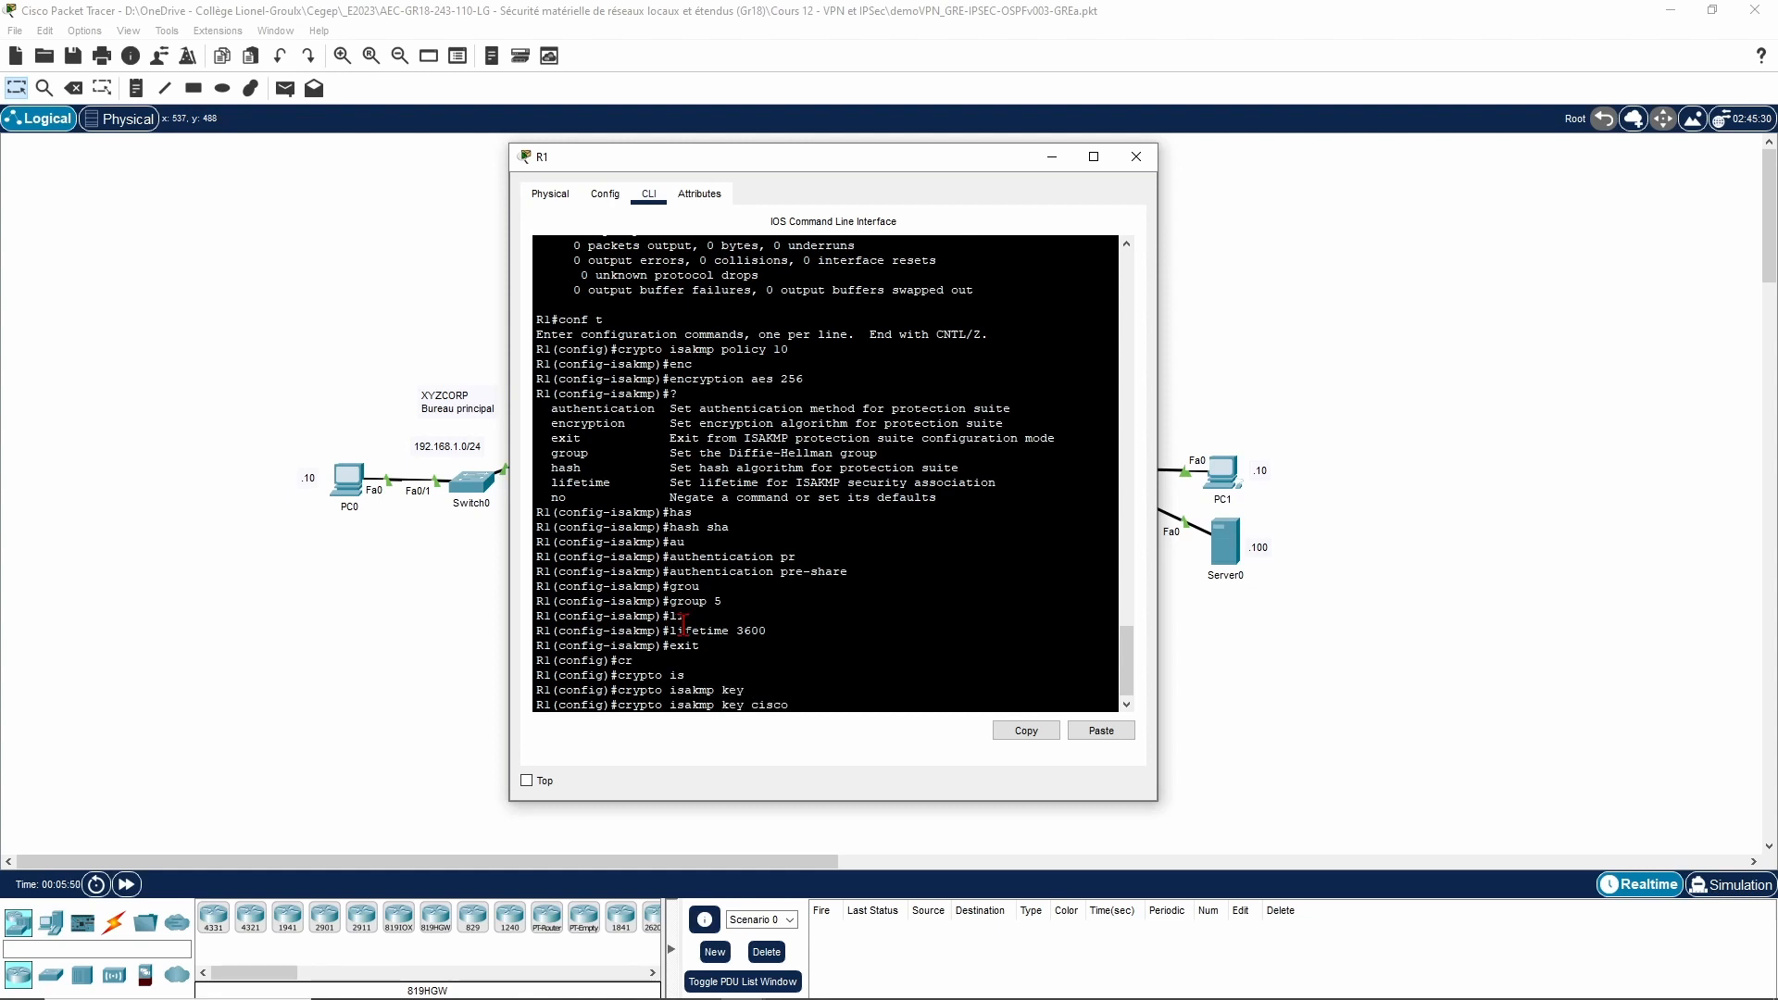
type("12345 add 104.30.2.2")
key("Return")
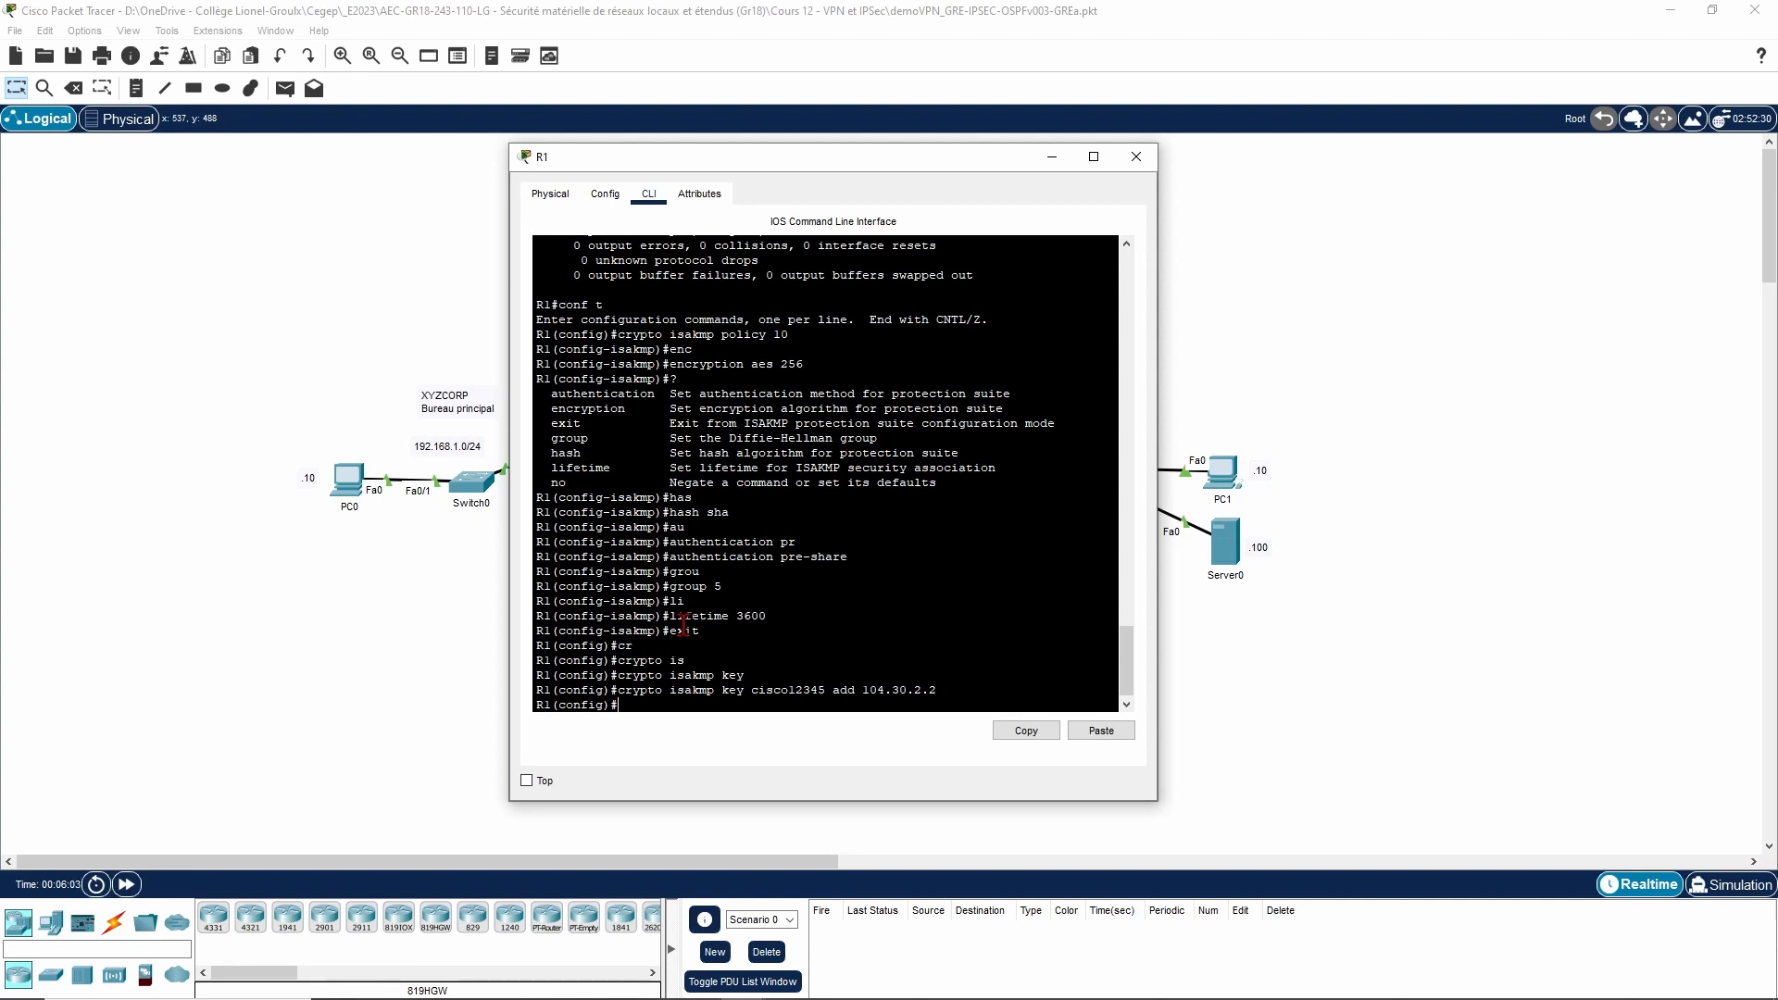
Step: Create access-list 101 on R1 permitting ip from 192.168.1.0 0.0.0.255 to 192.168.2.0 0.0.0.255
type("acc")
key("Tab")
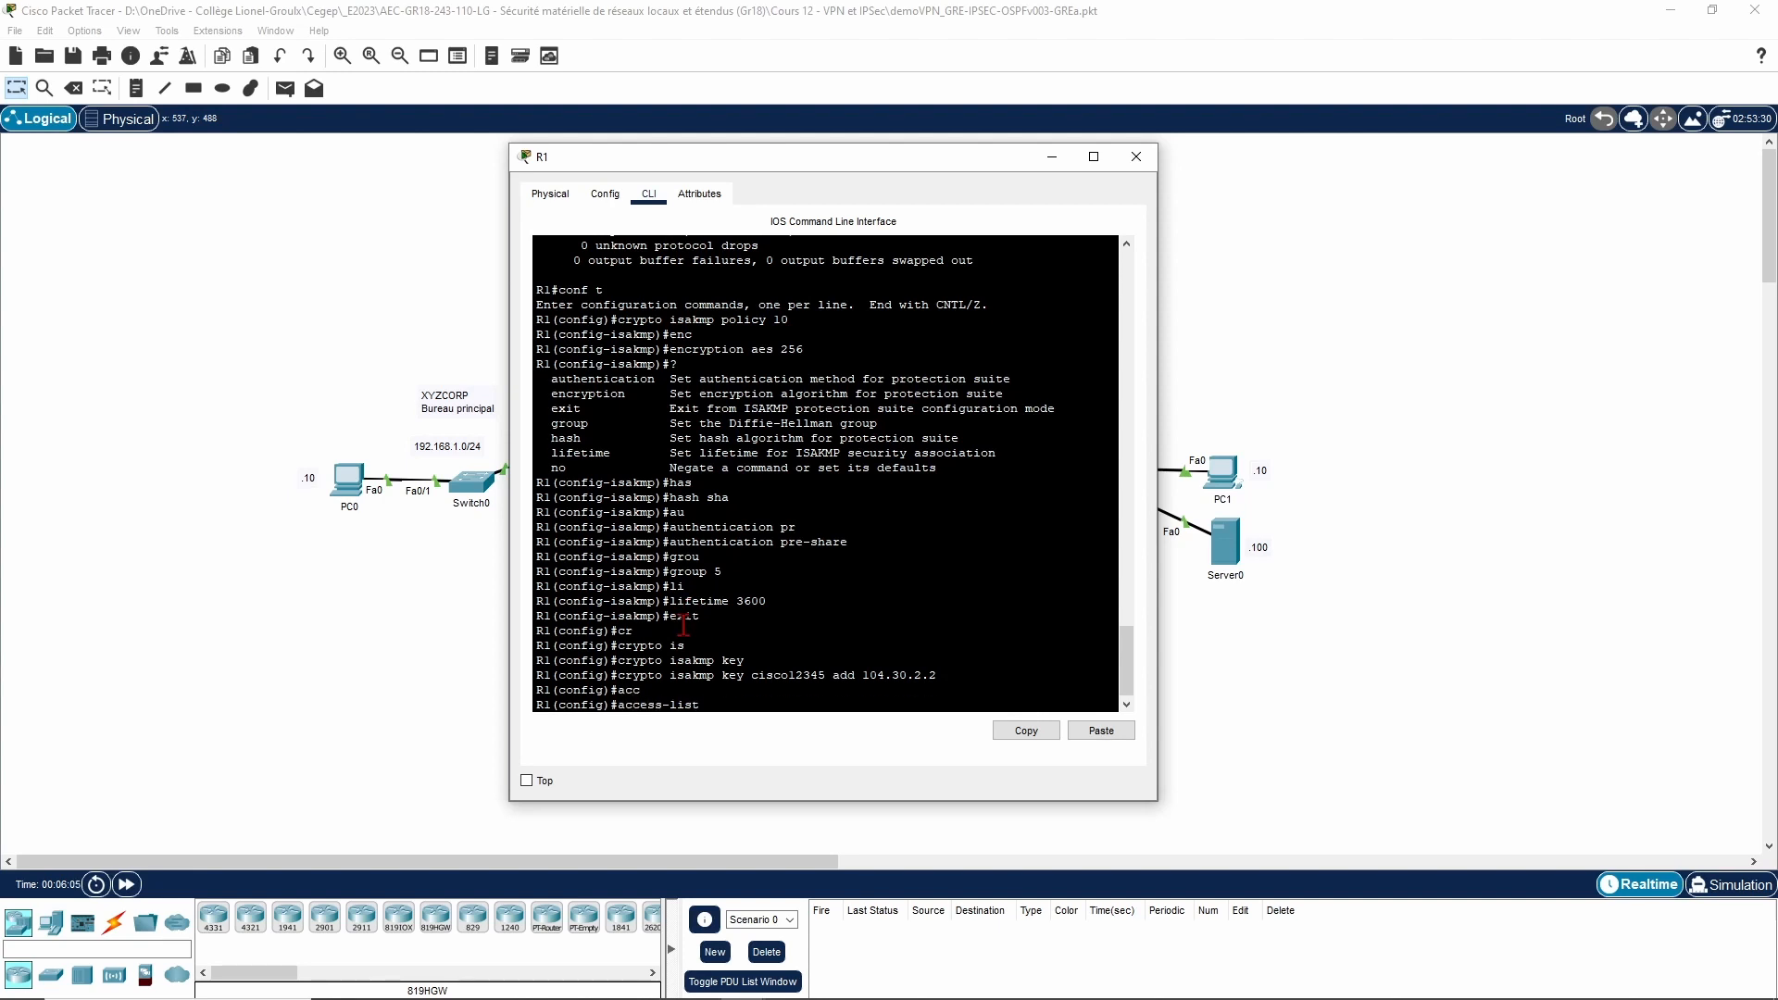
type("101 per")
key("Tab")
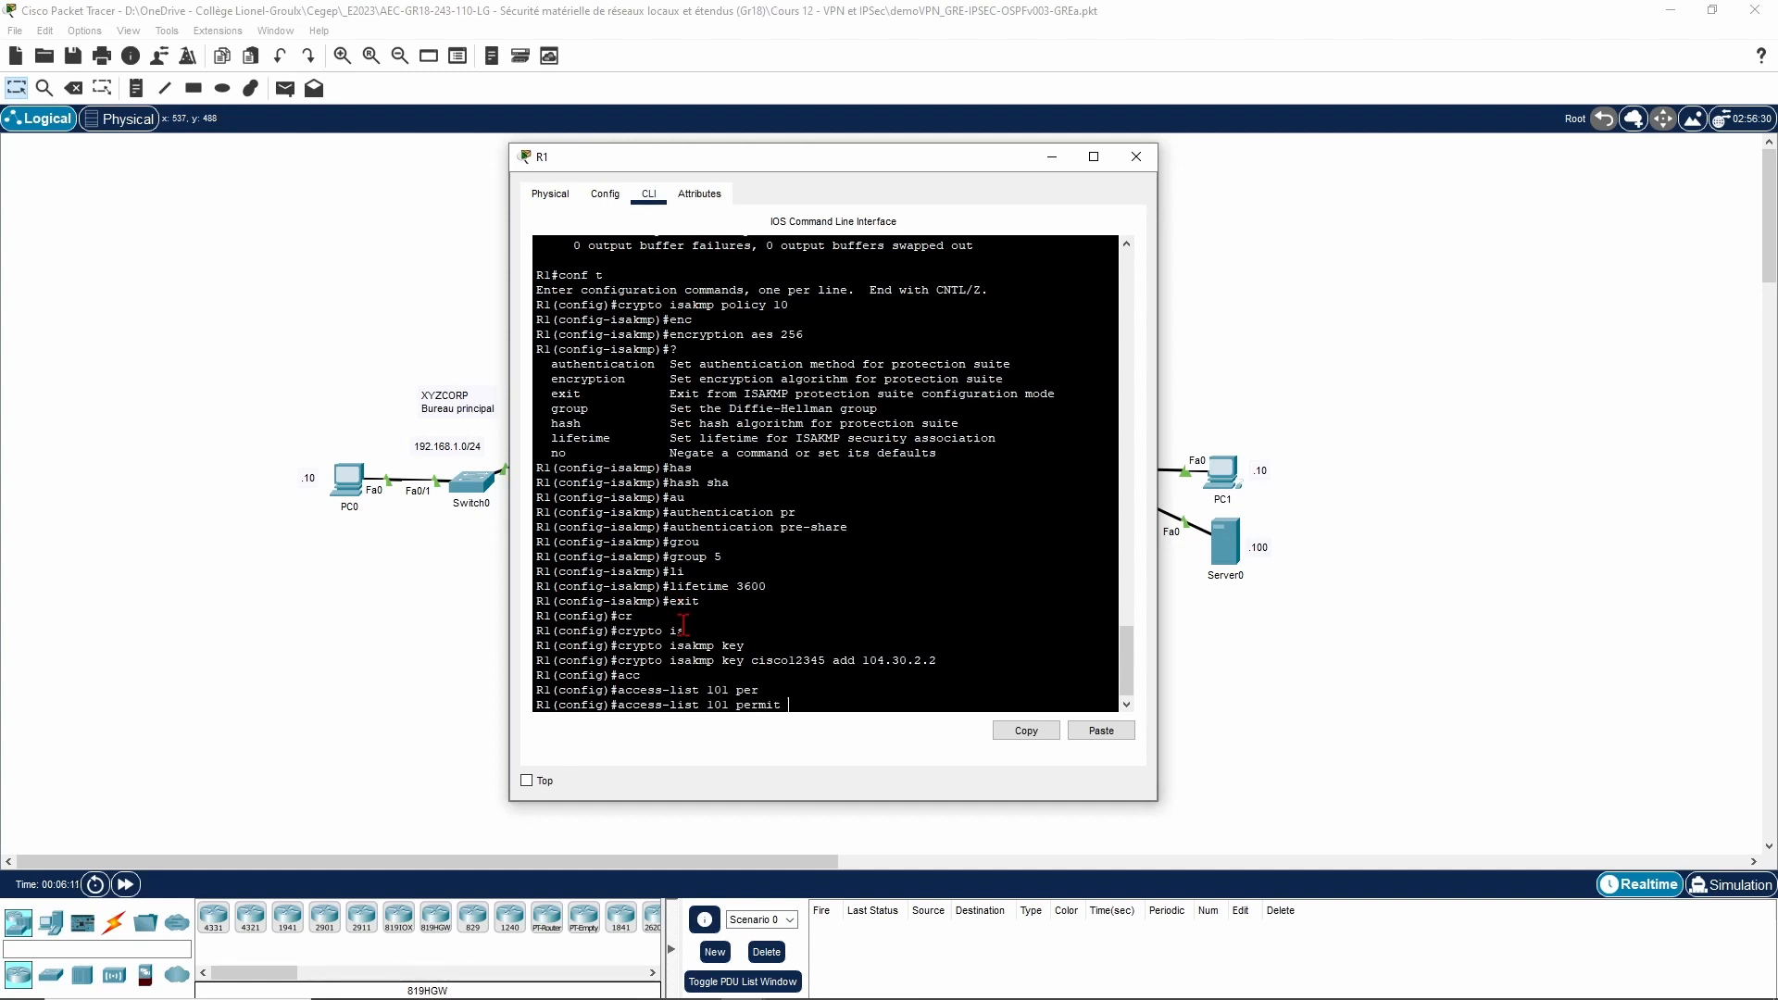
type("ip 192.16")
type("8.1.0 0.0.0.255 192.168.2.")
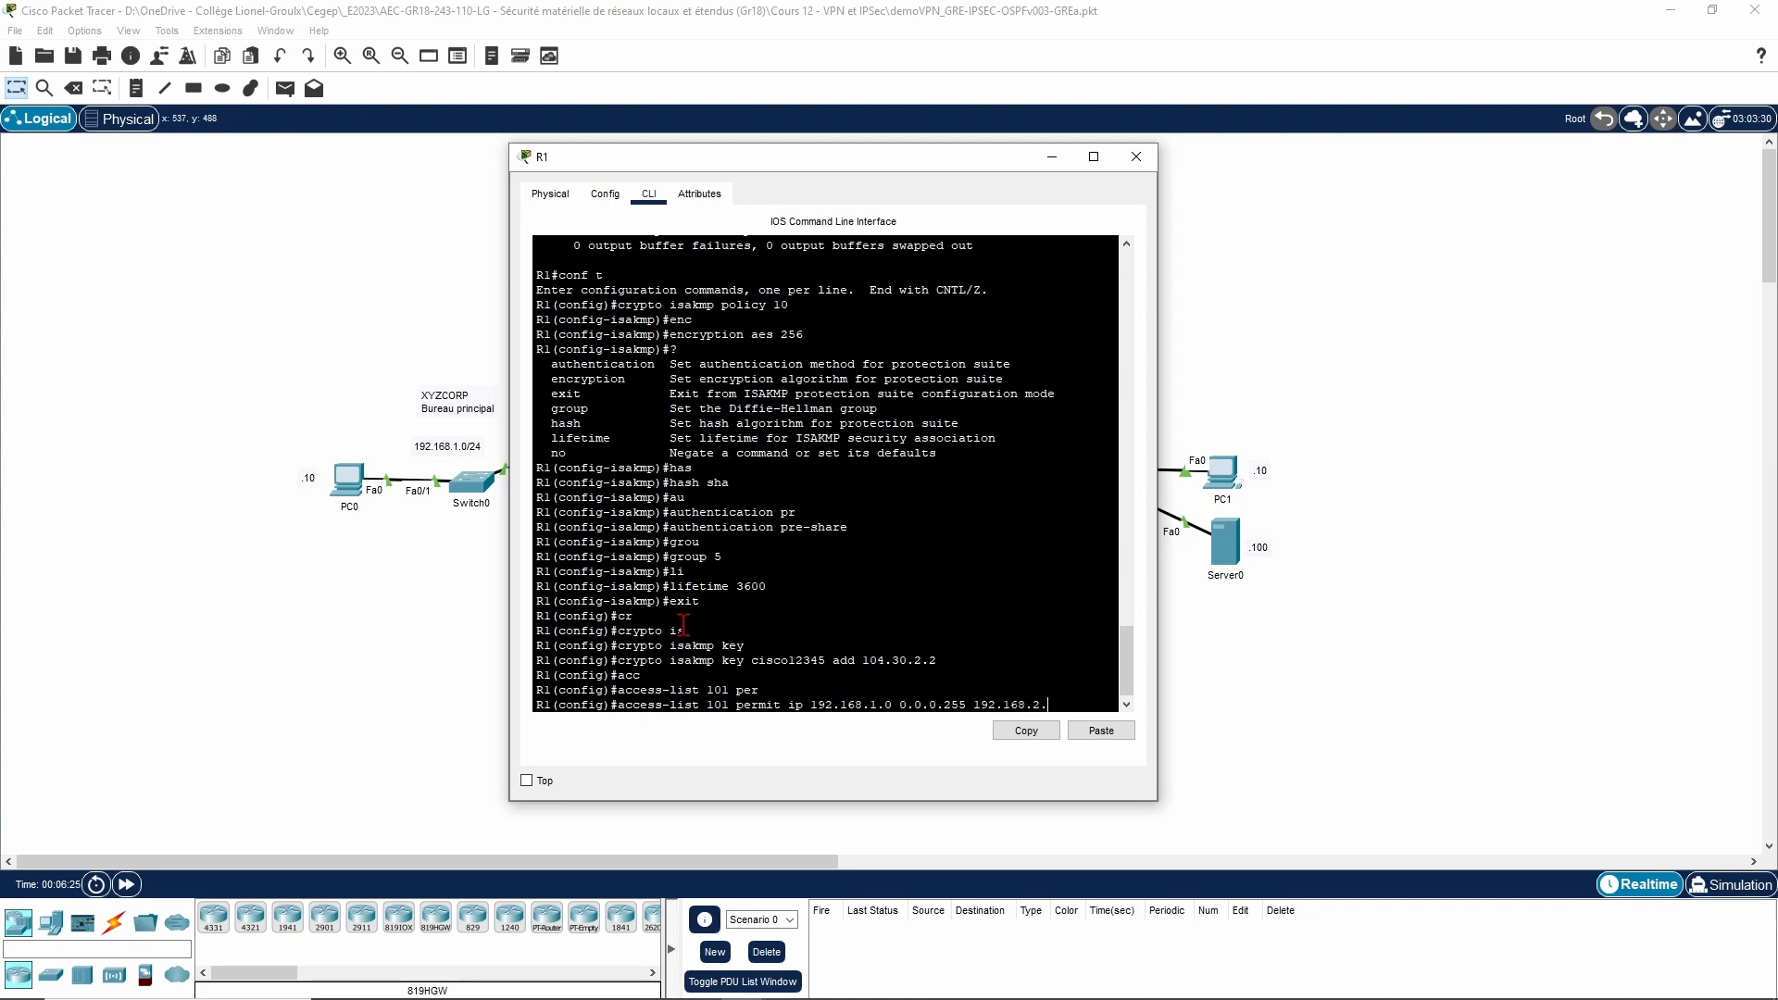
type("0 0.0.0.255")
key("Return")
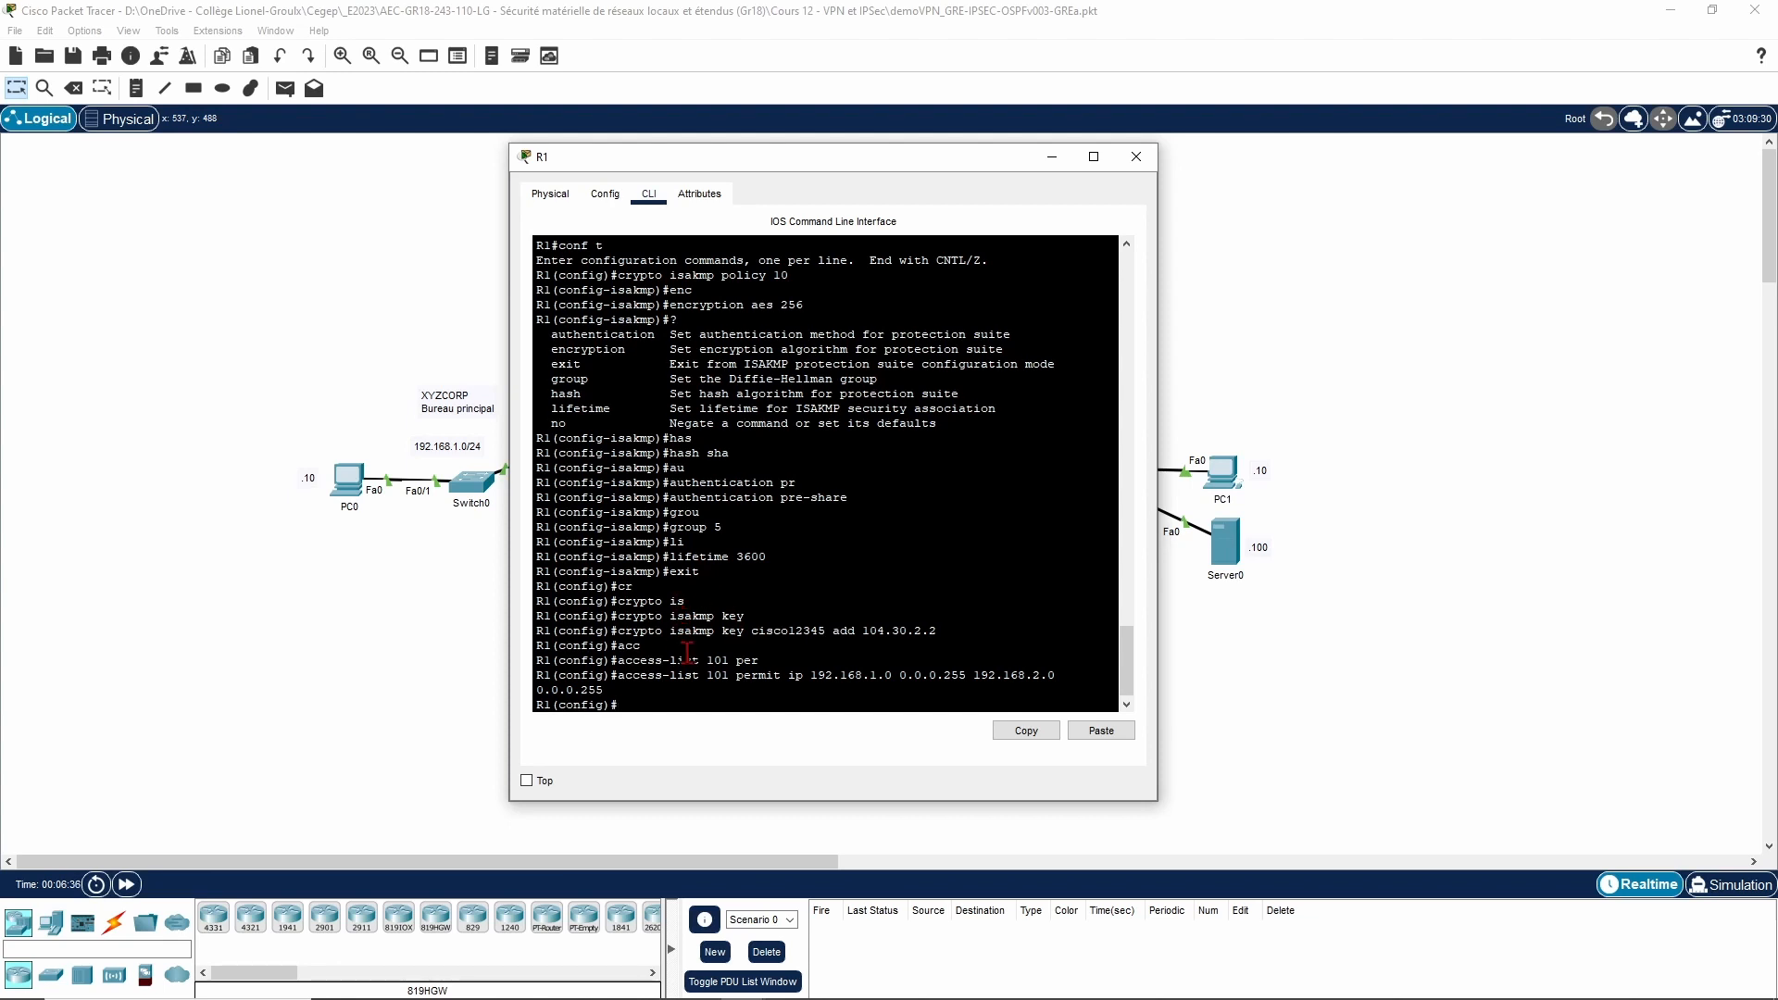
Step: Create the IPsec transform set R1-R2 with esp-aes and esp-sha-hmac on R1
type("cry")
key("Tab")
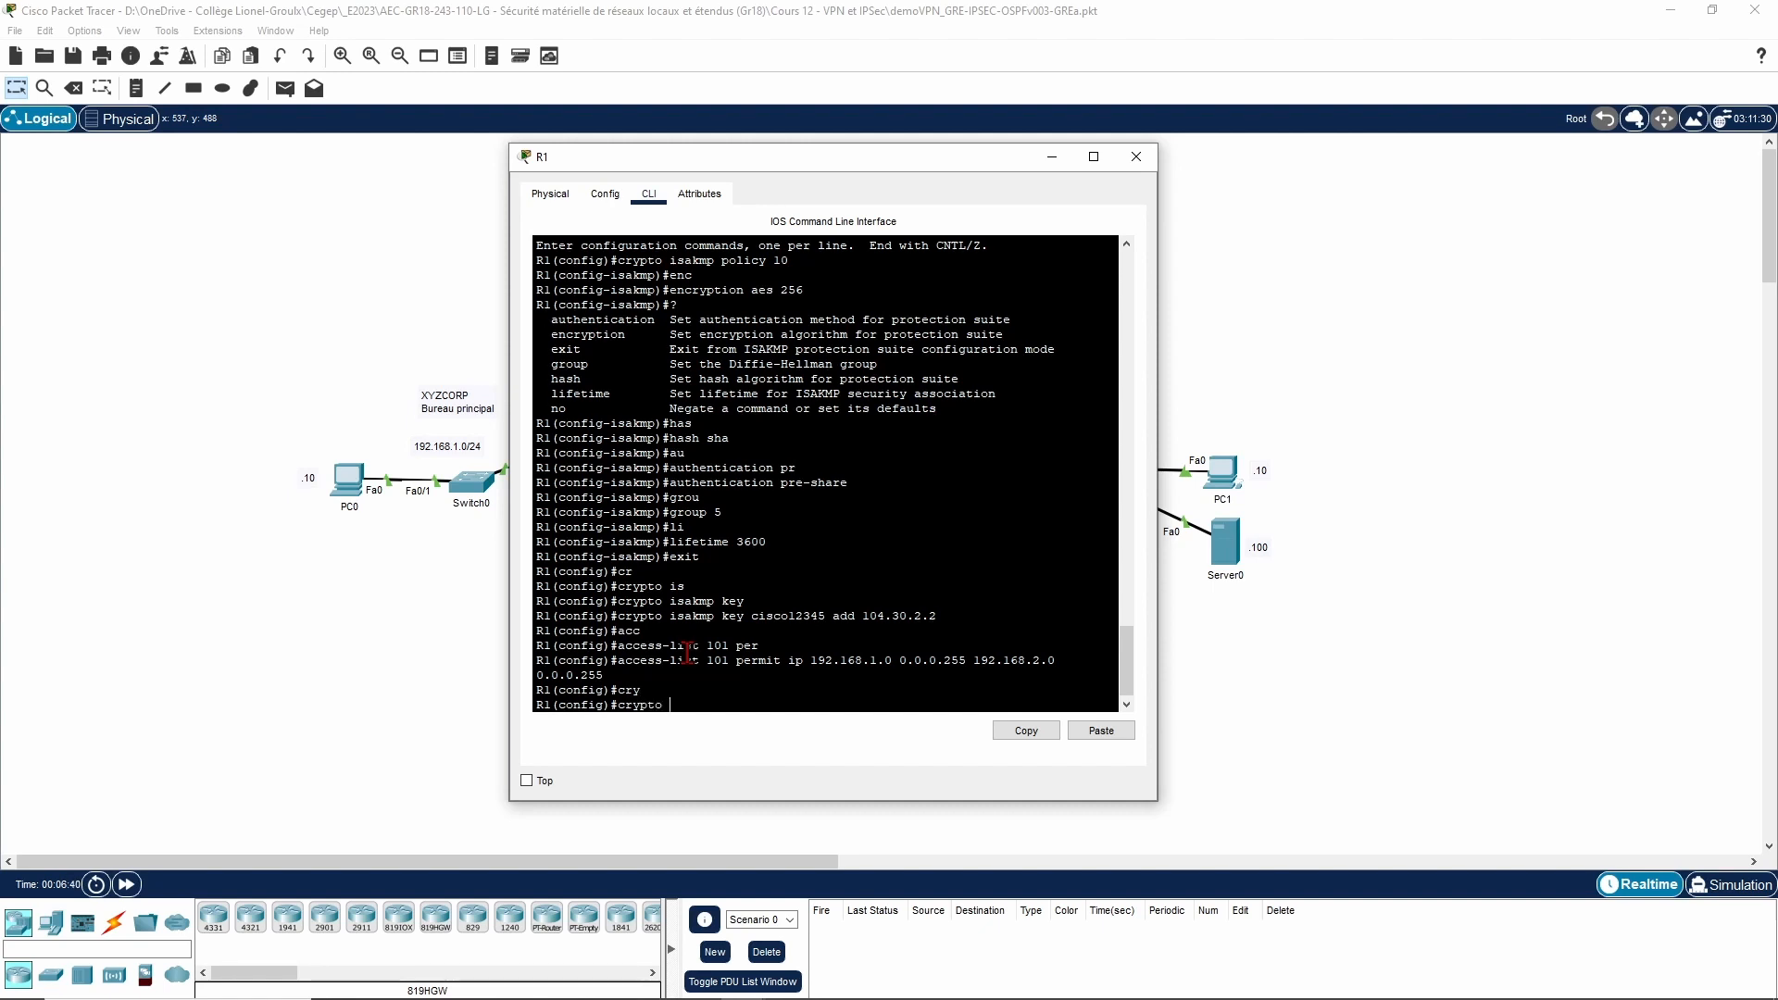
type("ip")
key("Tab")
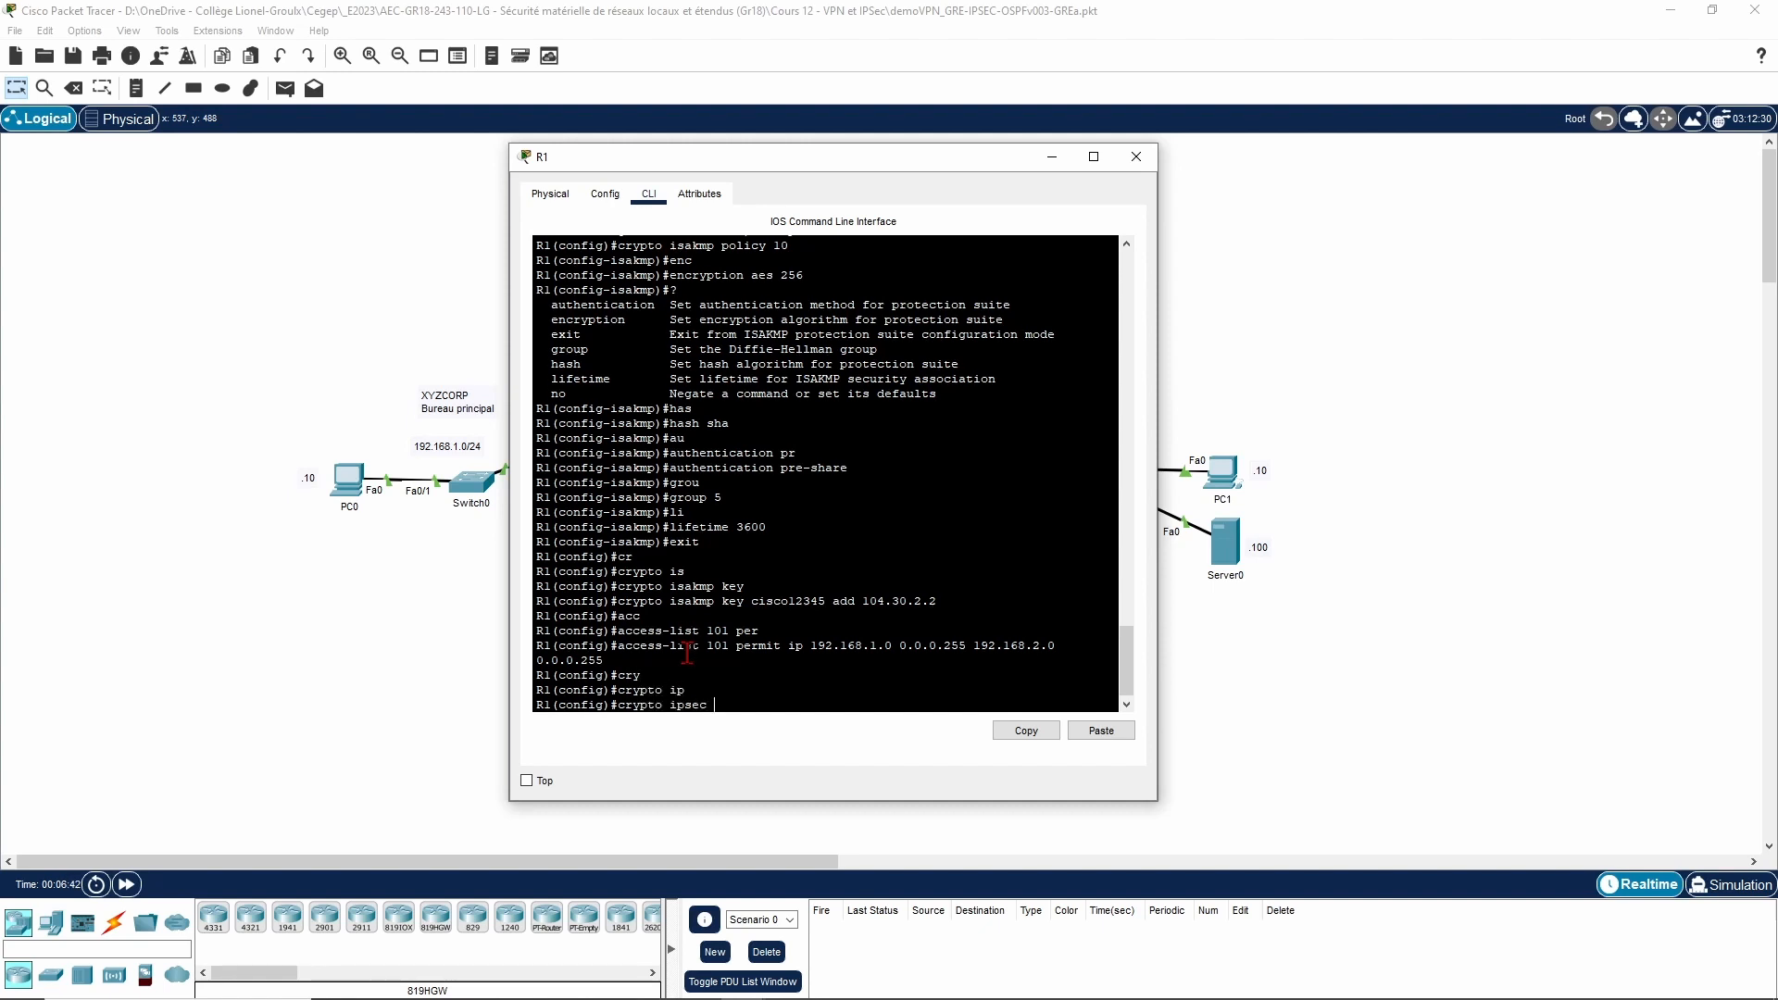
type("tr")
key("Tab")
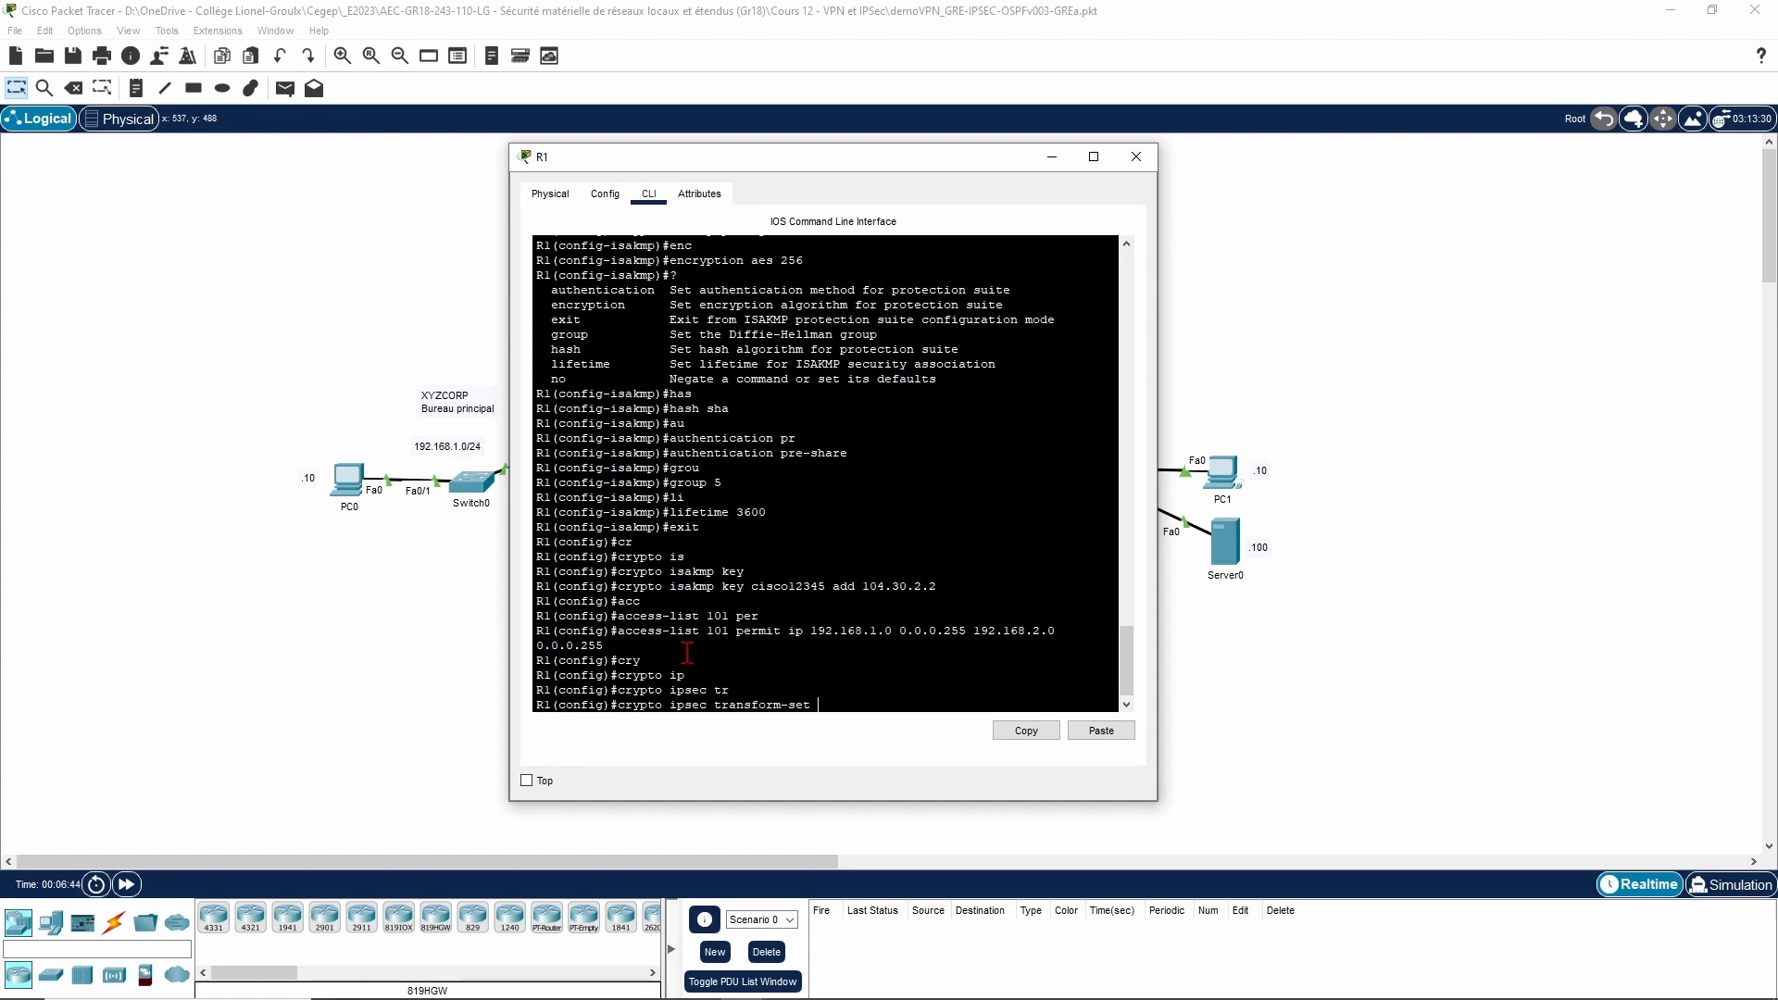
type("R1-R2 esp-aes es")
key("Tab")
type("p")
key("Tab")
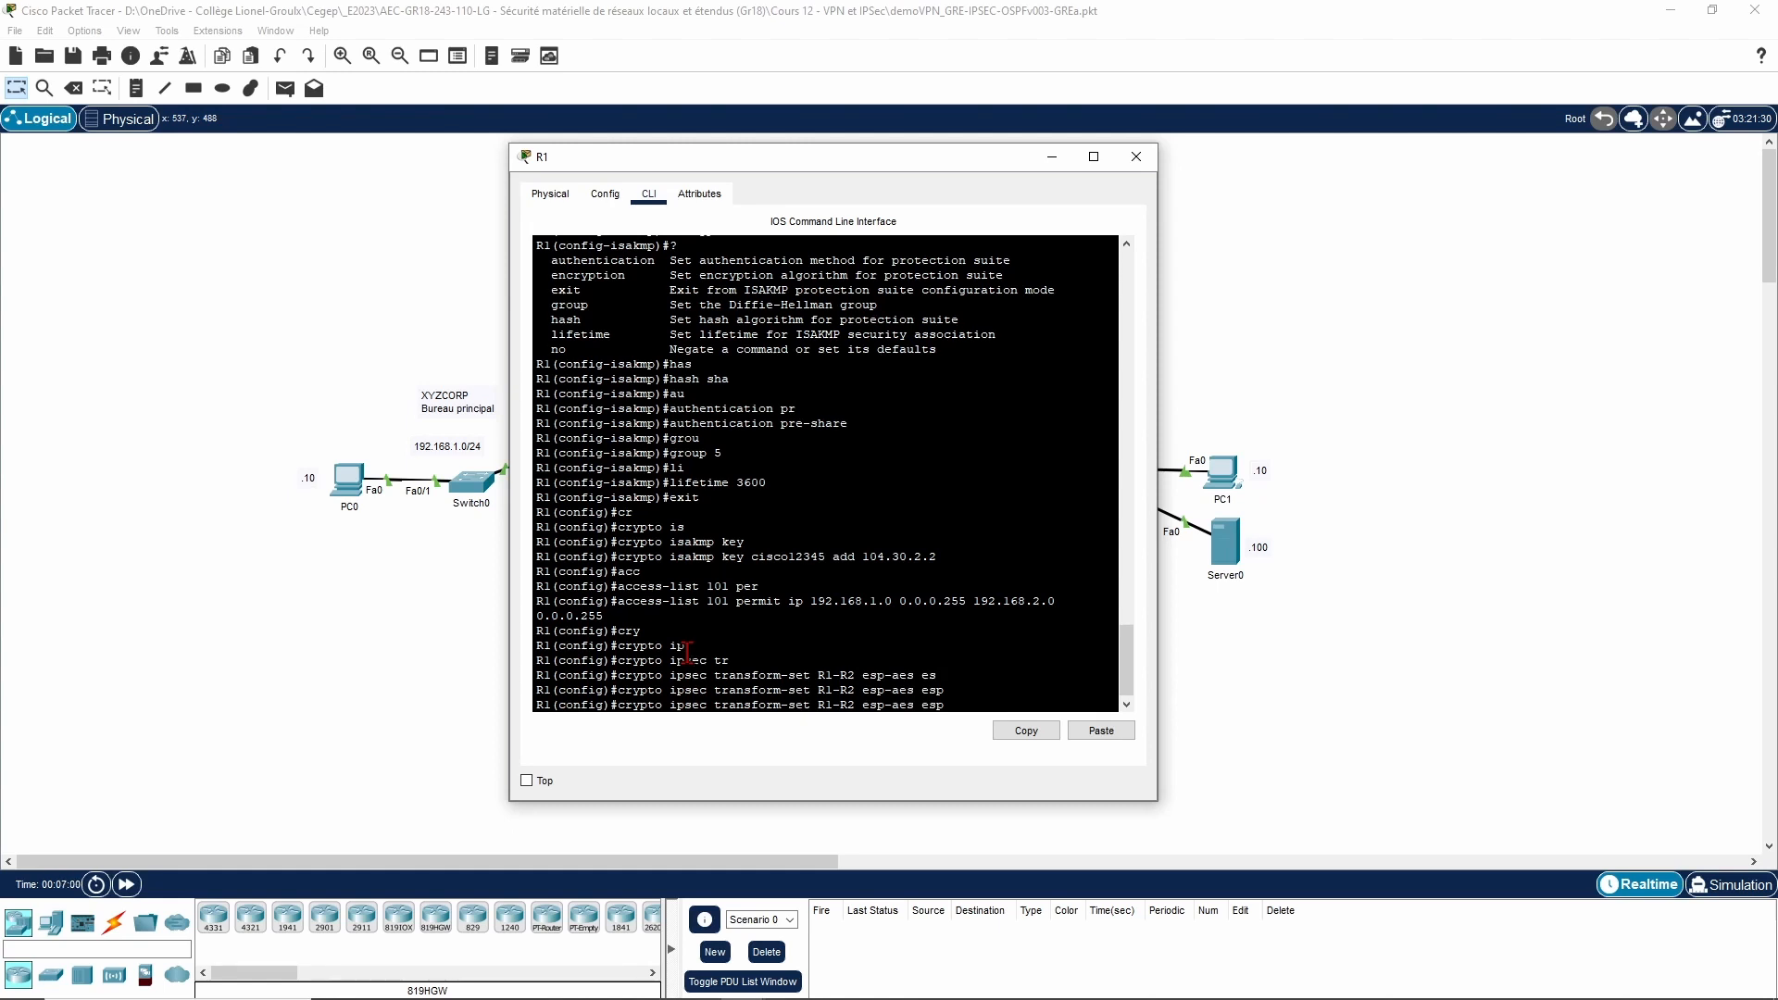
type("-sha")
key("Tab")
key("Return")
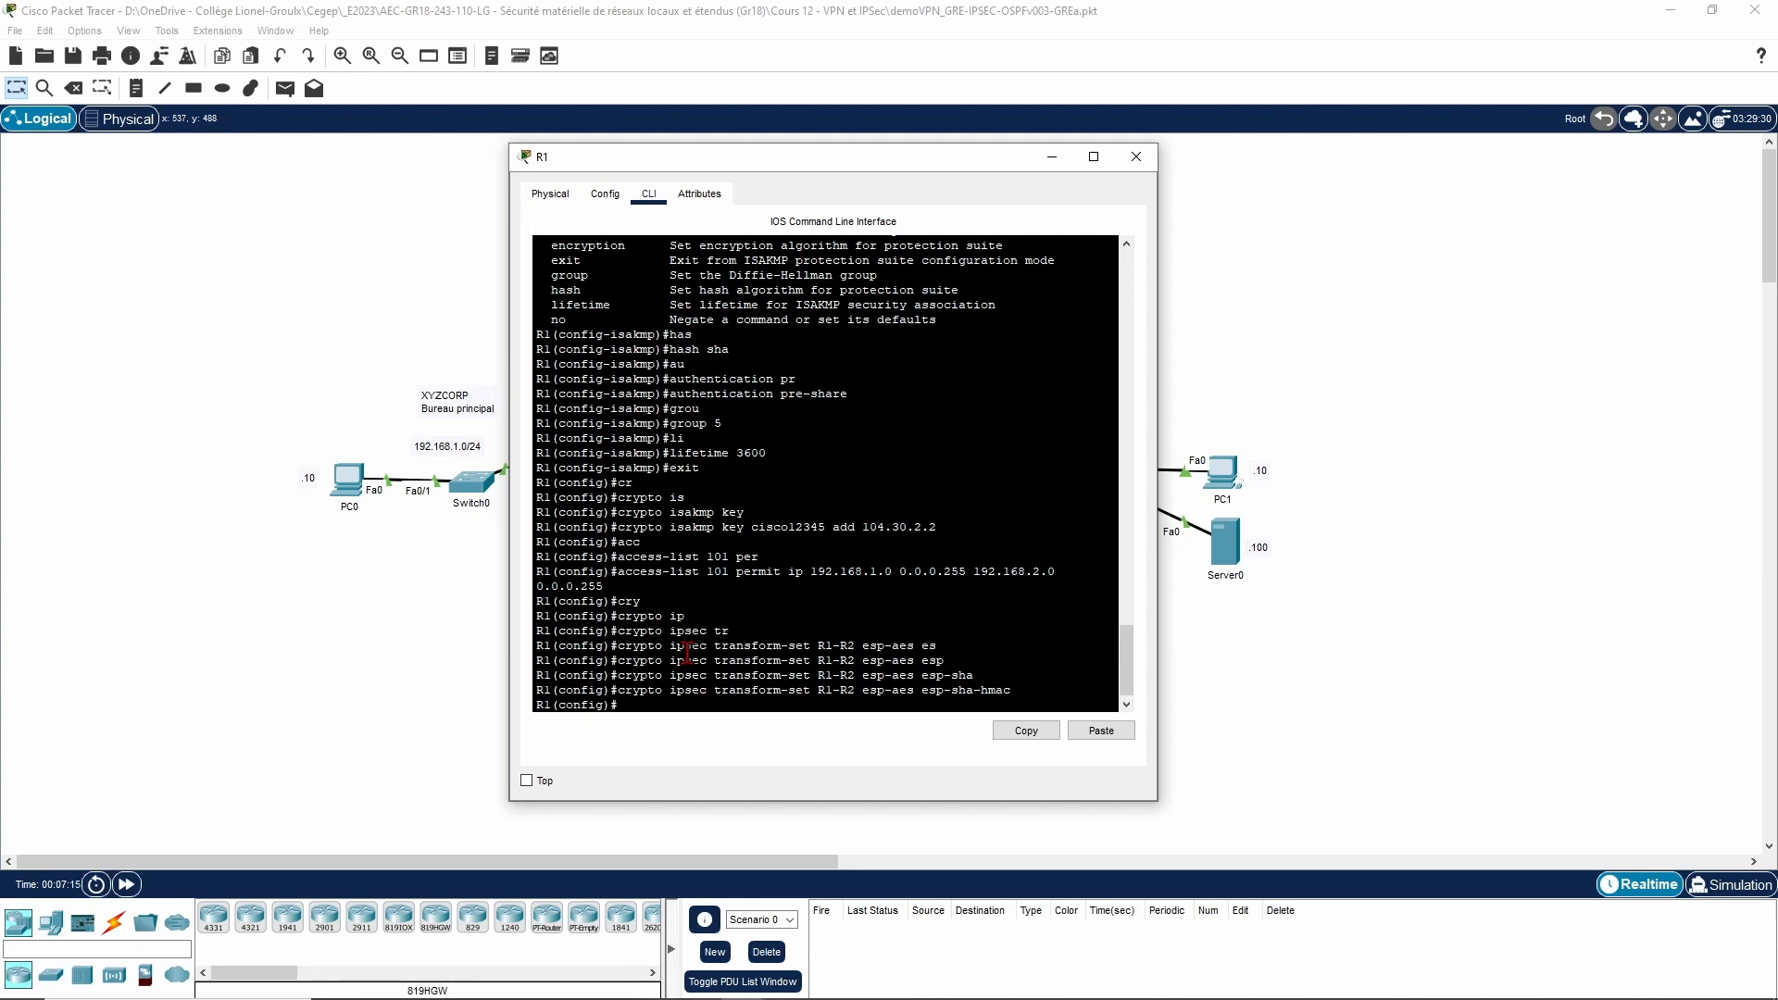
Step: Create crypto map R1-R2-MAP on R1 with sequence number 10 and type ipsec-isakmp
type("cryp")
key("Tab")
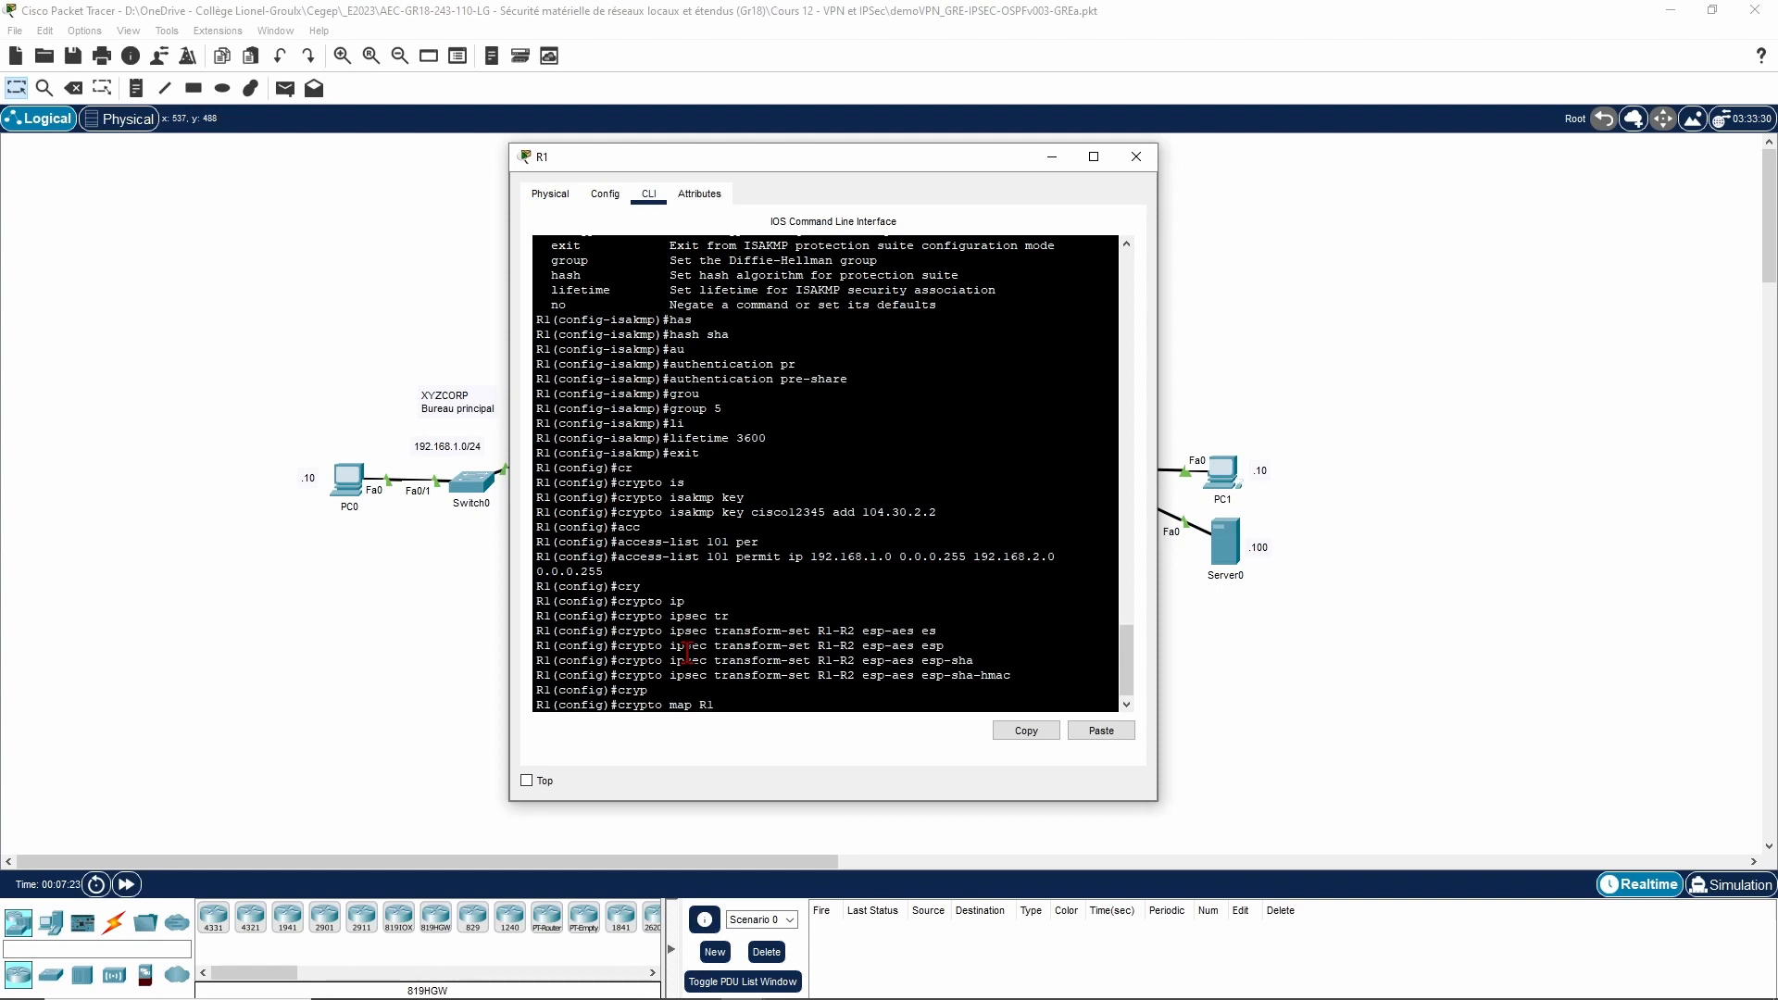
type("map R1-R2-MA")
type("P 10 ips")
key("Tab")
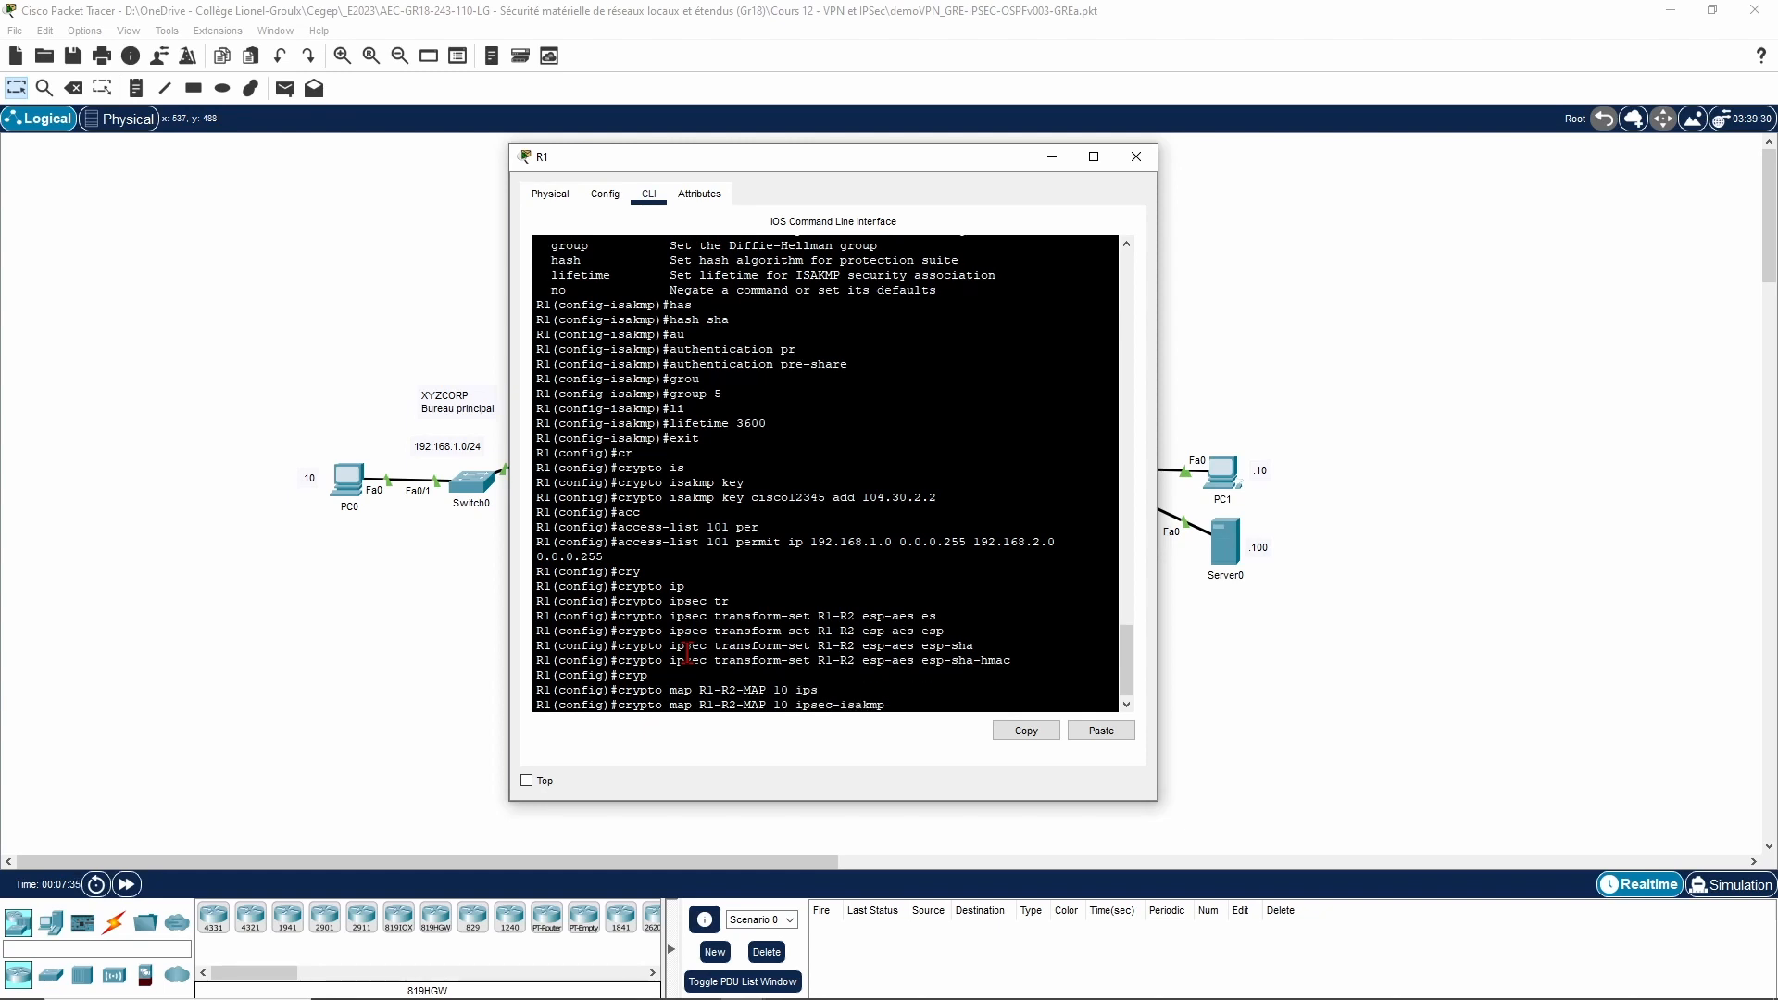
key("Return")
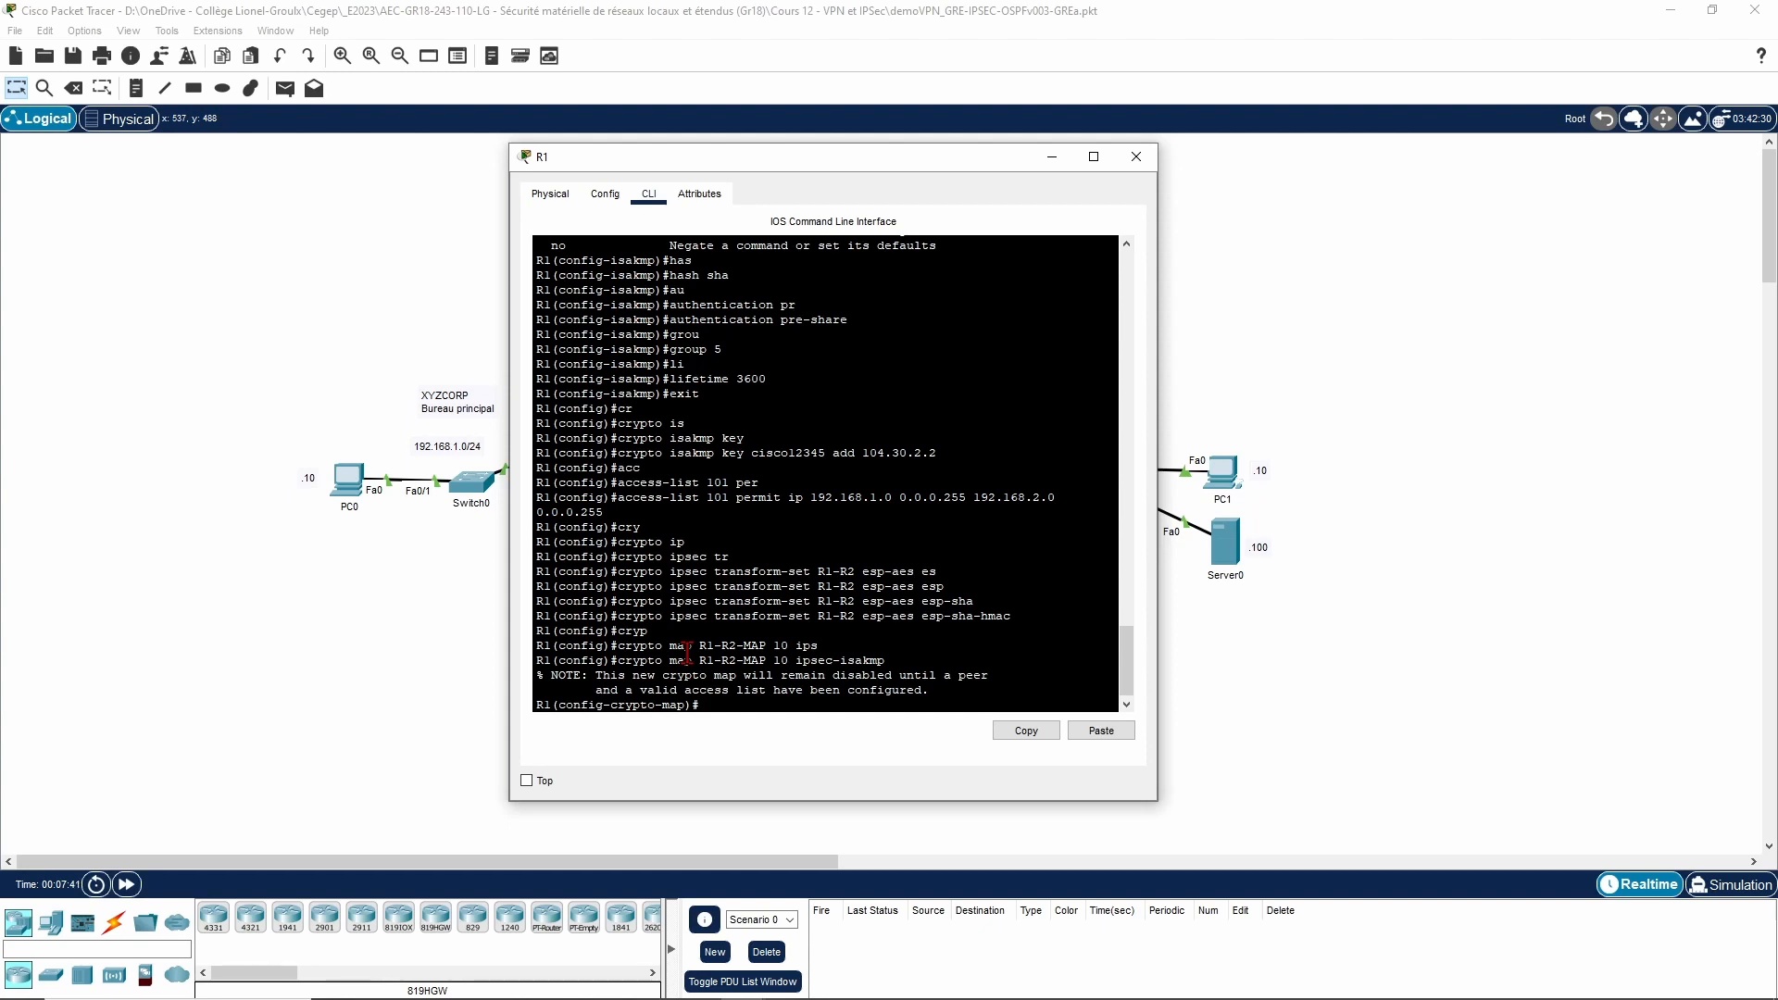
Step: Make the crypto map on R1 match the traffic defined by access-list 101
type("ma")
key("Tab")
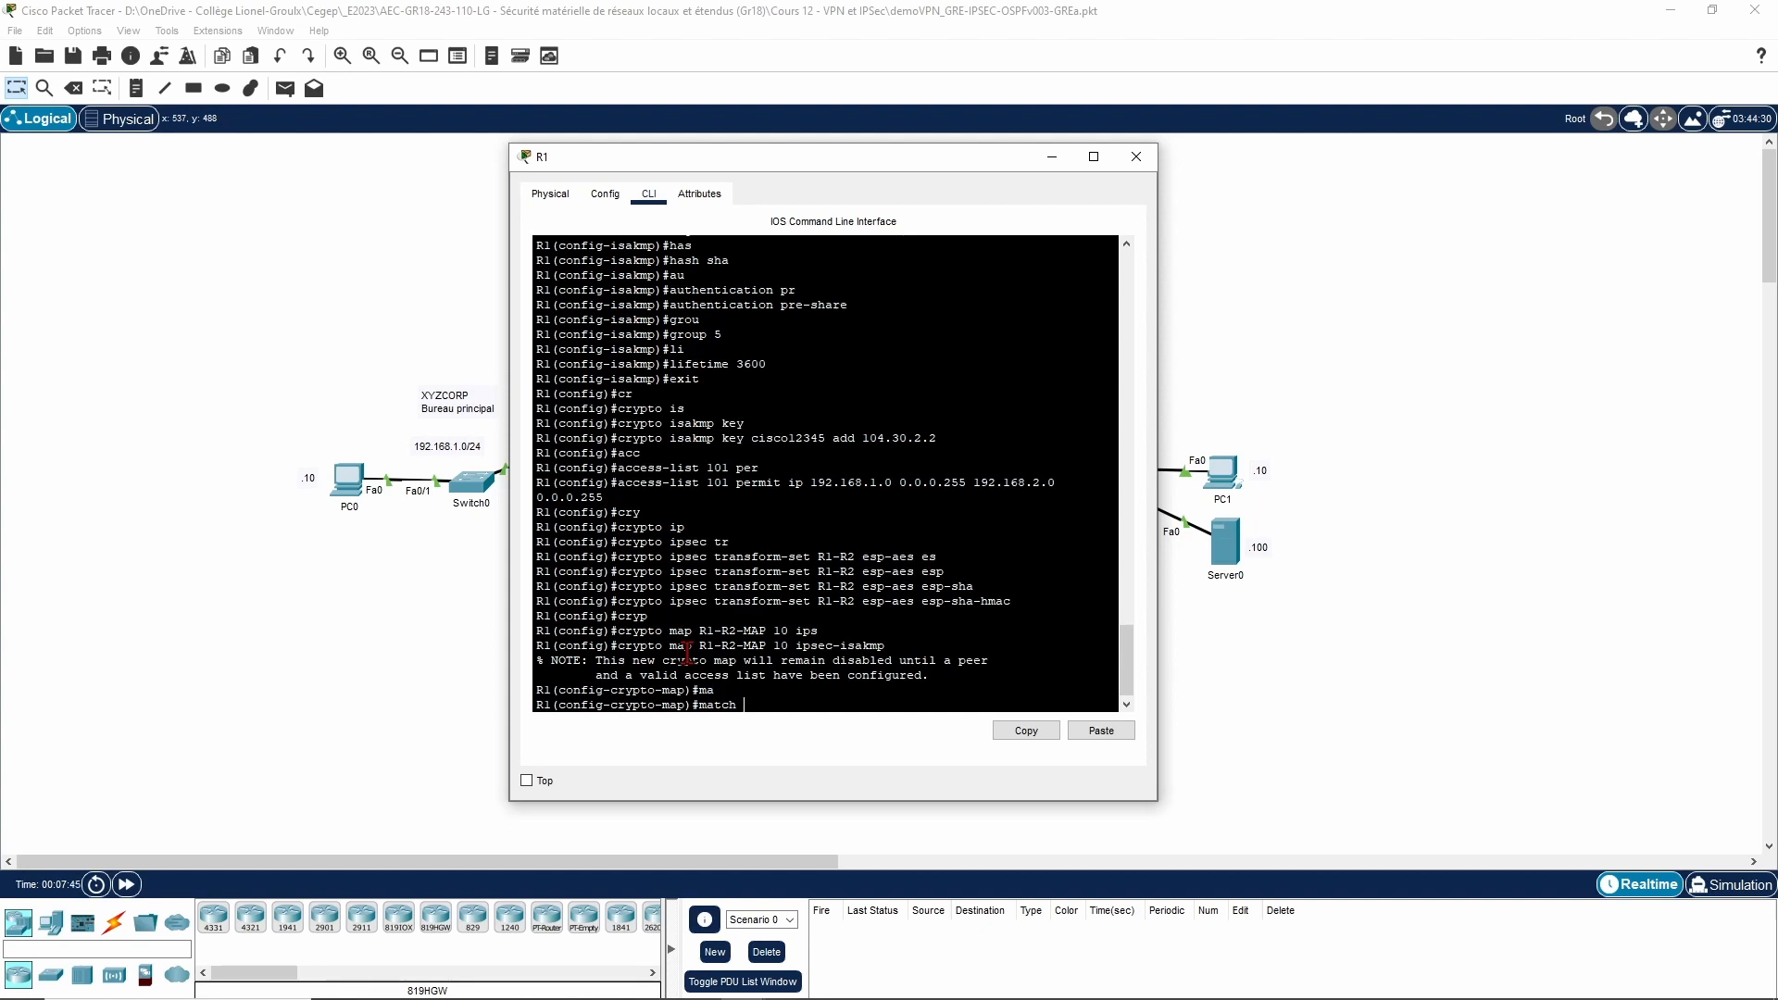
type("a")
key("Tab")
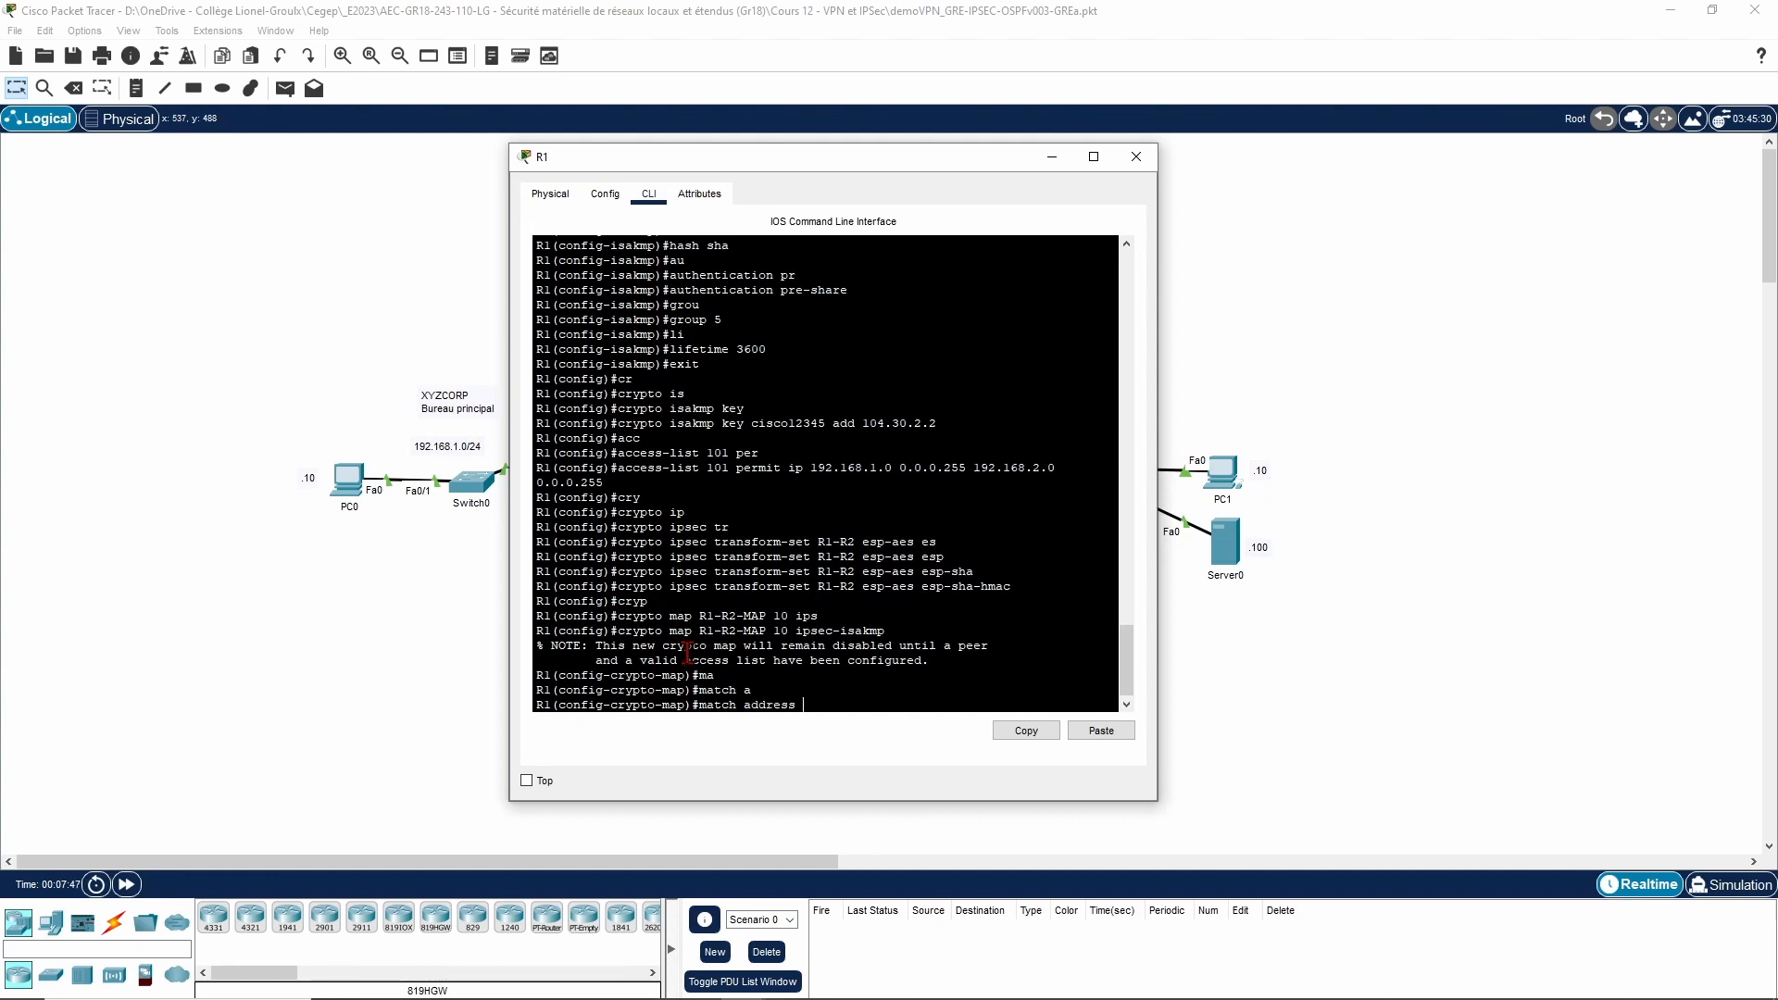
type("101")
key("Return")
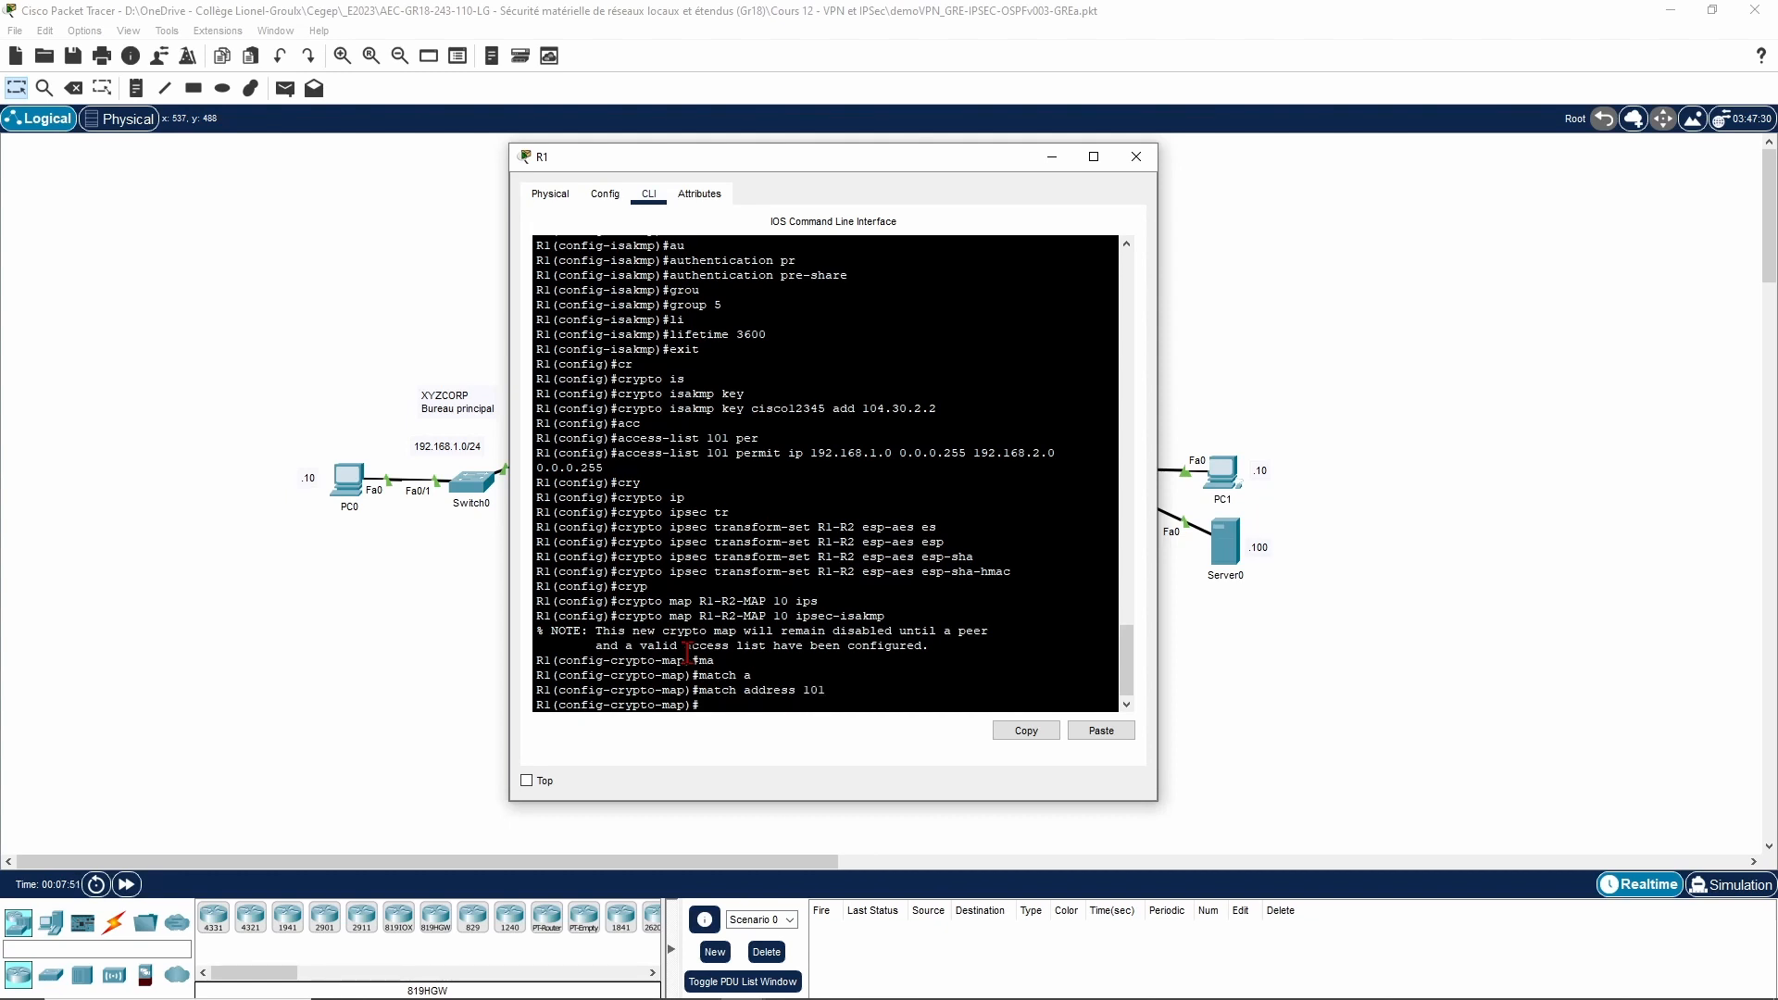
Step: Assign the transform set R1-R2 to R1's crypto map
type("set")
key("Tab")
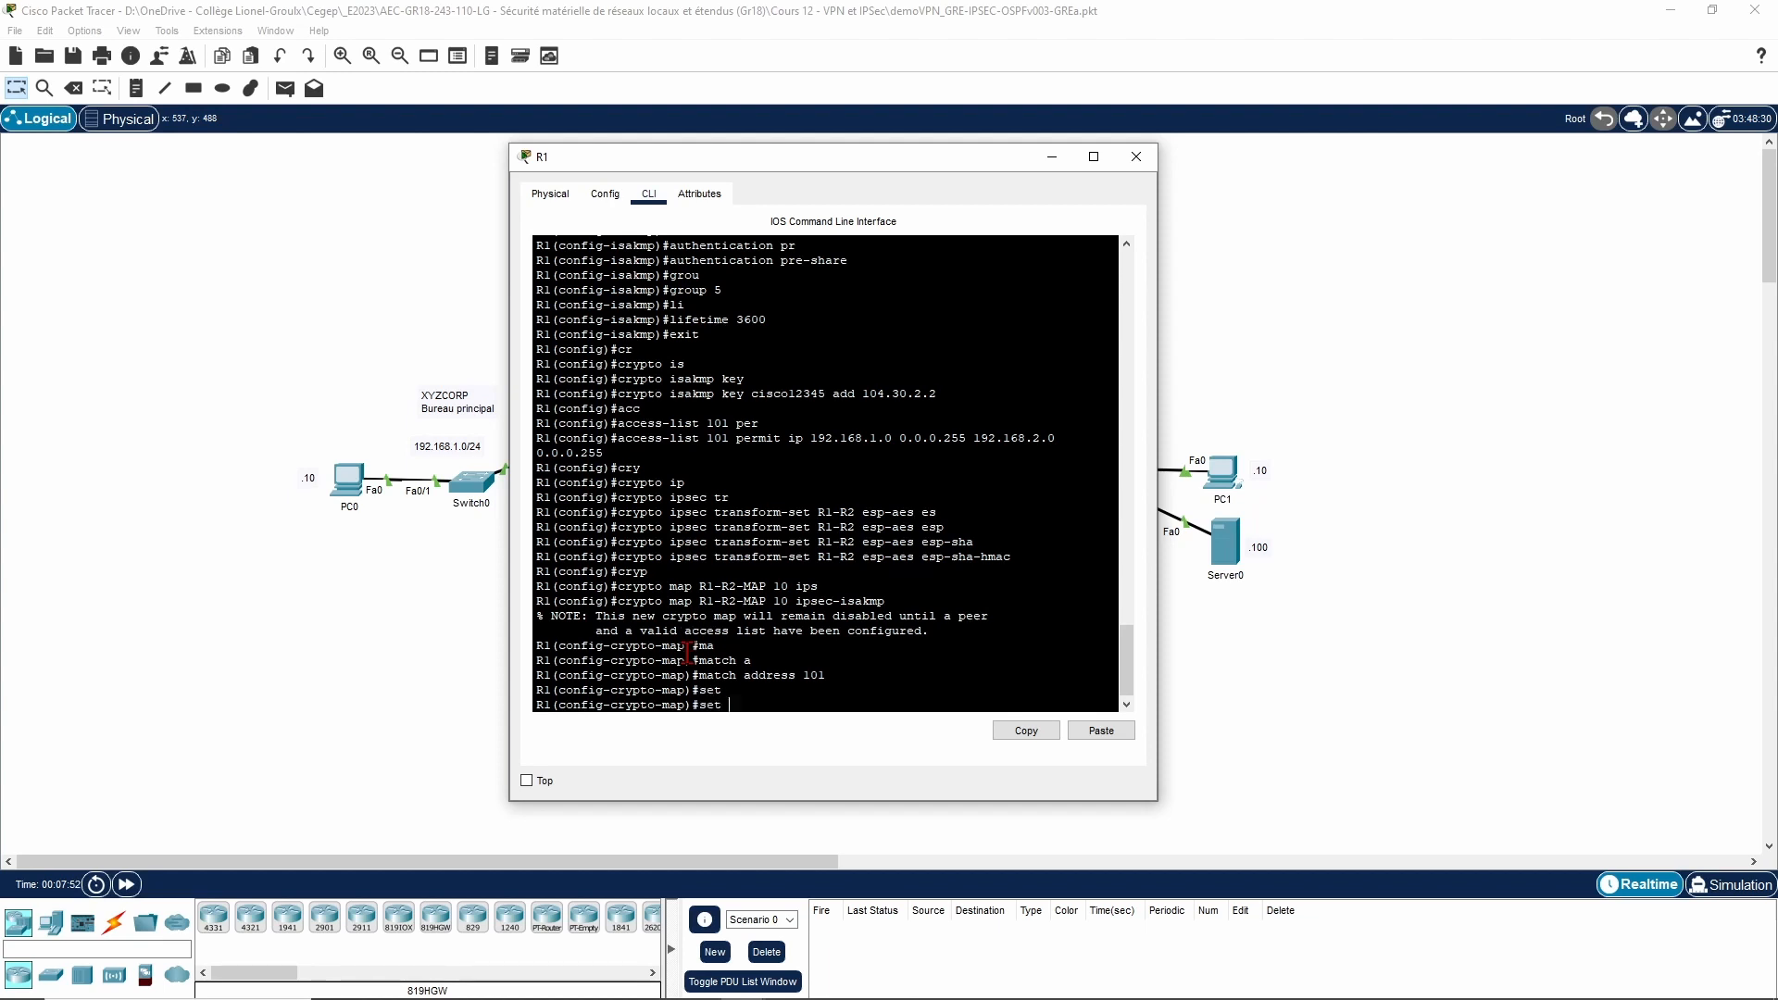
type("tr")
key("Tab")
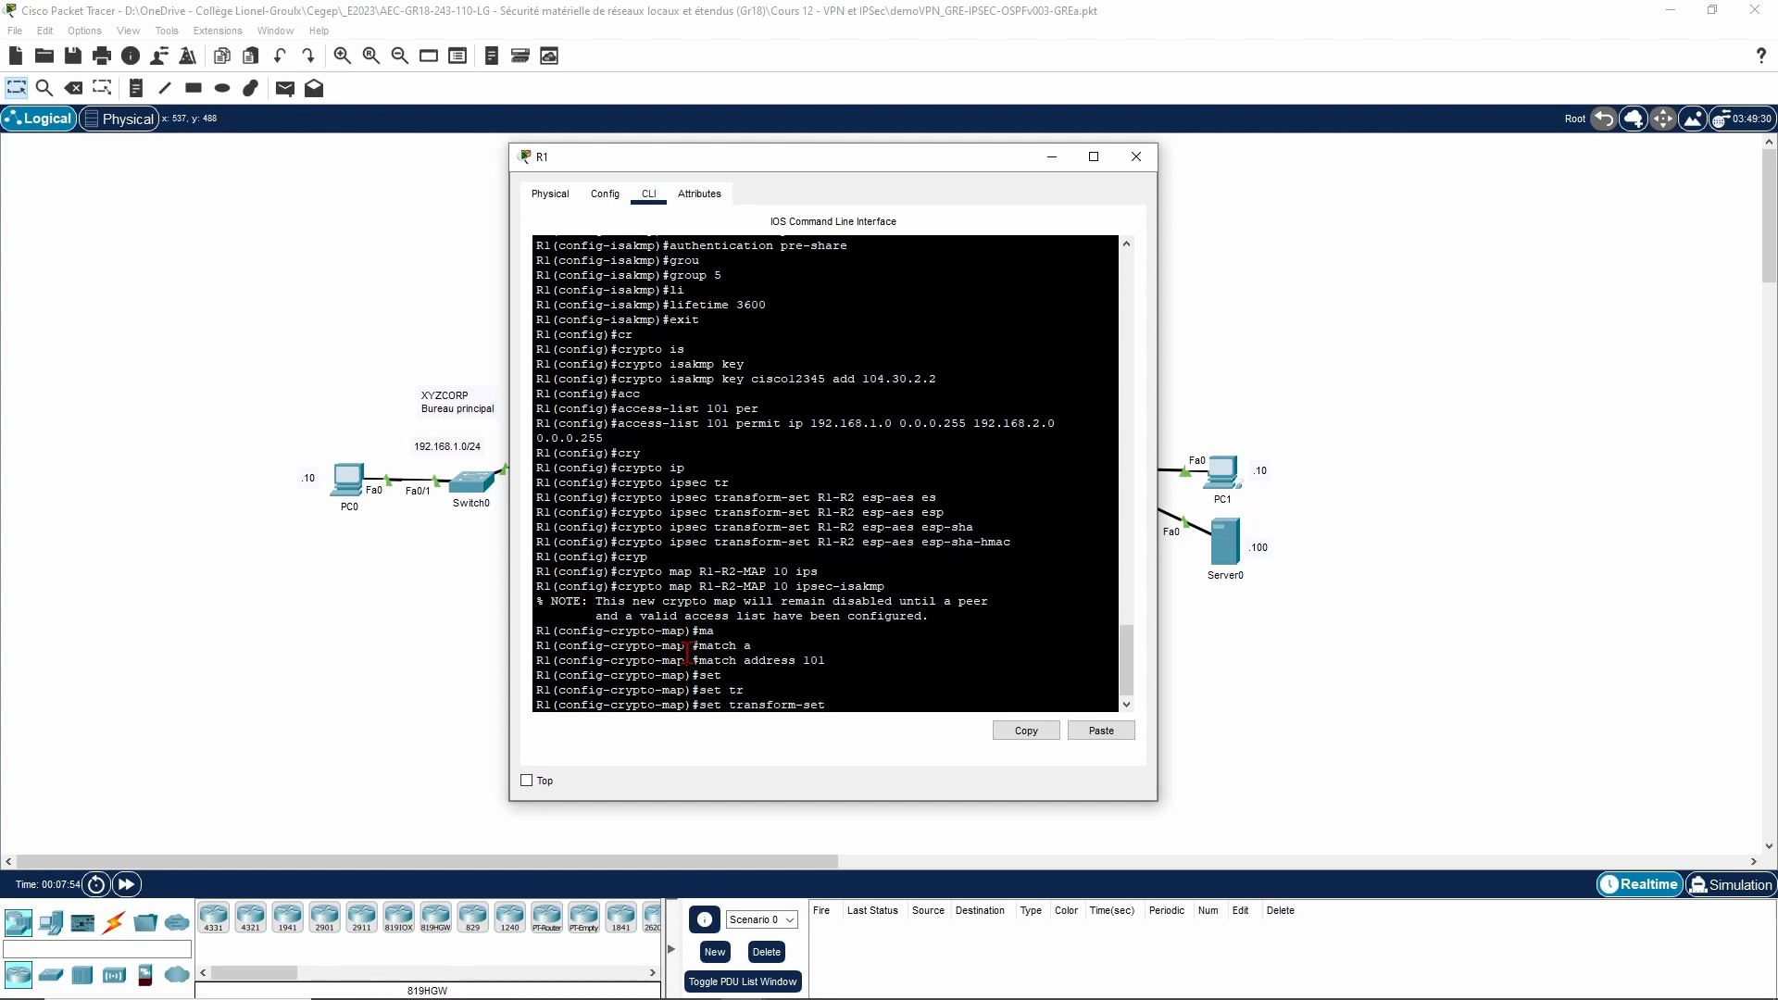
type("R1-R2")
key("Return")
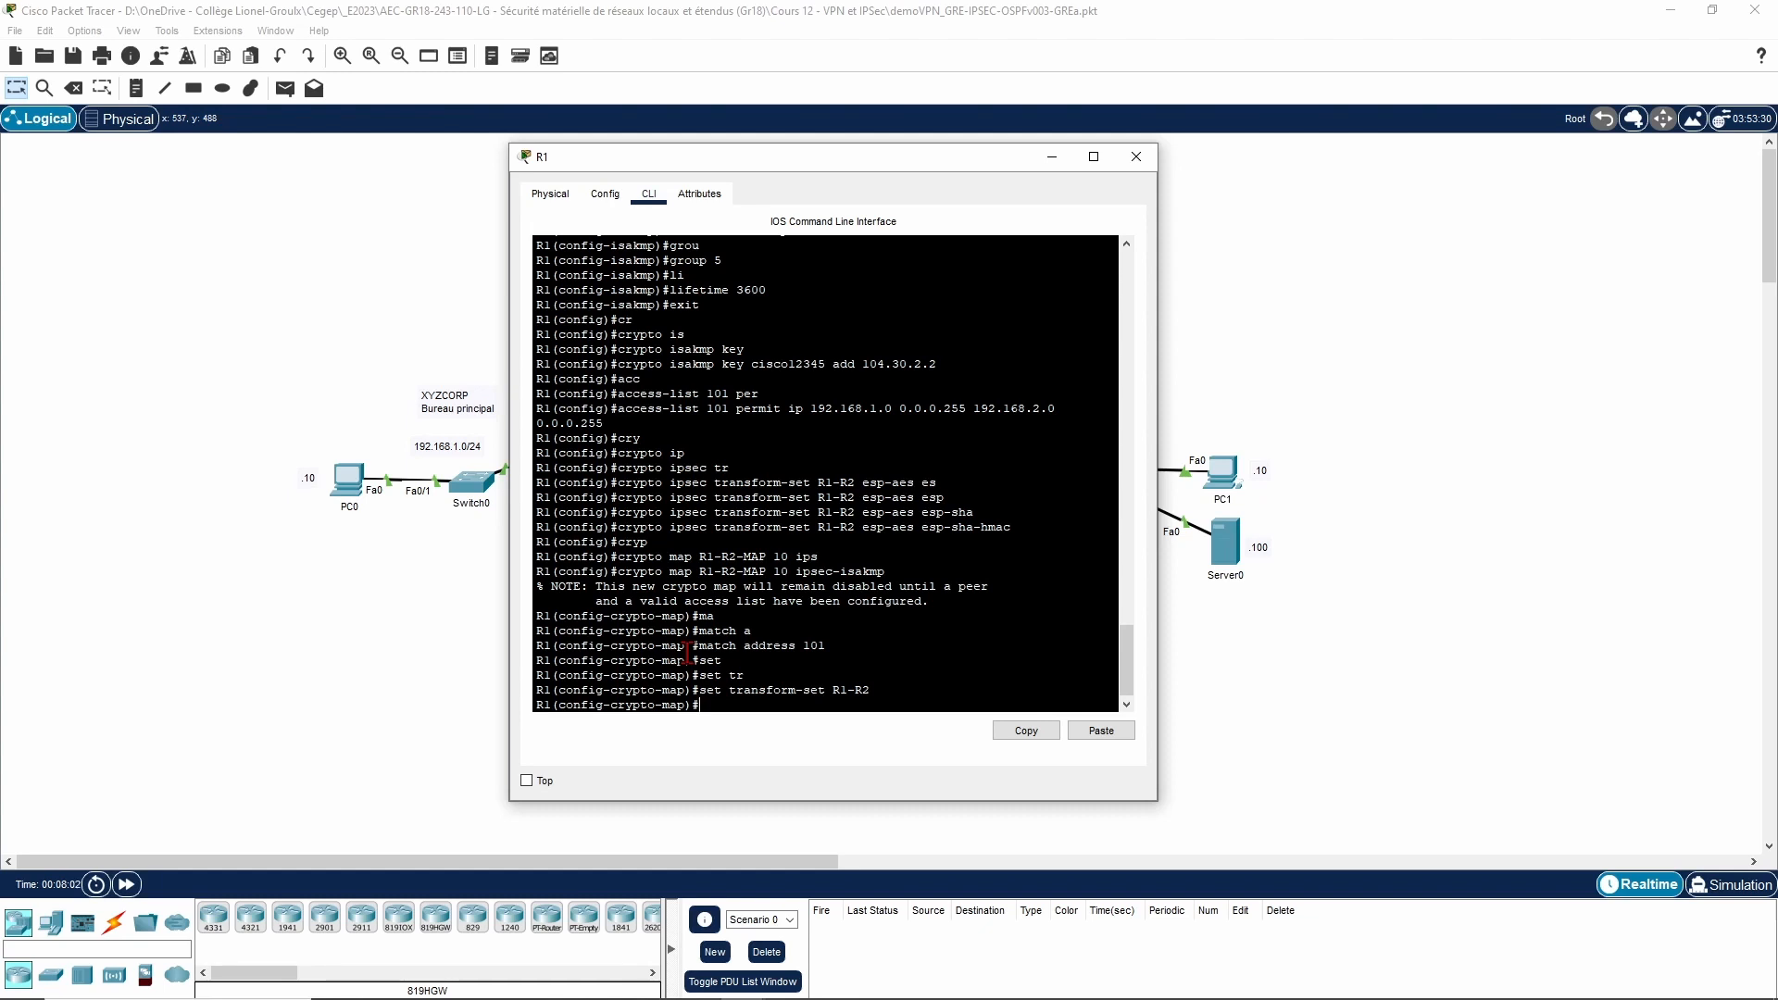
Step: Set the crypto map's peer to 104.30.2.2 on R1
type("et pee")
key("Tab")
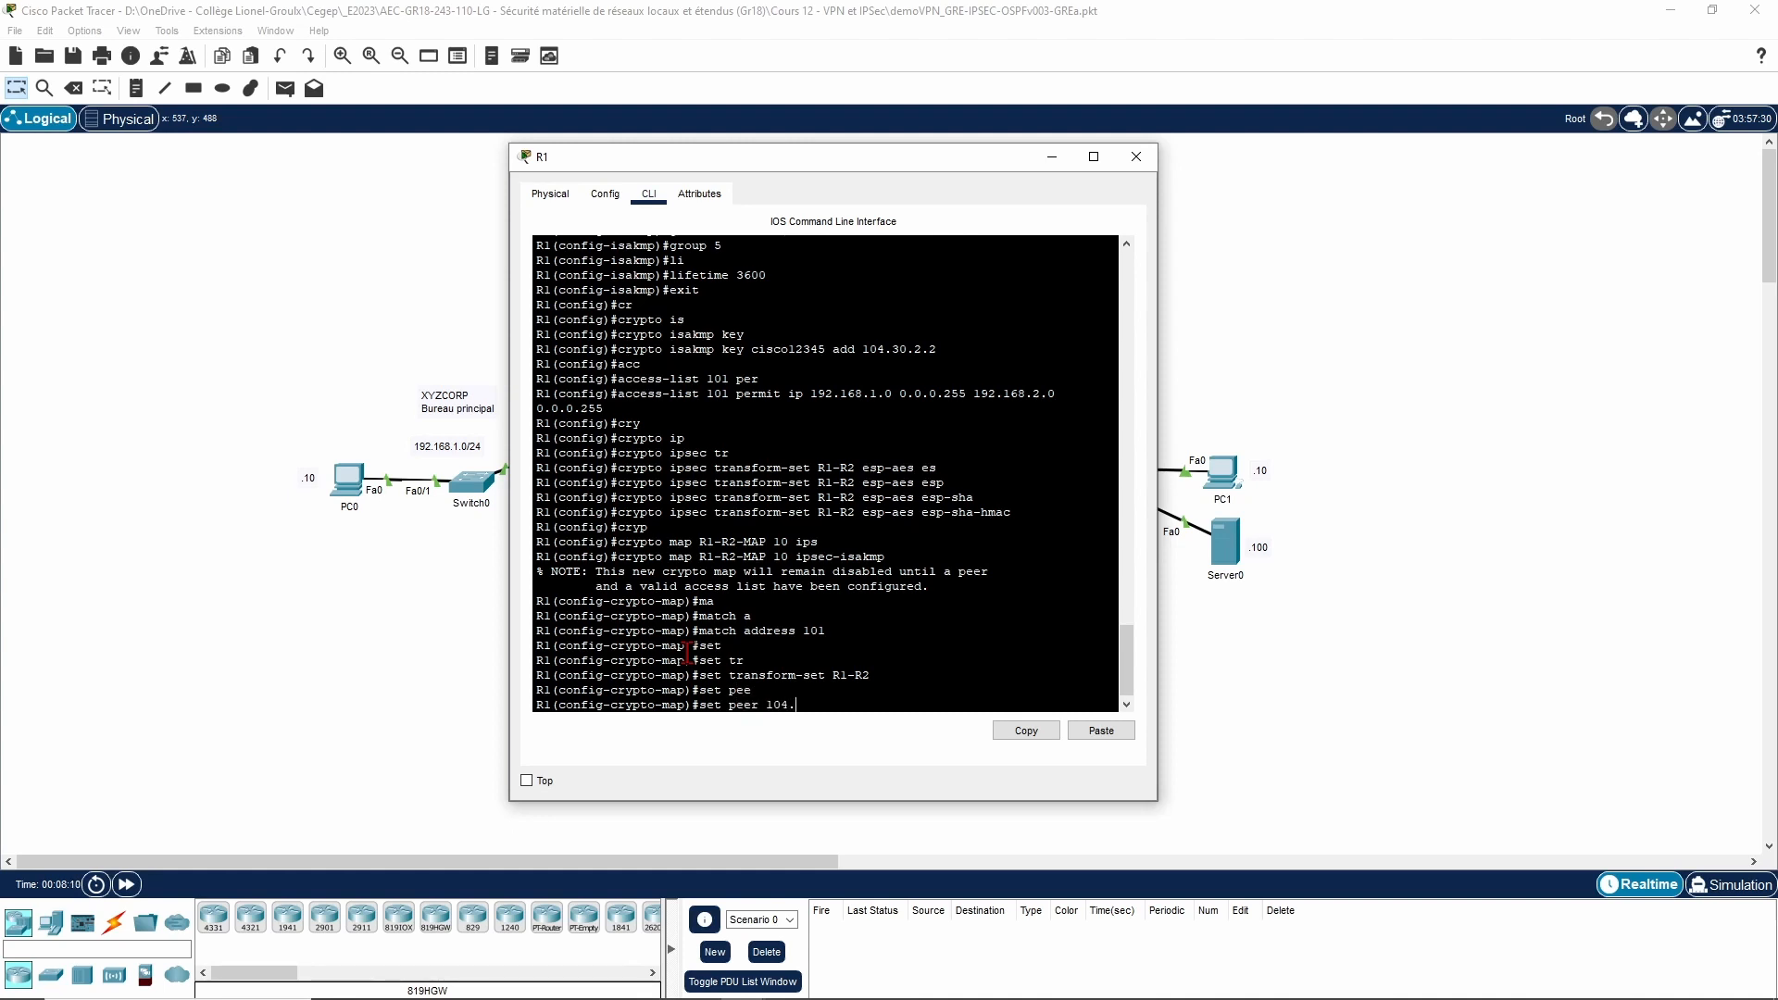
type("104.30.2.2")
key("Return")
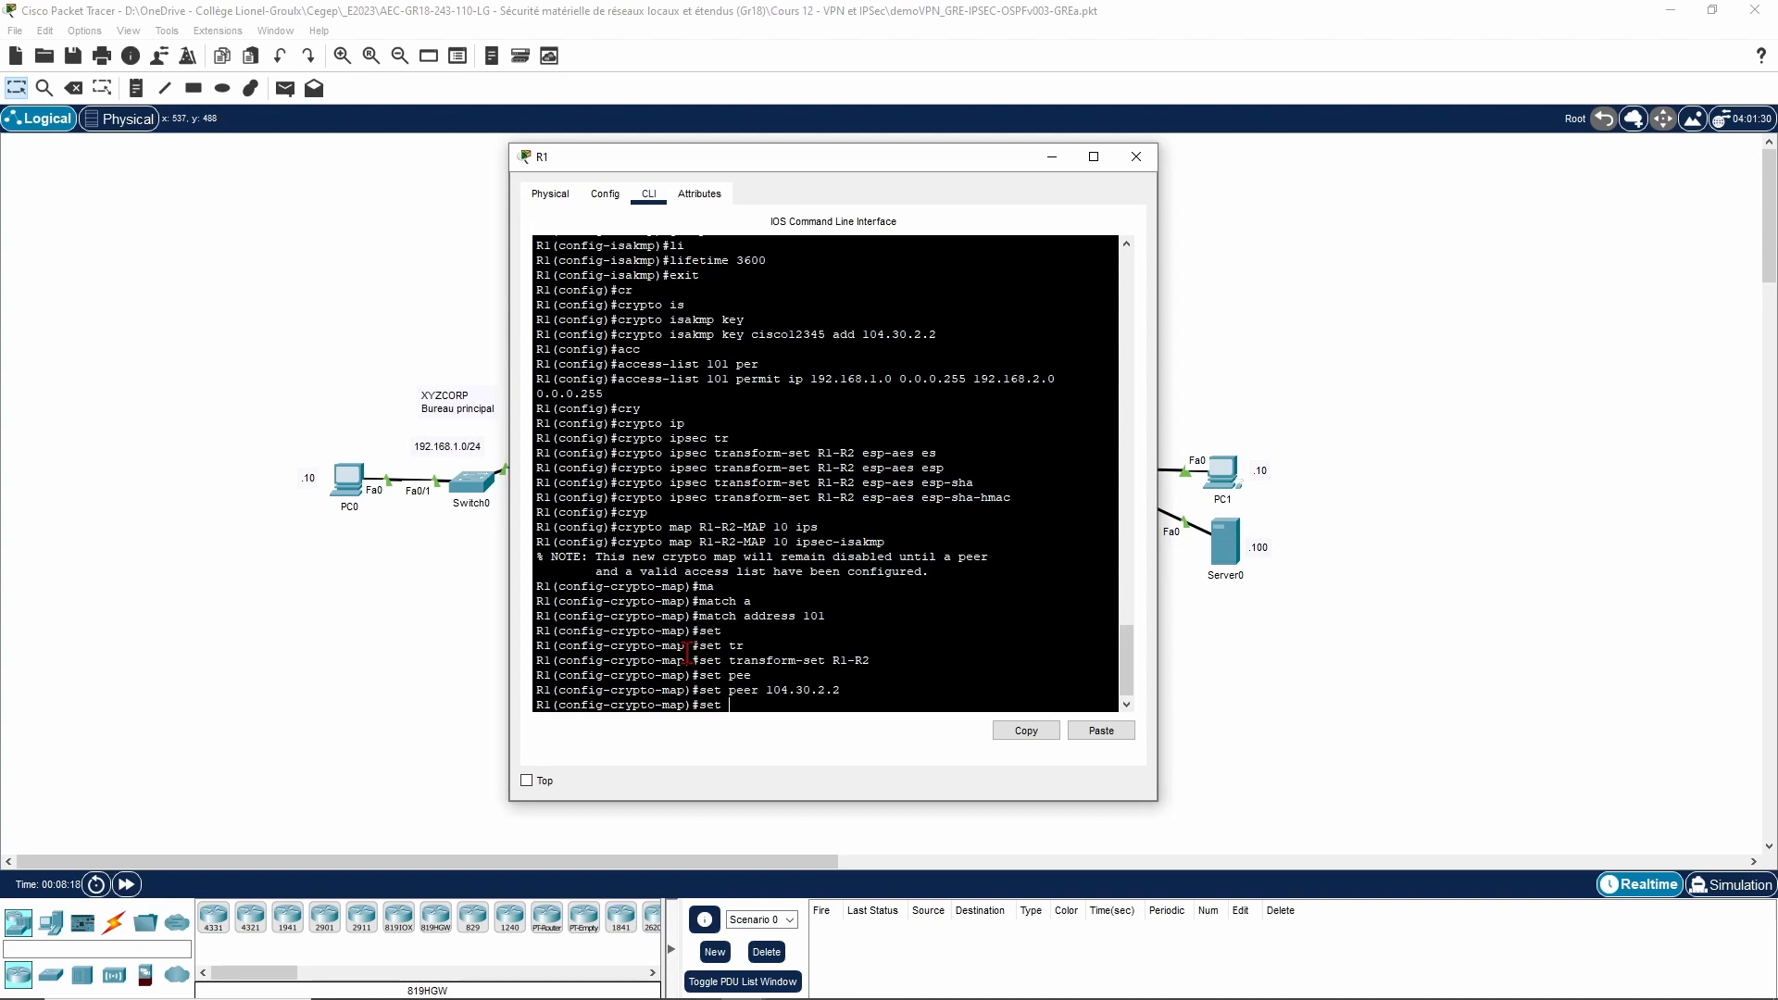
Step: Set perfect forward secrecy to group5 in R1's crypto map
type("set pfs gr")
key("Tab")
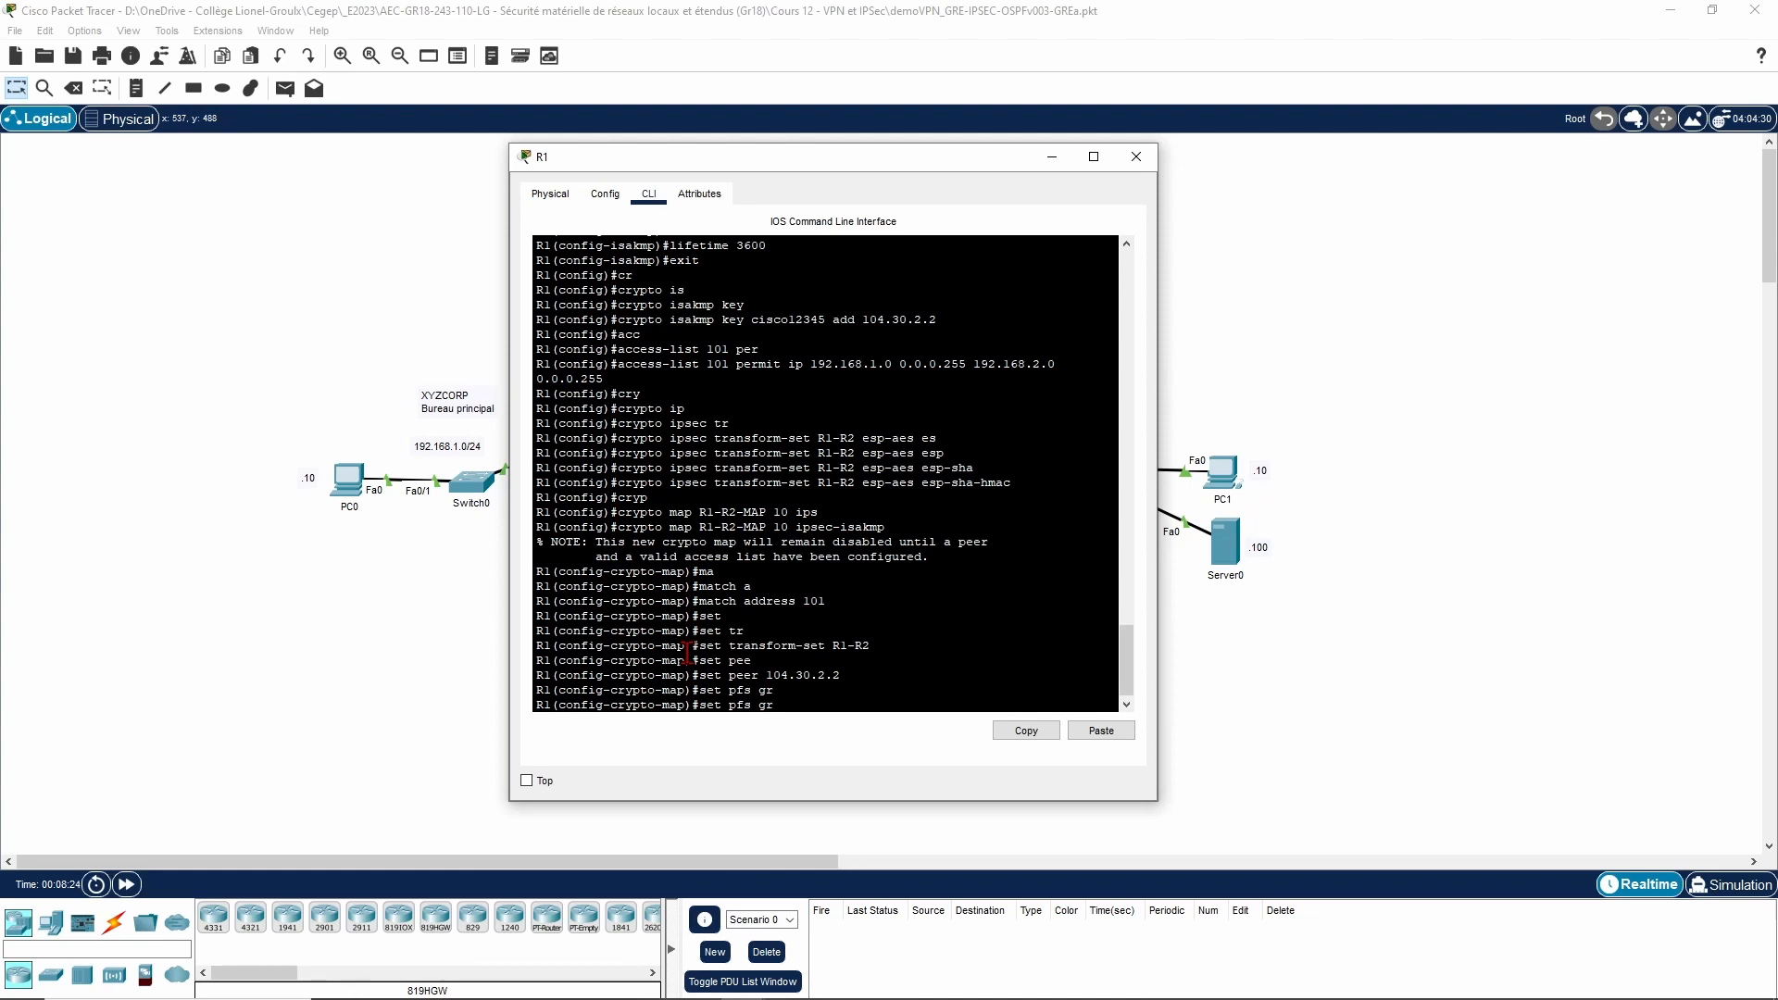
type("oup")
key("Tab")
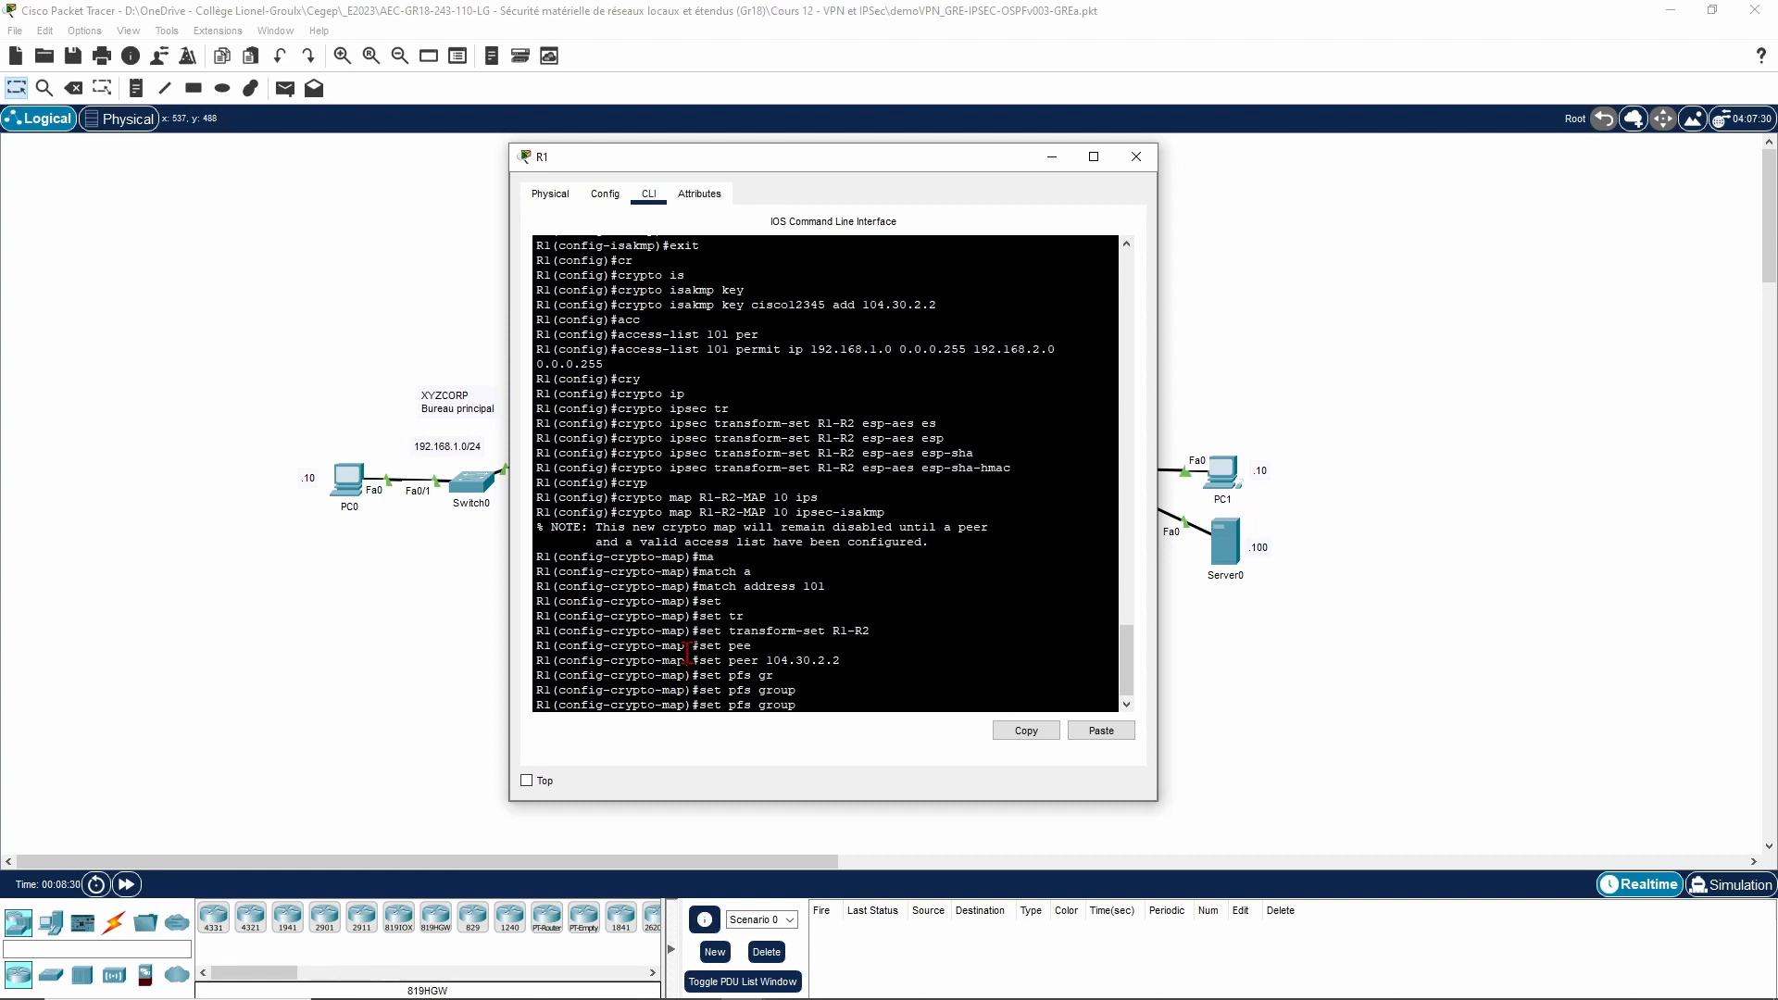
type("5")
key("Return")
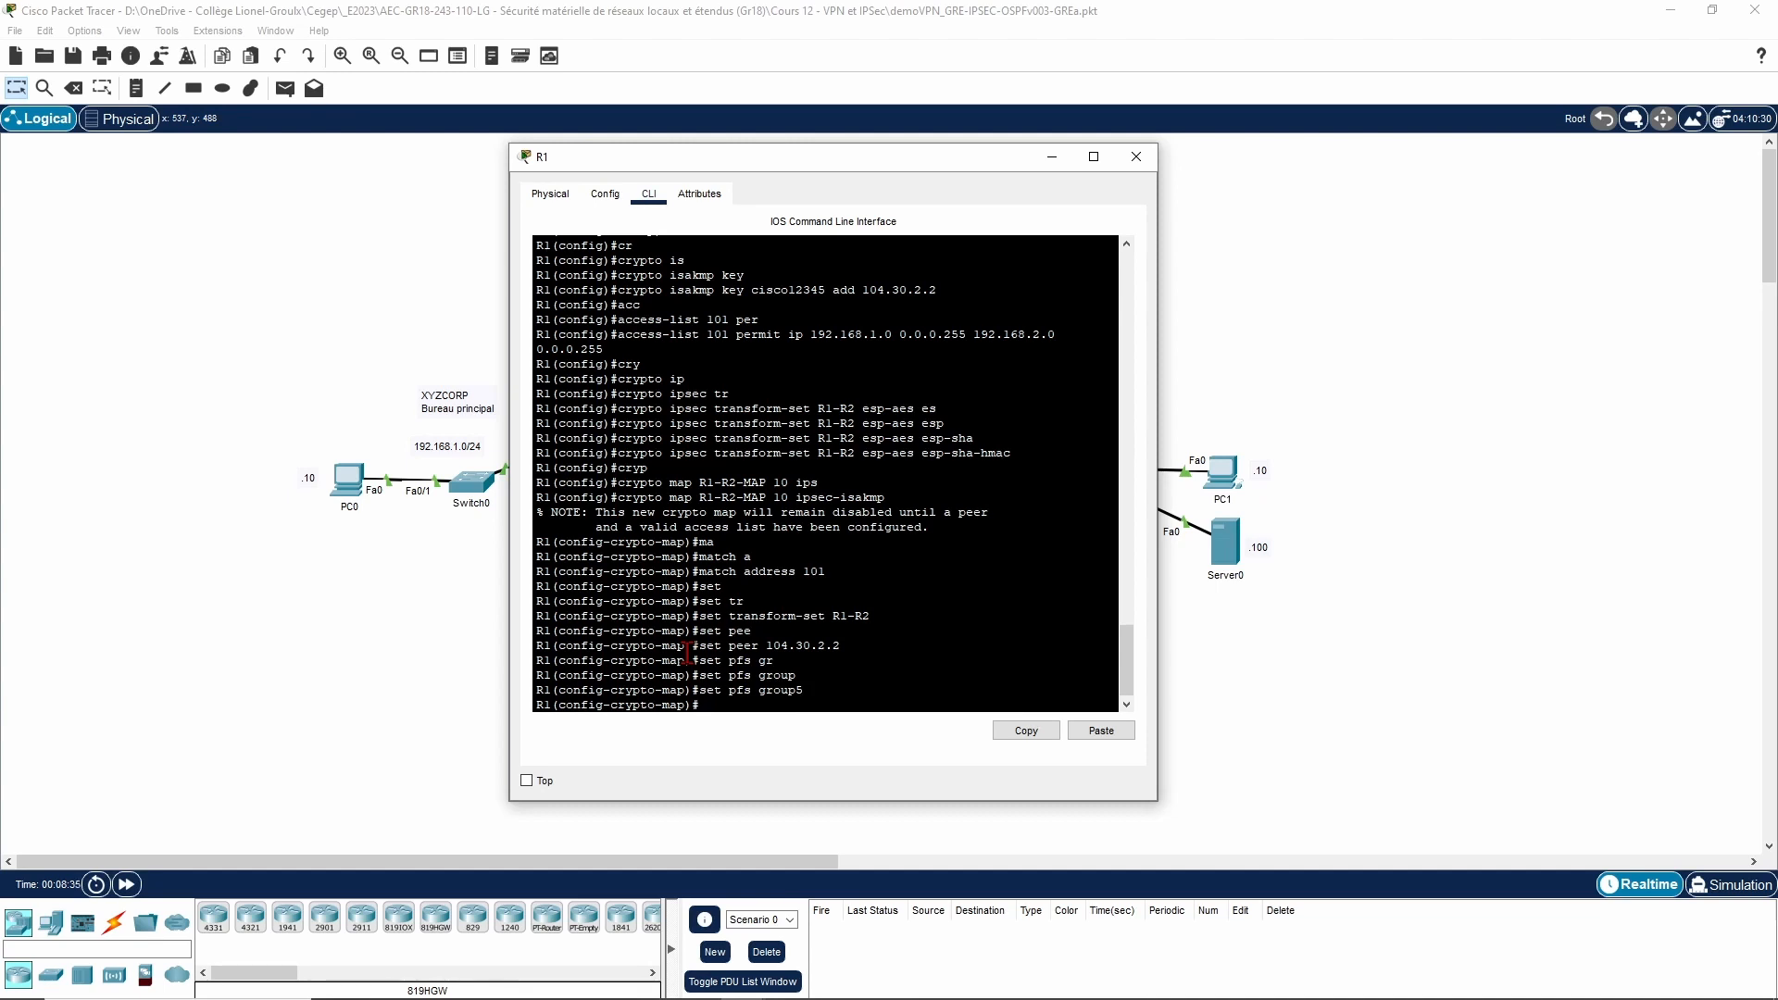
Step: Set the crypto map's security-association lifetime to 900 seconds and return to global configuration mode on R1
type("set se")
key("Tab")
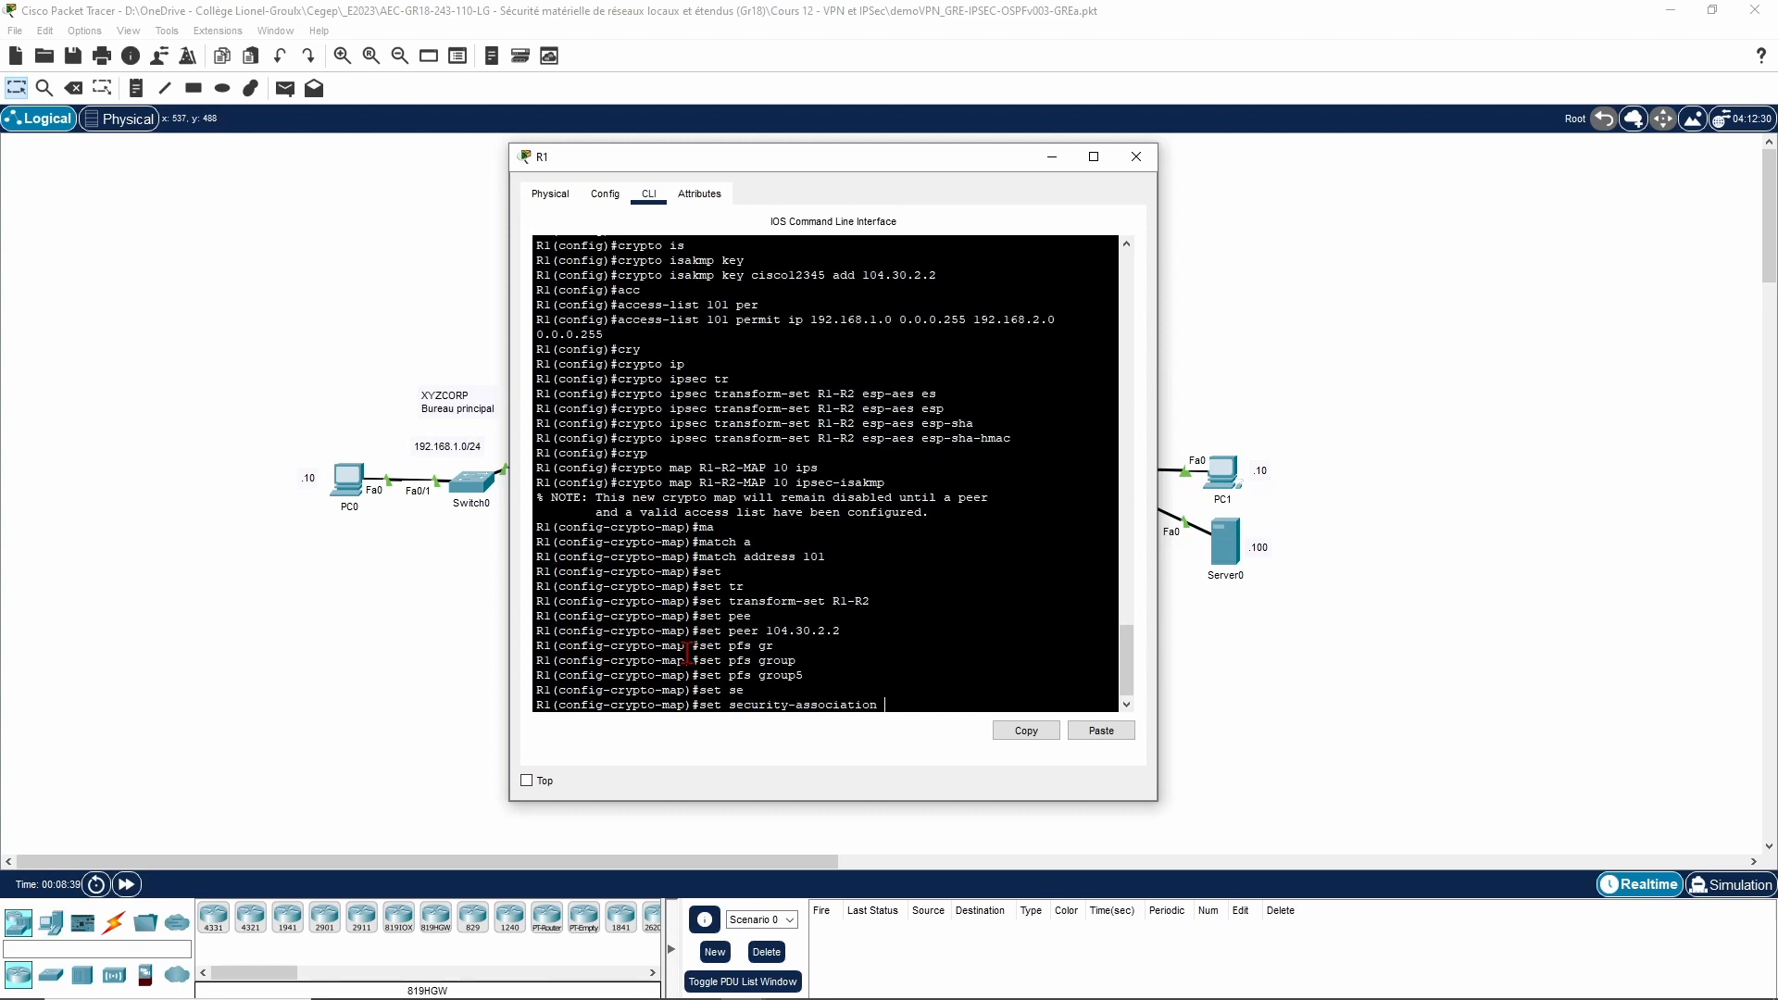
type("li")
key("Tab")
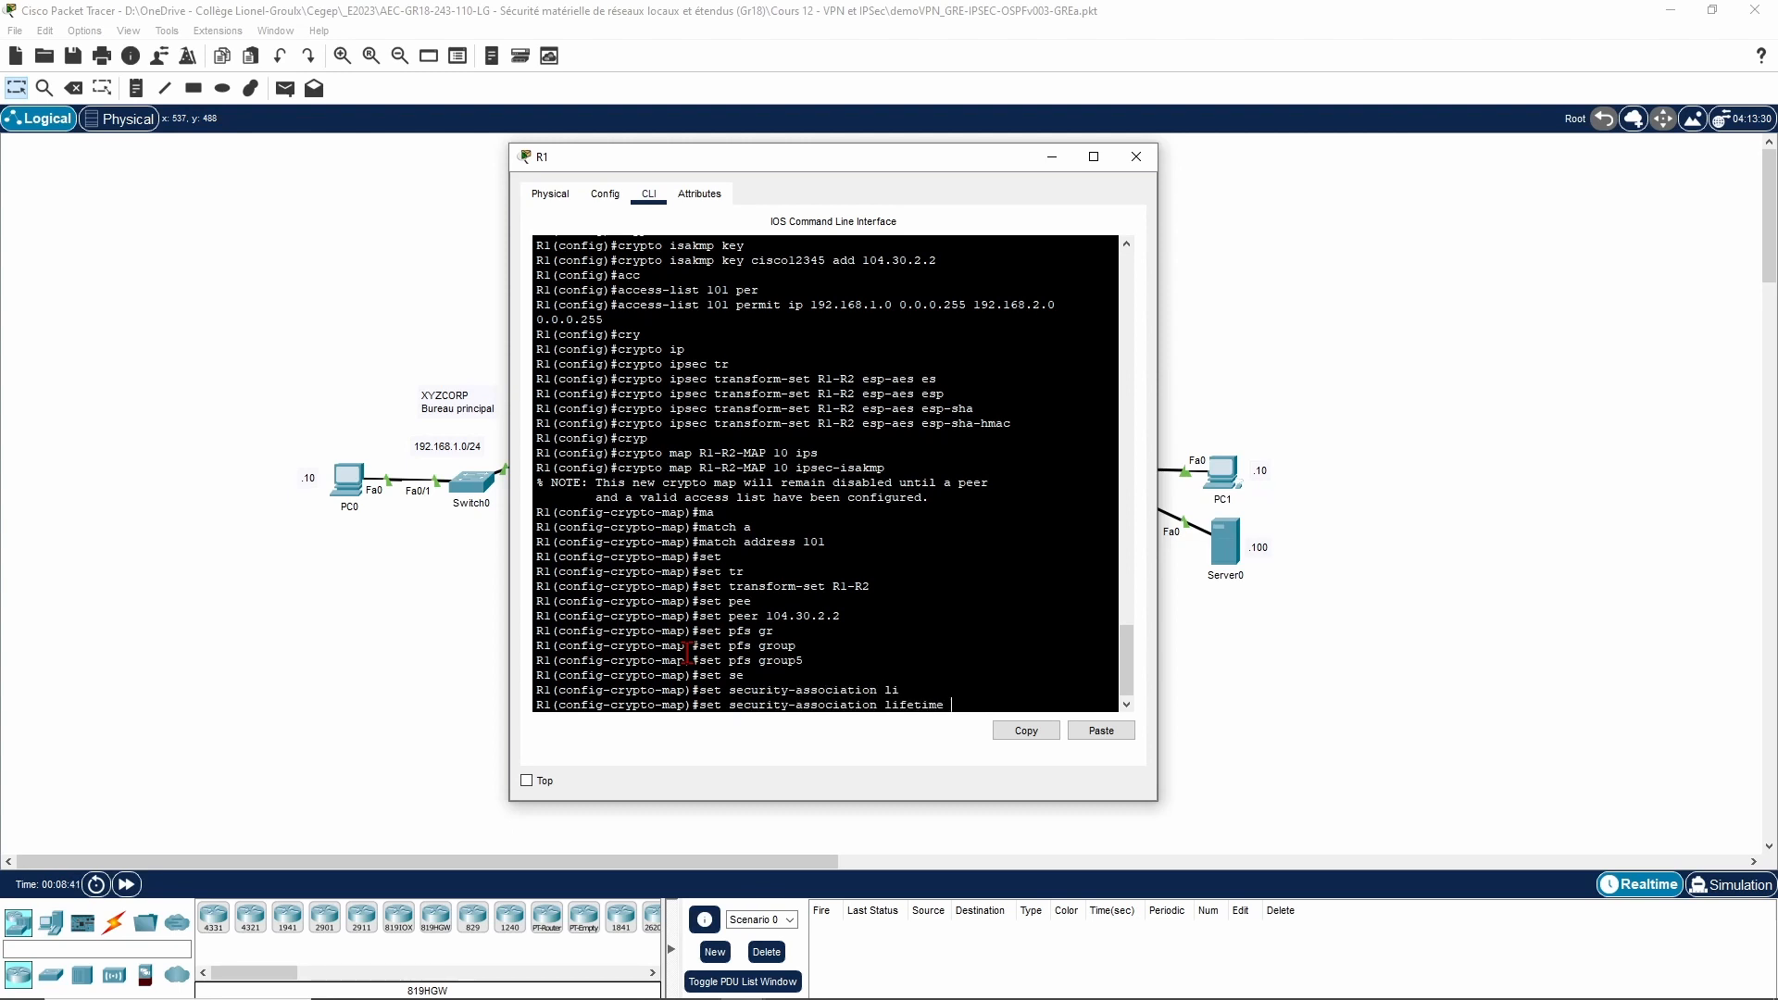
type("se")
key("Tab")
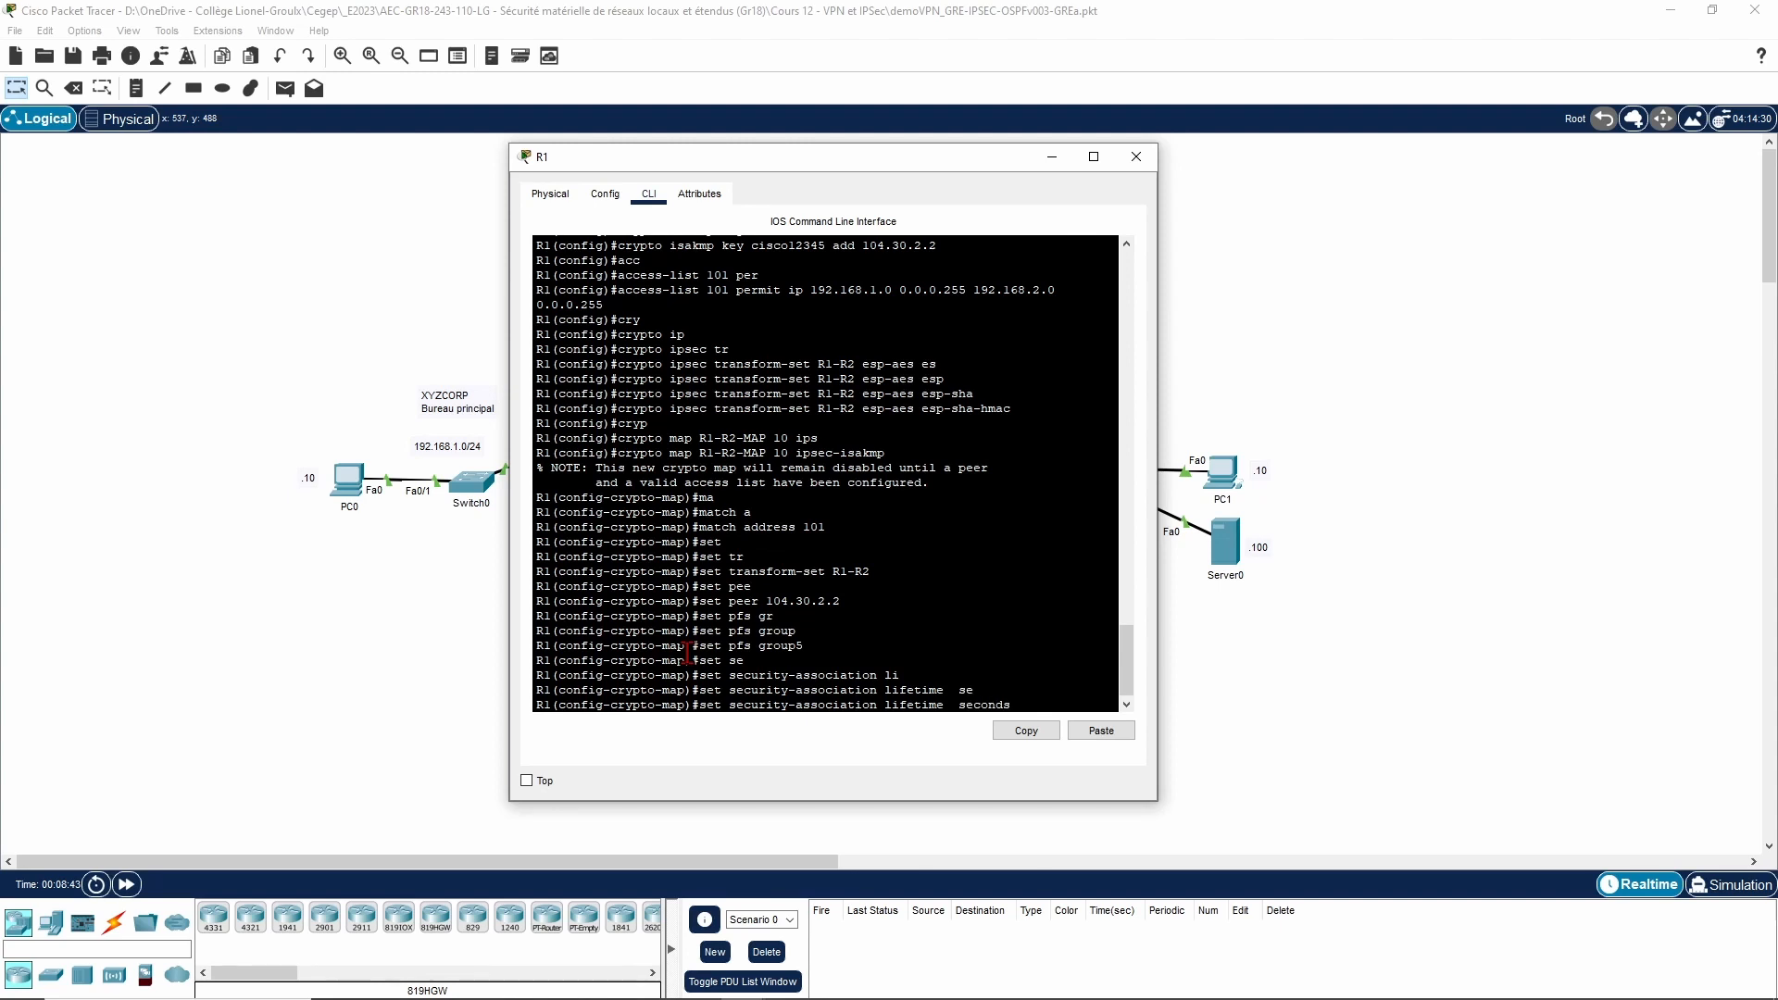
type("900")
key("Return")
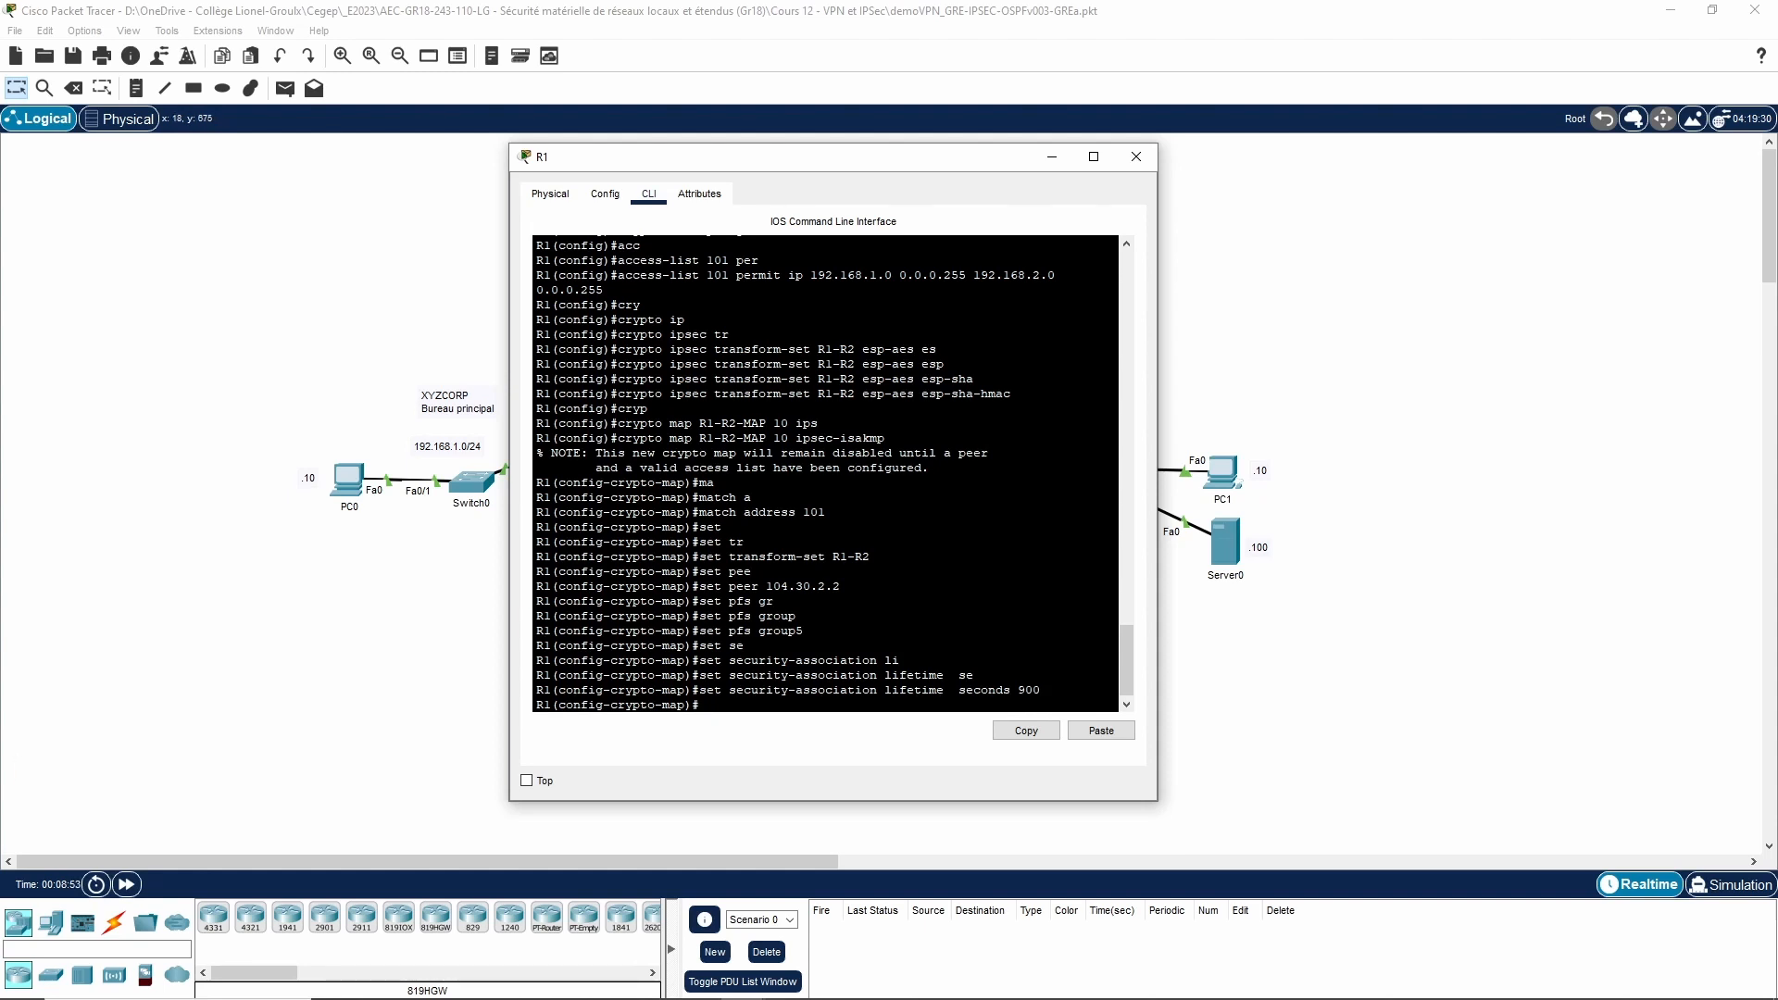
type("exit")
key("Return")
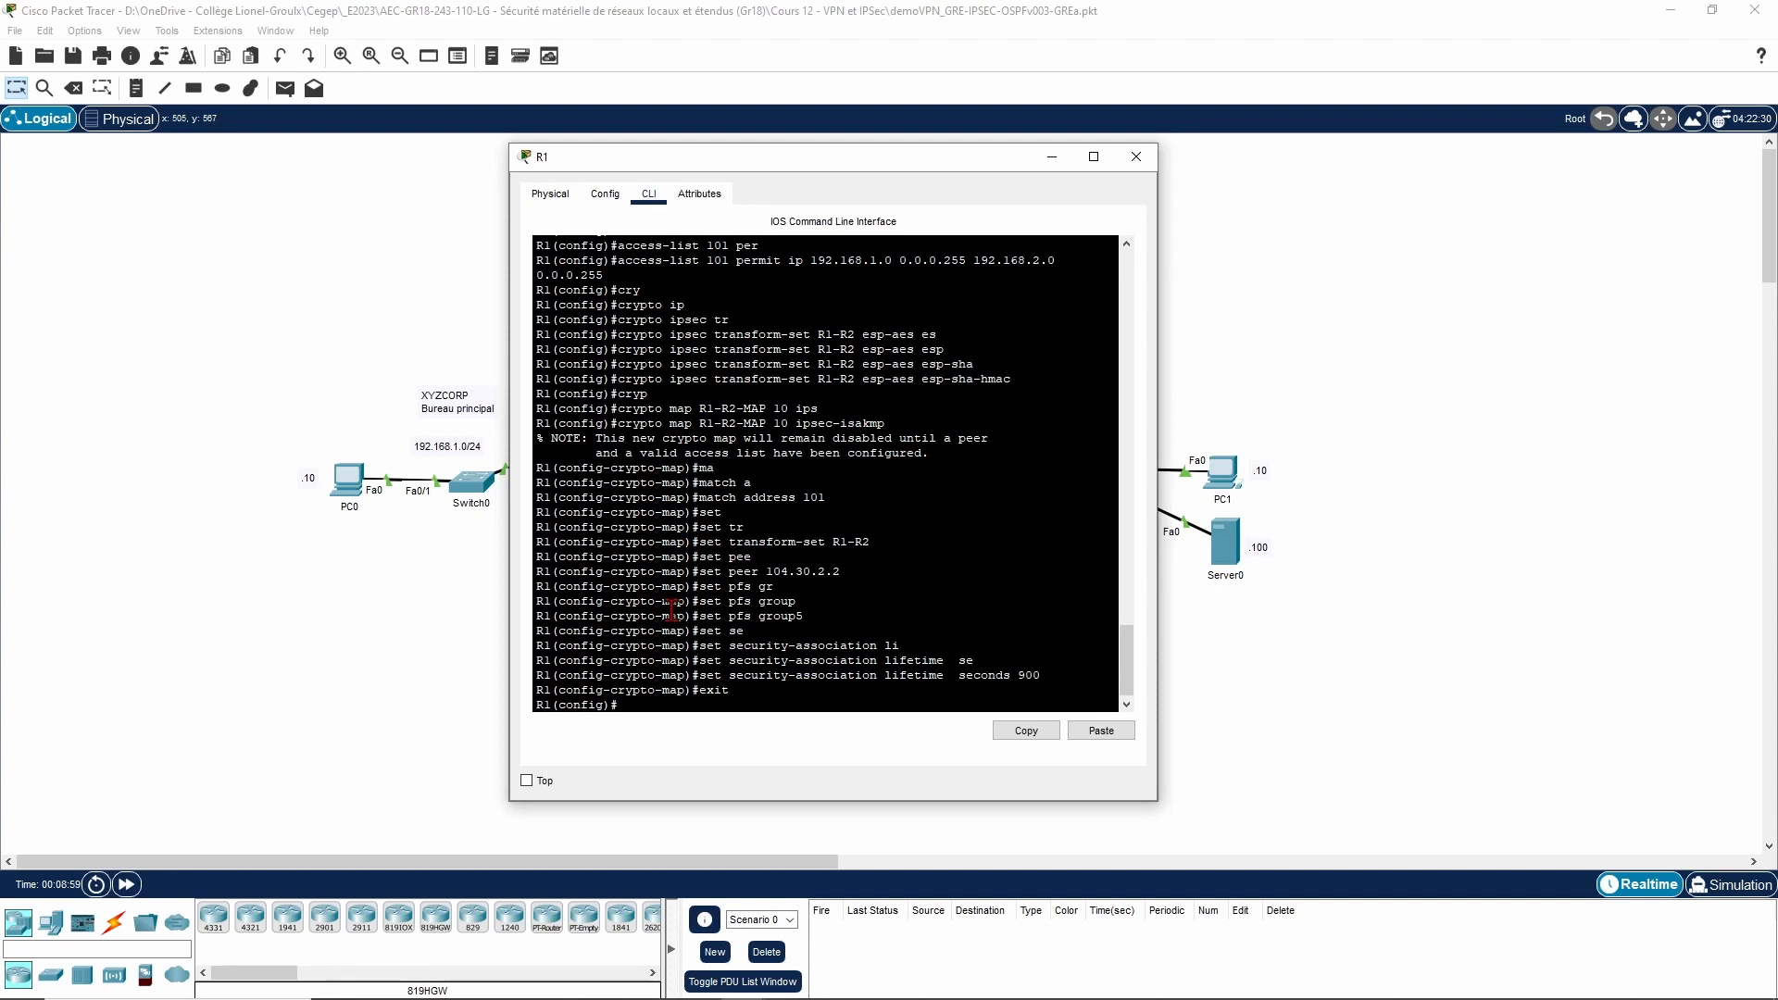
Step: Apply crypto map R1-R2-MAP to R1's serial interface s0/2/0
type("int")
type(" s02")
type("2/")
type("0")
key("Return")
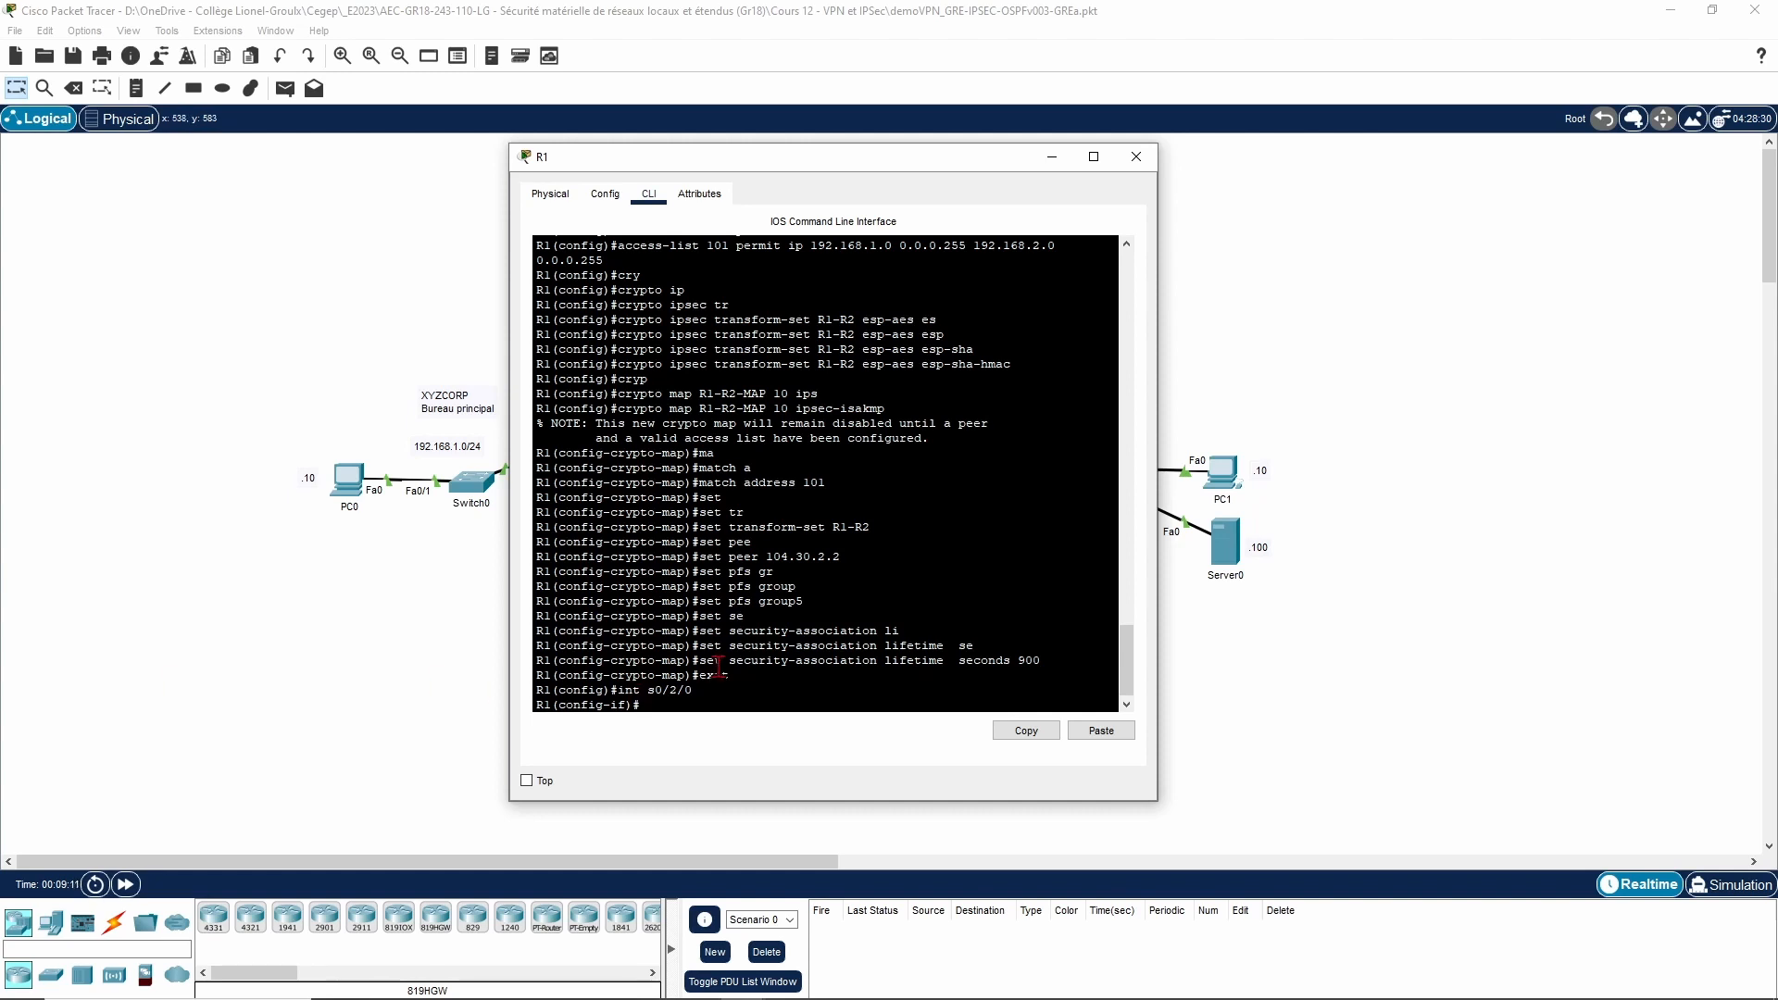
type("cryp")
key("Tab")
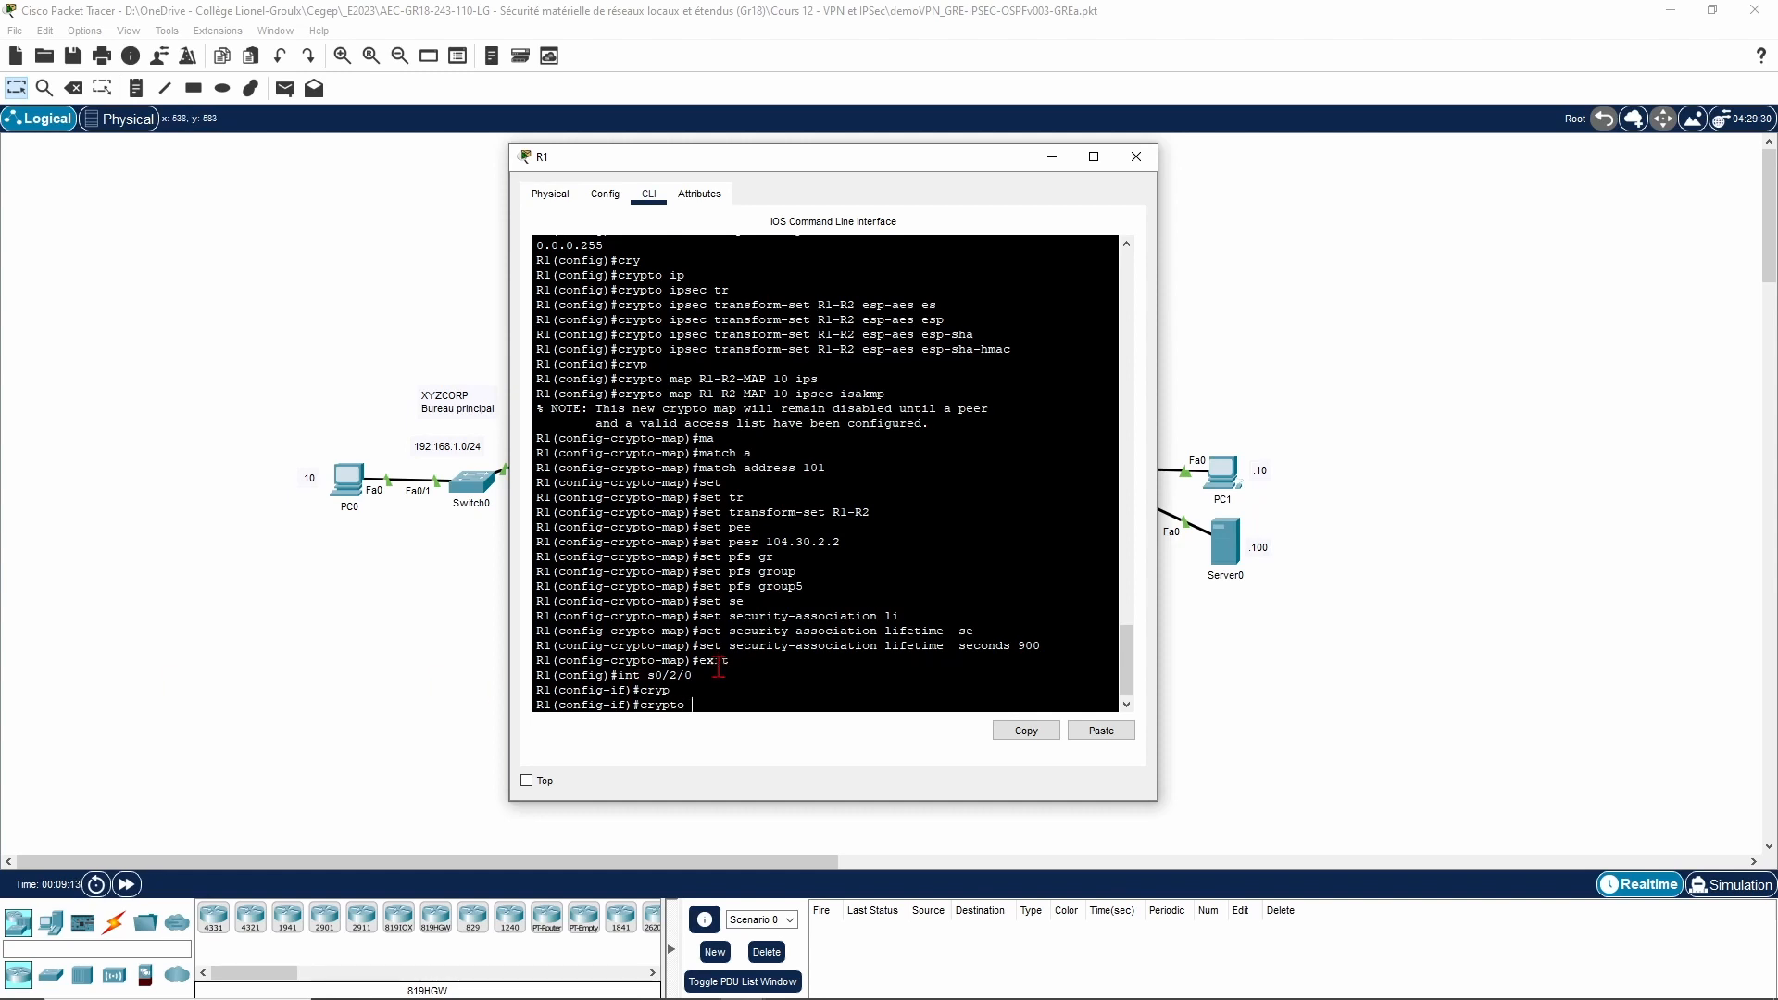
type("ma")
key("Tab")
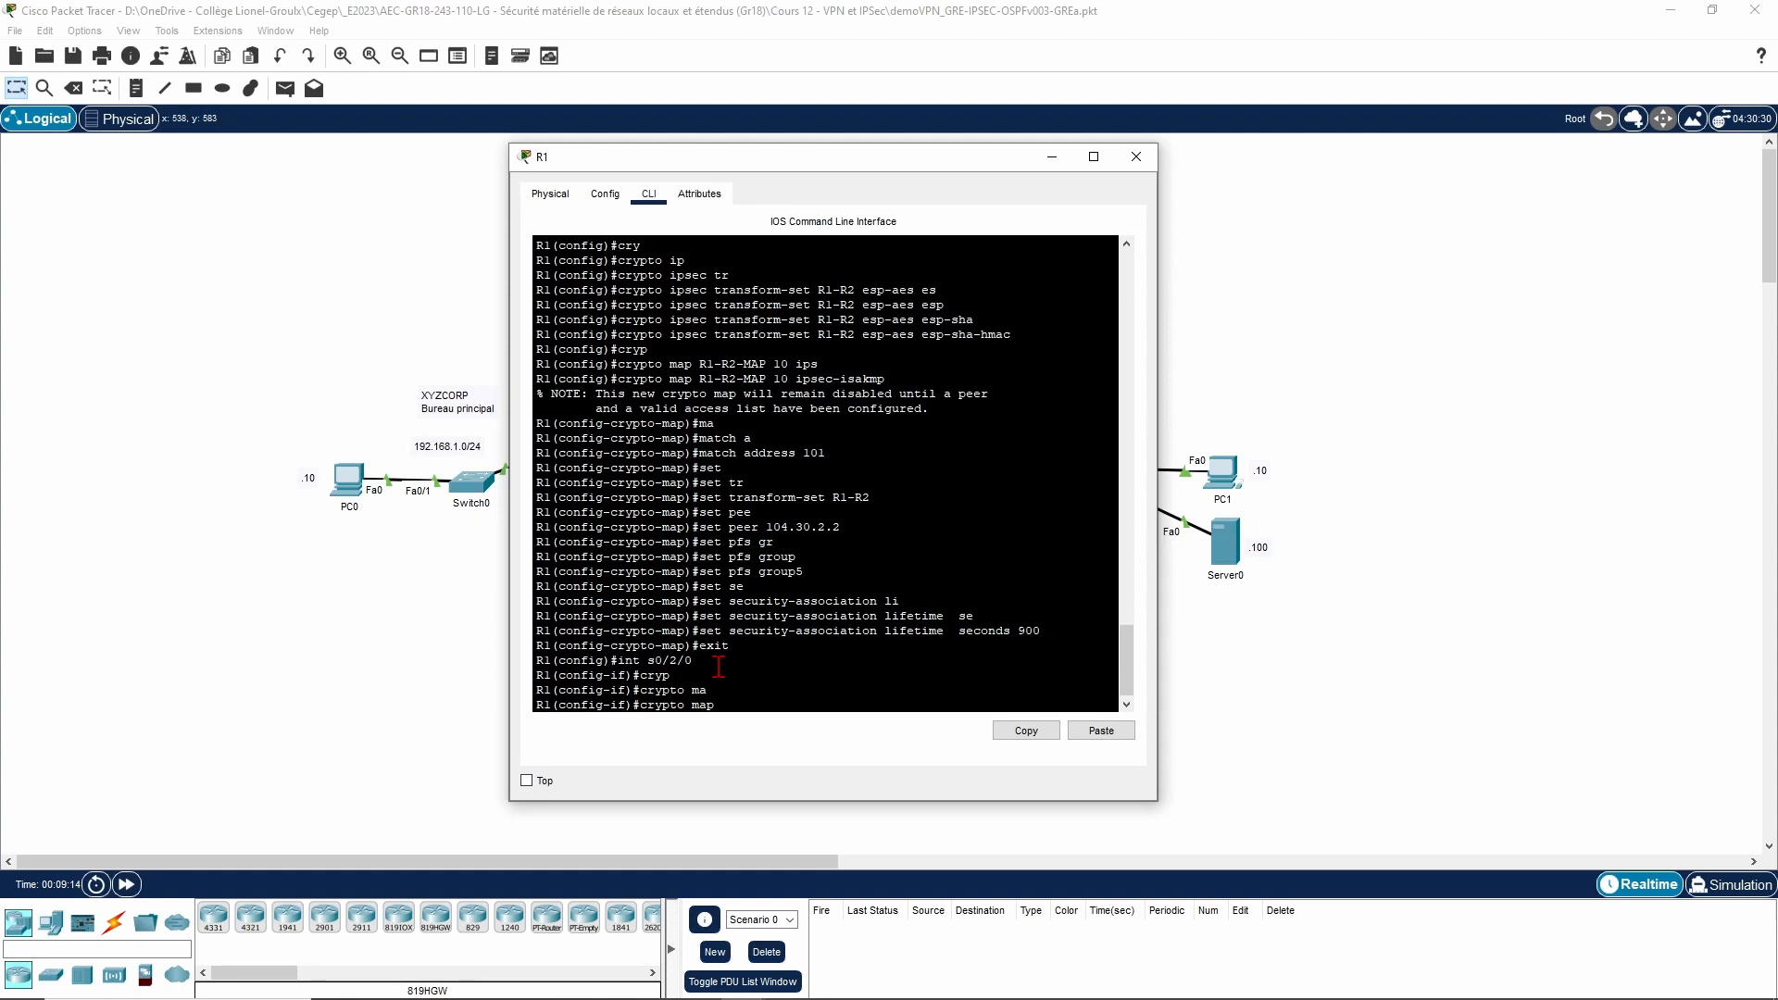
type("R1-R2-MAP")
key("Return")
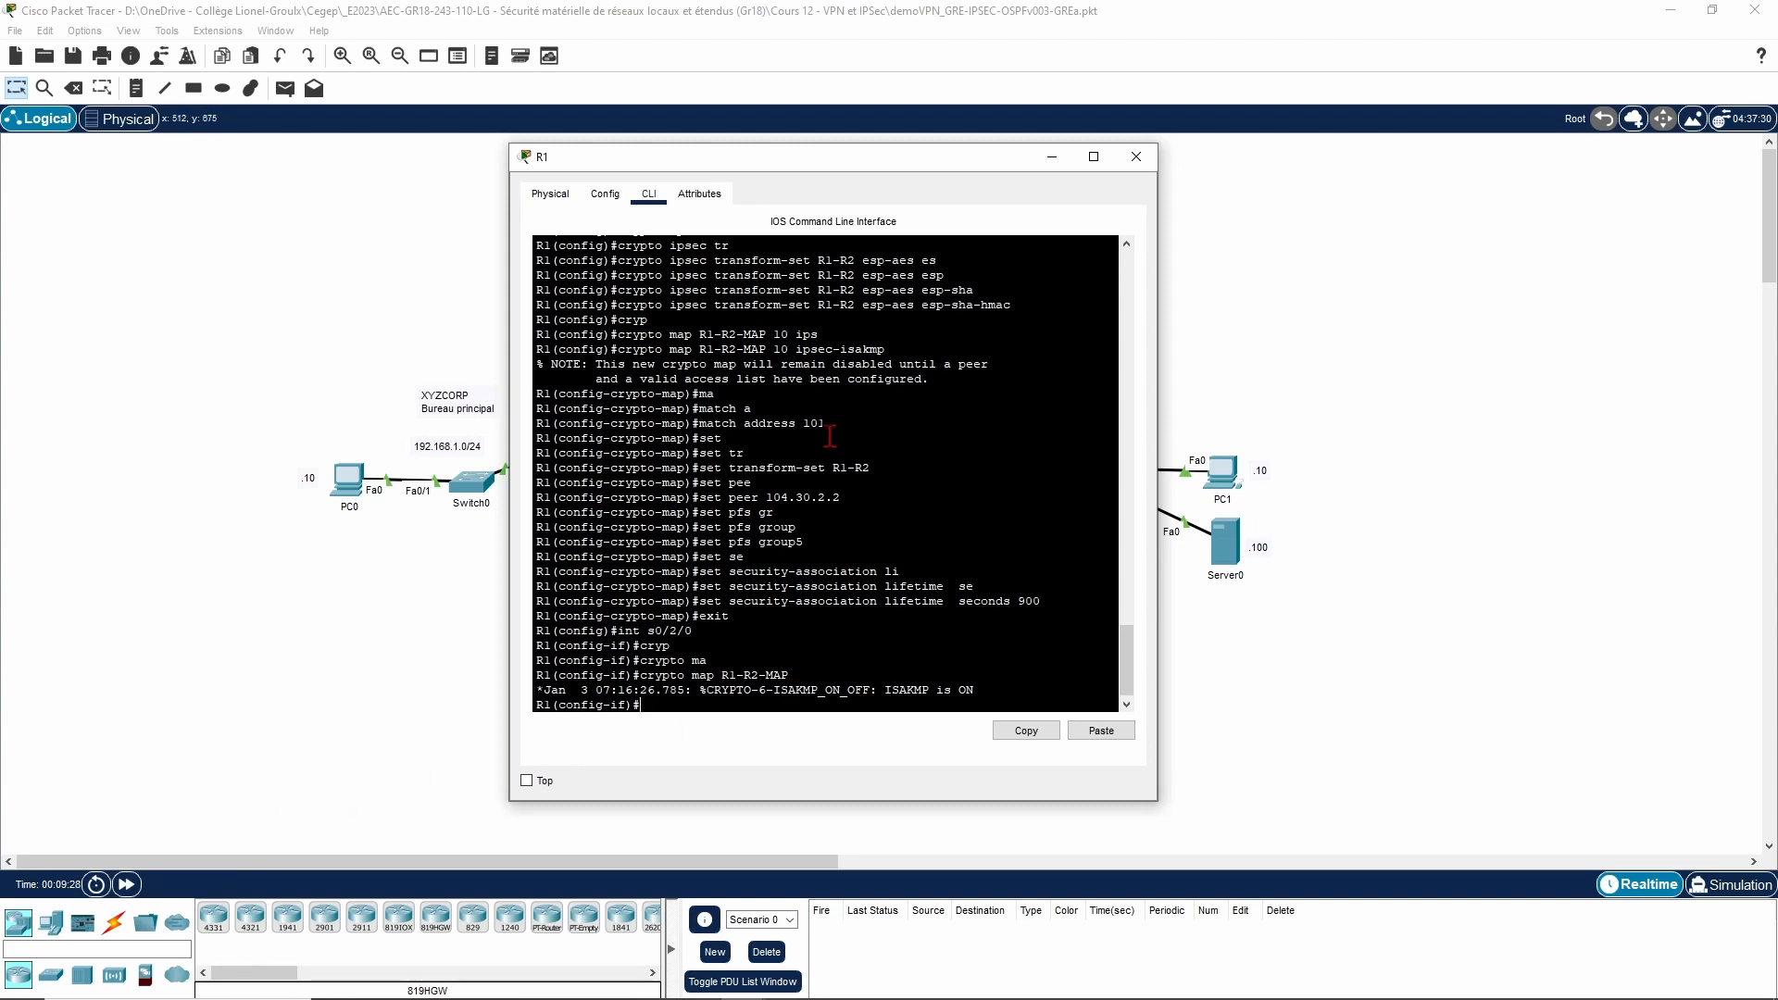
Step: Move R1's window aside, open R2's command line and enter global configuration mode
left_click_drag(708, 155, 273, 138)
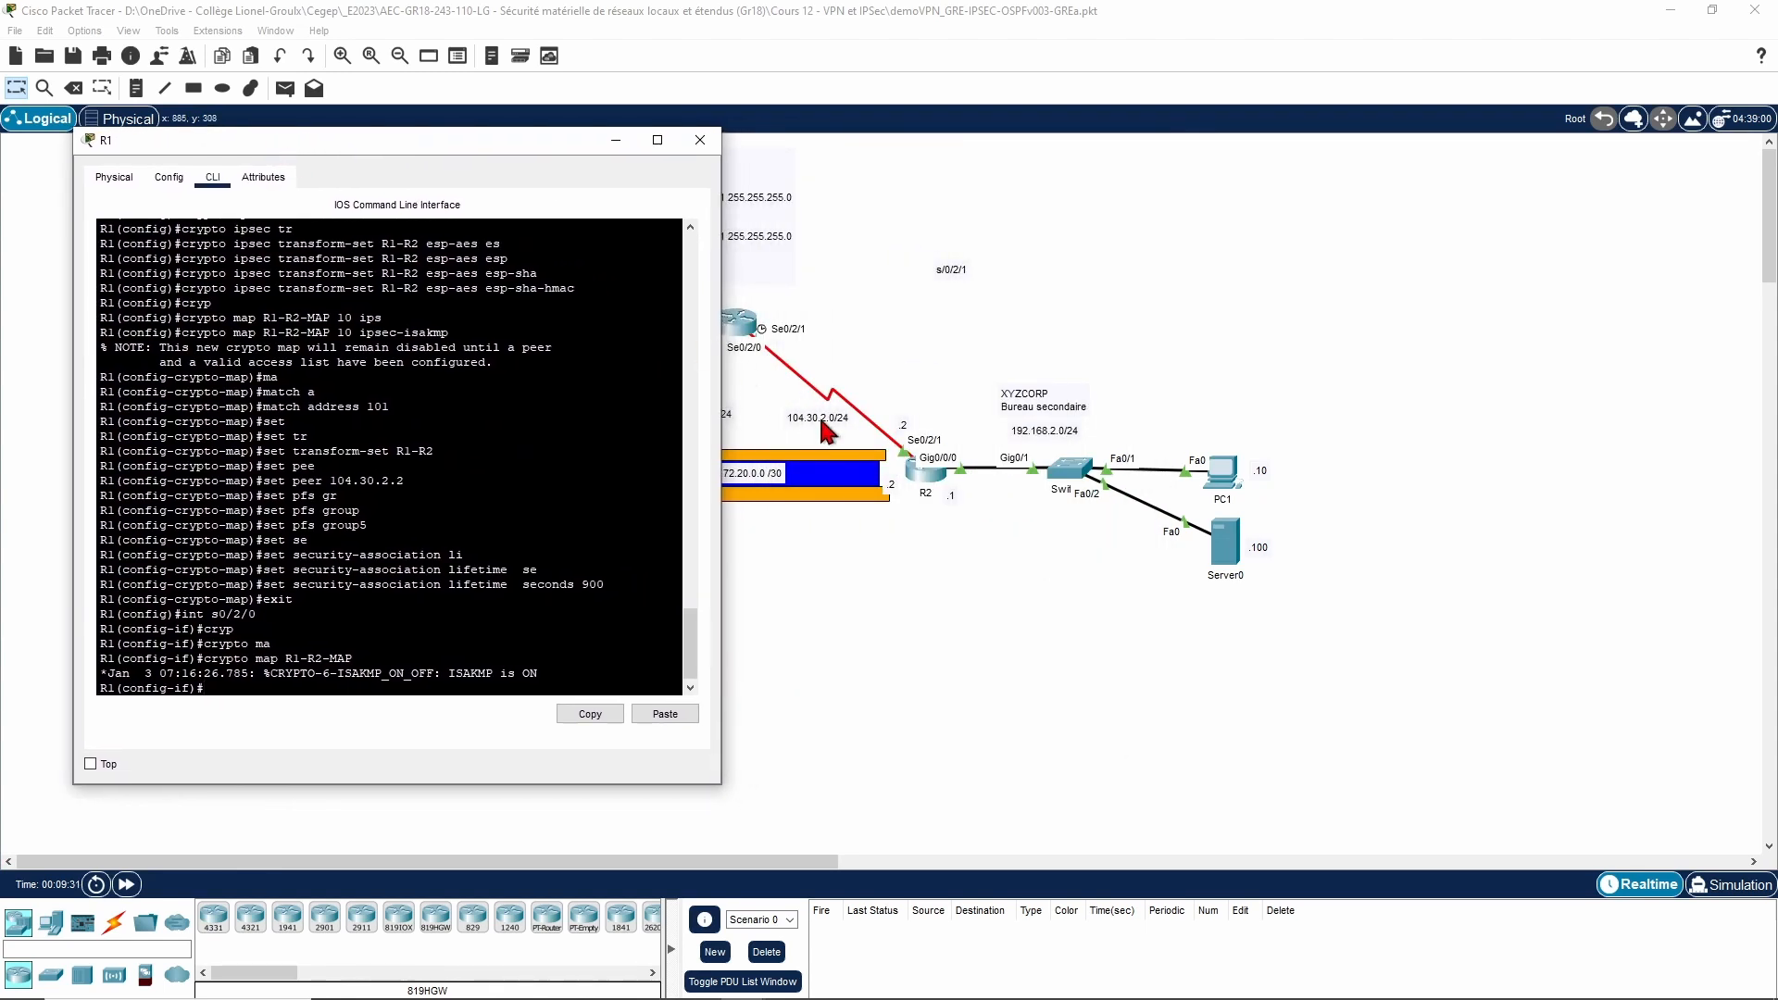
left_click(925, 481)
left_click(926, 480)
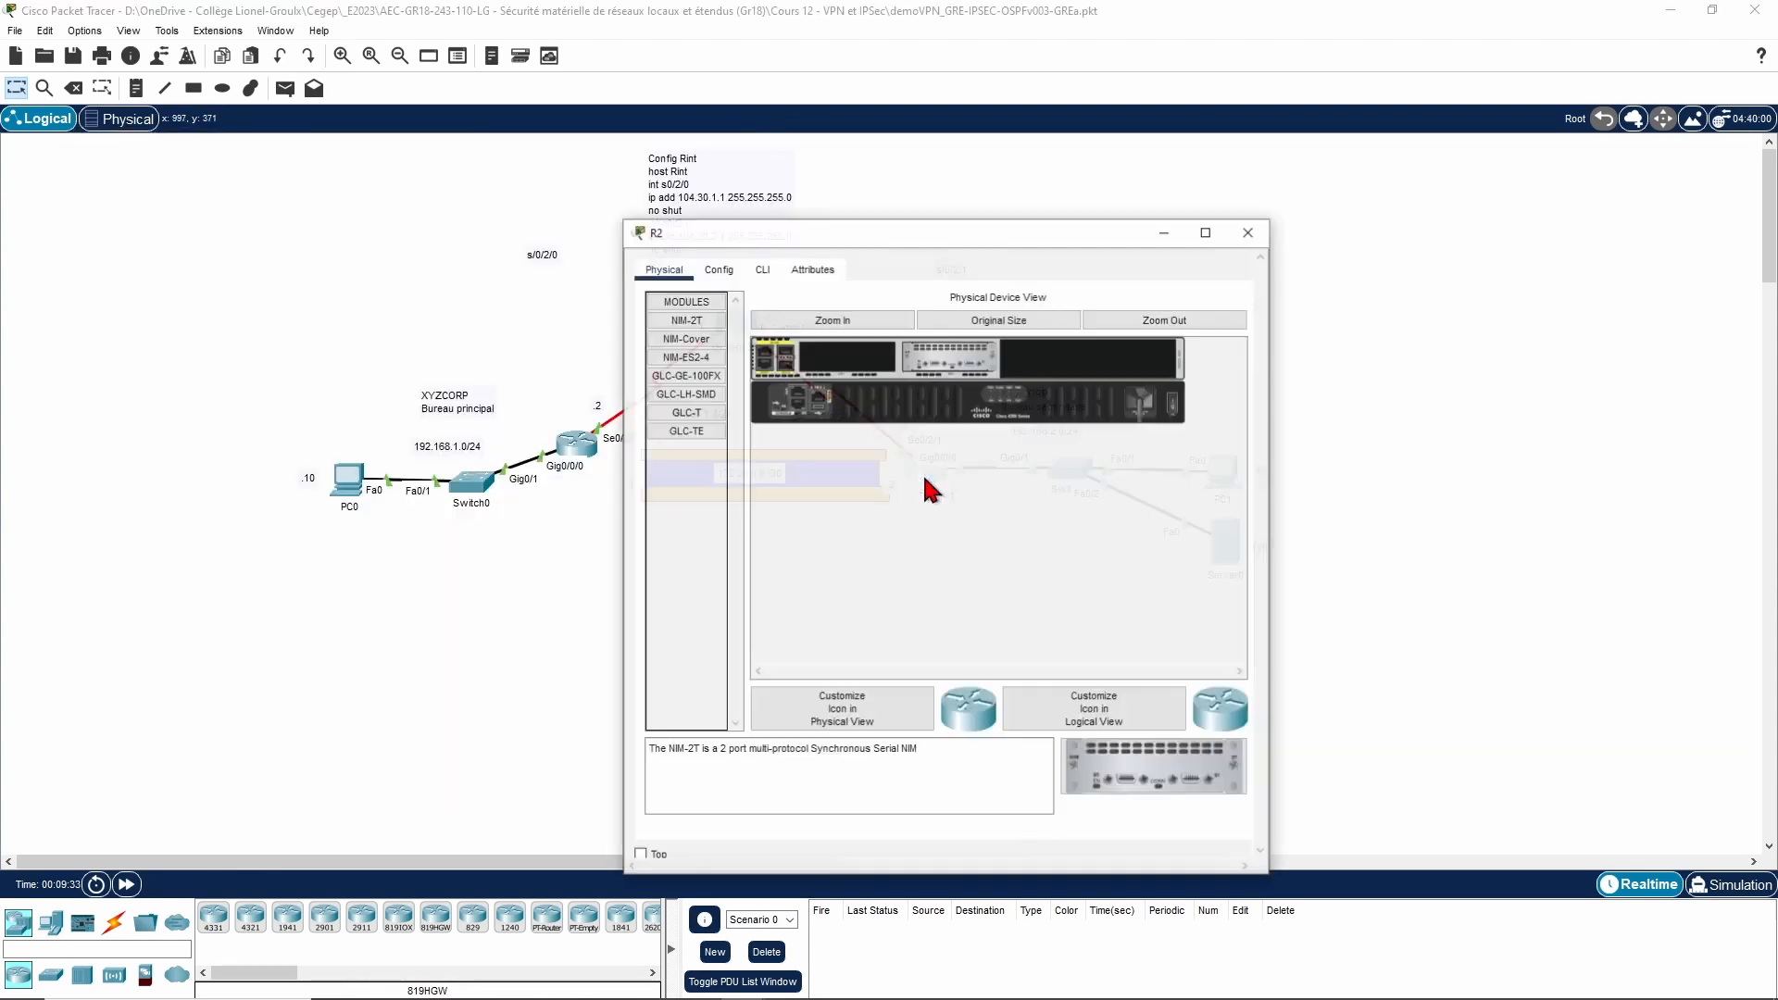
left_click(763, 268)
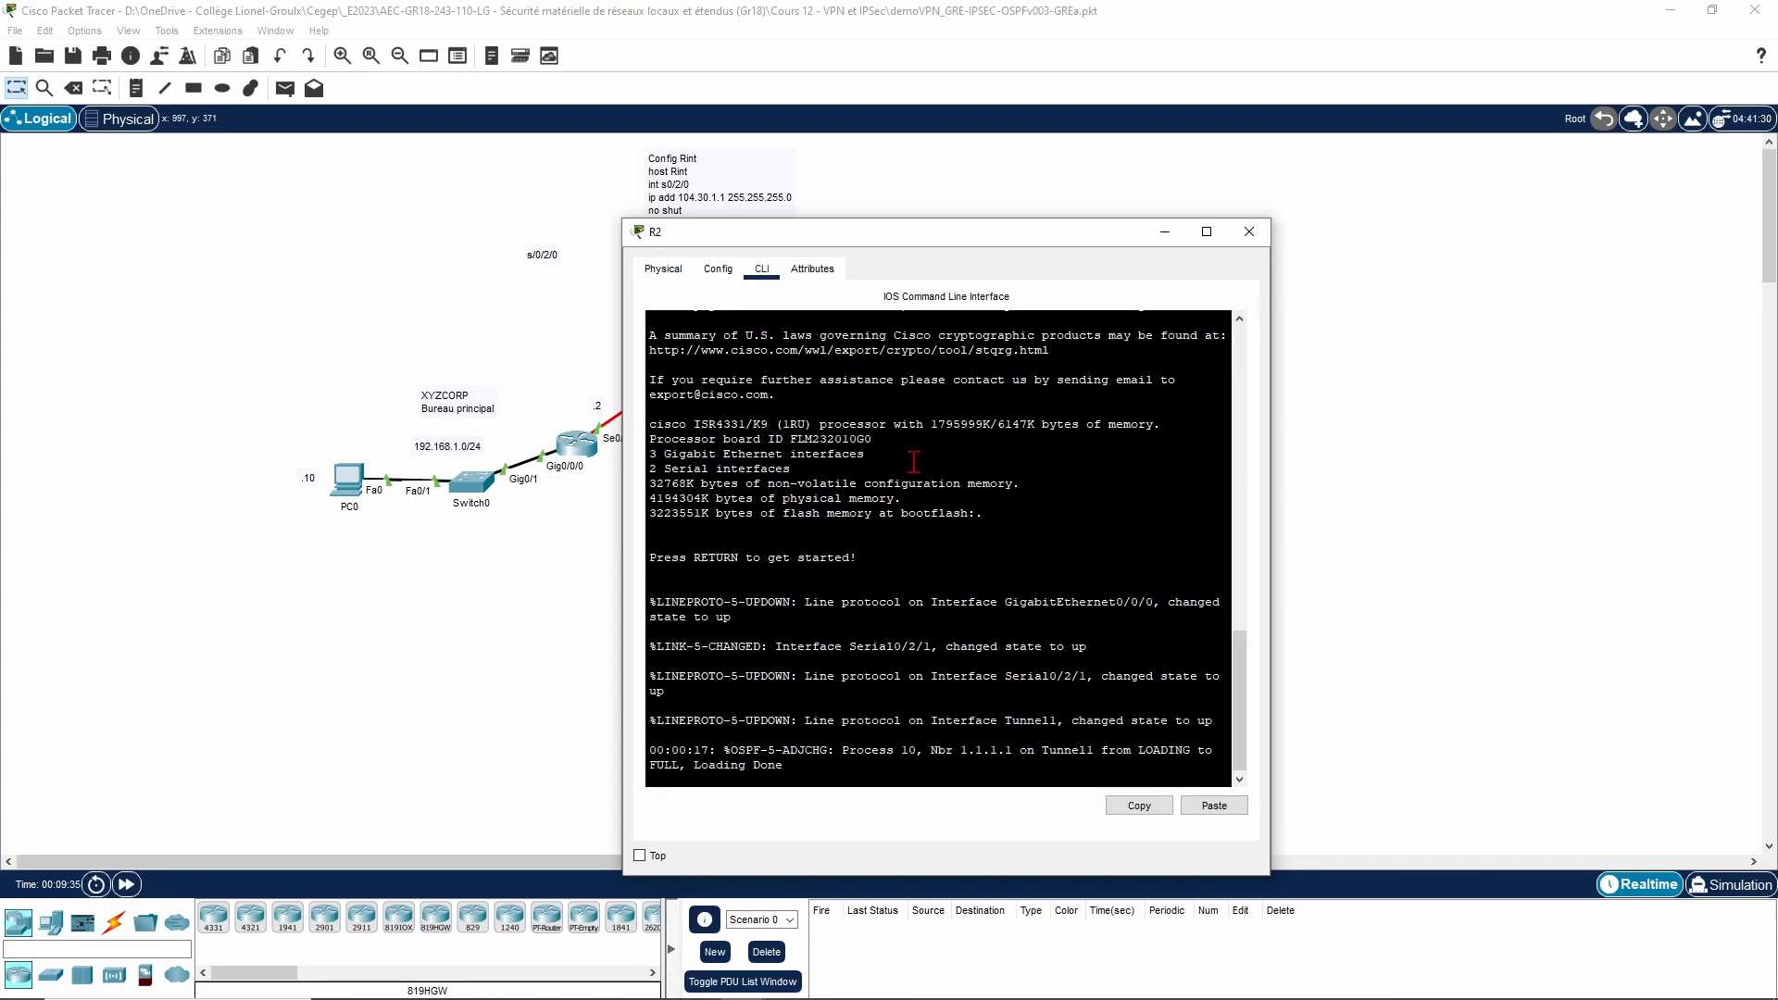
key("Return")
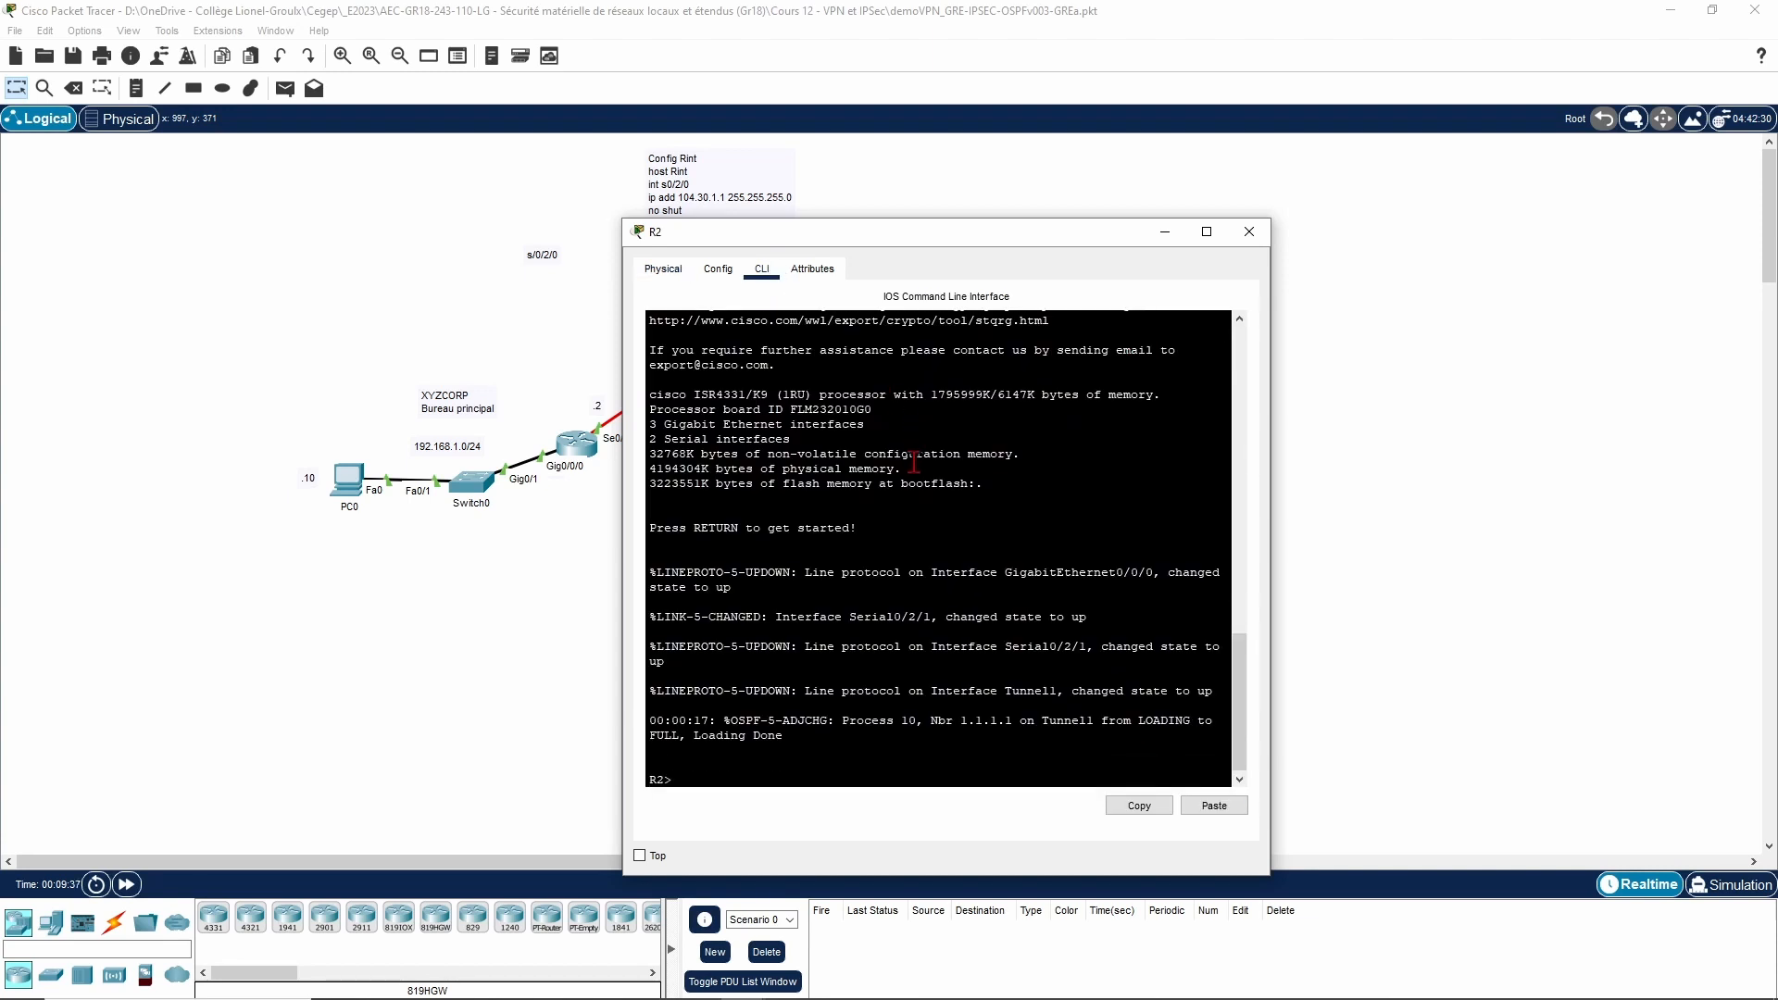
type("en")
key("Return")
type("conf t")
key("Return")
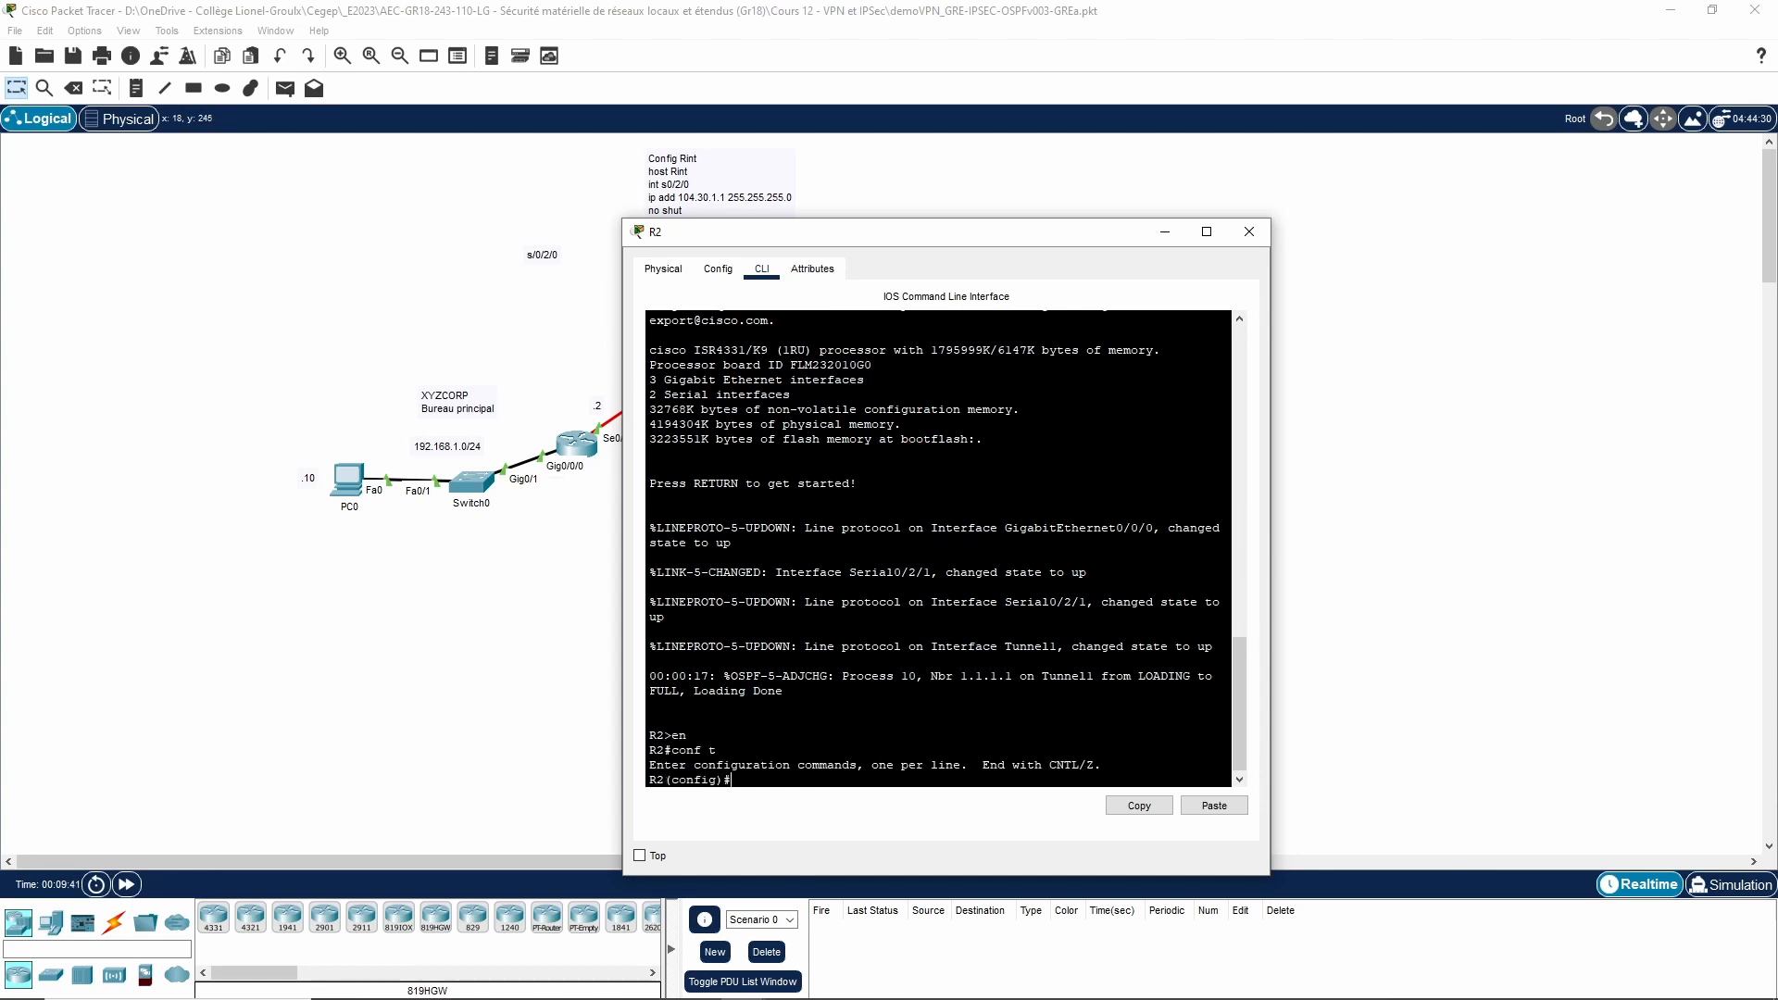
Step: Paste R2's prepared ISAKMP and IPsec configuration, including the pre-shared key, access-list 102, peer 104.30.1.2 and crypto map R1-R2_MAP applied to s0/2/1
key("alt+Tab")
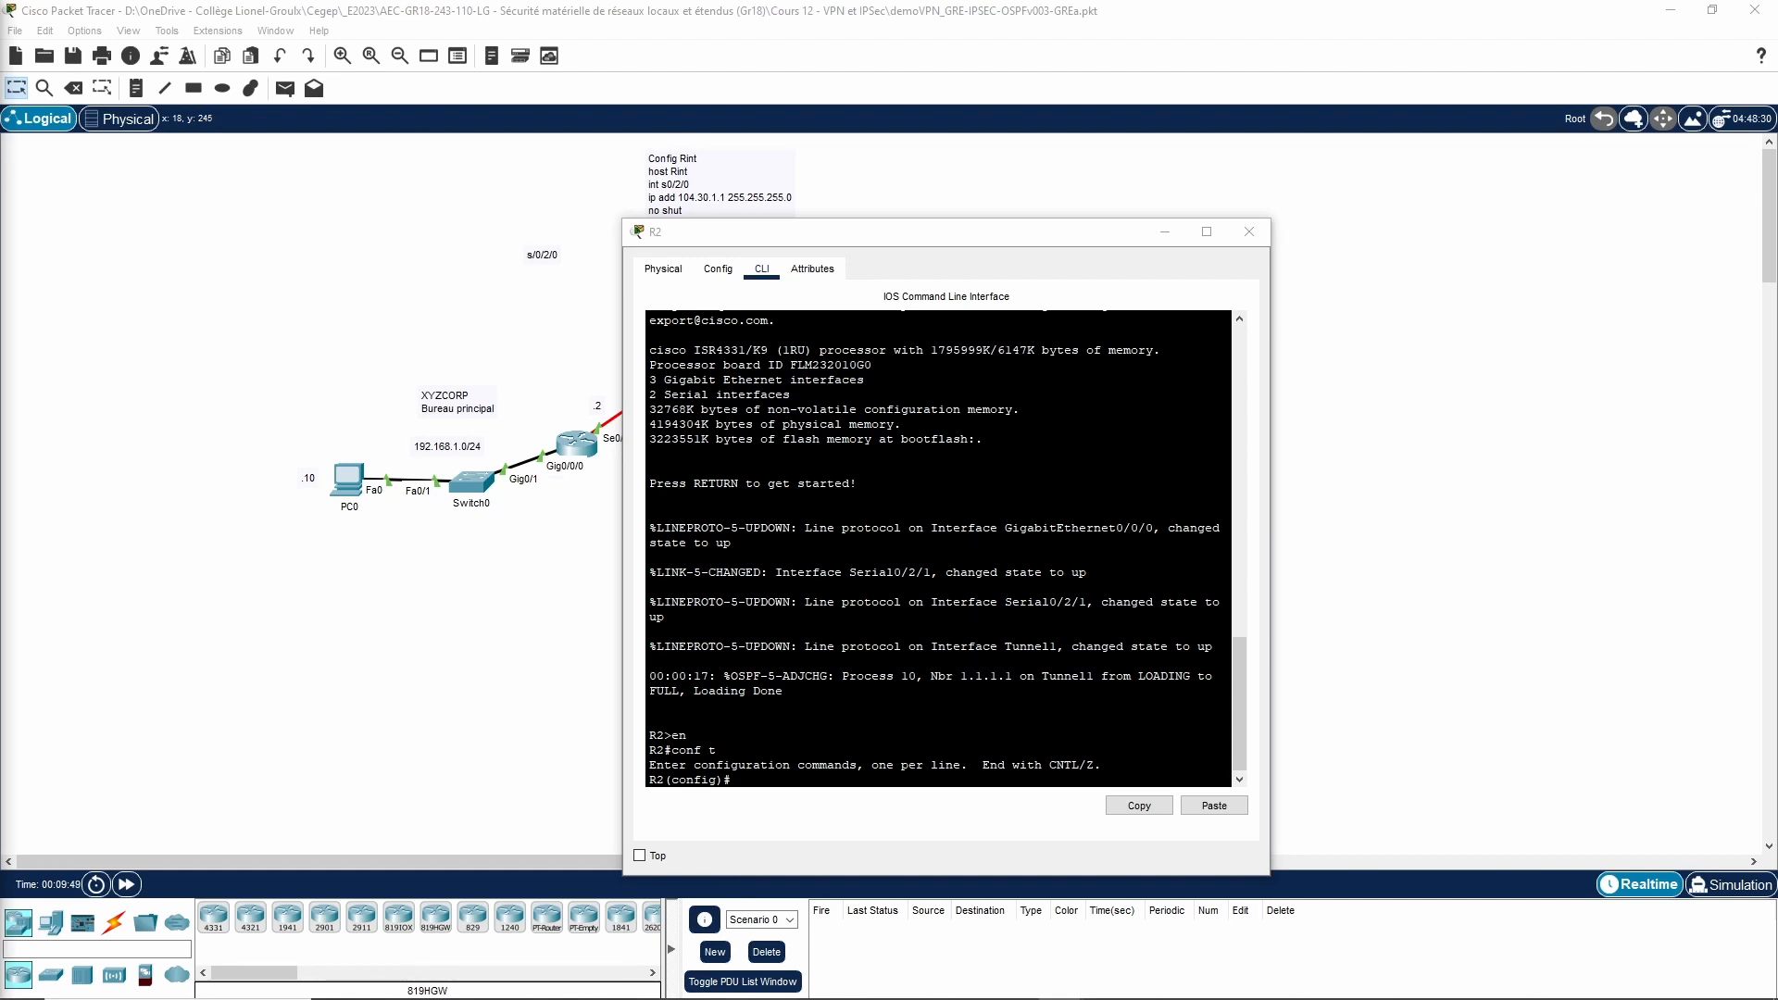
right_click(865, 740)
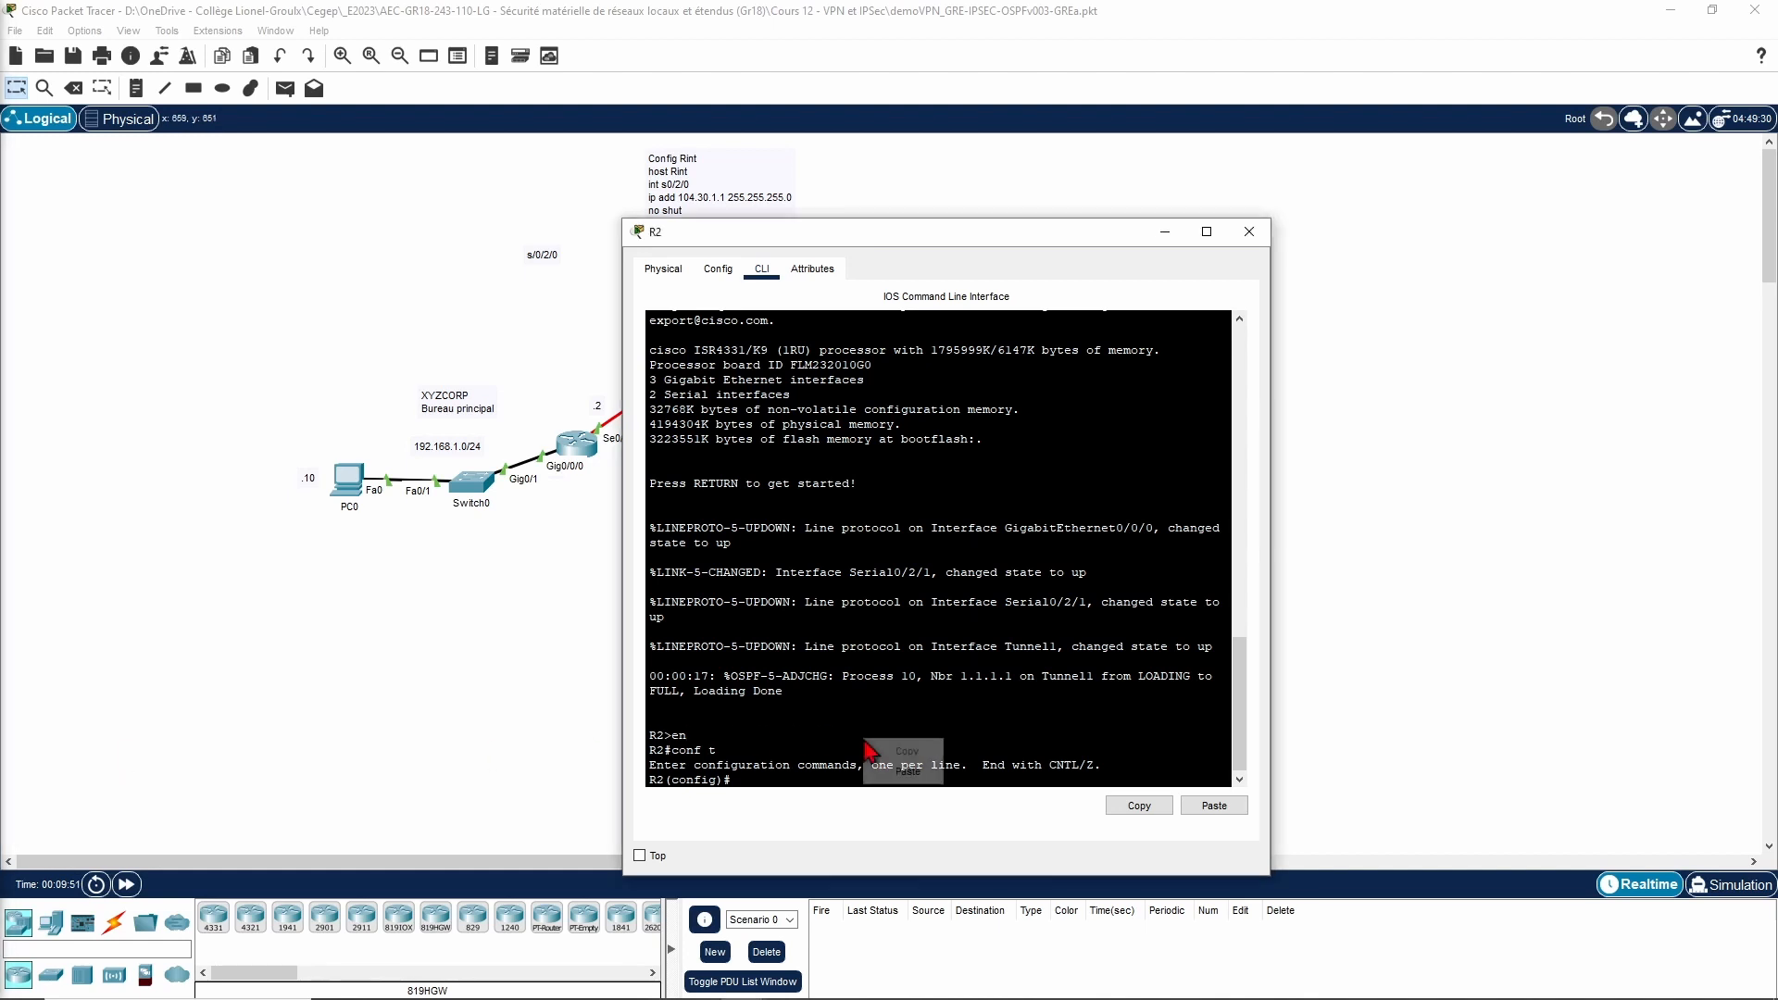
left_click(891, 773)
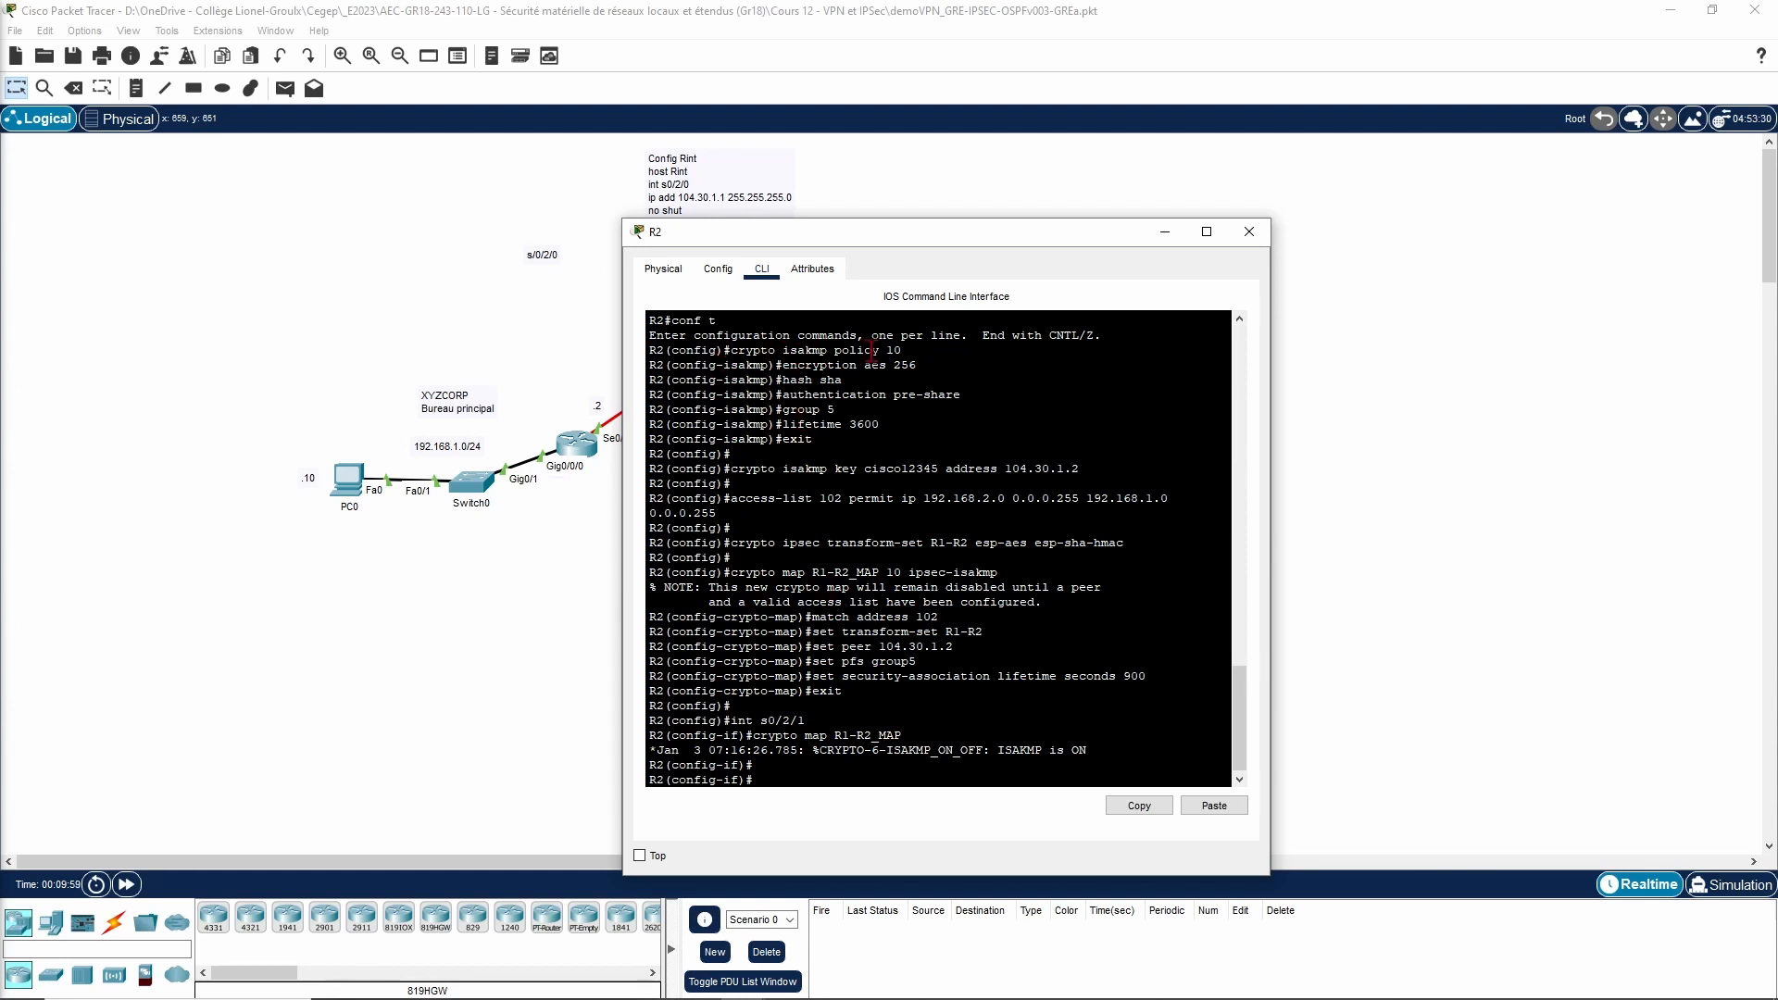
Step: Examine R2's pasted ISAKMP policy settings, key peer address, access list and crypto map match statement
mouse_move(903, 350)
left_mouse_down()
mouse_move(856, 350)
mouse_move(903, 351)
left_mouse_up()
double_click(879, 365)
left_click(903, 366)
left_click_drag(822, 380, 796, 377)
left_click_drag(962, 394, 775, 425)
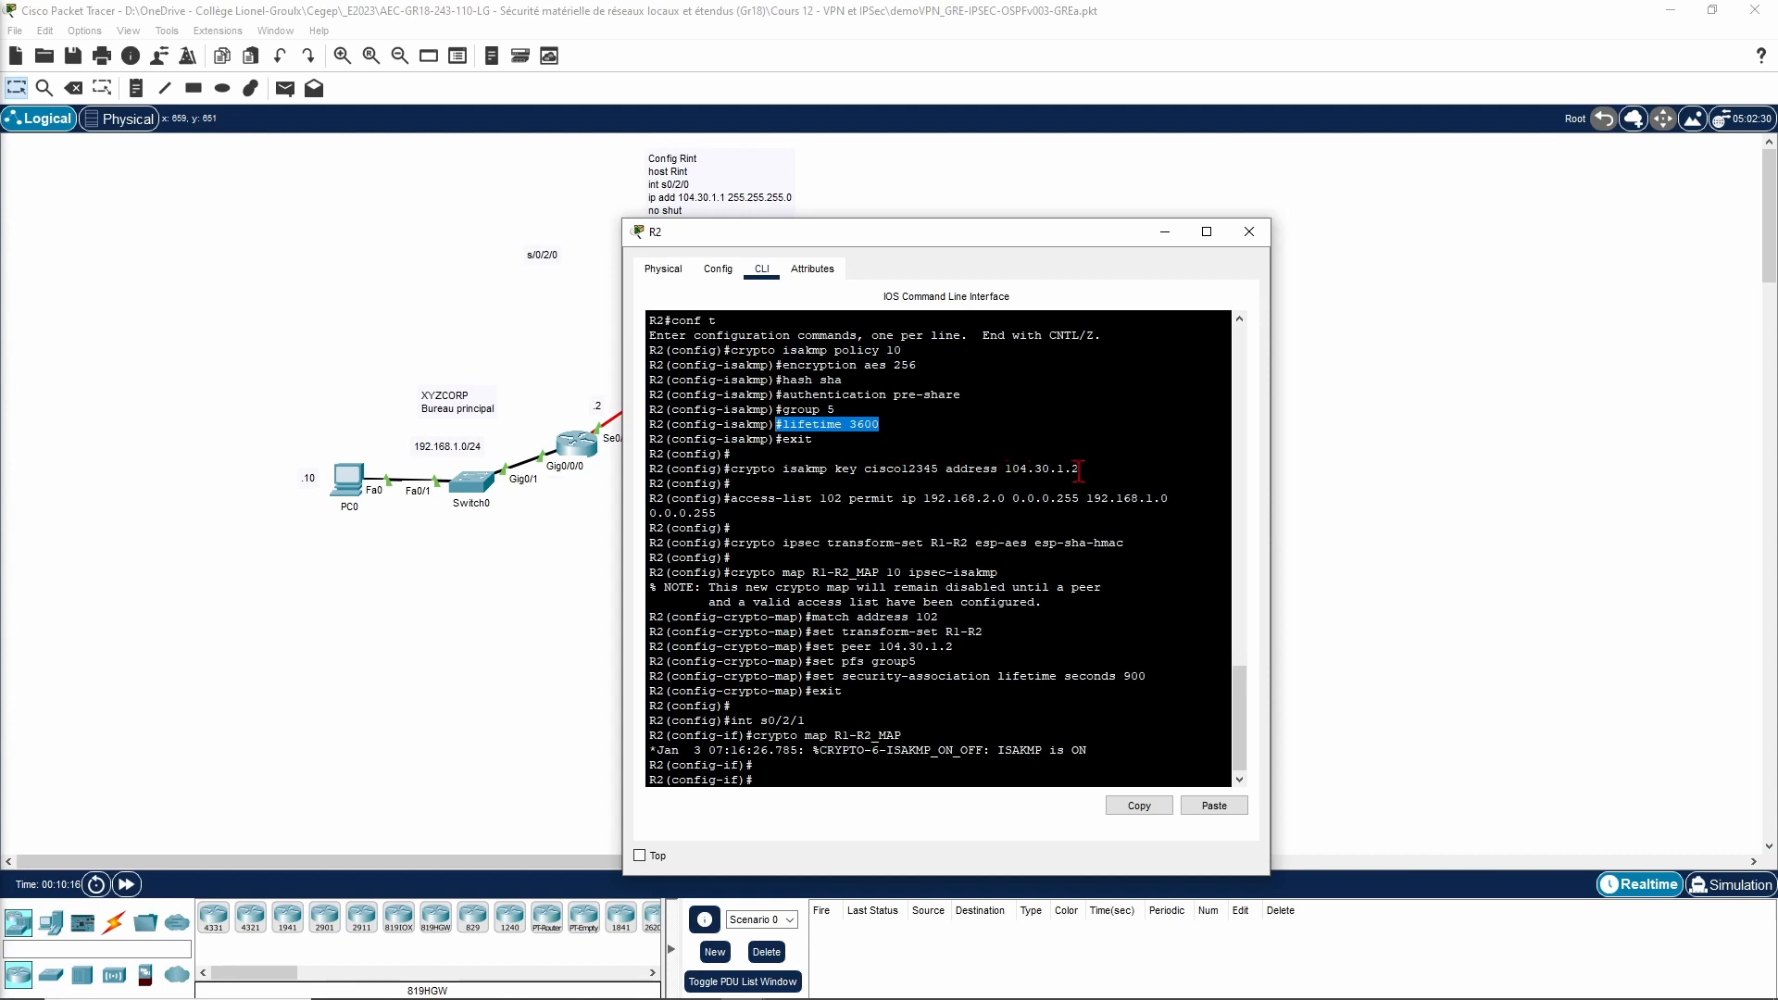
left_click_drag(1079, 470, 1005, 471)
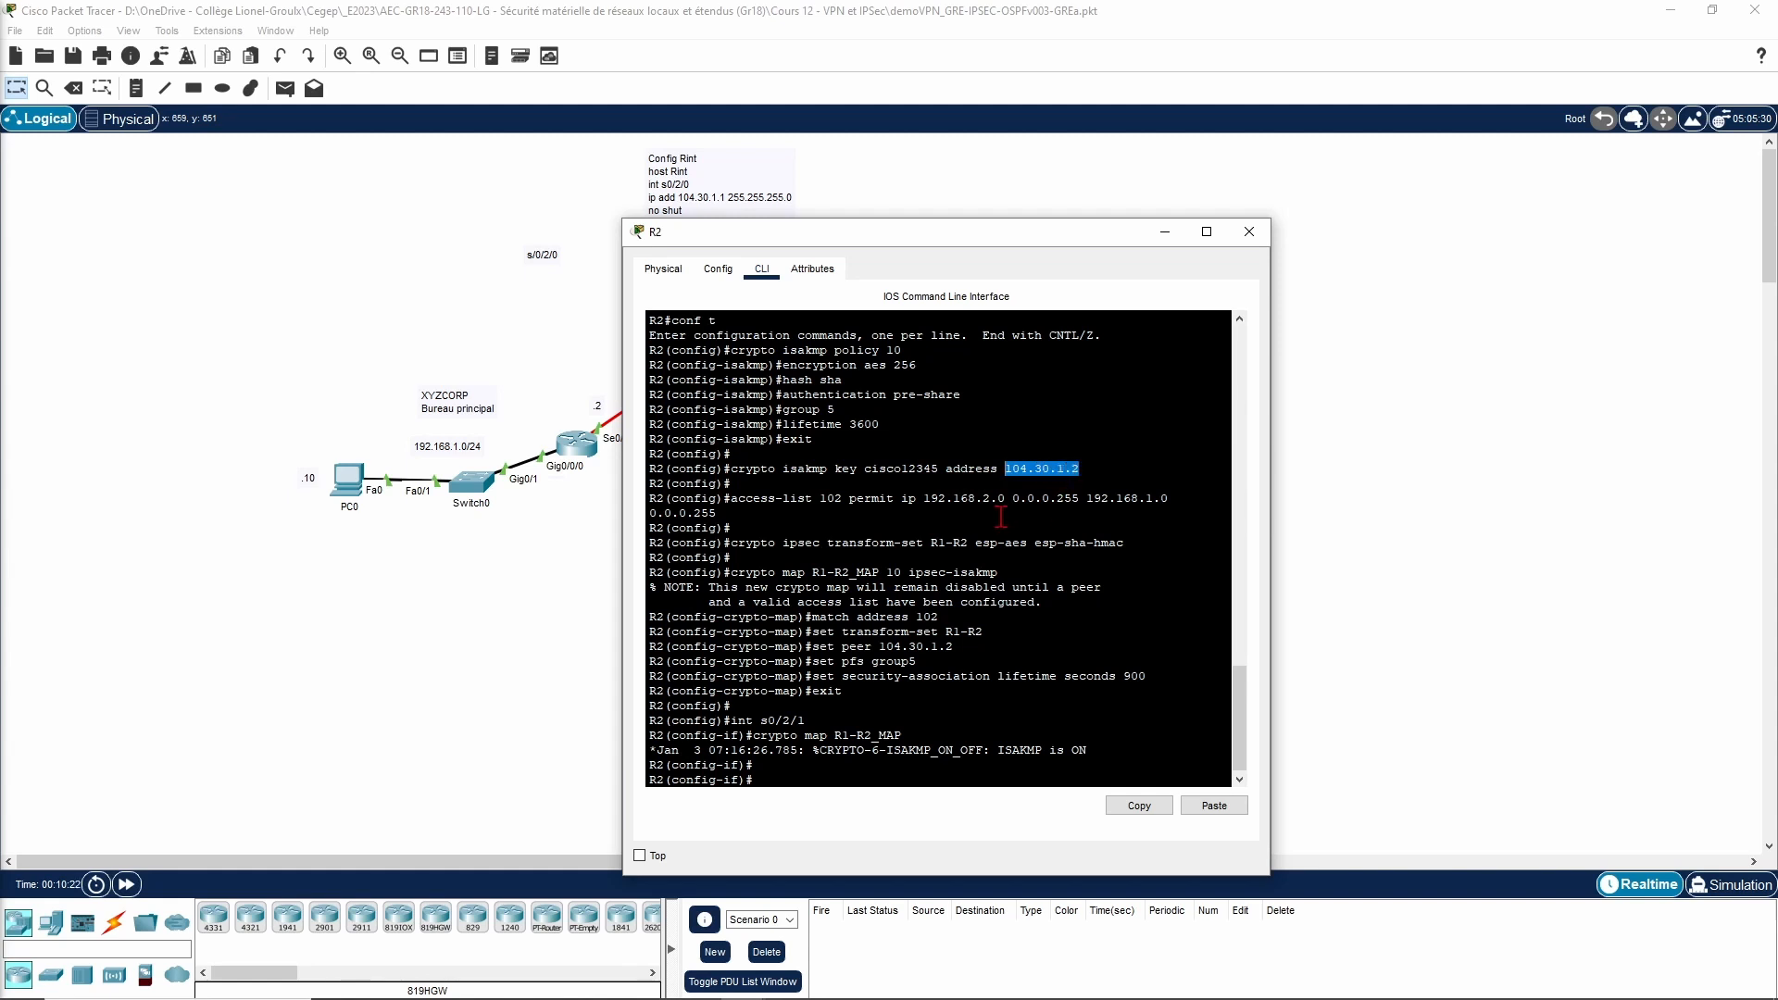
left_click_drag(731, 500, 1178, 501)
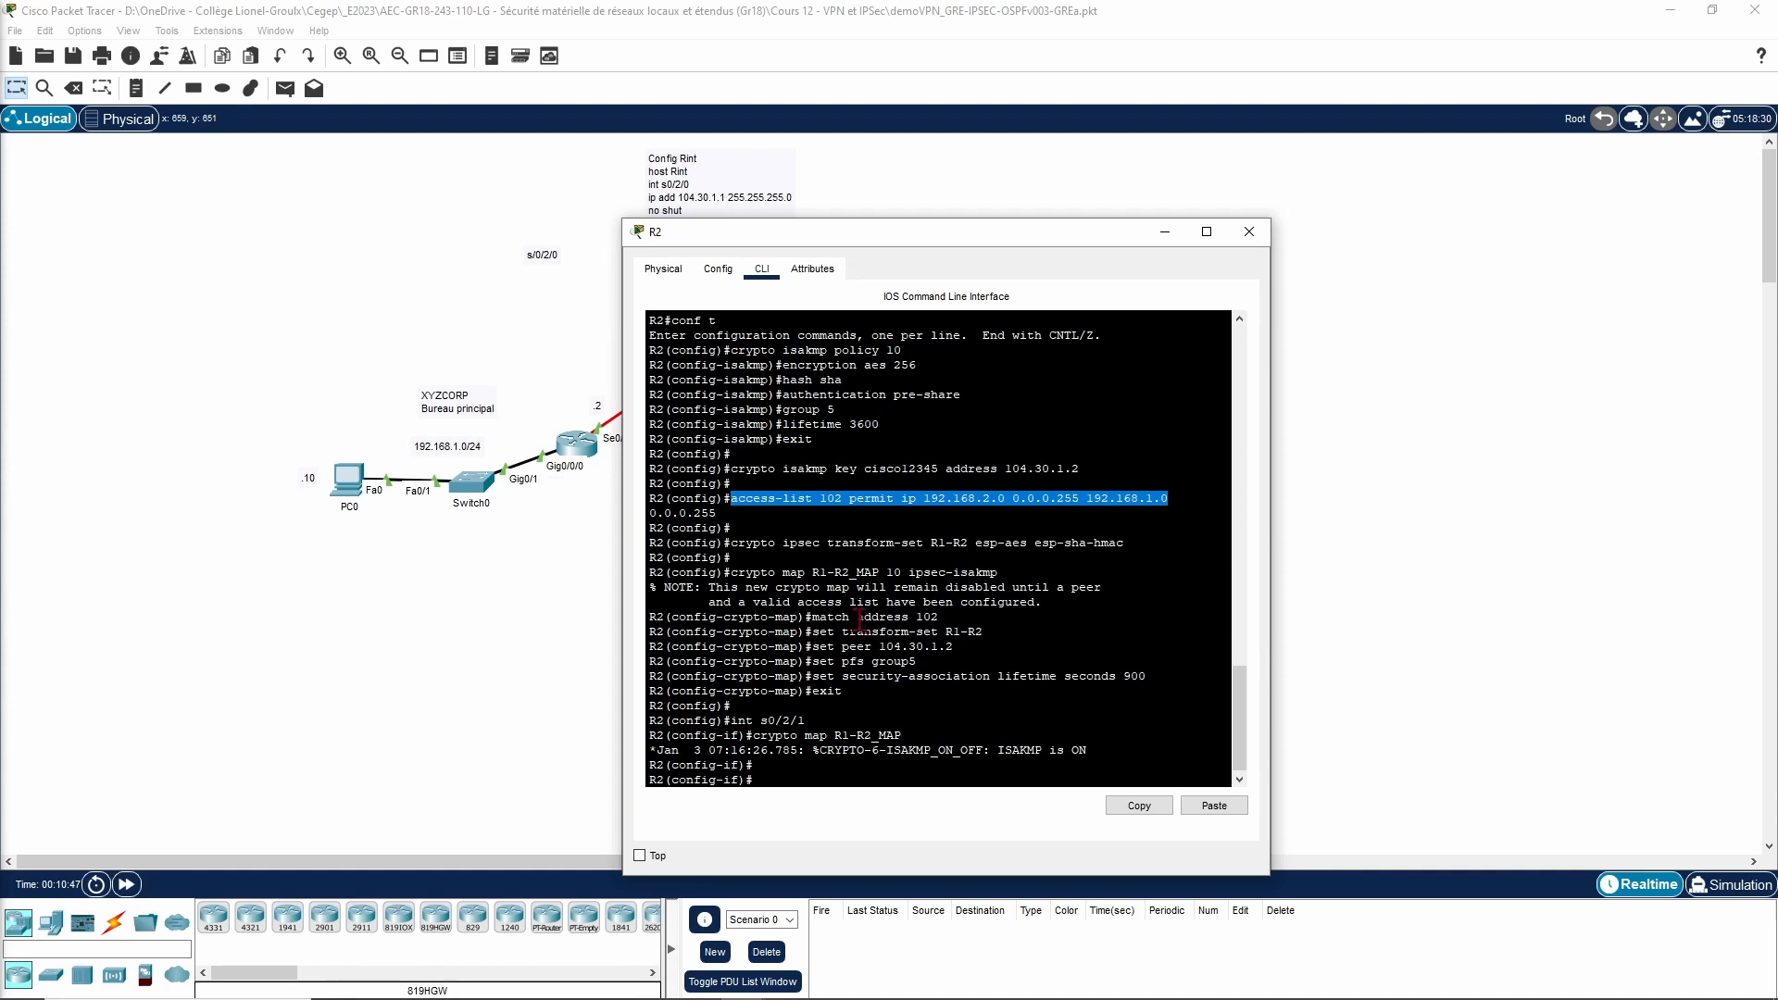
left_click_drag(939, 616, 812, 617)
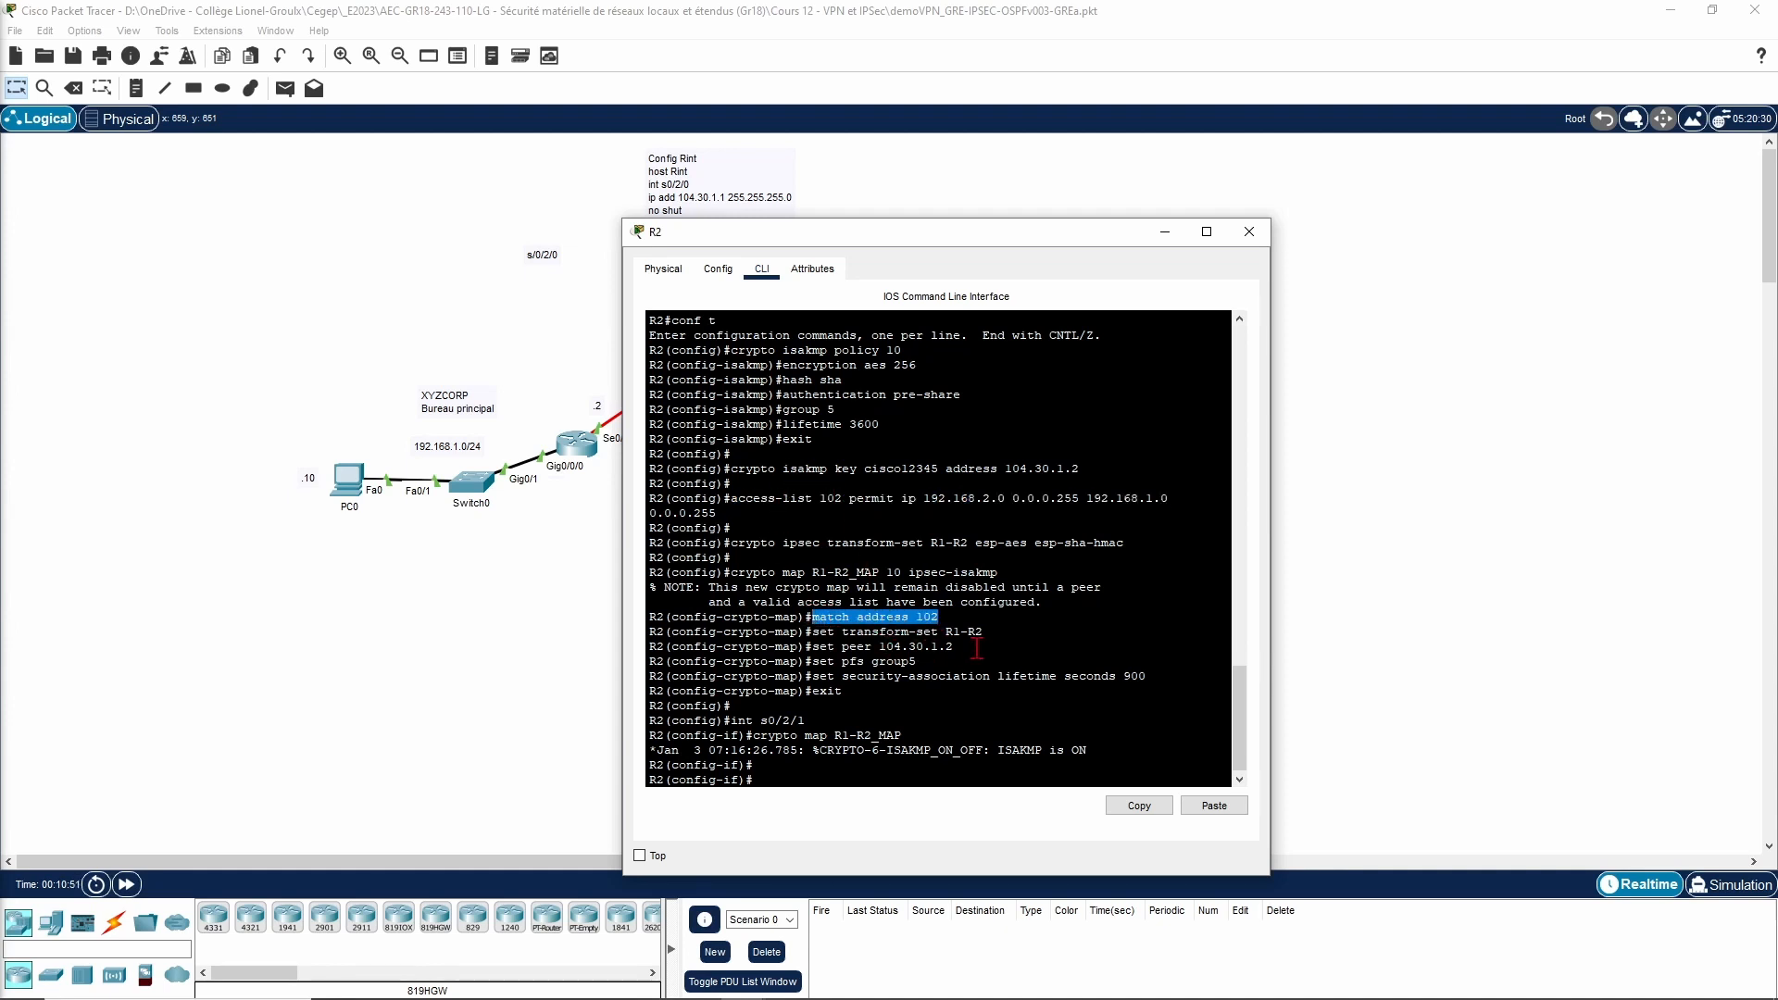
Step: Examine R2's crypto map transform set, peer, PFS group, association lifetime and target interface, and compare them with the topology
left_click_drag(983, 632, 836, 661)
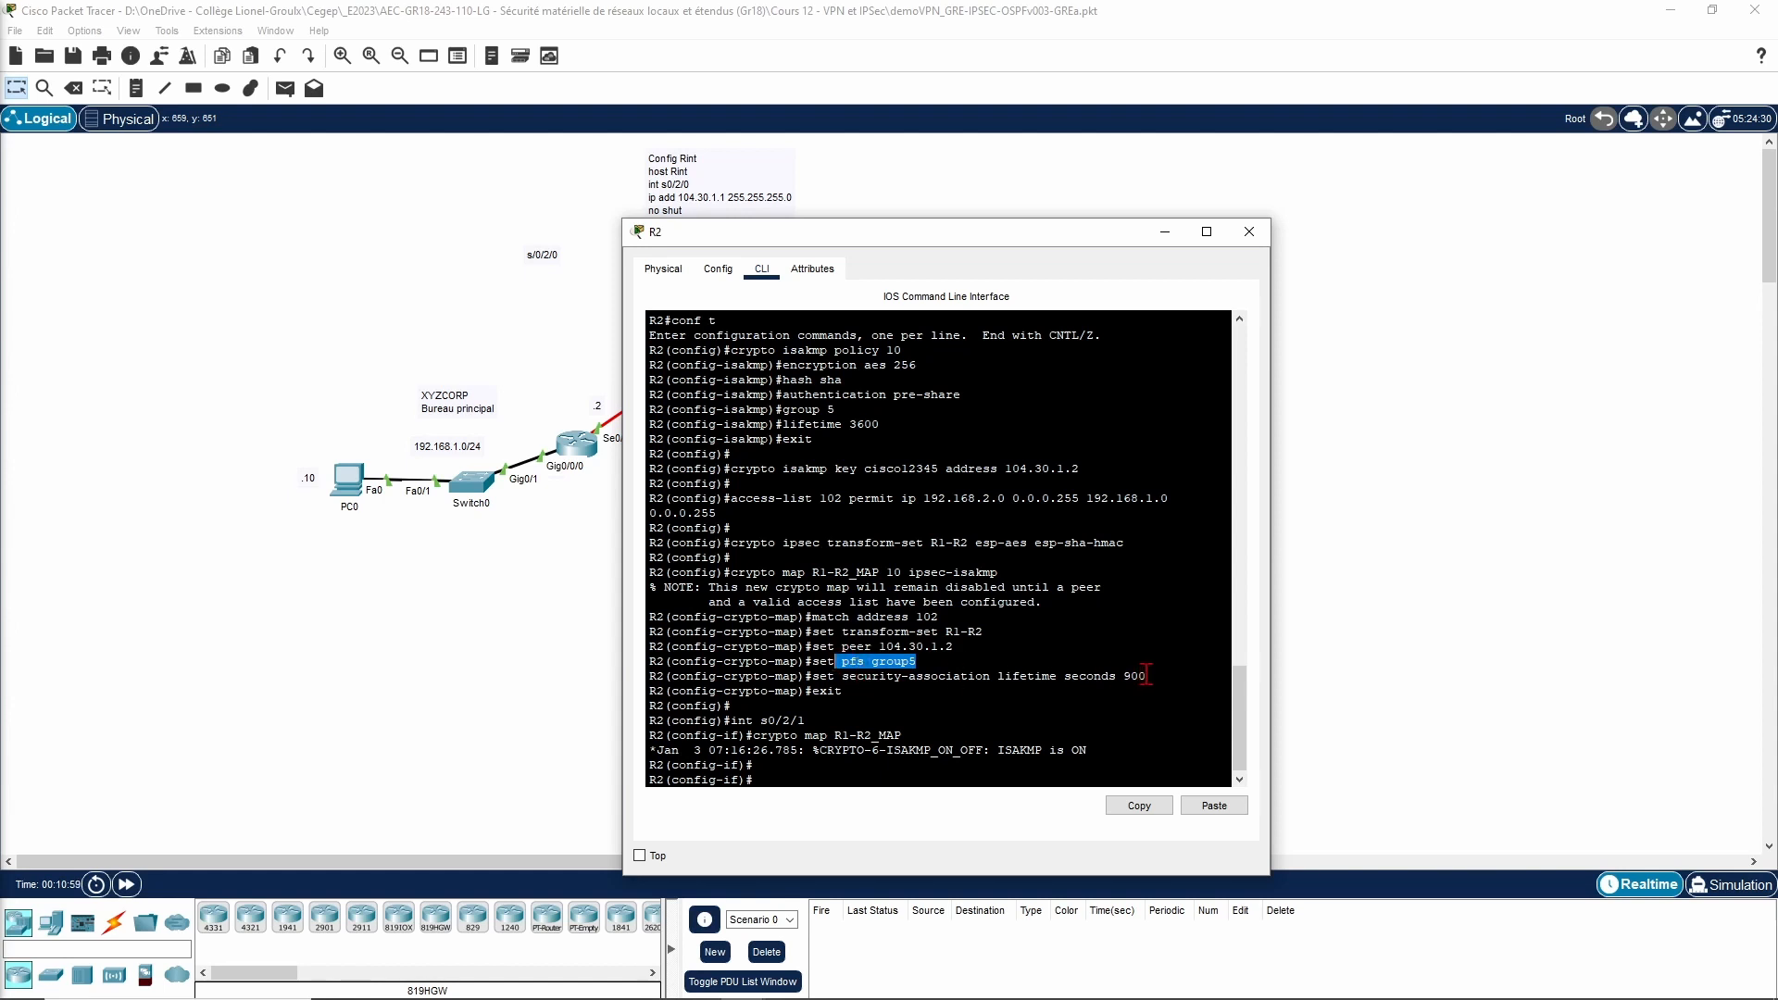
left_click_drag(1145, 676, 730, 720)
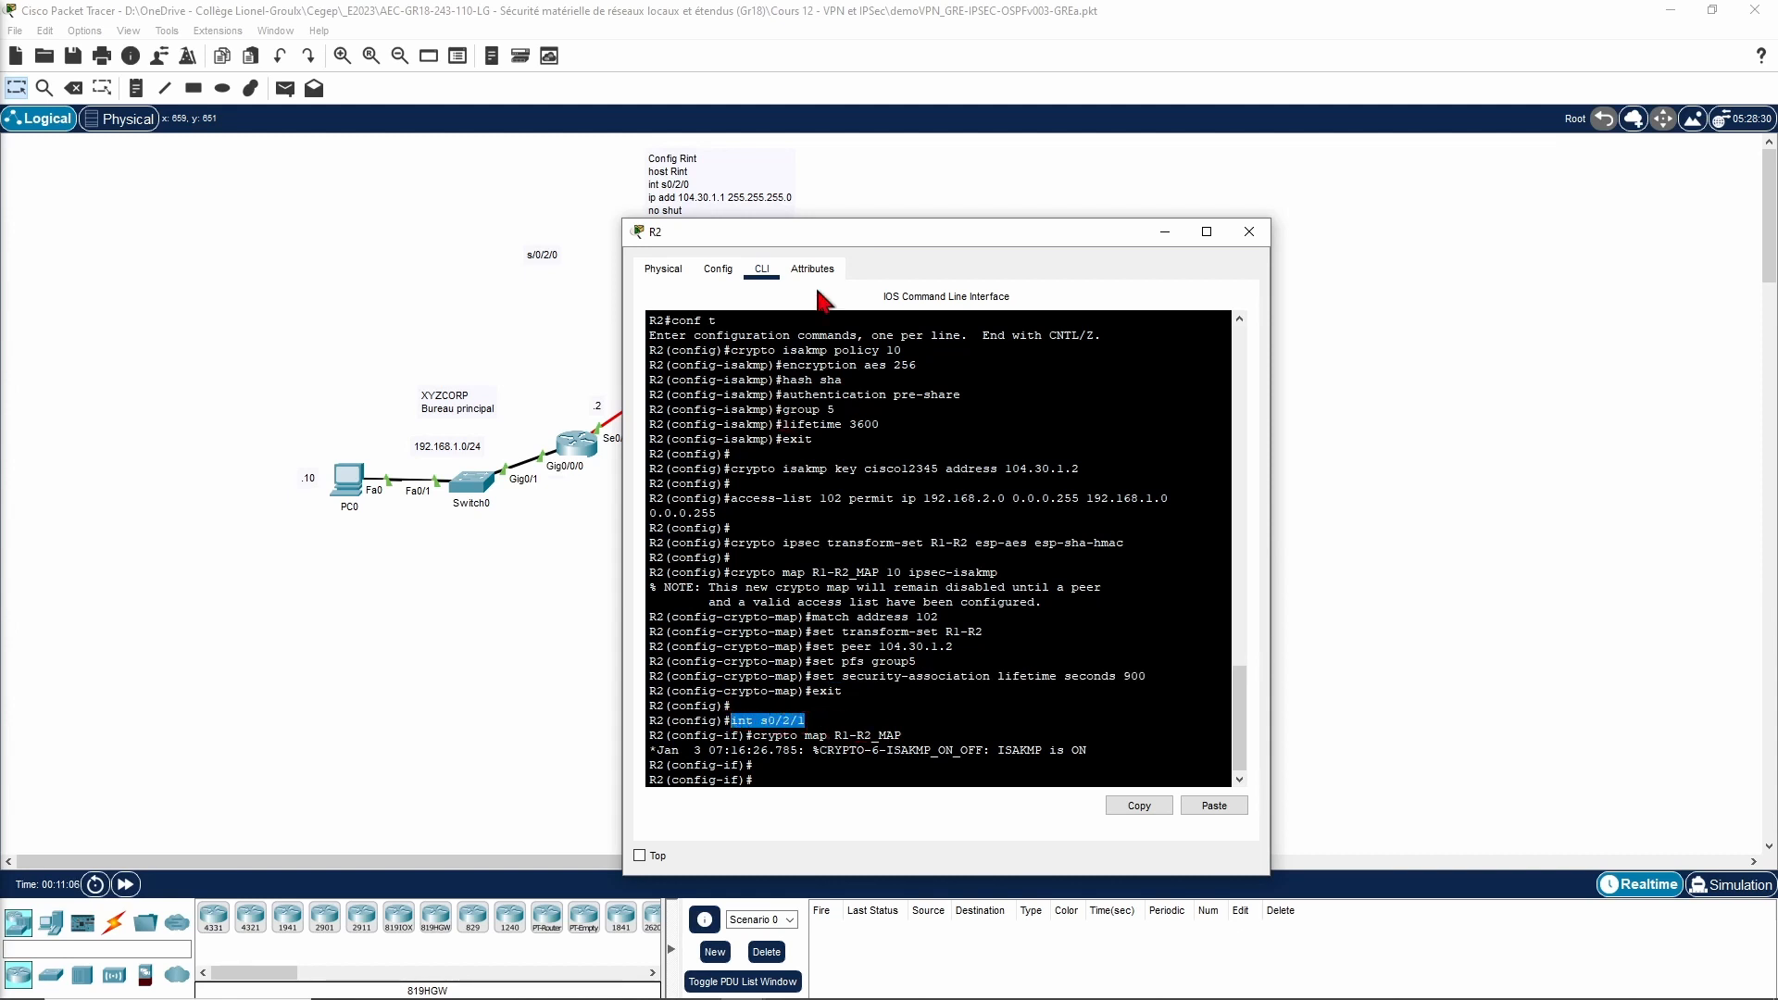
left_click_drag(831, 222, 786, 199)
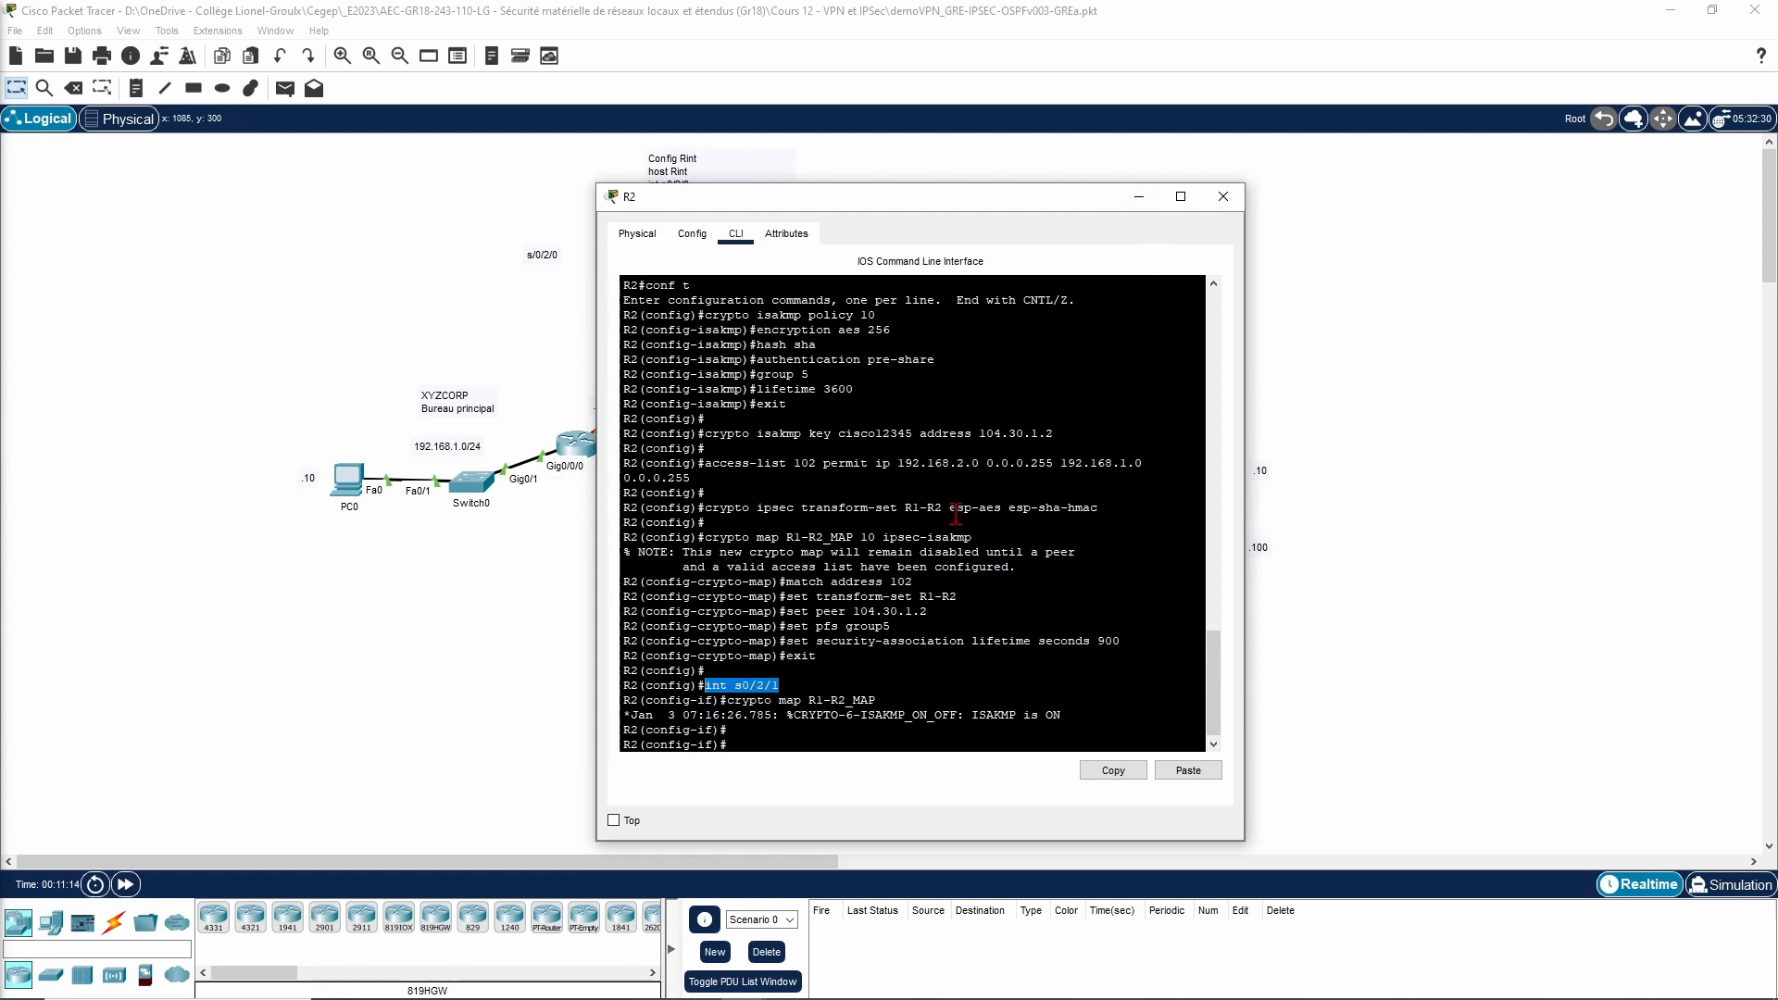
left_click(795, 731)
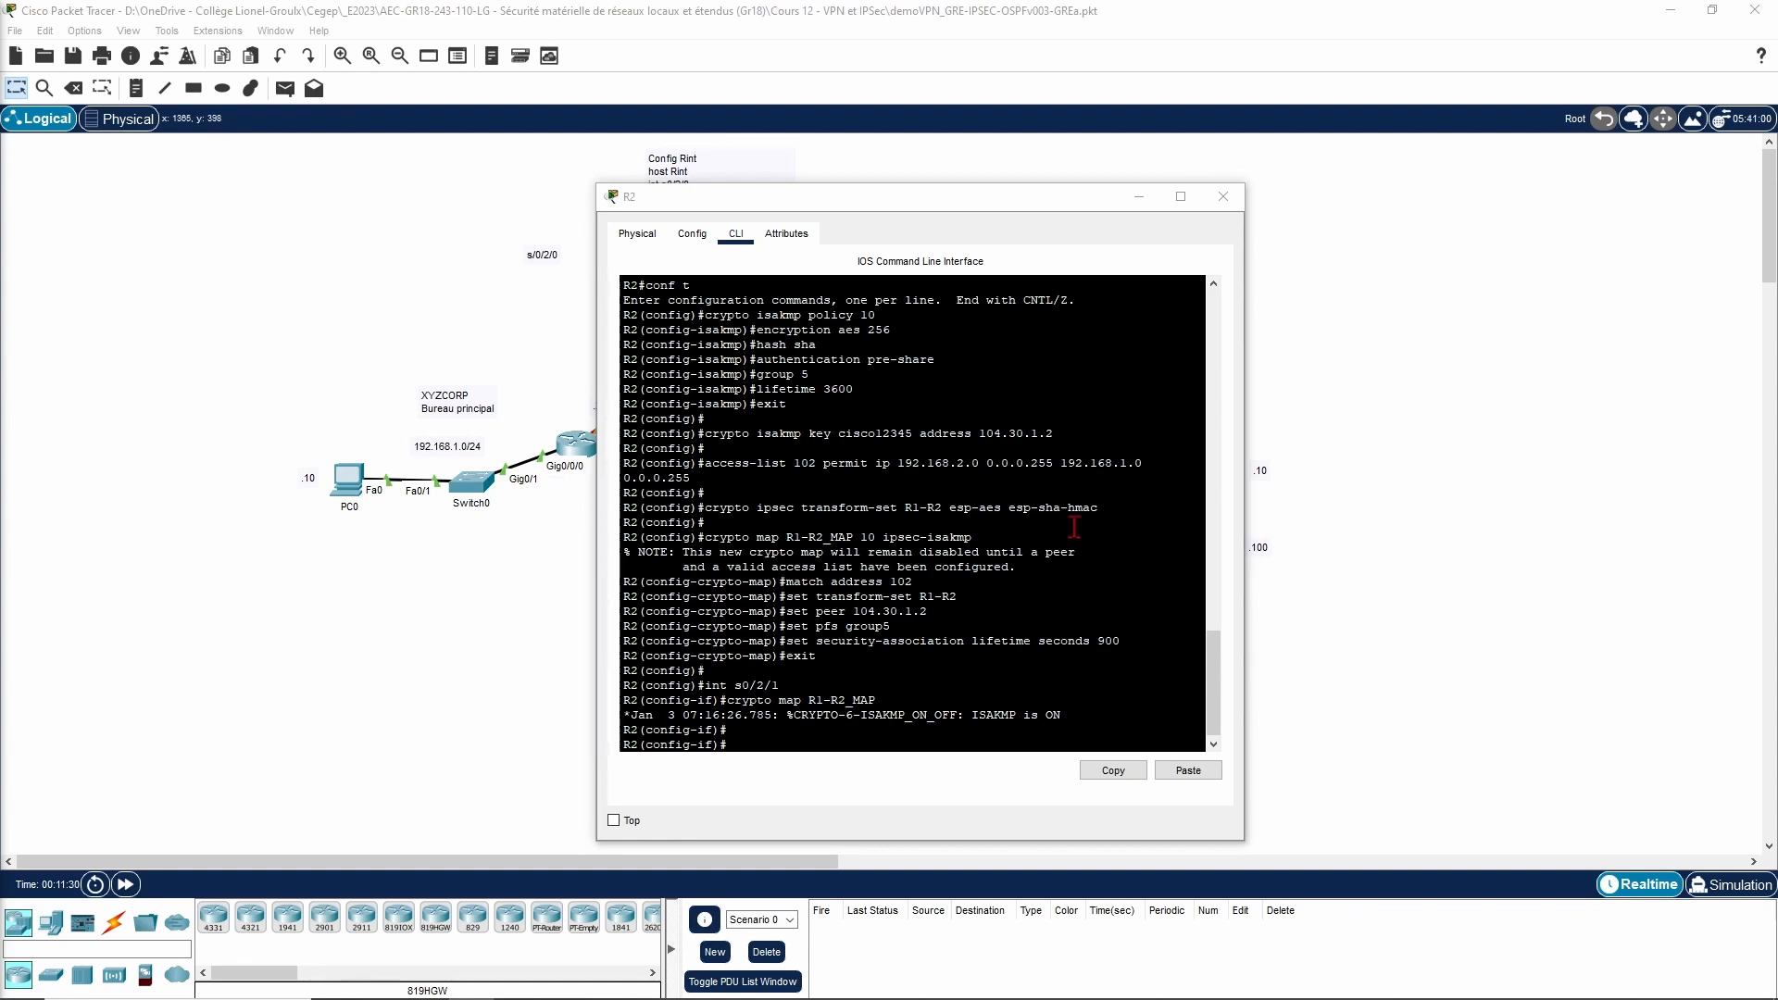
left_click_drag(873, 196, 1264, 142)
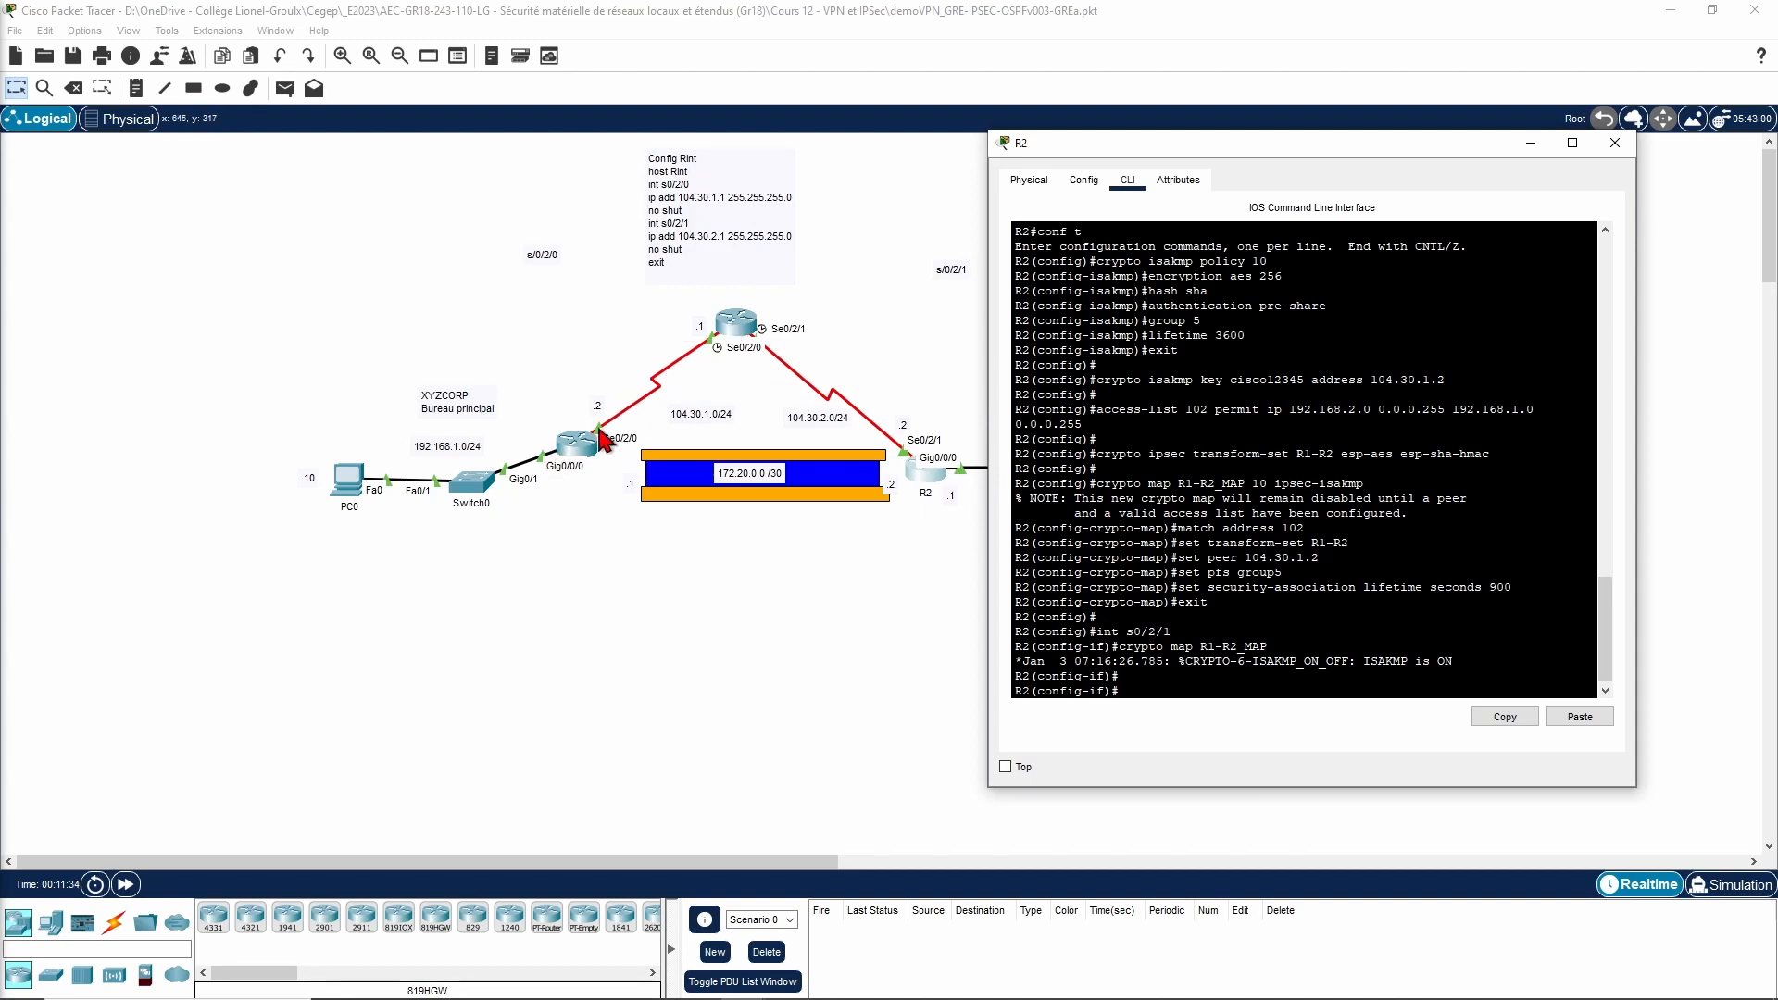
left_click_drag(1198, 157, 726, 175)
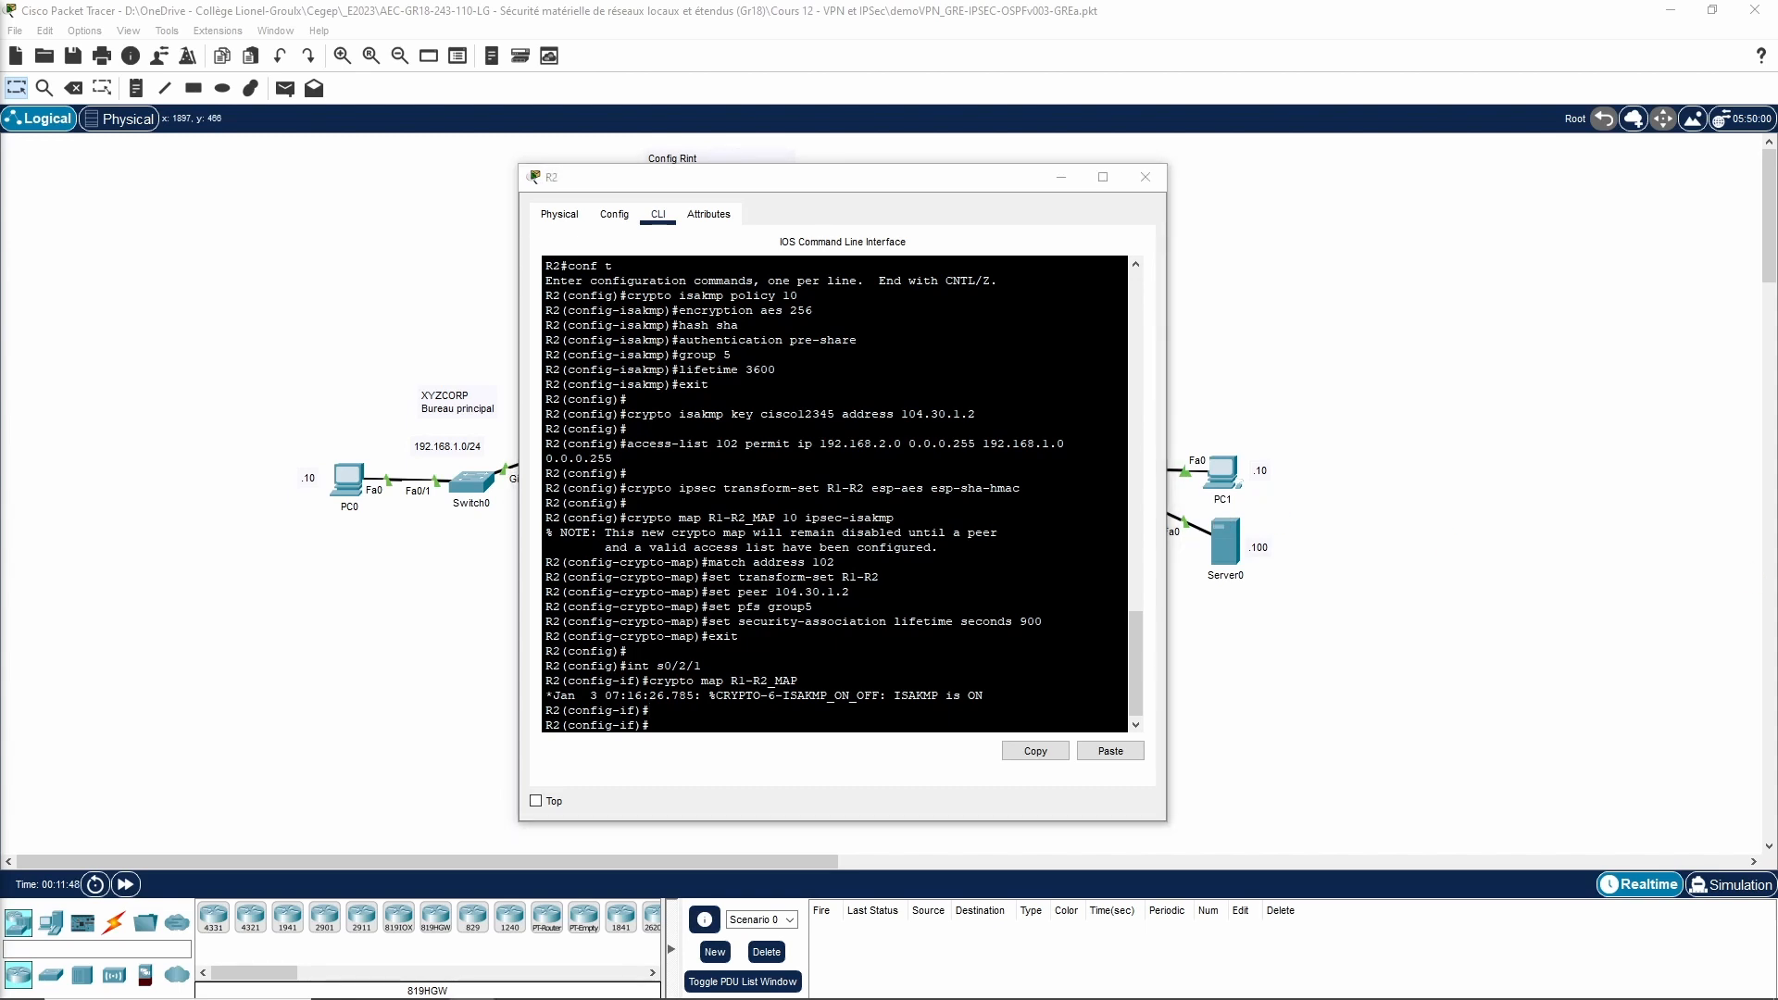
Step: Leave interface and global configuration mode on R2 to return to privileged EXEC mode
left_click(989, 689)
type("ex")
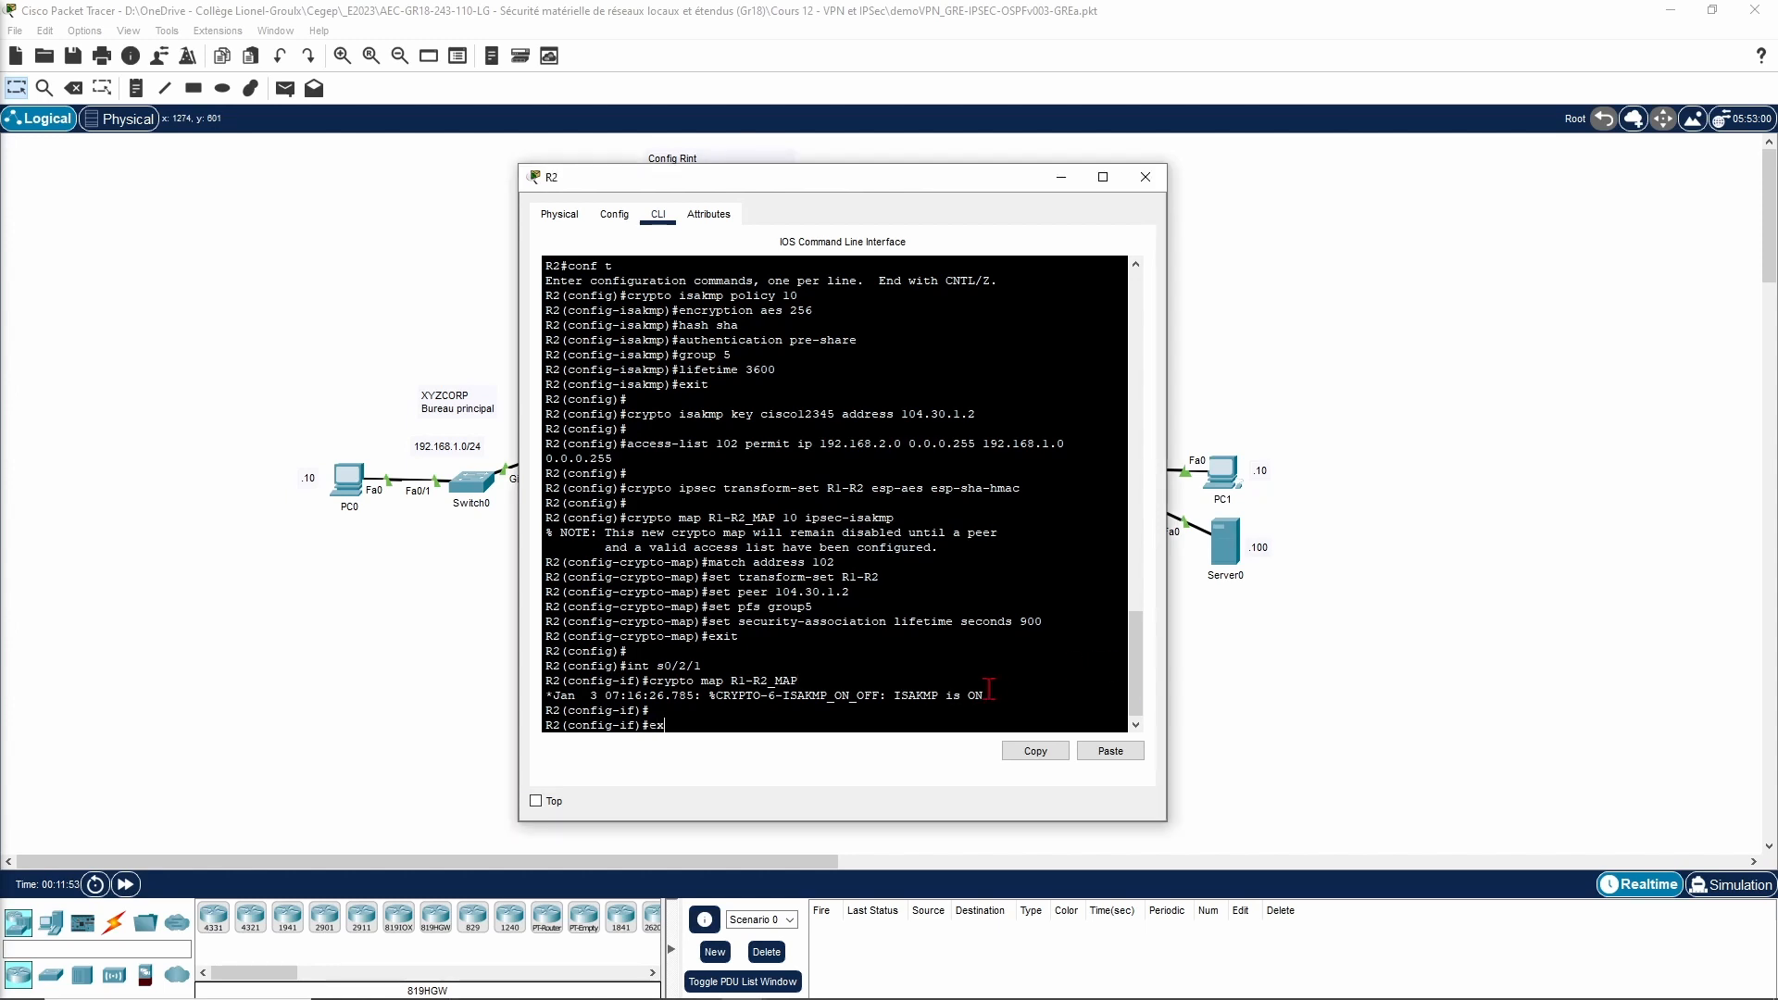
type("it")
key("Return")
type("exit")
key("Return")
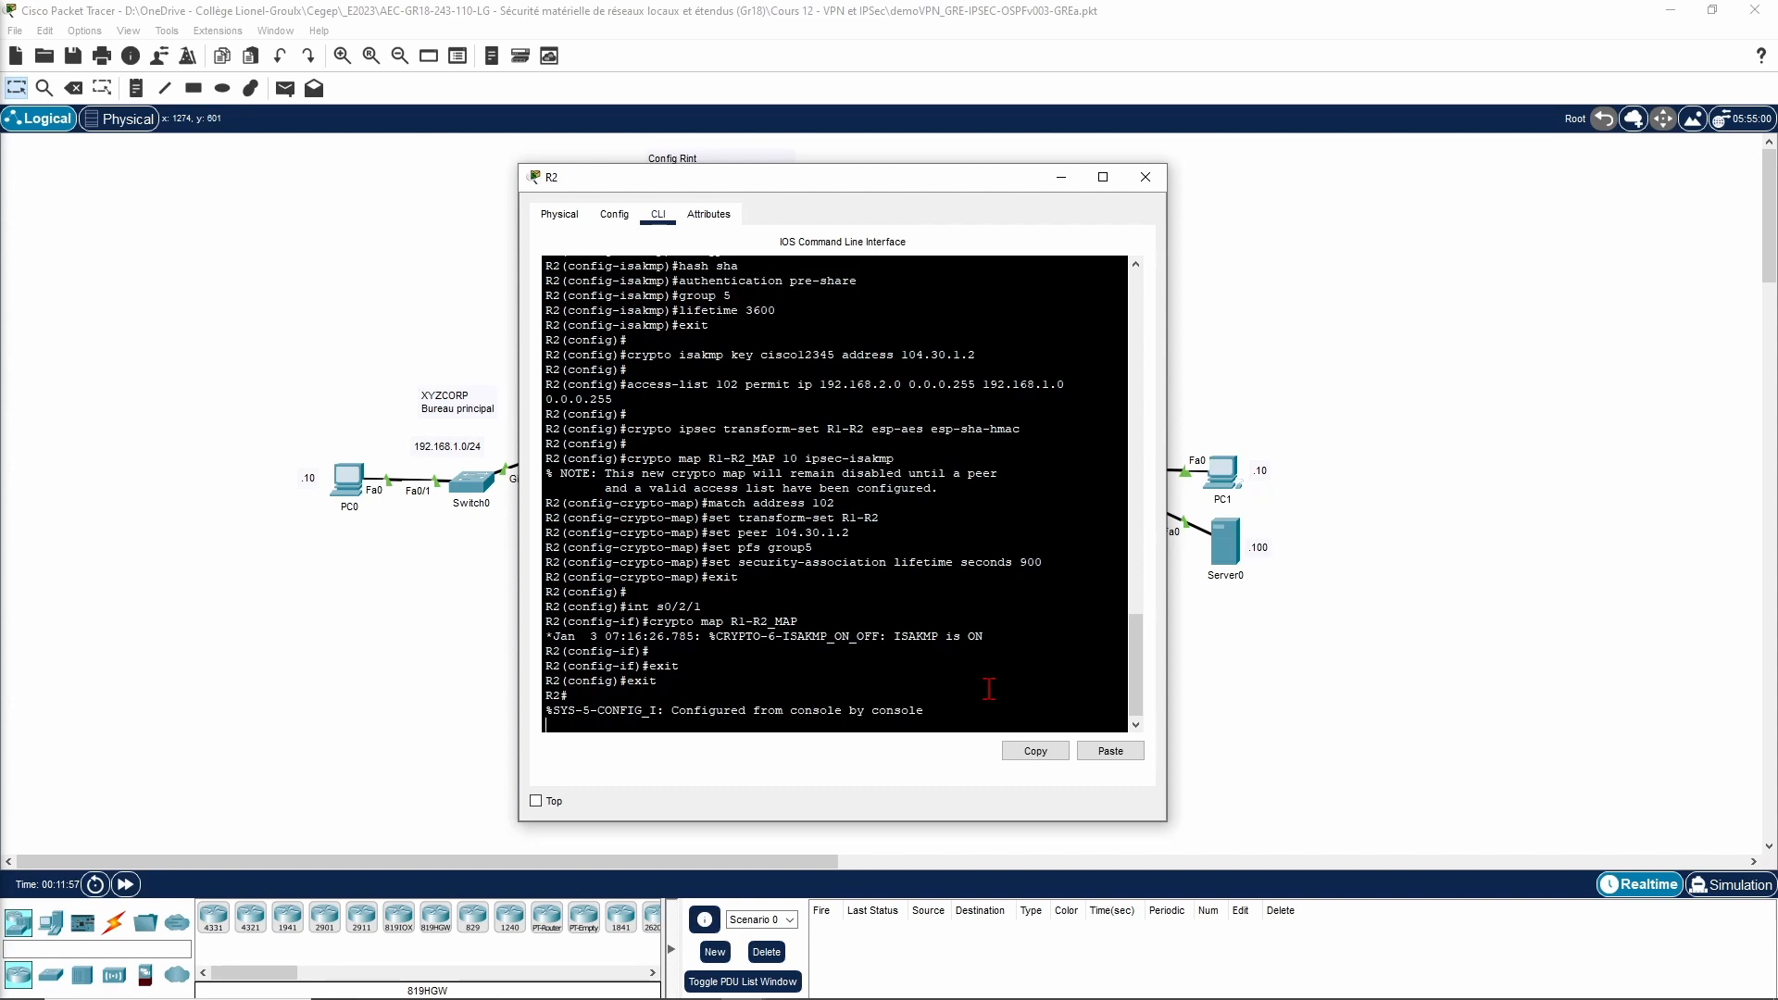
Step: List the available crypto show options on R2 and display its ISAKMP security associations
type("sh cr")
key("Tab")
type("?")
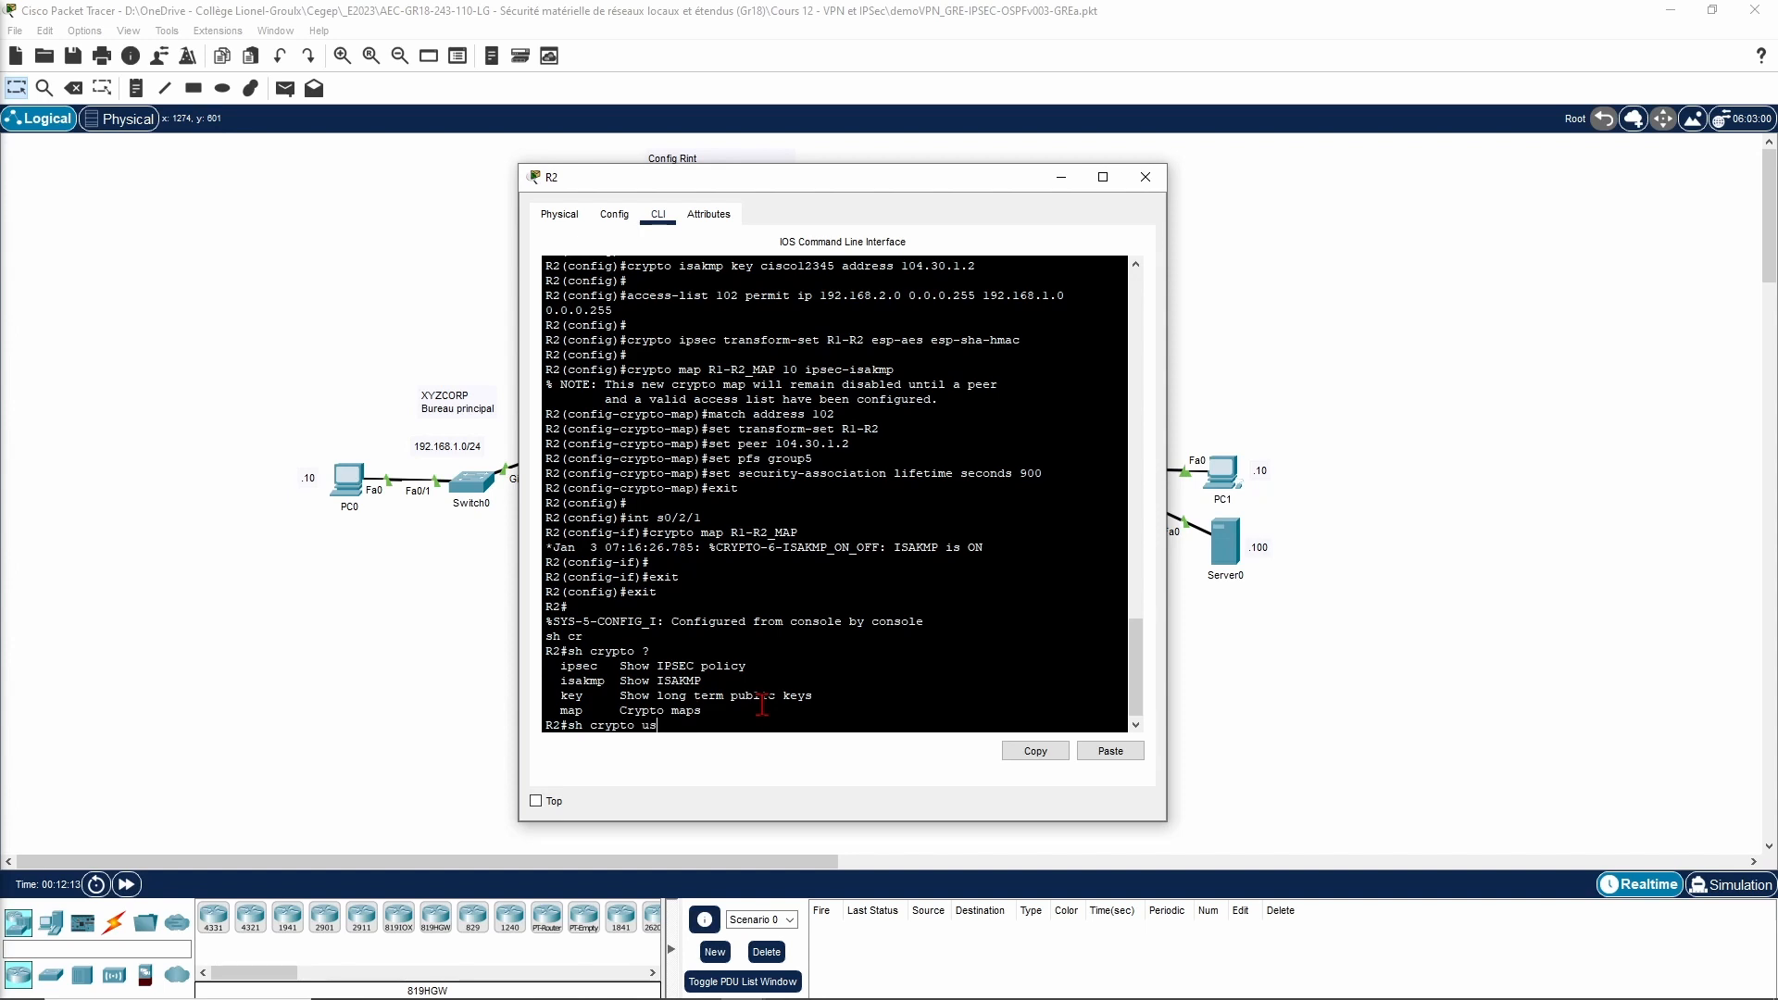
type("is")
key("Tab")
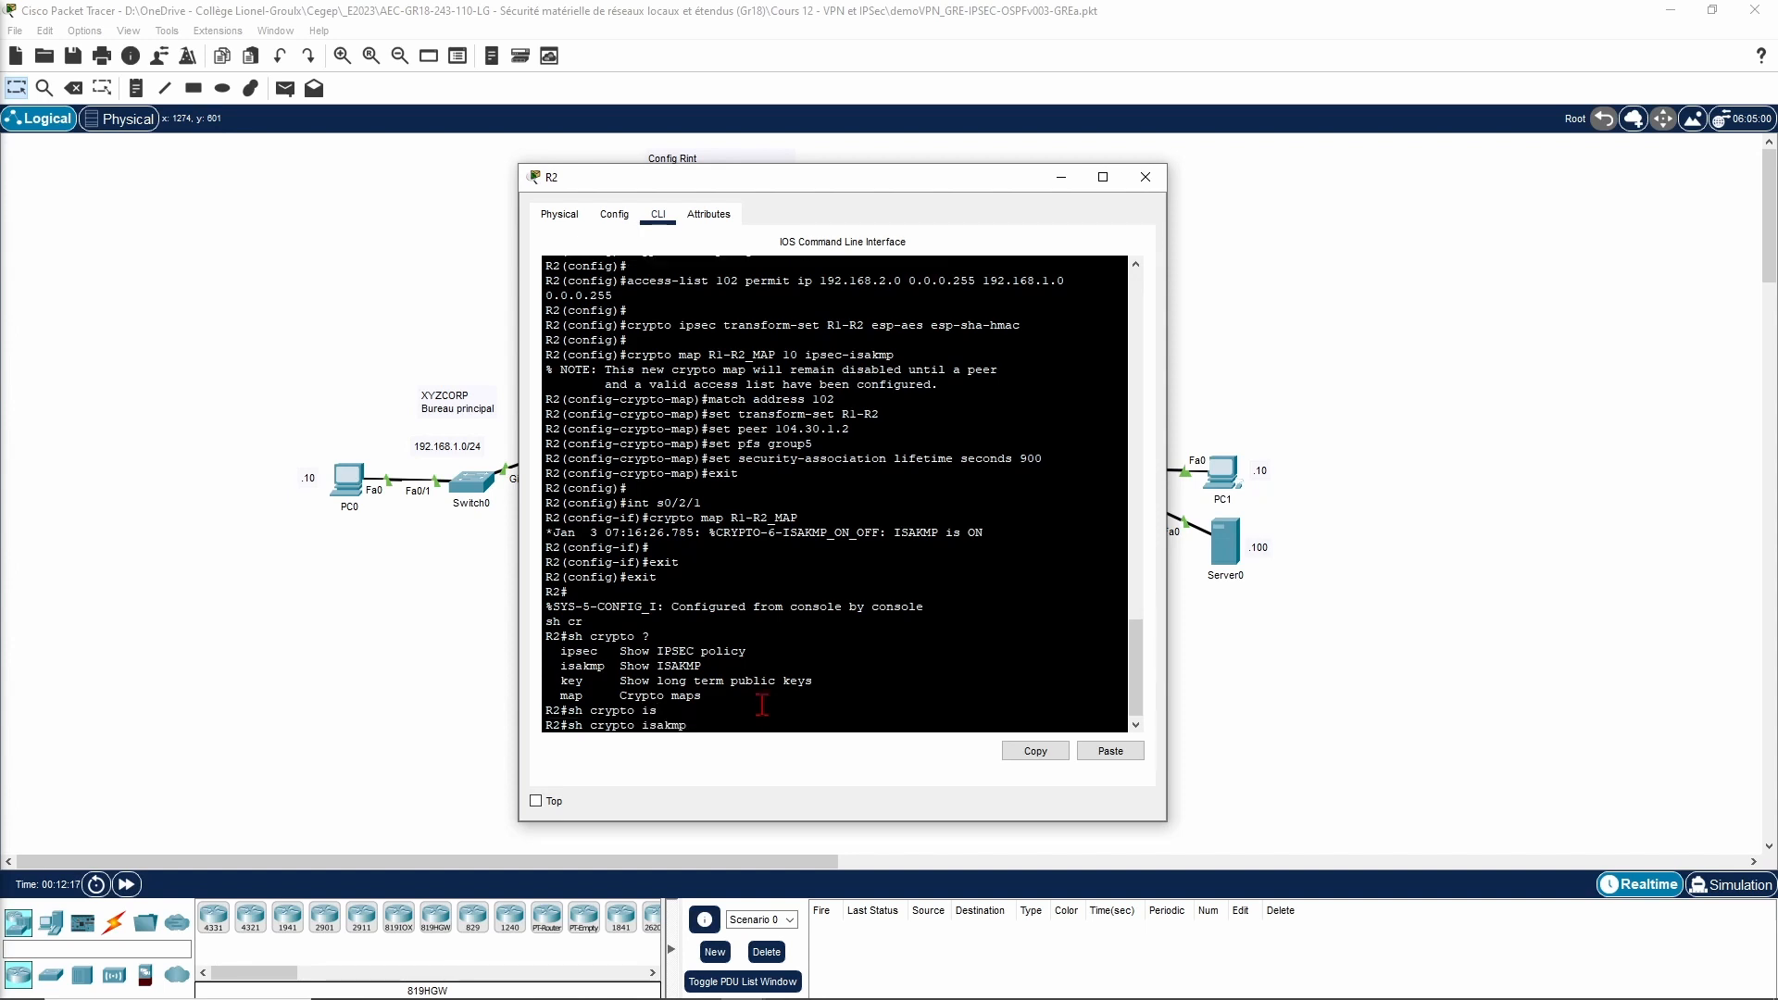
type("sa")
key("Return")
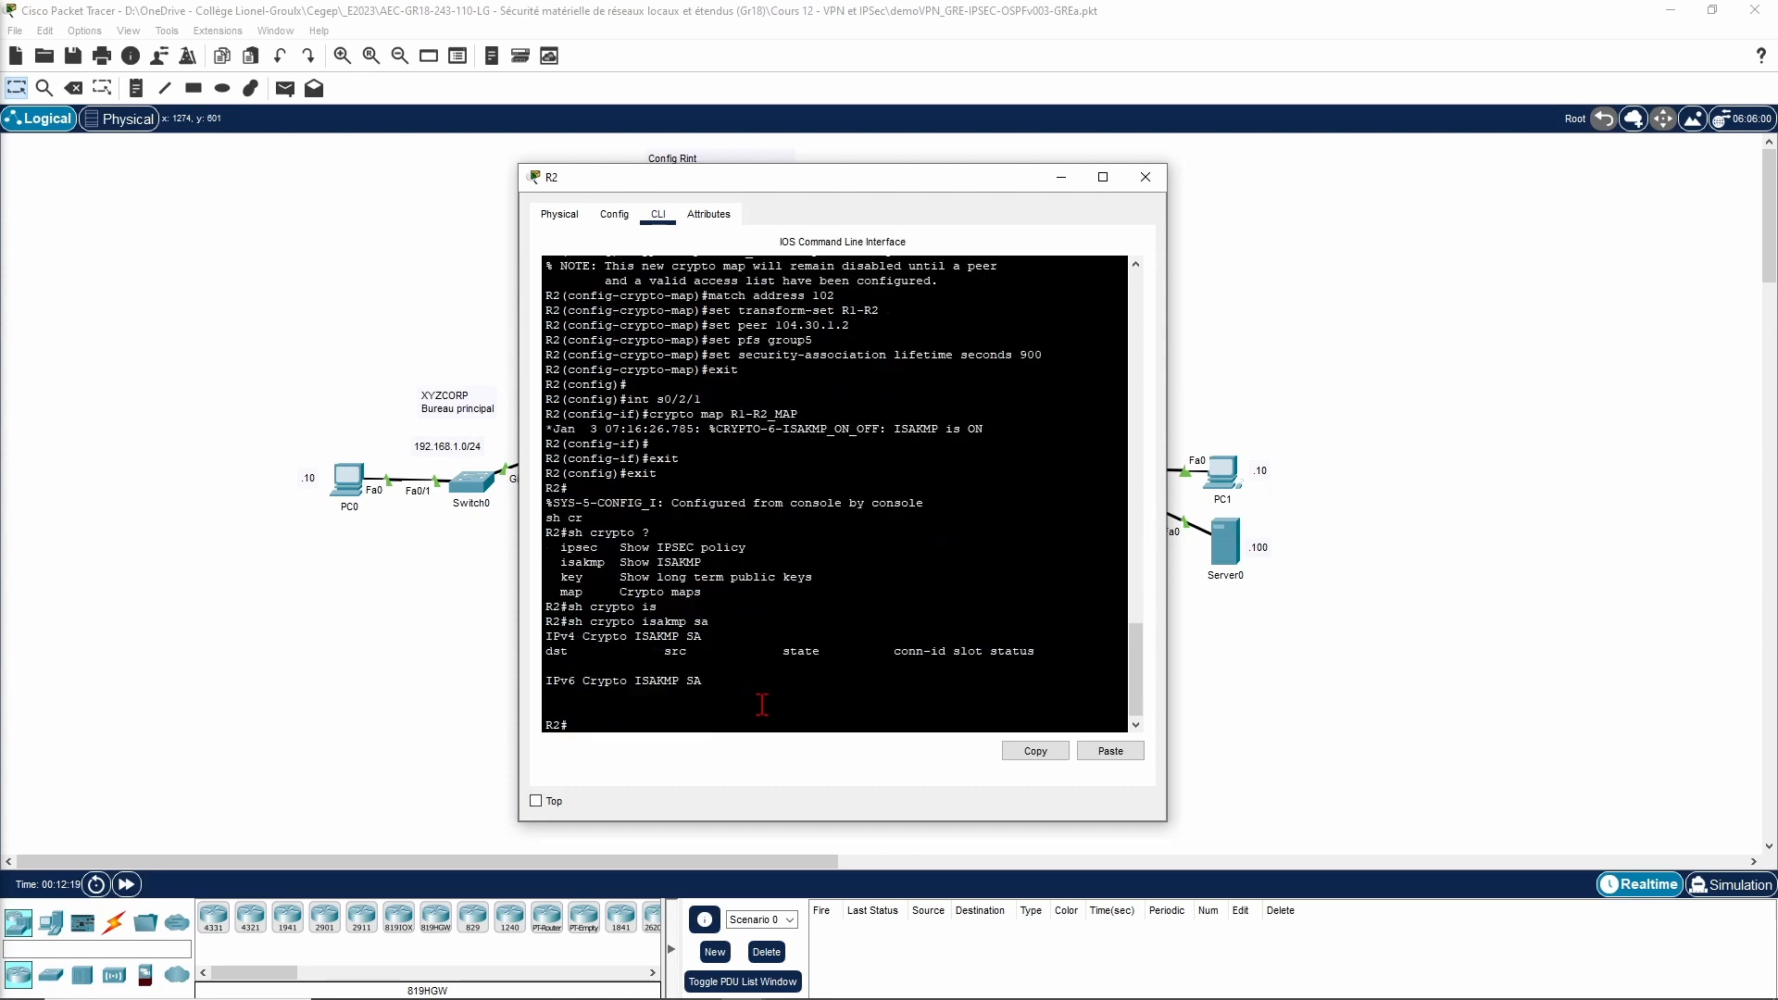
Step: Display R2's IPsec security associations with sh crypto ipsec sa and review the full output
key("Up")
type("p")
key("Tab")
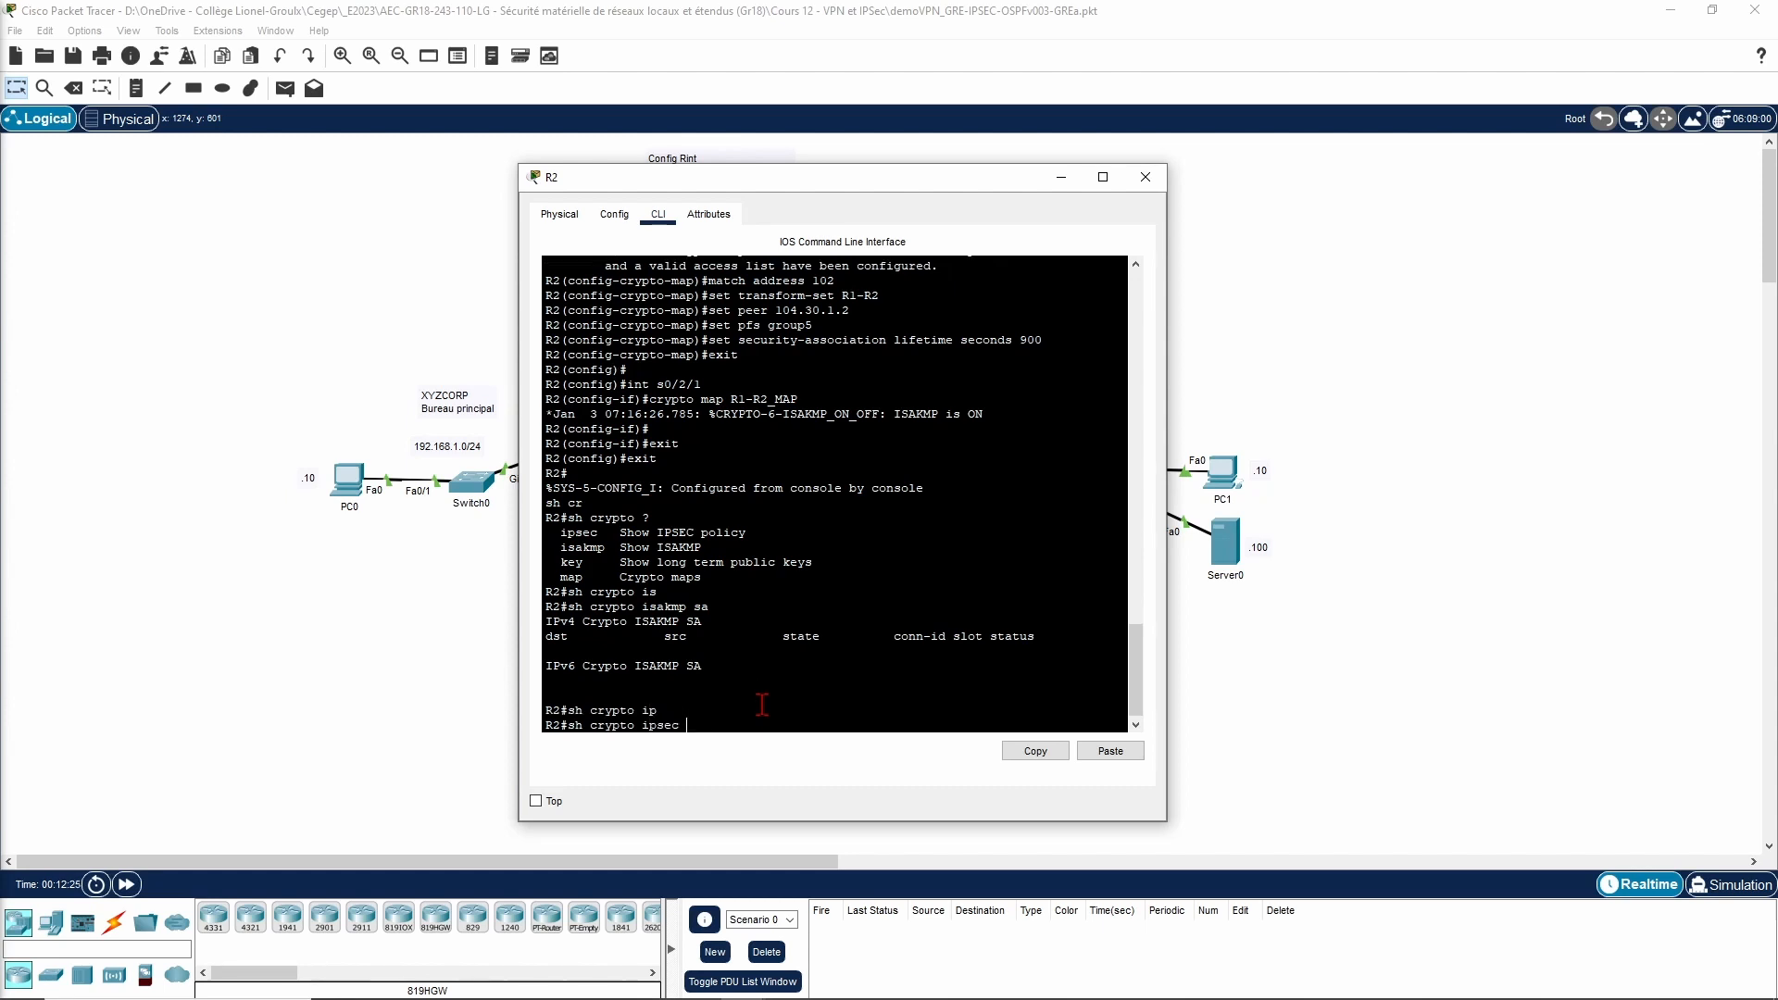
type("sa")
key("Return")
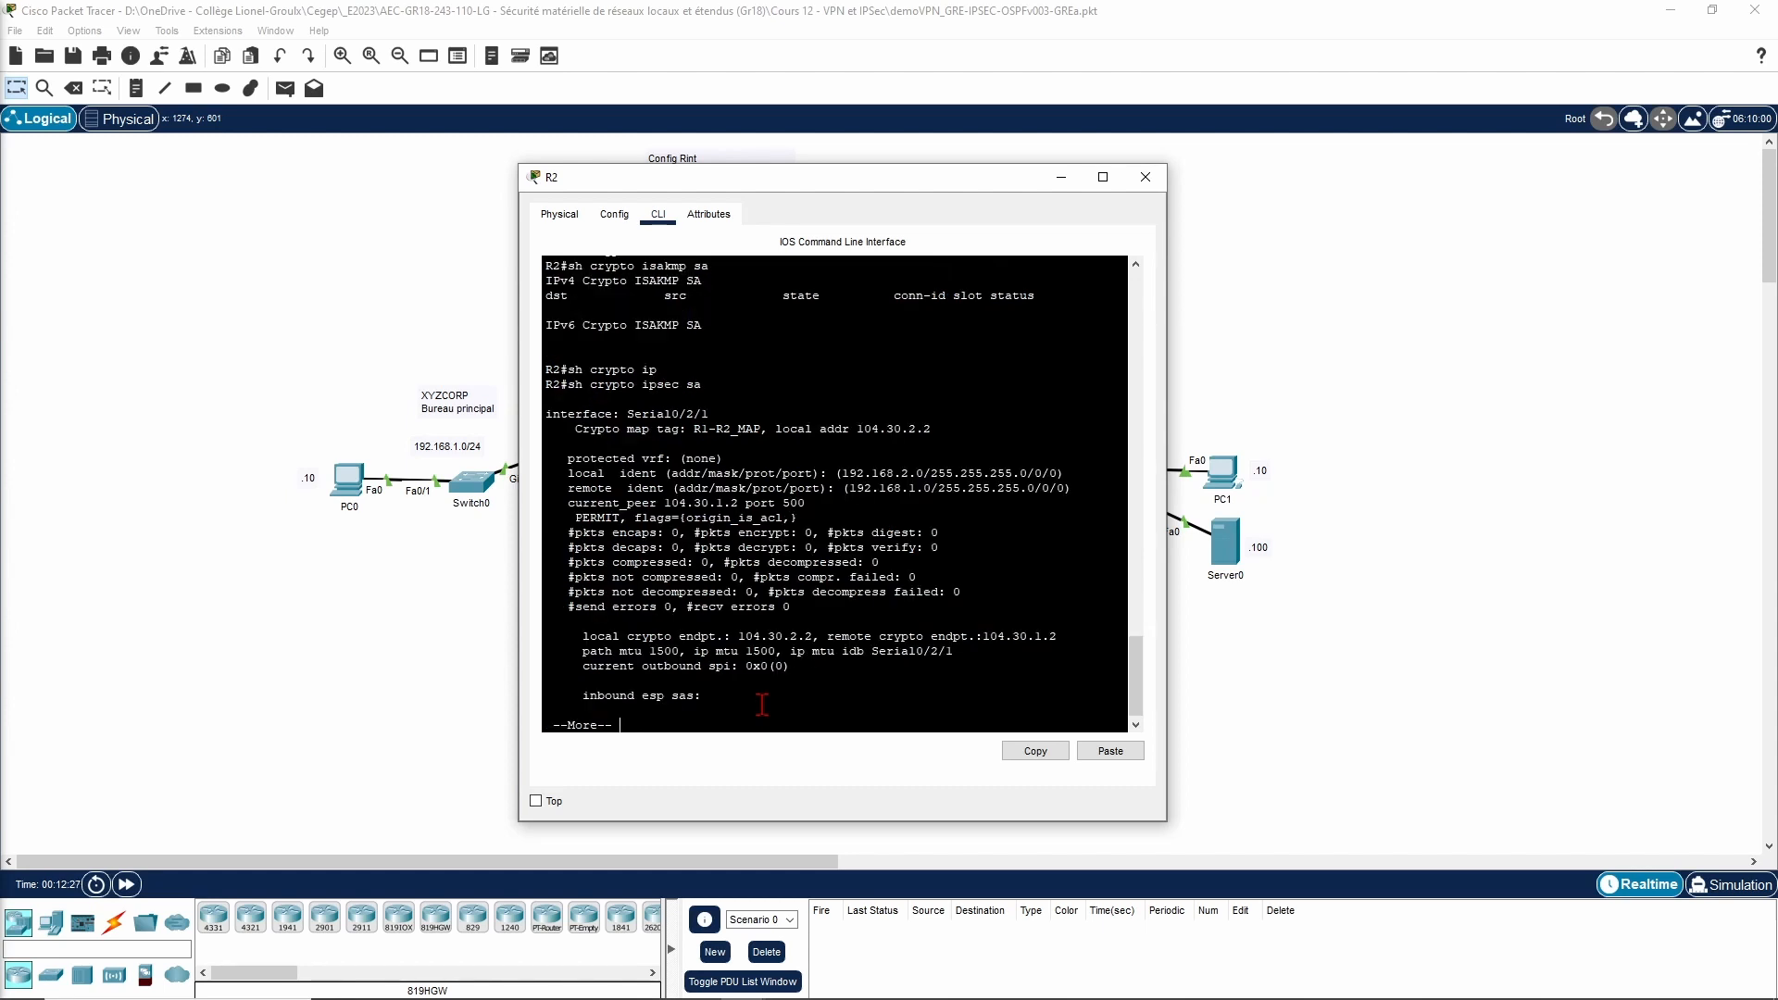
key("space")
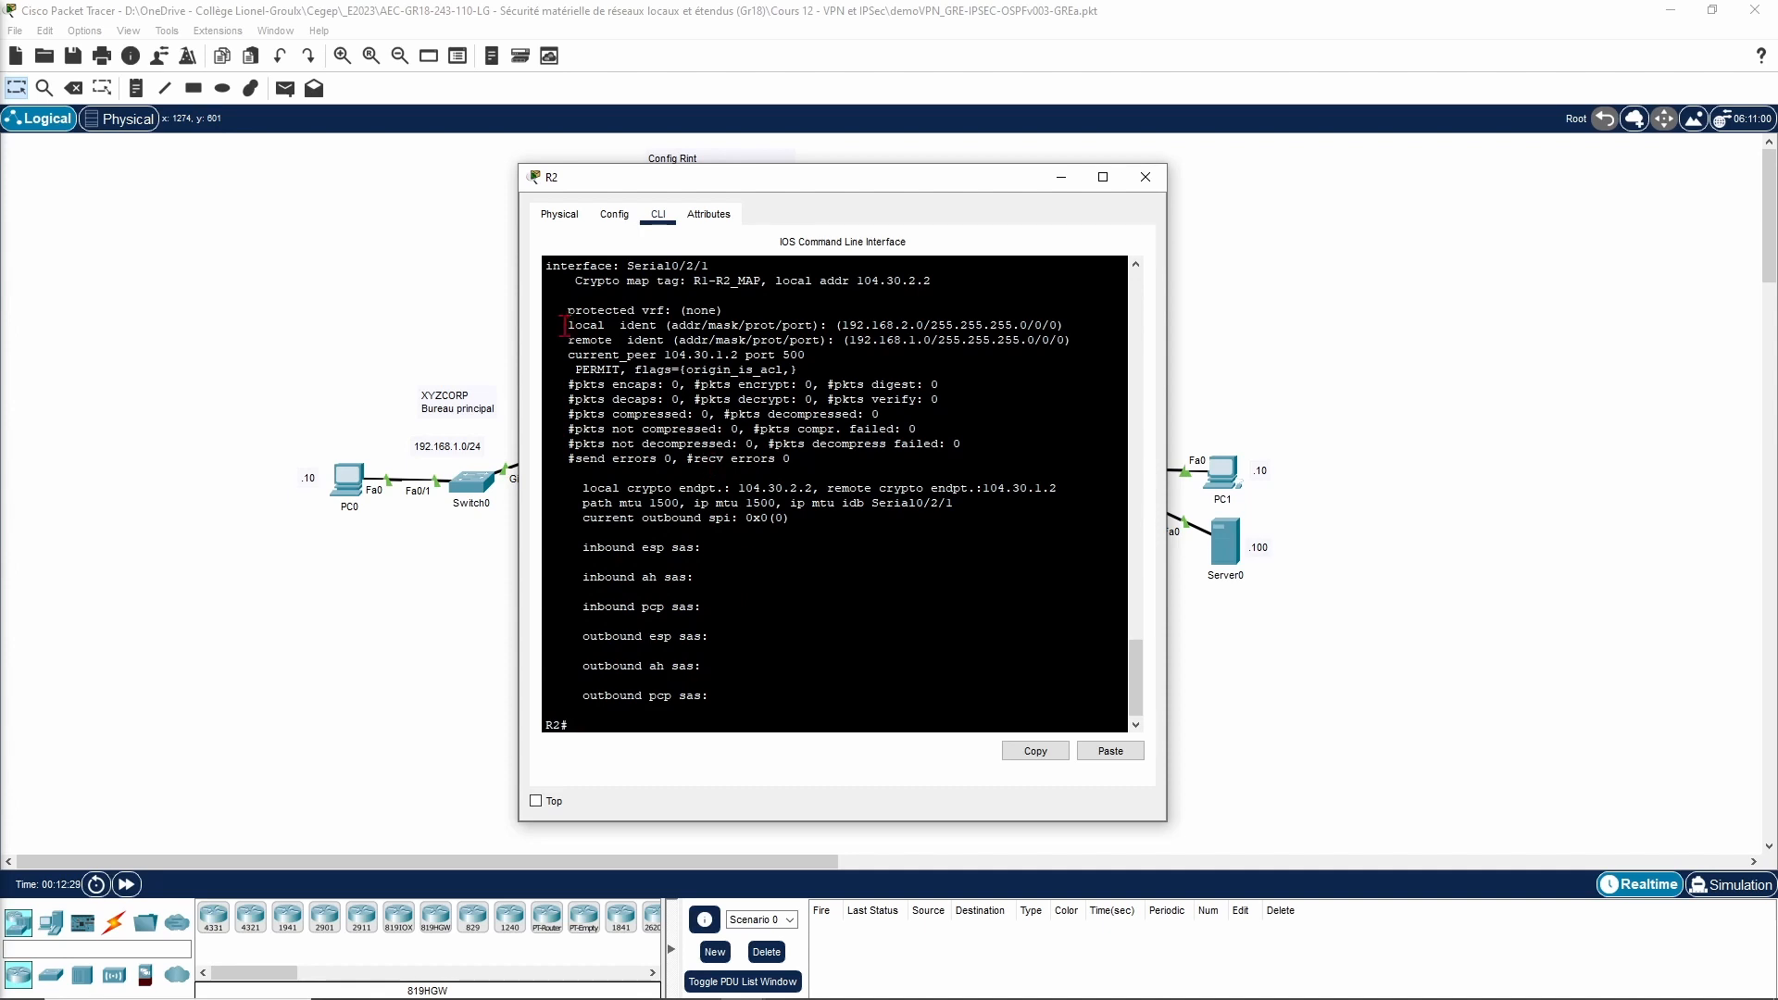
scroll(737, 431, "up", 1)
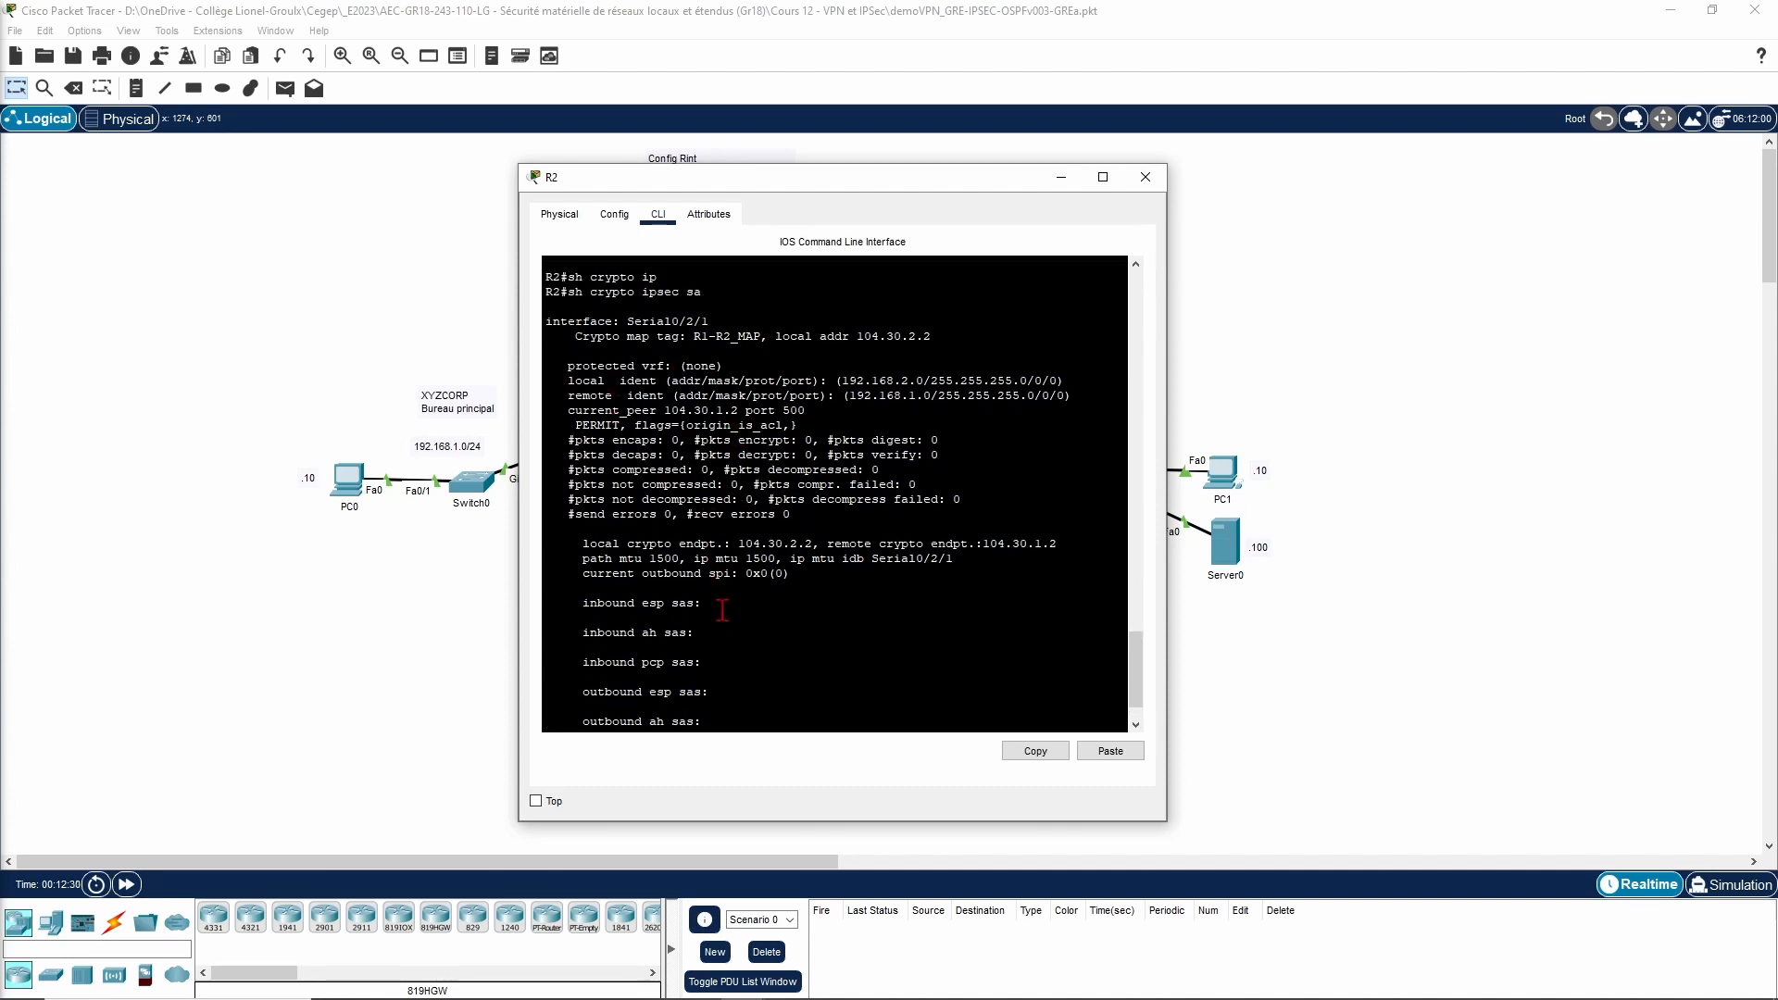
scroll(738, 637, "down", 1)
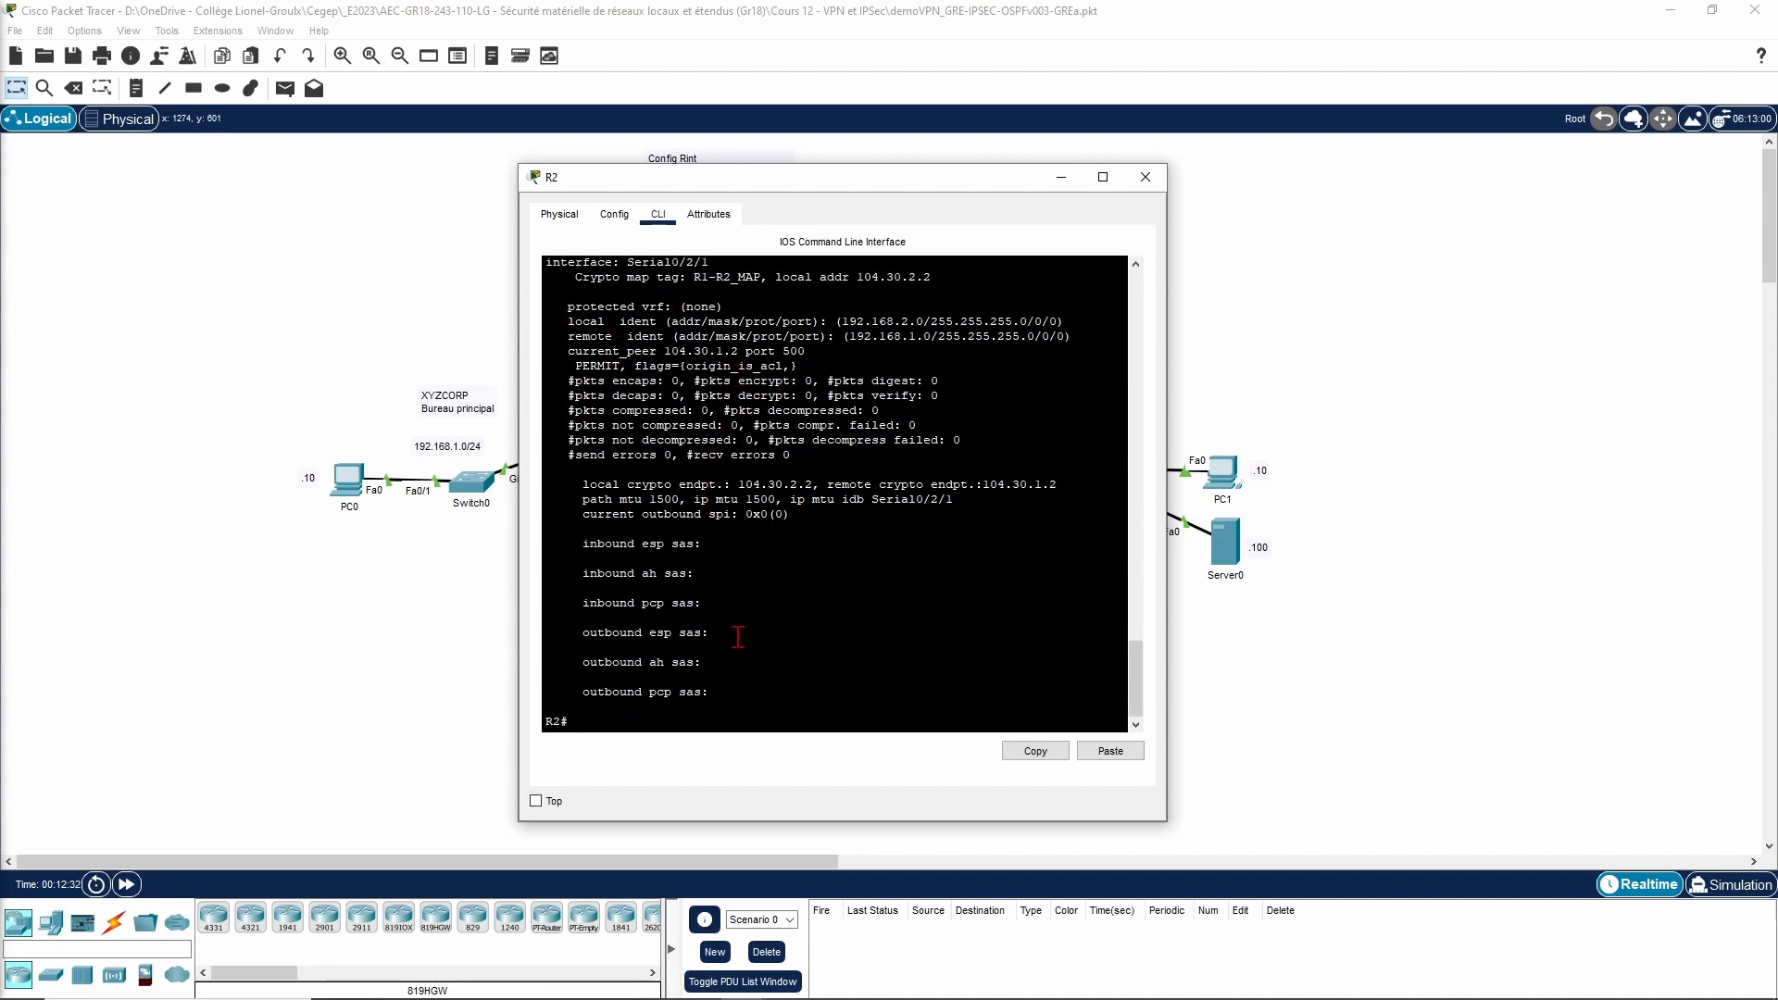
scroll(713, 519, "up", 4)
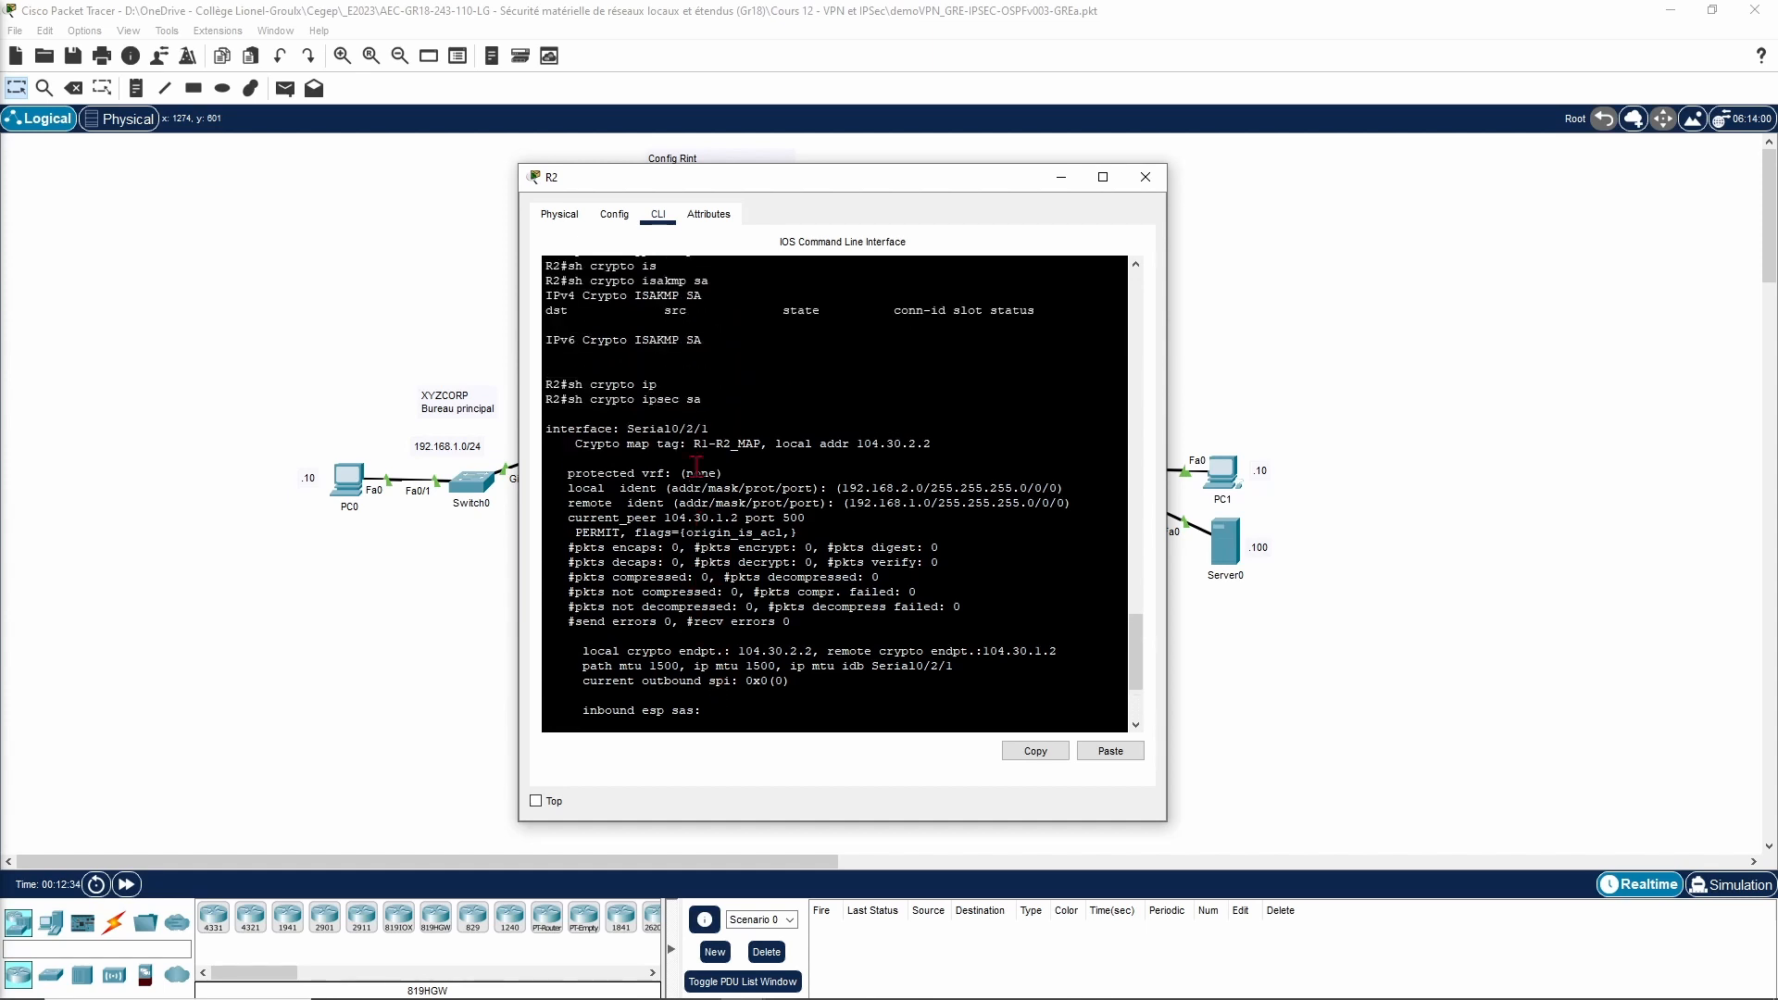
scroll(721, 524, "down", 4)
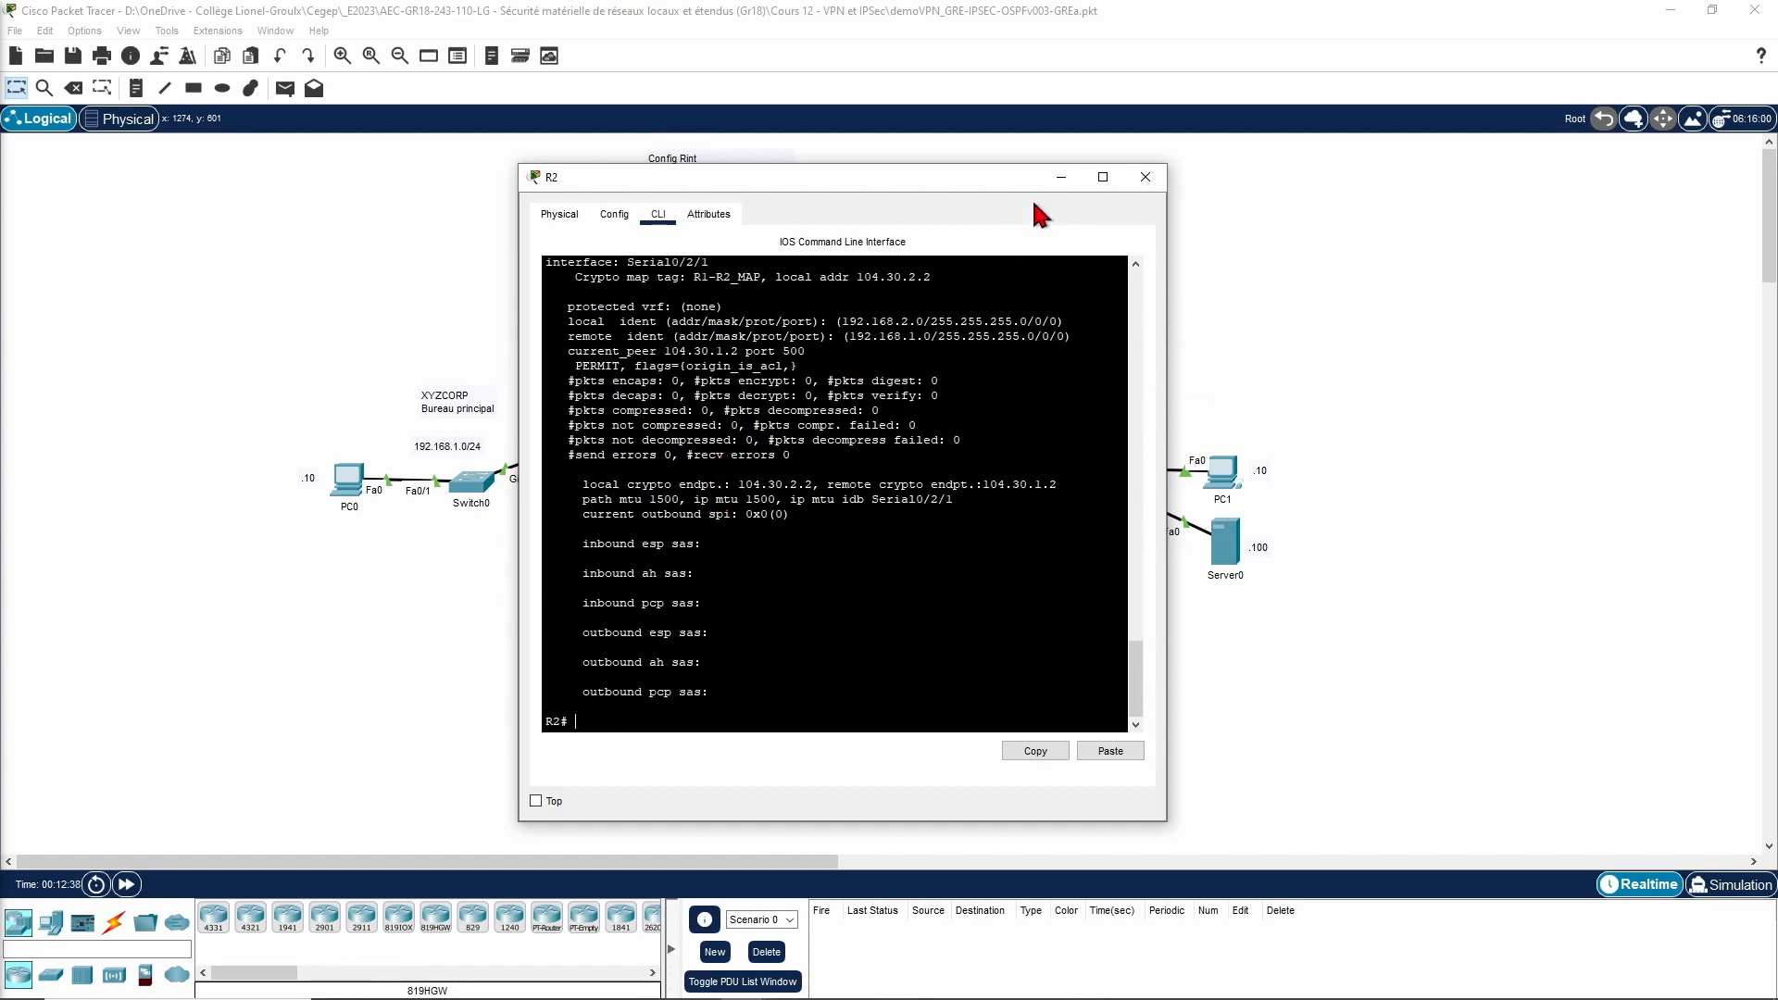
left_click(1061, 178)
left_click(326, 493)
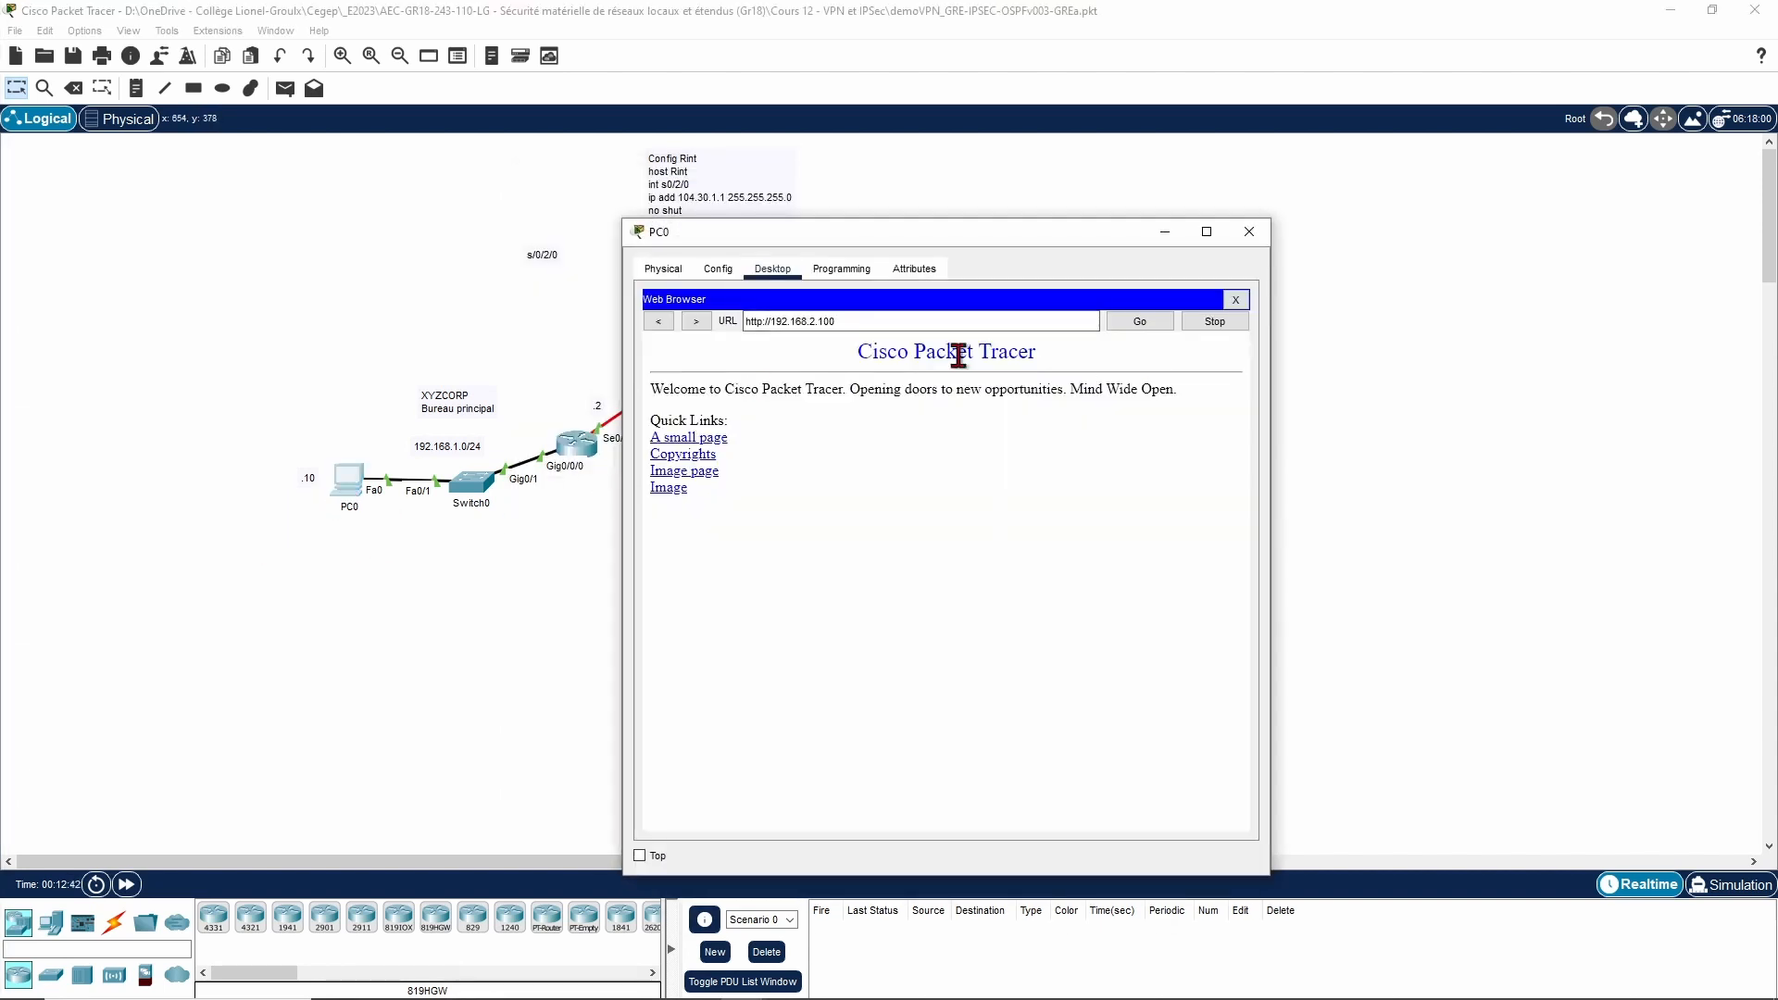
left_click(746, 320)
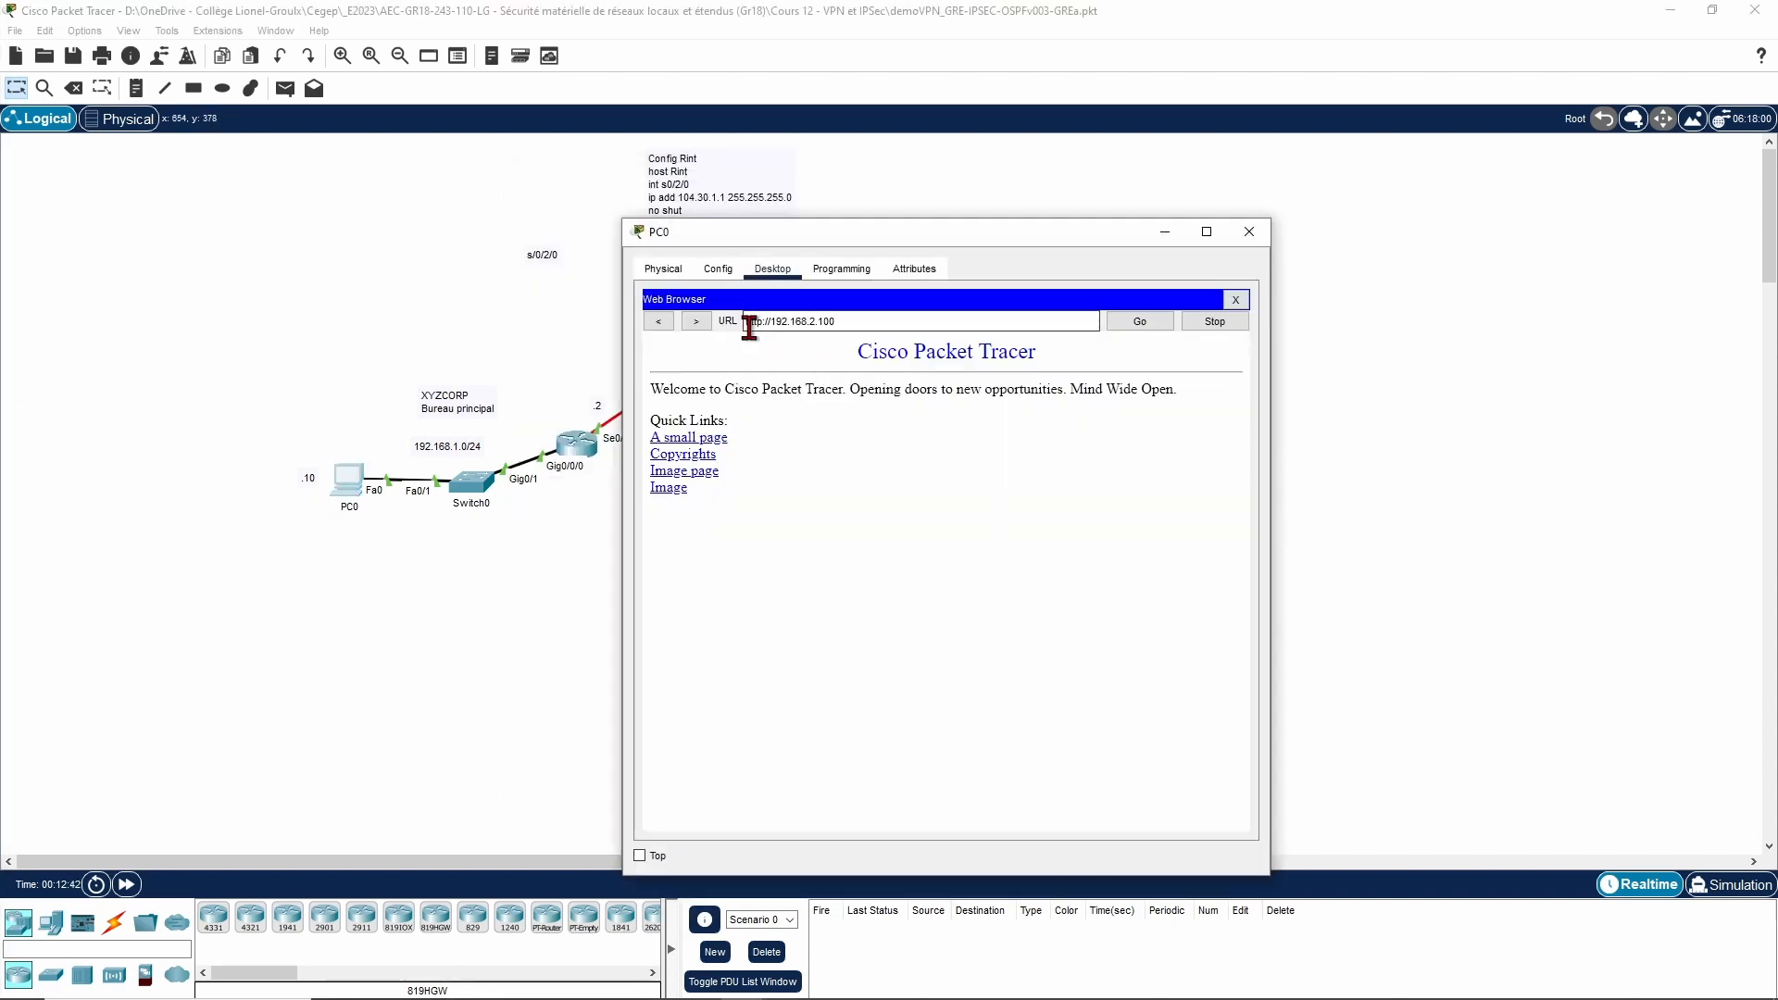
left_click(1151, 328)
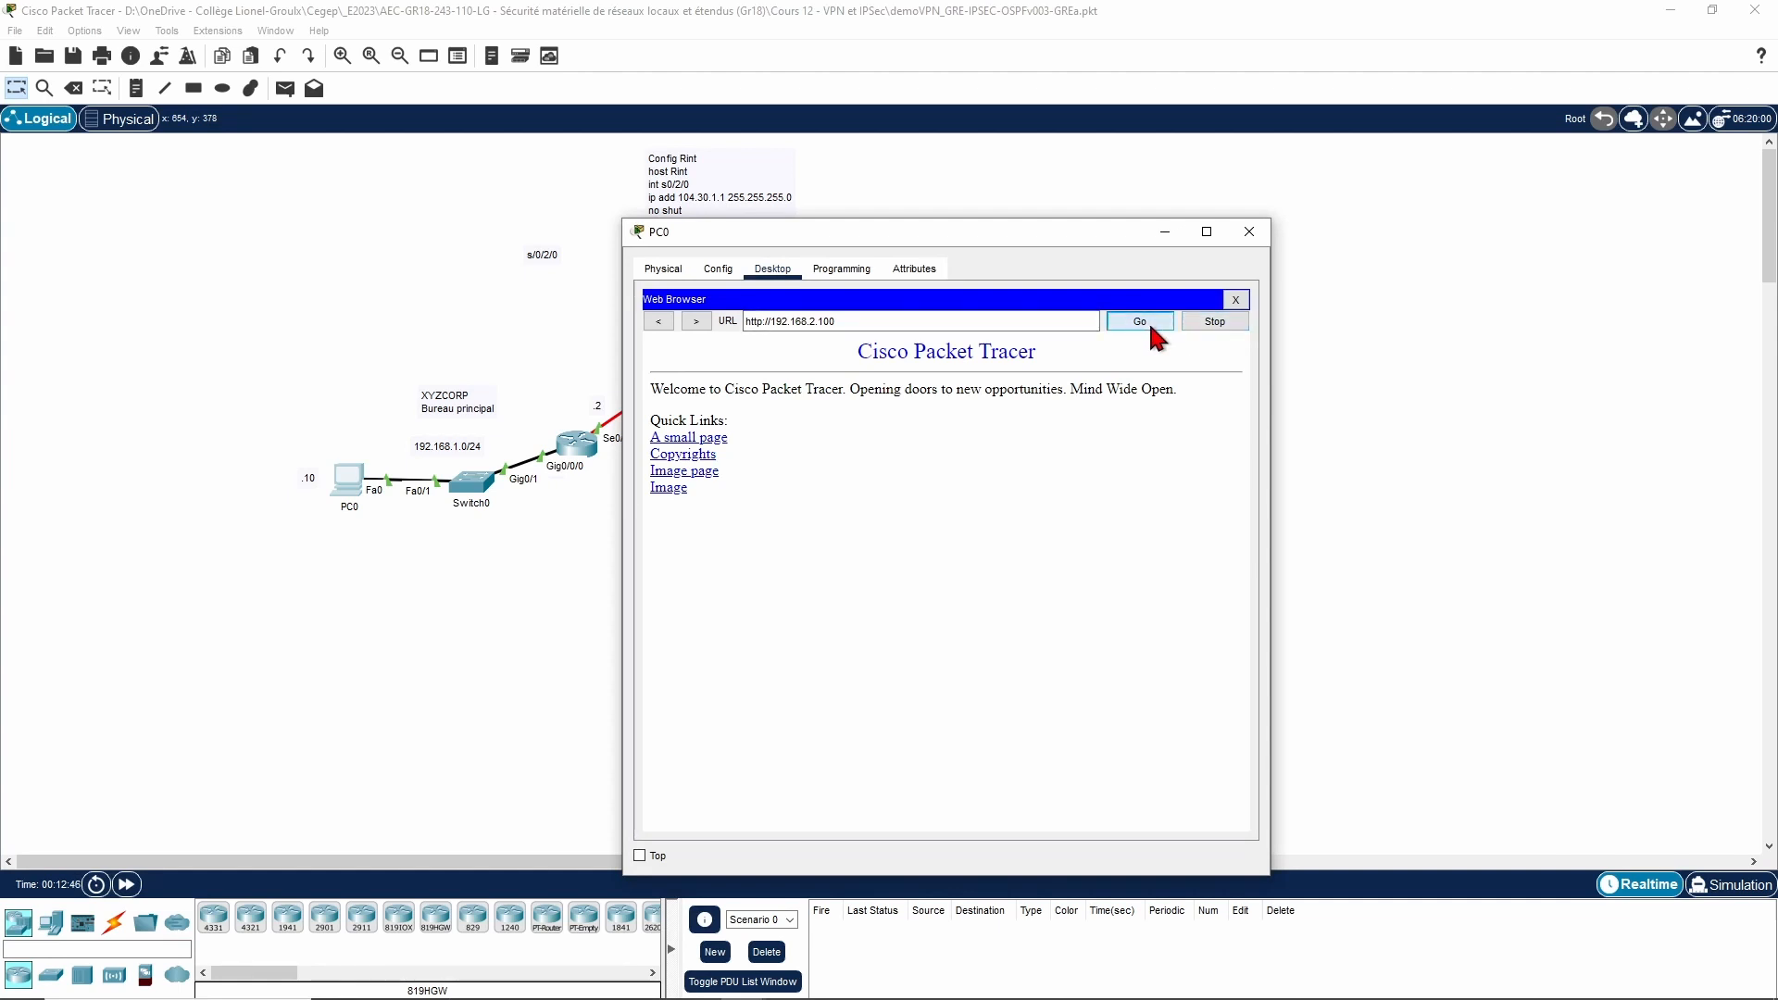
left_click(1166, 232)
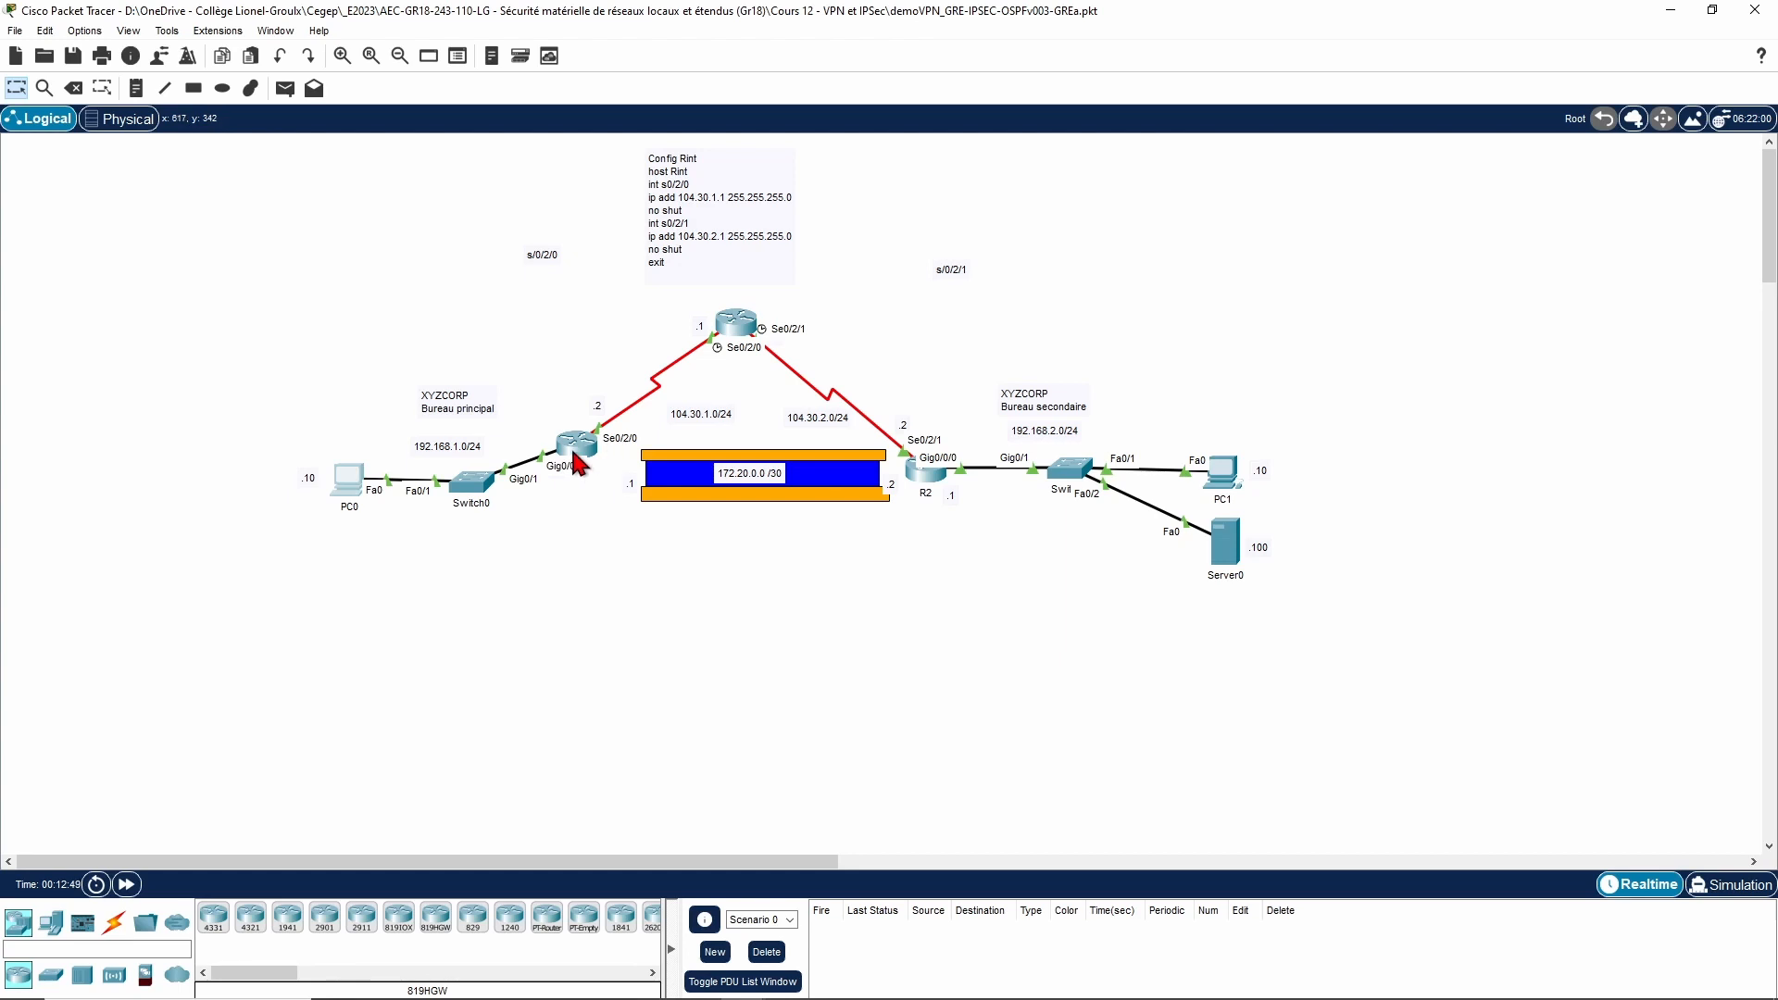
Step: Display R2's IPsec security associations again and compare the packet counters with the previous output
mouse_move(573, 453)
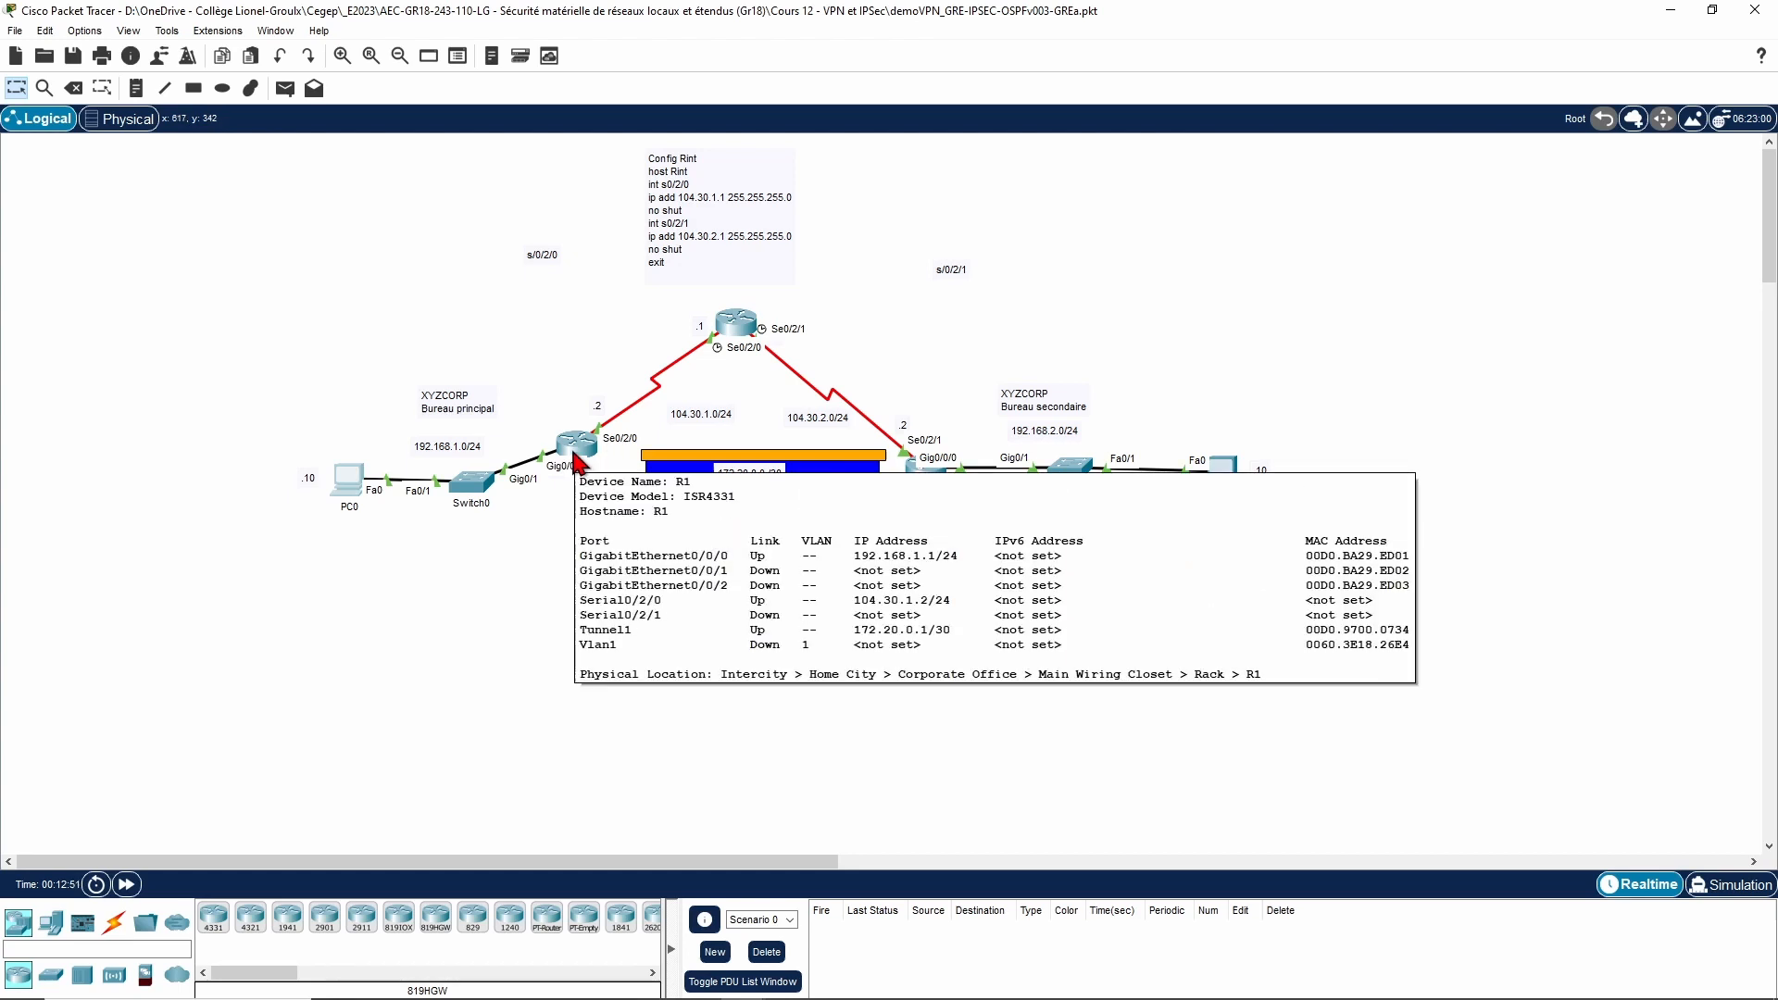
left_click(574, 444)
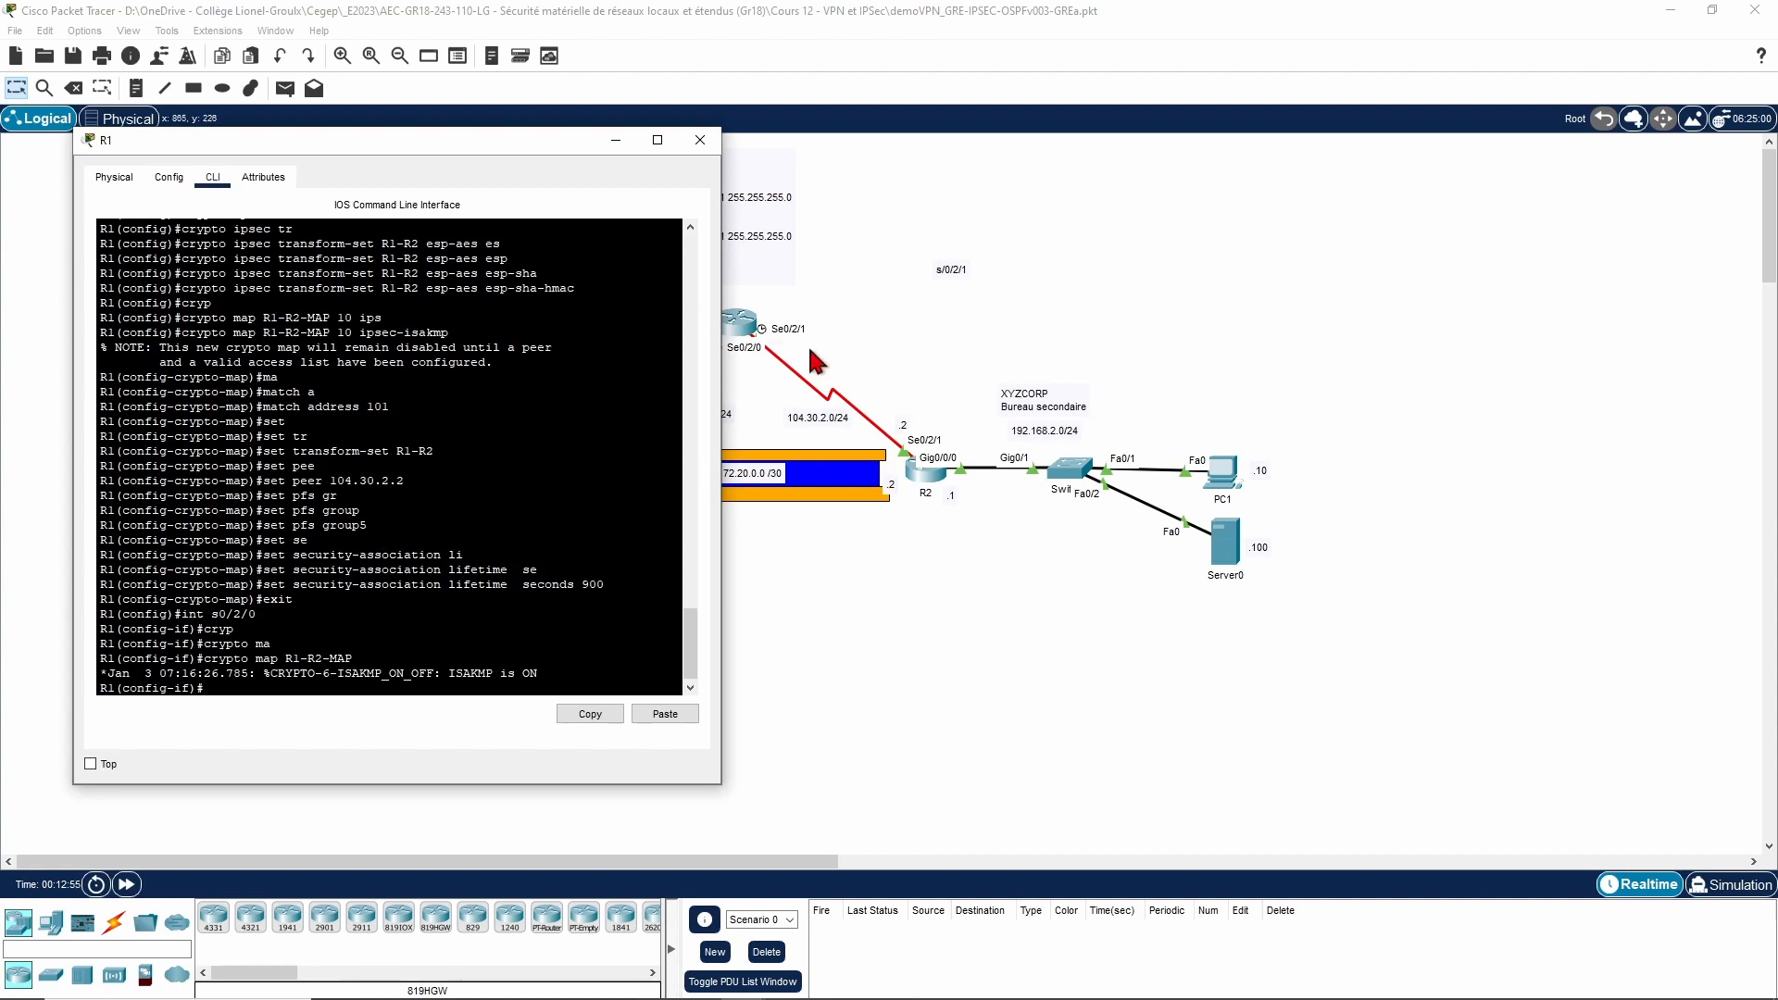
left_click(923, 474)
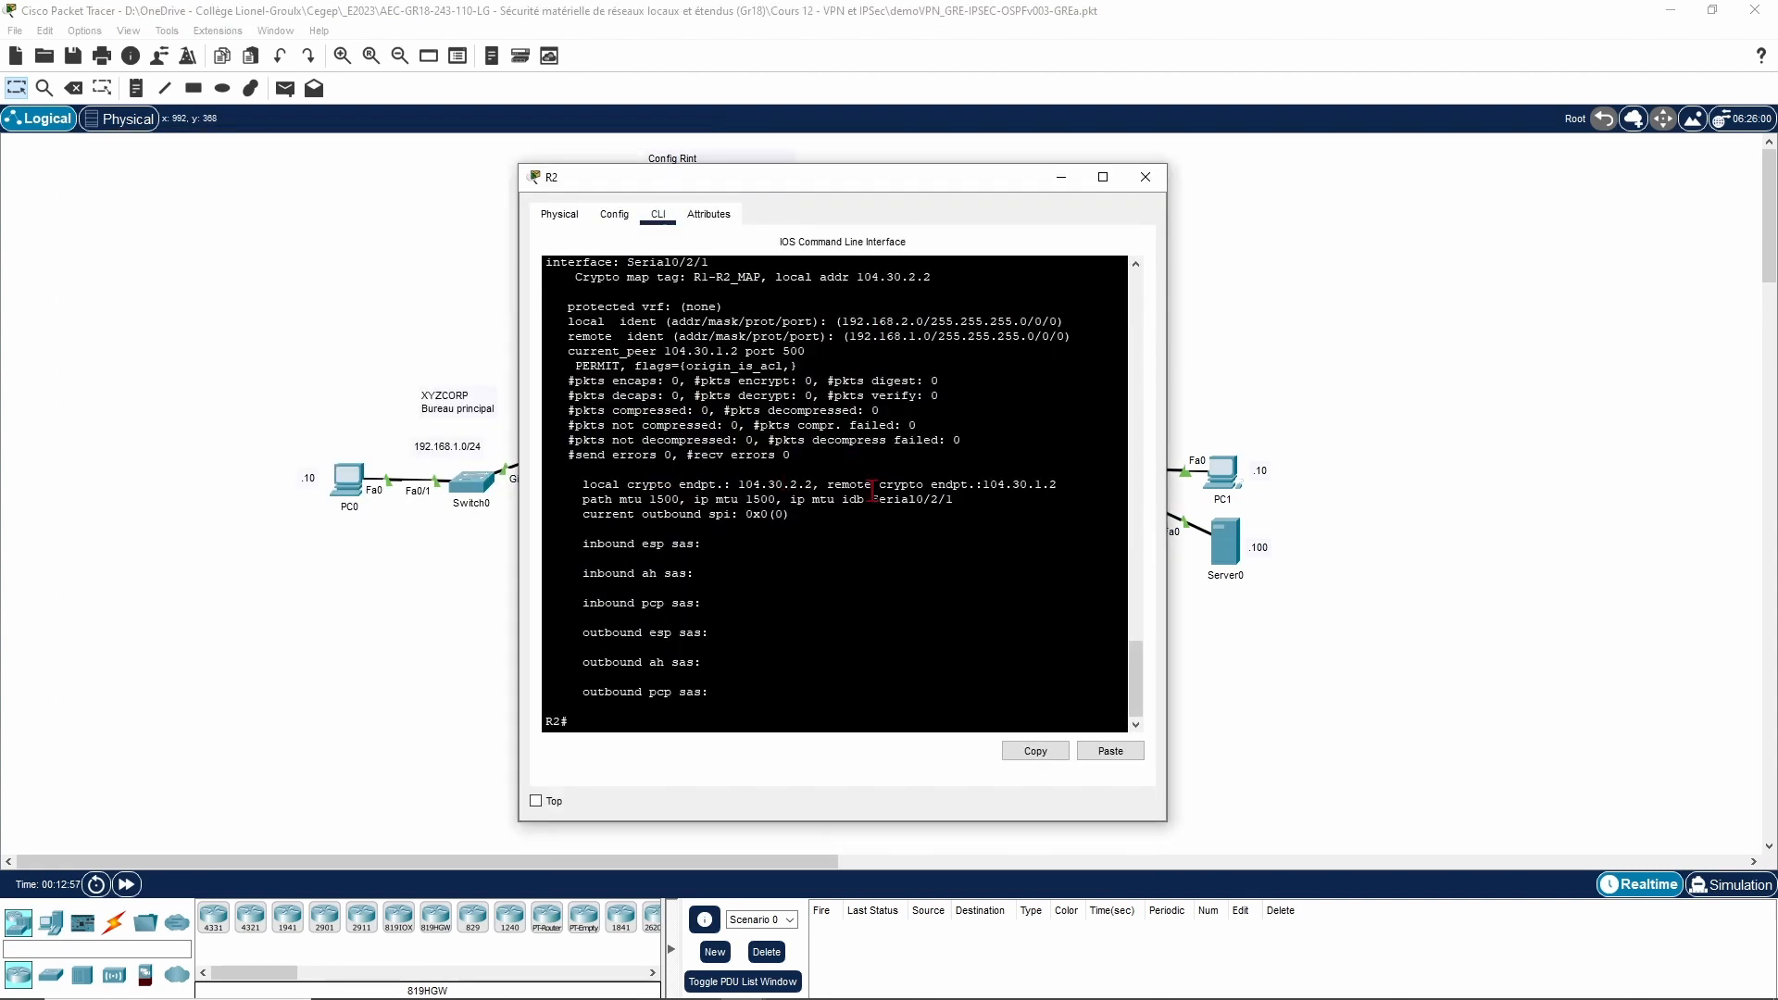
key("Up")
key("Return")
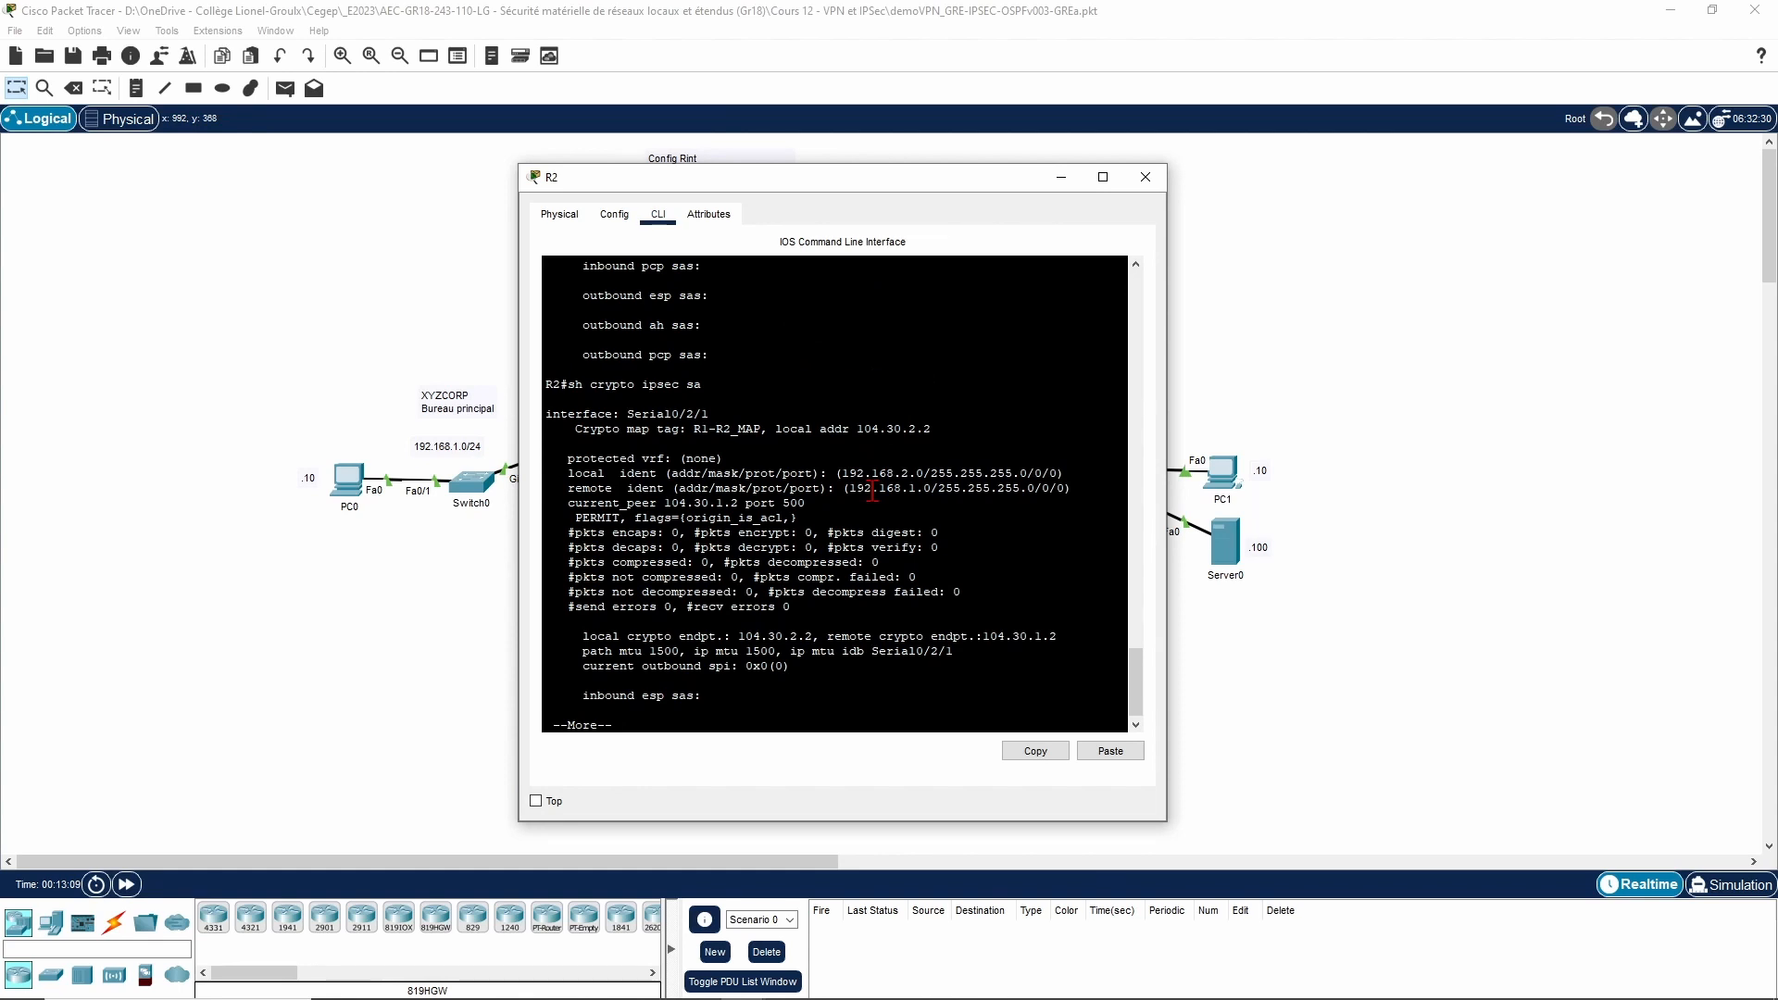
key("q")
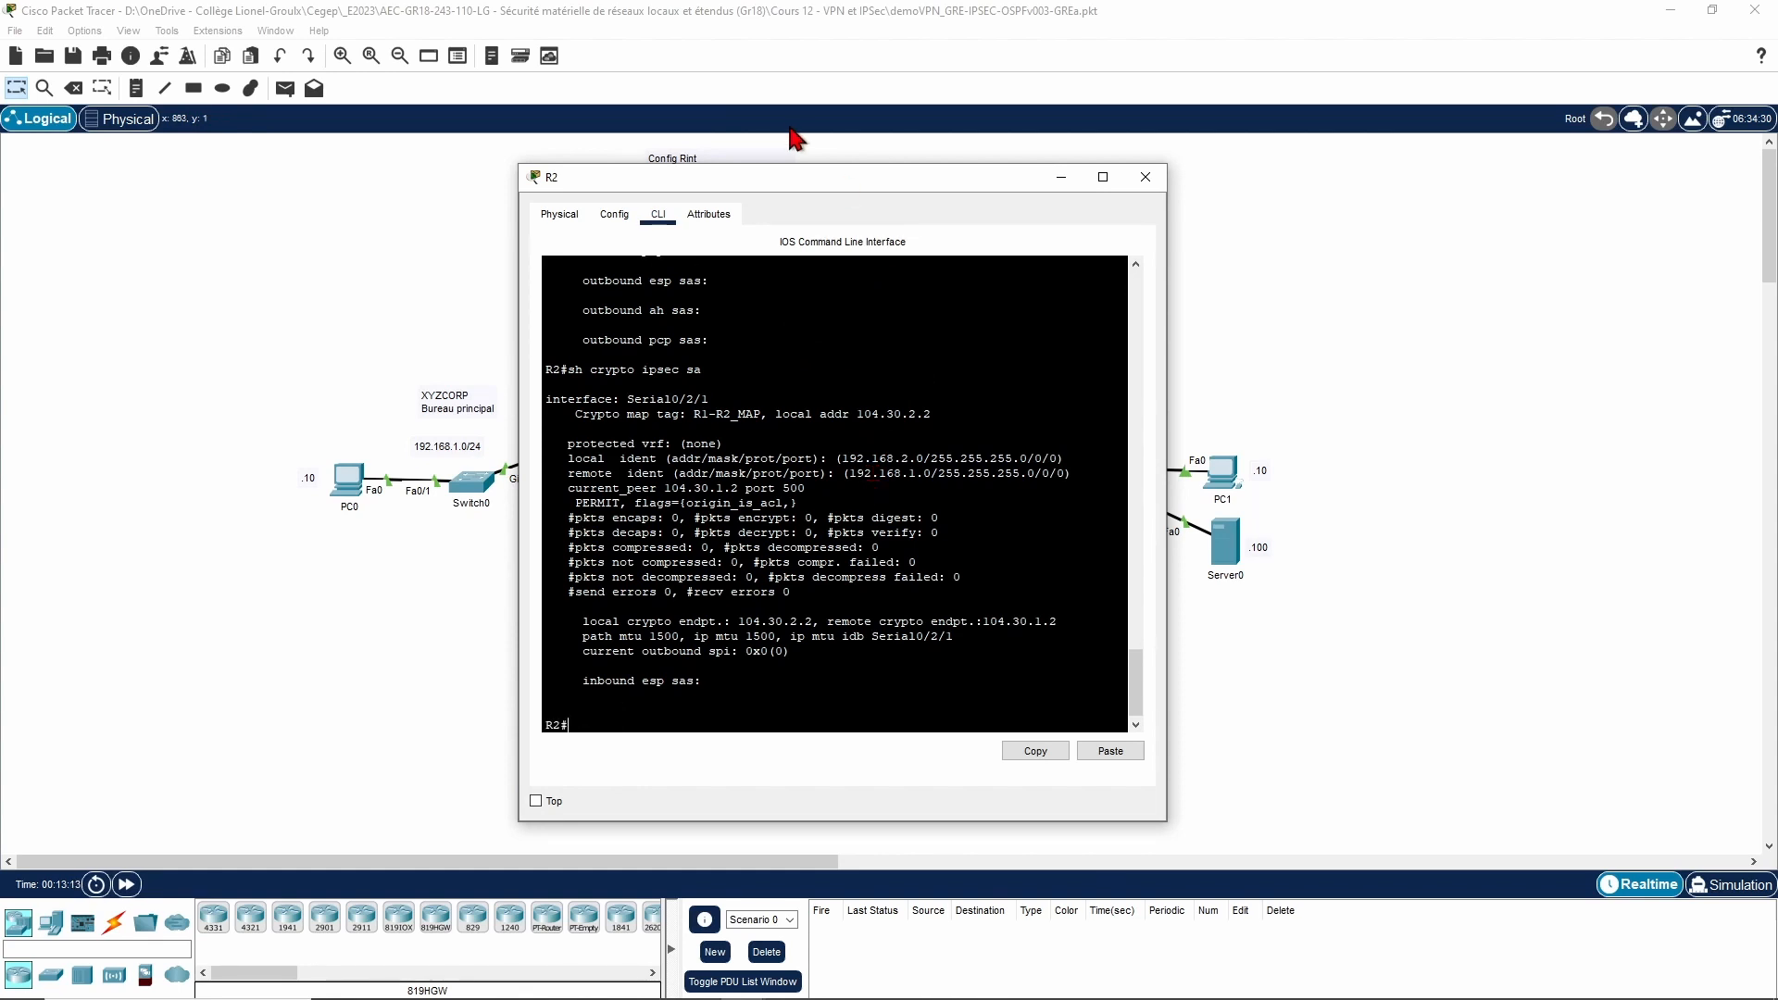
left_click_drag(860, 181, 1222, 157)
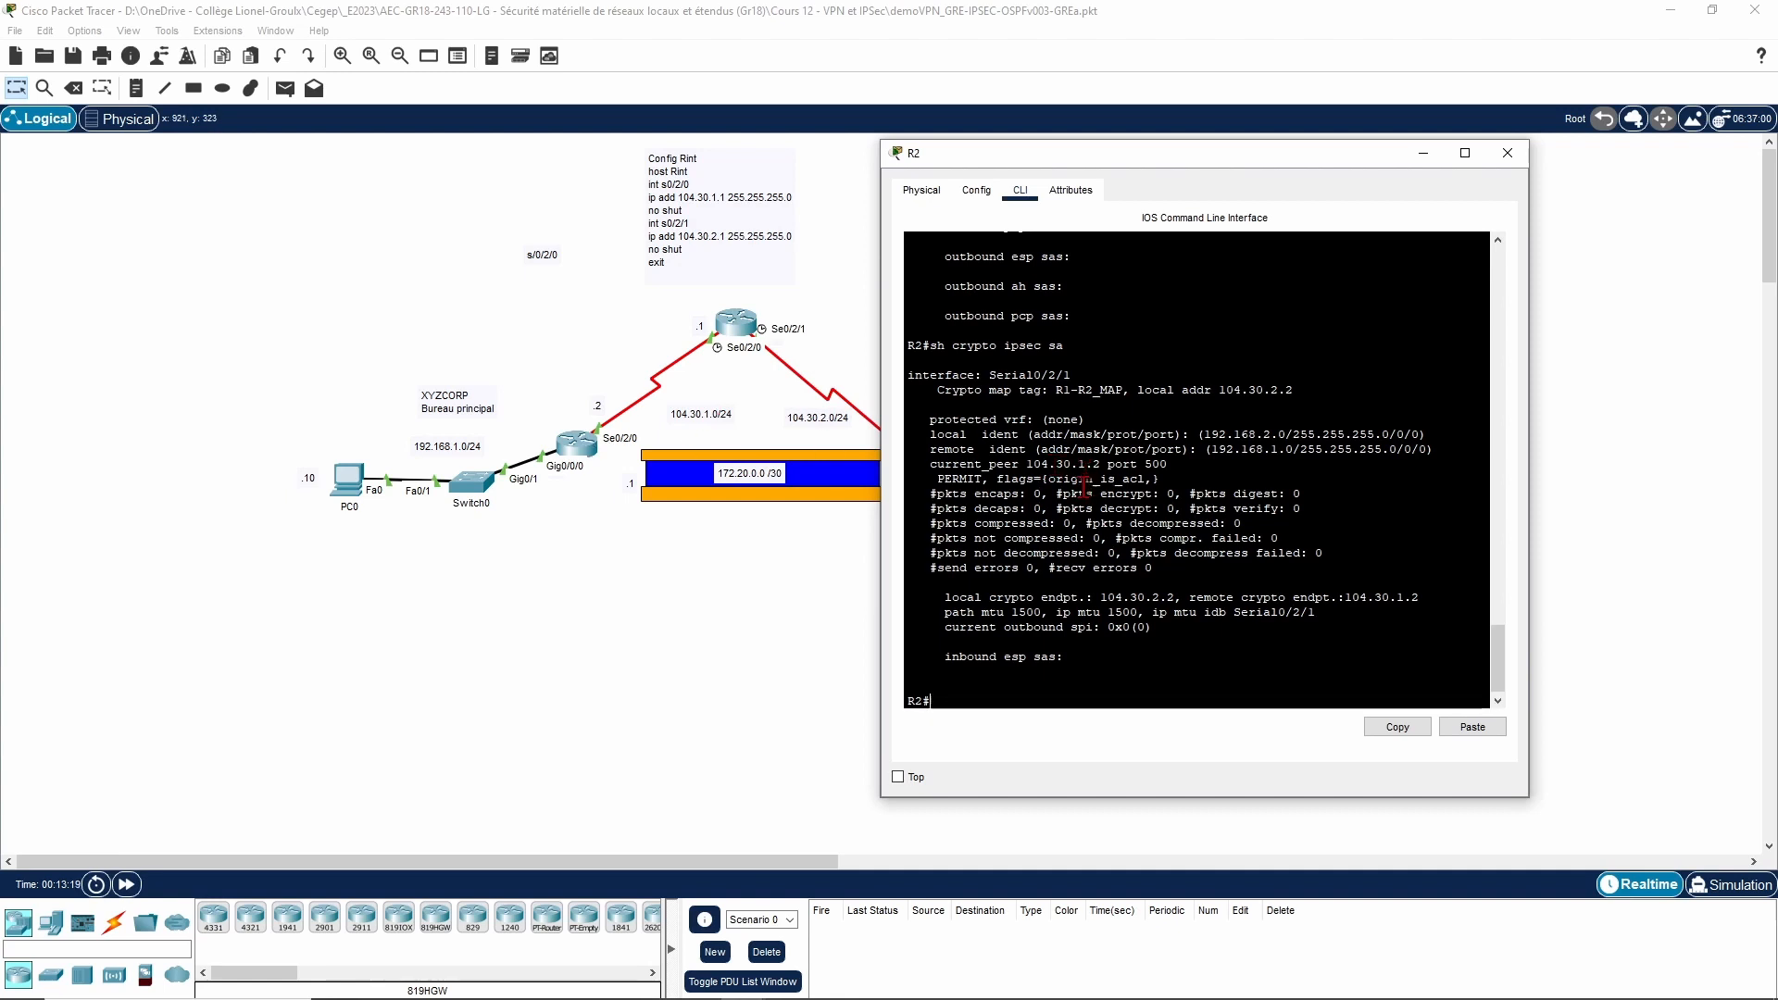
scroll(1038, 449, "up", 2)
scroll(1038, 449, "up", 3)
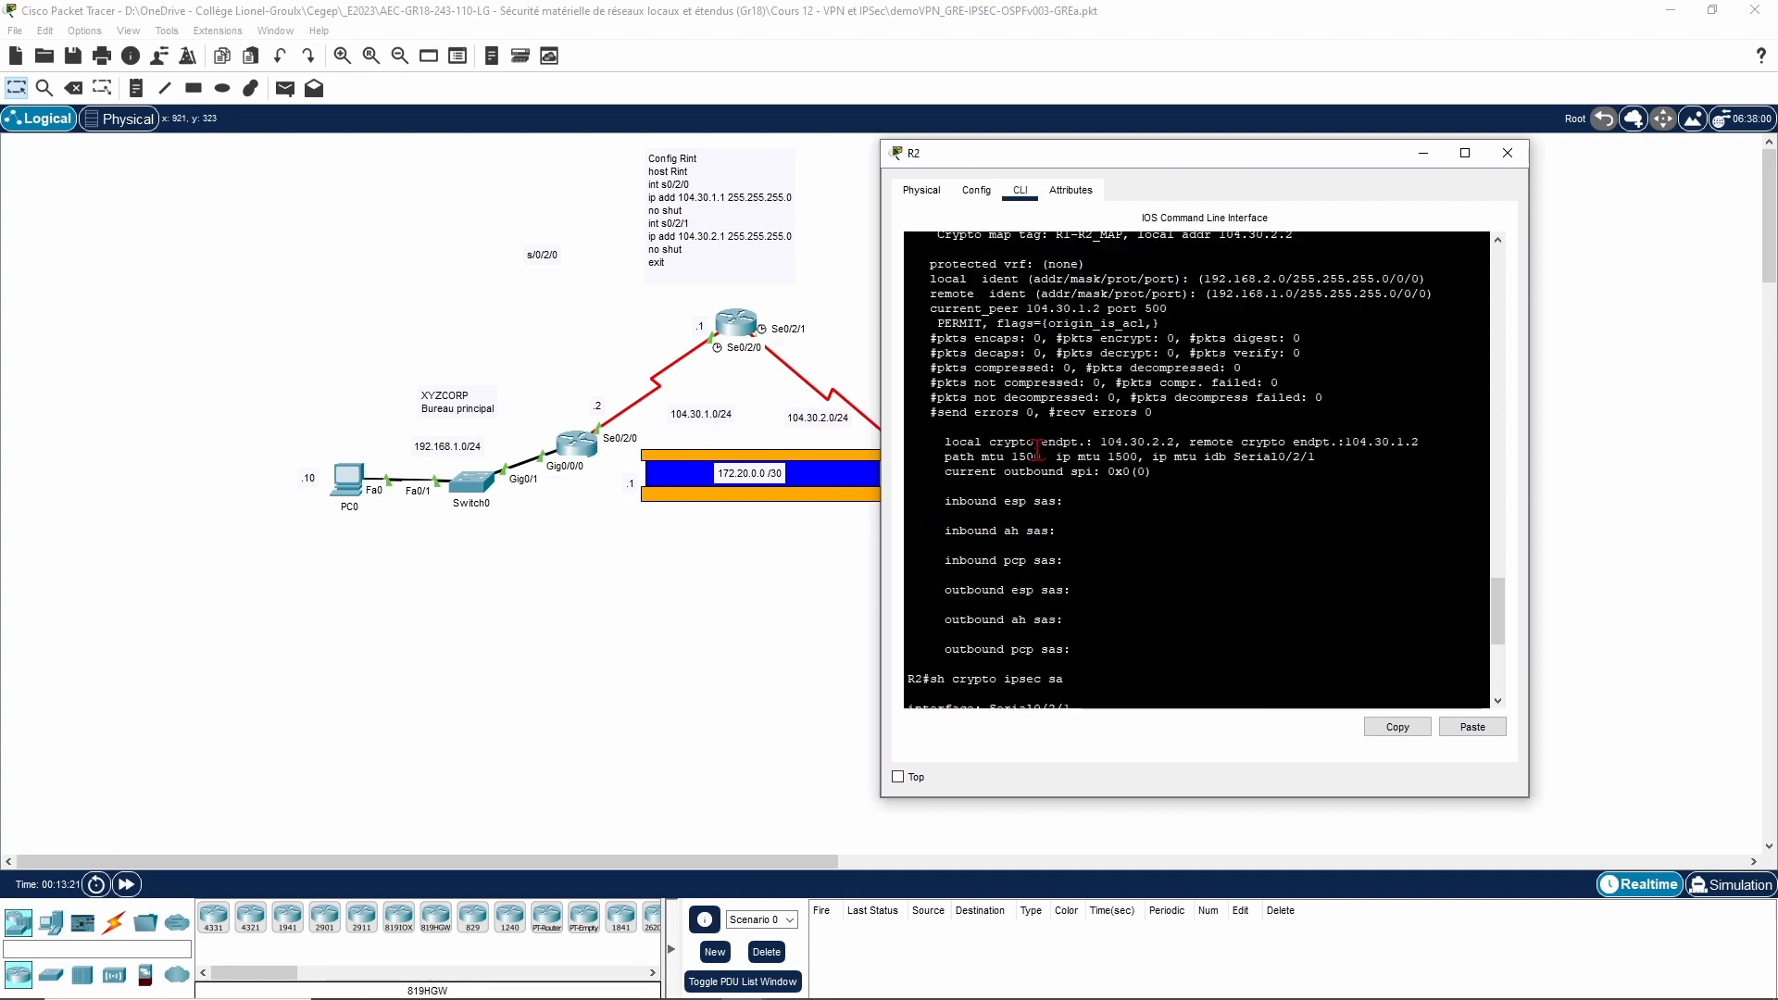
scroll(1038, 450, "down", 3)
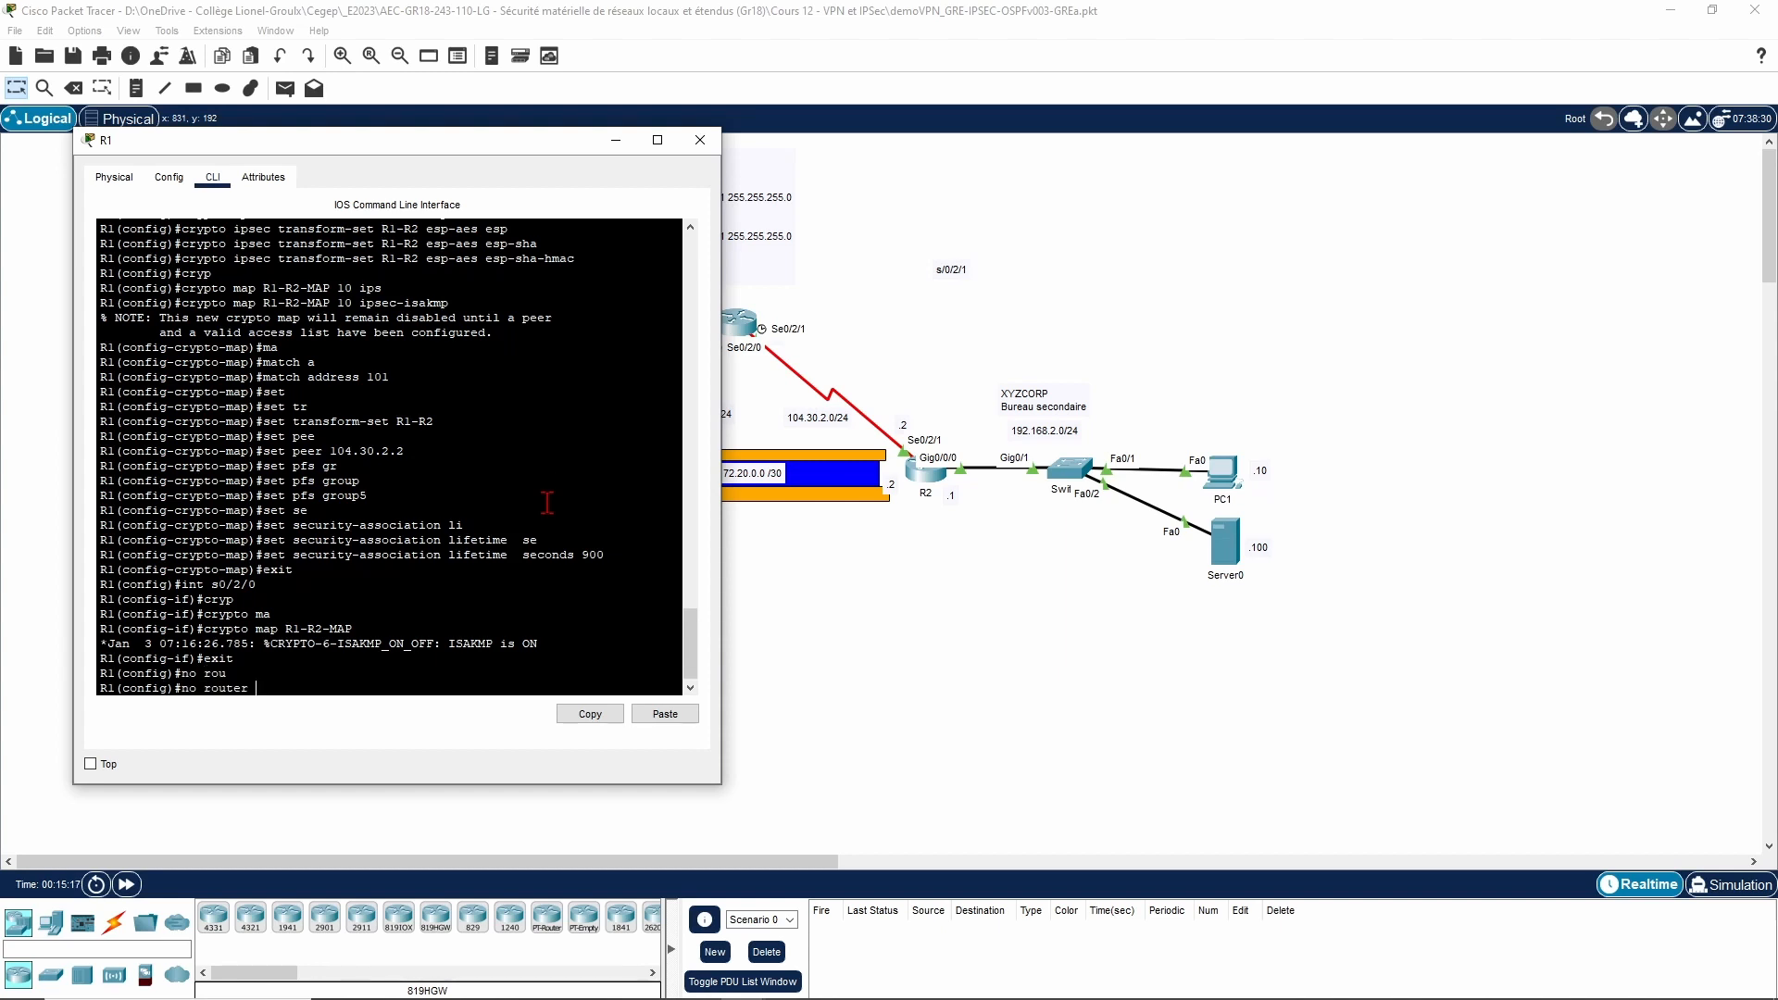
Step: Remove OSPF process 10 from R1's configuration
type("ospf")
key("Return")
key("Up")
type("10")
key("Return")
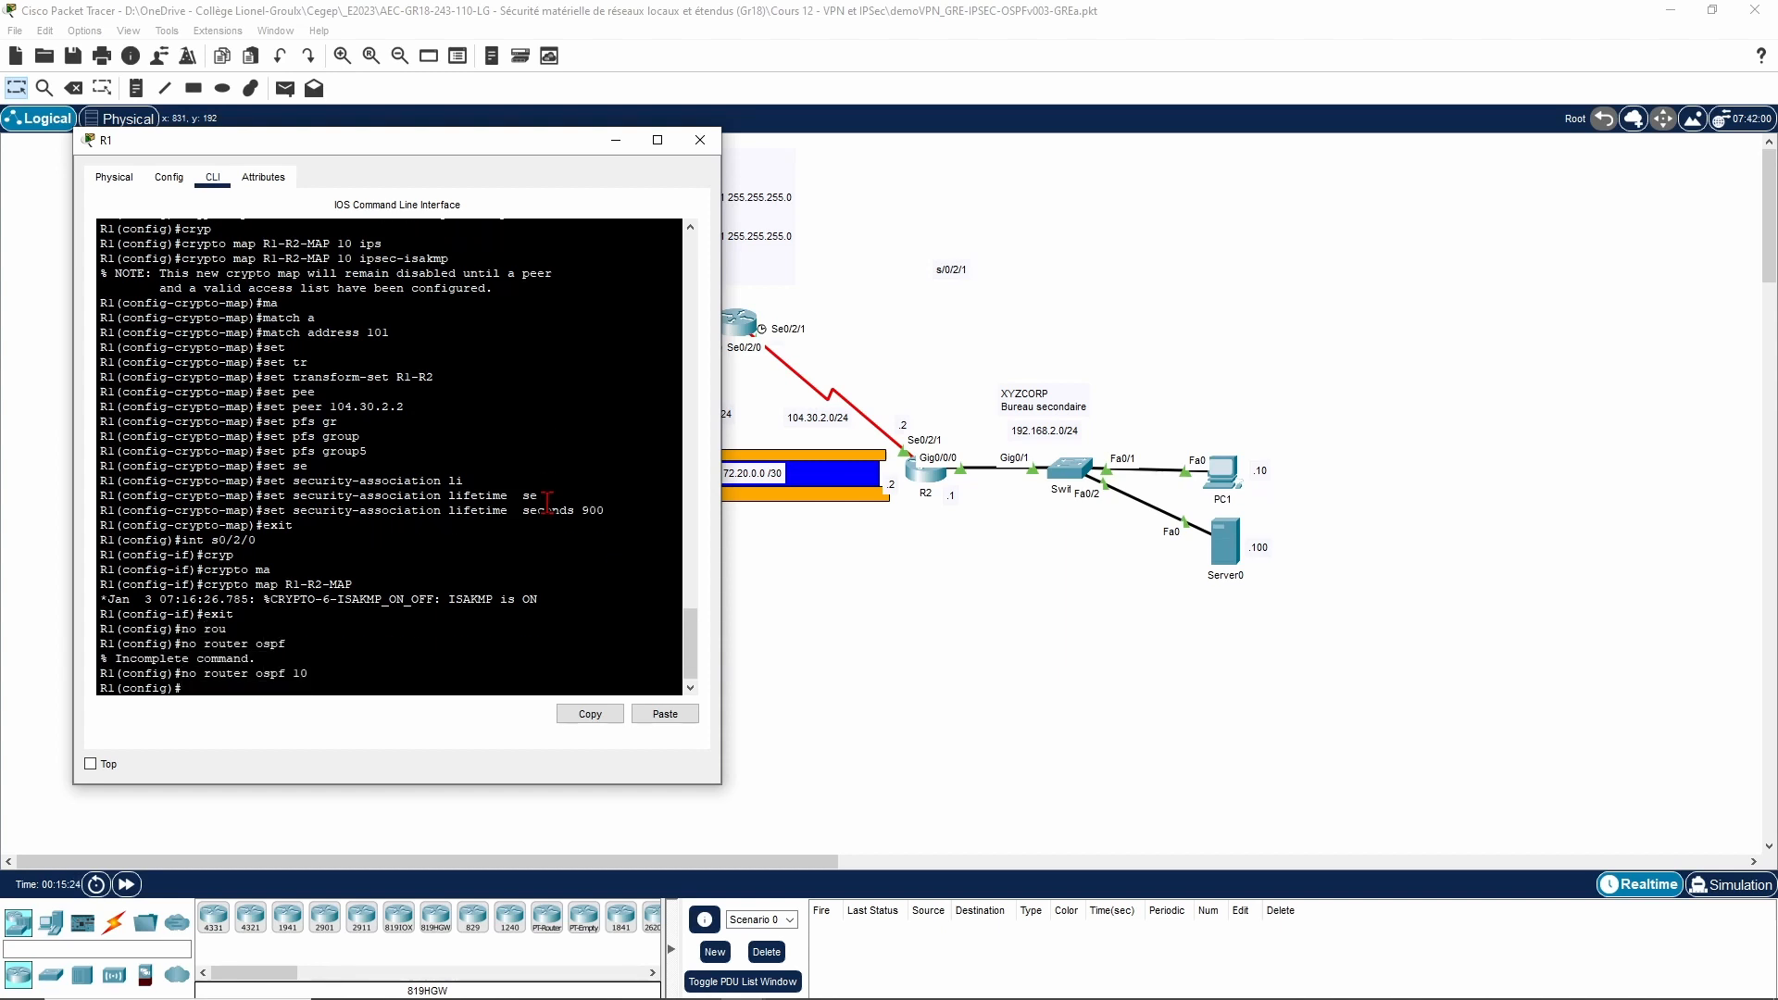
Step: Enter R2's global configuration mode and remove its OSPF process 10
left_click(922, 477)
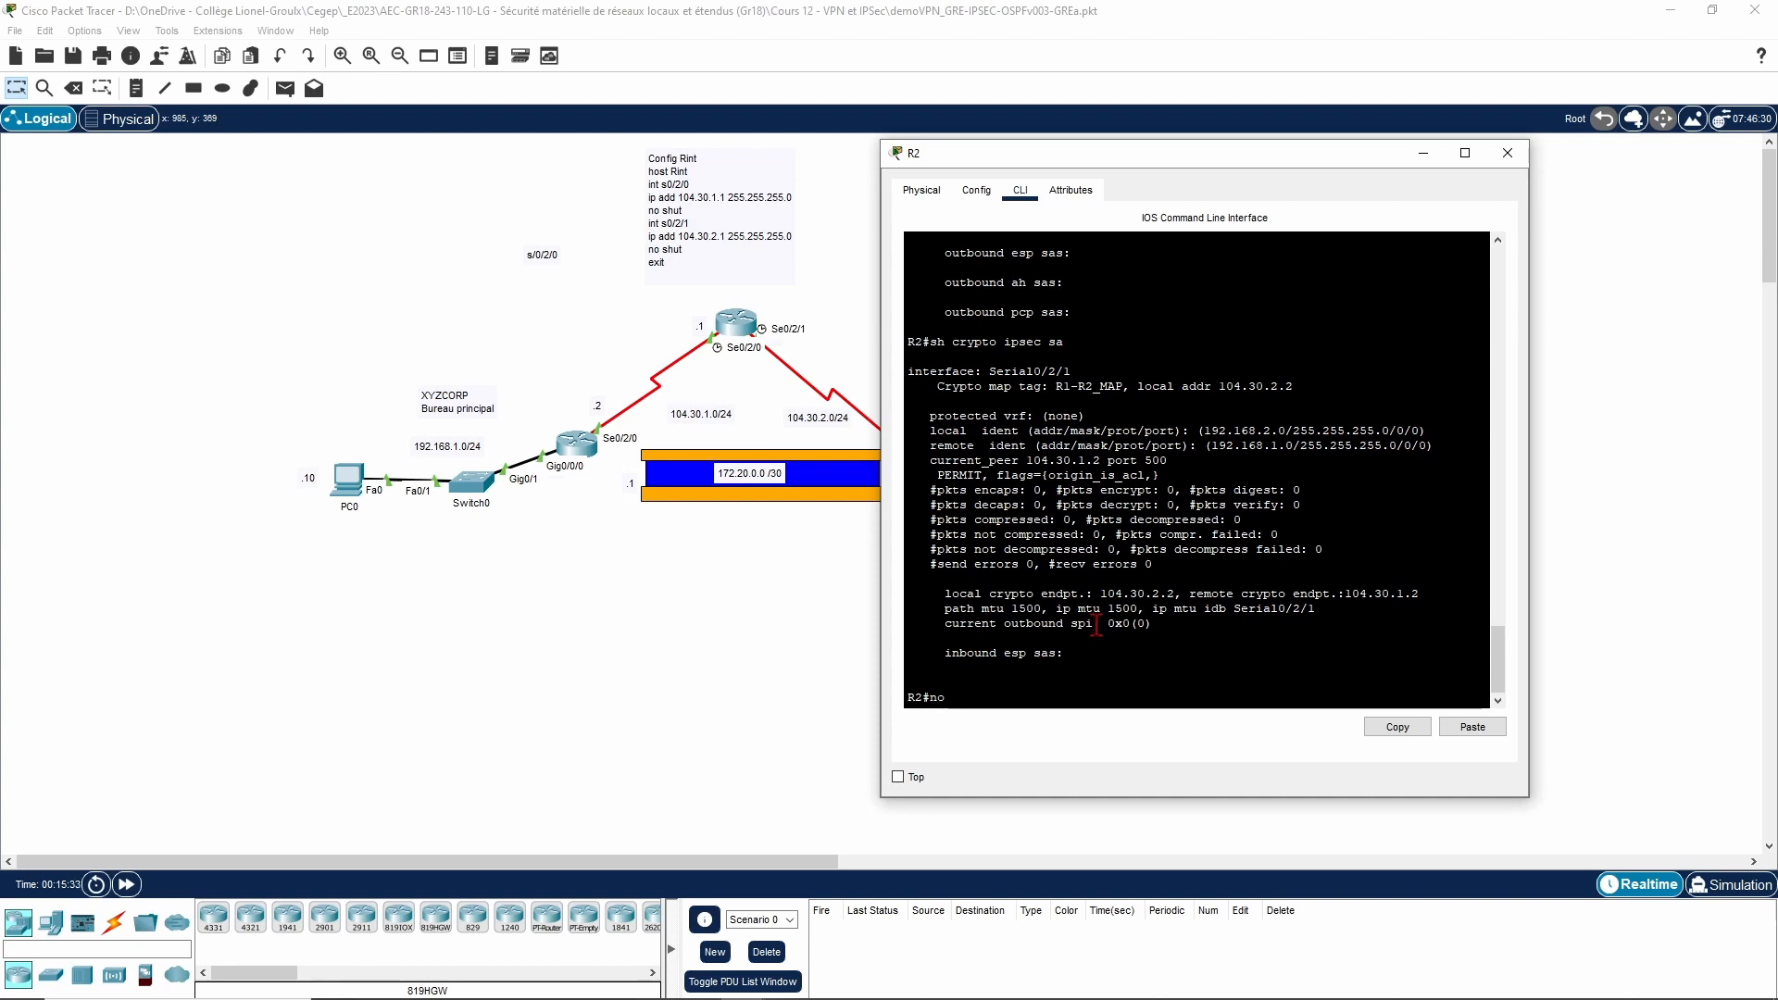
type("onf t")
key("Return")
type("no rout")
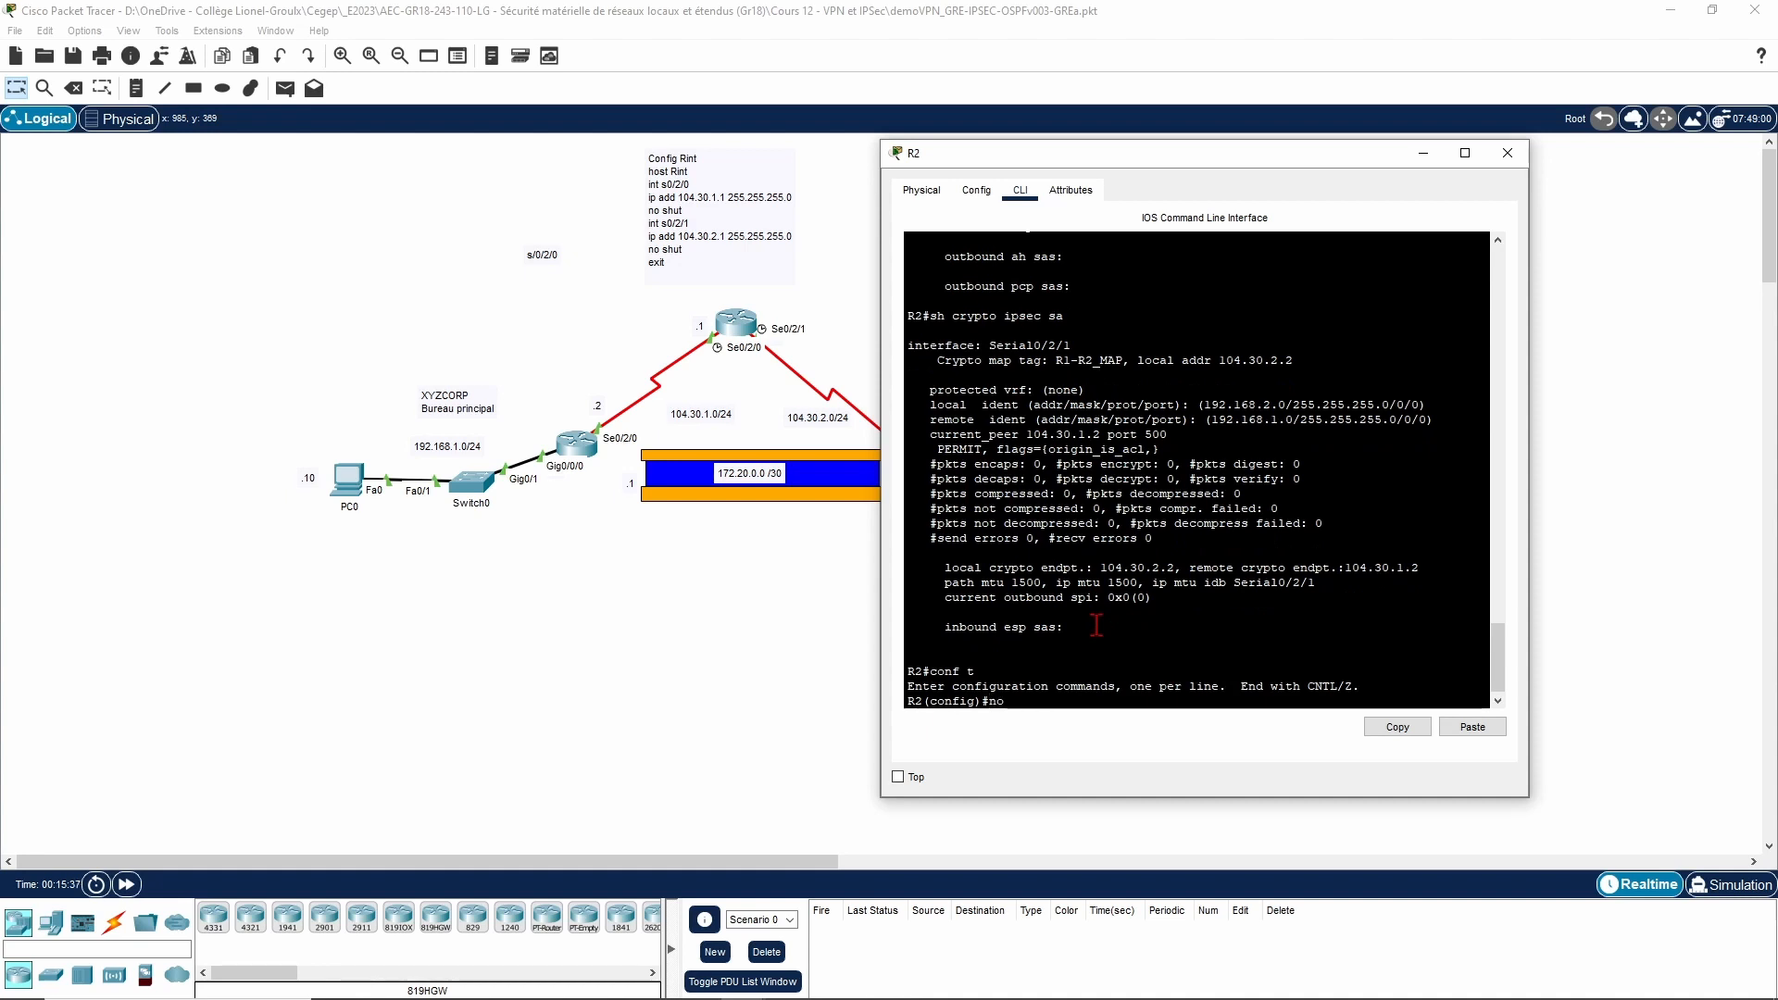
key("Tab")
type("os")
key("Tab")
type("10")
key("Return")
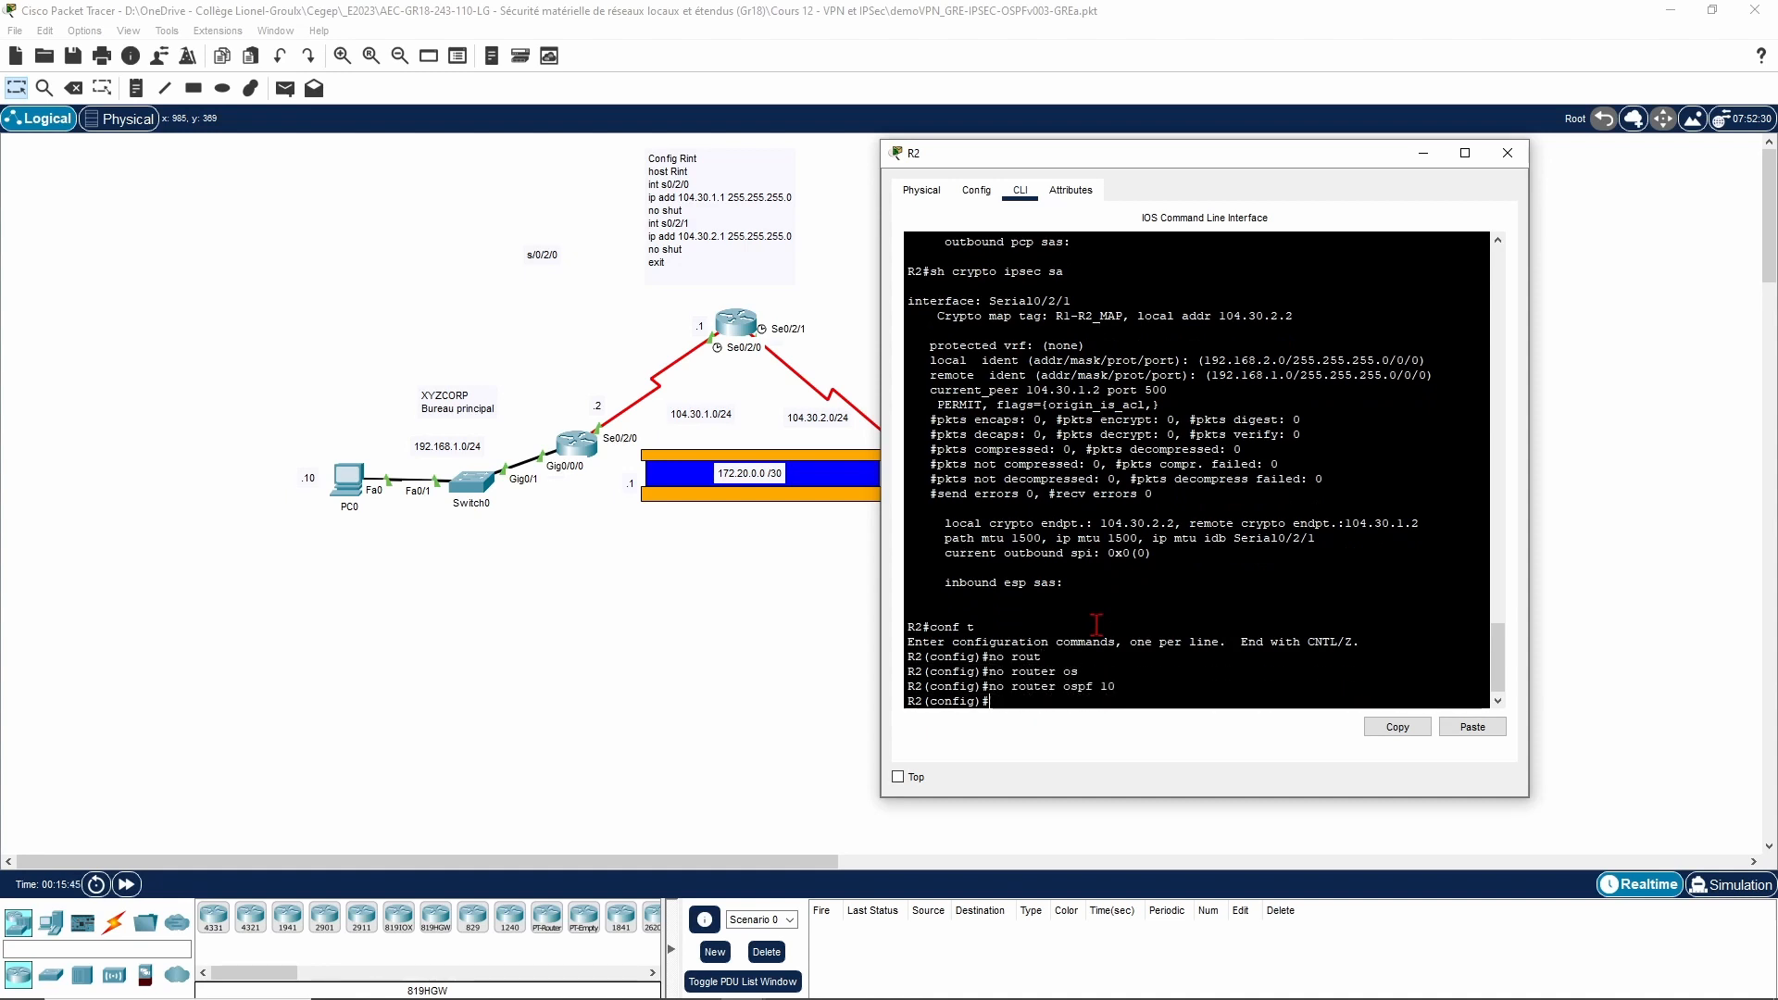
Step: Leave R2's configuration mode, display its IP routing table, and minimize R2's window
type("exit")
key("Return")
type("sh")
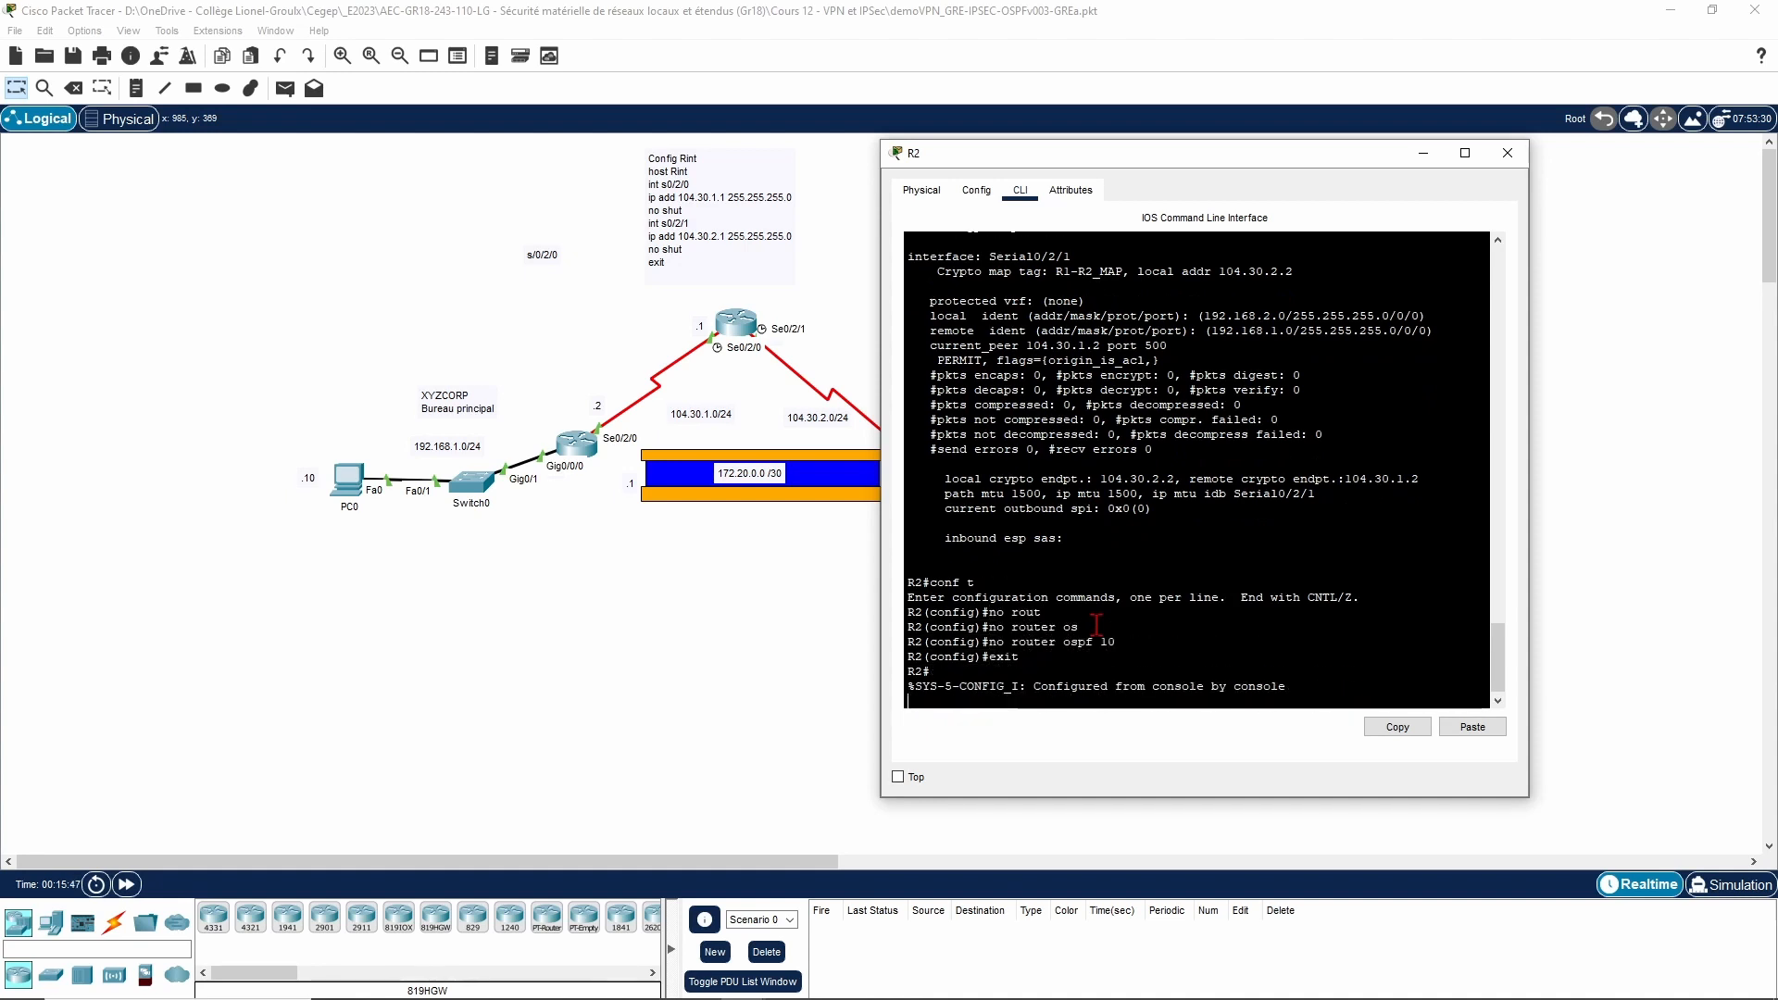
type(" ip route")
key("Return")
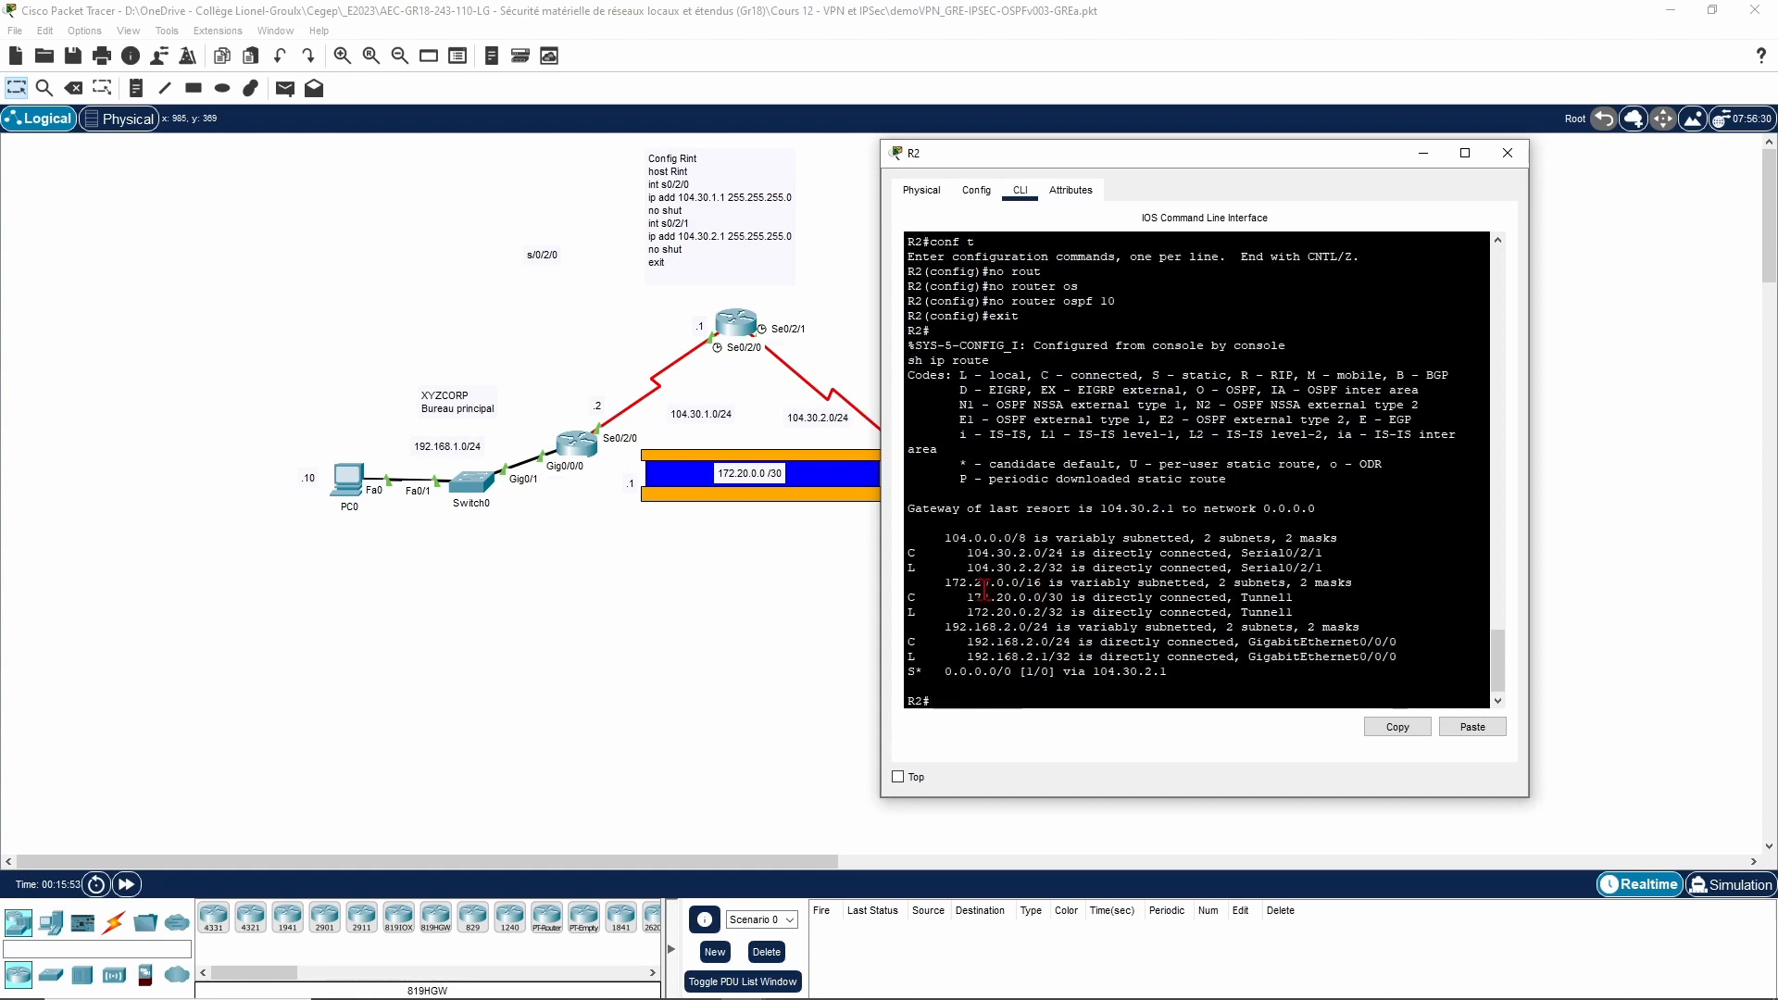
left_click(1422, 154)
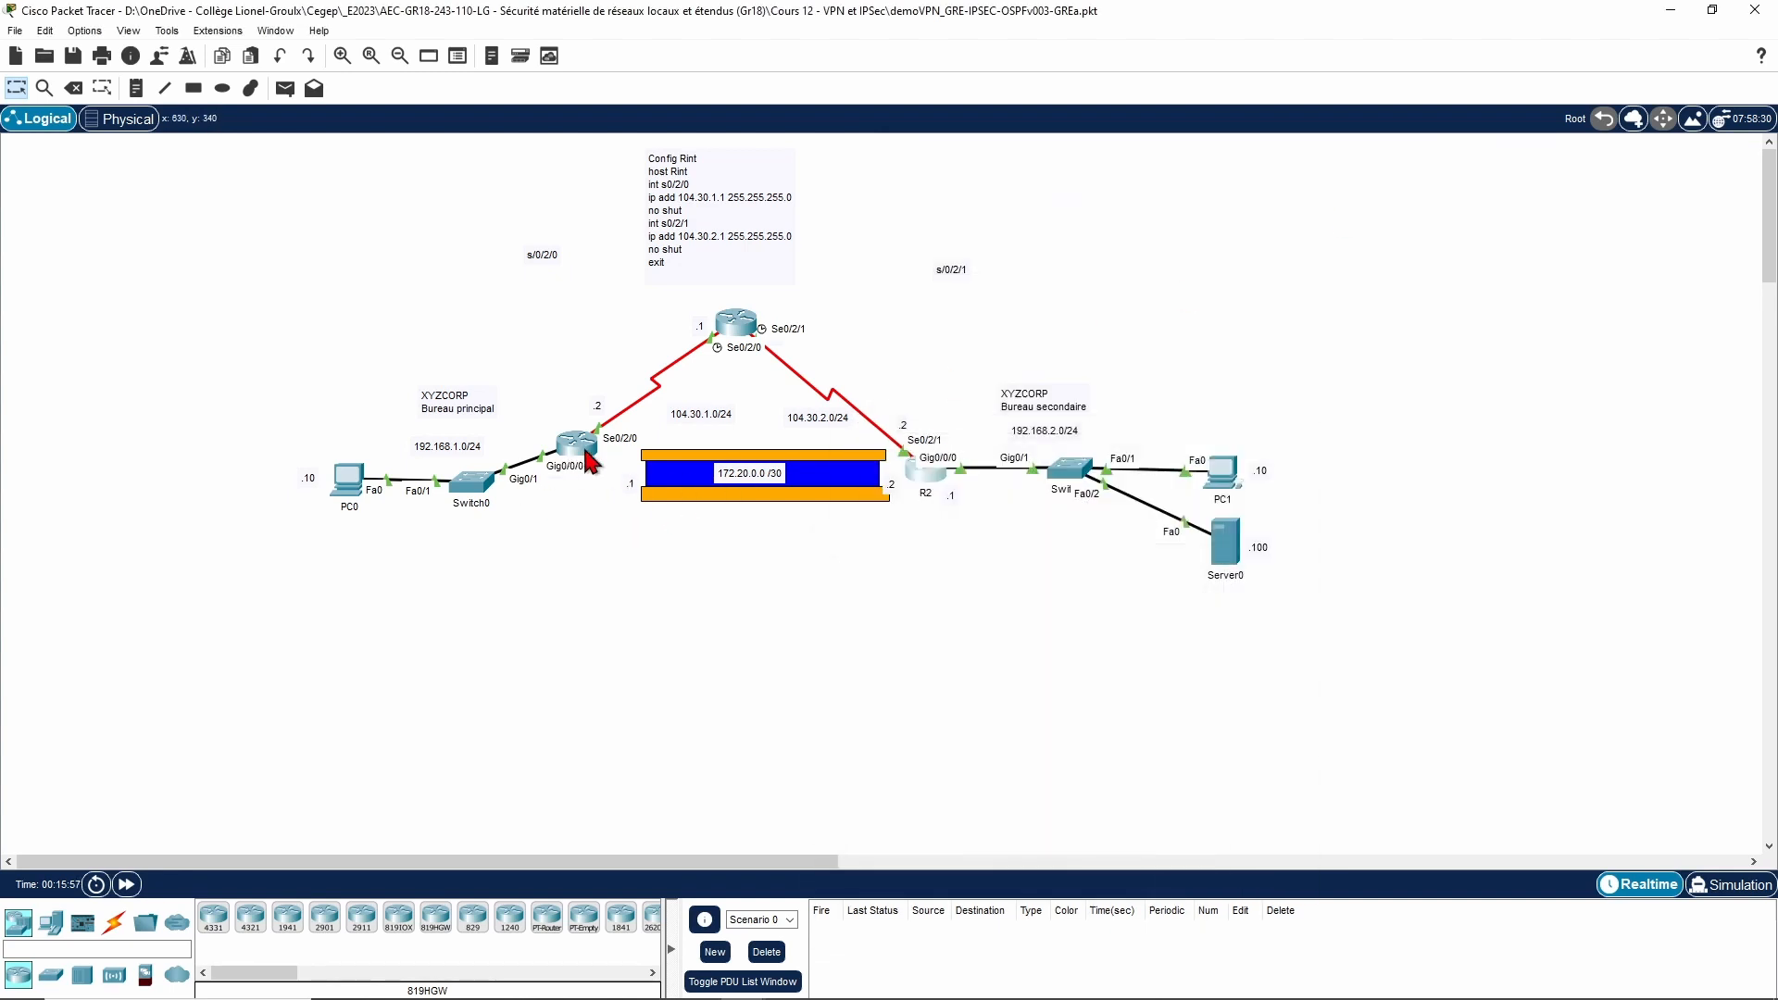
left_click(350, 477)
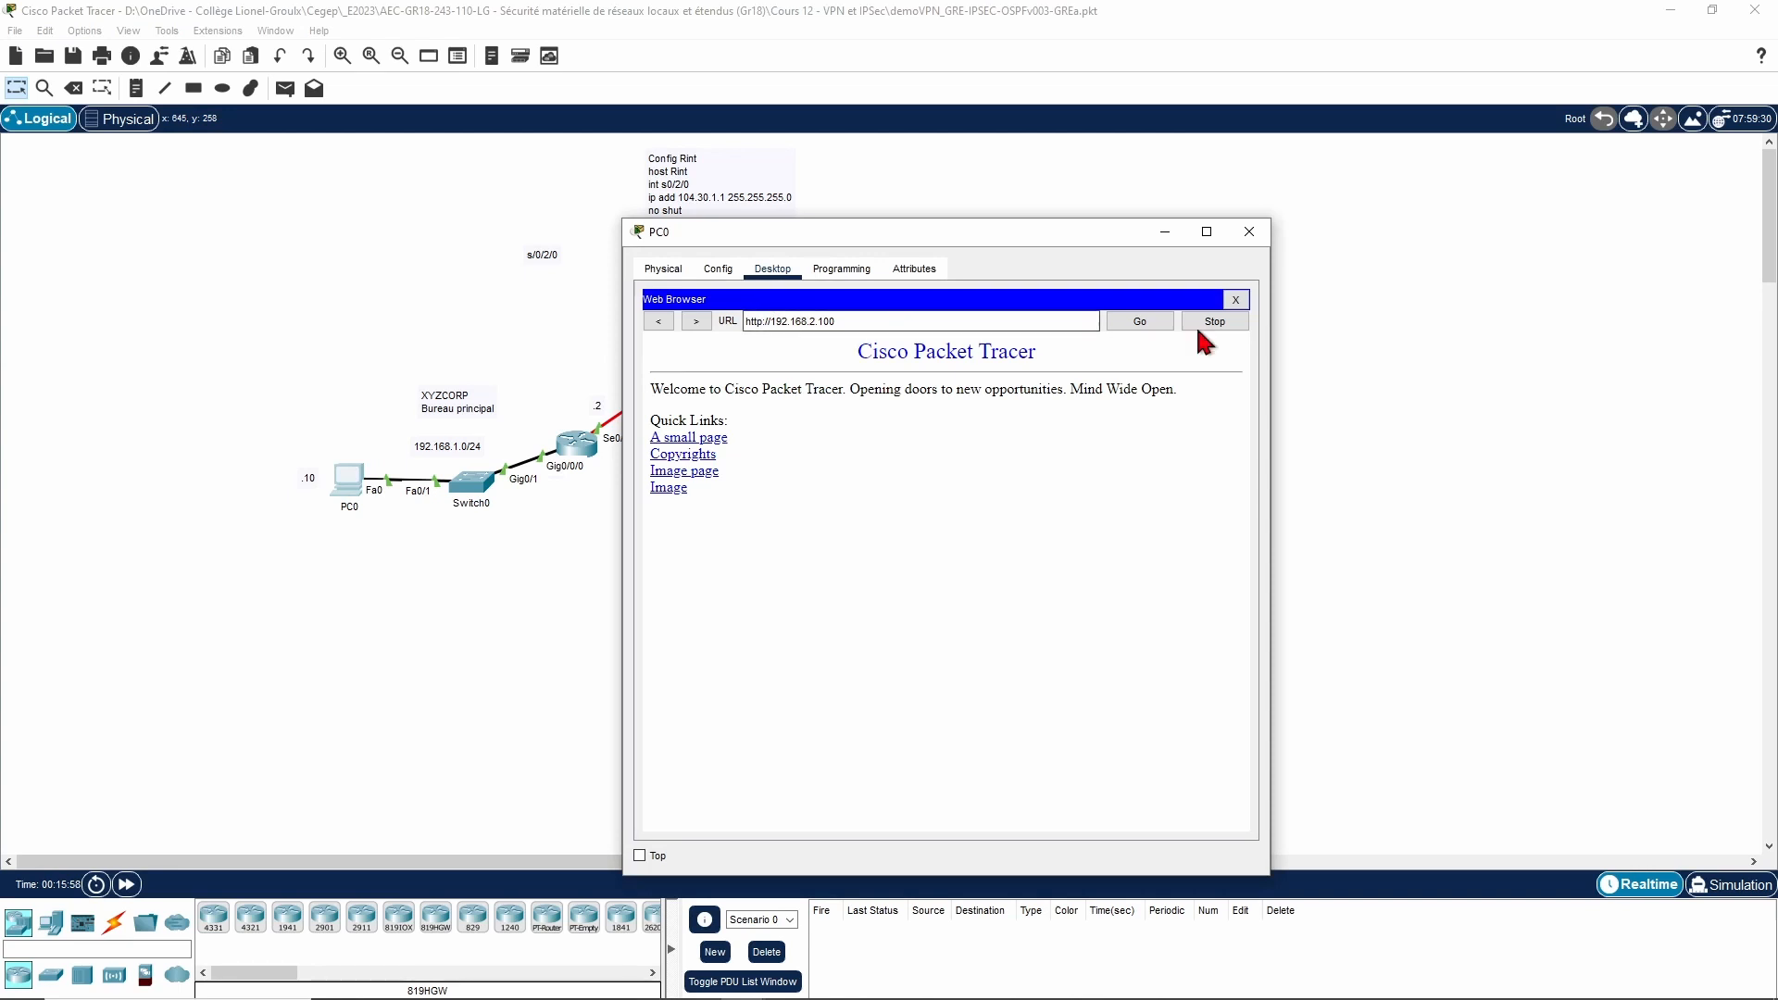
left_click(1141, 320)
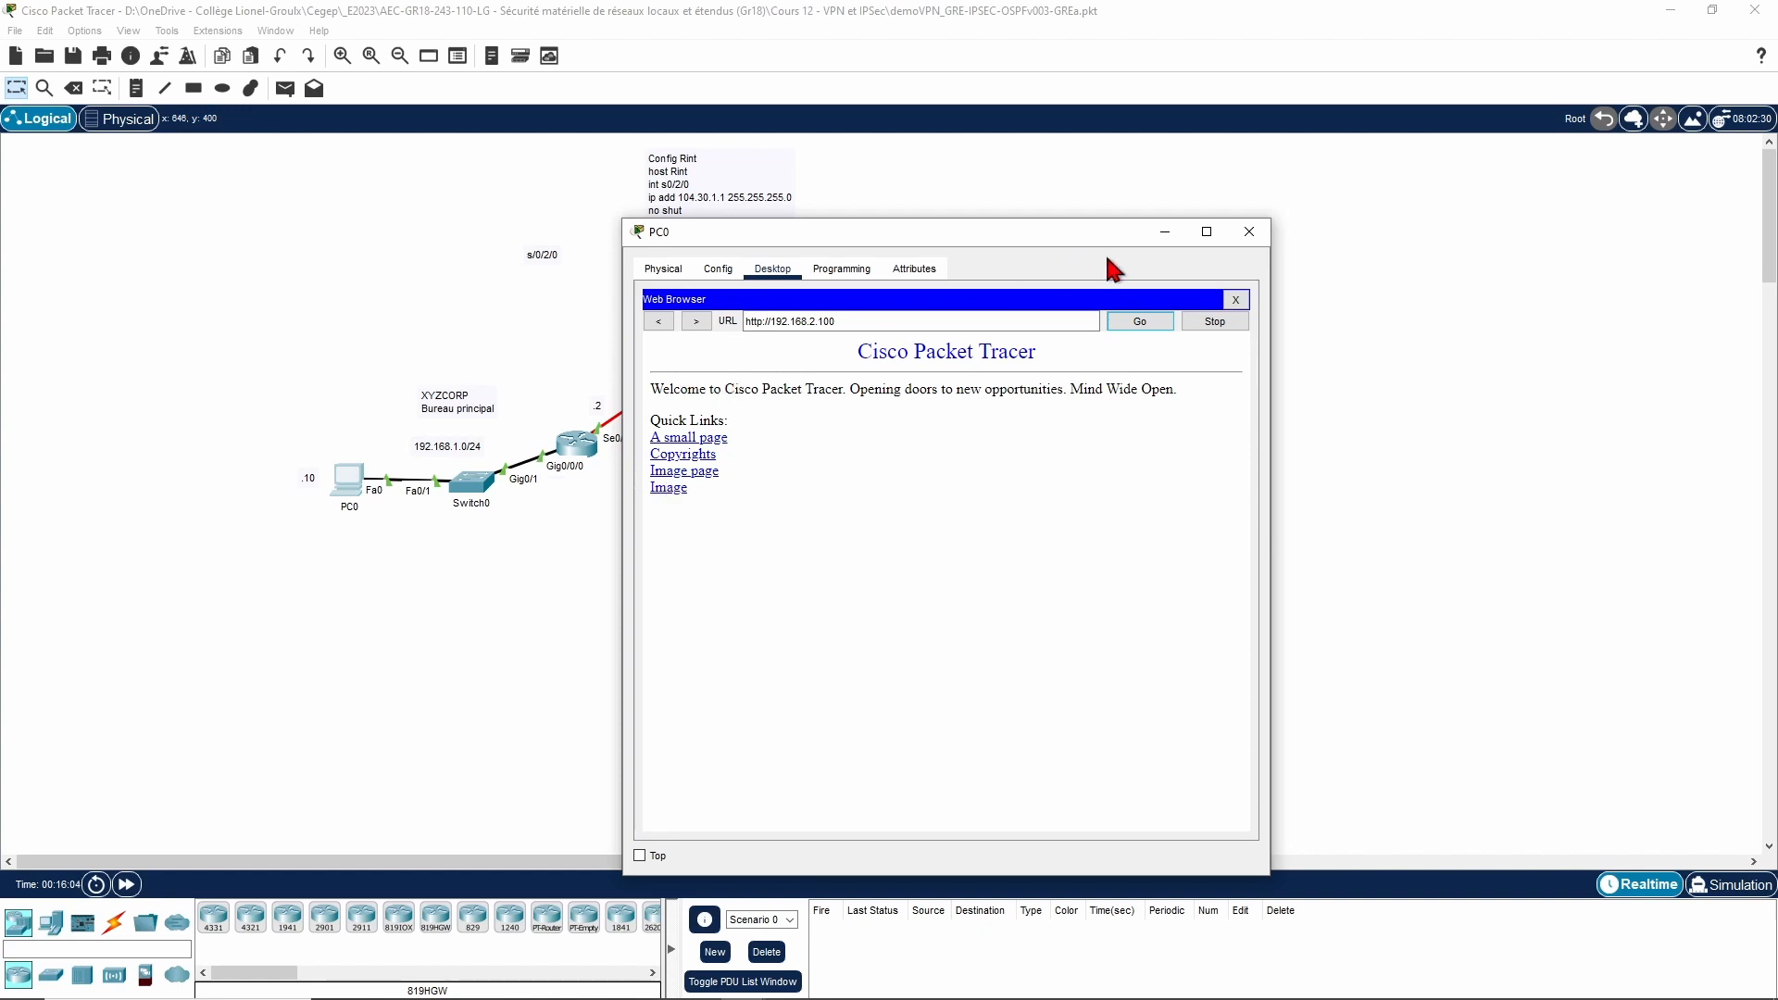
left_click_drag(1114, 239, 1512, 183)
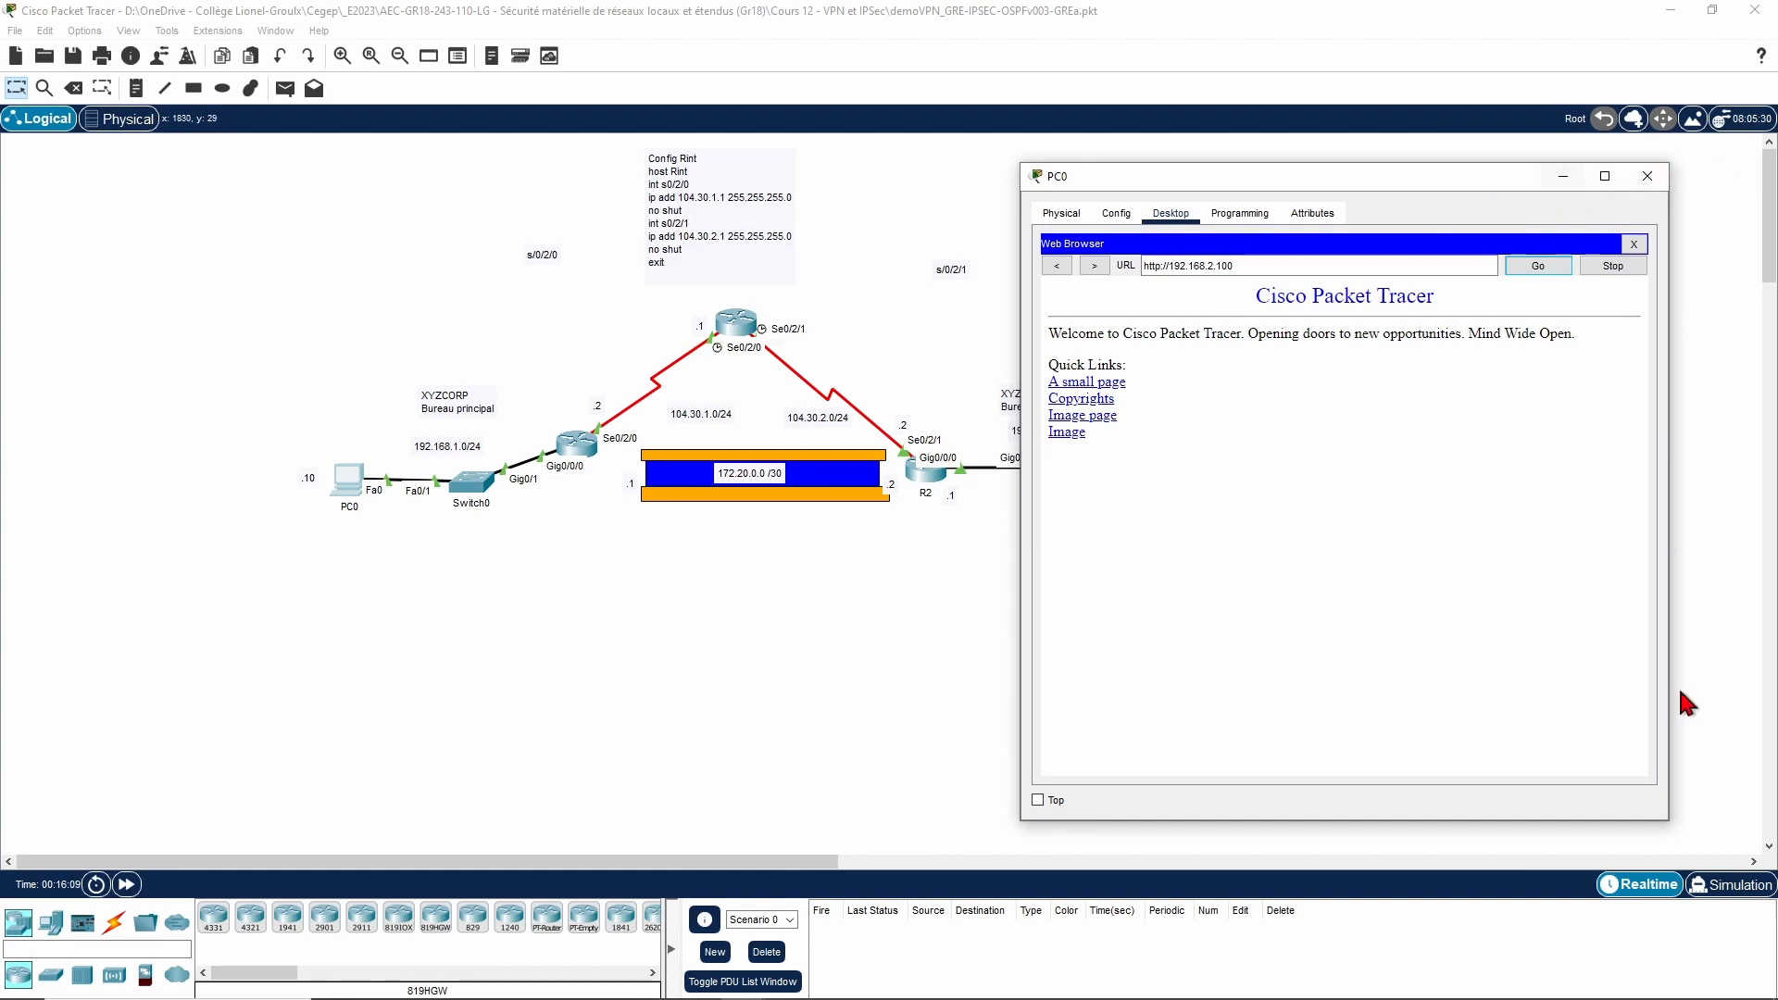
Step: Switch to simulation mode and set the visible event filter to HTTP only, with PC0's window minimized
left_click(1718, 875)
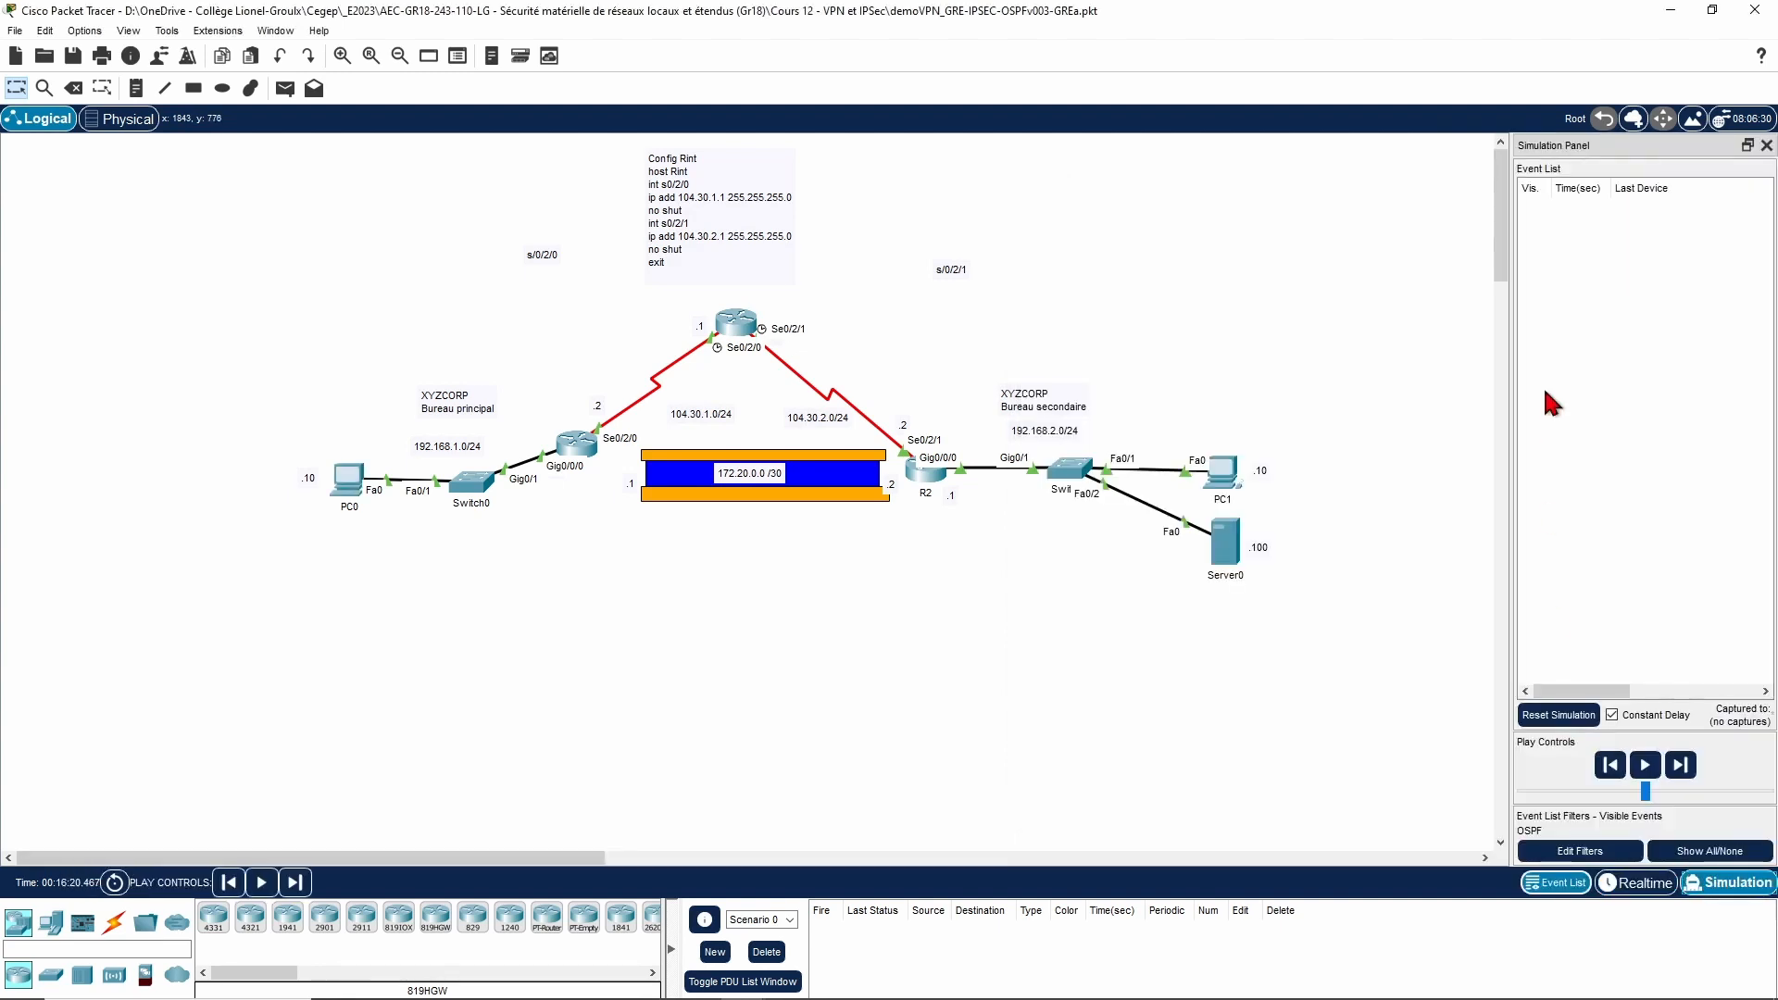
left_click(357, 493)
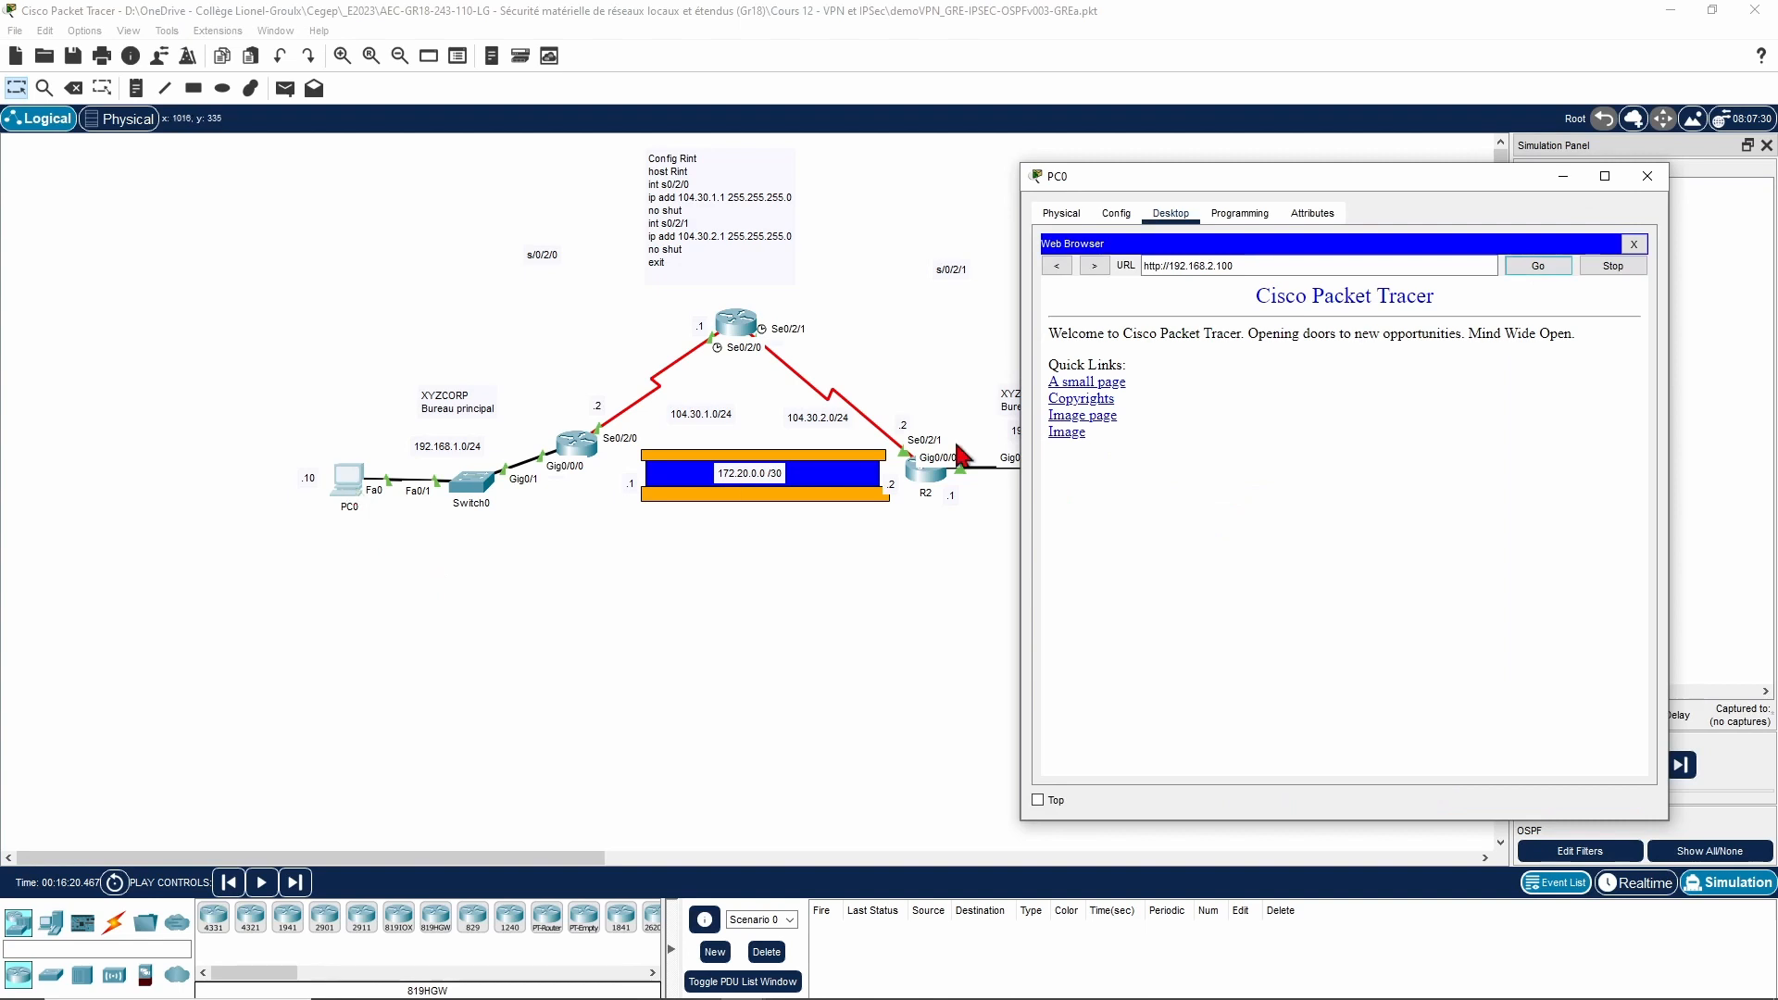
left_click(1561, 177)
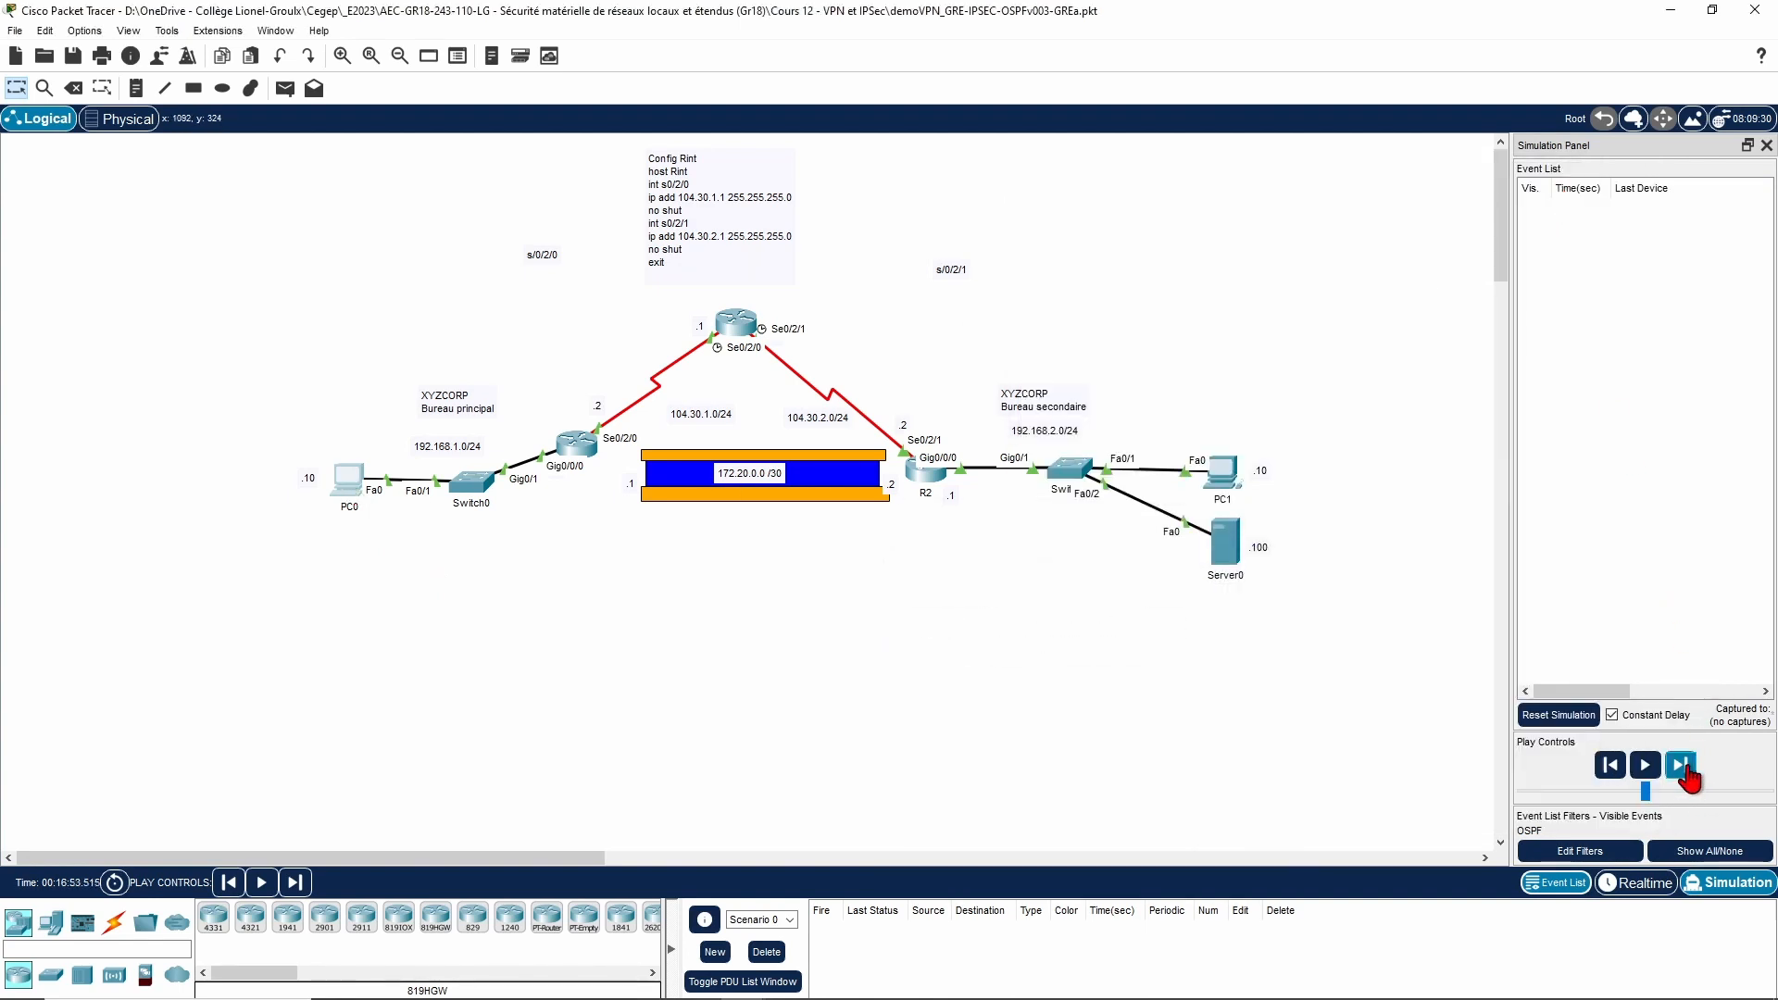
left_click(1580, 850)
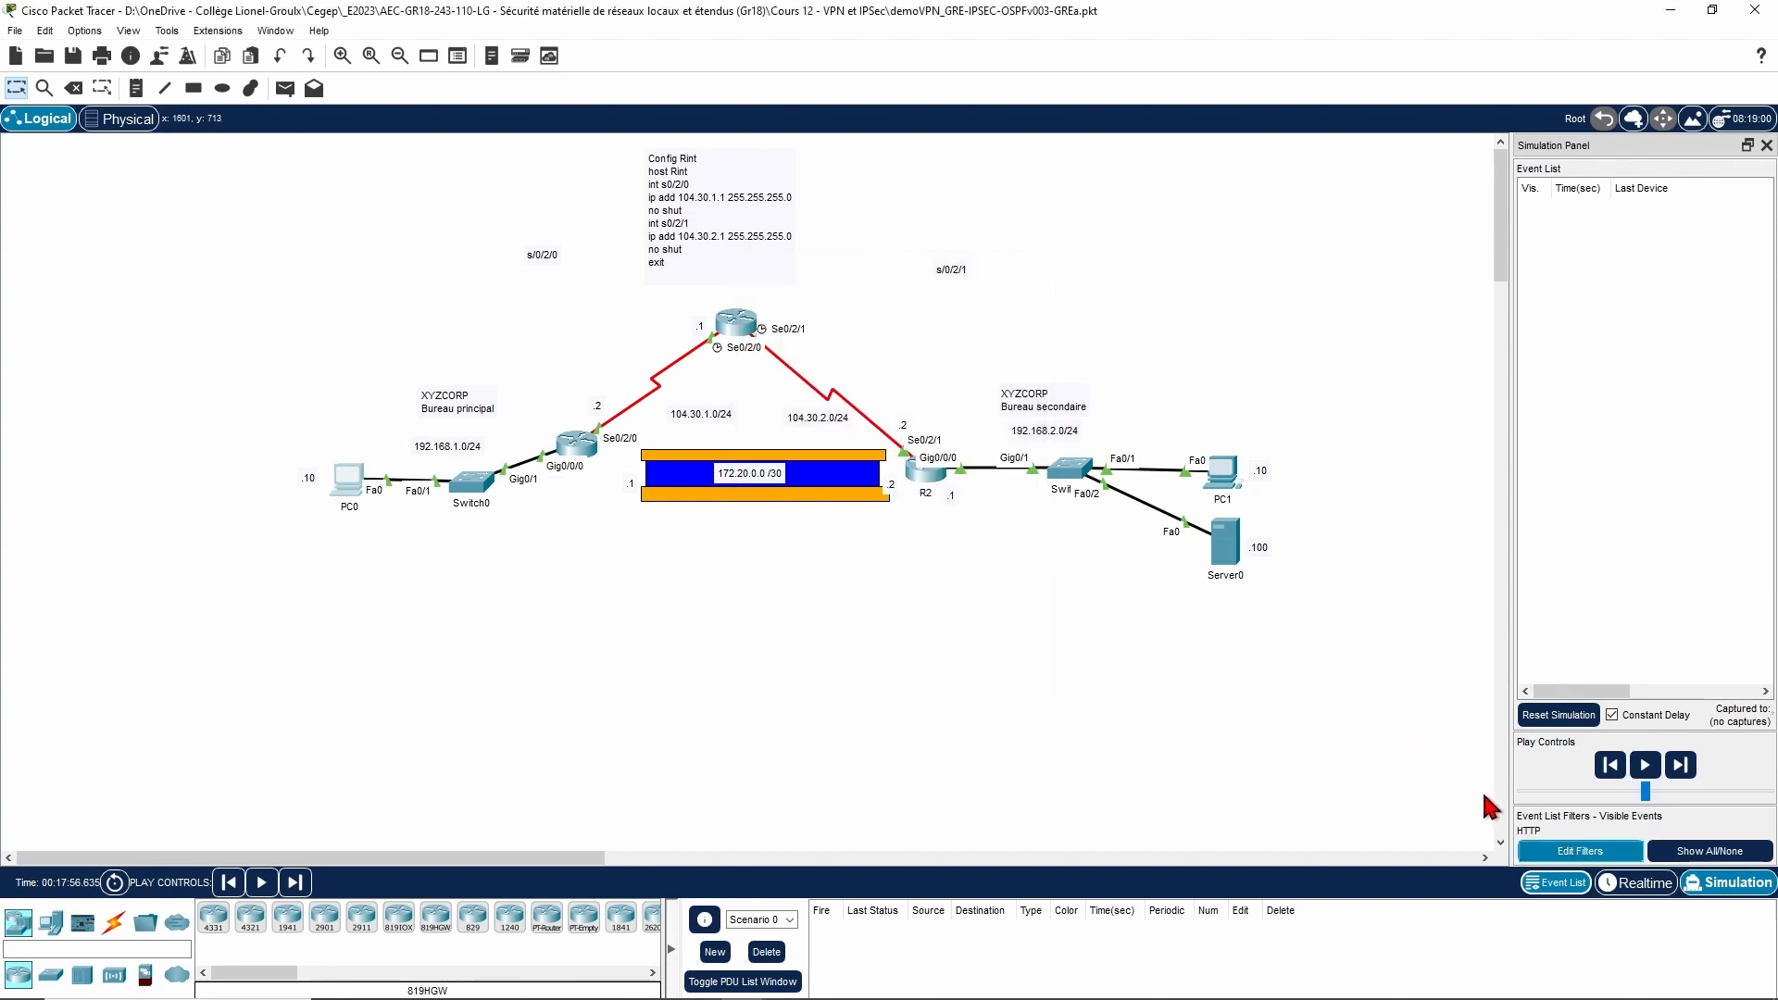
left_click(363, 479)
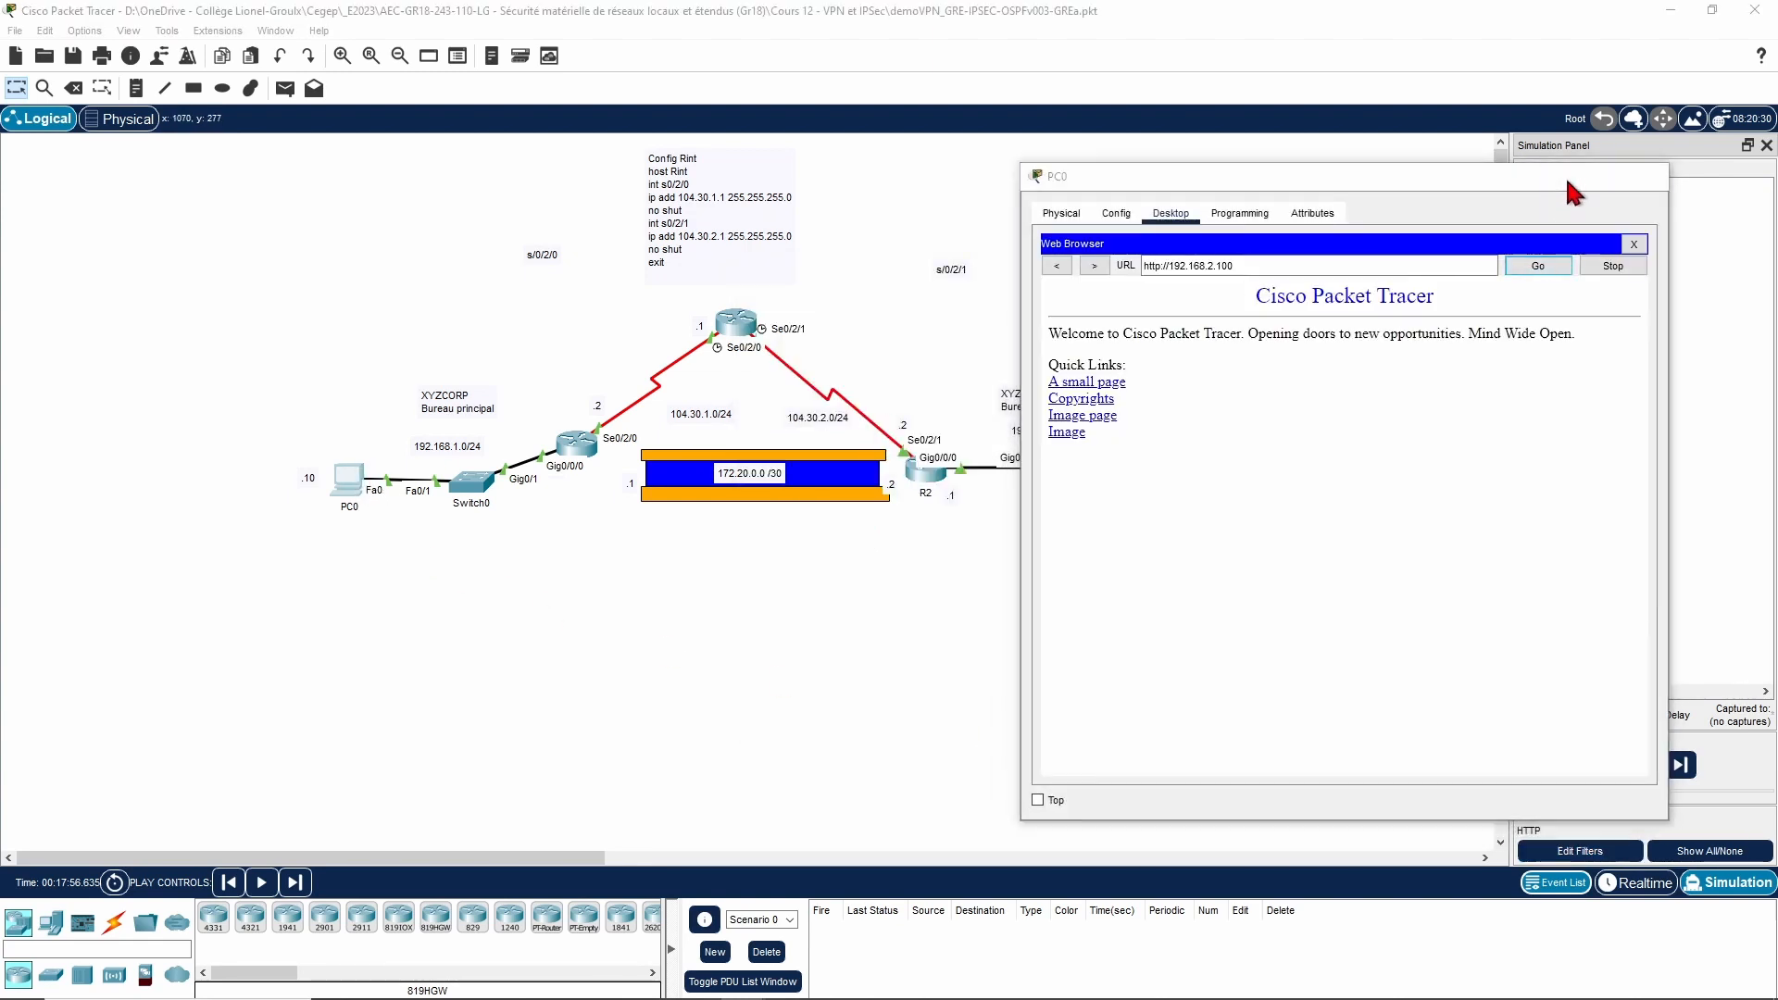
left_click(1563, 176)
left_click(1681, 765)
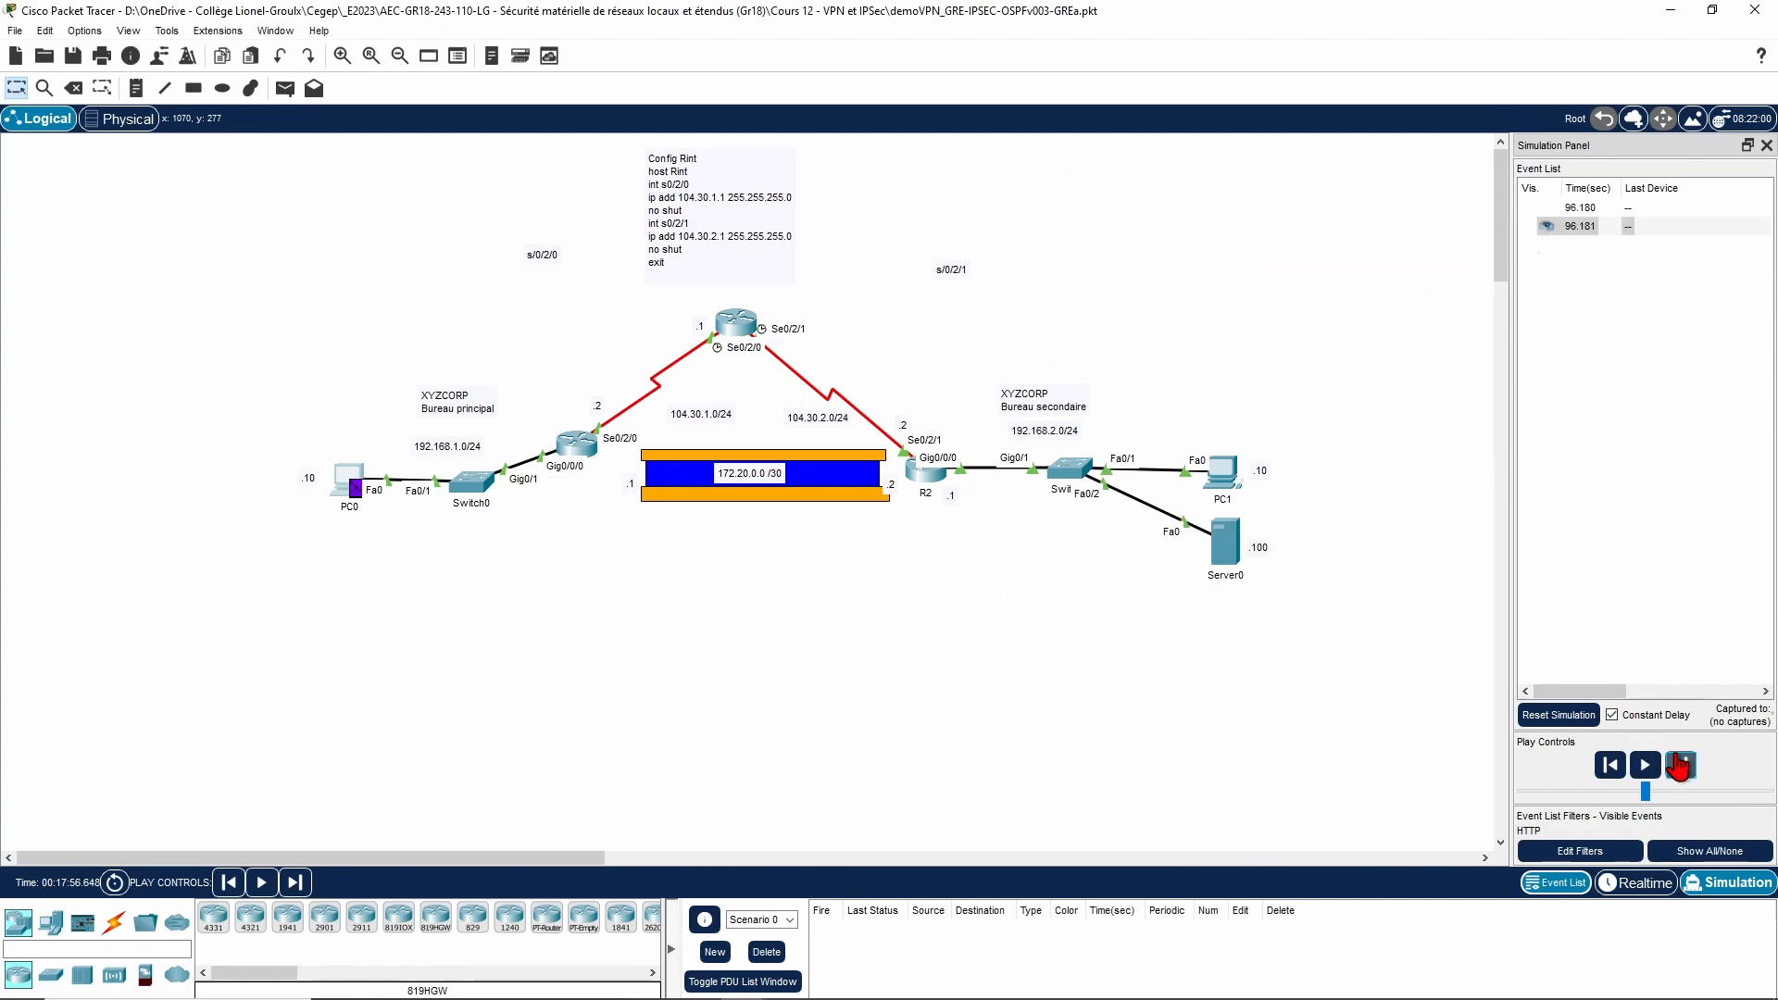
left_click(1679, 767)
left_click(1679, 767)
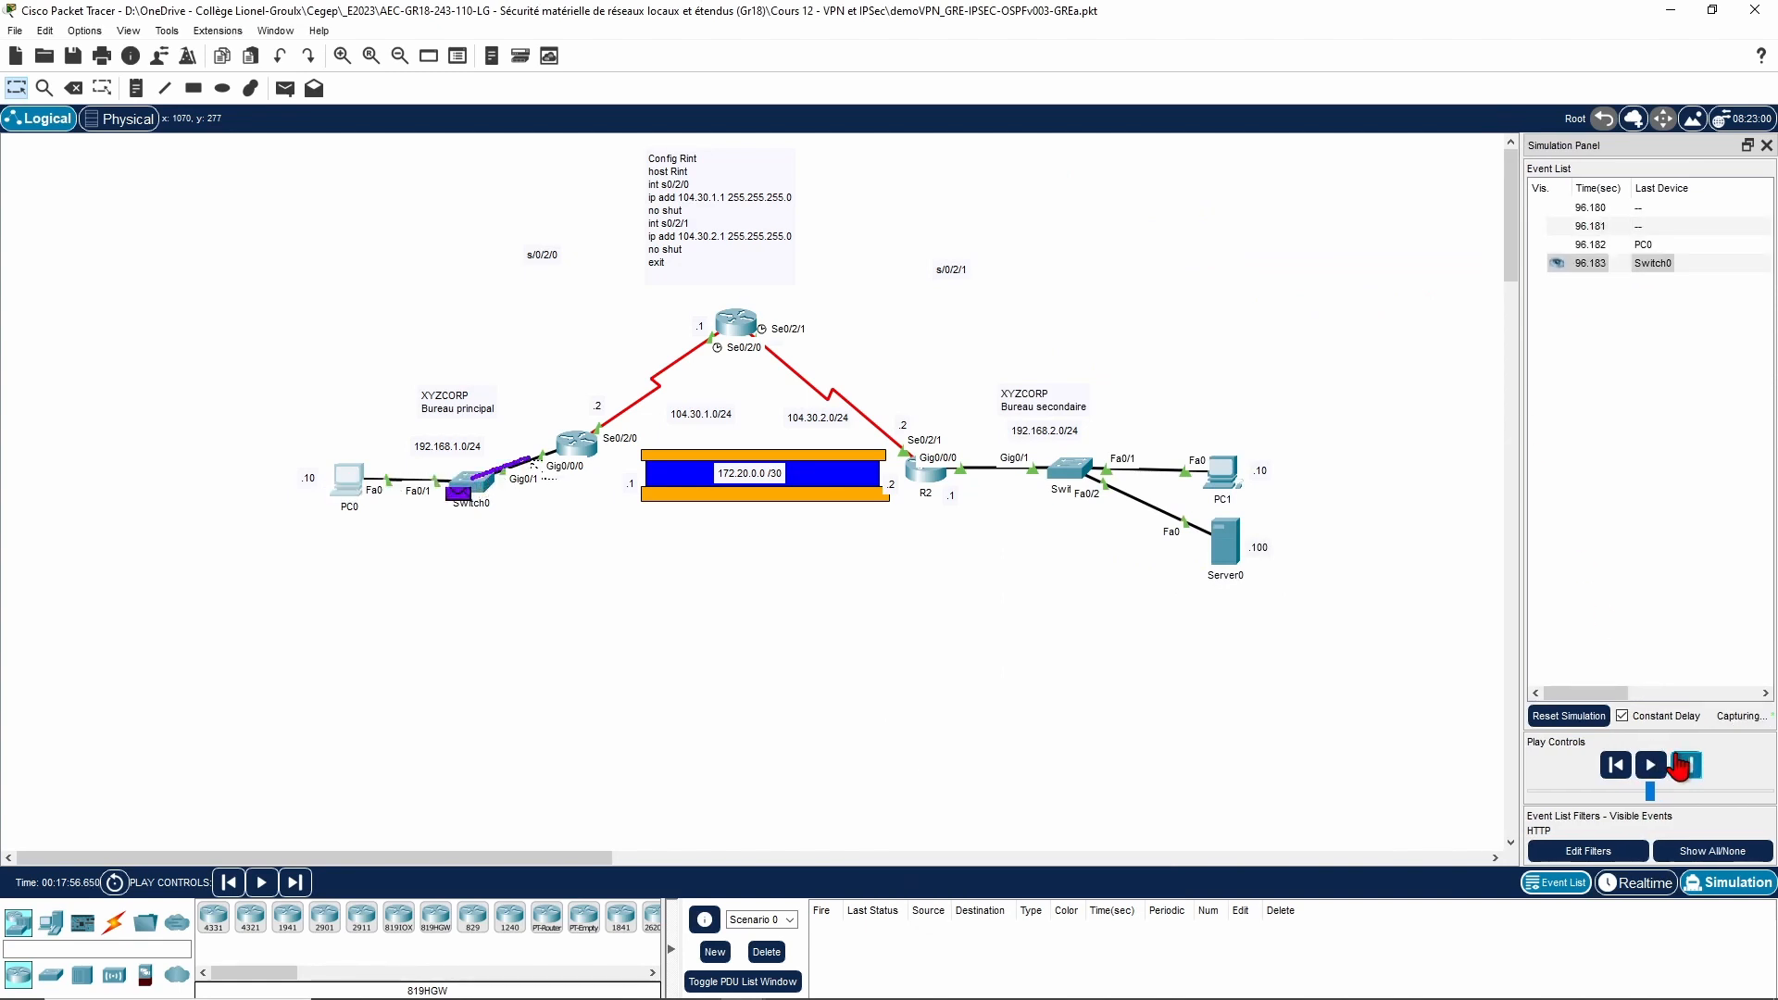
left_click(1679, 767)
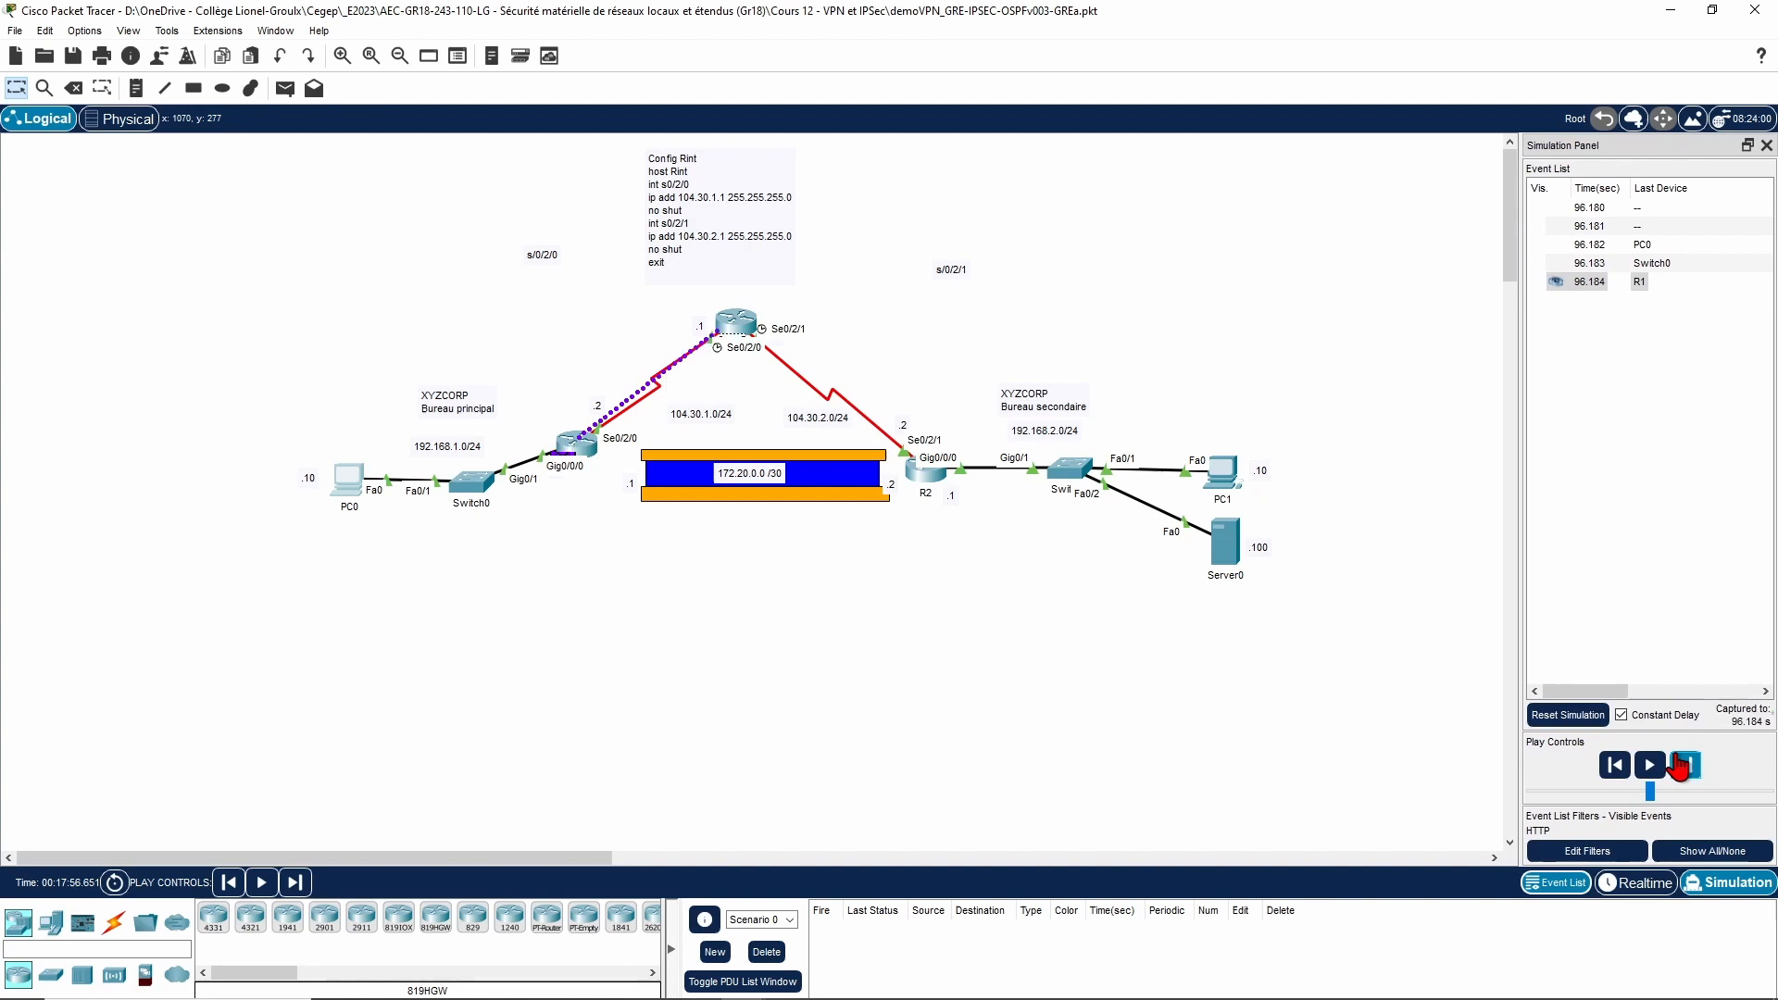
left_click(1679, 766)
left_click(1680, 767)
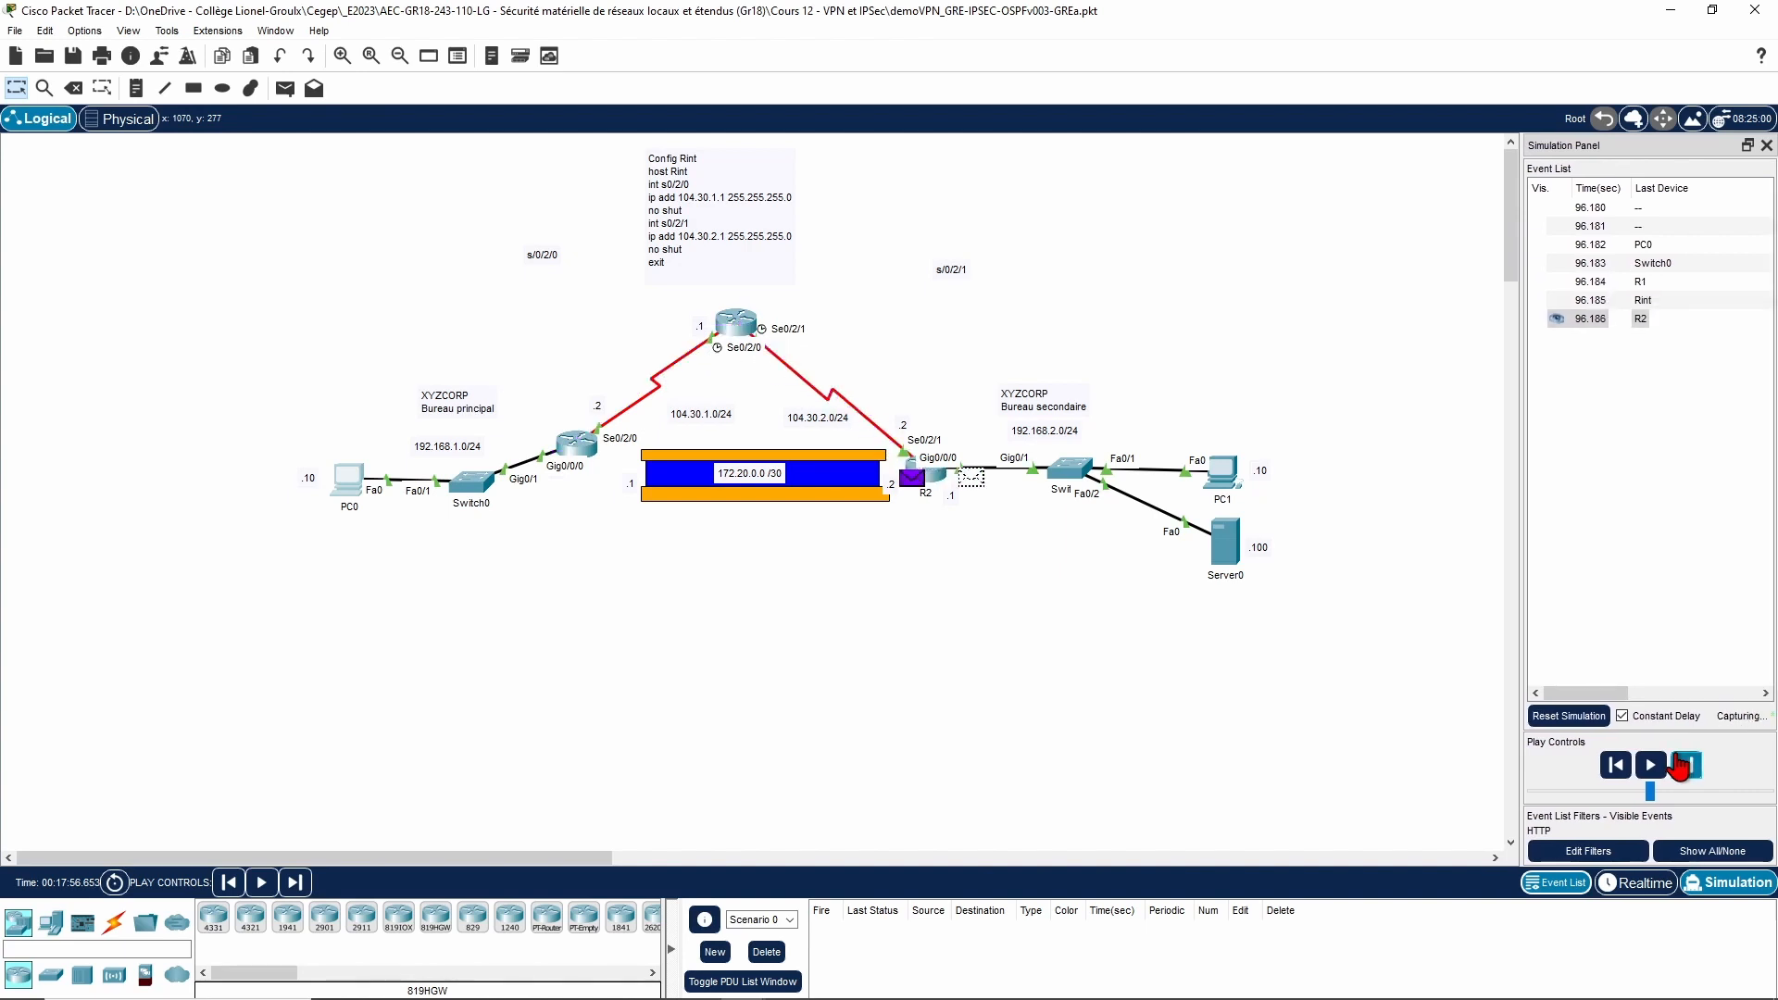
left_click(1680, 766)
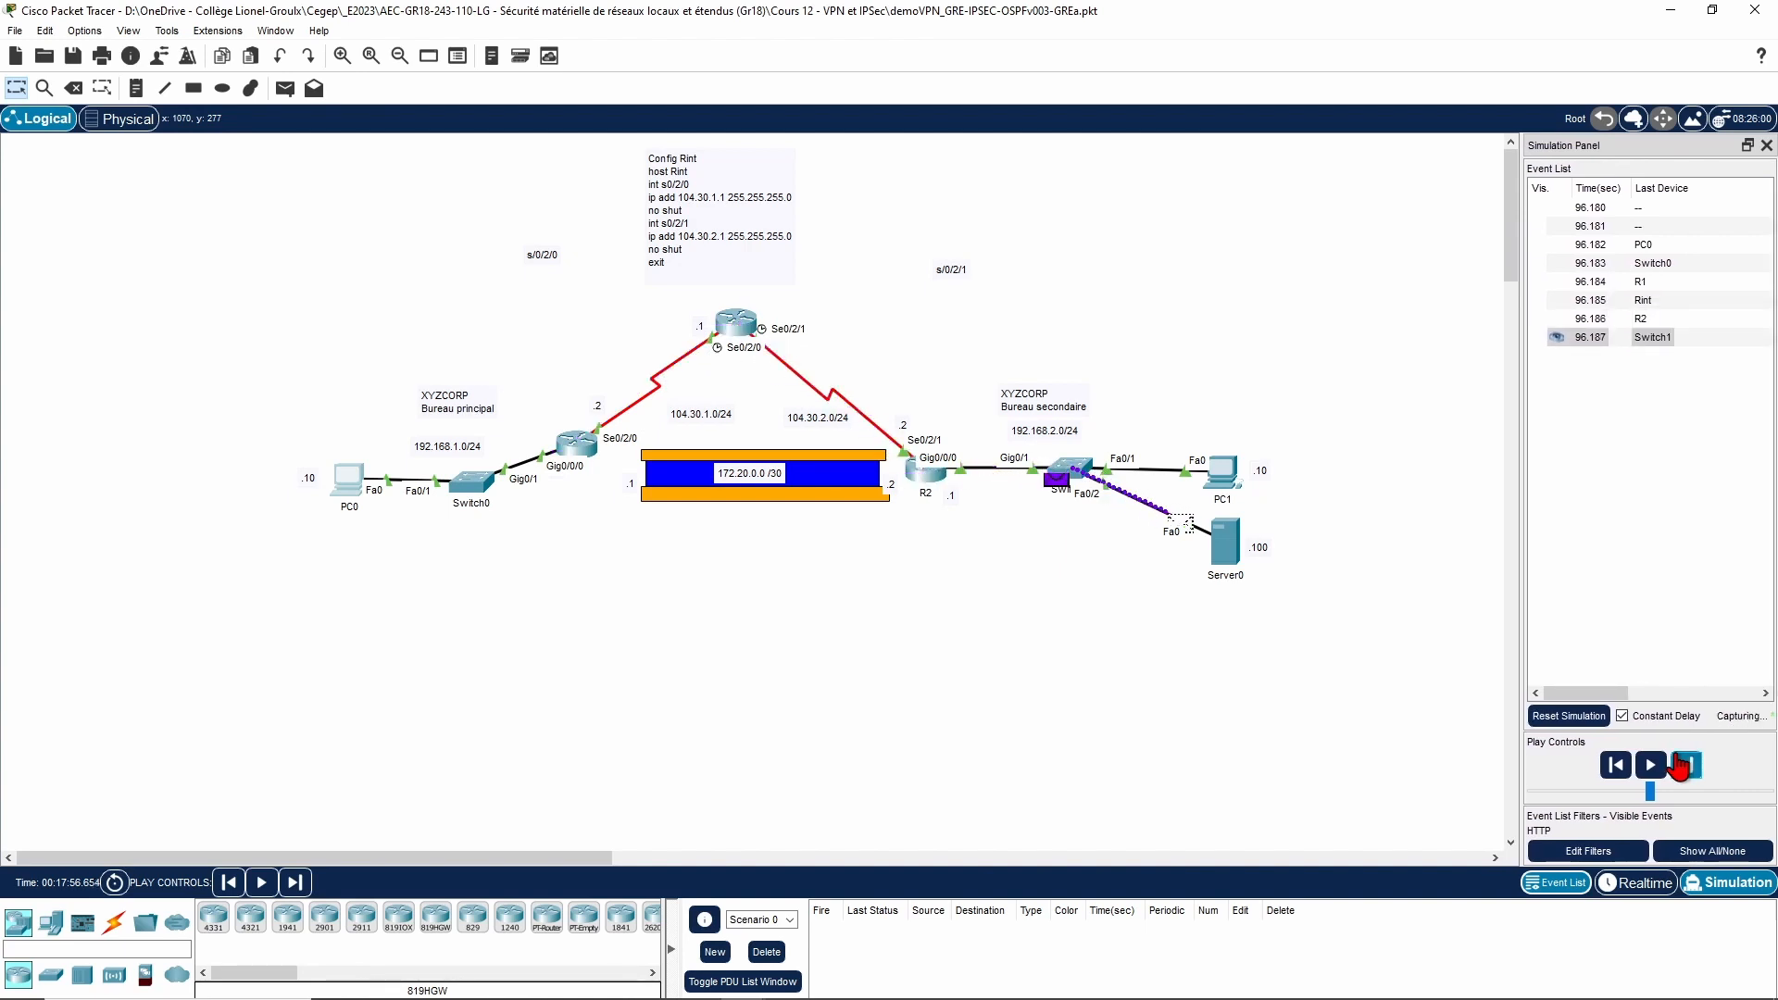
left_click(1679, 767)
left_click(1680, 767)
left_click(1679, 767)
left_click(1679, 766)
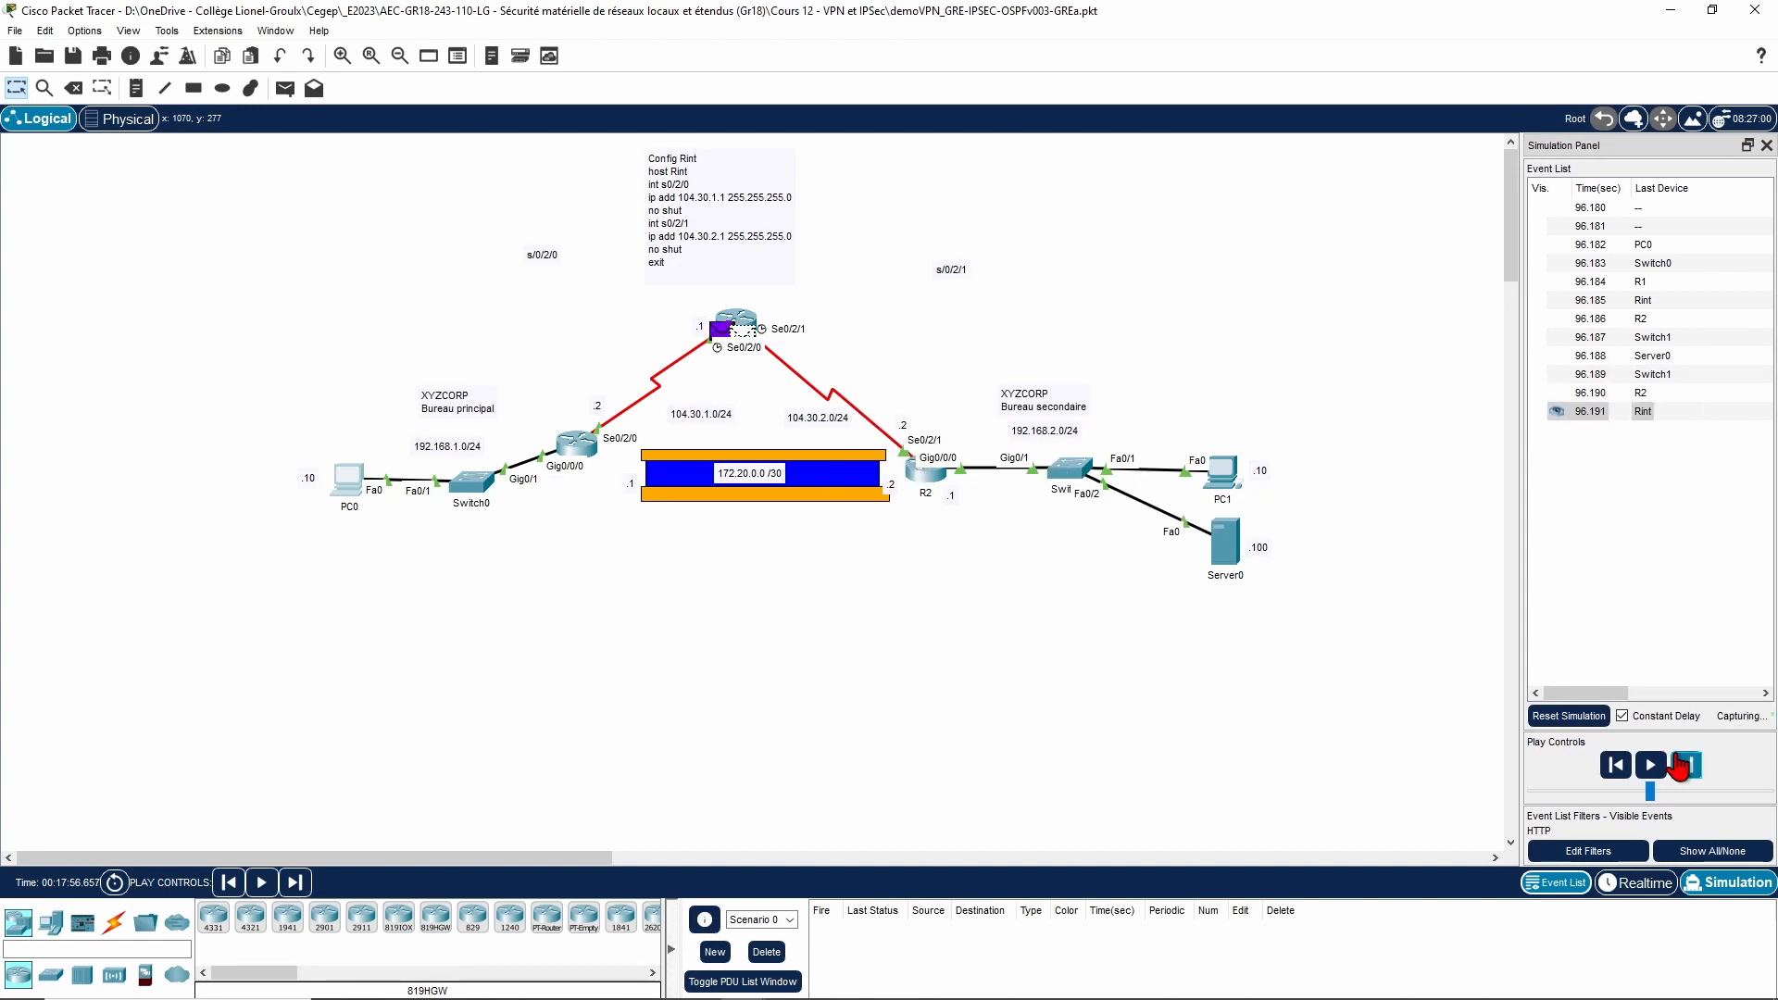
left_click(1679, 766)
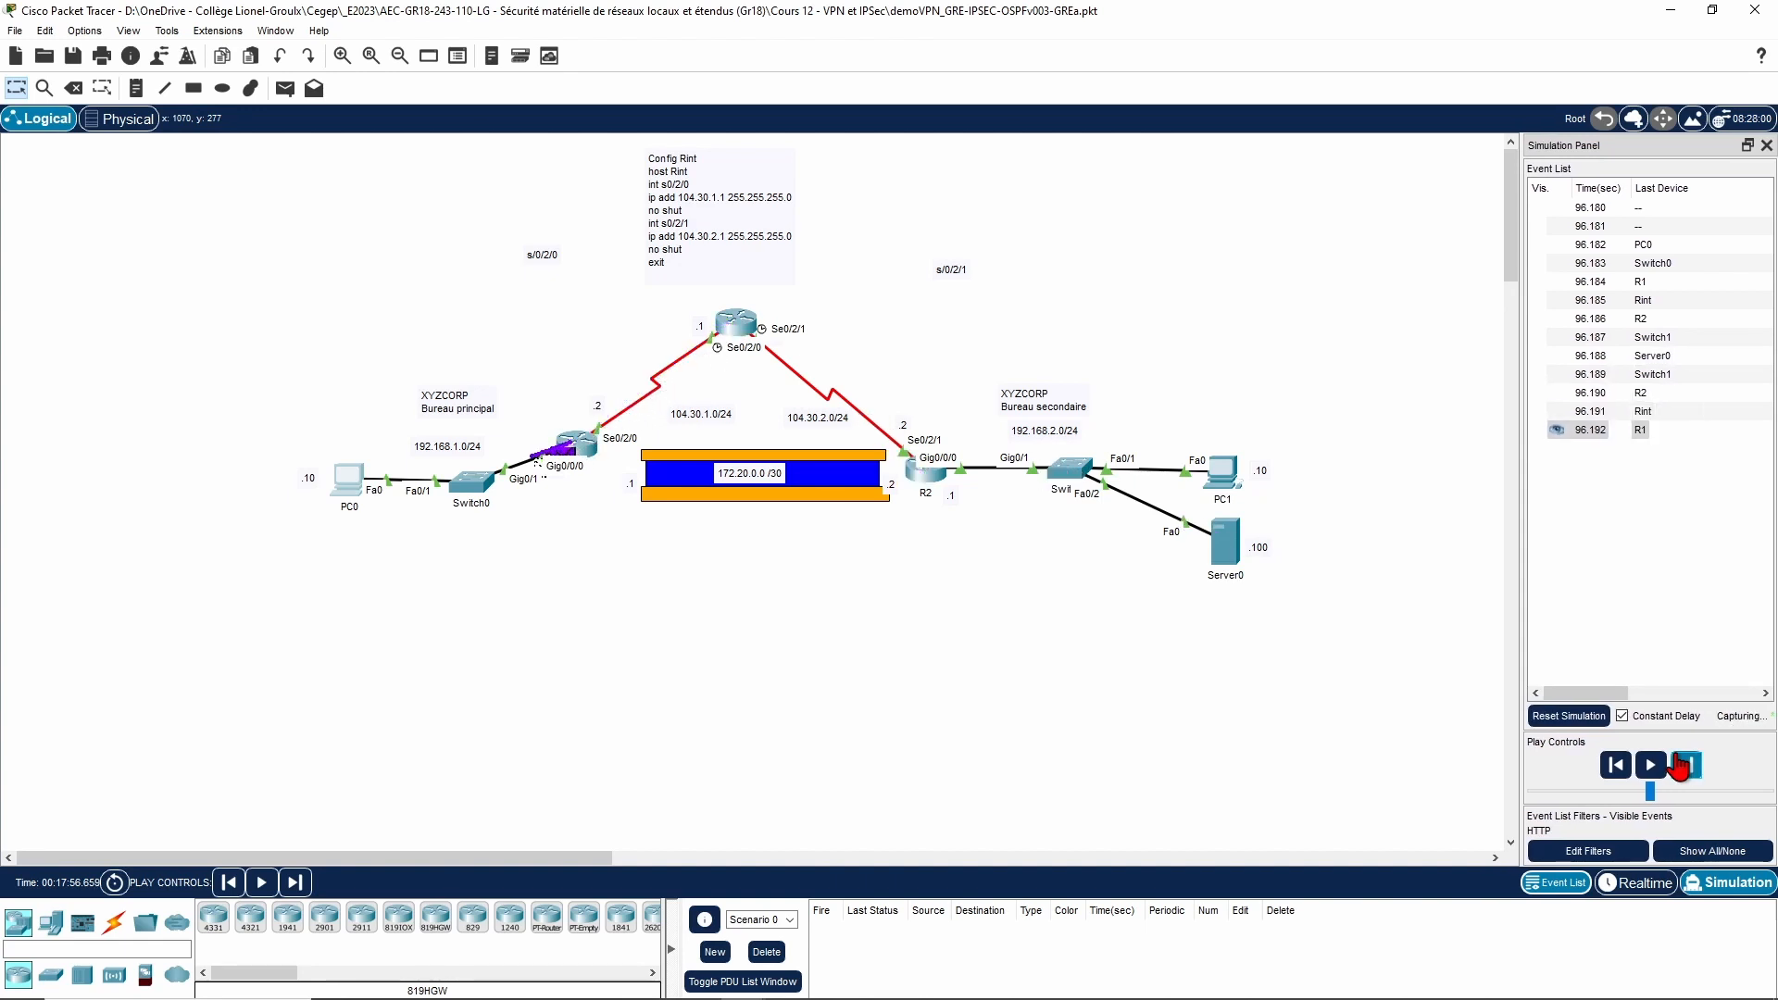
left_click(1679, 766)
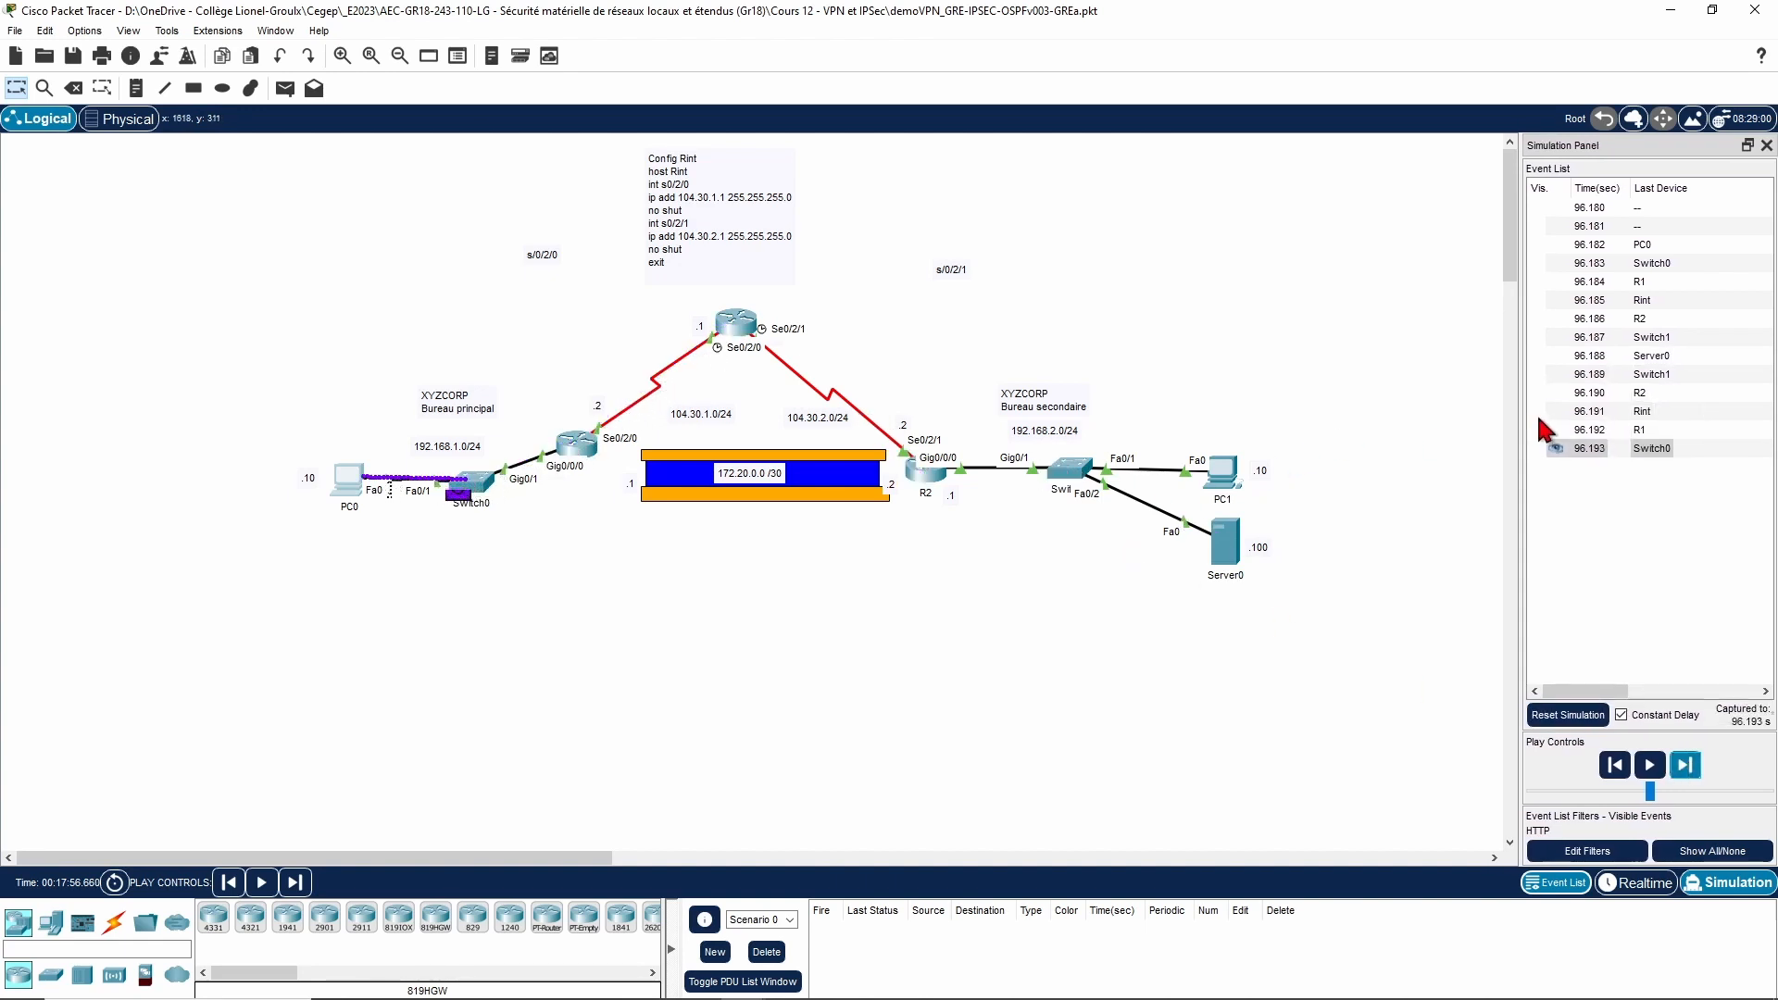
Step: Examine the inbound PDU details of the Rint event at 96.191 s, including the IP and ESP headers, and close the PDU window
left_click(1627, 411)
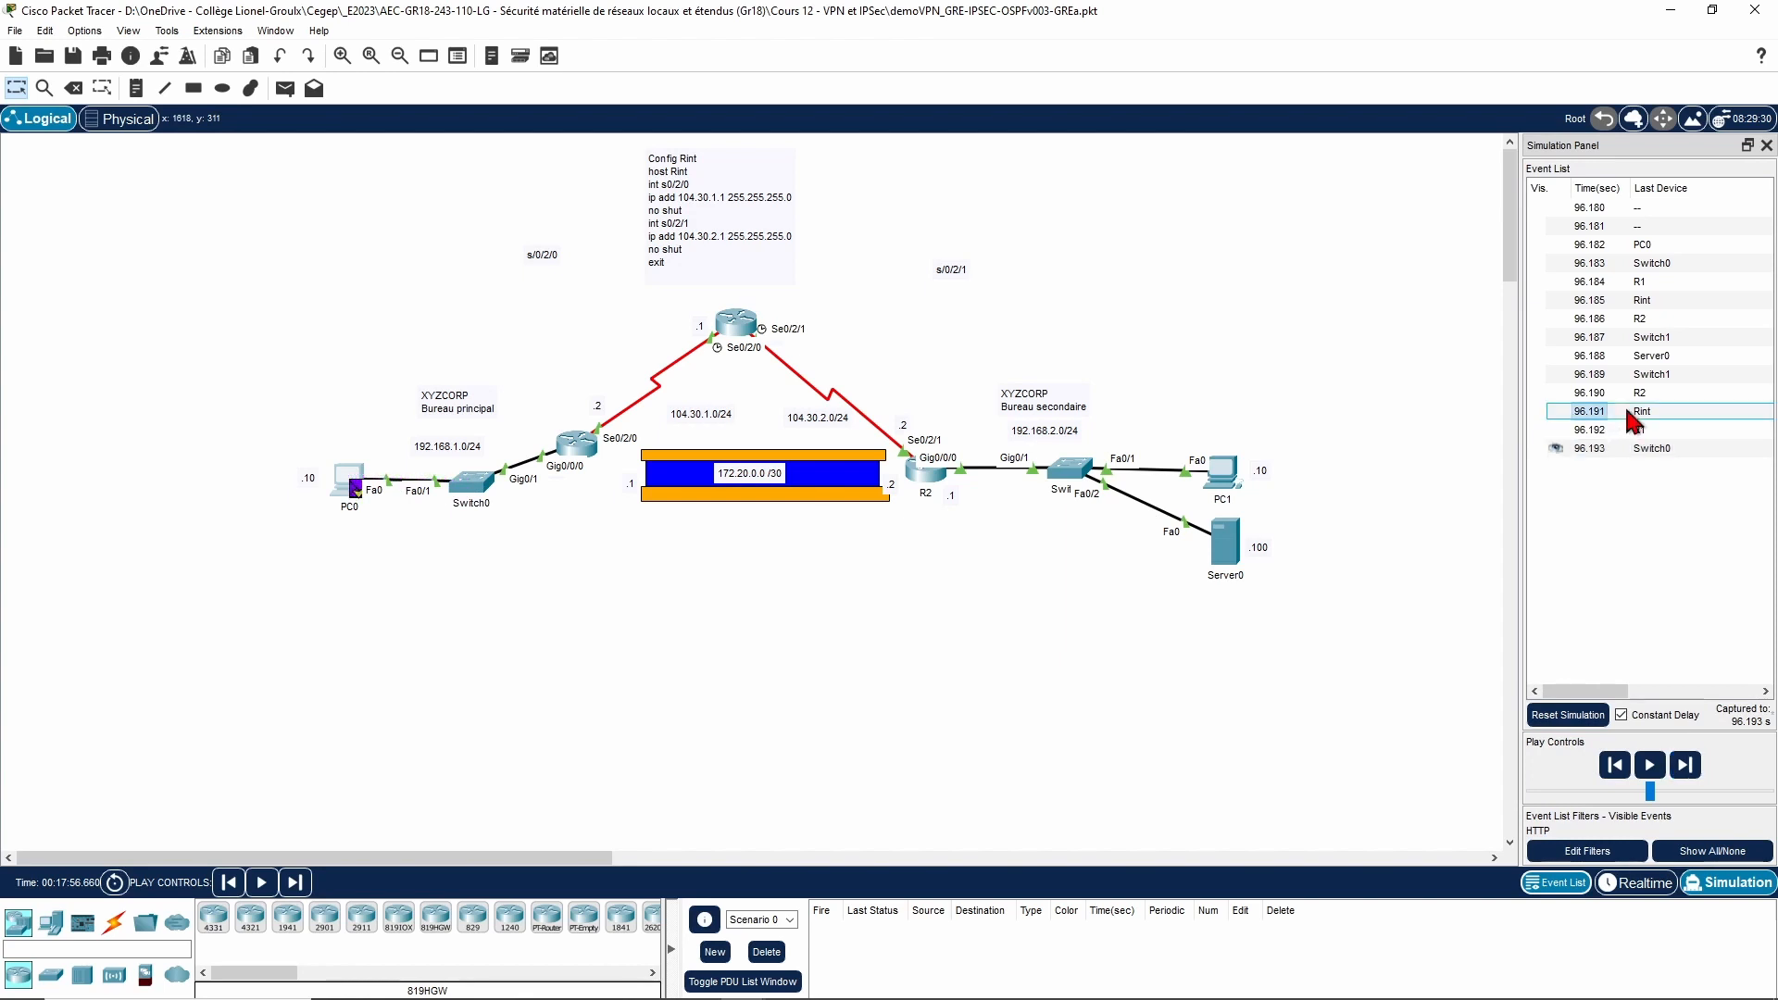
left_click(1625, 411)
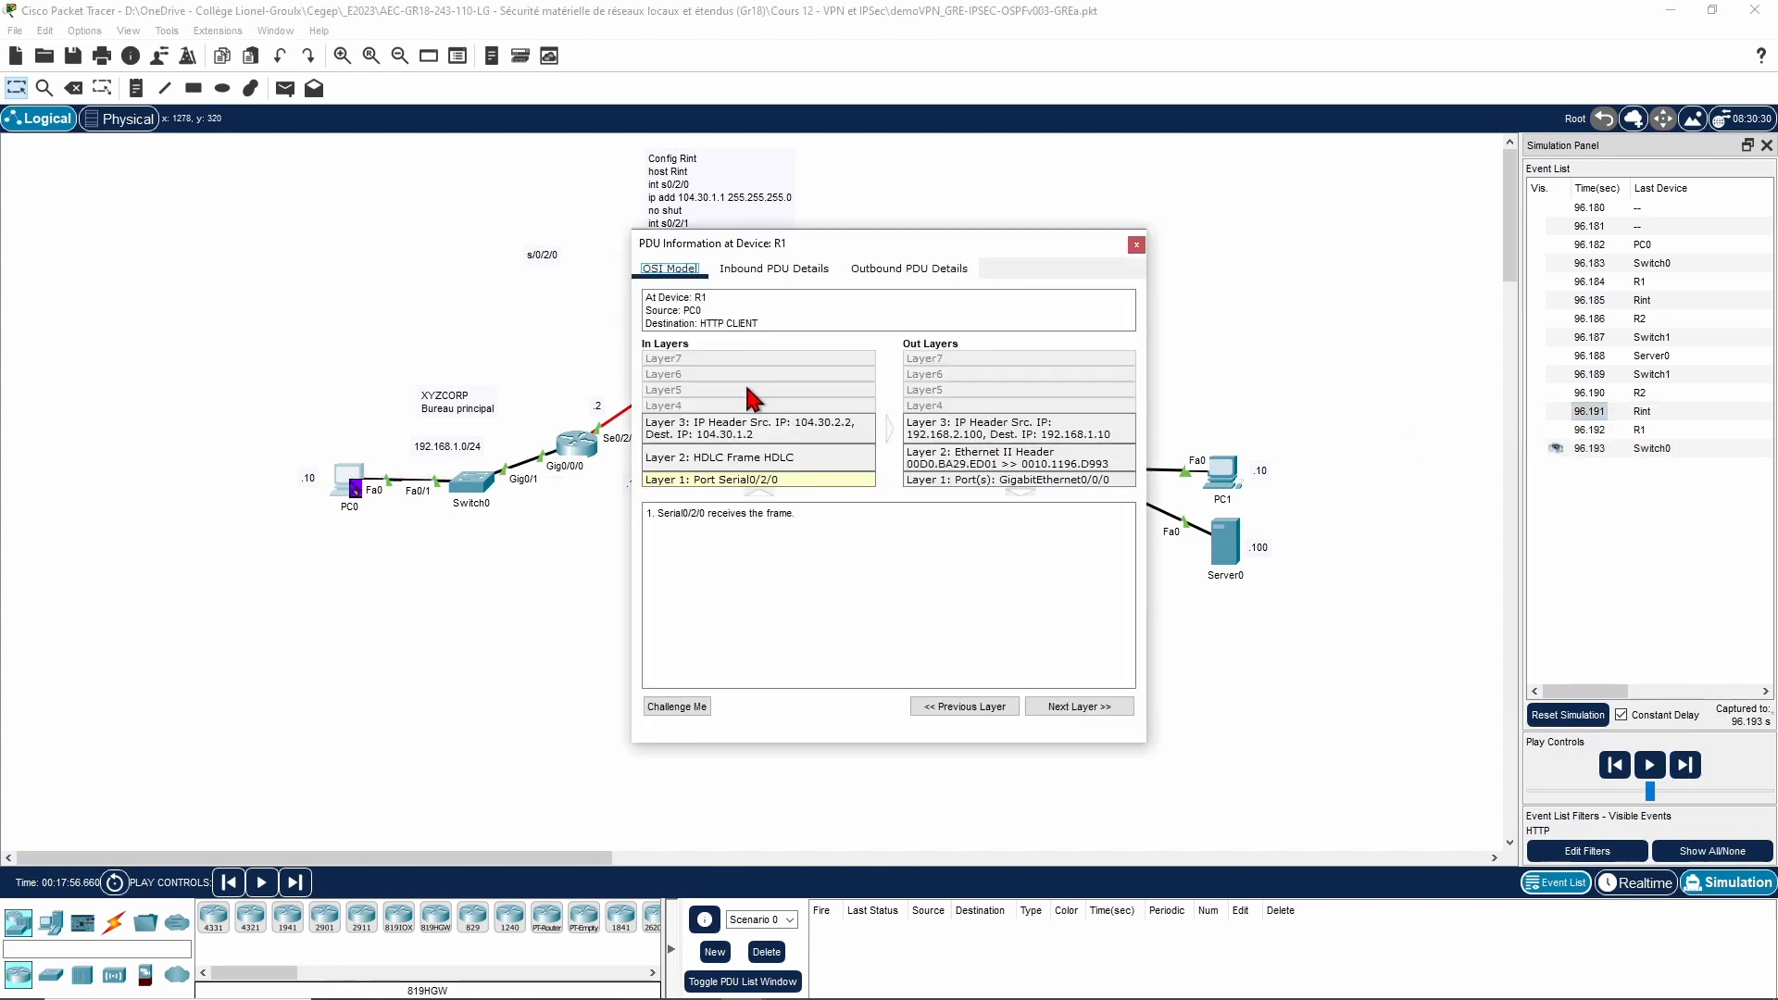
left_click_drag(781, 245, 757, 332)
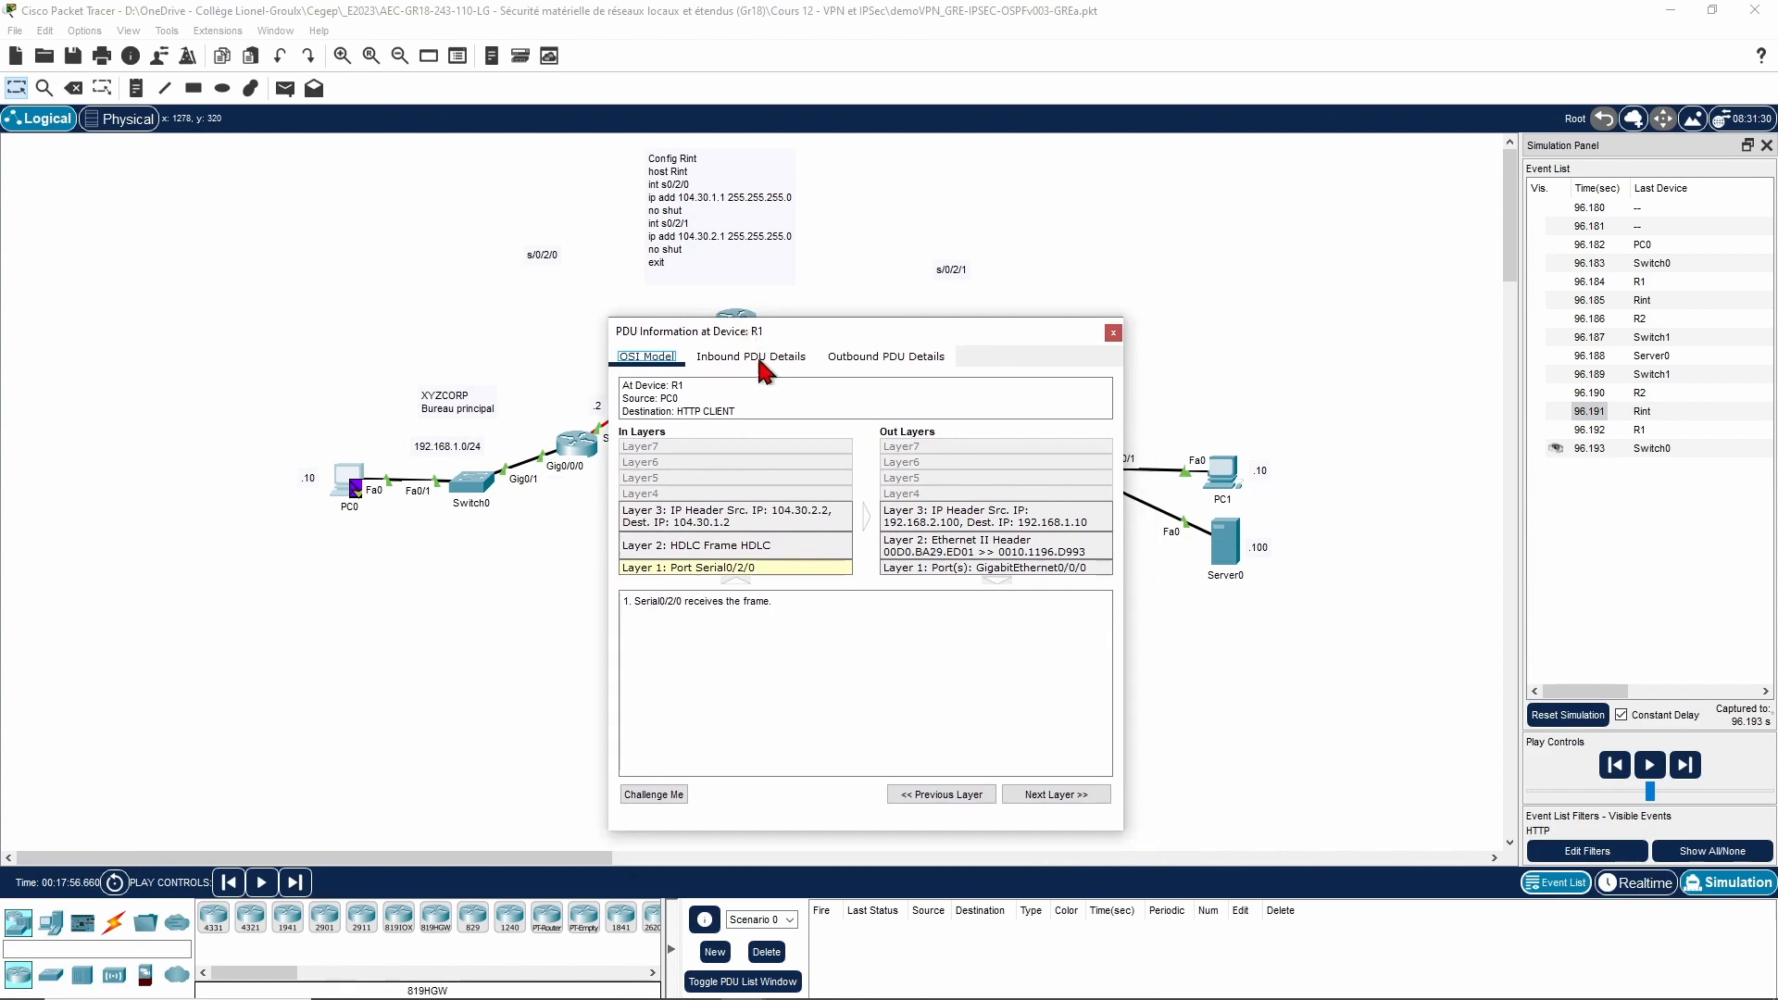
left_click(750, 361)
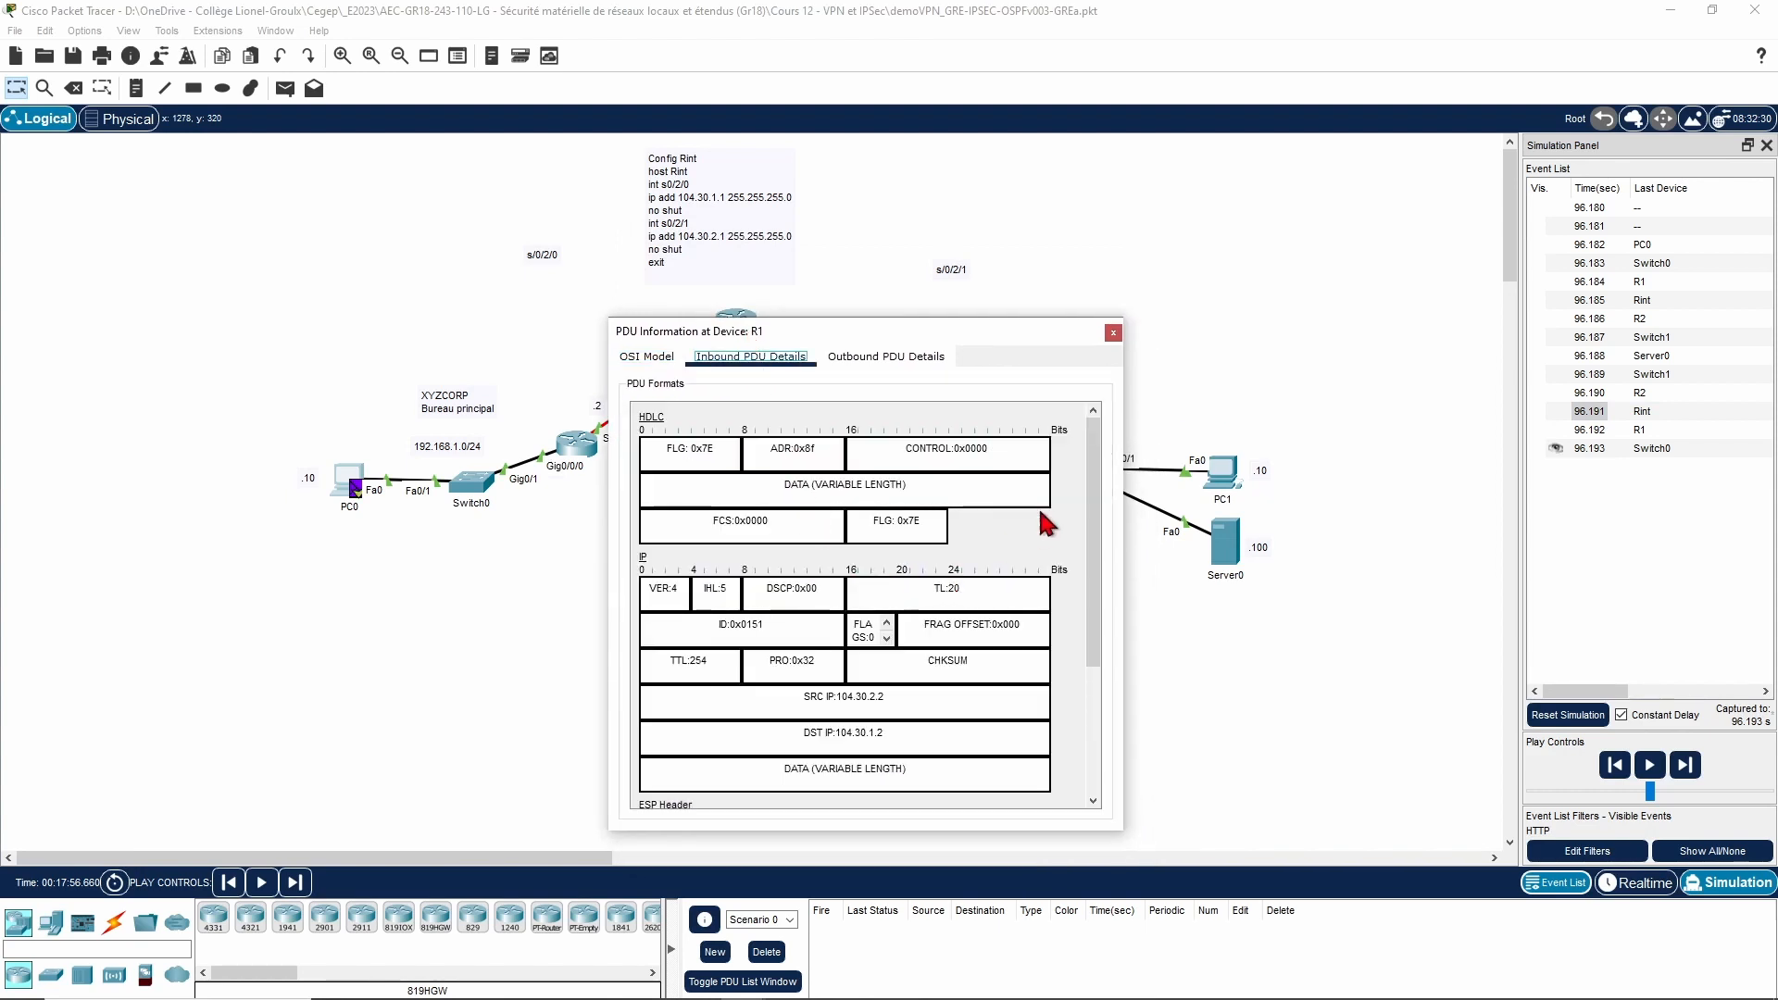
left_click_drag(1099, 479, 1098, 532)
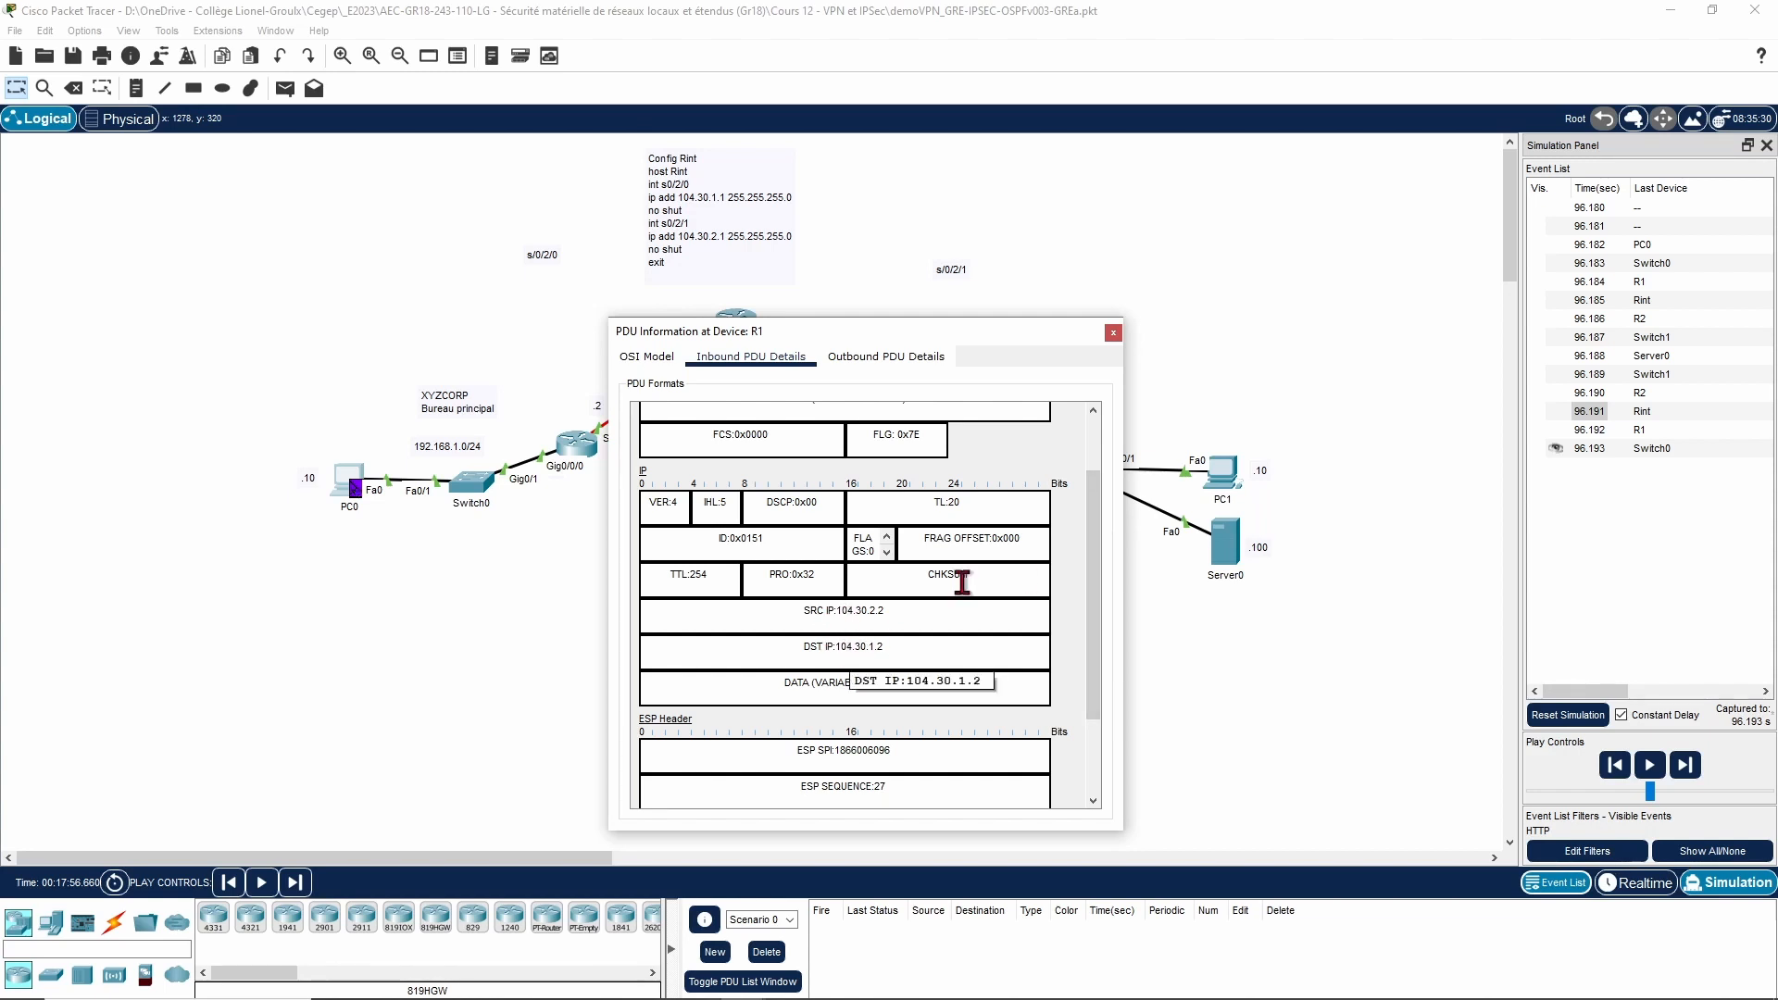
scroll(1092, 597, "down", 3)
scroll(1092, 597, "down", 1)
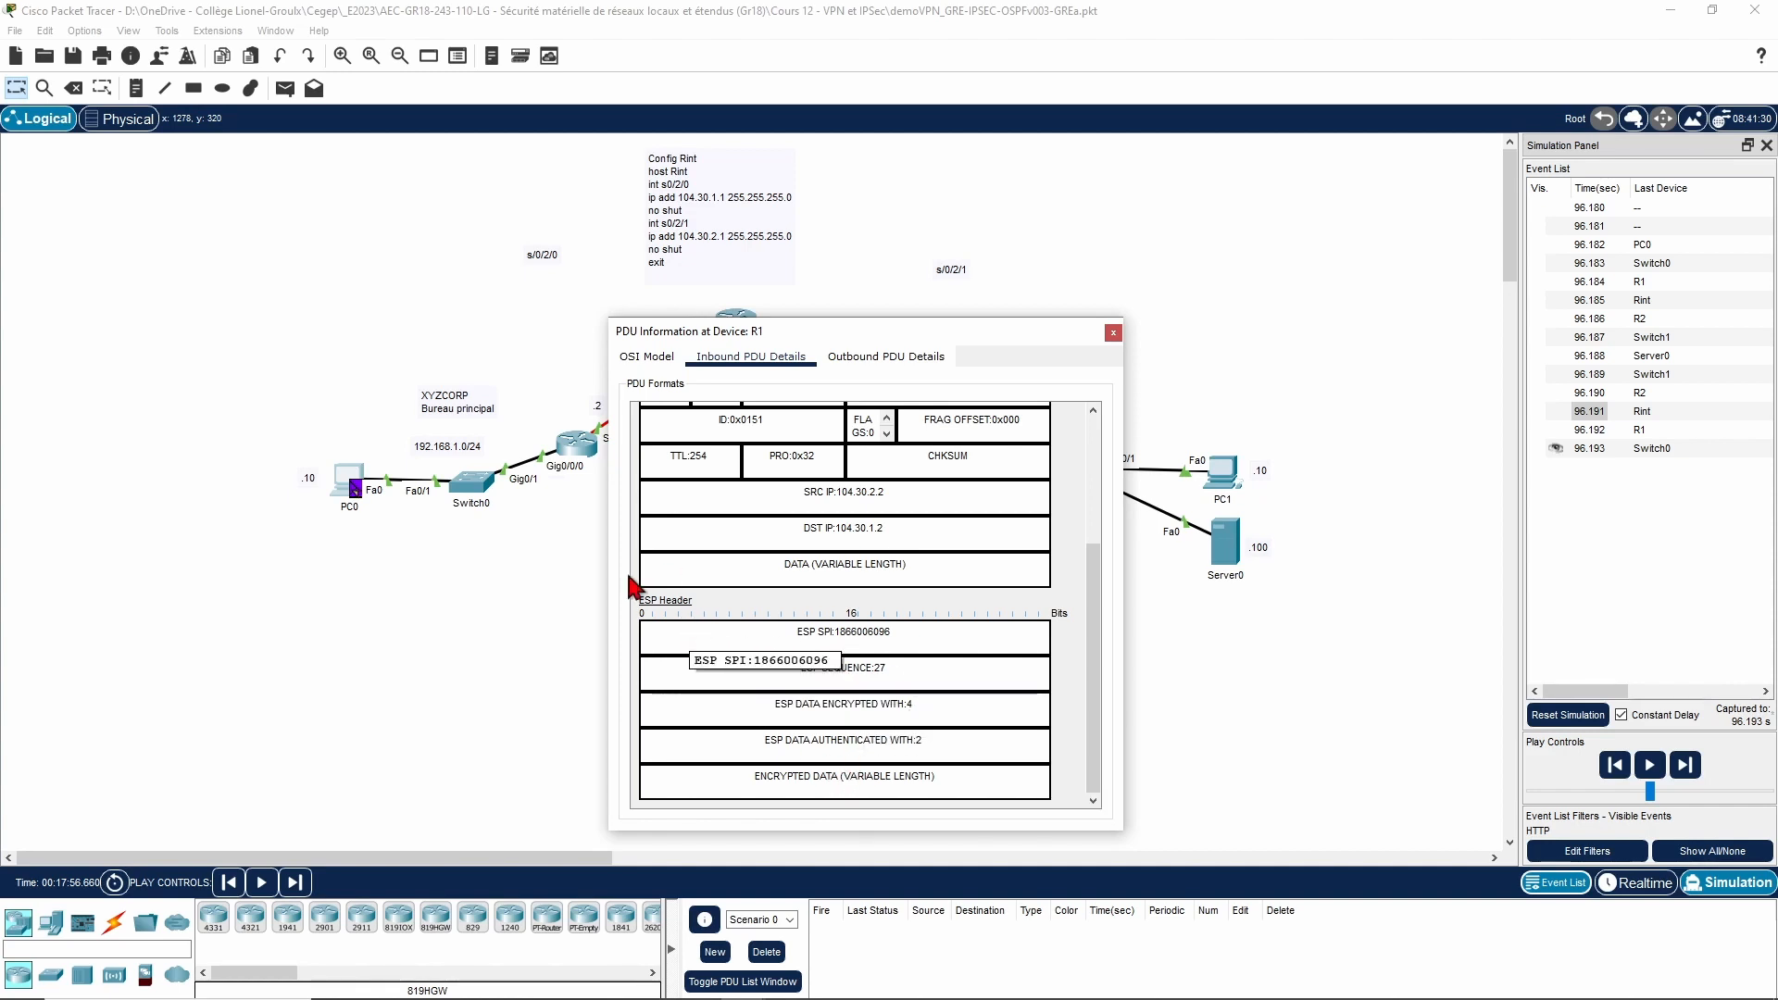
left_click(1112, 333)
Step: Display R2's IPsec security associations and check the packet encapsulation, encryption, decapsulation and decryption counters
left_click(942, 476)
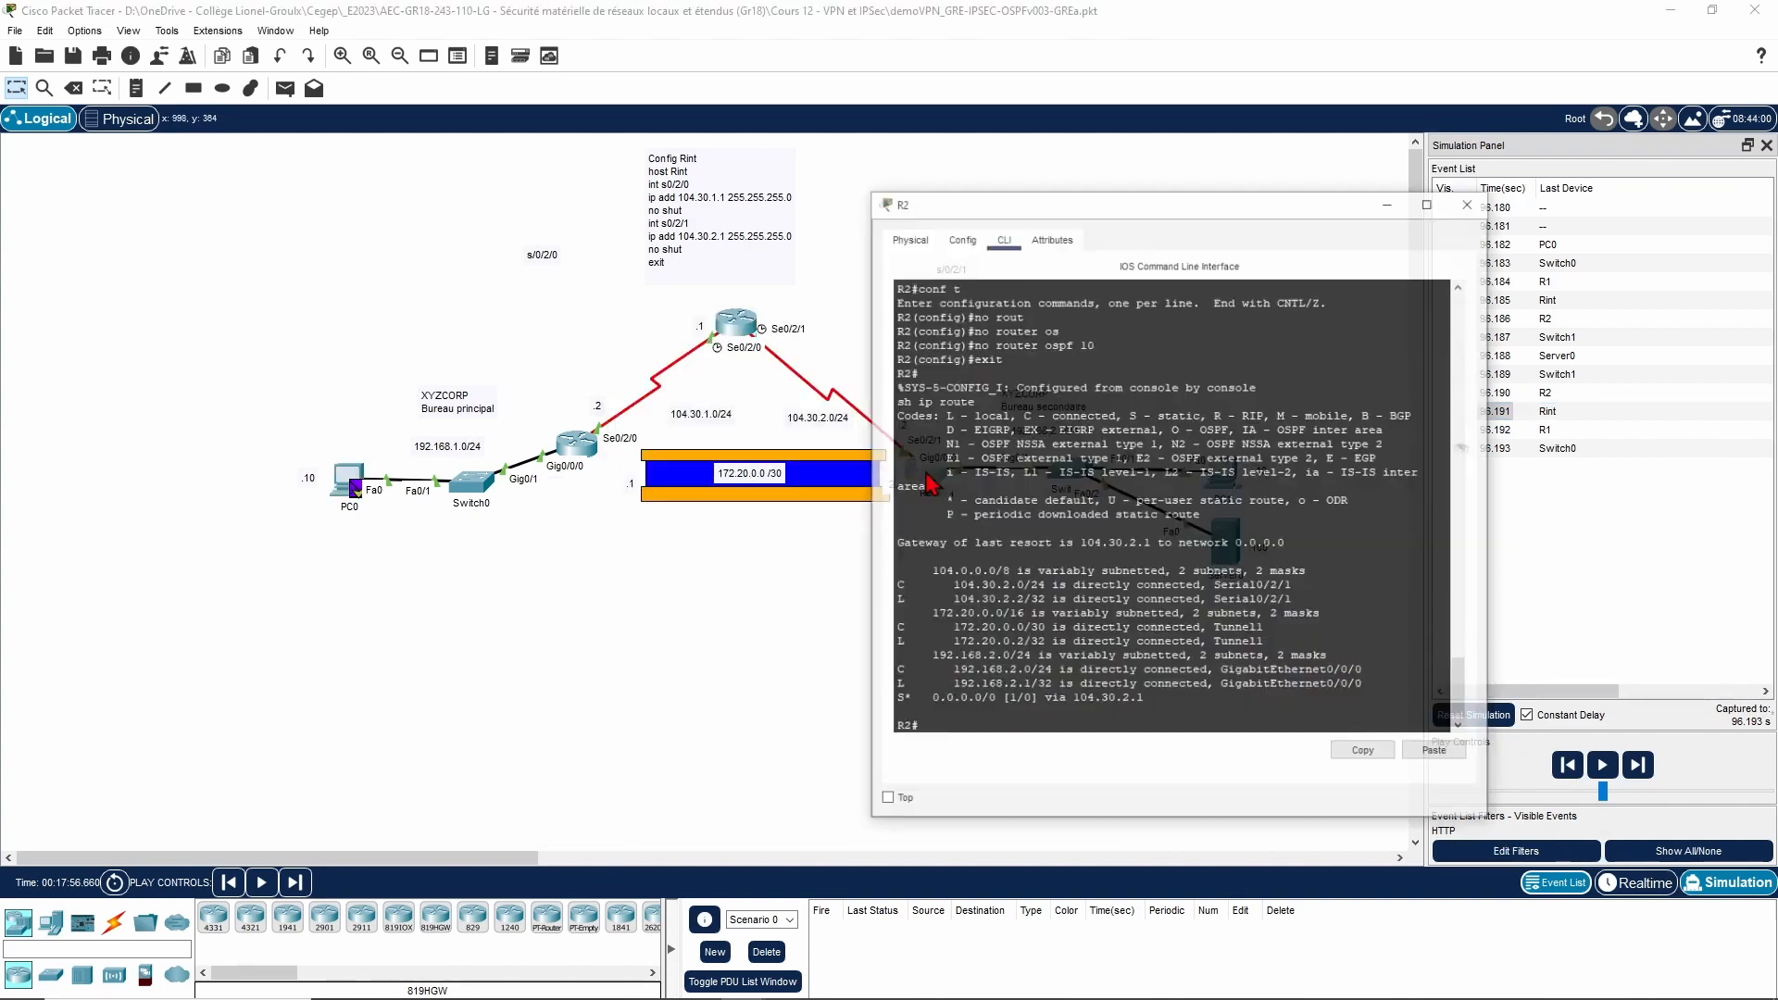
key("Up")
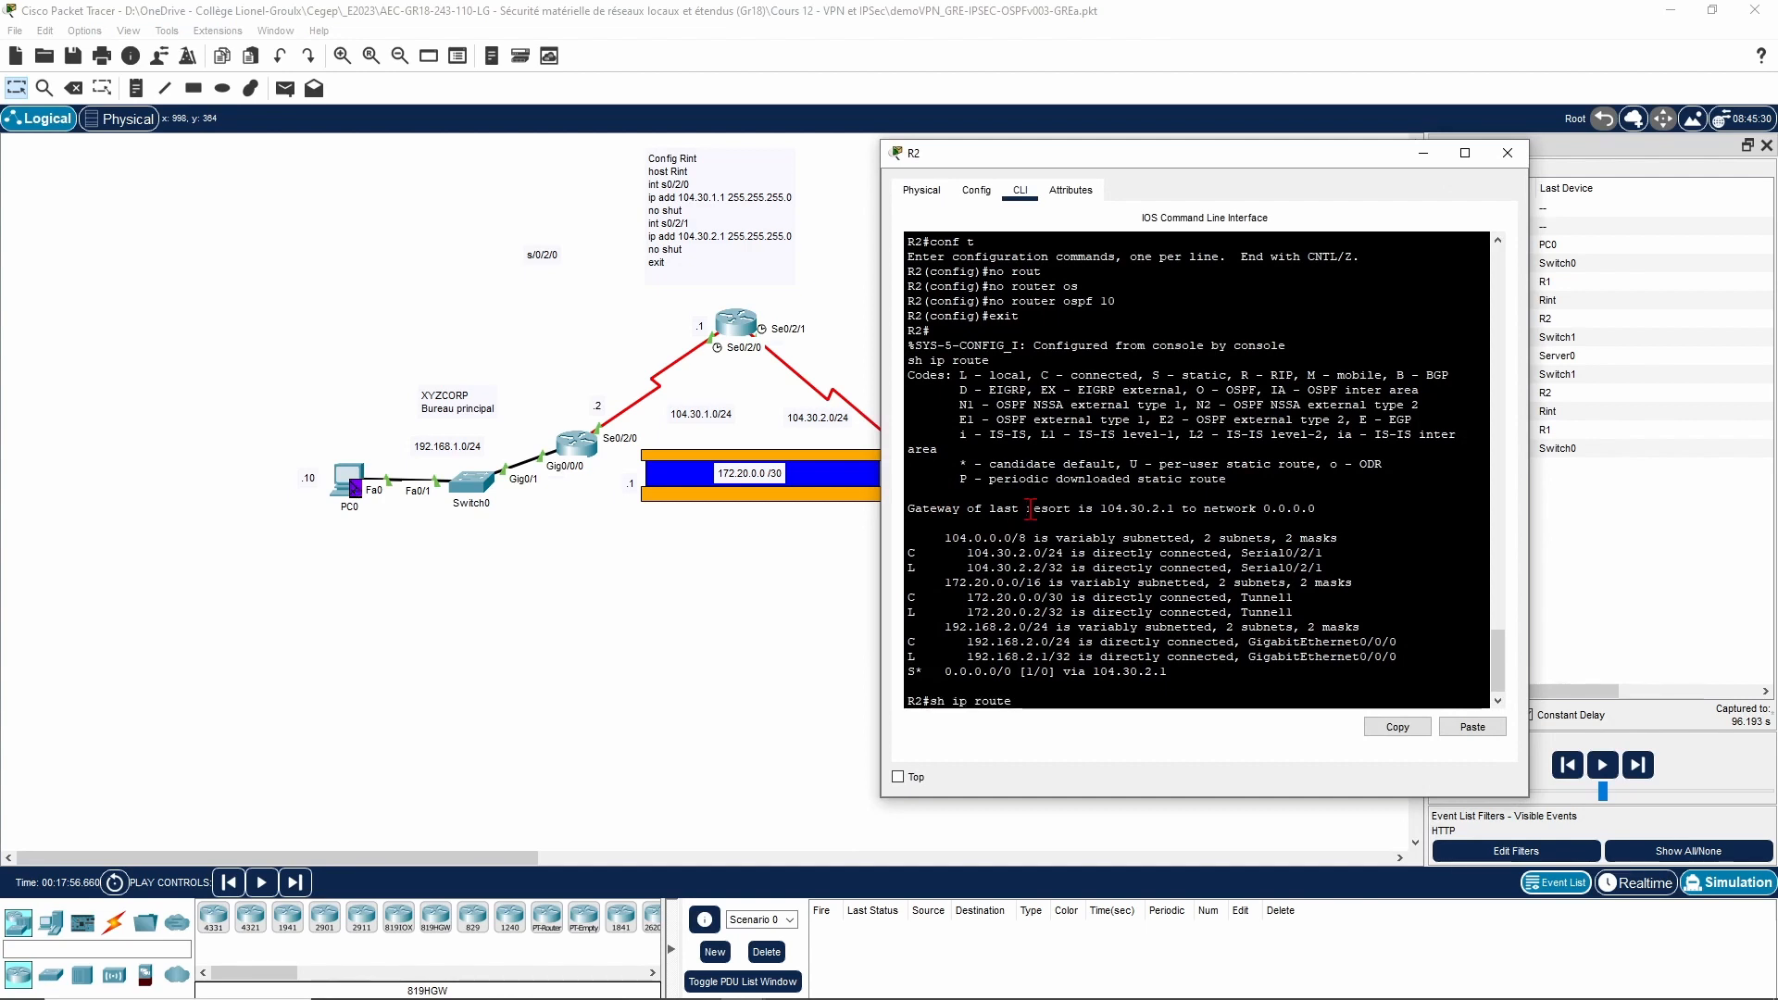
key("Up")
key("Up")
key("Return")
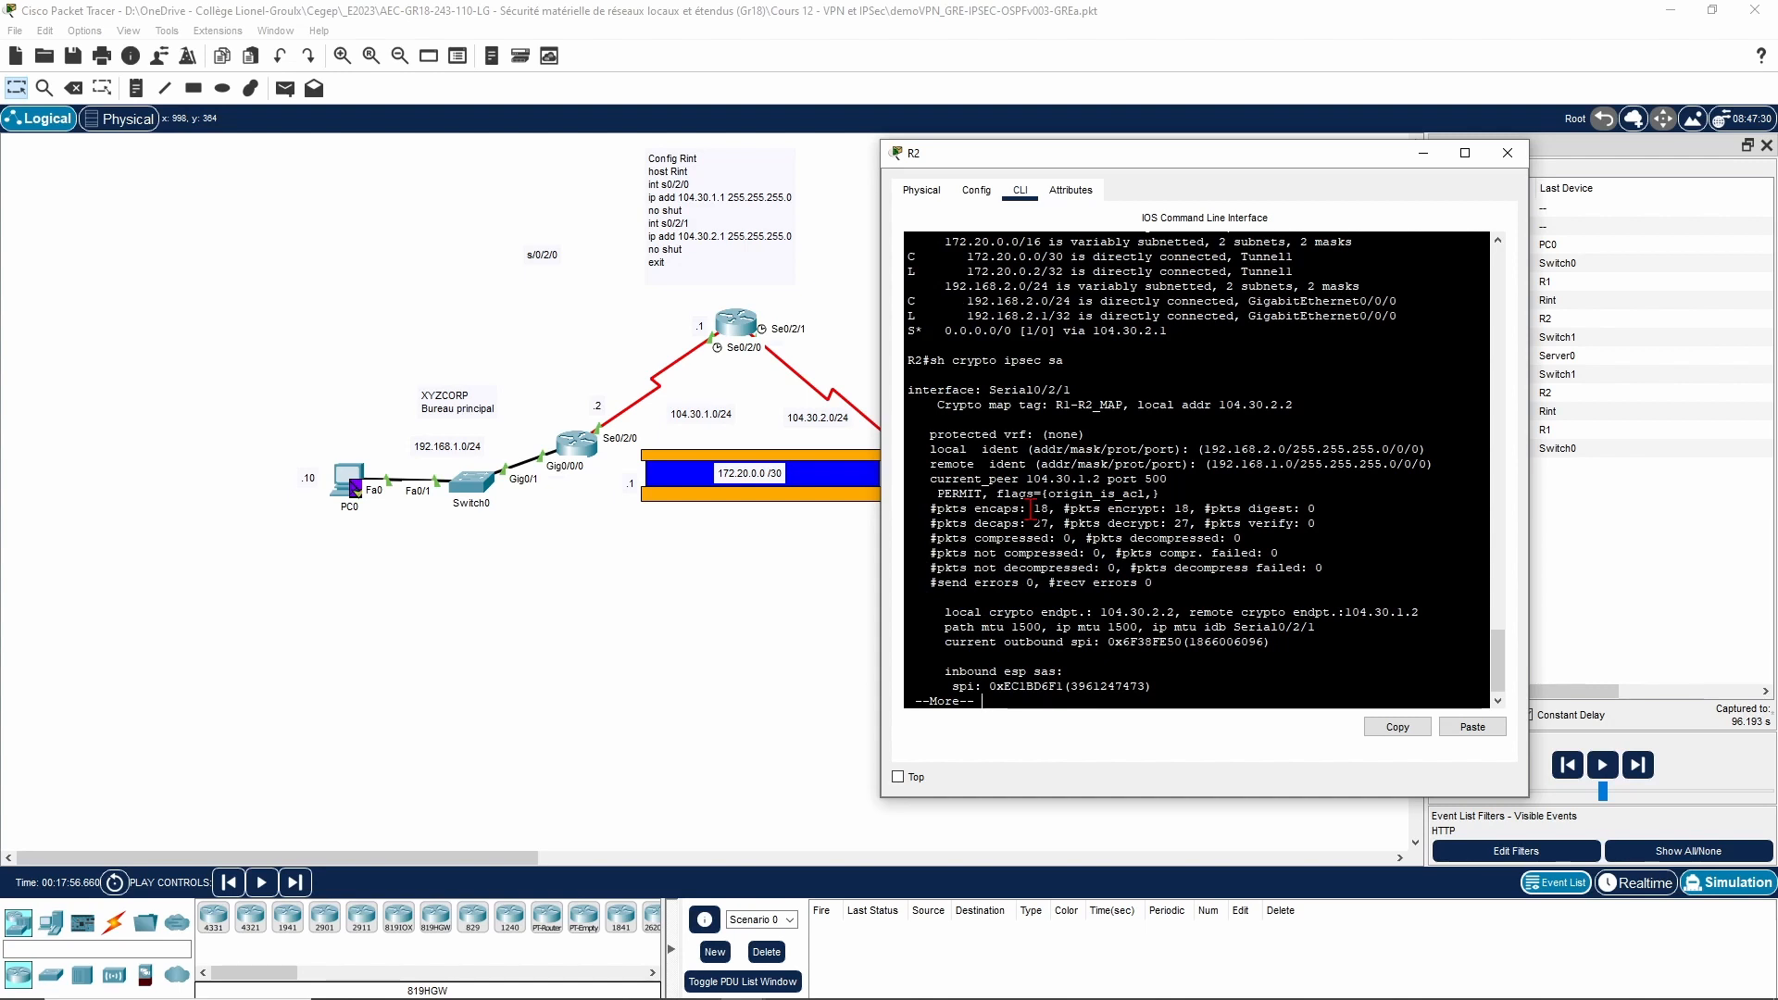
left_click_drag(1054, 524, 937, 508)
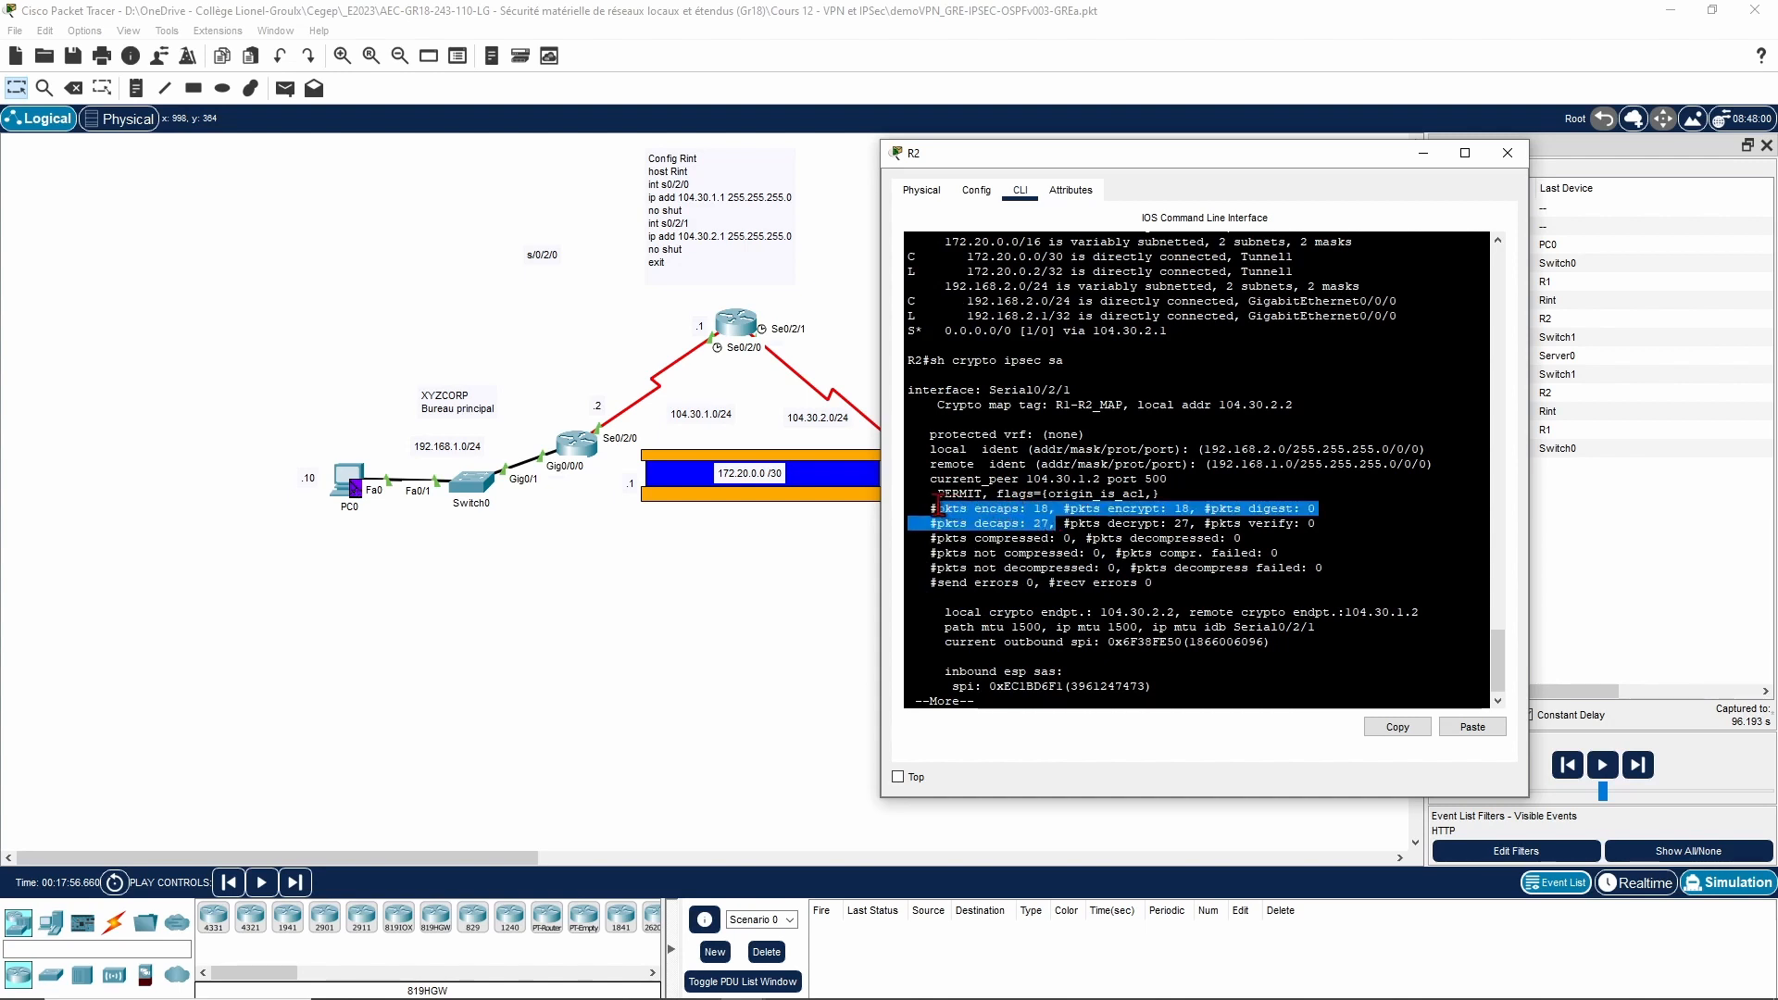
left_click(1183, 516)
left_click_drag(1338, 525, 929, 505)
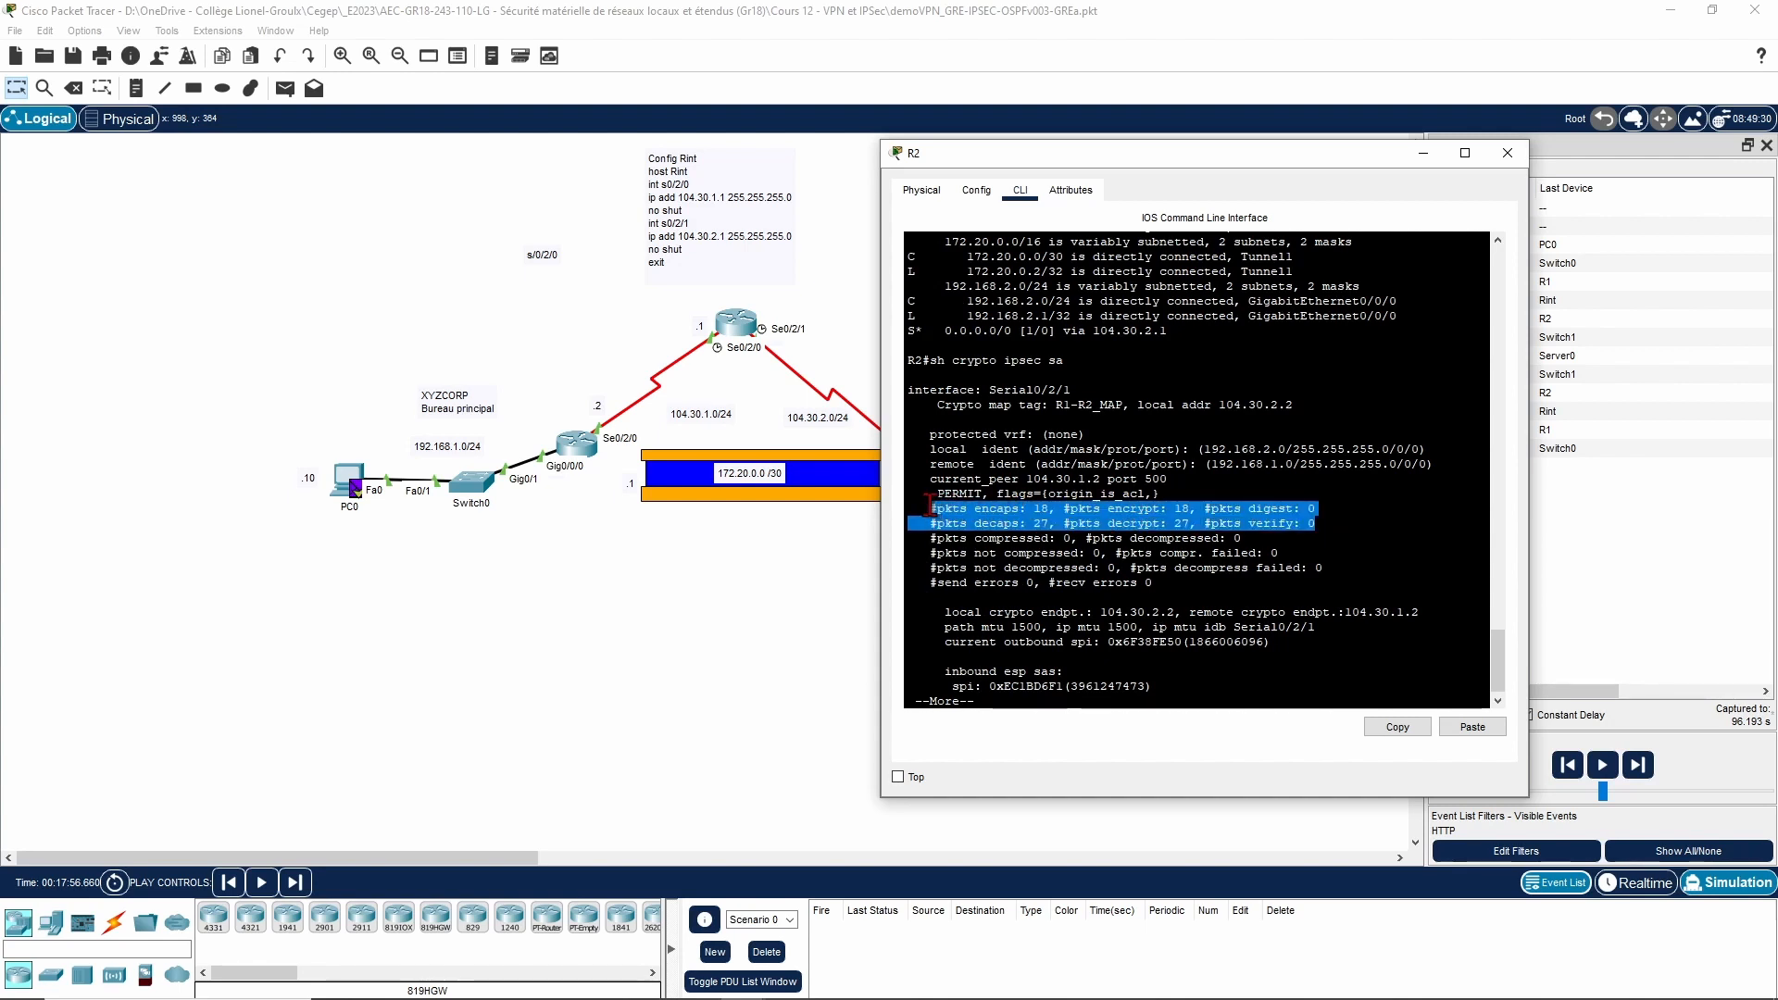
key("q")
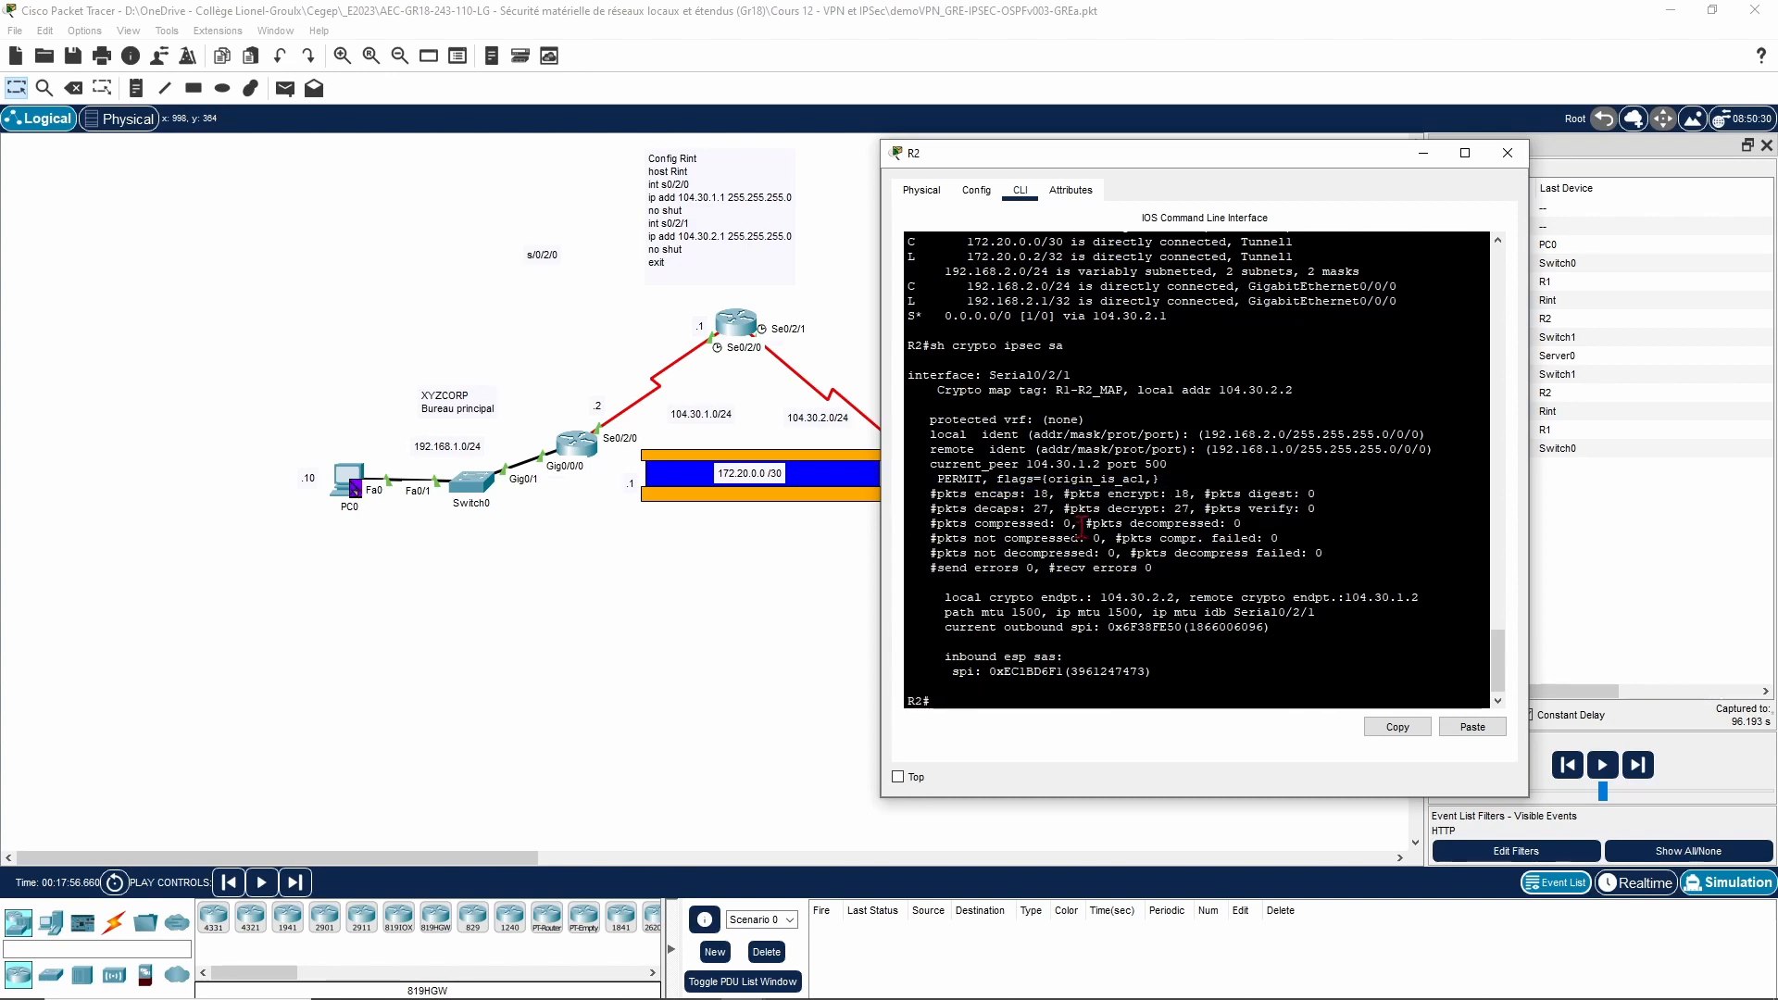
Step: Display R2's ISAKMP security associations and examine the entry between 104.30.1.2 and 104.30.2.2
key("Up")
key("Up")
key("Up")
key("Up")
key("Up")
key("Return")
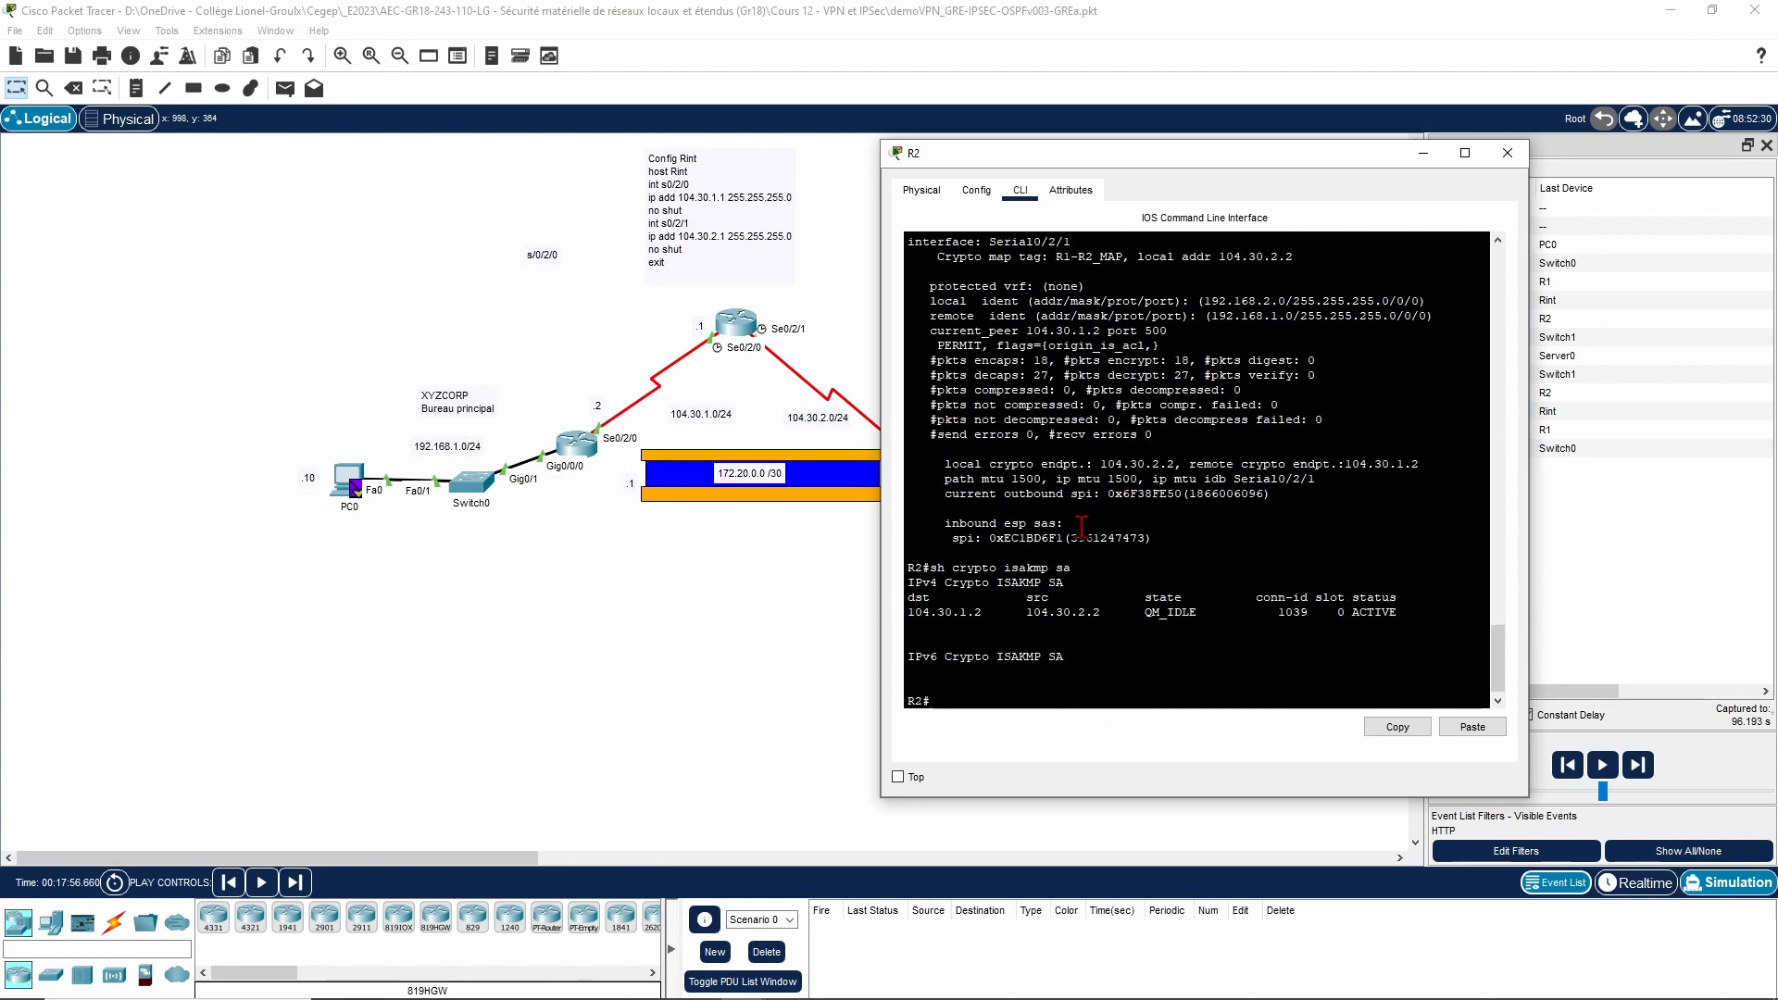
left_click_drag(1396, 612, 891, 616)
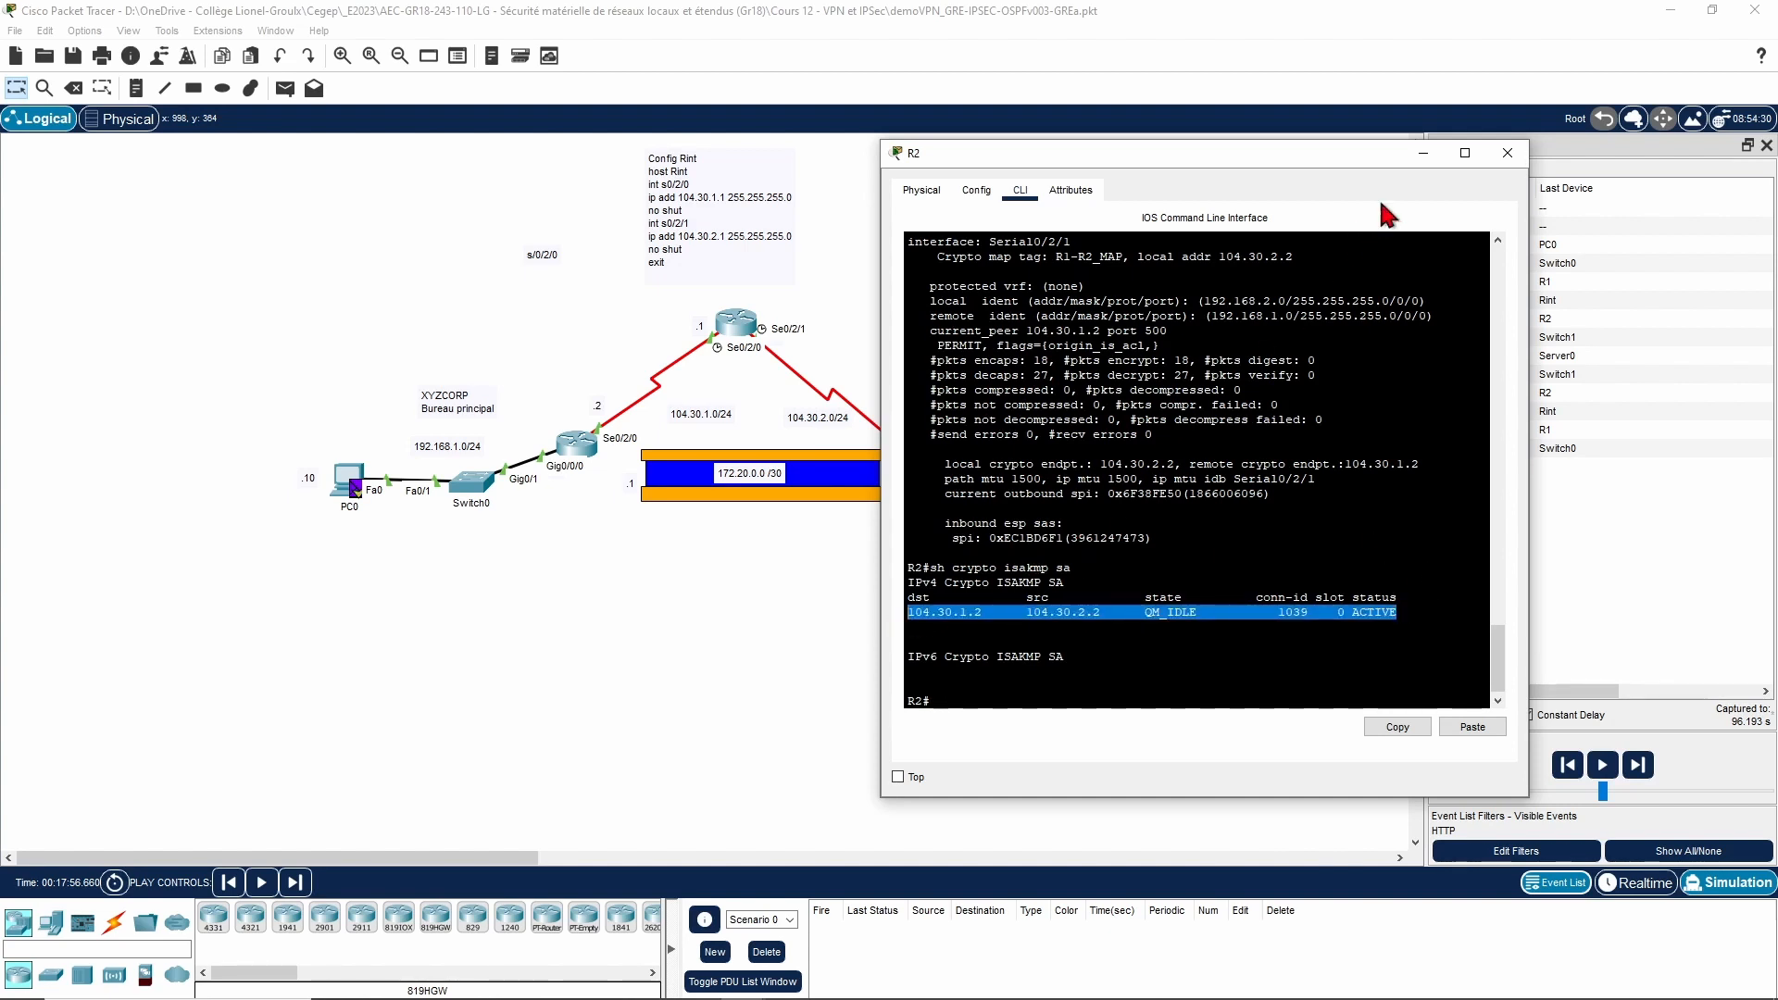
Step: Minimize R2 and replace R1's access list 101 with a rule permitting GRE from host 104.30.1.2 to host 104.30.2.2
left_click(1420, 155)
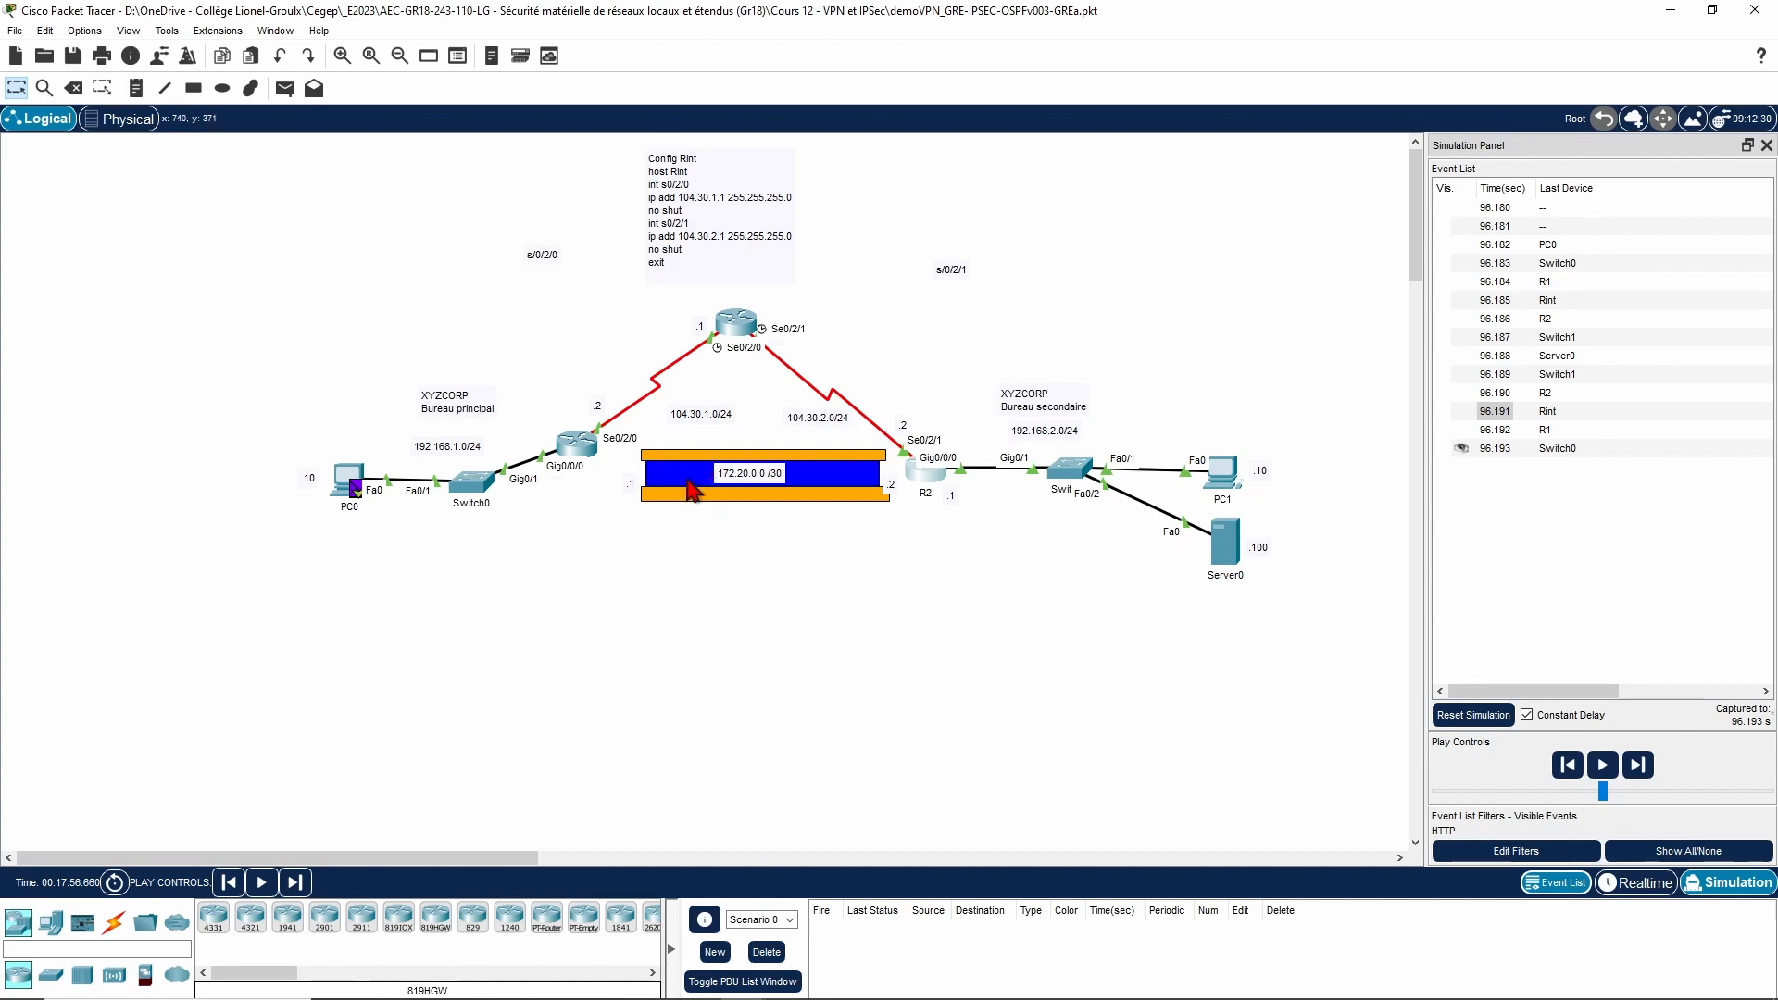
left_click(576, 451)
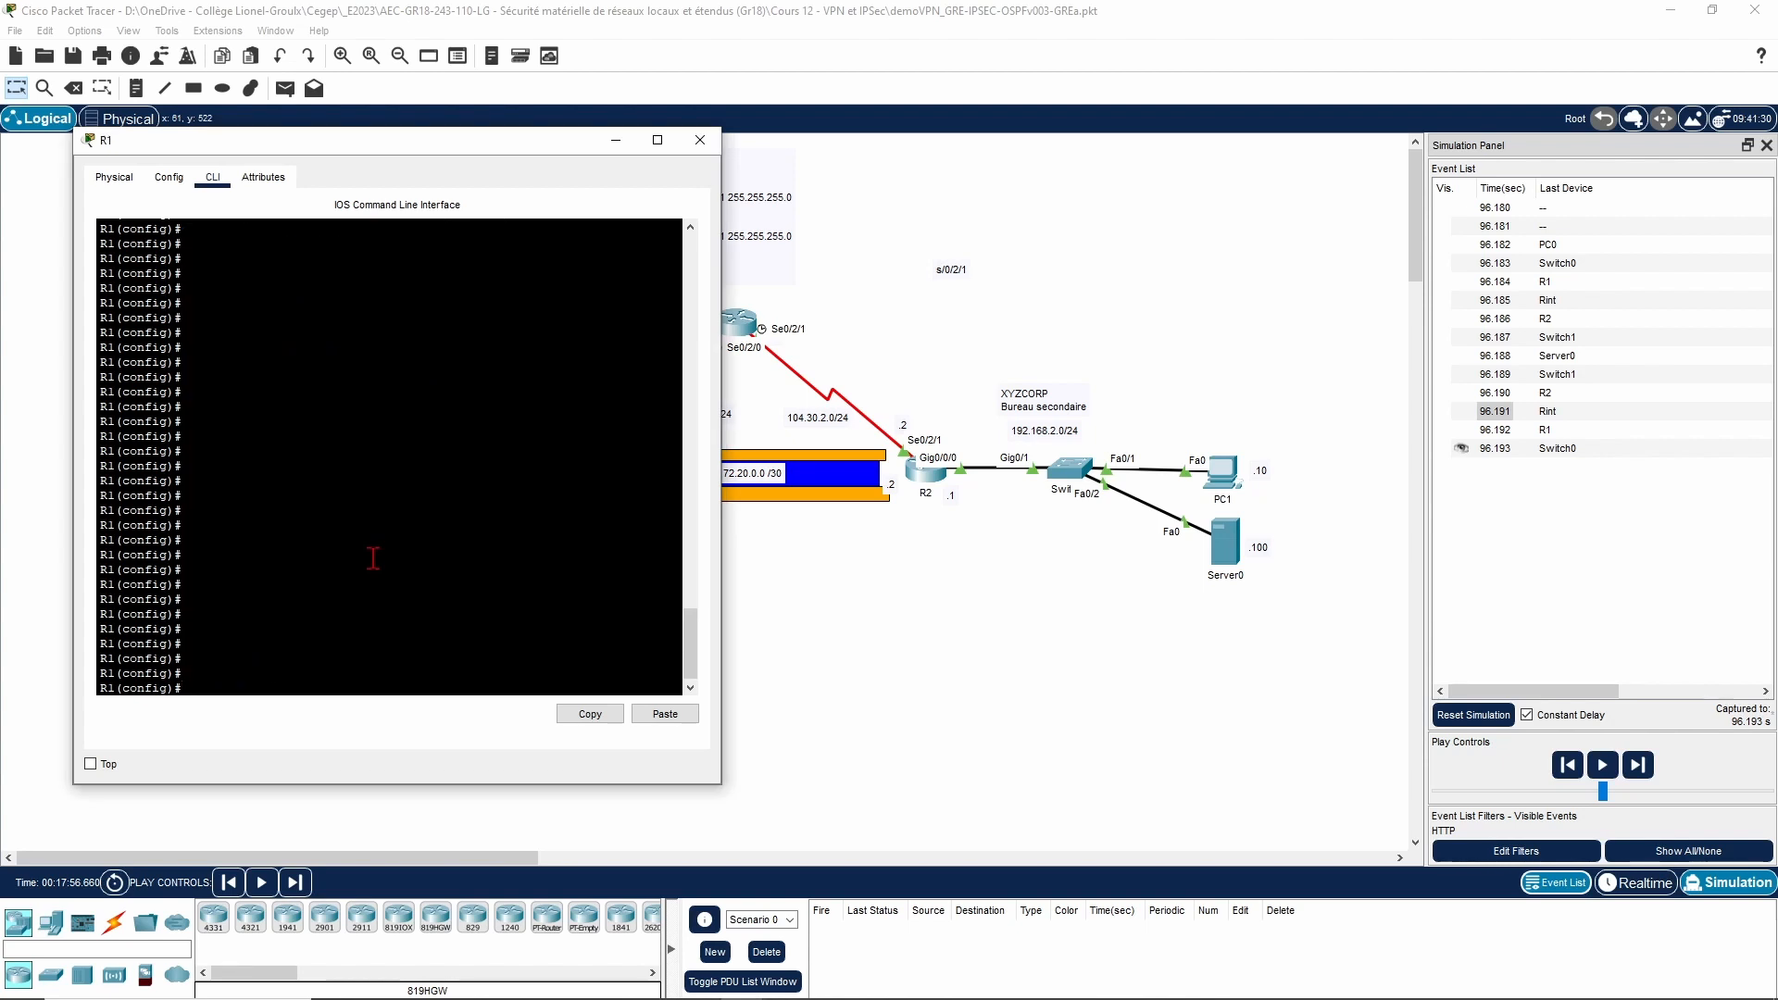
right_click(343, 557)
left_click(395, 594)
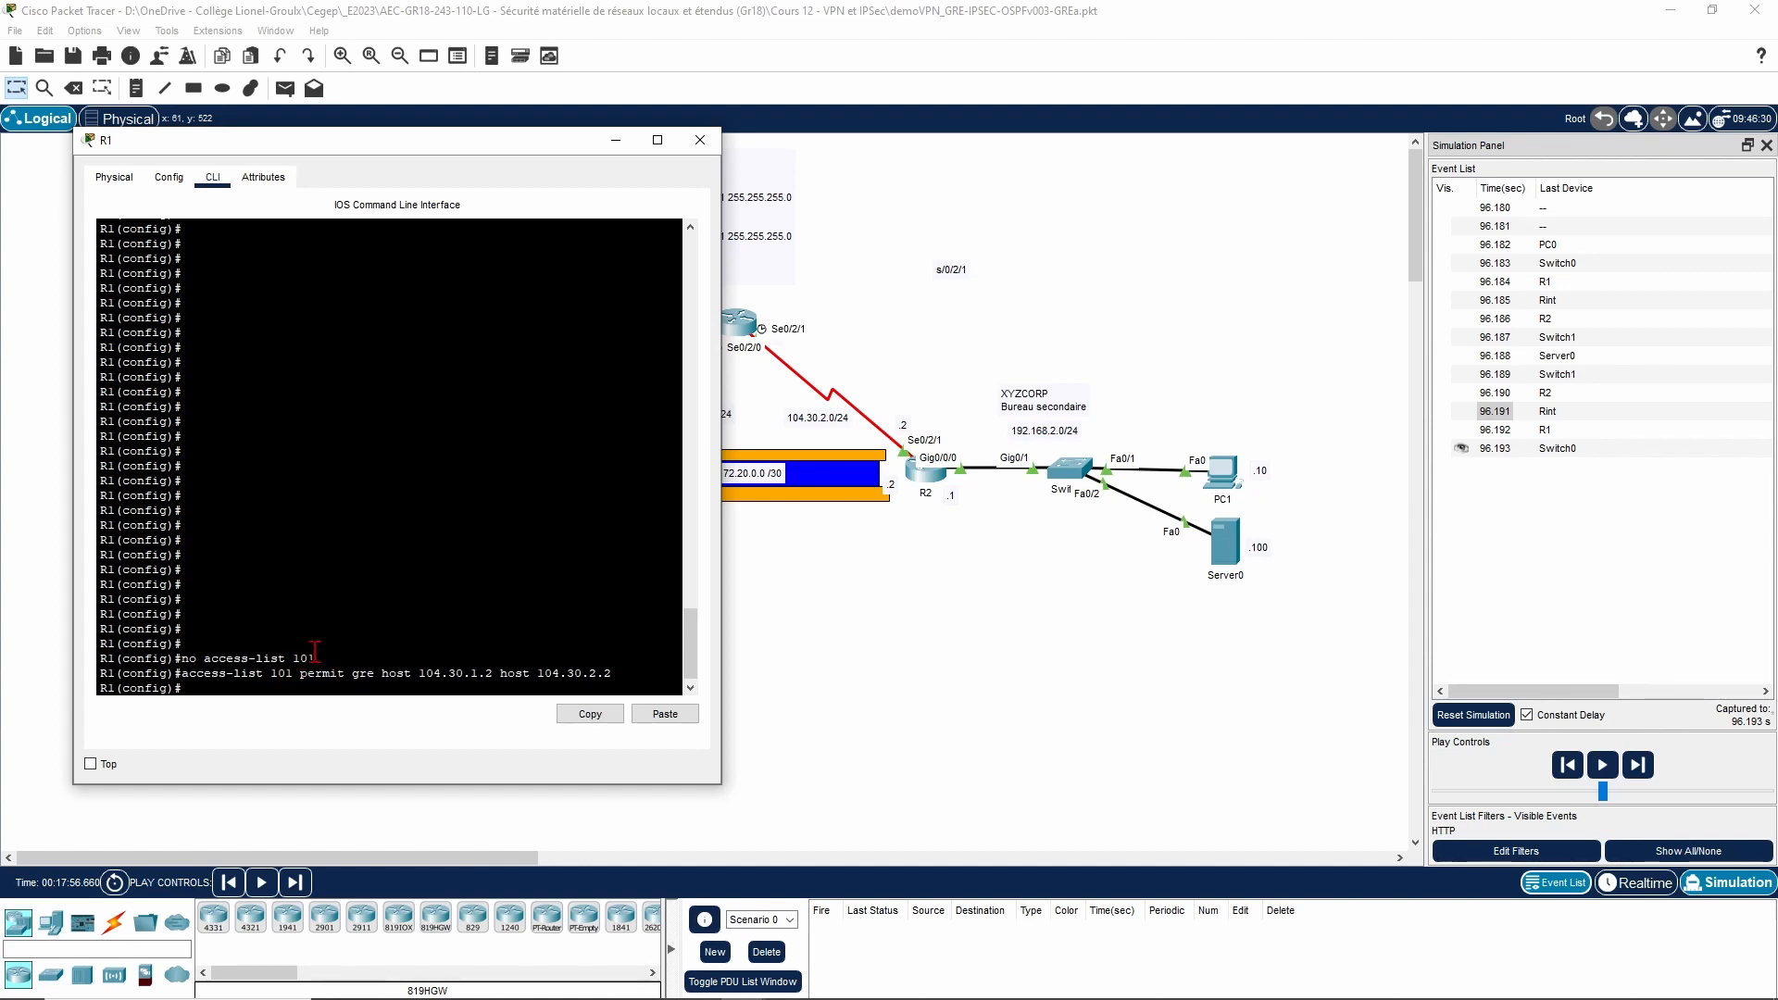
left_click_drag(315, 650, 168, 655)
left_click(235, 661)
Step: In R2's configuration mode, replace access list 102 with a rule permitting GRE from host 104.30.2.2 to host 104.30.1.2
left_click(927, 480)
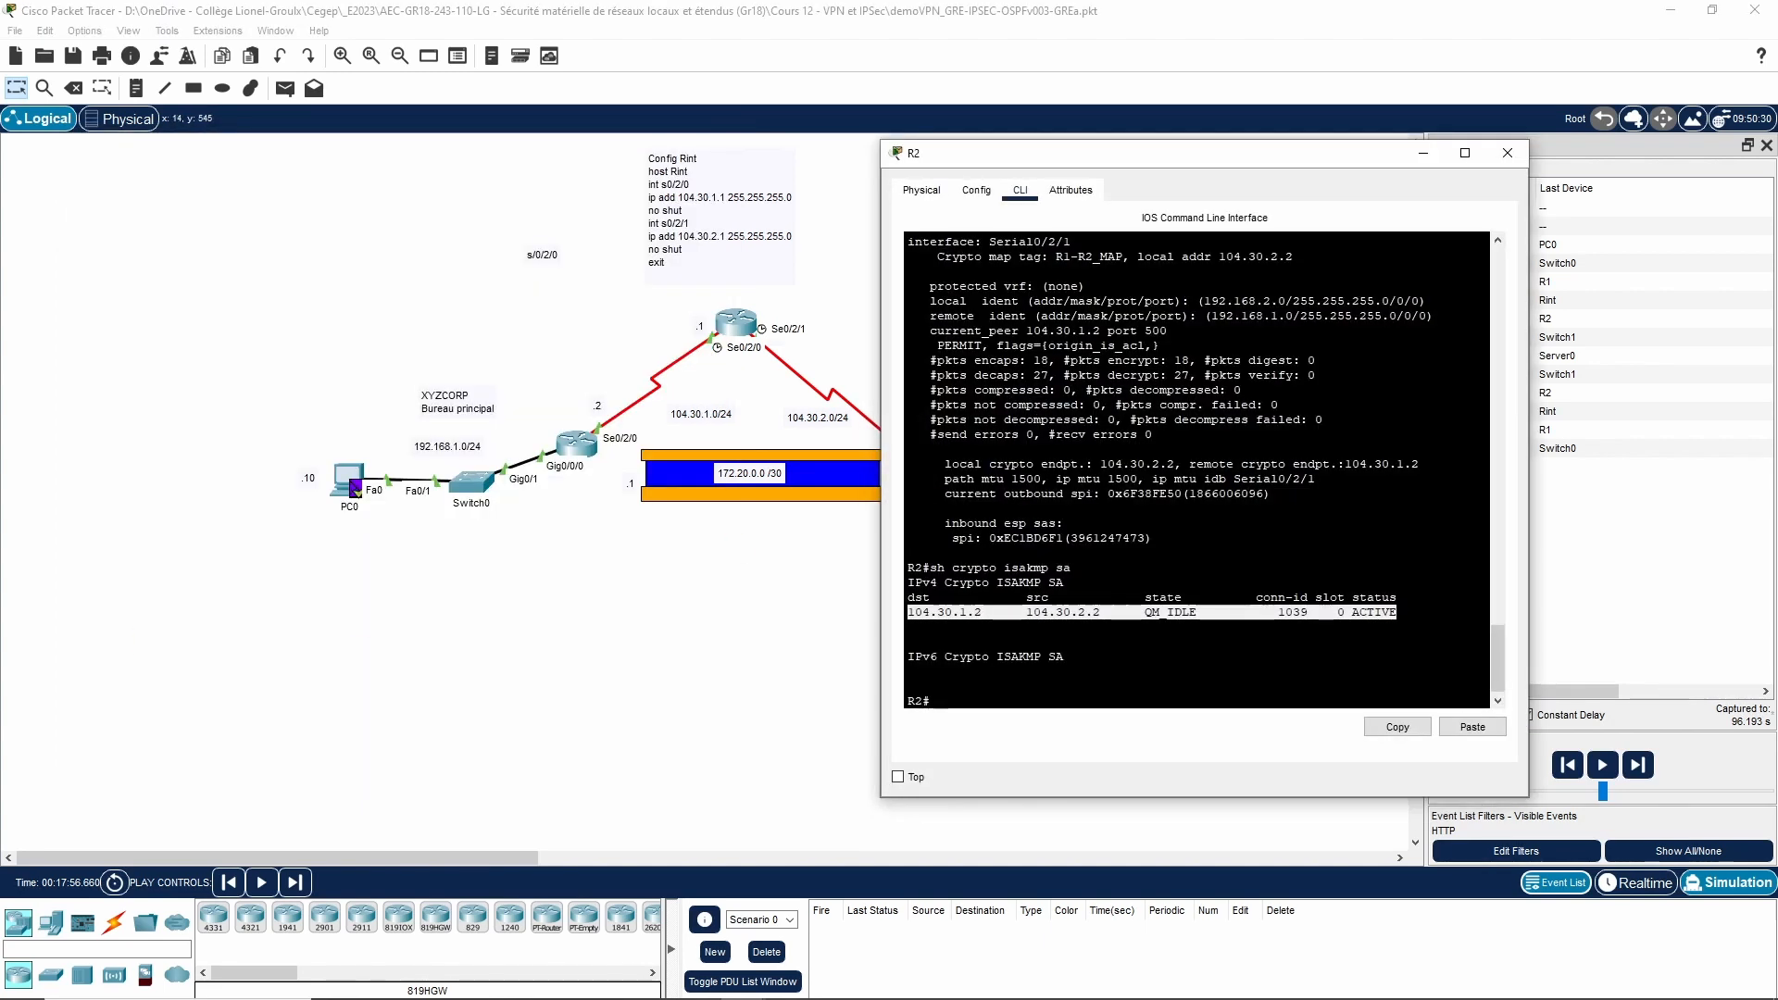
left_click(1134, 689)
type("conf t")
key("Return")
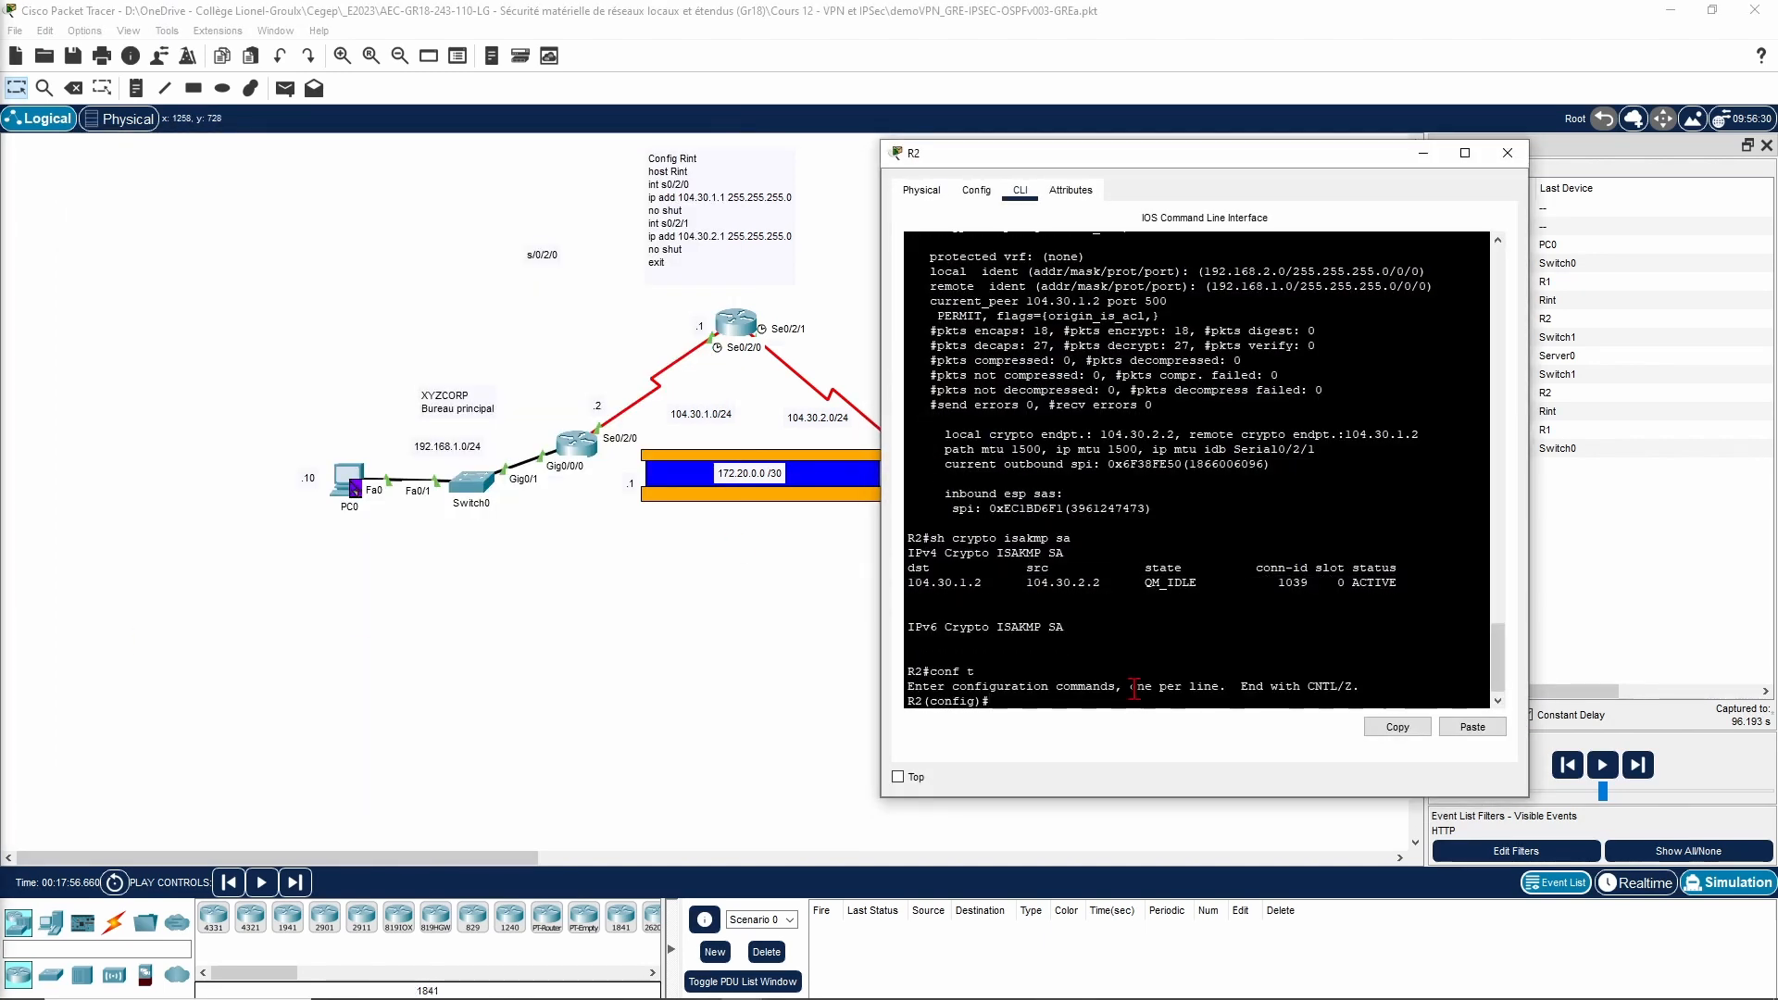
right_click(1136, 691)
left_click(1174, 721)
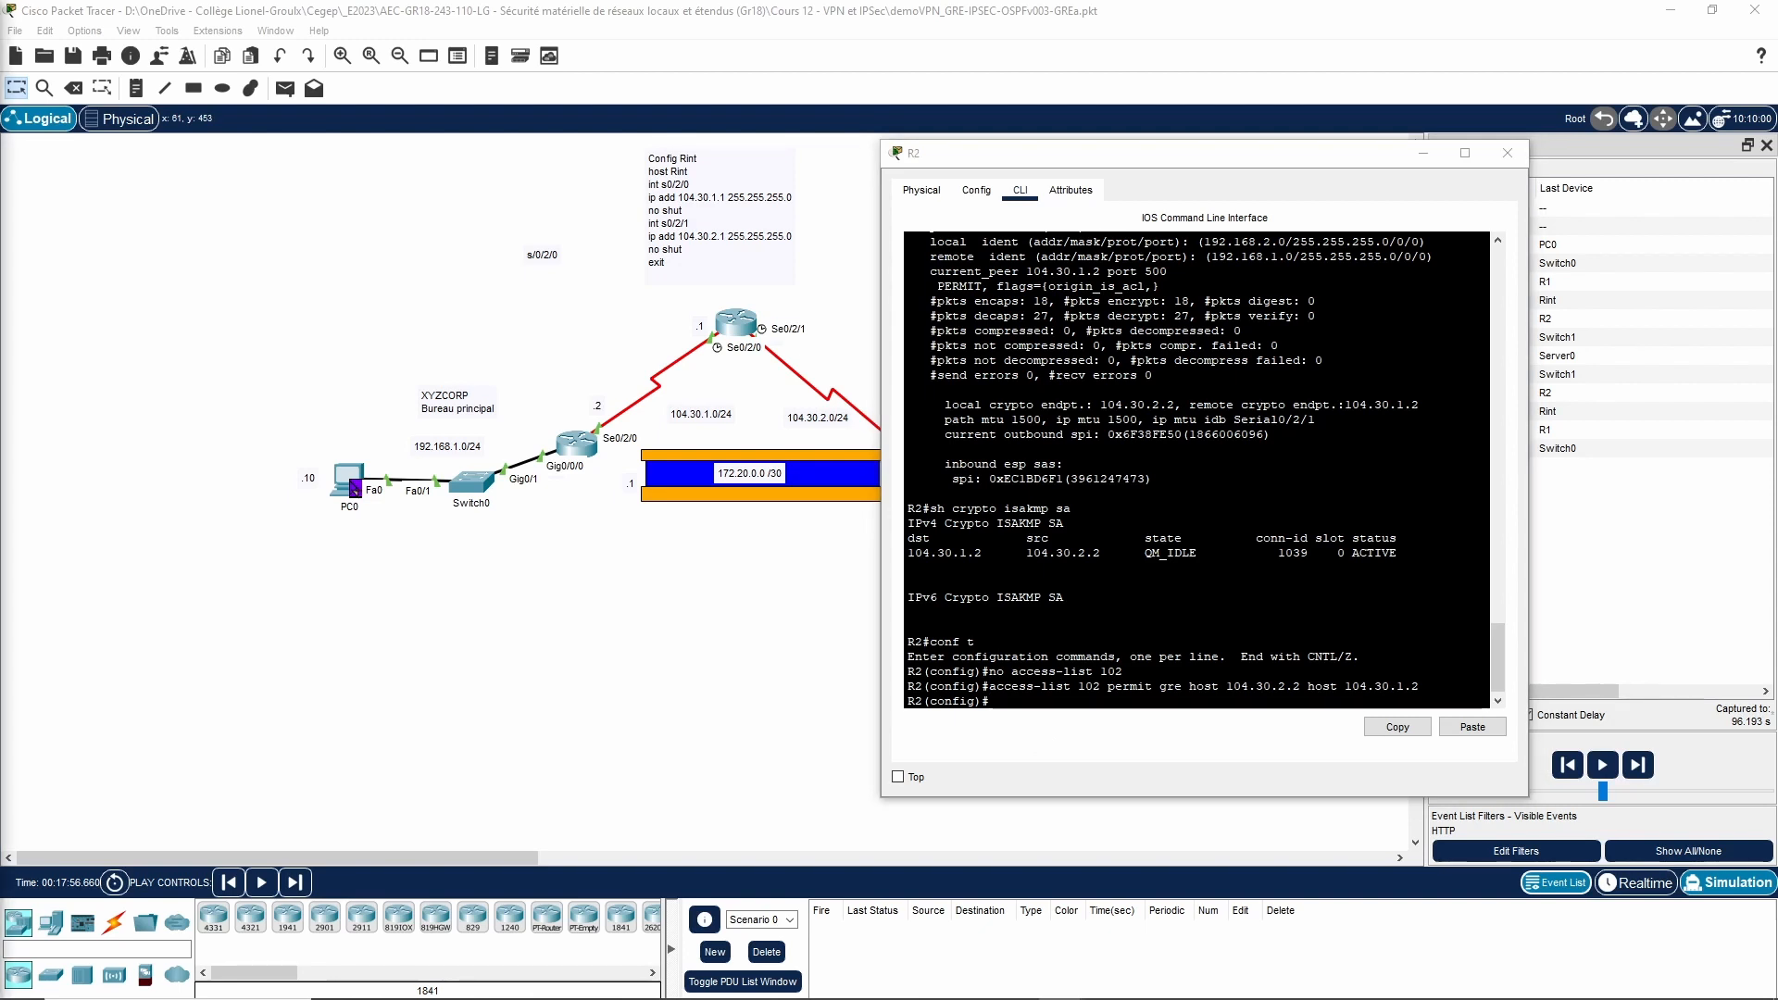
Step: Configure OSPF 10 area 0 on R2 (ID 2.2.2.2, 192.168.2.0/24) and R1 (ID 1.1.1.1, 192.168.1.0/24), both including 172.20.0.0/30
right_click(1128, 715)
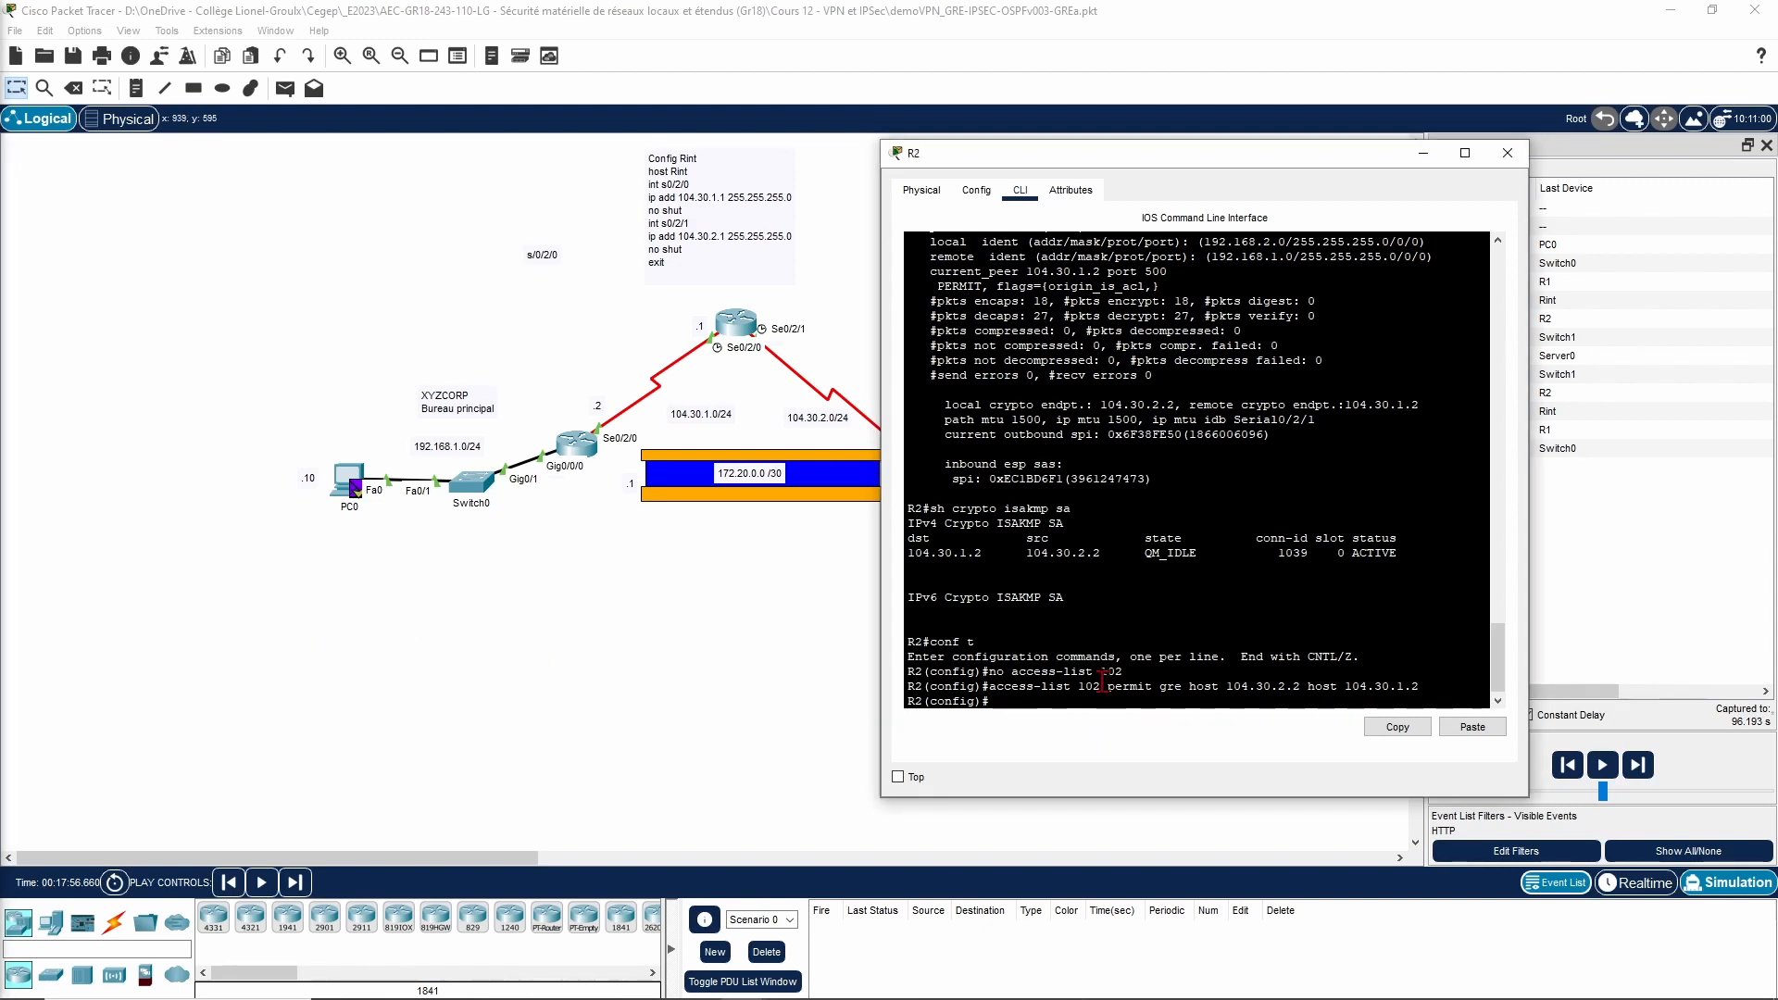
left_click(1135, 714)
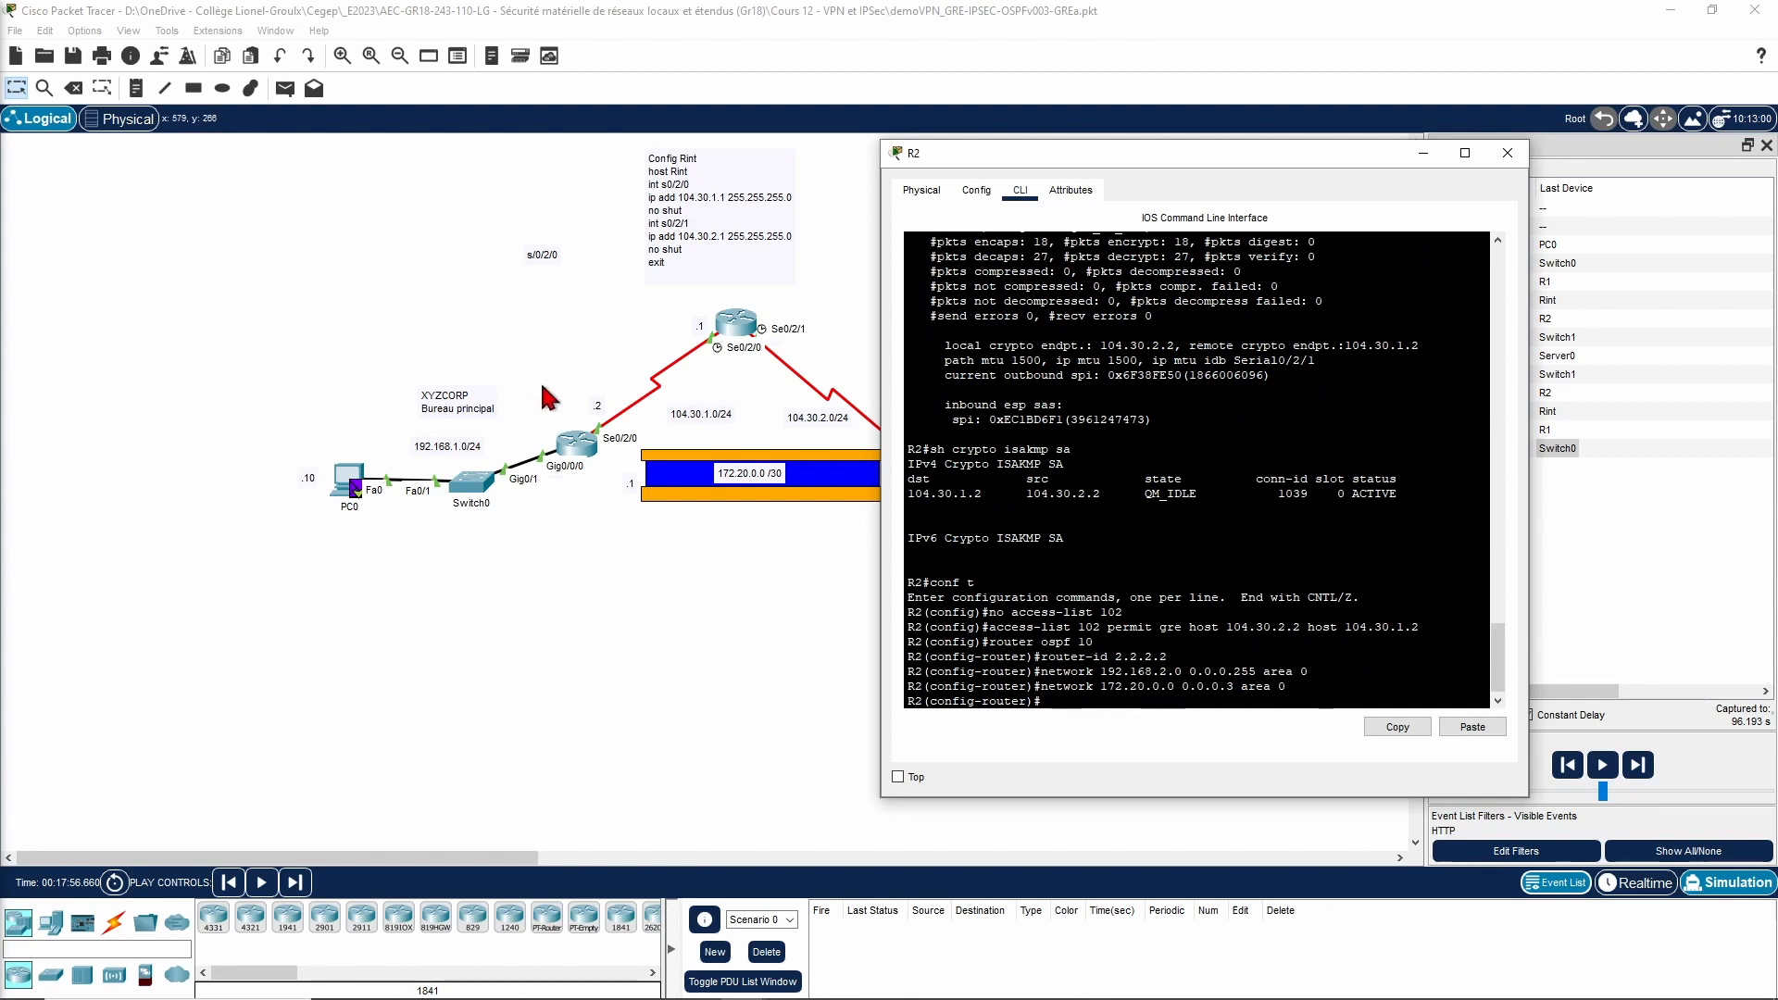
left_click(569, 449)
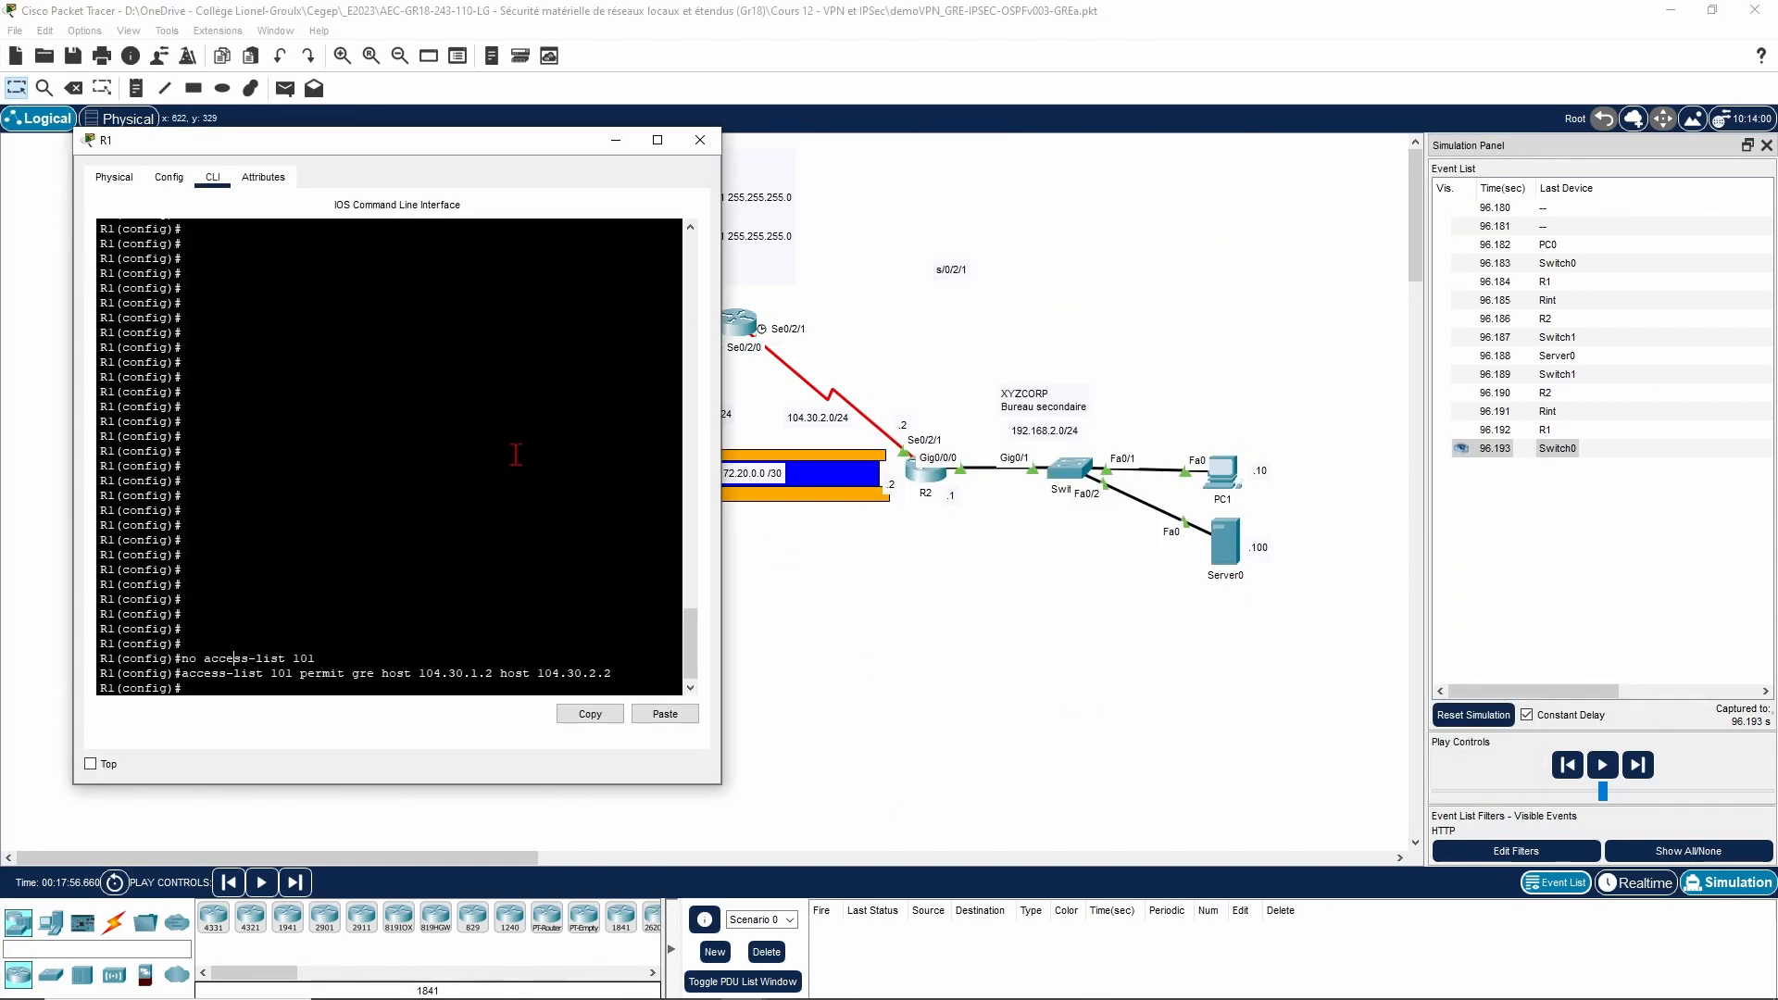
left_click(469, 543)
type("router ospf 10 router-id 1.1.1.1 network 192.168.1.0 0.0.0.255 area 0 network 172.20.0.0 0.0.0.3 area 0")
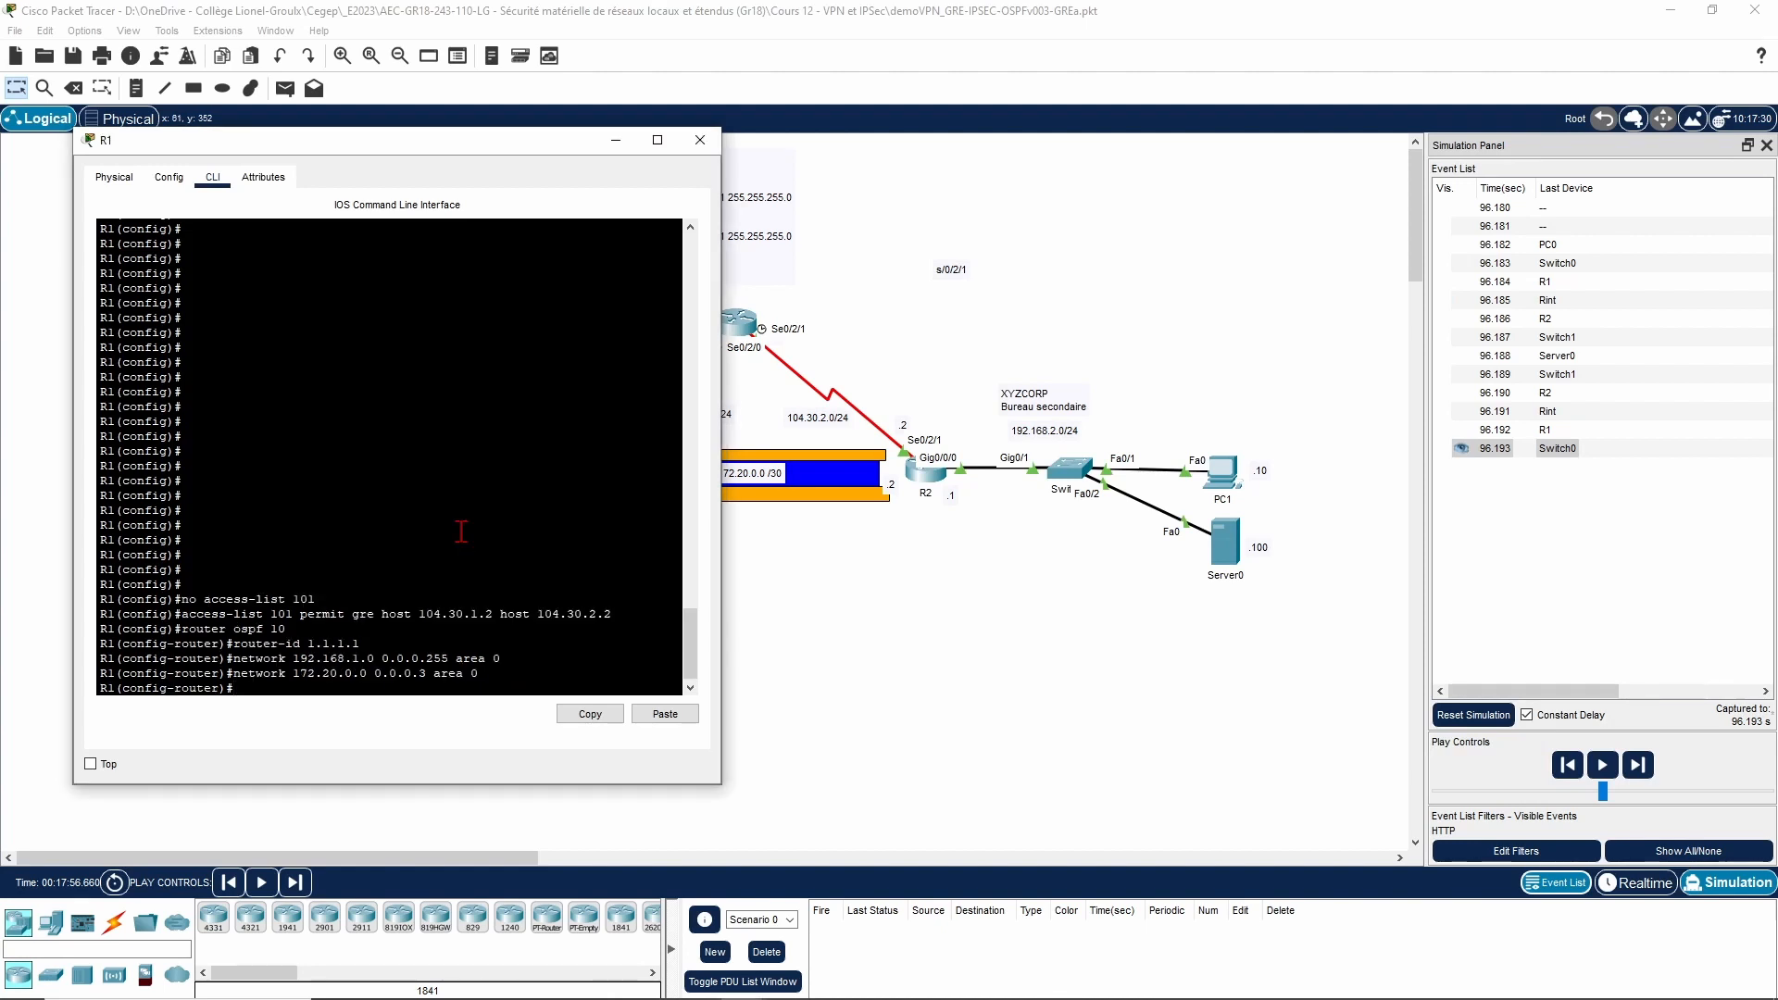
Step: Leave configuration mode on R1 and display its IP routing table
type("exit")
key("Return")
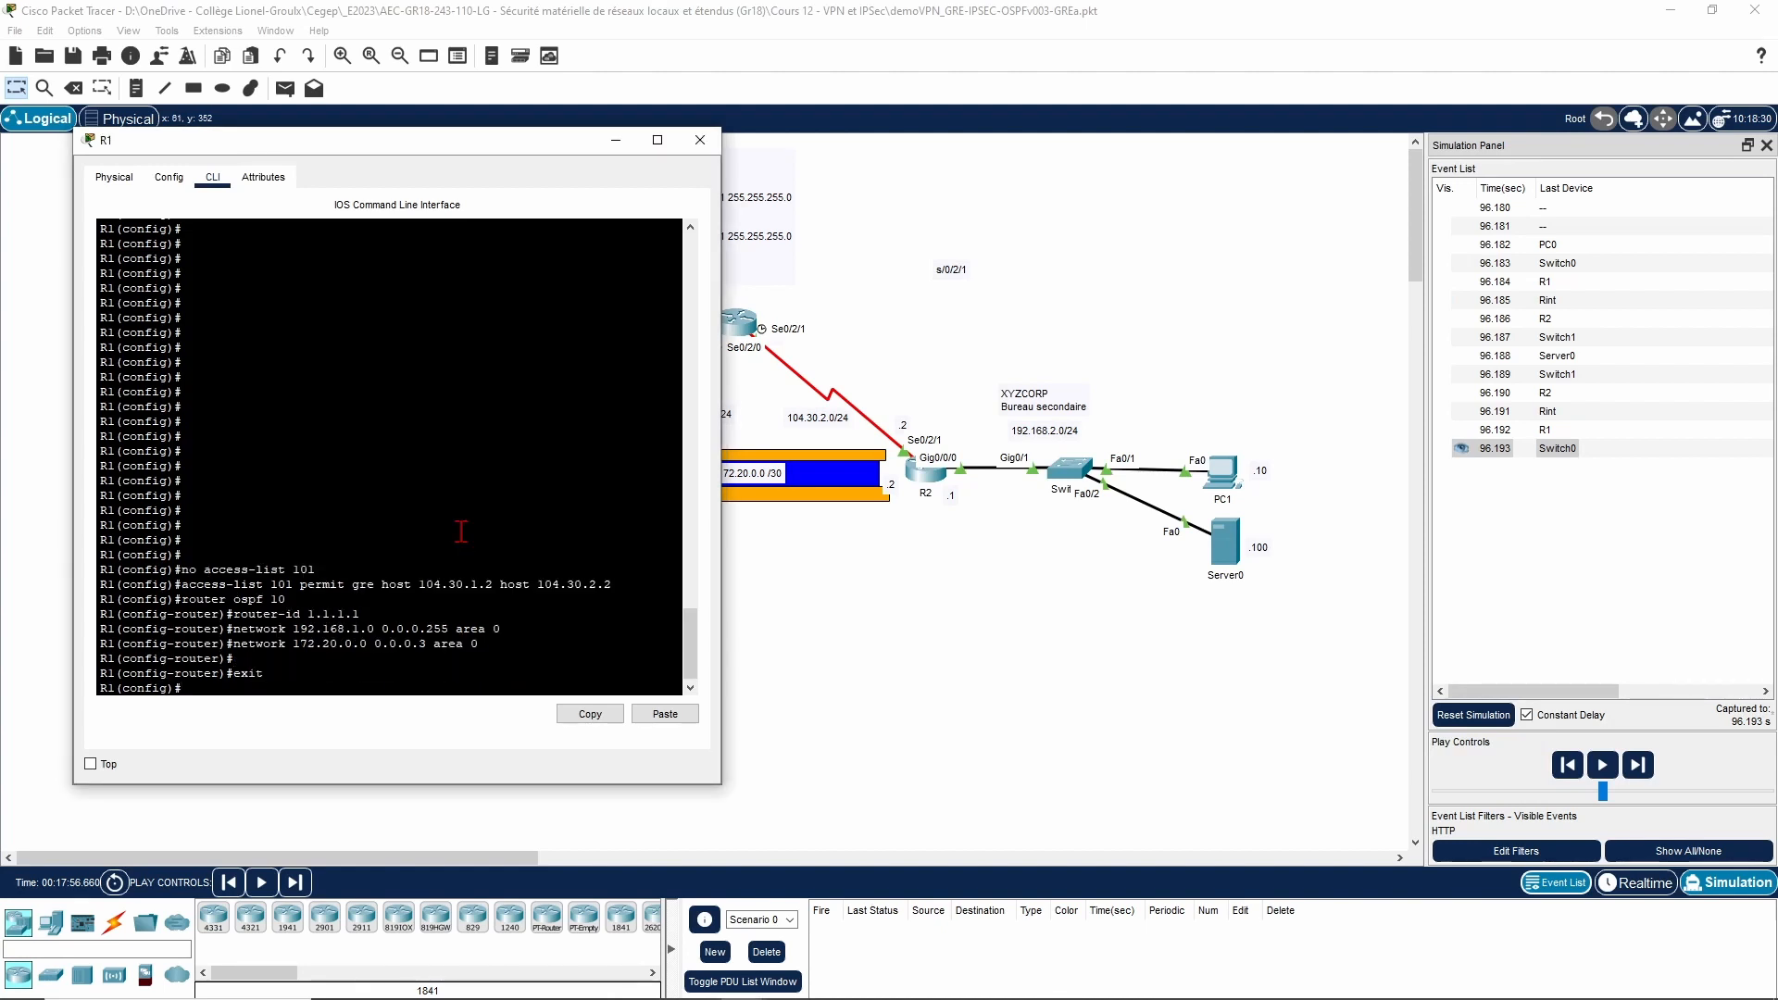
key("Return")
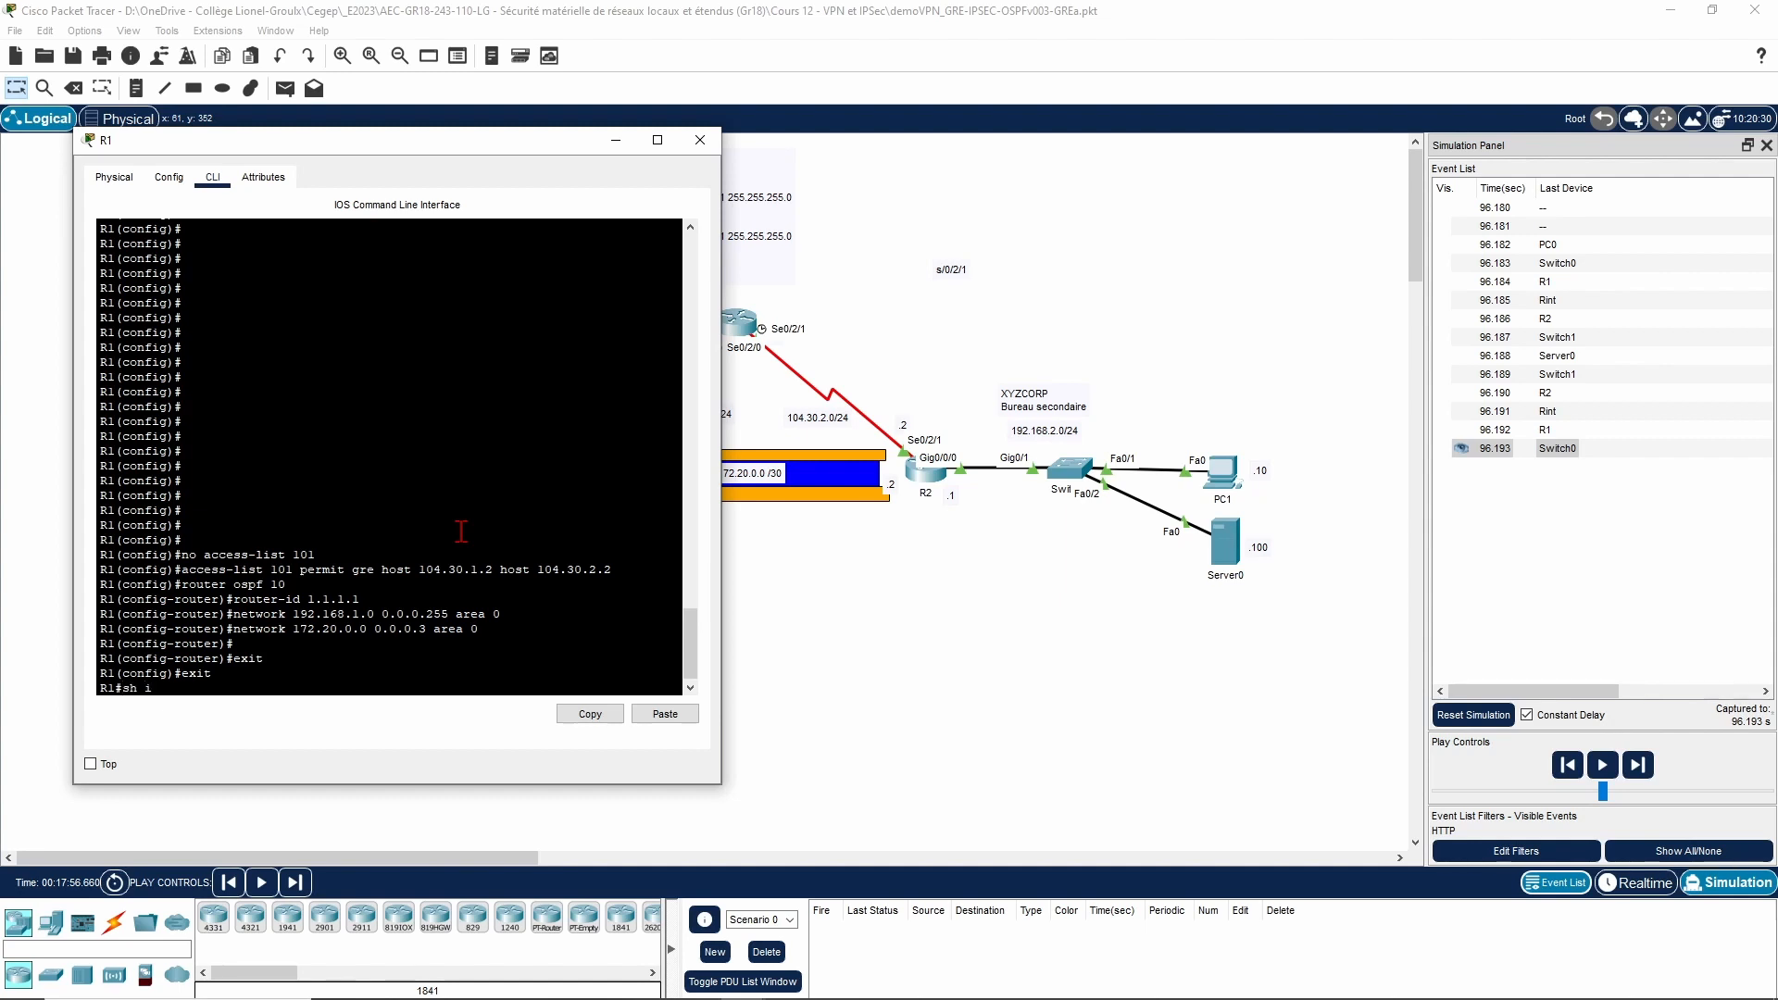
type("sh ip ro")
key("Return")
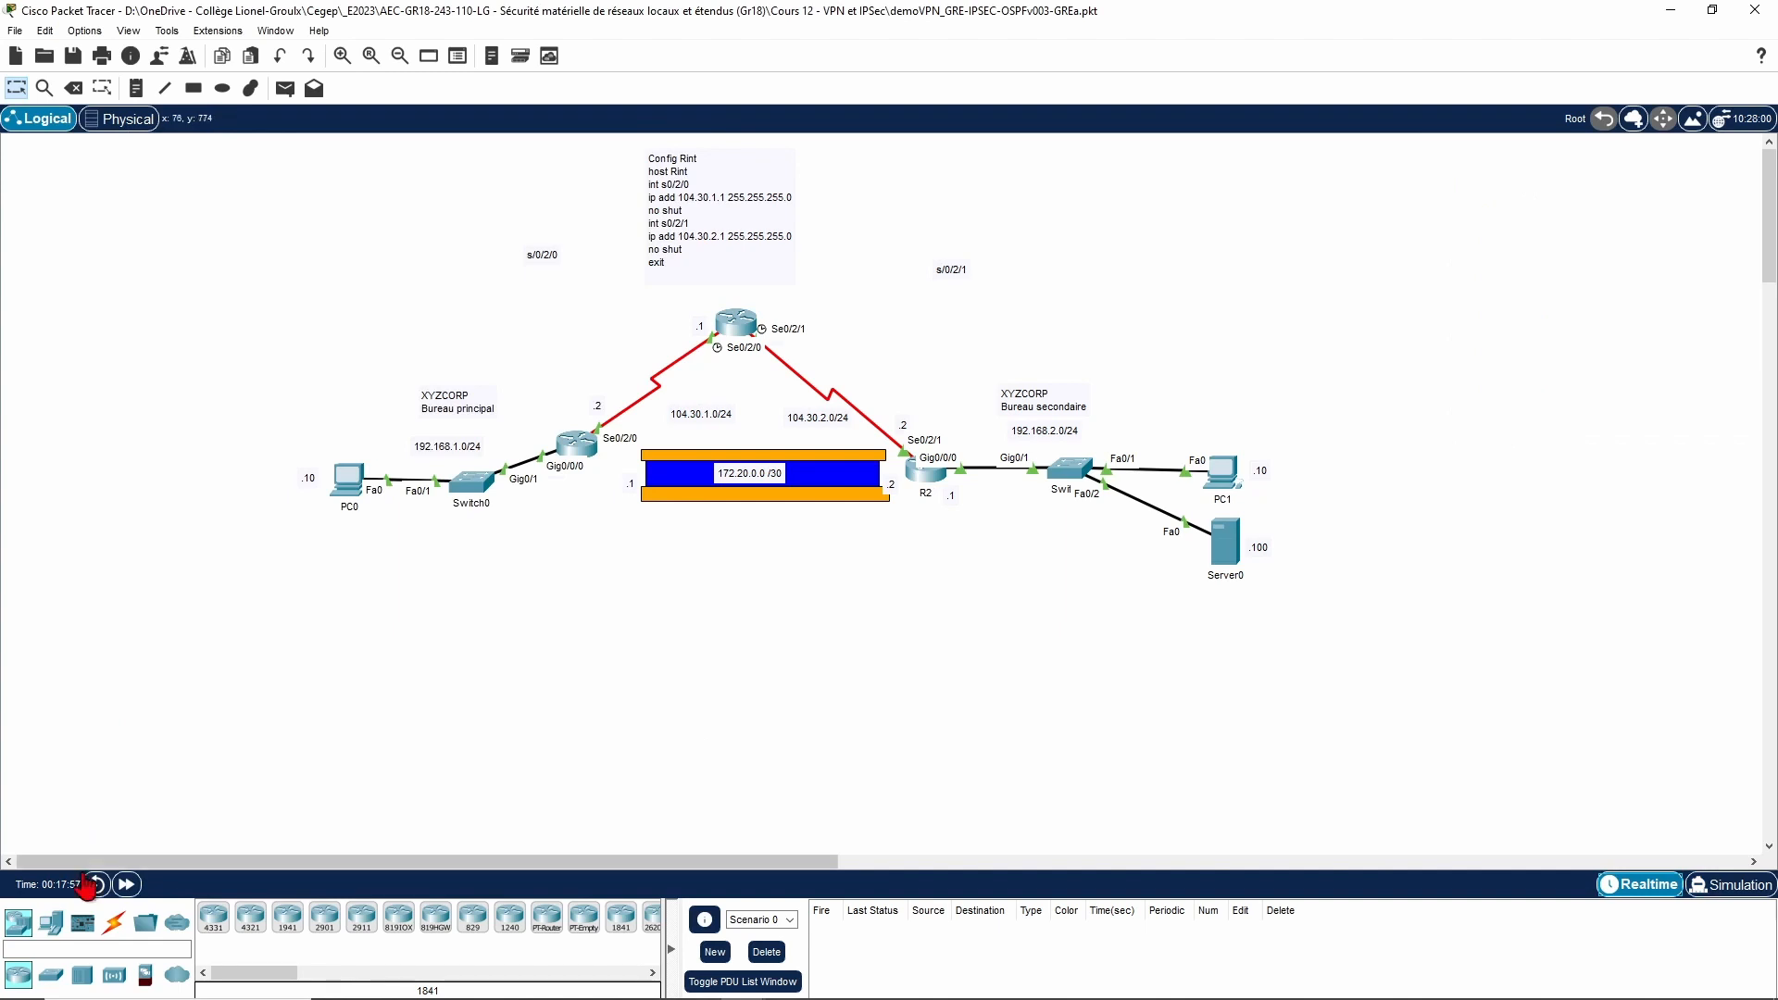
Step: Fast-forward the network time in Realtime mode and display R1's IP routing table again
left_click(126, 884)
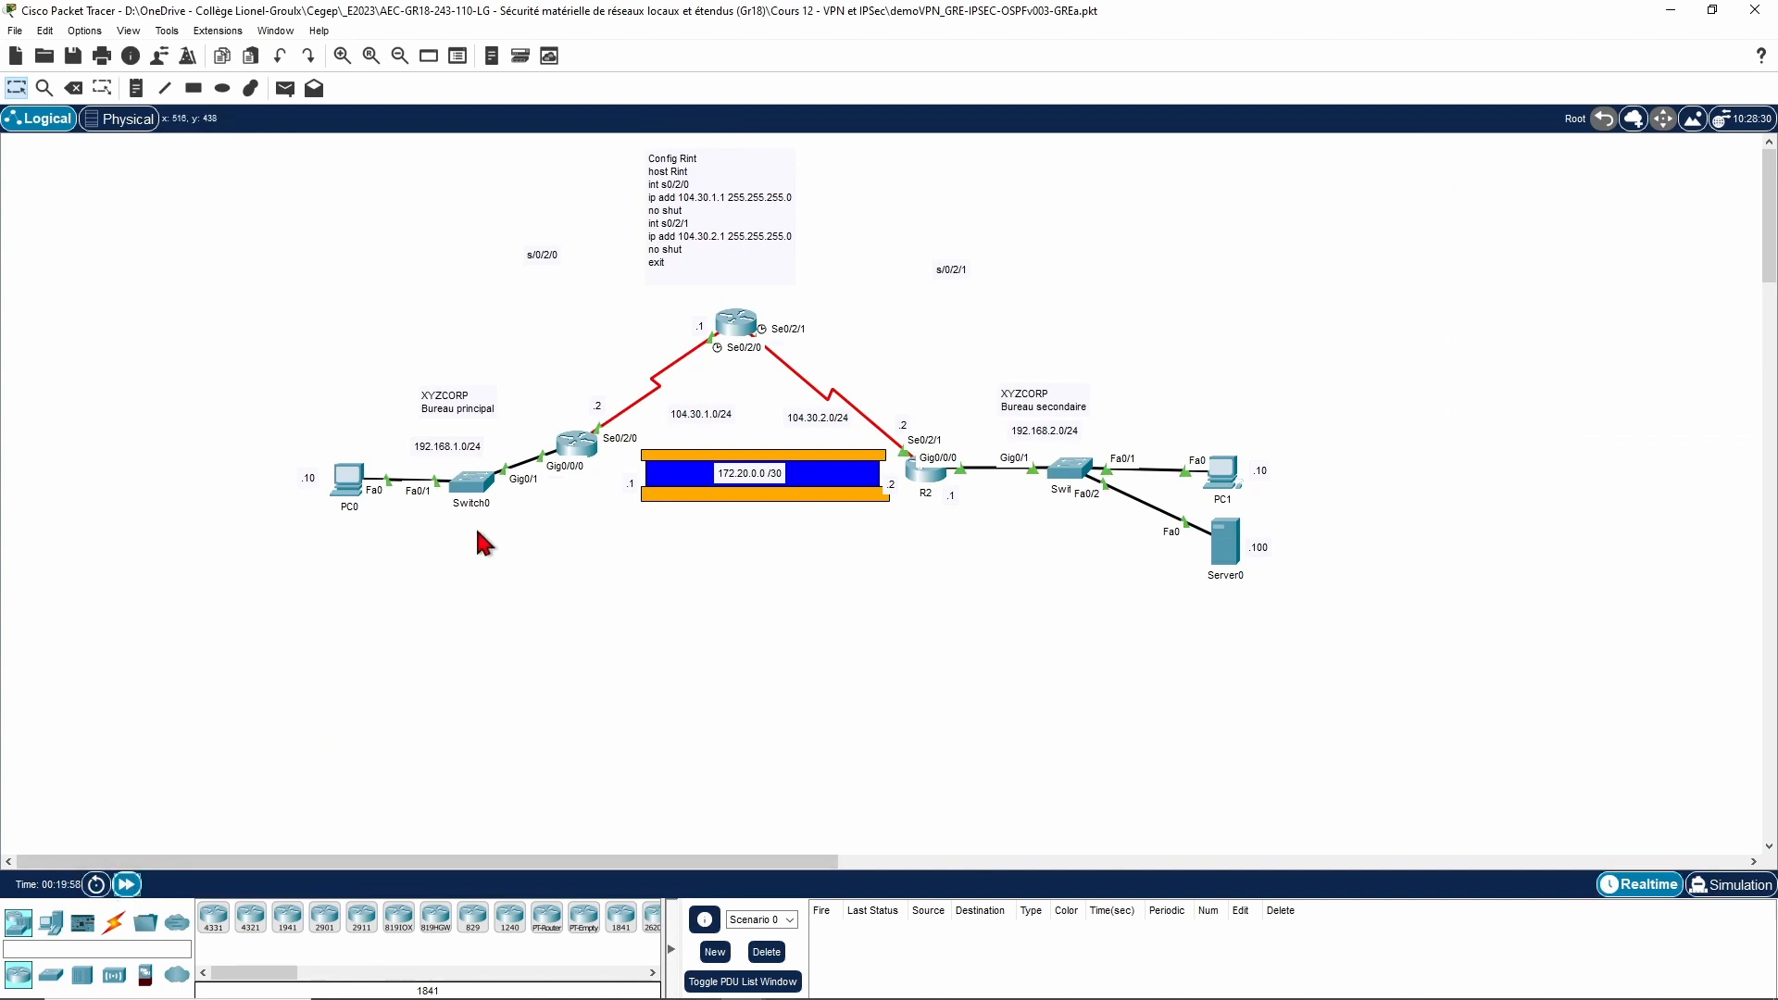
left_click(577, 445)
type("sh ip route")
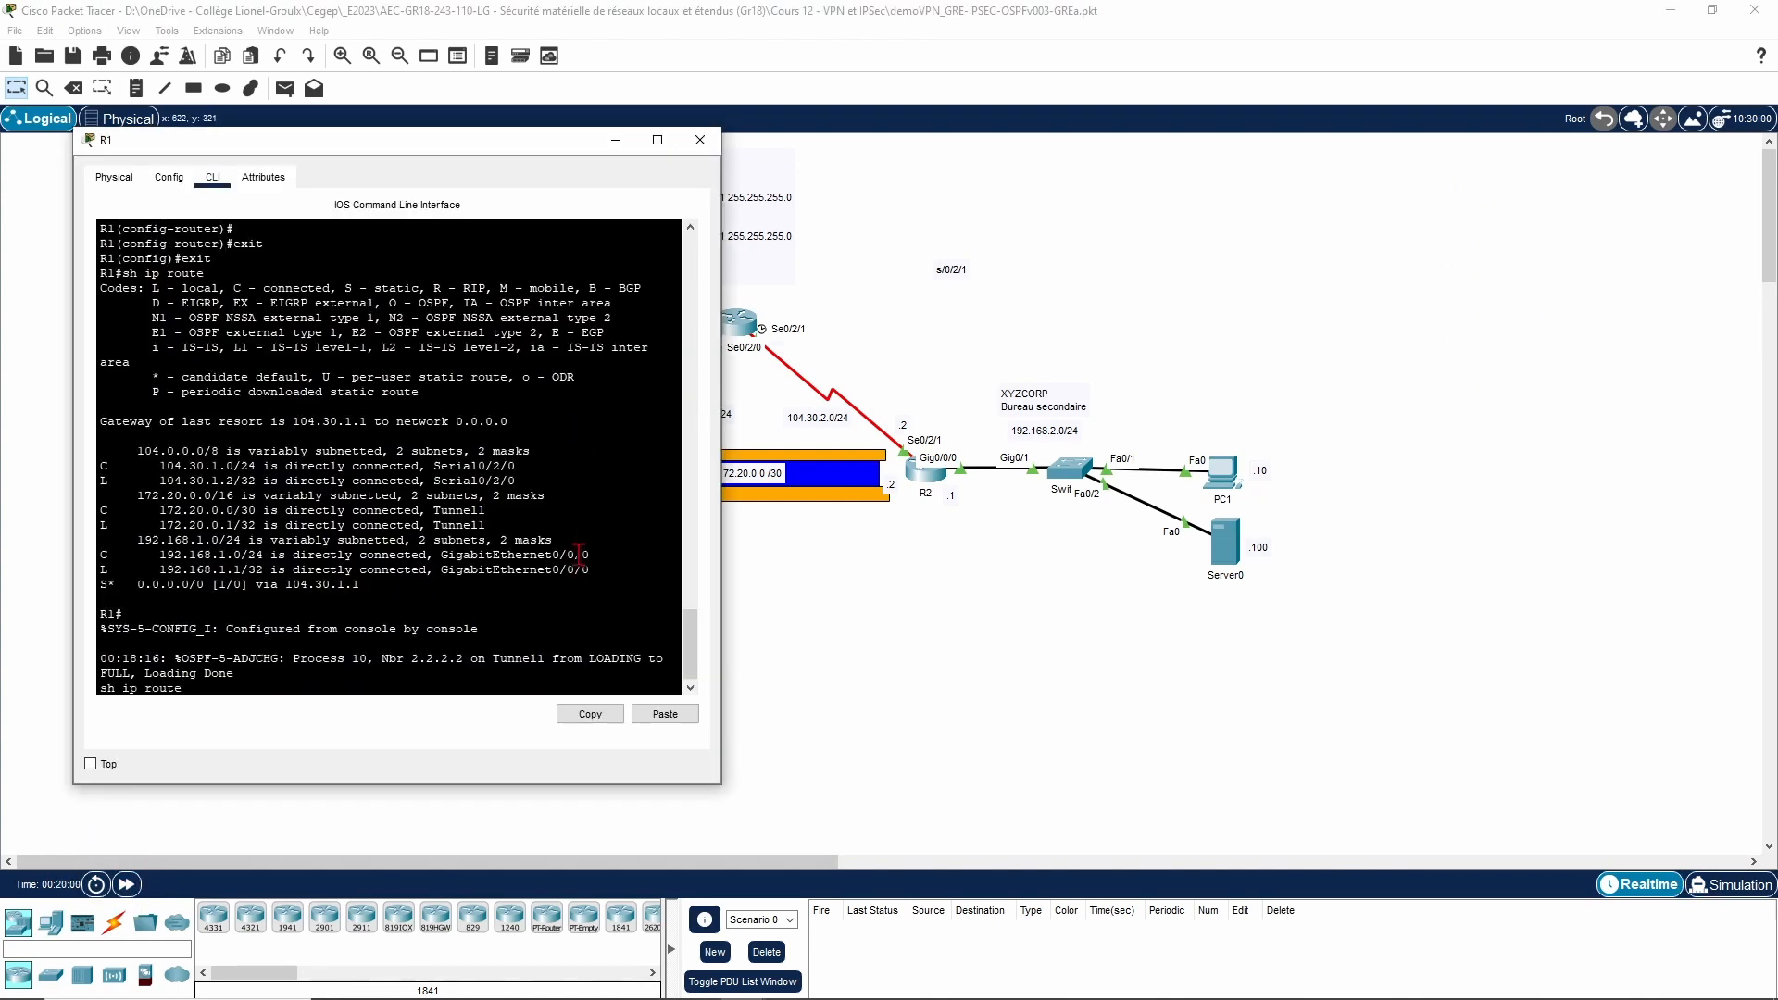
key("Return")
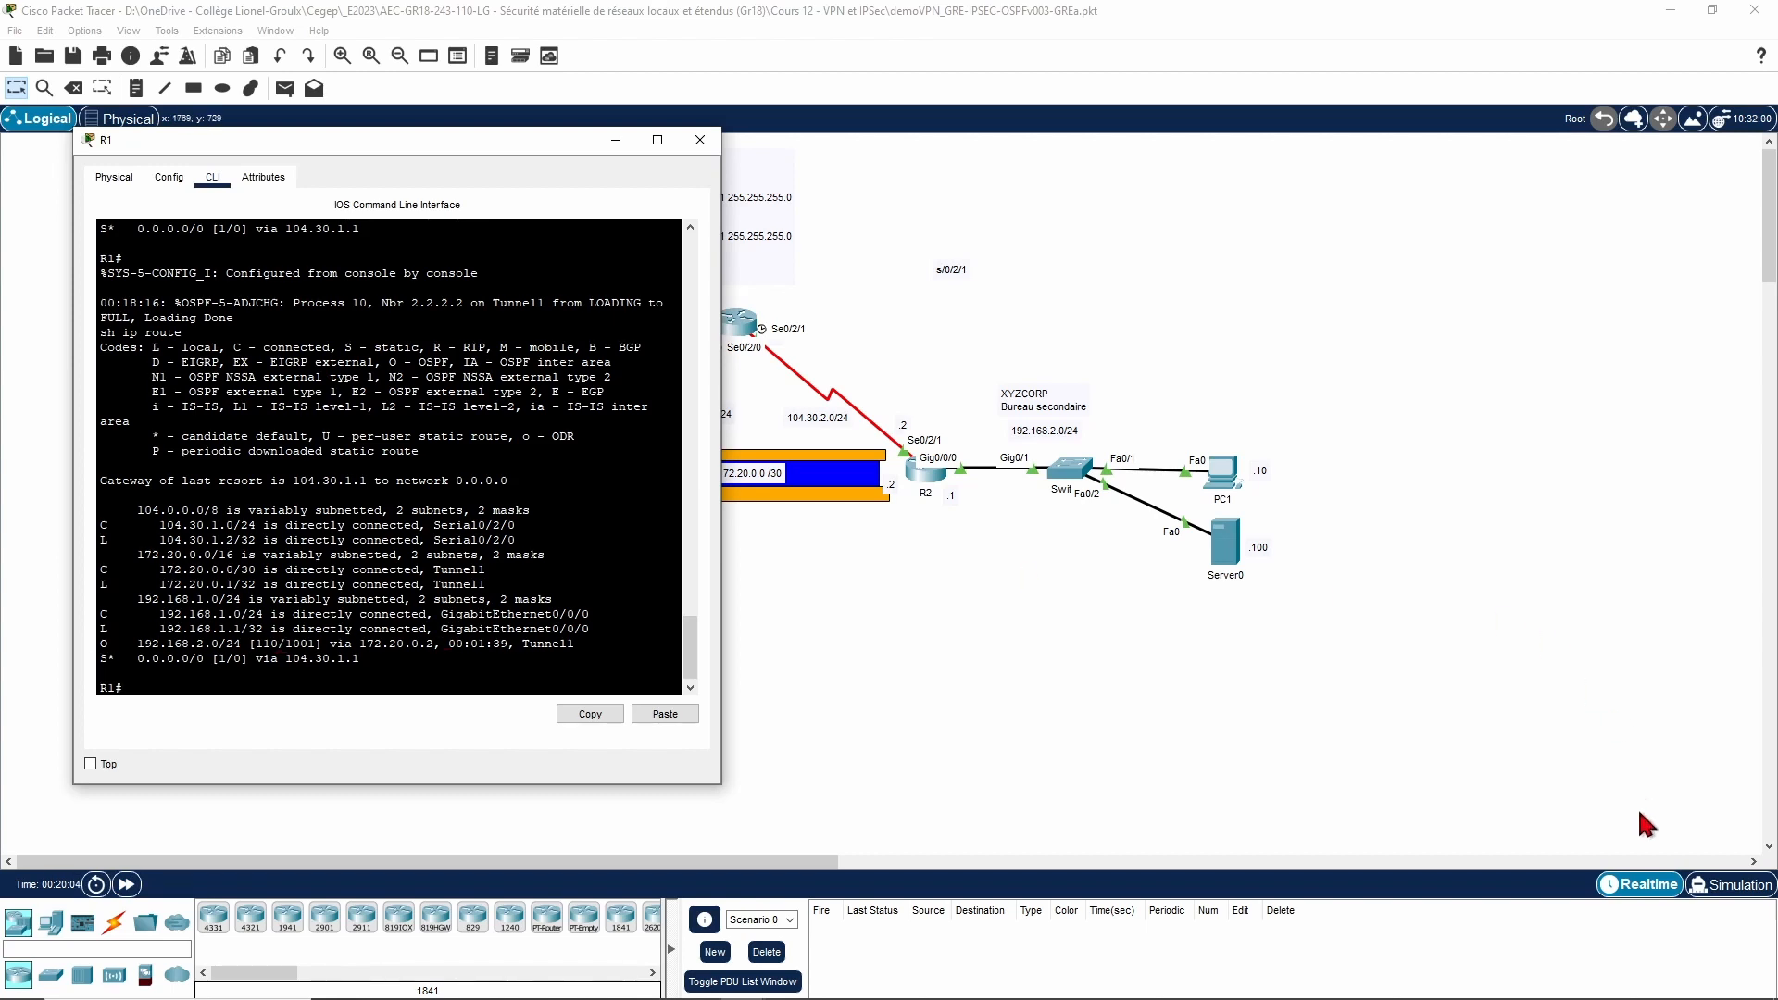
Step: Re-enter network 172.20.0.0 0.0.0.3 area 0 in R2's OSPF process and leave router configuration
left_click(925, 486)
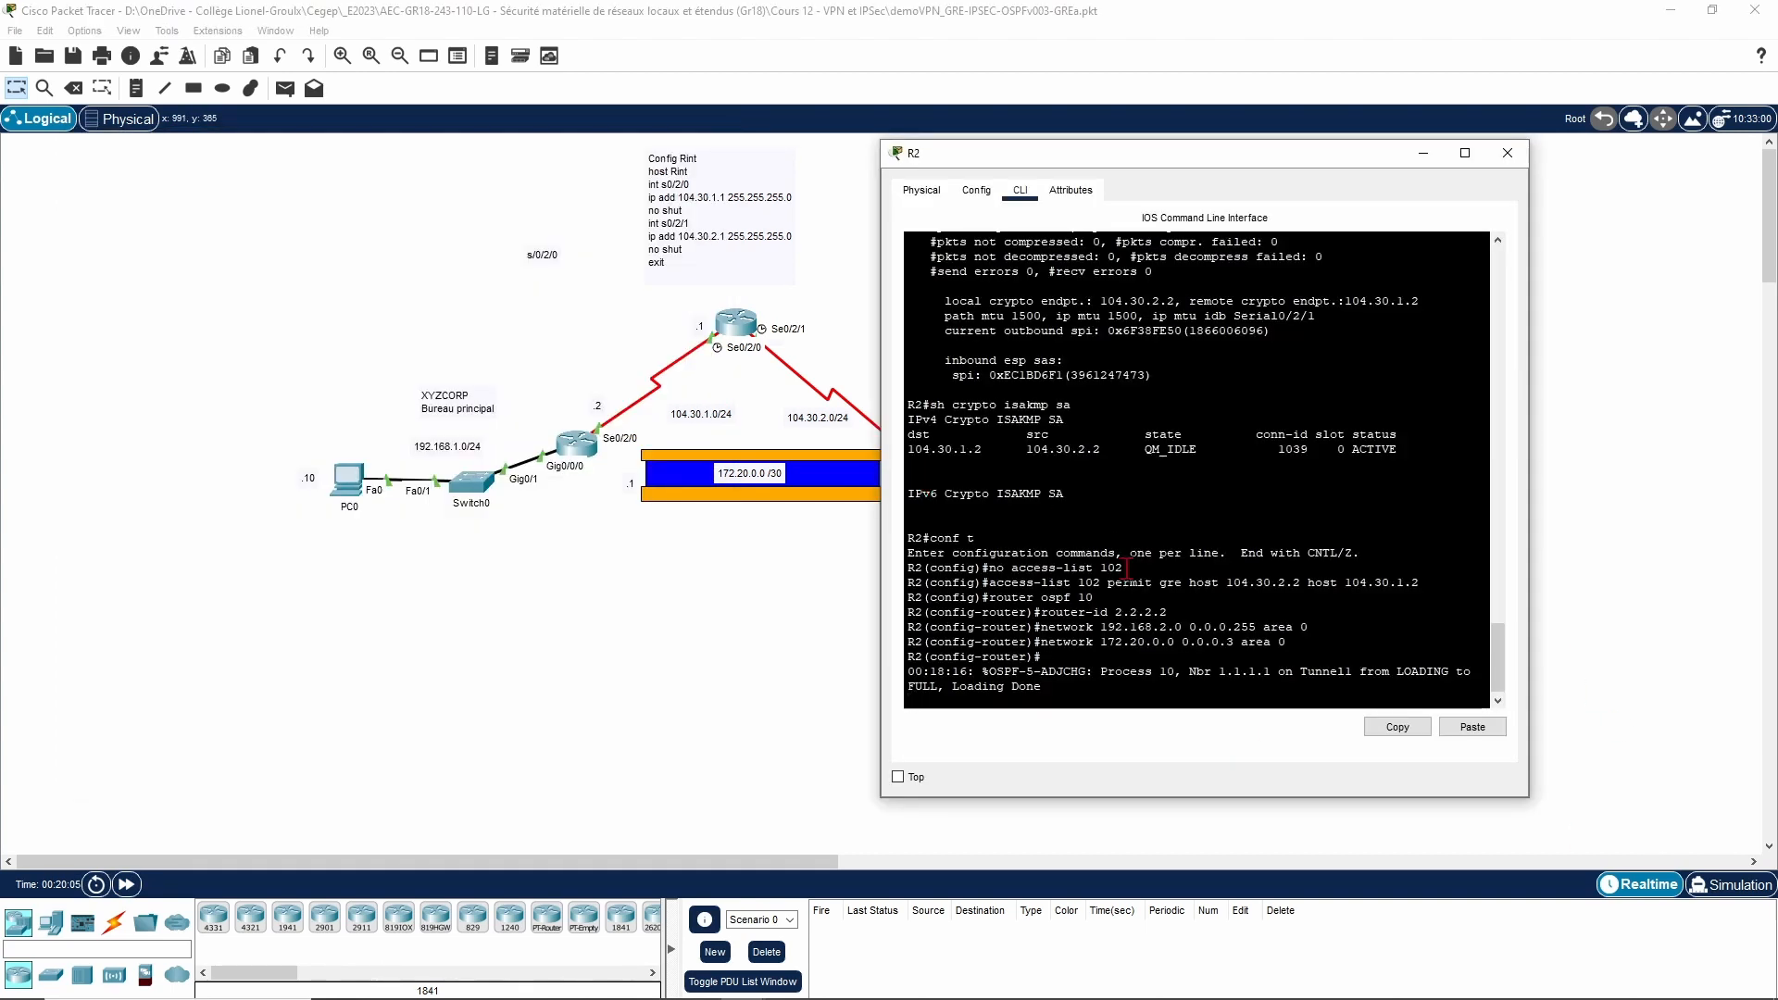
type("network 172.20.0.0 0.0.0.3 area 0")
key("Return")
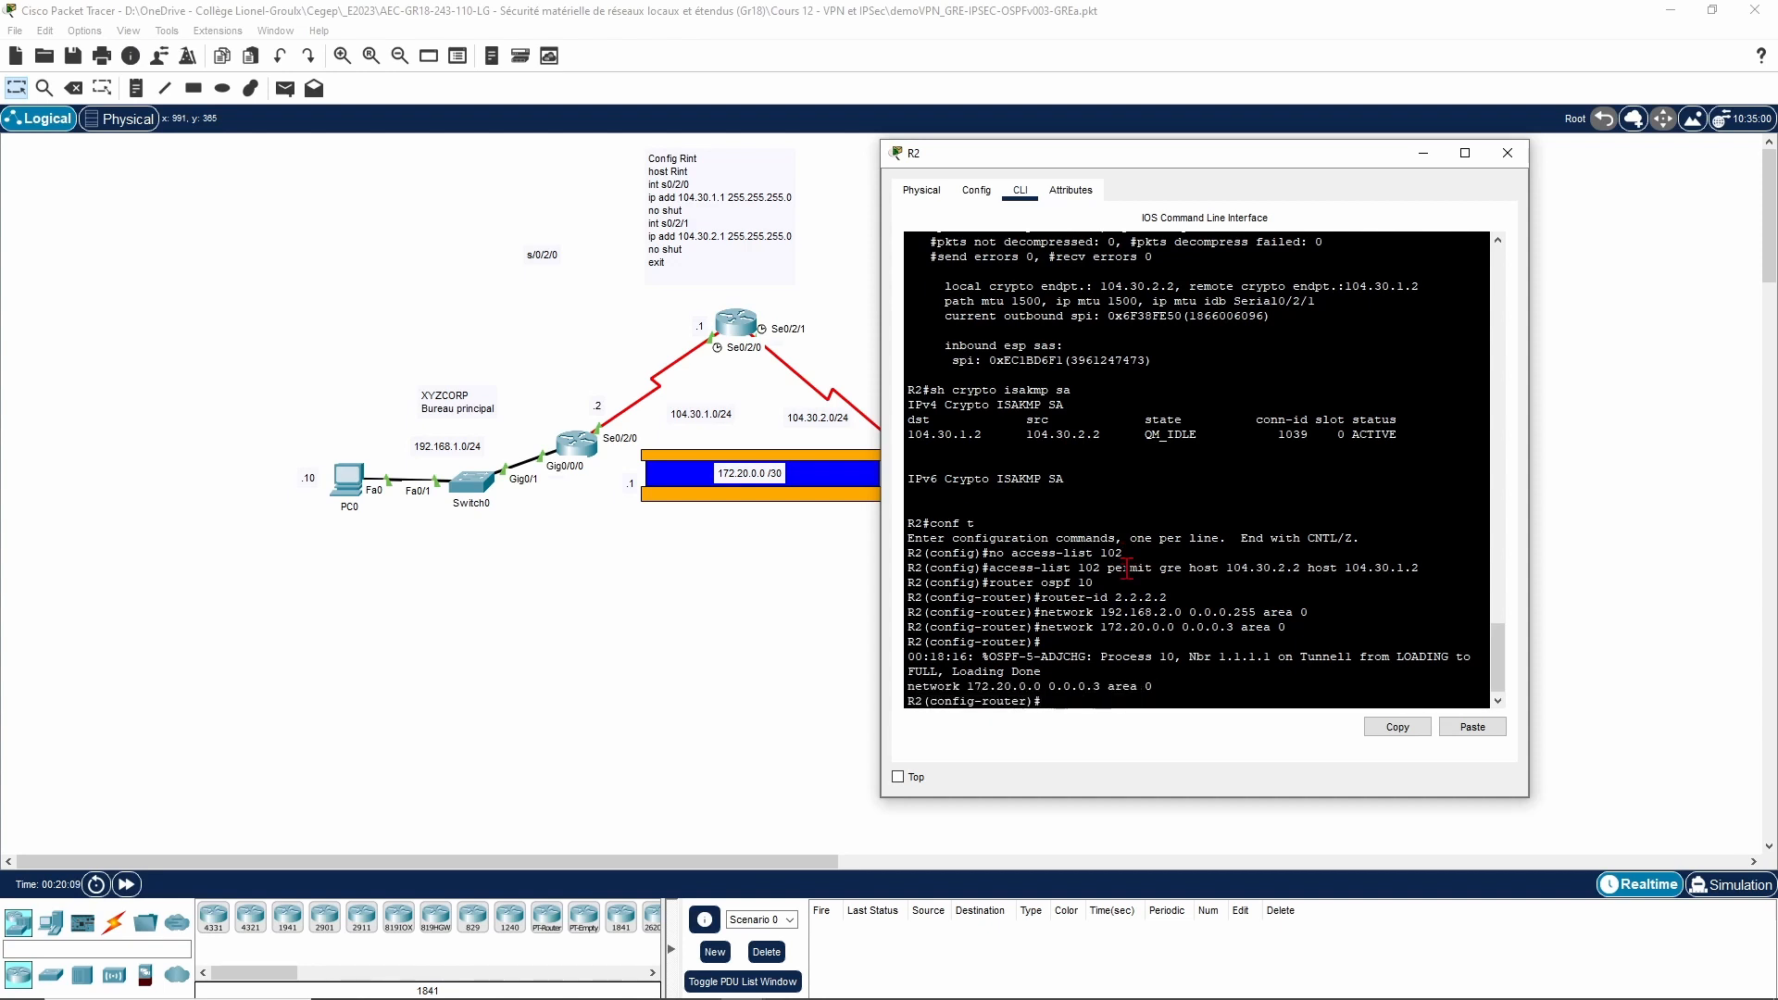
type("exit")
key("Return")
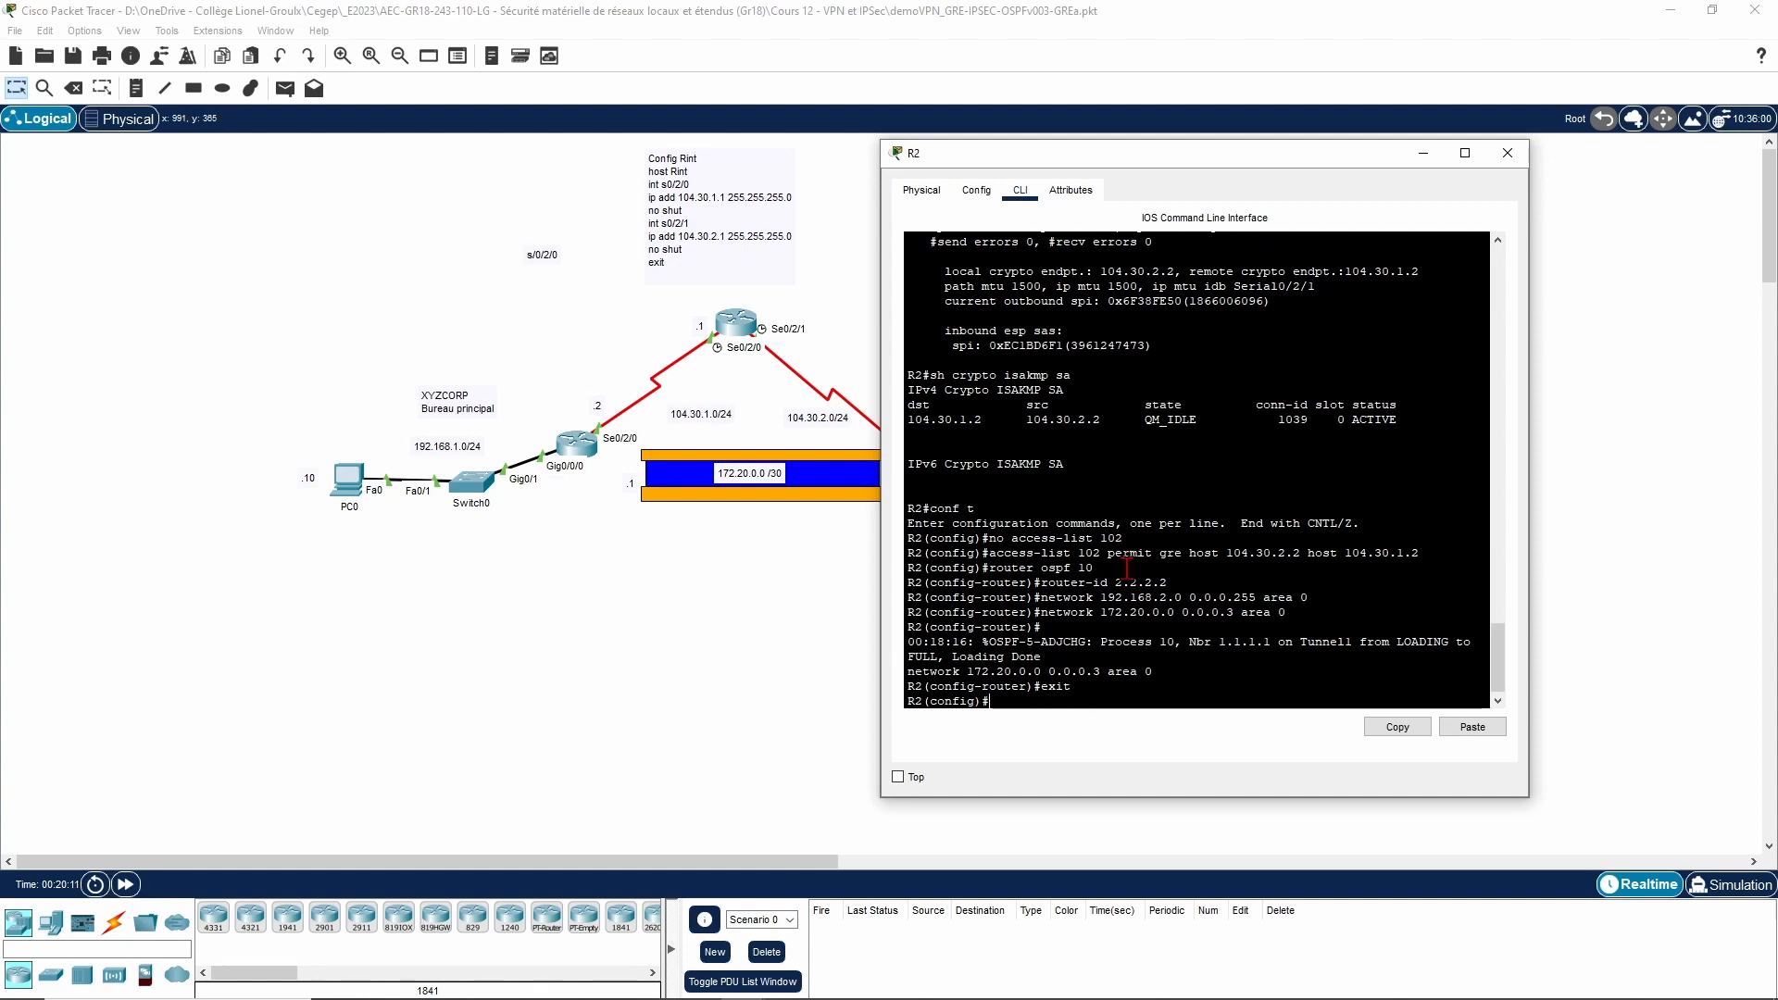
Step: Leave R2's global configuration, display its IP routing table to check the OSPF route, and minimize its window
type("exit")
key("Return")
type("sh")
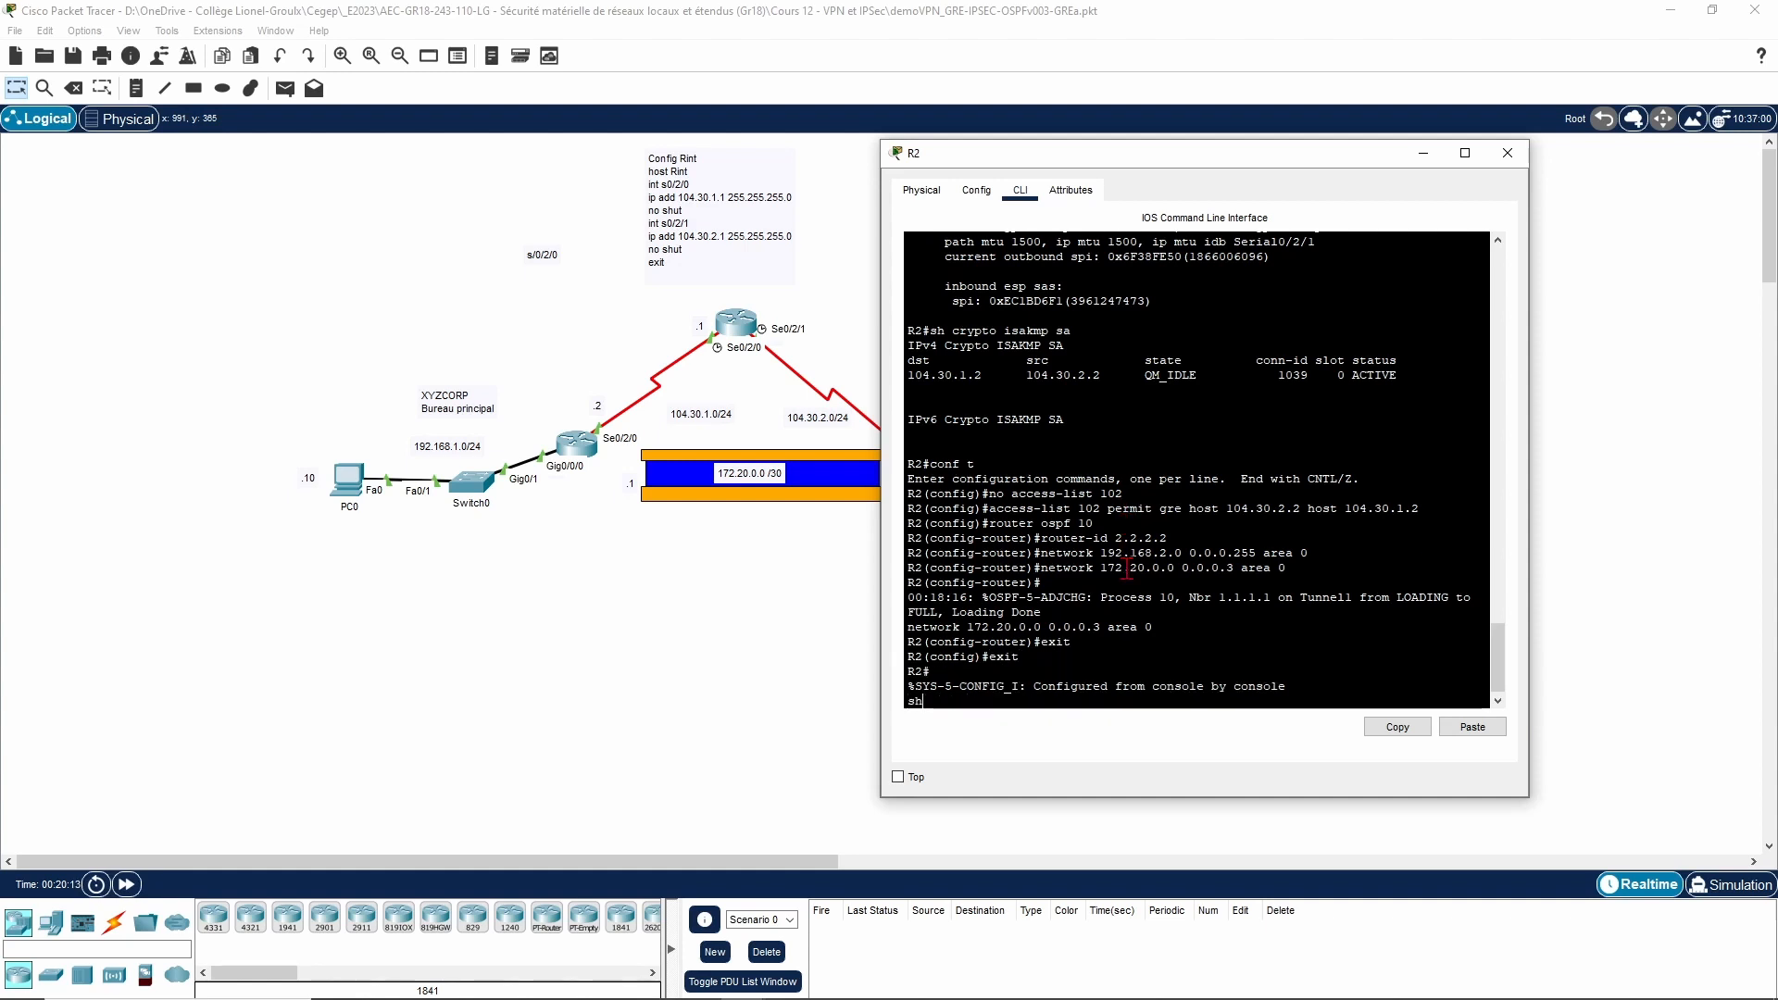
type(" ip route")
key("Return")
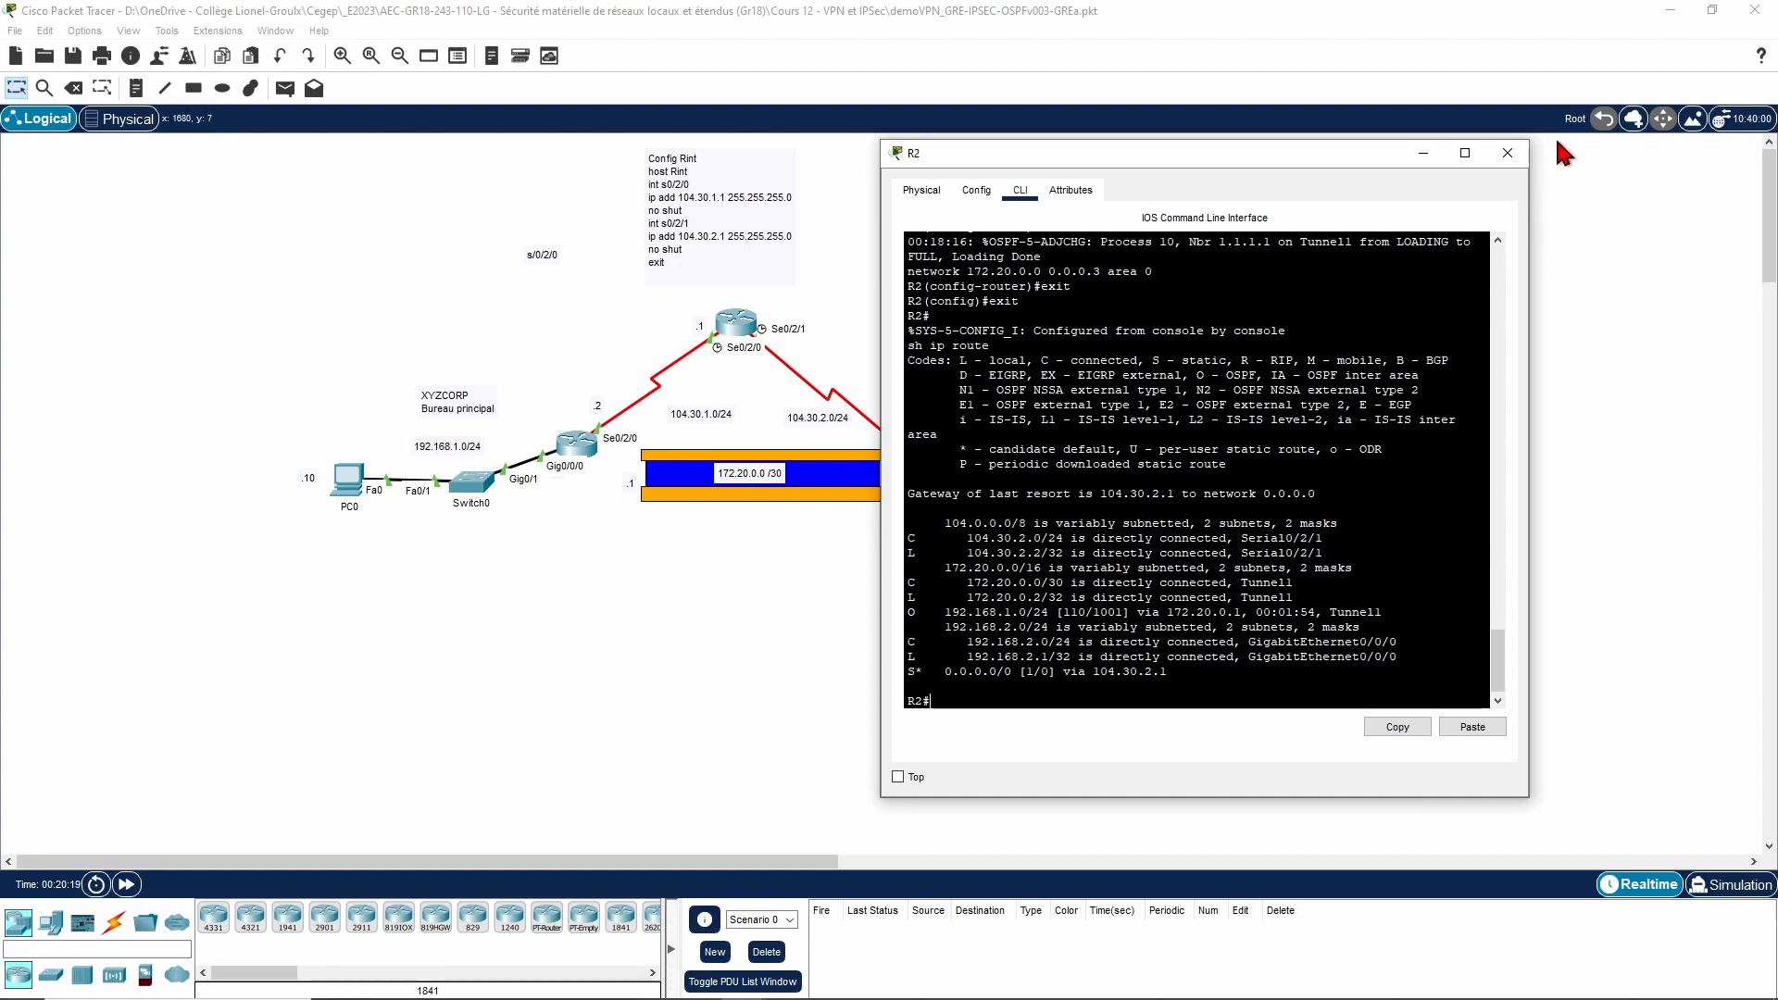
left_click(1423, 153)
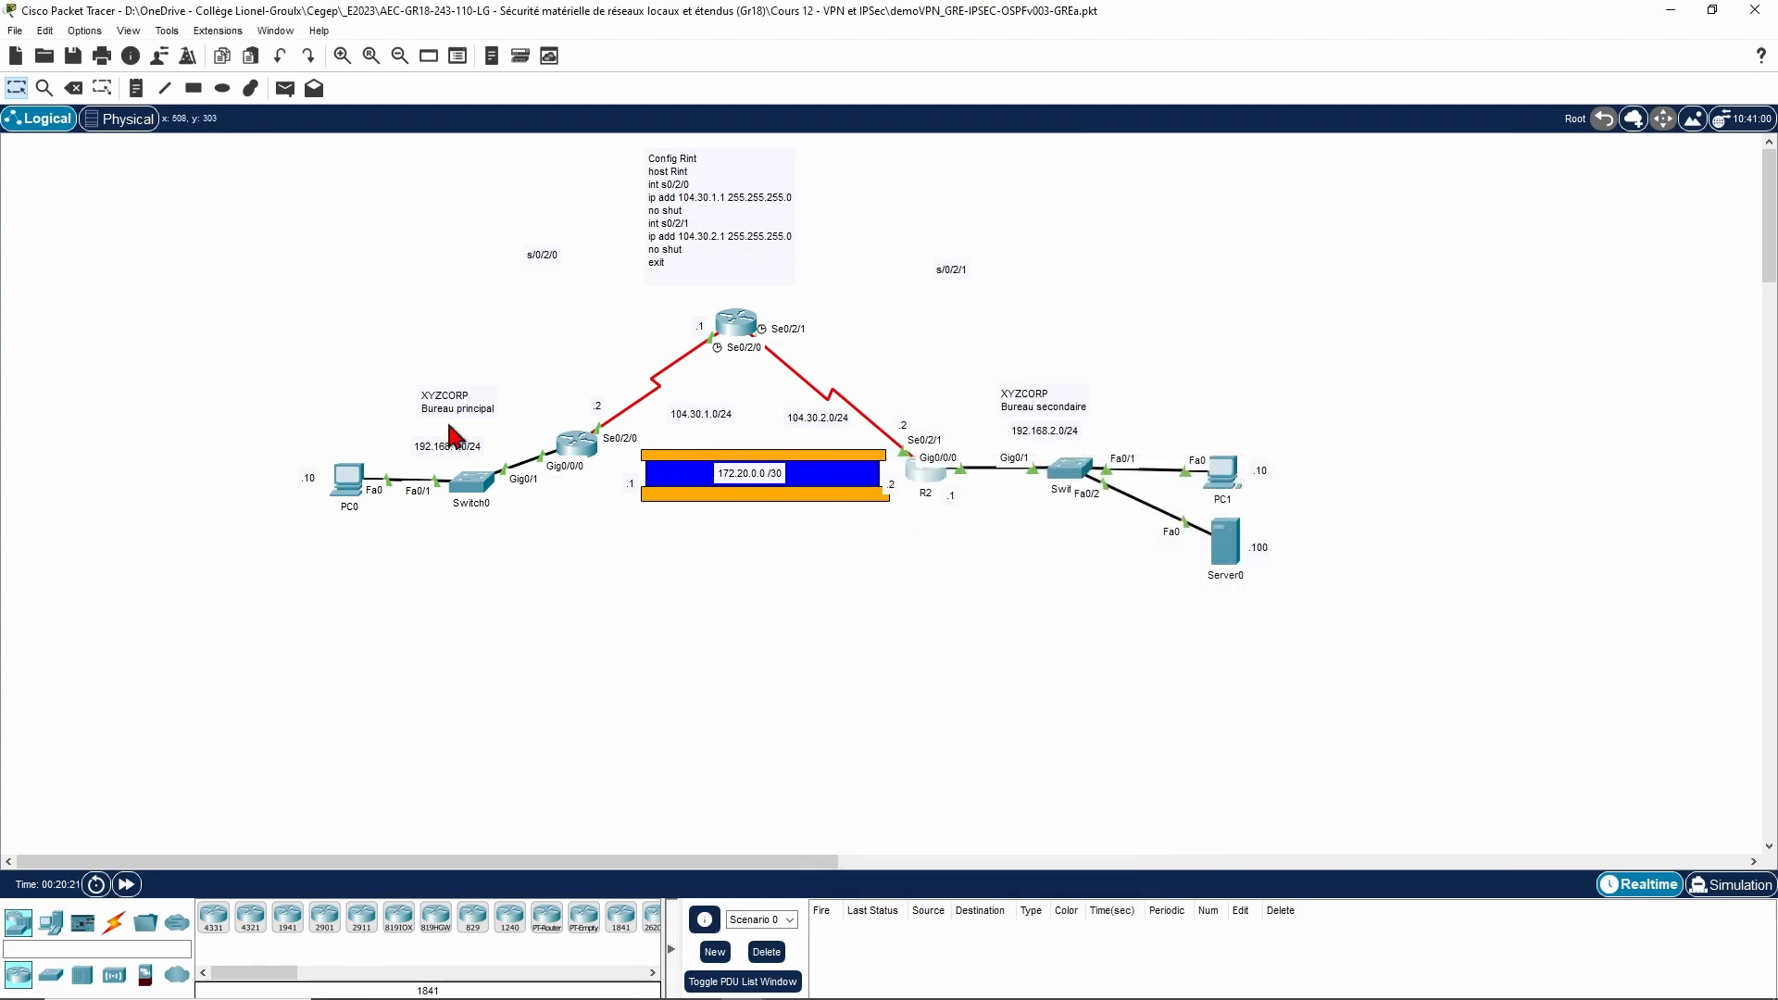
left_click(349, 487)
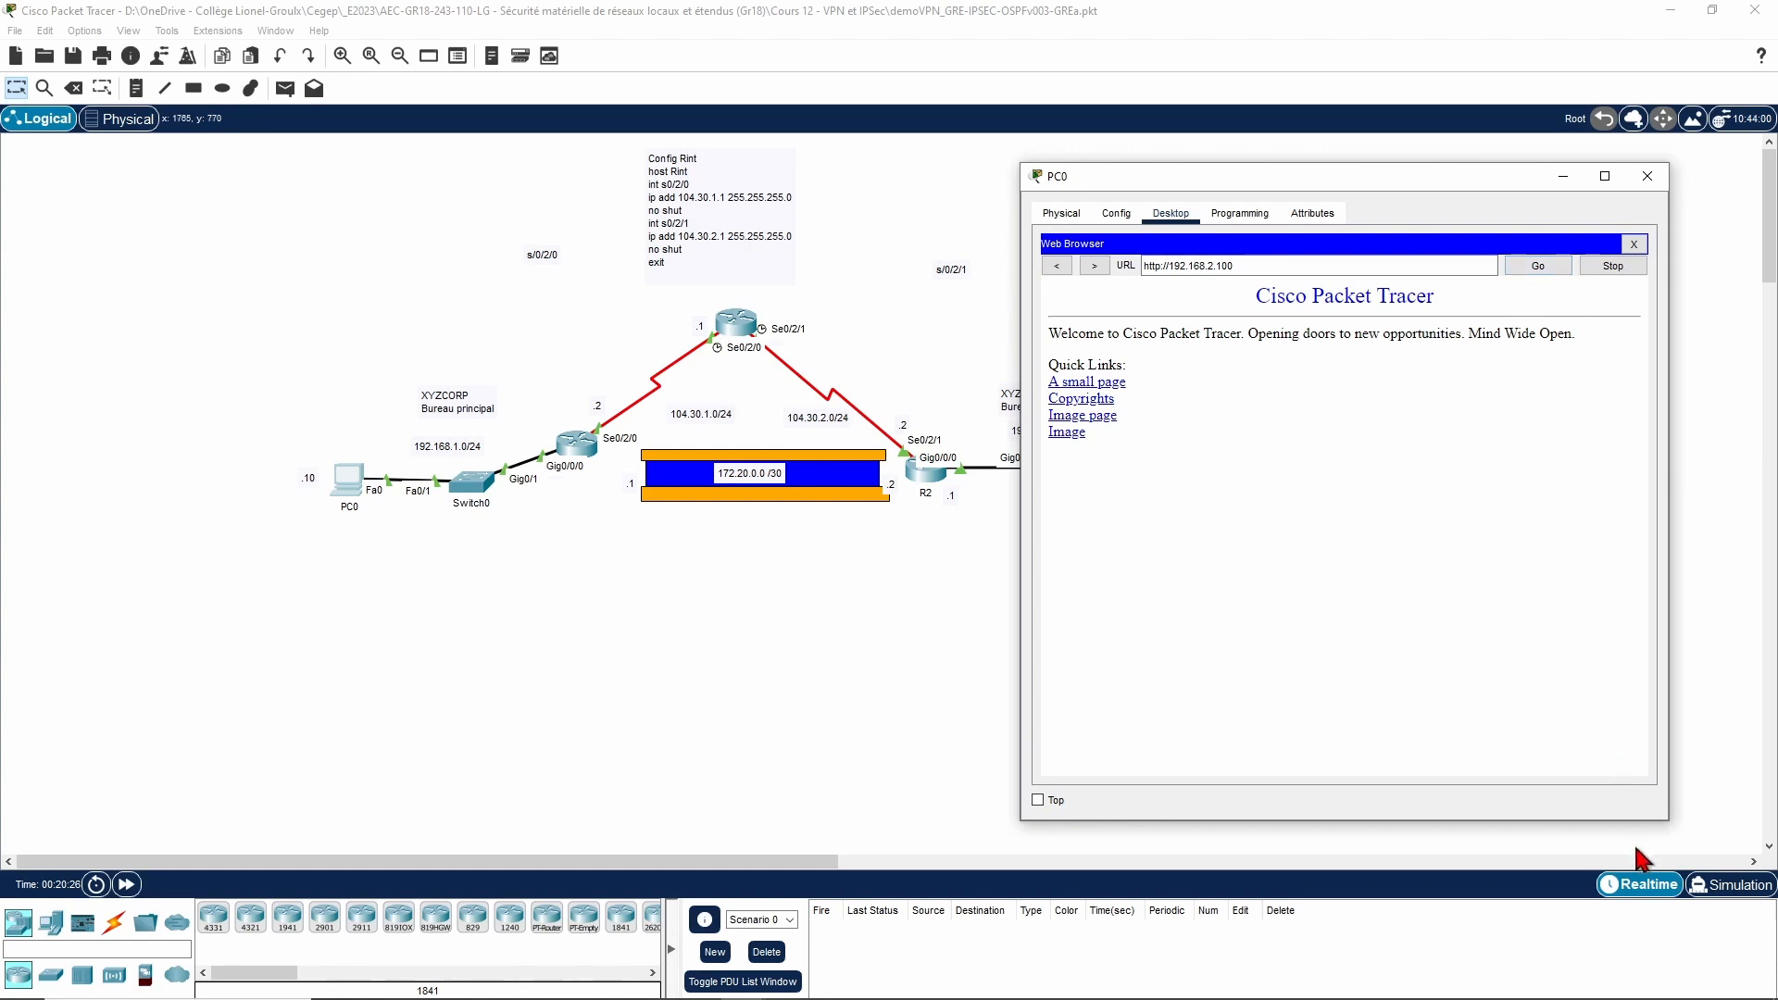
left_click(1712, 884)
left_click(1713, 885)
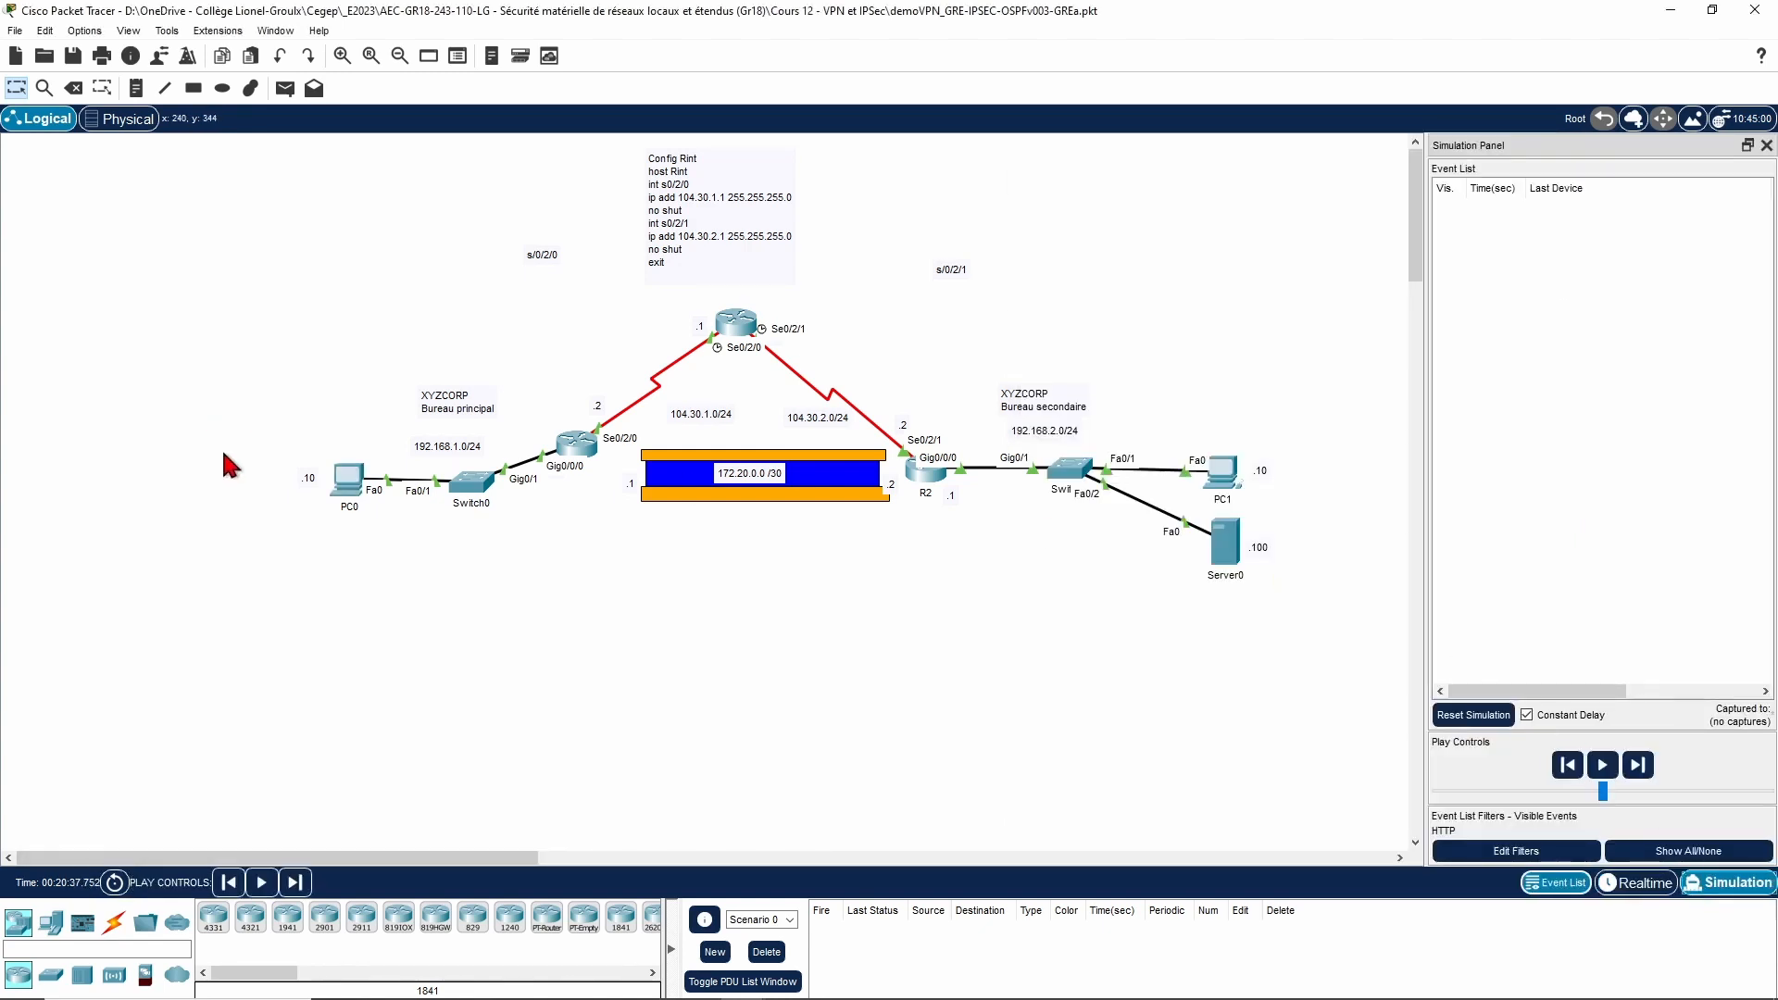
left_click(348, 475)
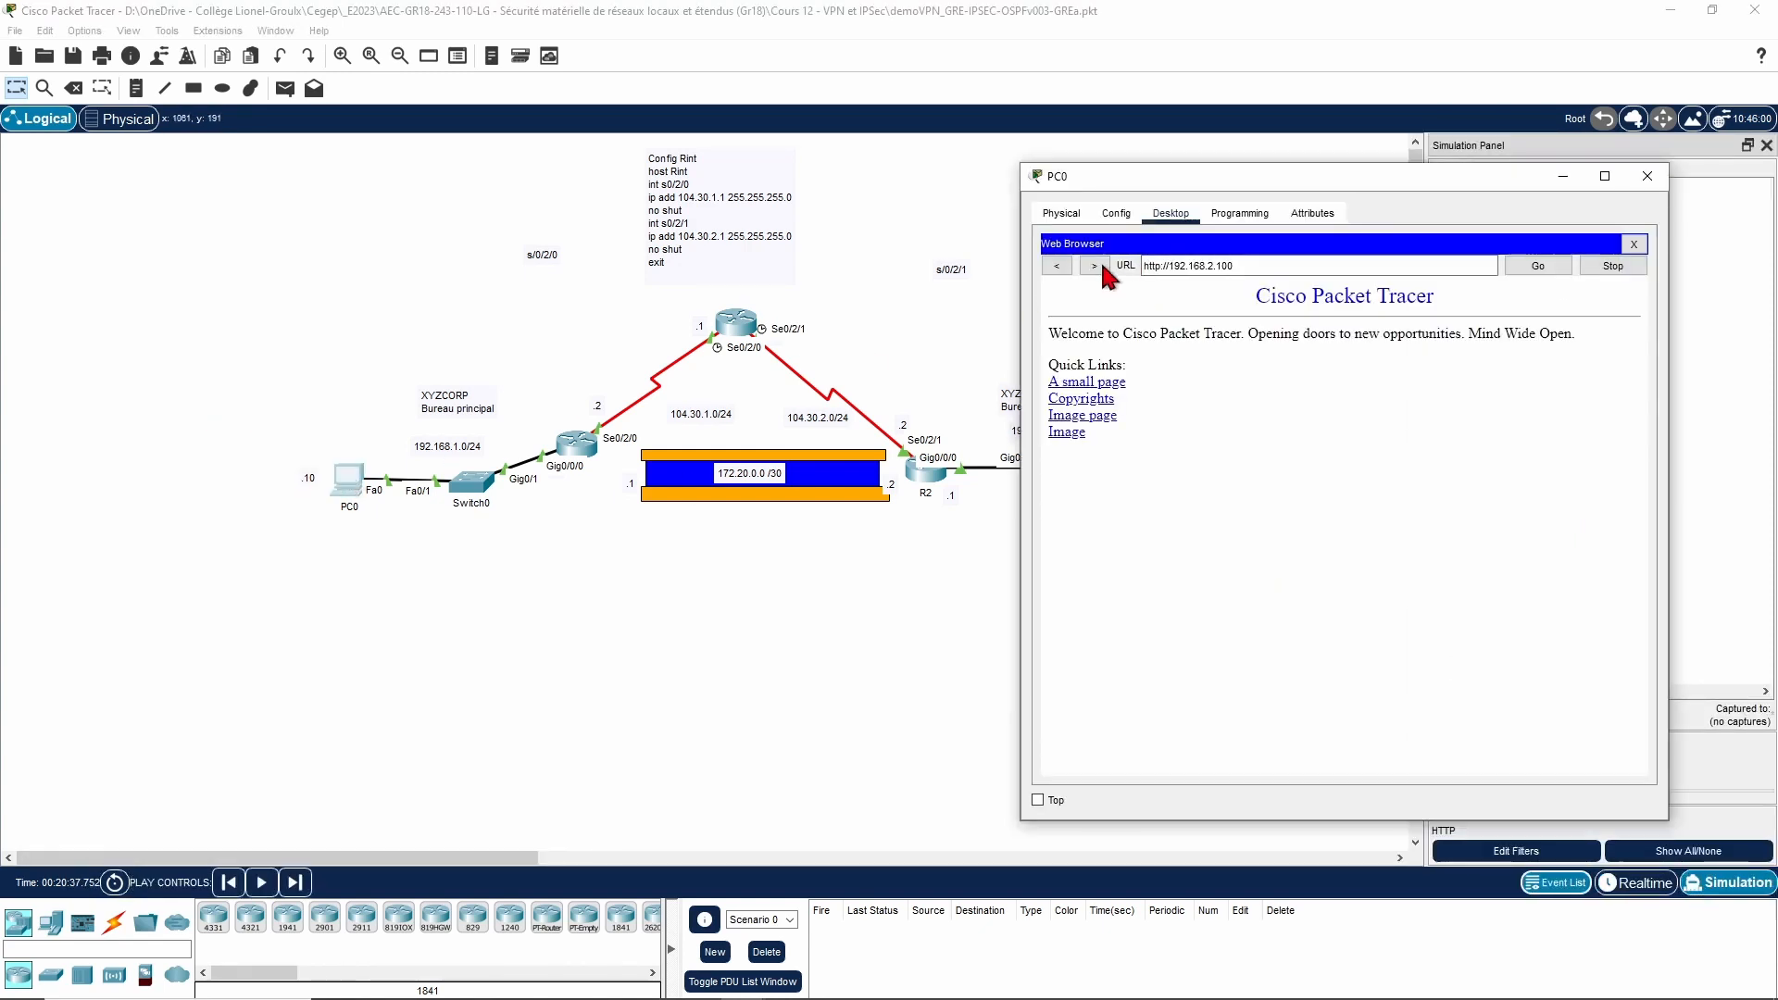
left_click(1537, 266)
left_click_drag(1474, 197, 961, 278)
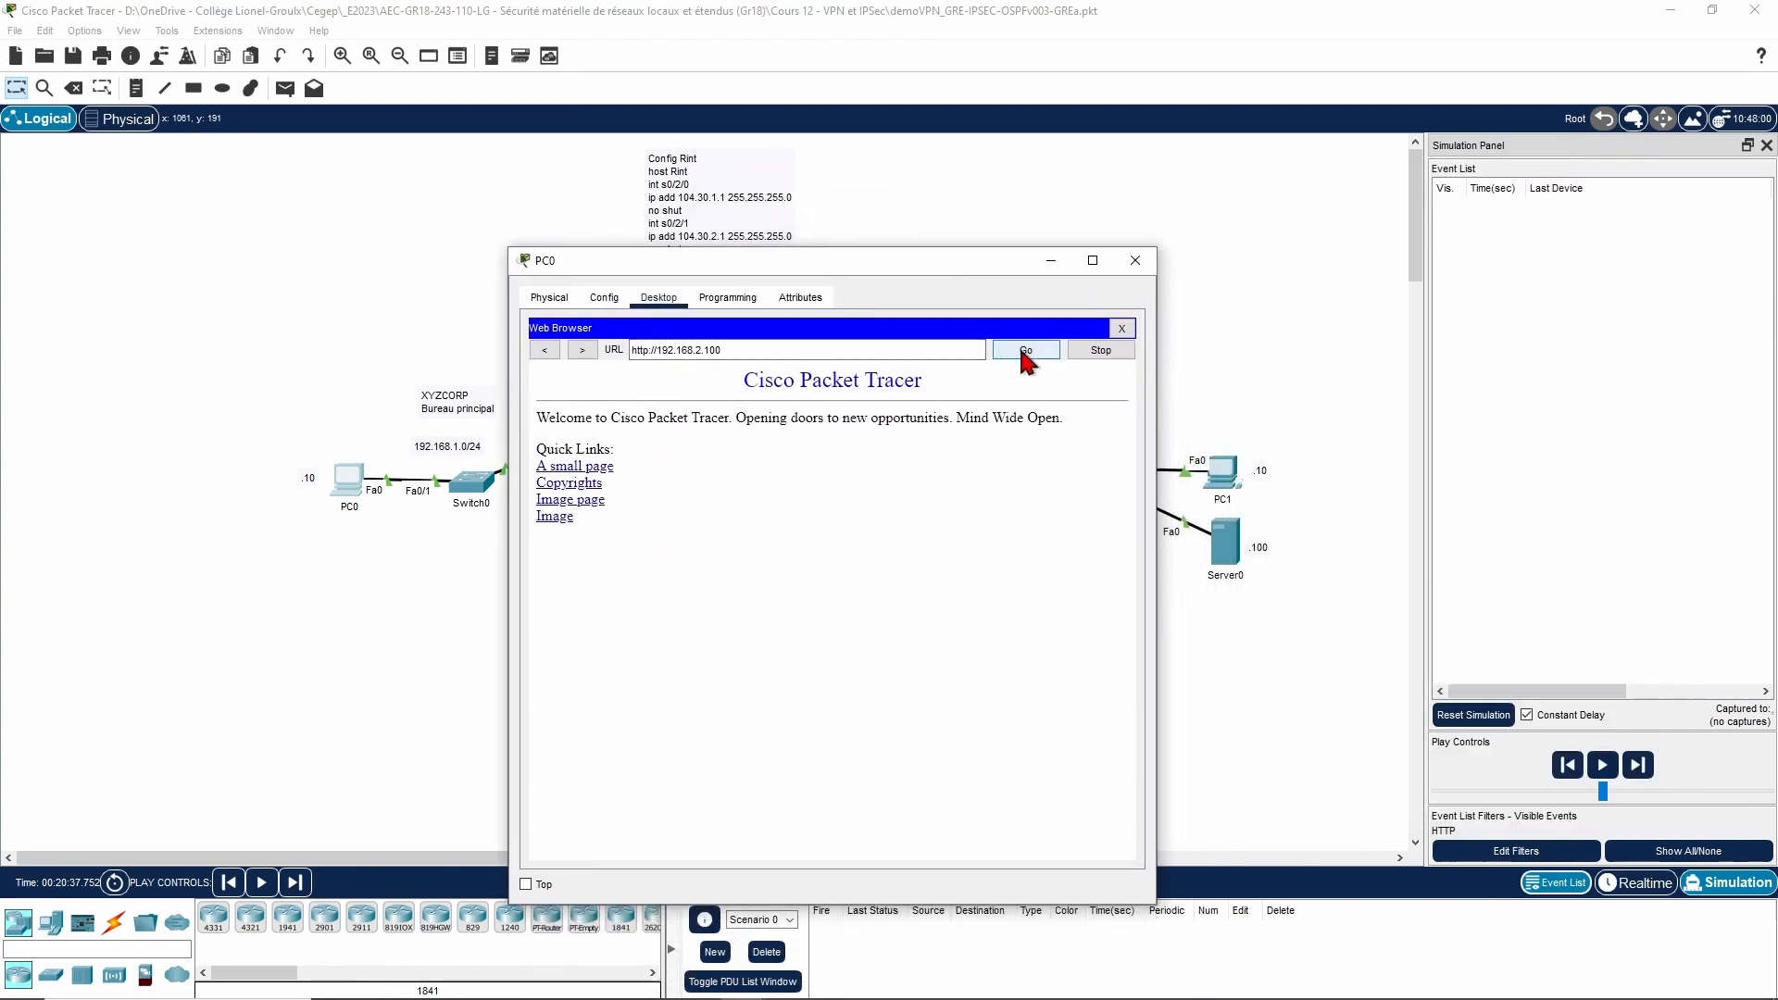
left_click(1051, 260)
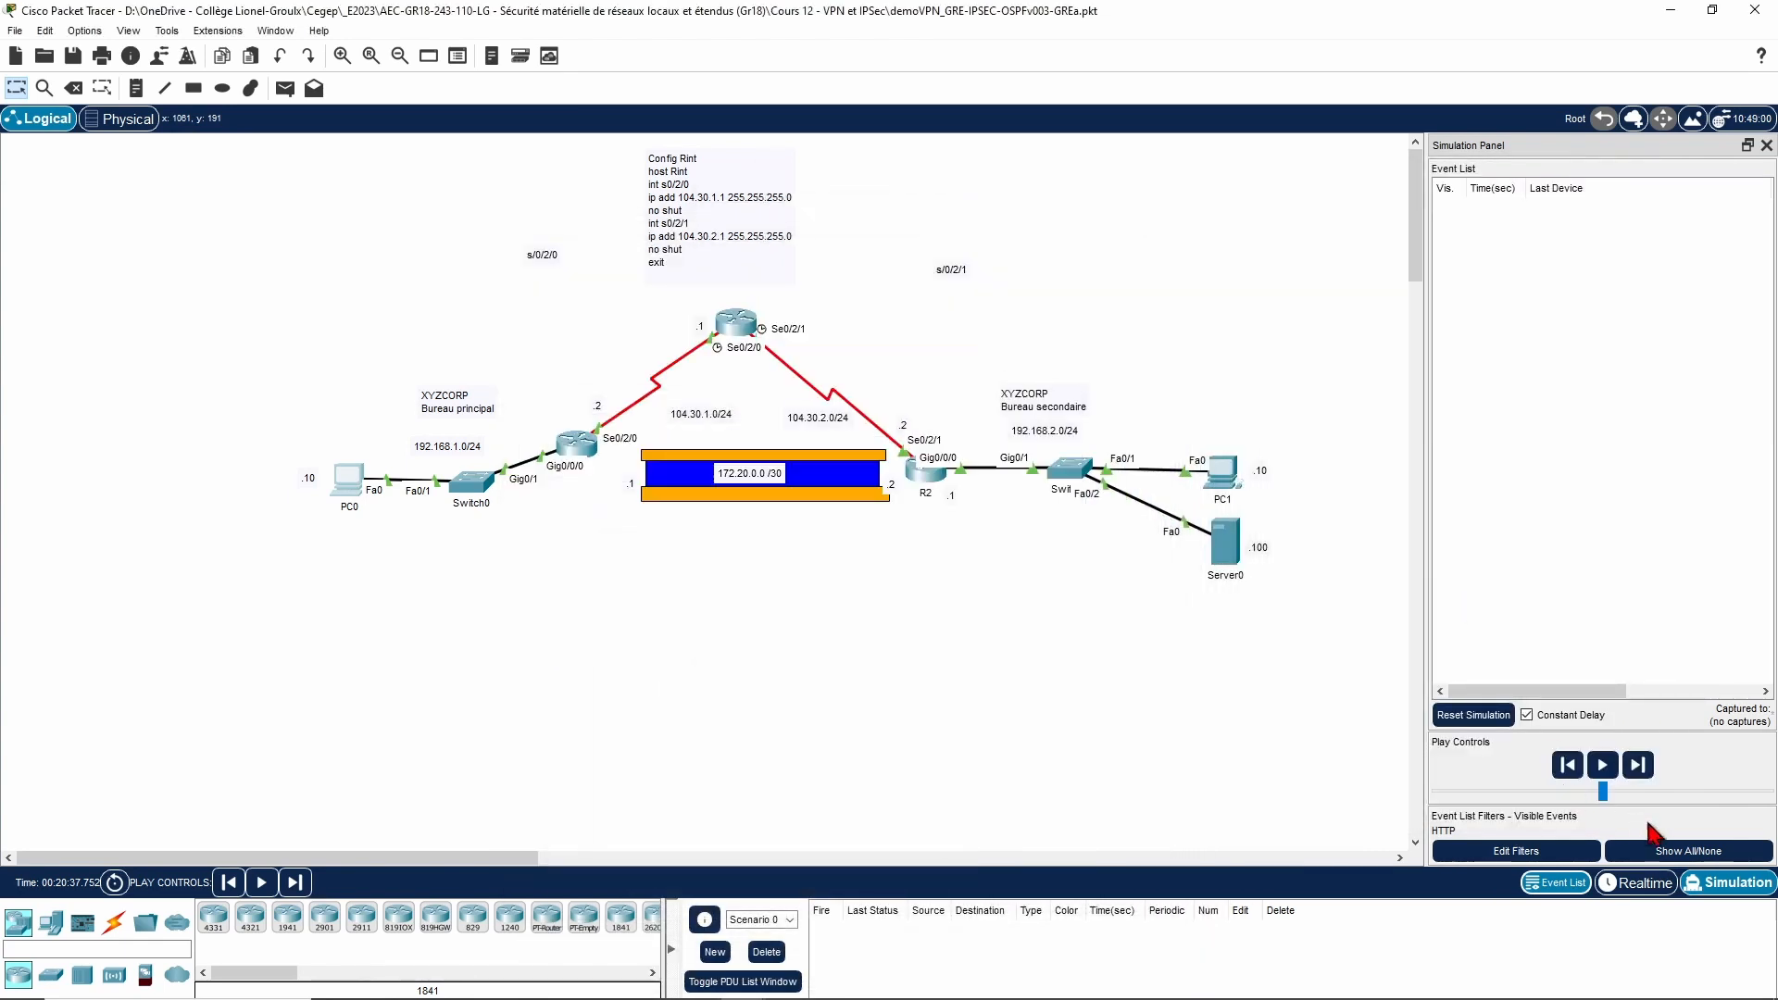
Step: Step the HTTP exchange forward from PC0 to Server0 and back through R2, Rint and R1 to Switch0
left_click(1636, 778)
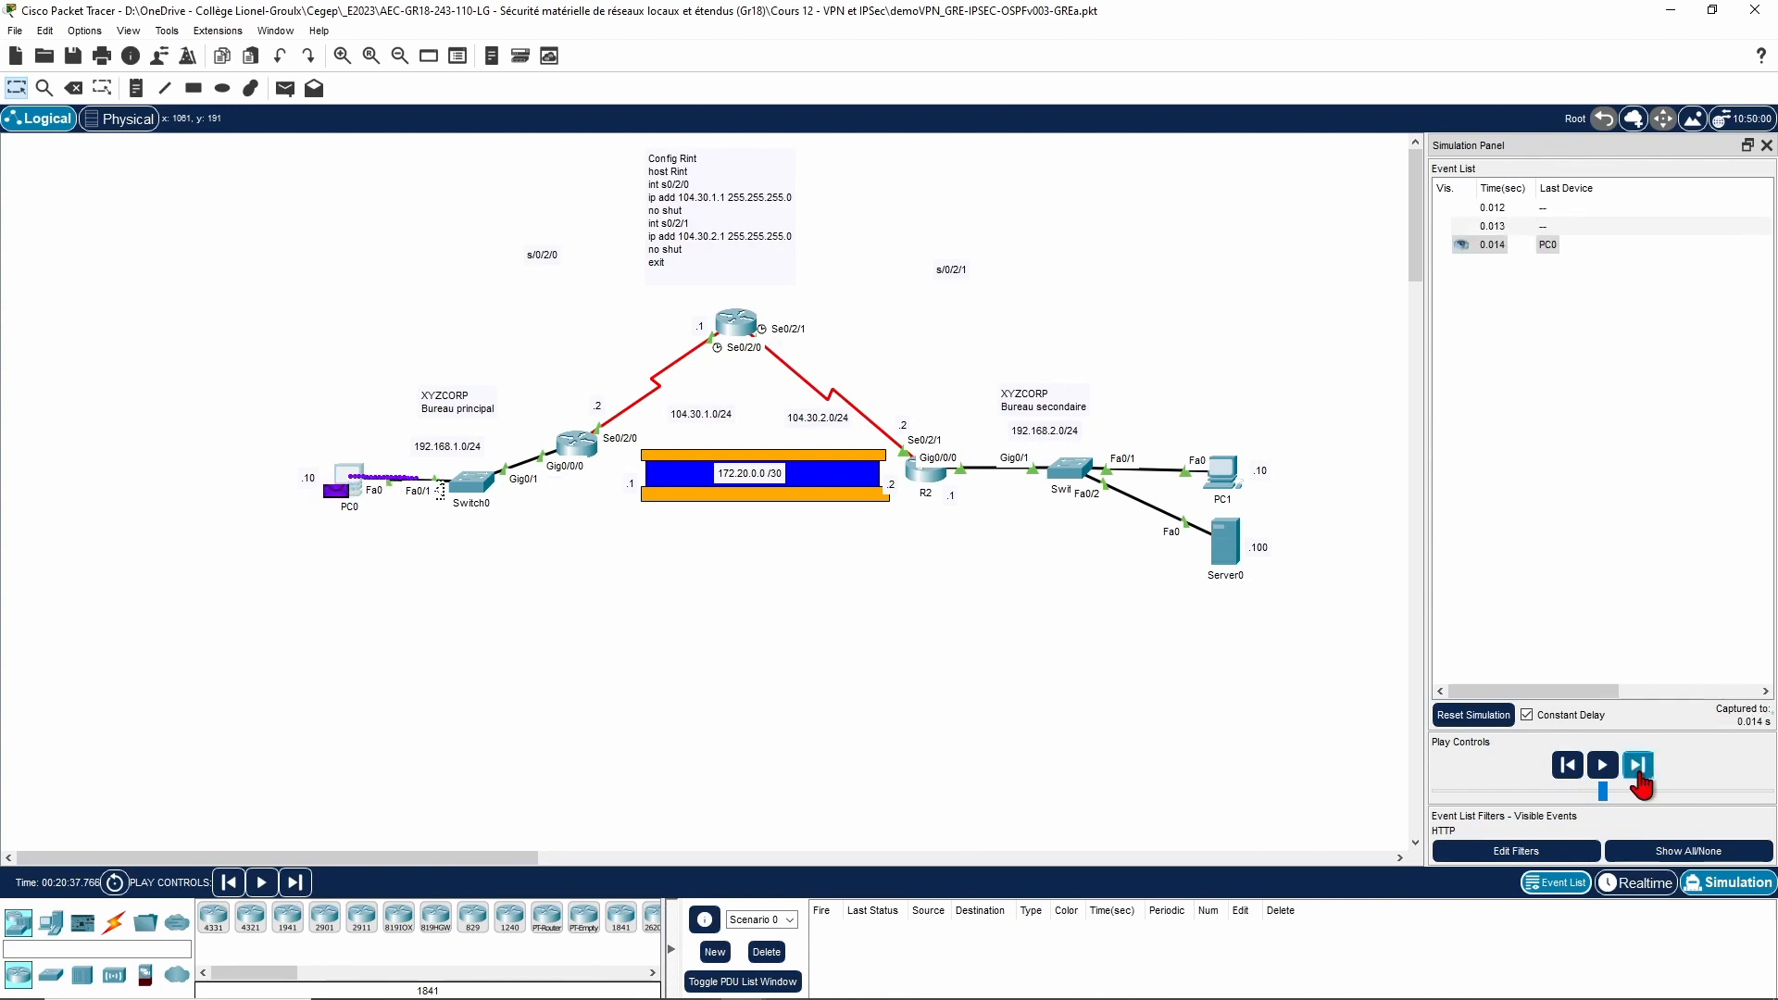
left_click(1638, 775)
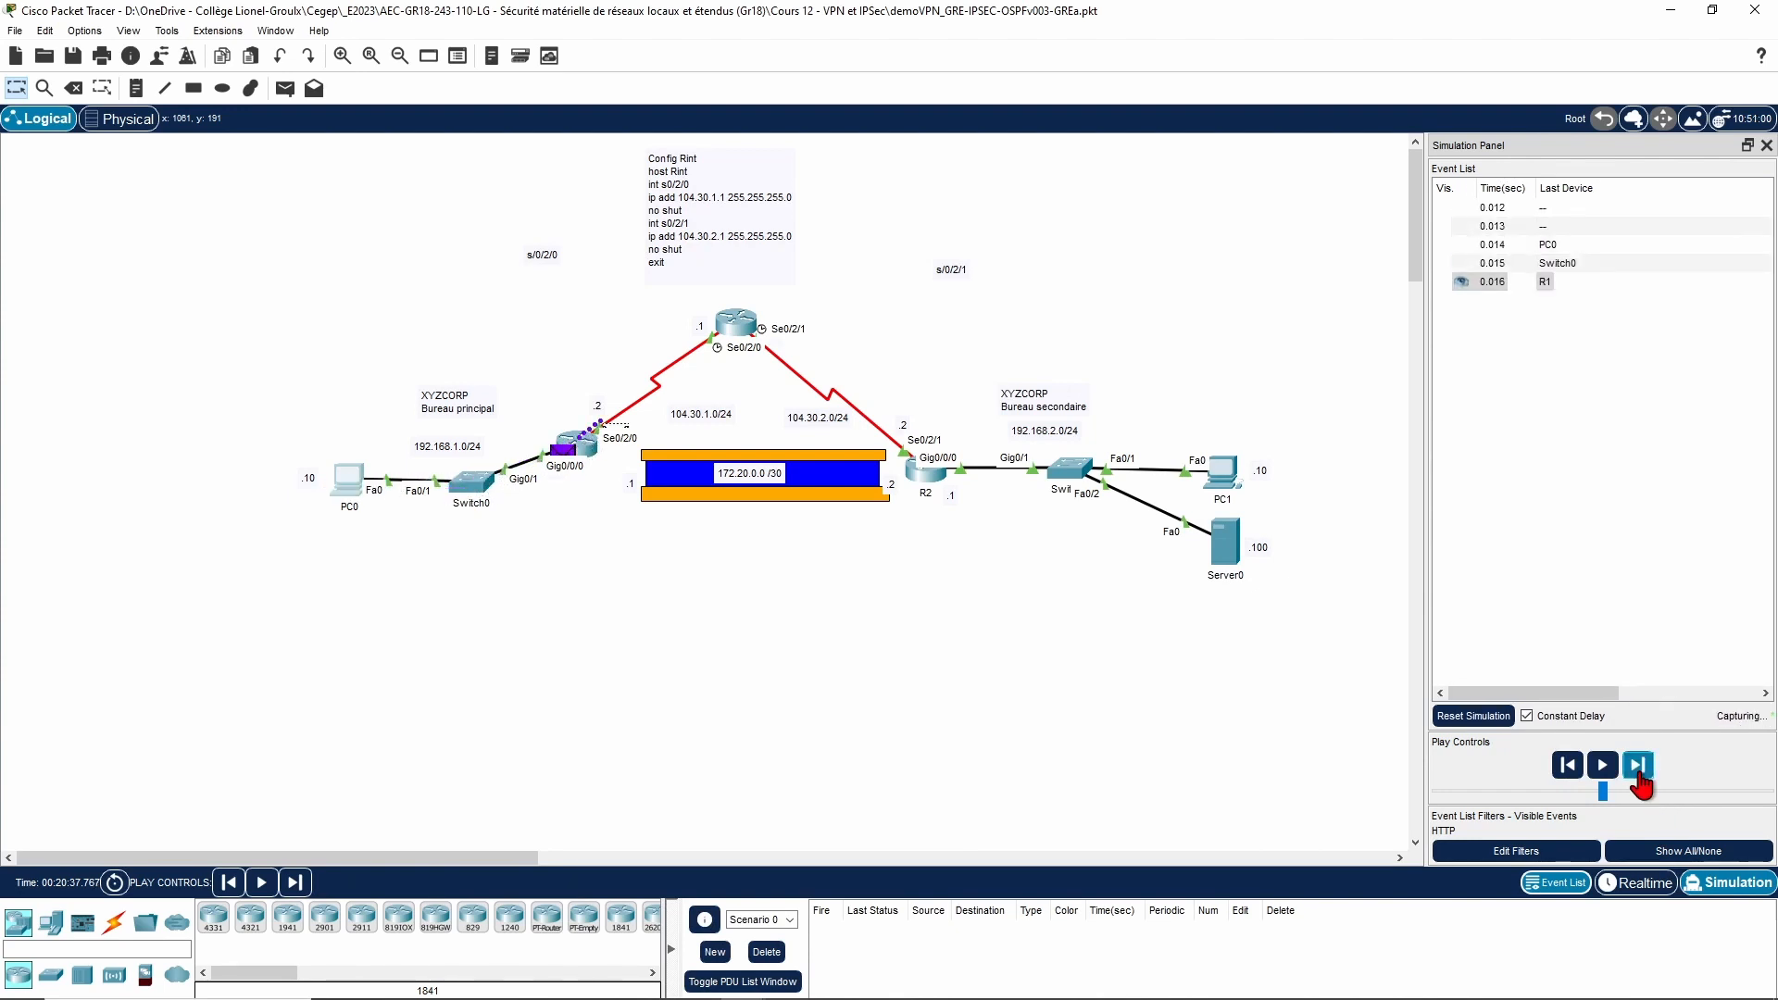
left_click(1638, 775)
left_click(1637, 764)
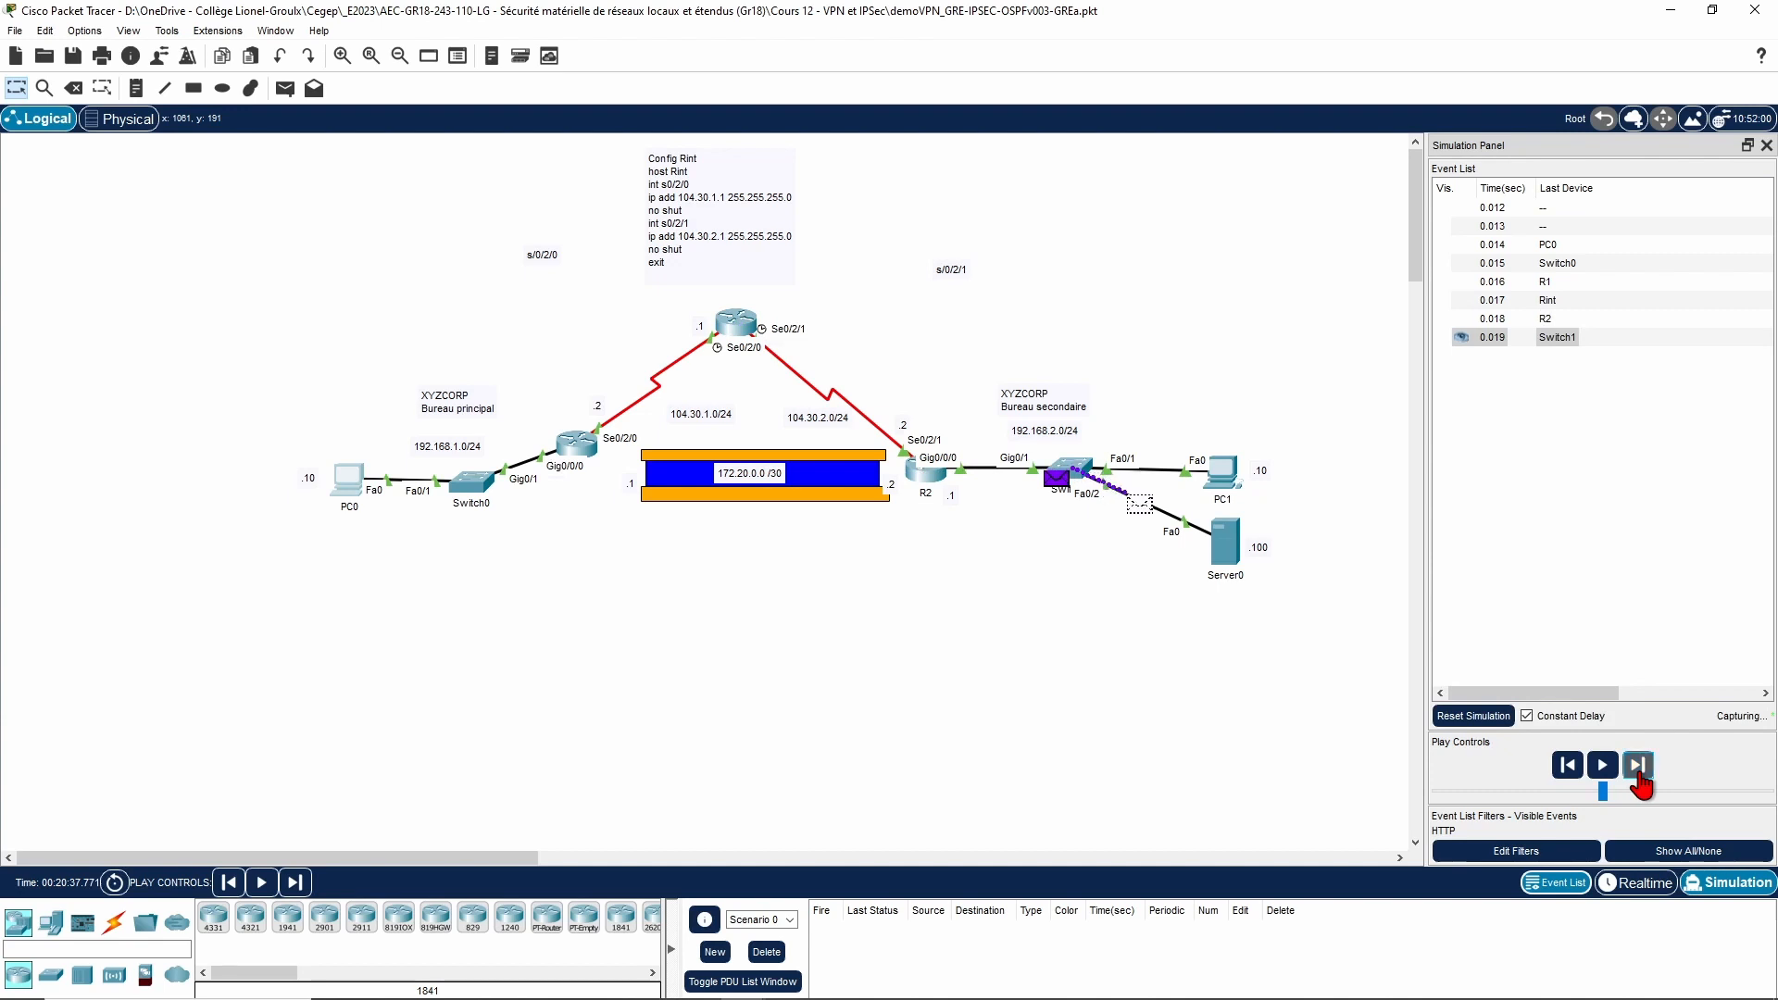
left_click(1637, 765)
left_click(1637, 765)
left_click(1637, 765)
left_click(1637, 765)
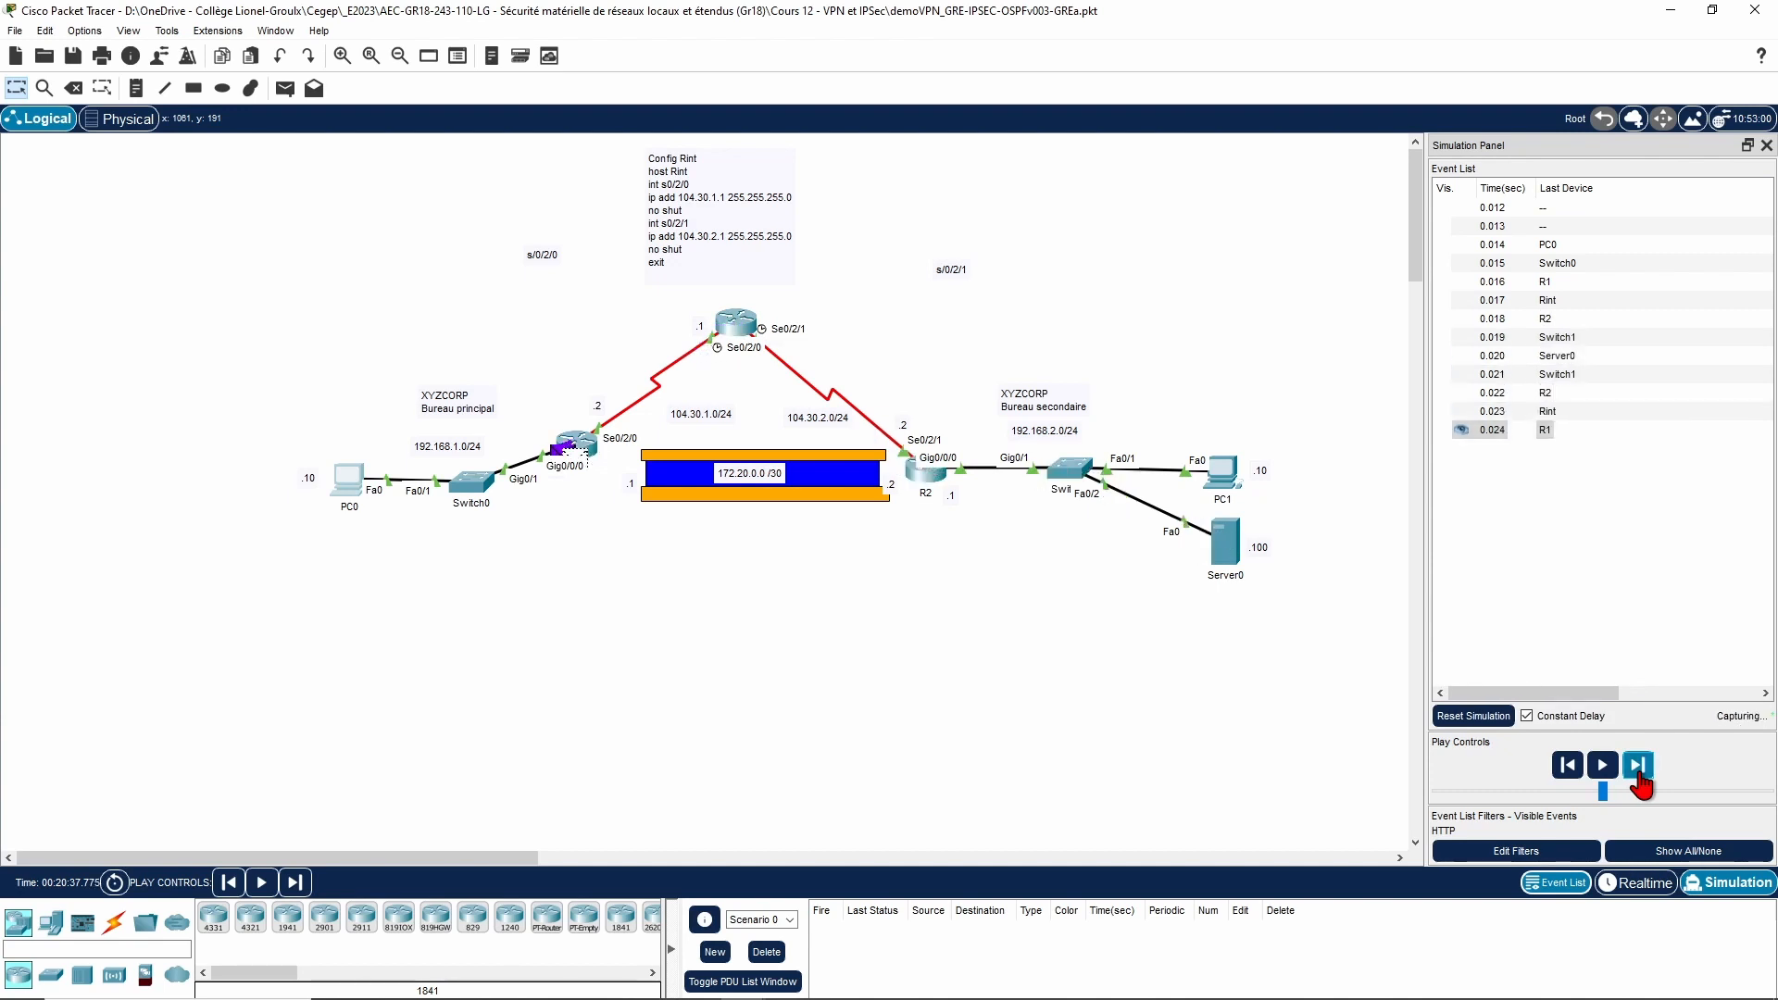
left_click(1637, 765)
left_click(1637, 765)
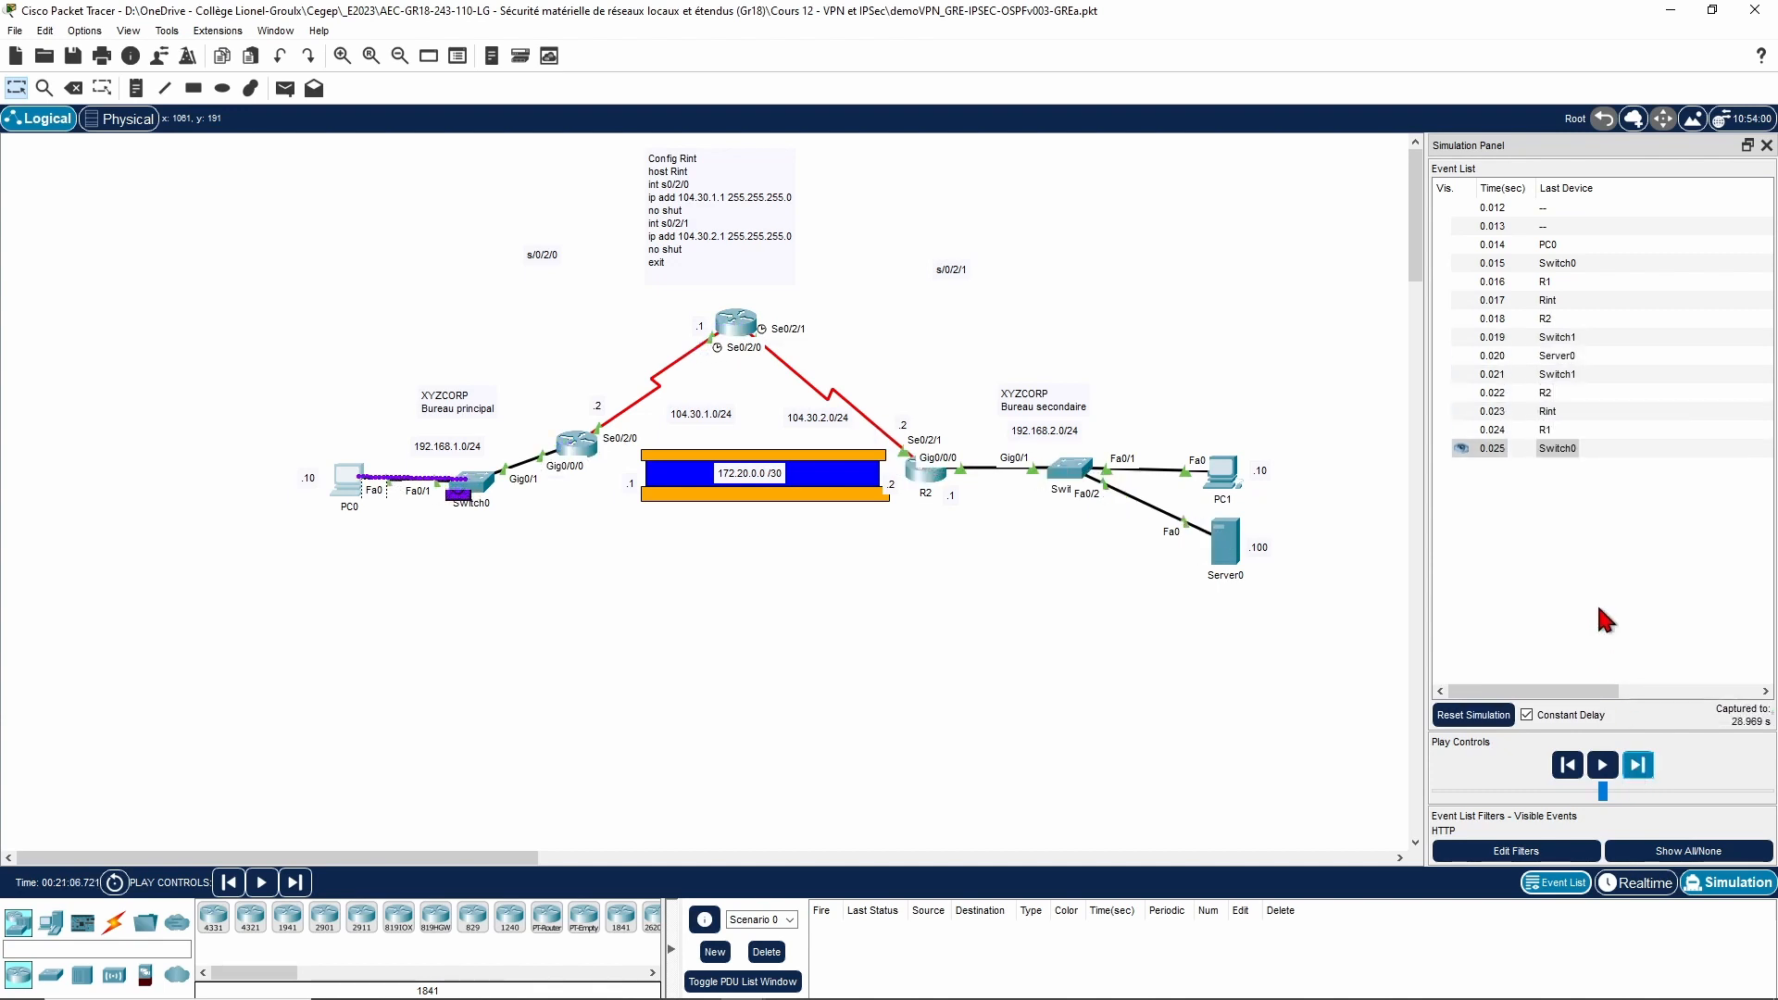
Step: Examine the inbound PDU details of the Rint event at 0.023 s, including the IP and ESP headers, and close the PDU window
left_click(1548, 411)
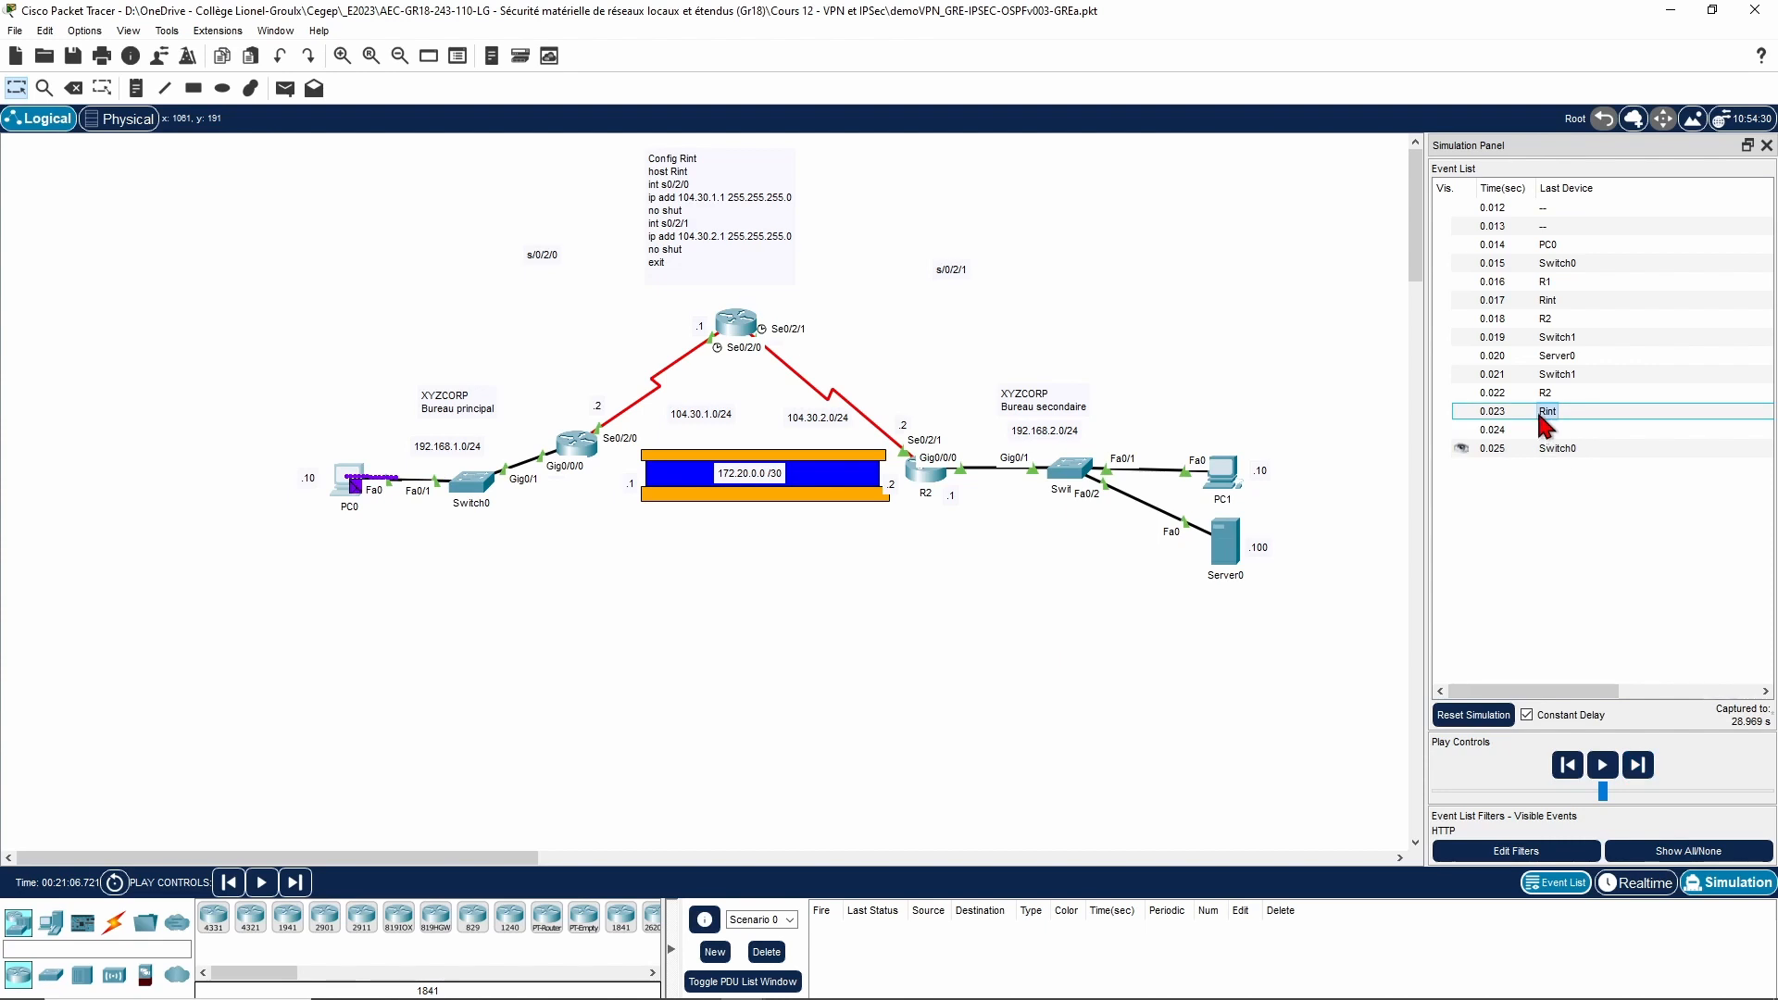
left_click(1547, 415)
left_click(759, 272)
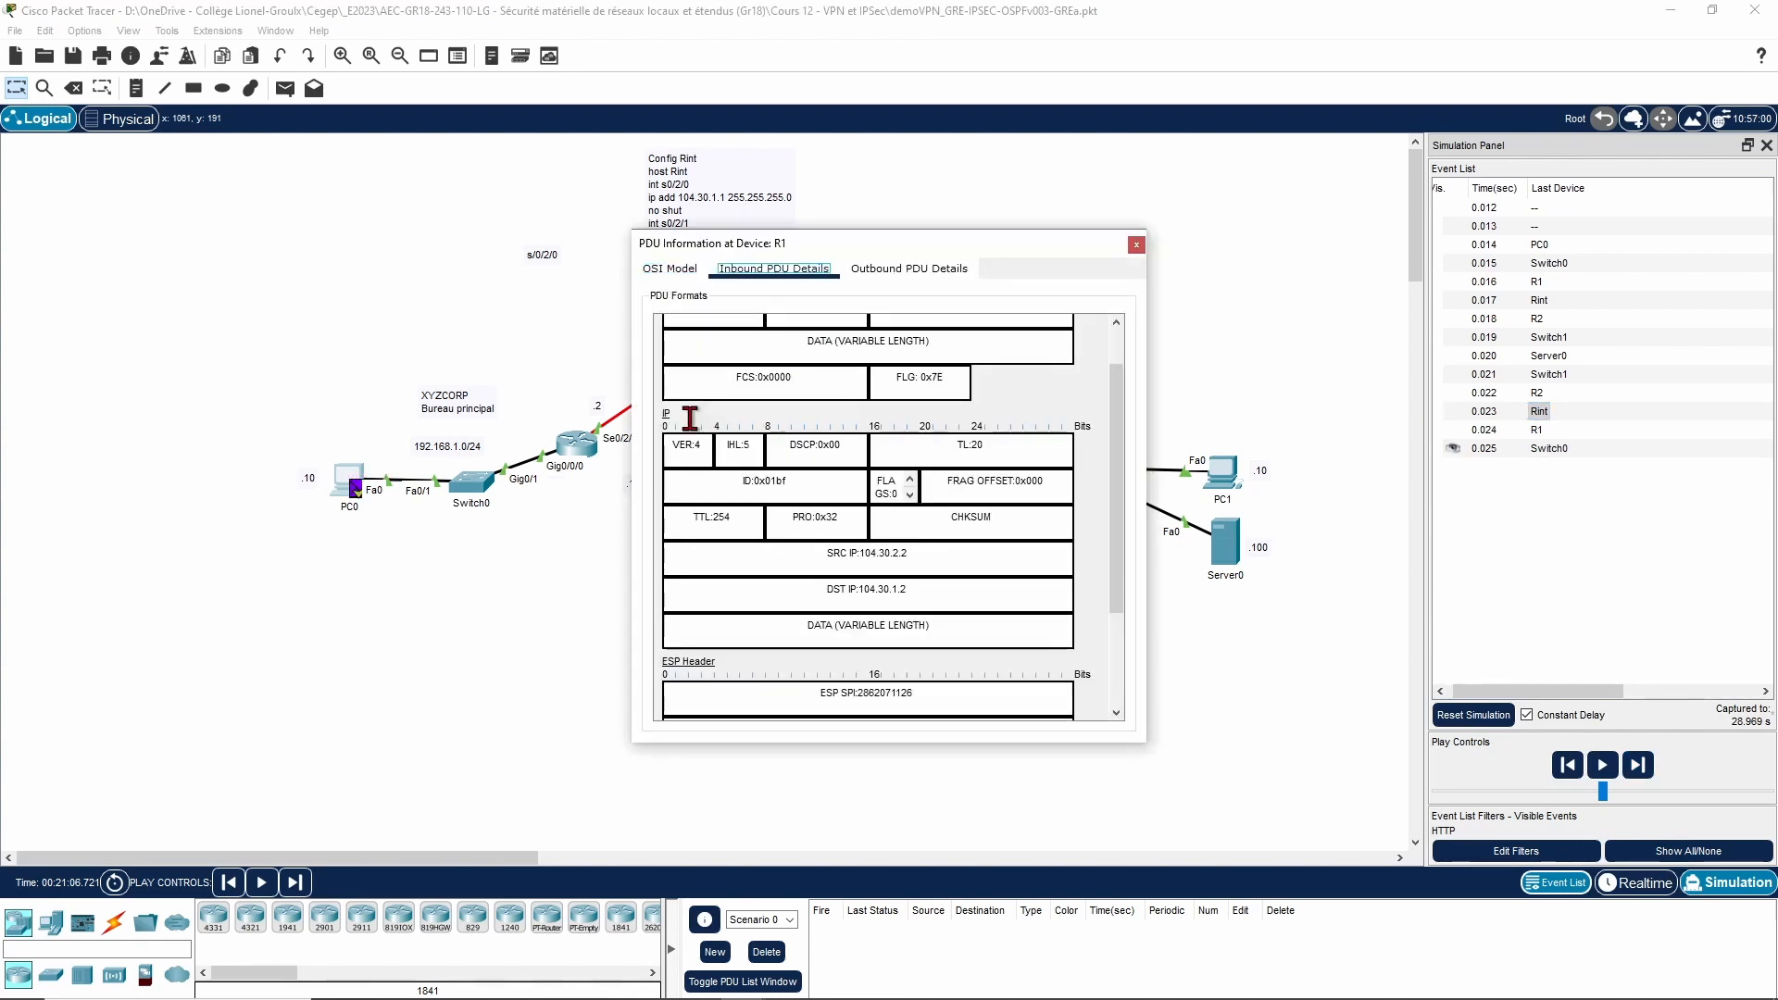
scroll(688, 408, "down", 4)
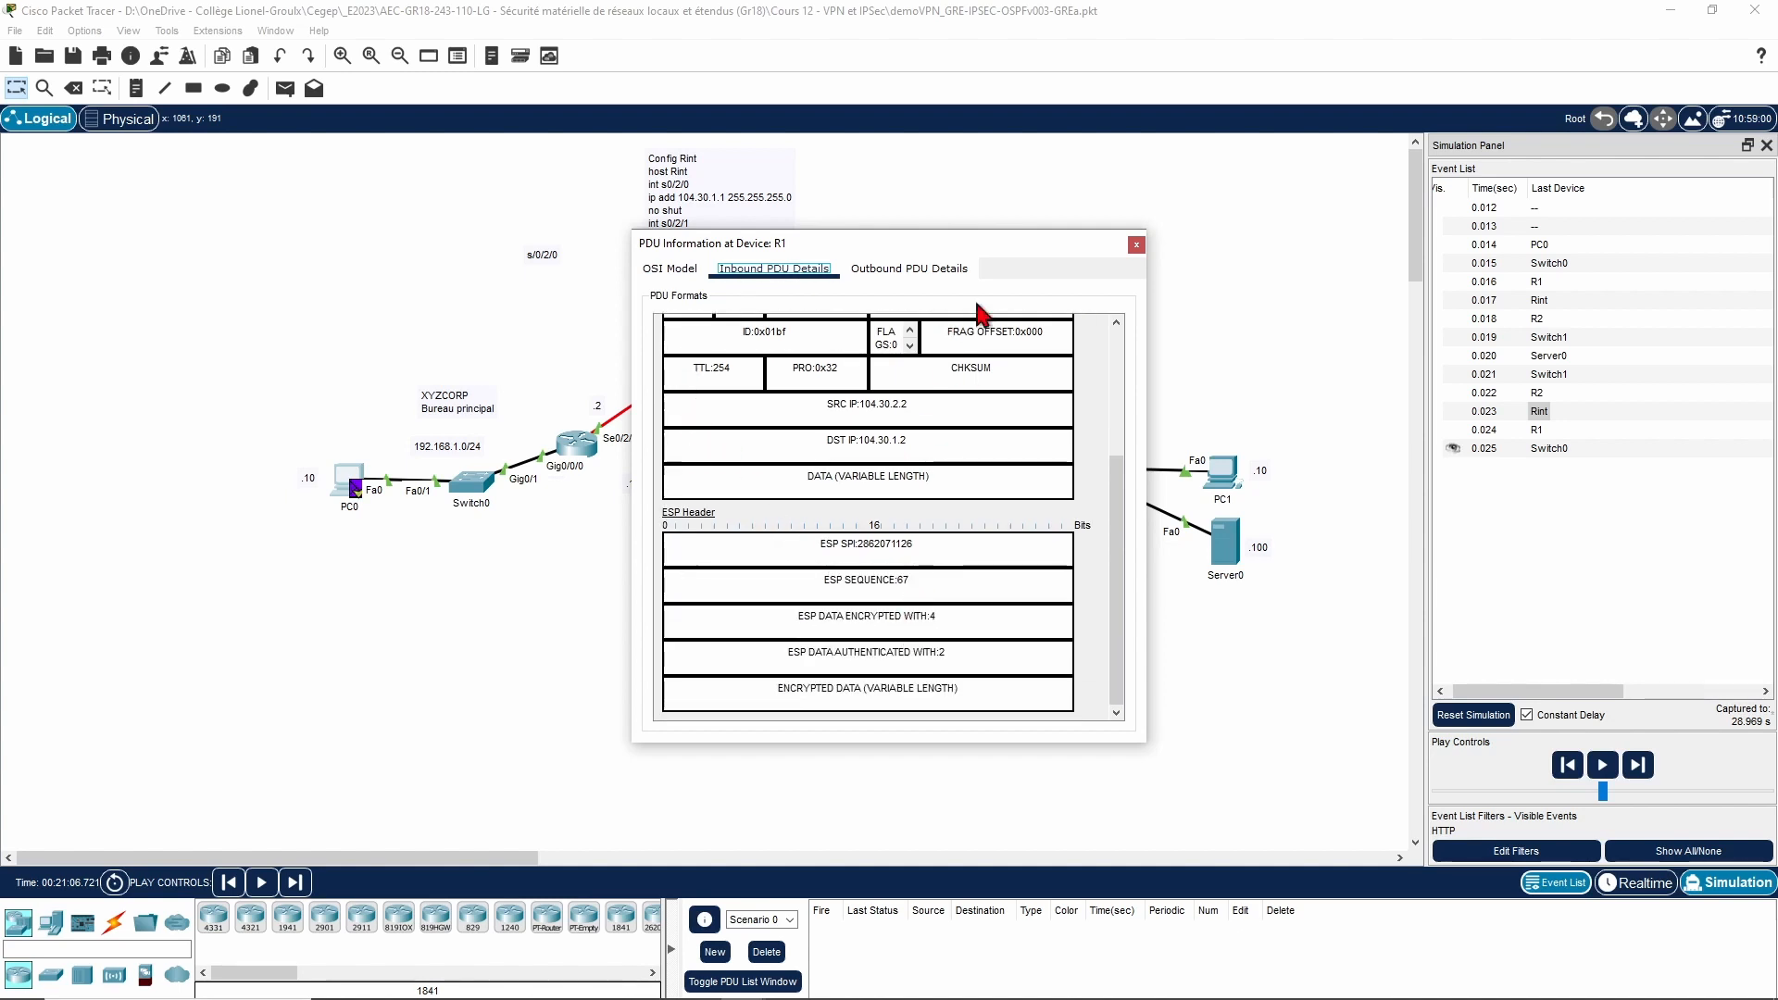
left_click(1135, 245)
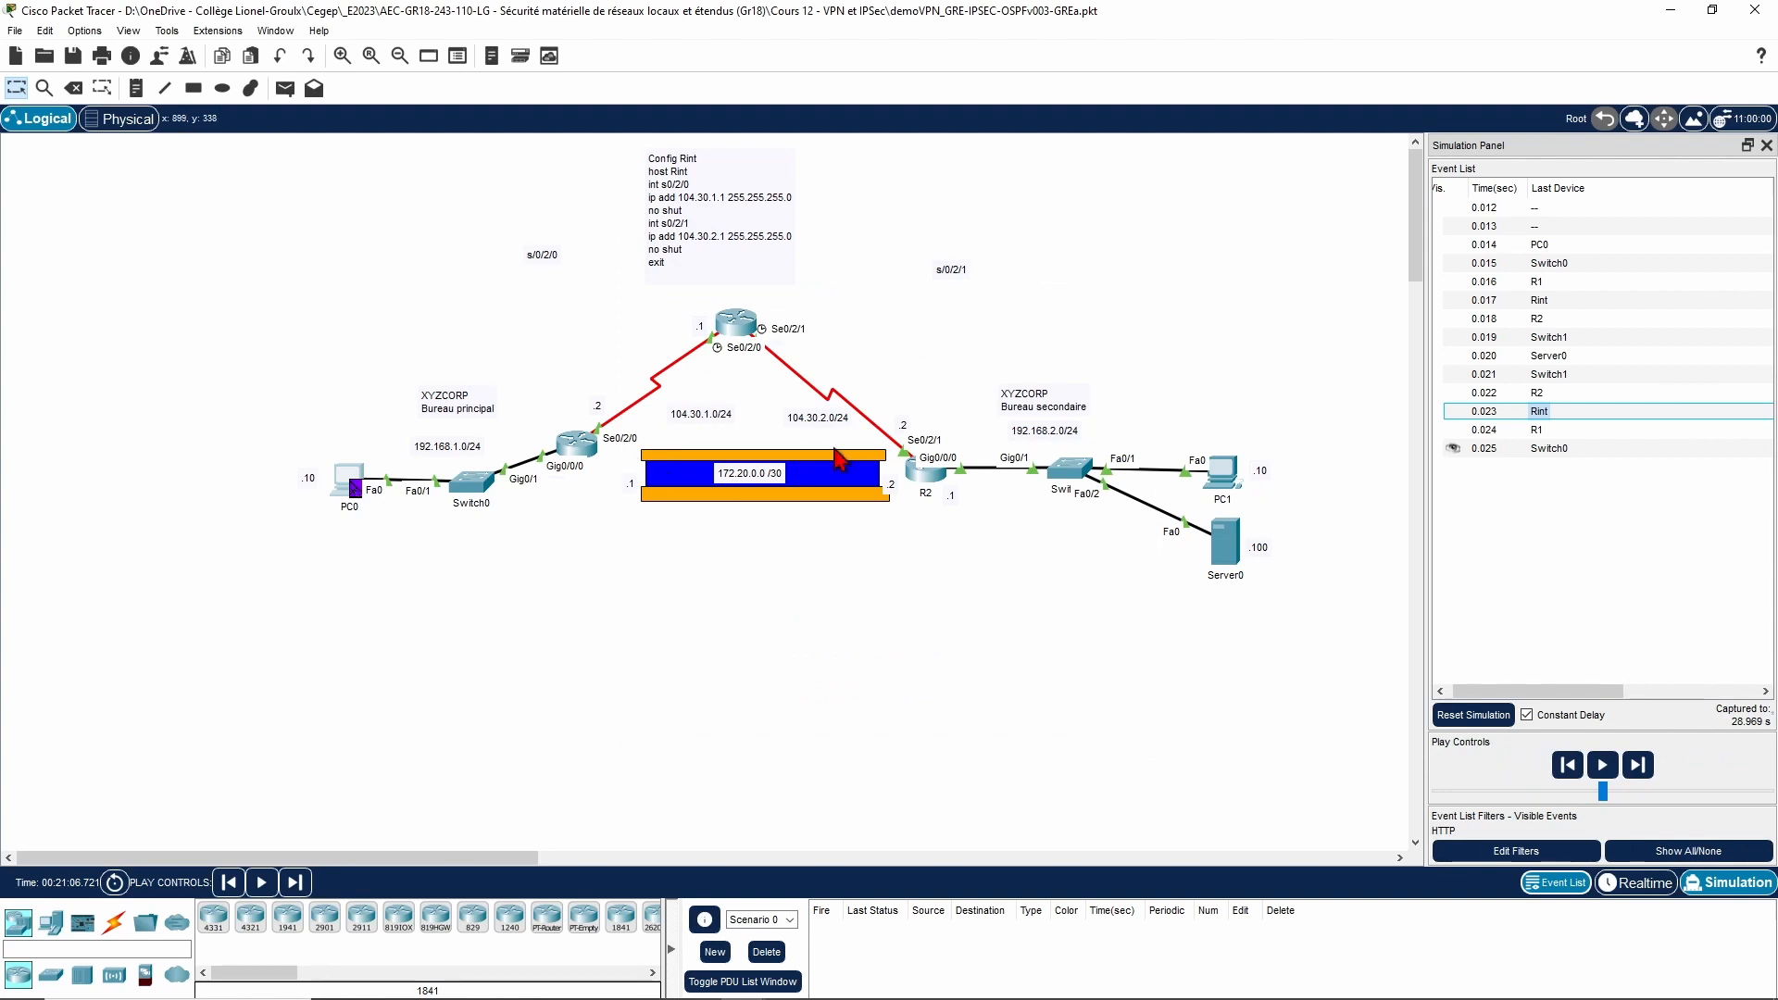